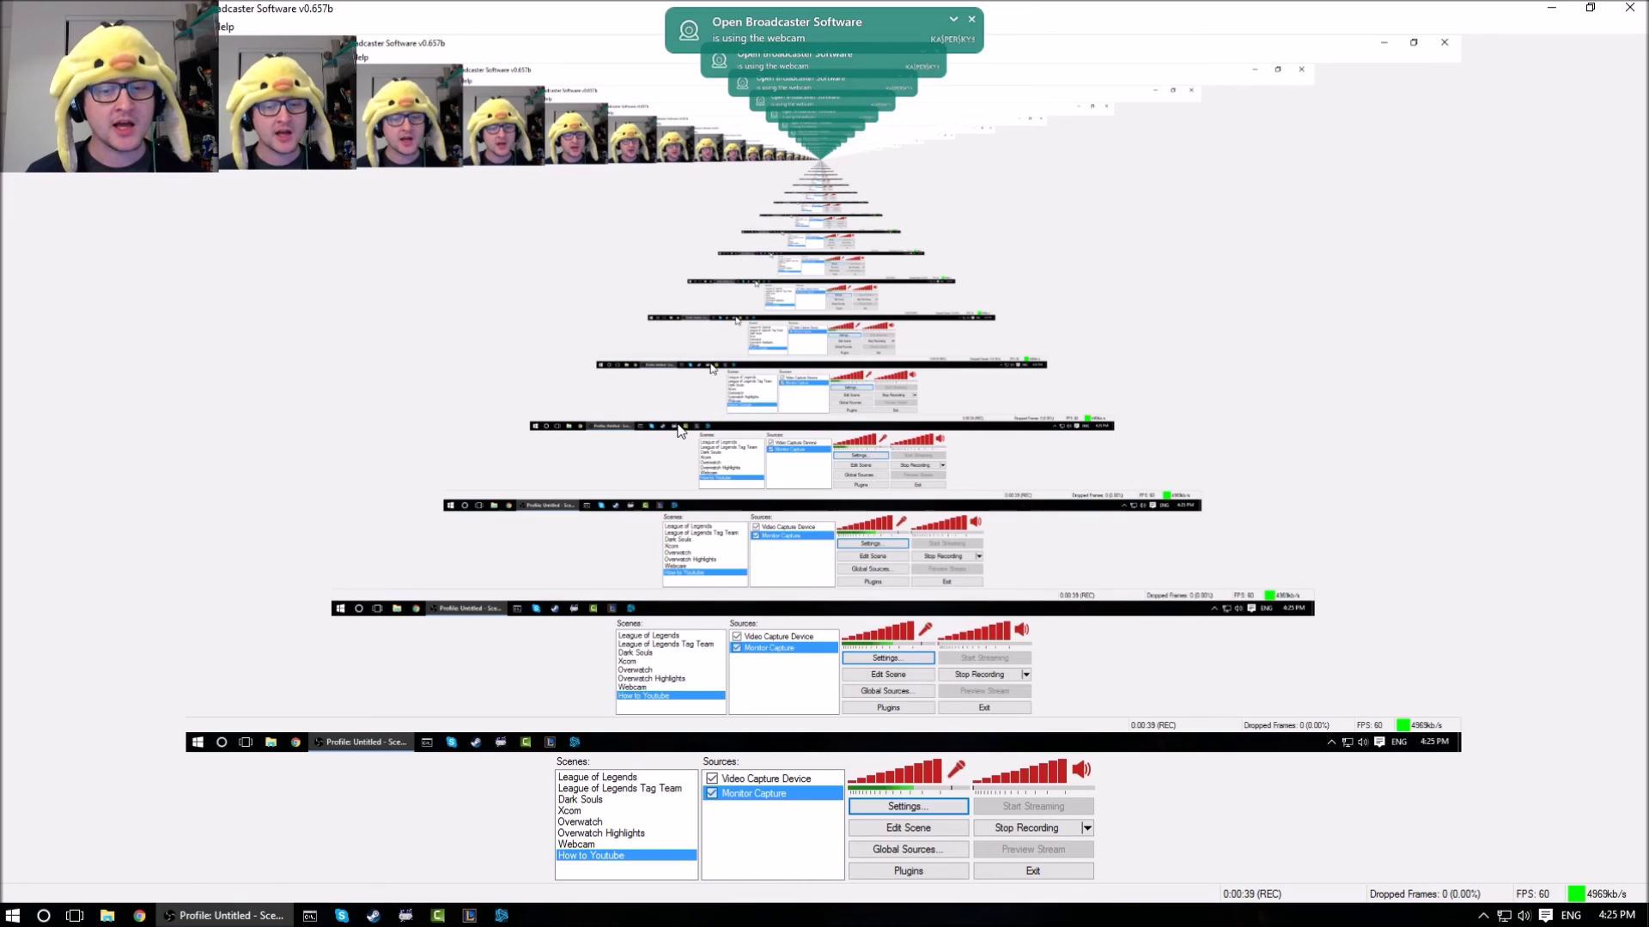
Review the recording settings from encoding, broadcast, video, audio and hotkeys through to advanced, Quick Sync, noise gate and scene switcher
click(907, 806)
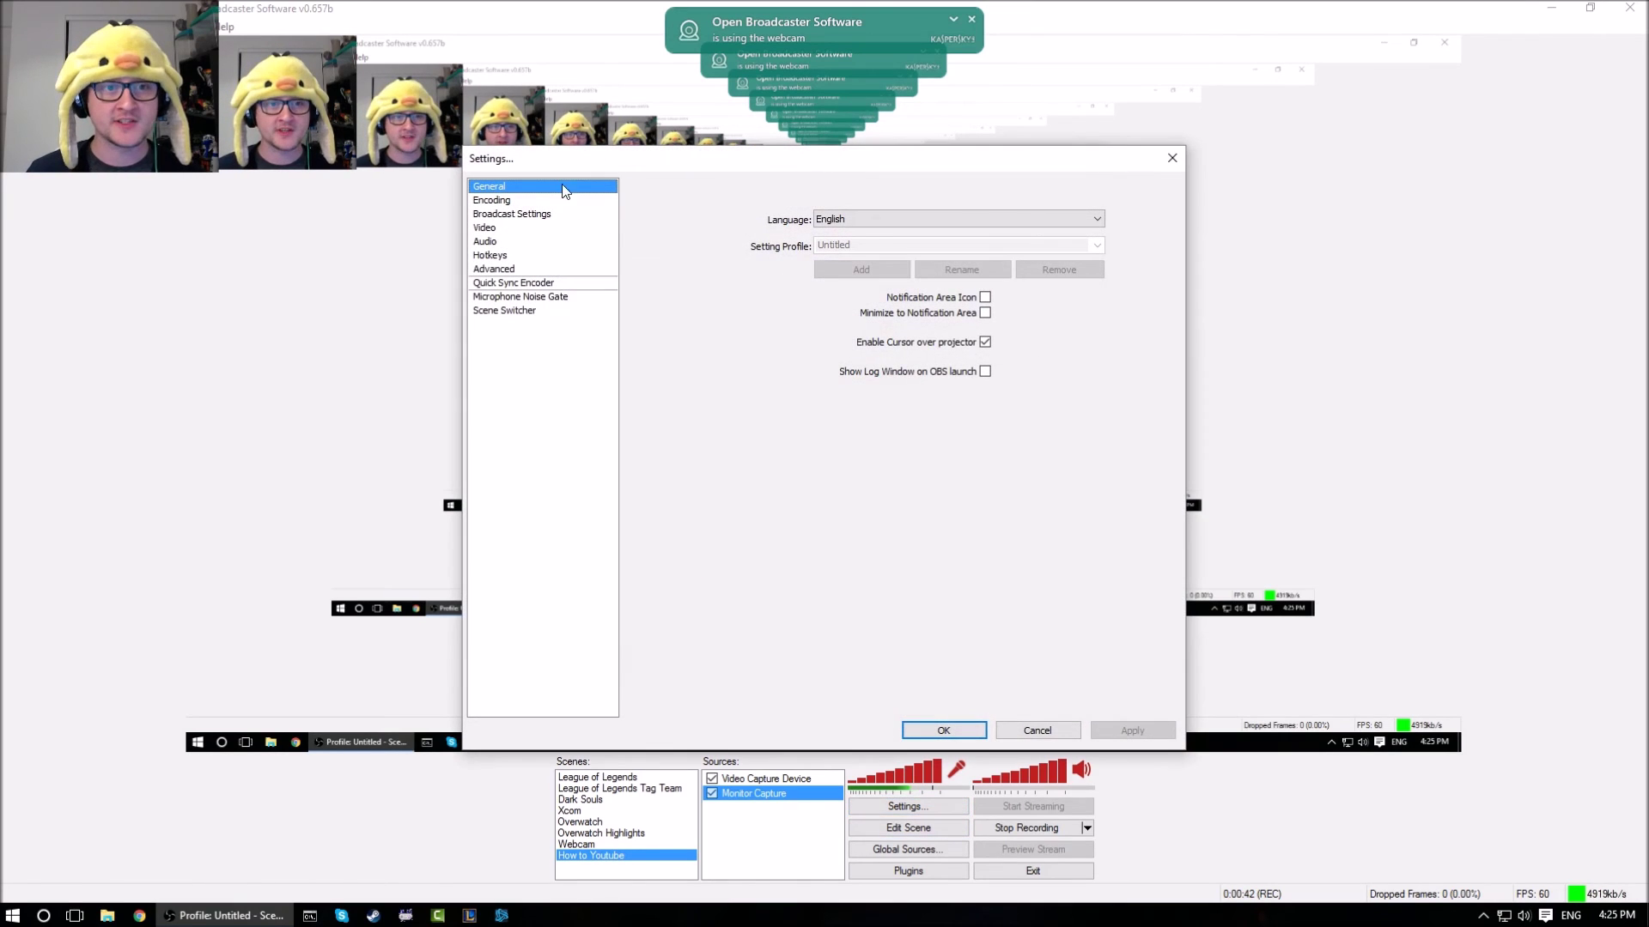
click(526, 201)
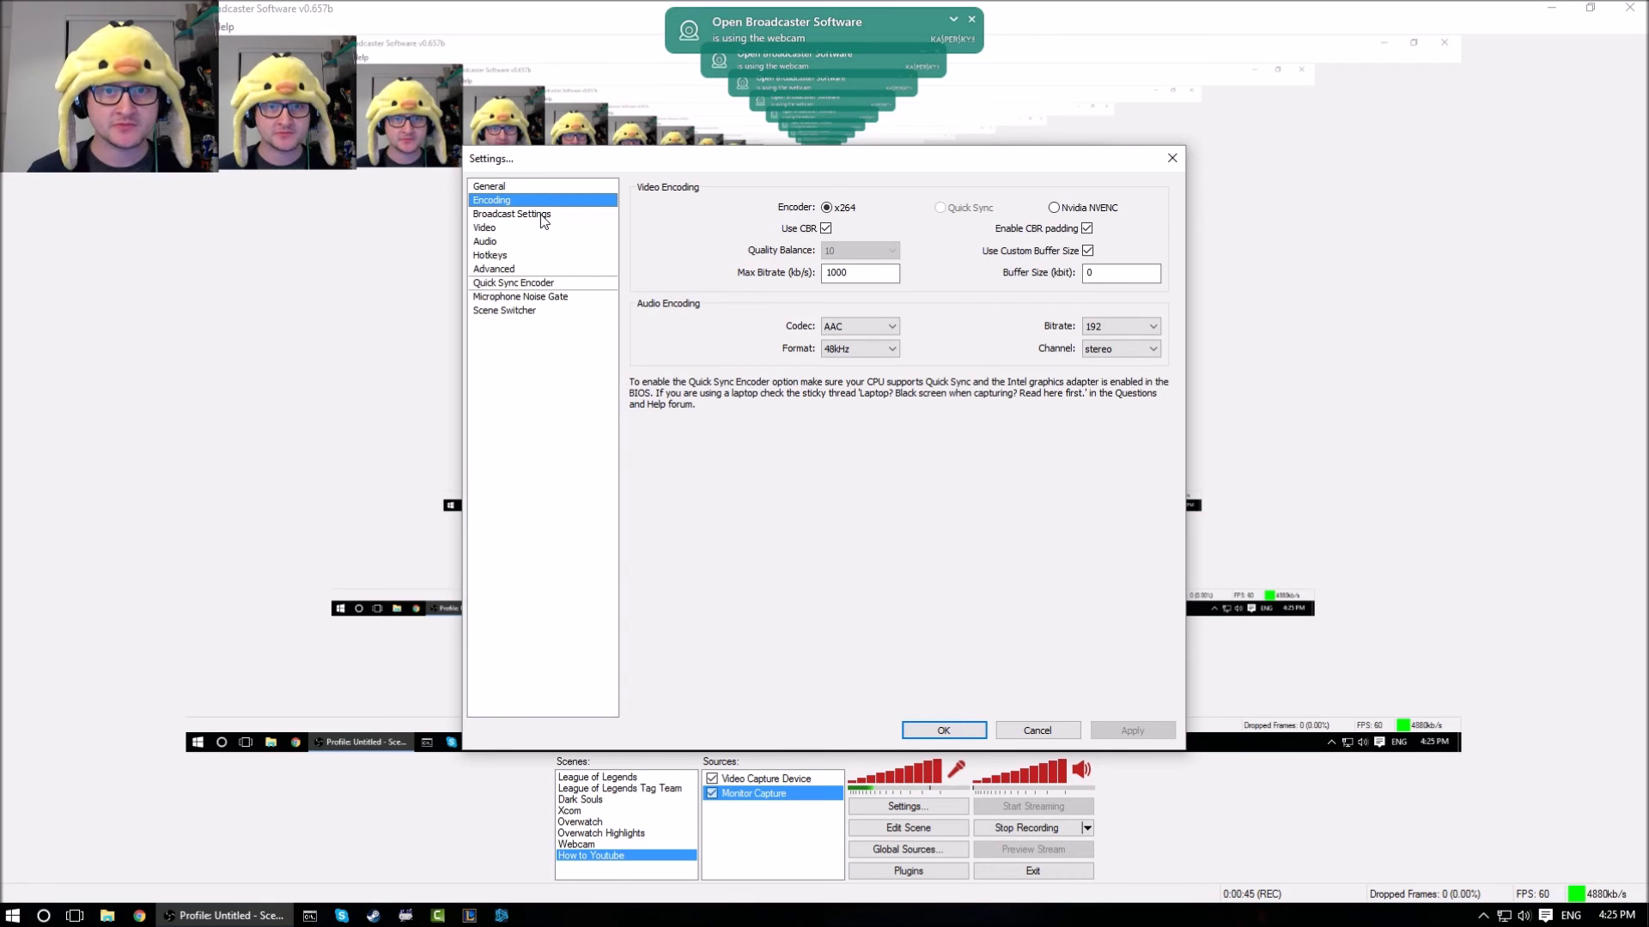
click(541, 215)
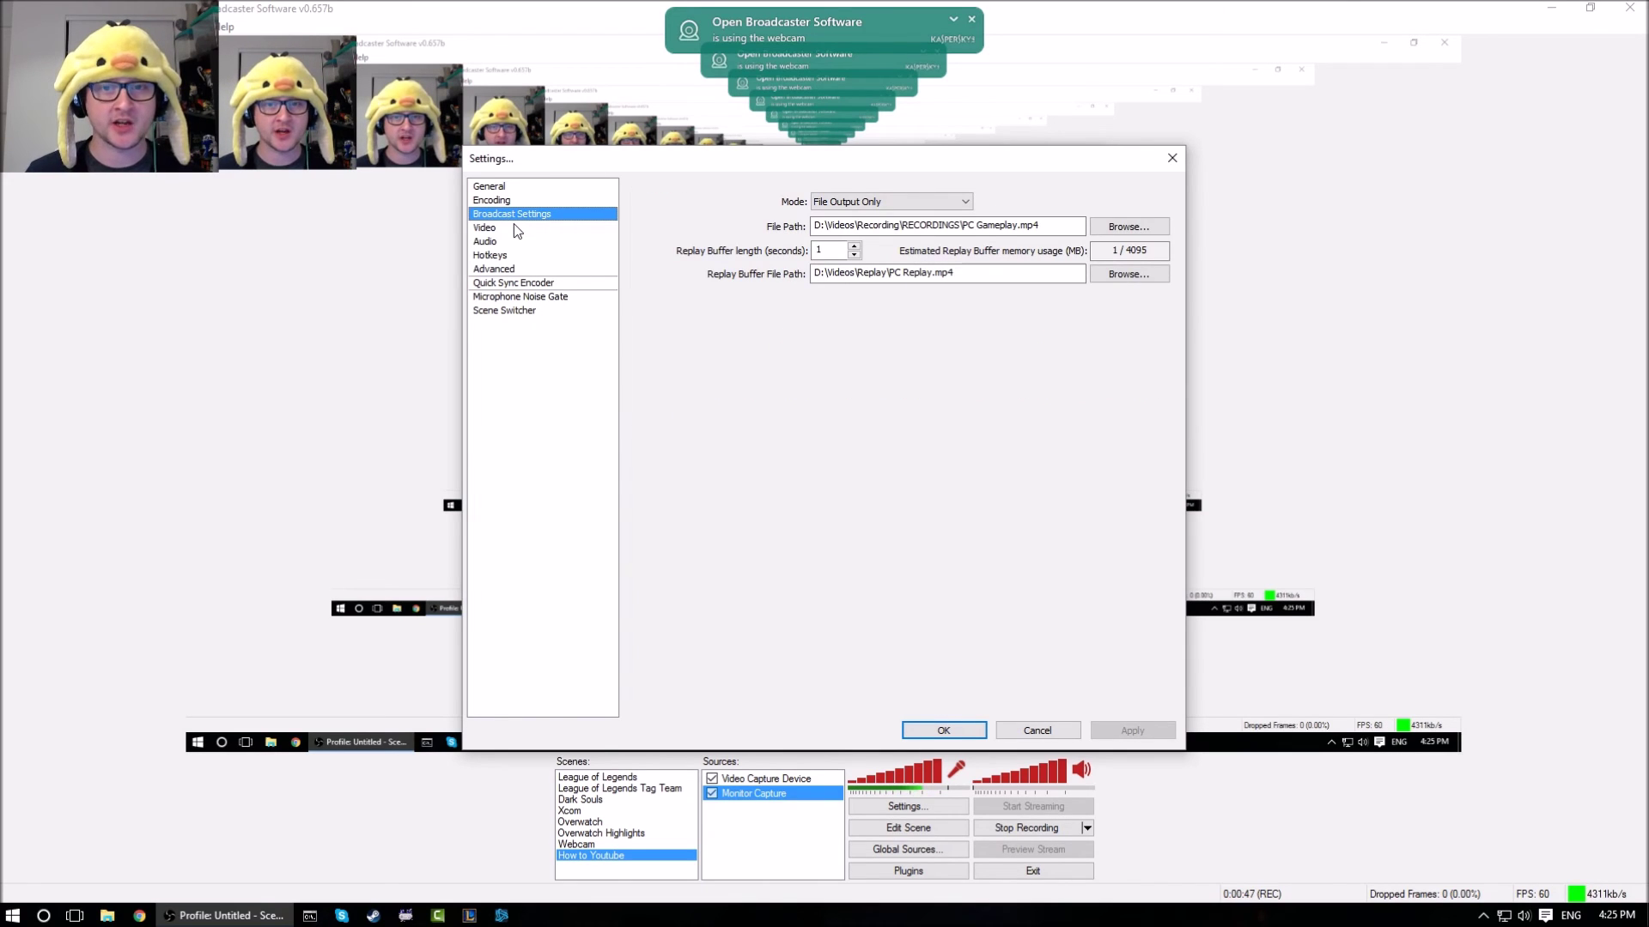
click(515, 229)
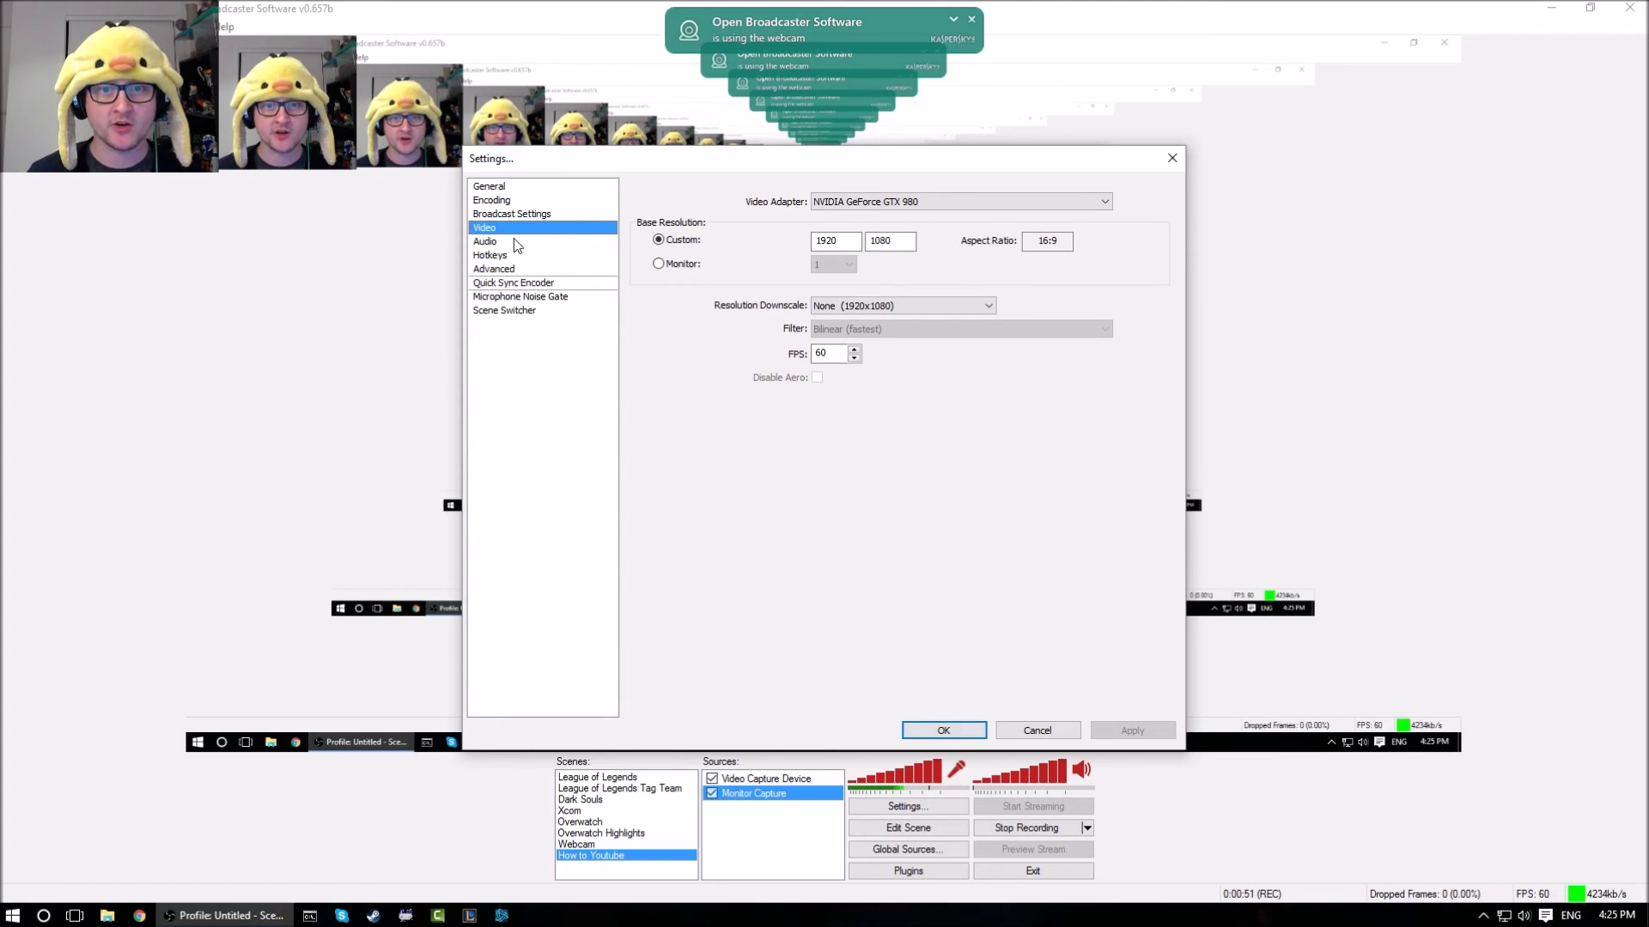
click(513, 240)
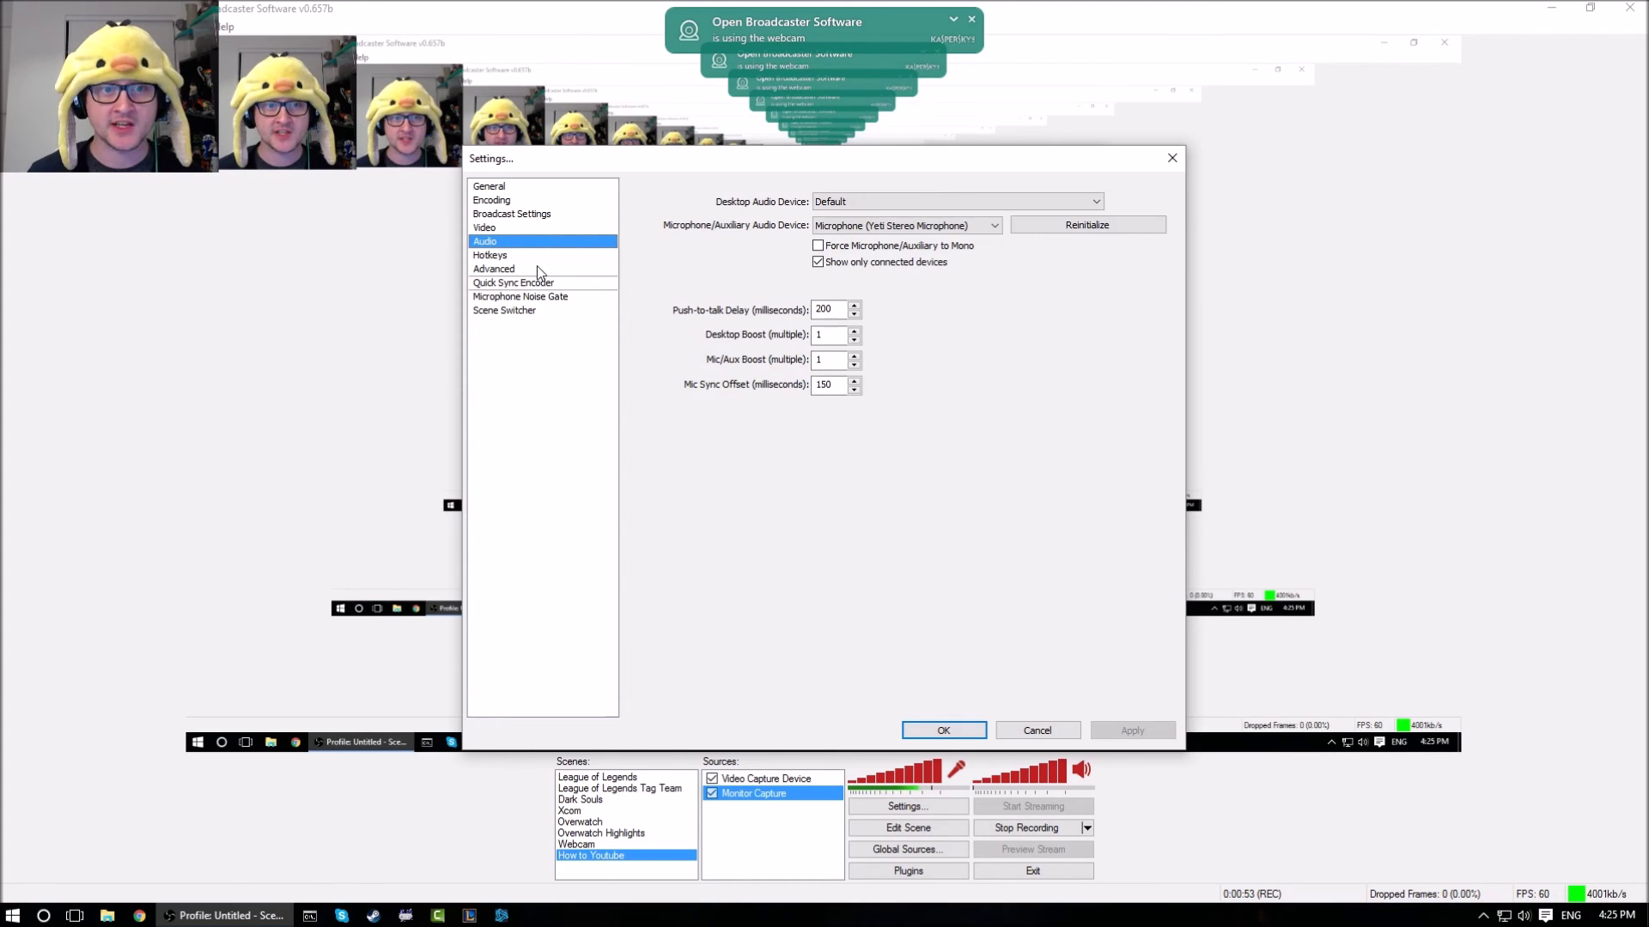
click(540, 256)
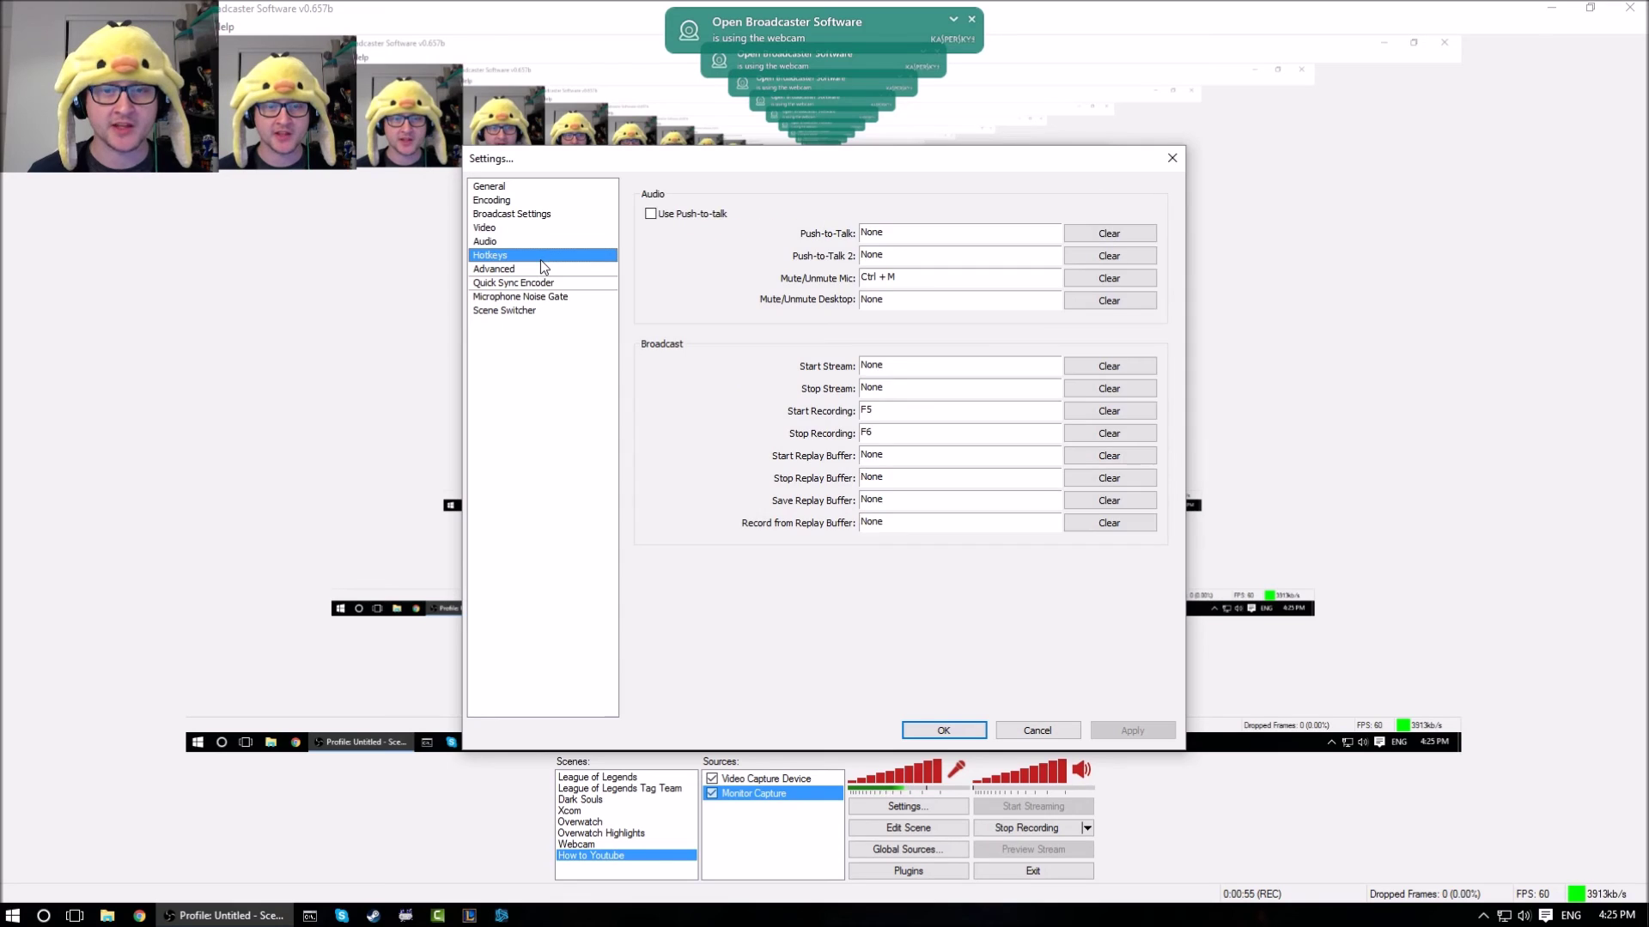
click(541, 266)
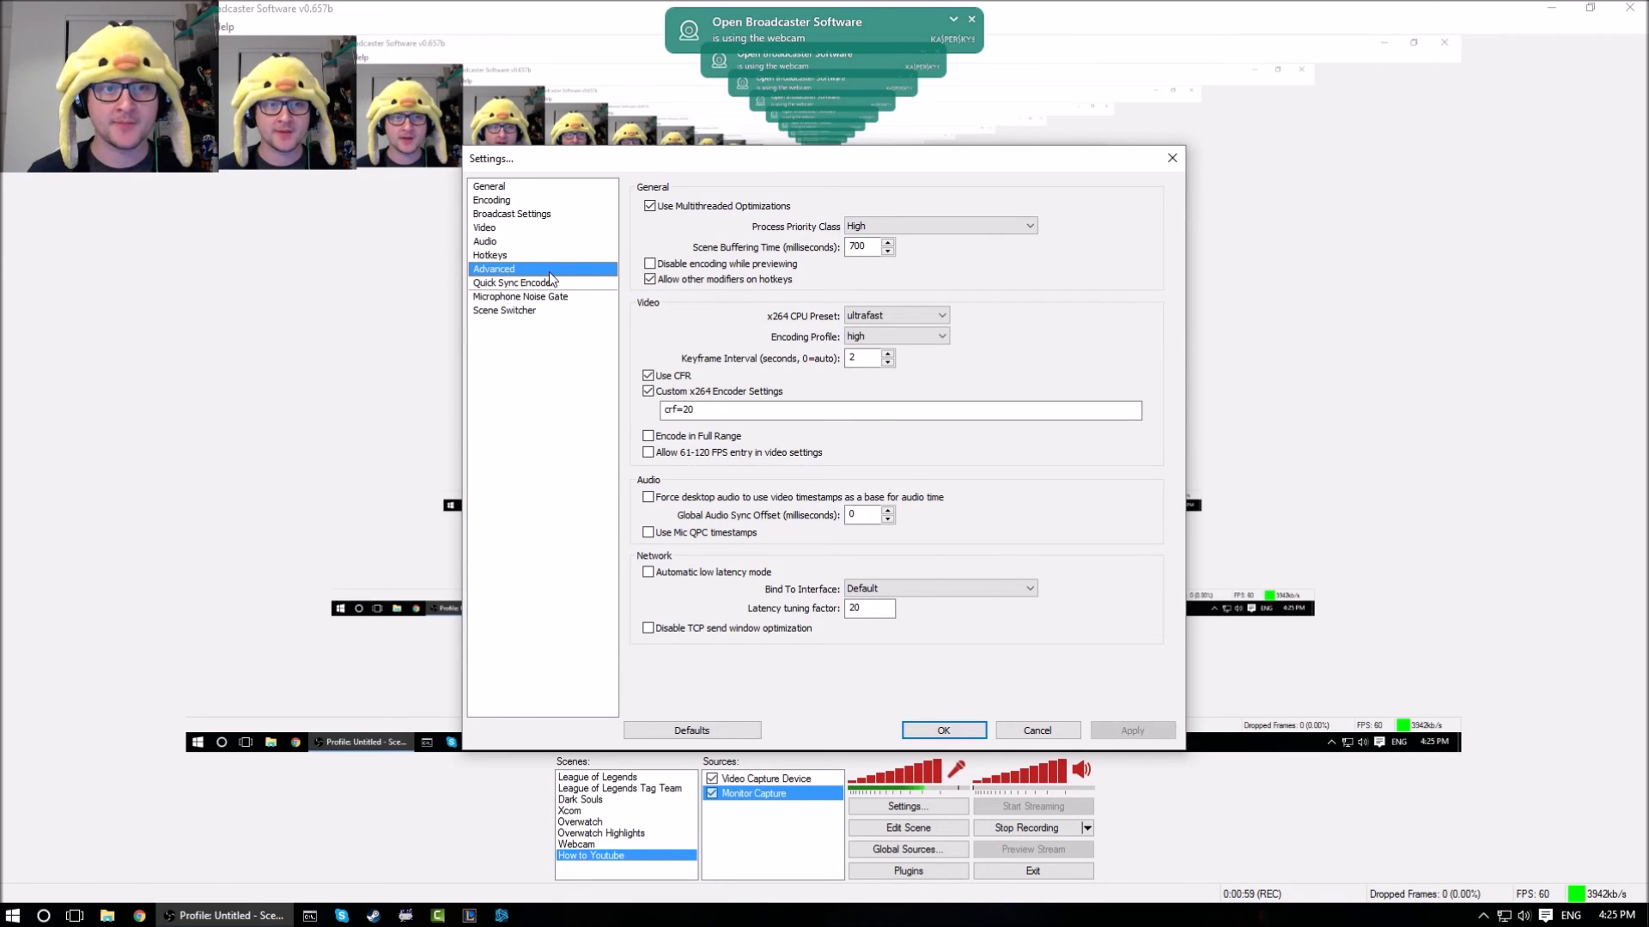
click(553, 282)
click(555, 296)
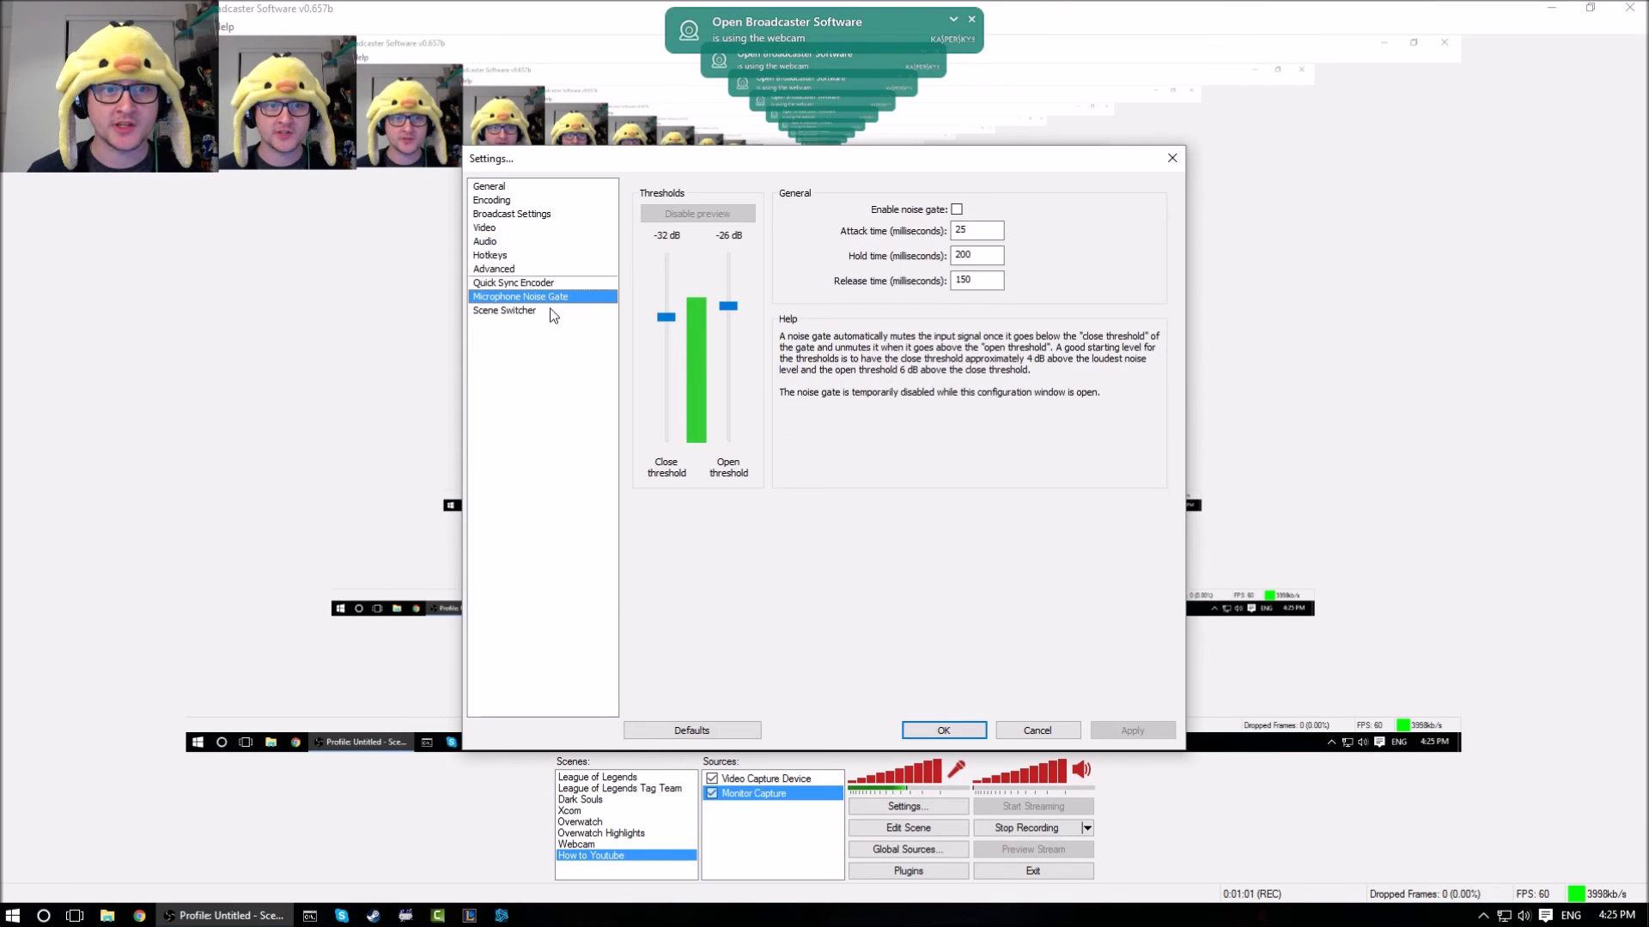
click(554, 311)
click(1172, 158)
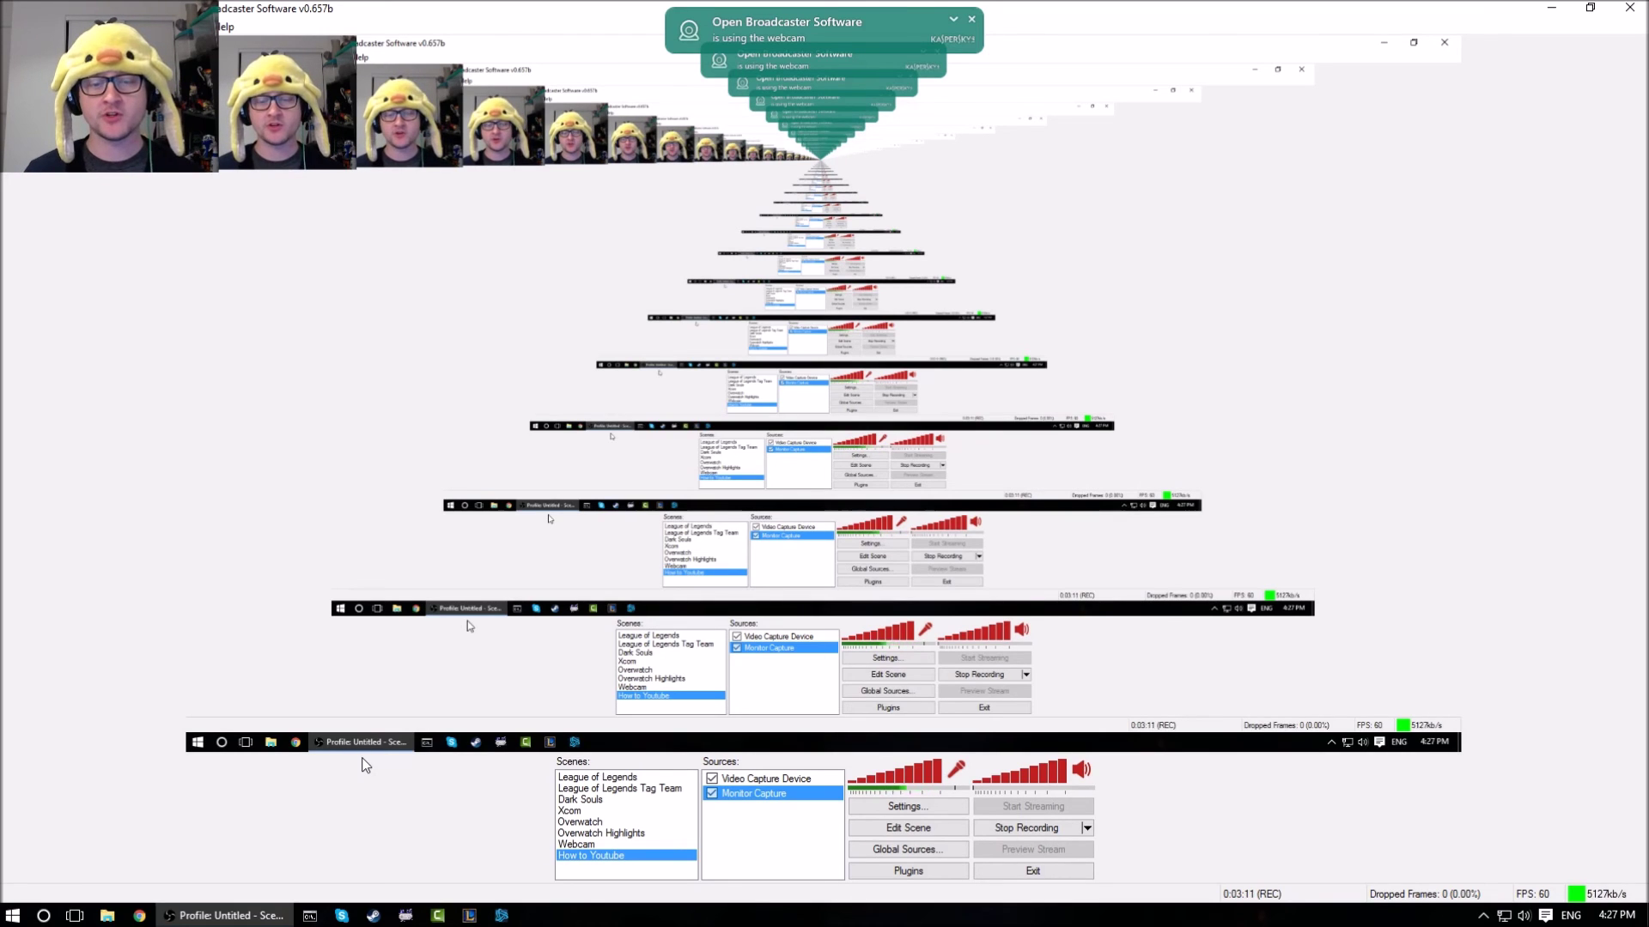
Switch to File Explorer and open the Week 2 folder inside the Overwatch HIGHLIGHTS folder
click(116, 913)
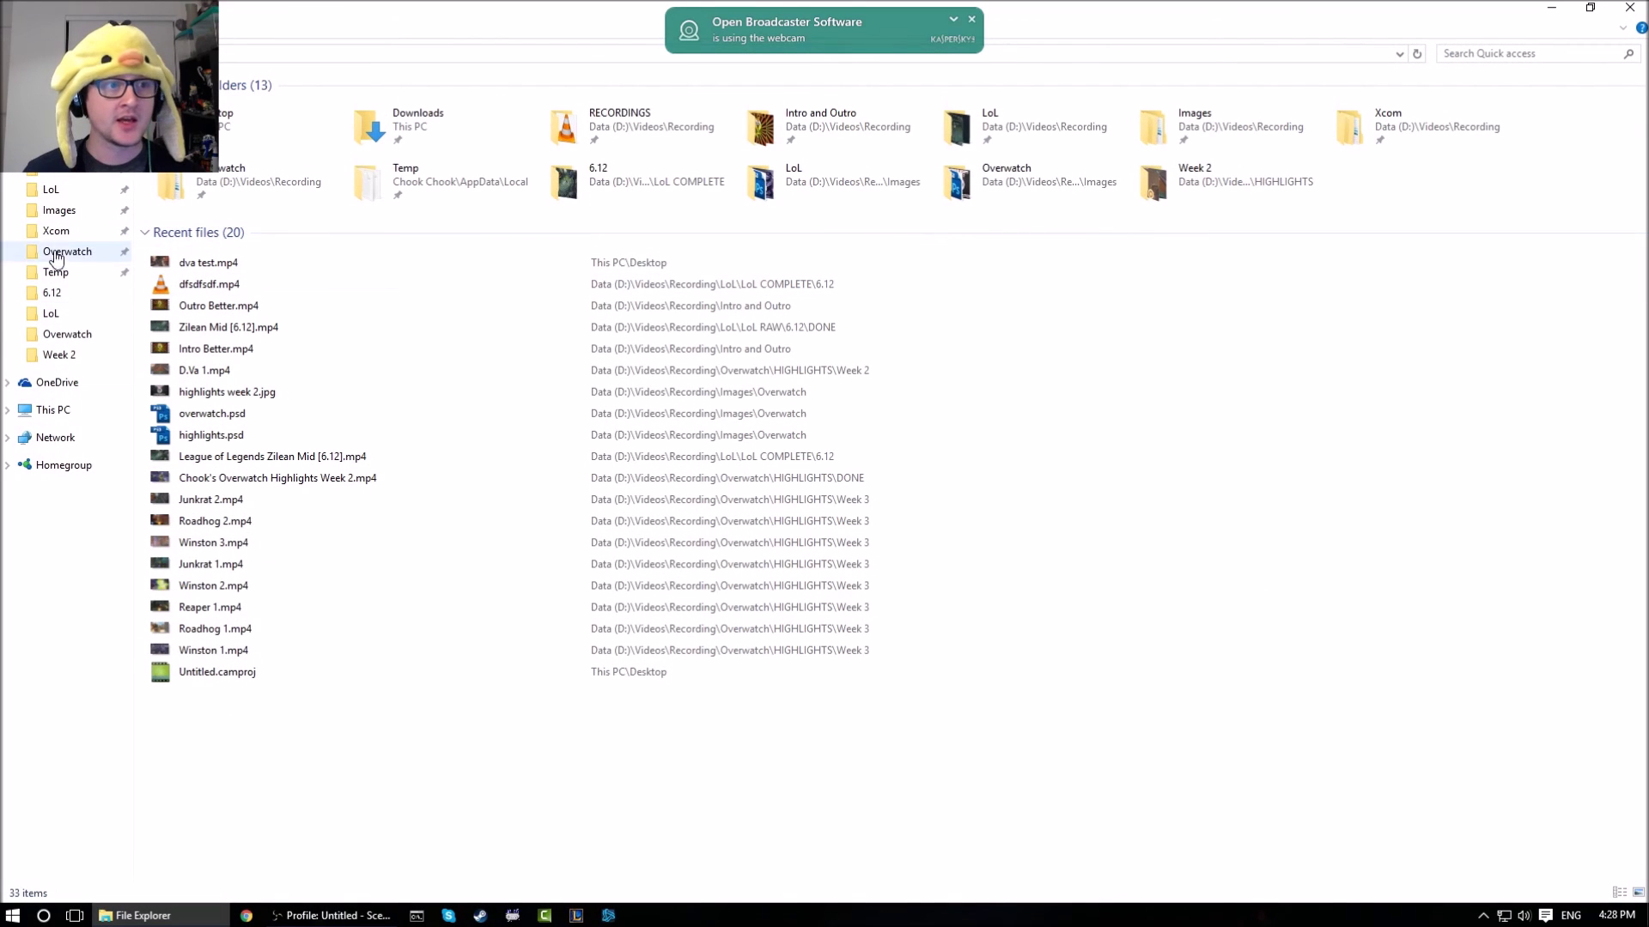
click(77, 255)
double_click(307, 136)
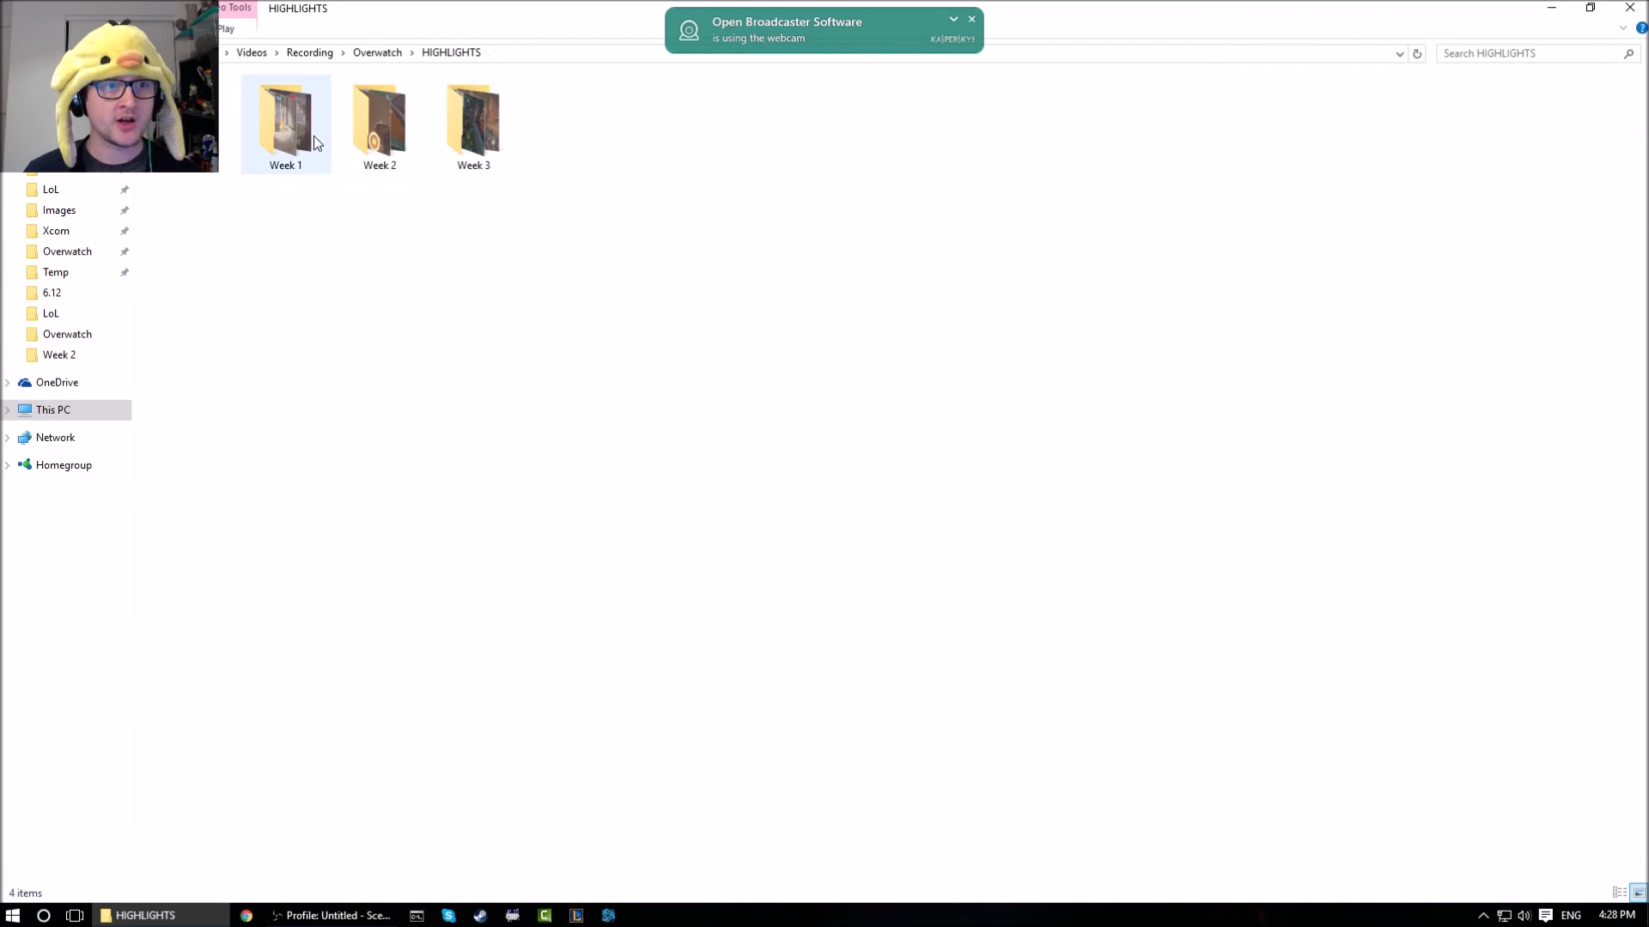
double_click(385, 133)
Examine the video details in the properties of D.Va 1.mp4, and return to Open Broadcaster Software
click(196, 107)
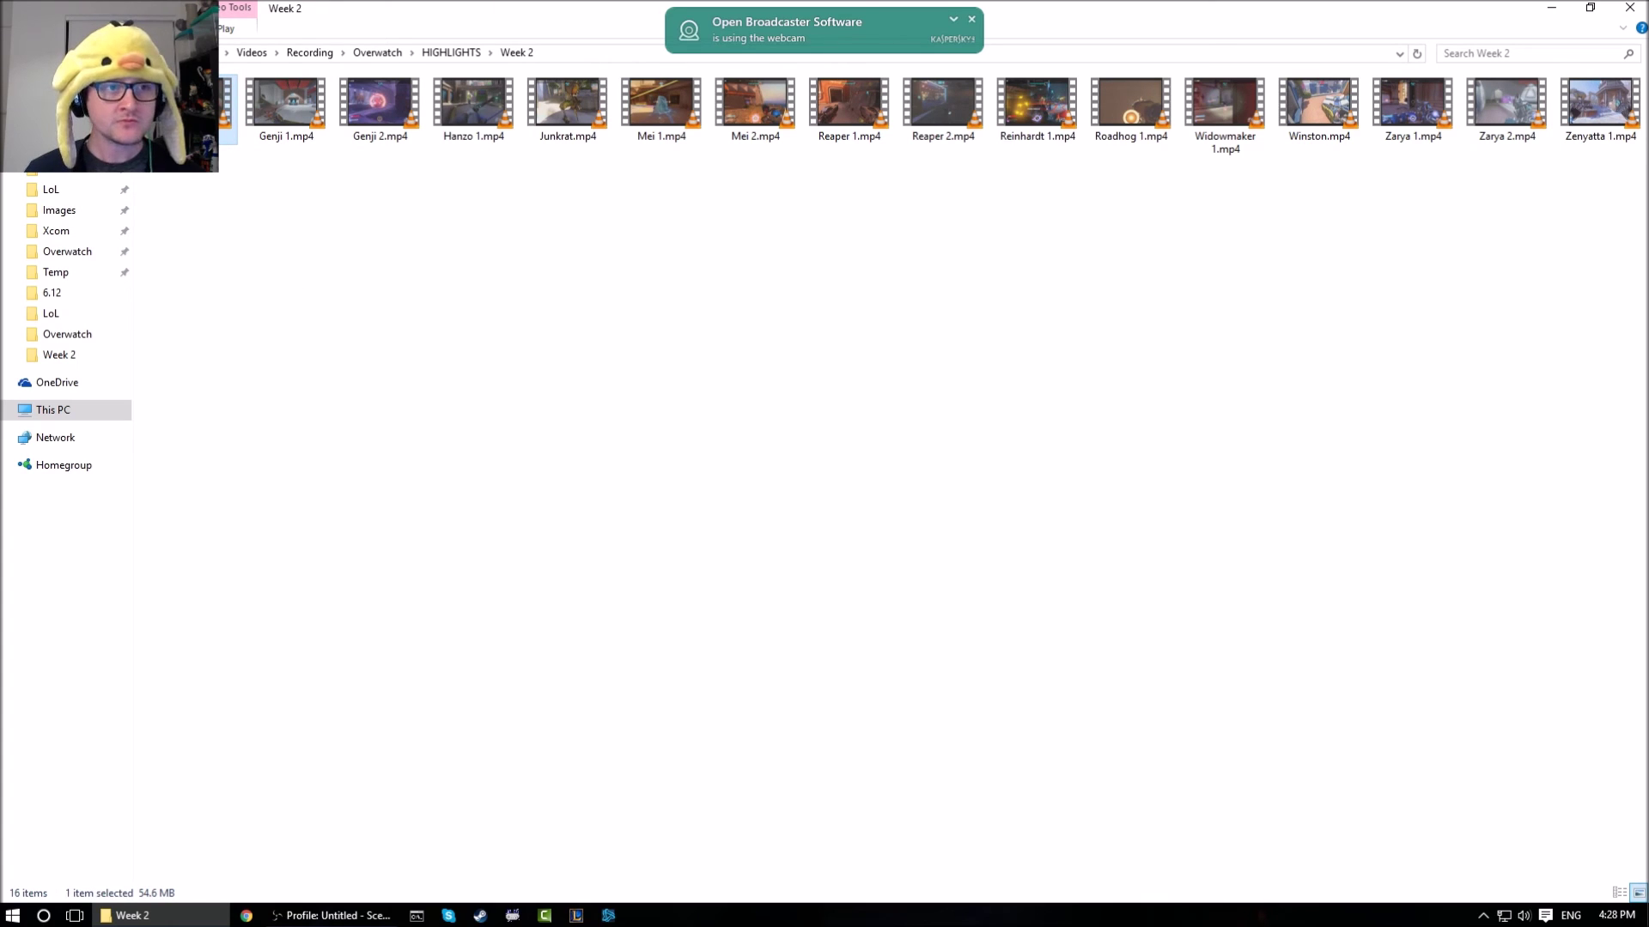
right_click(185, 139)
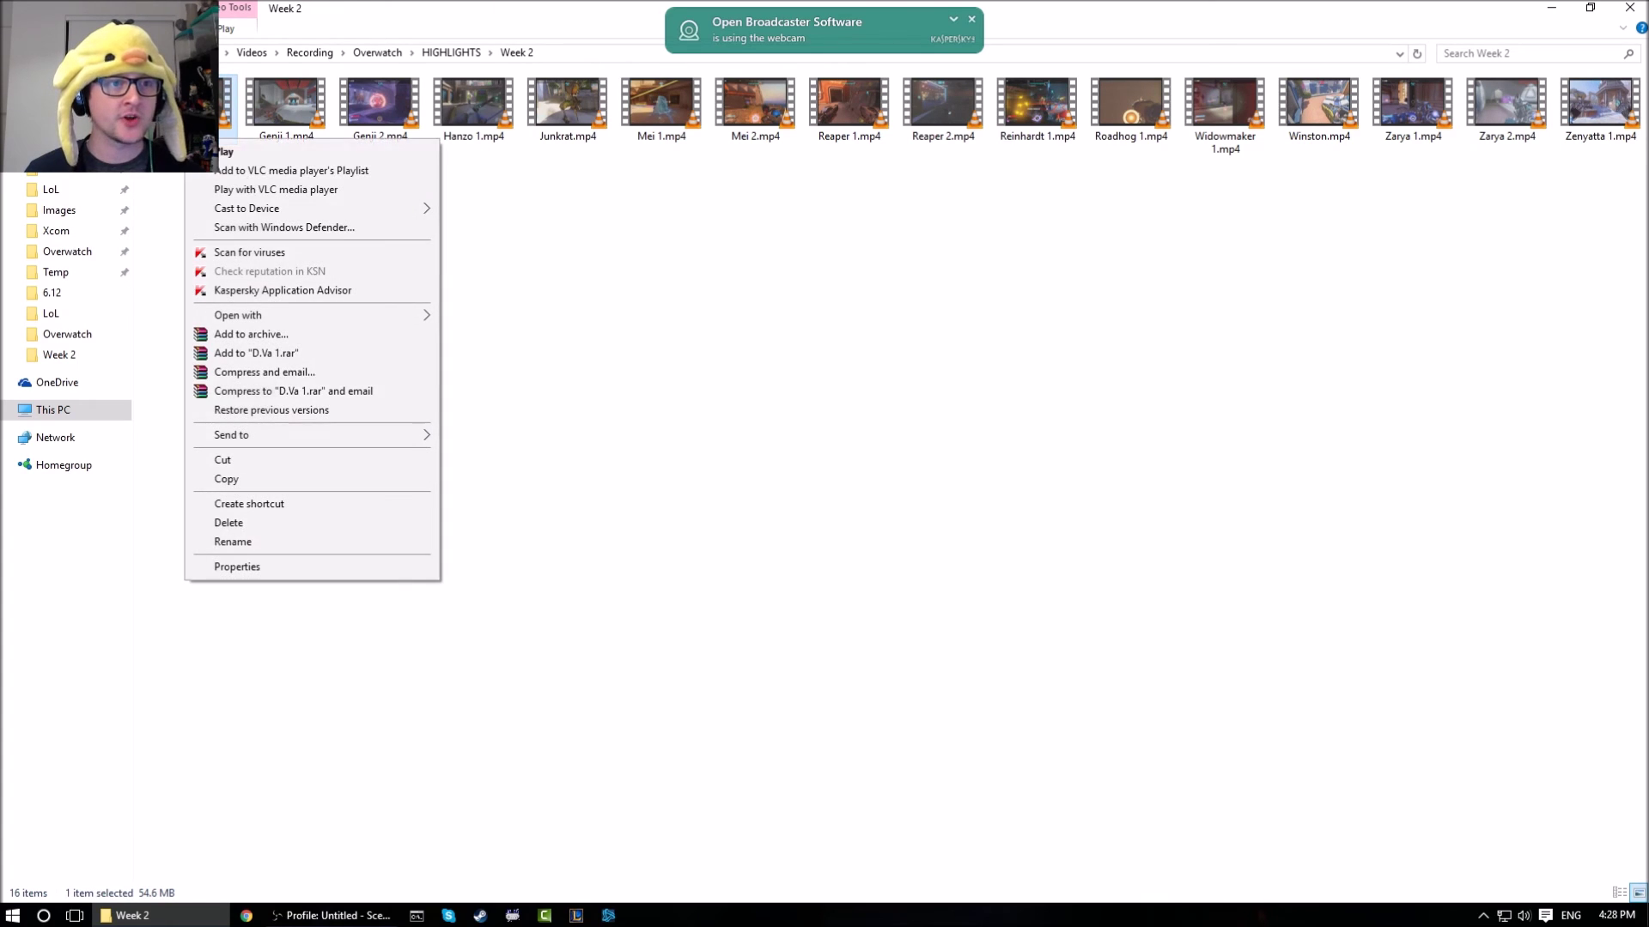
click(287, 575)
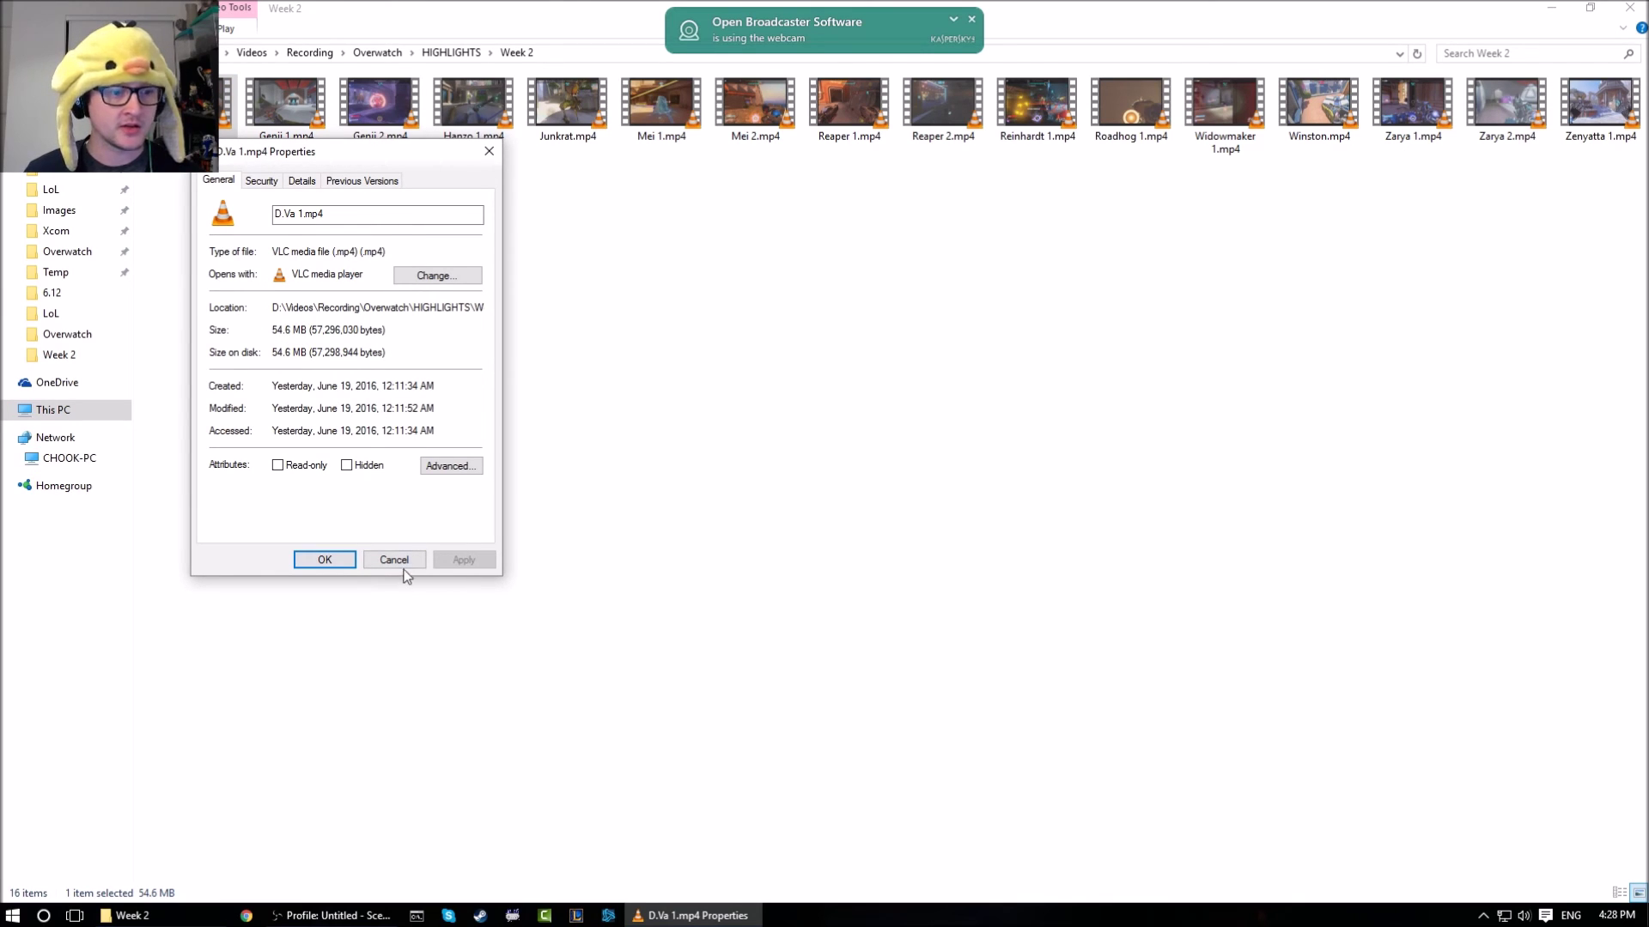
click(300, 184)
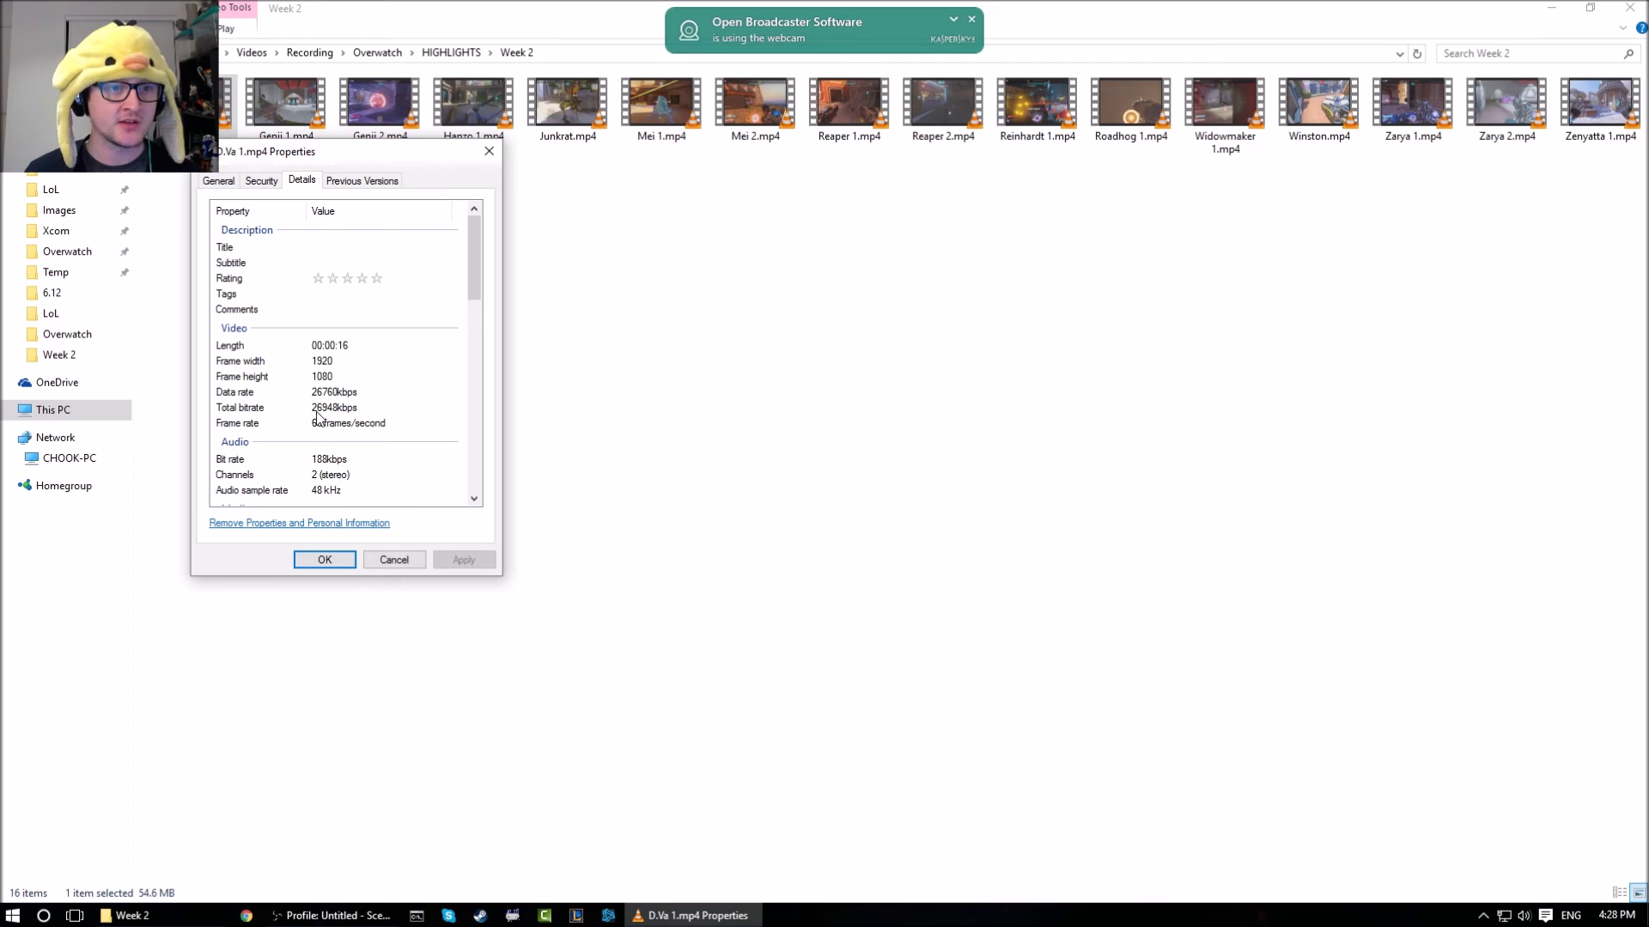
click(343, 561)
click(333, 915)
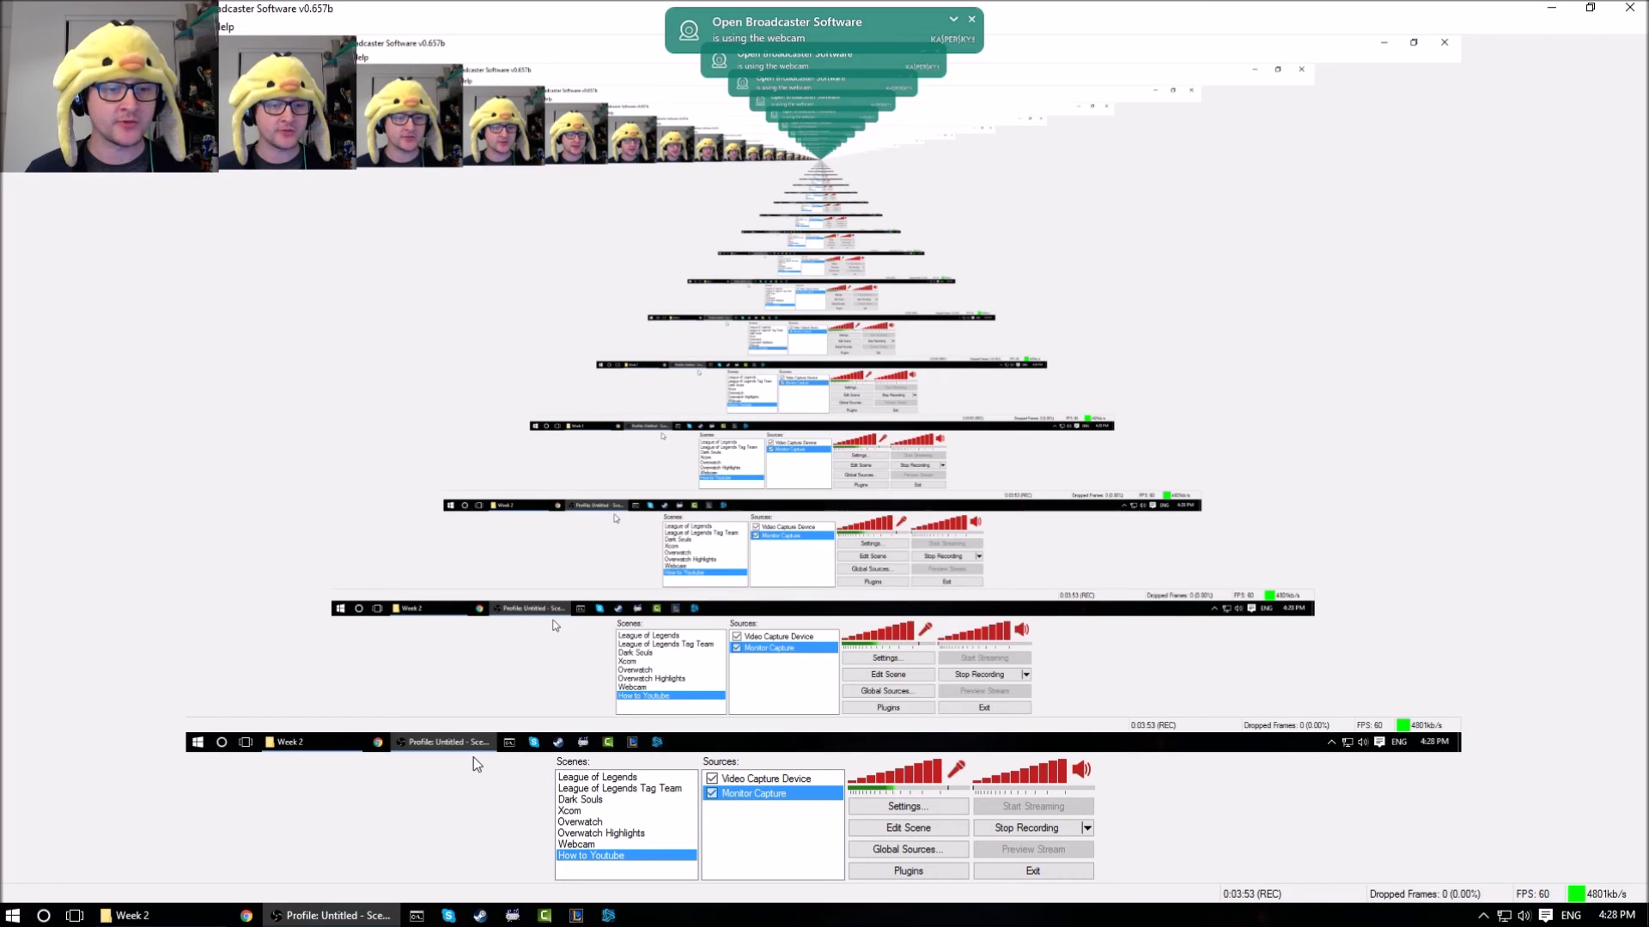
Open Movie Maker and add Intro Better.mp4 from the Intro and Outro folder to the project
click(12, 917)
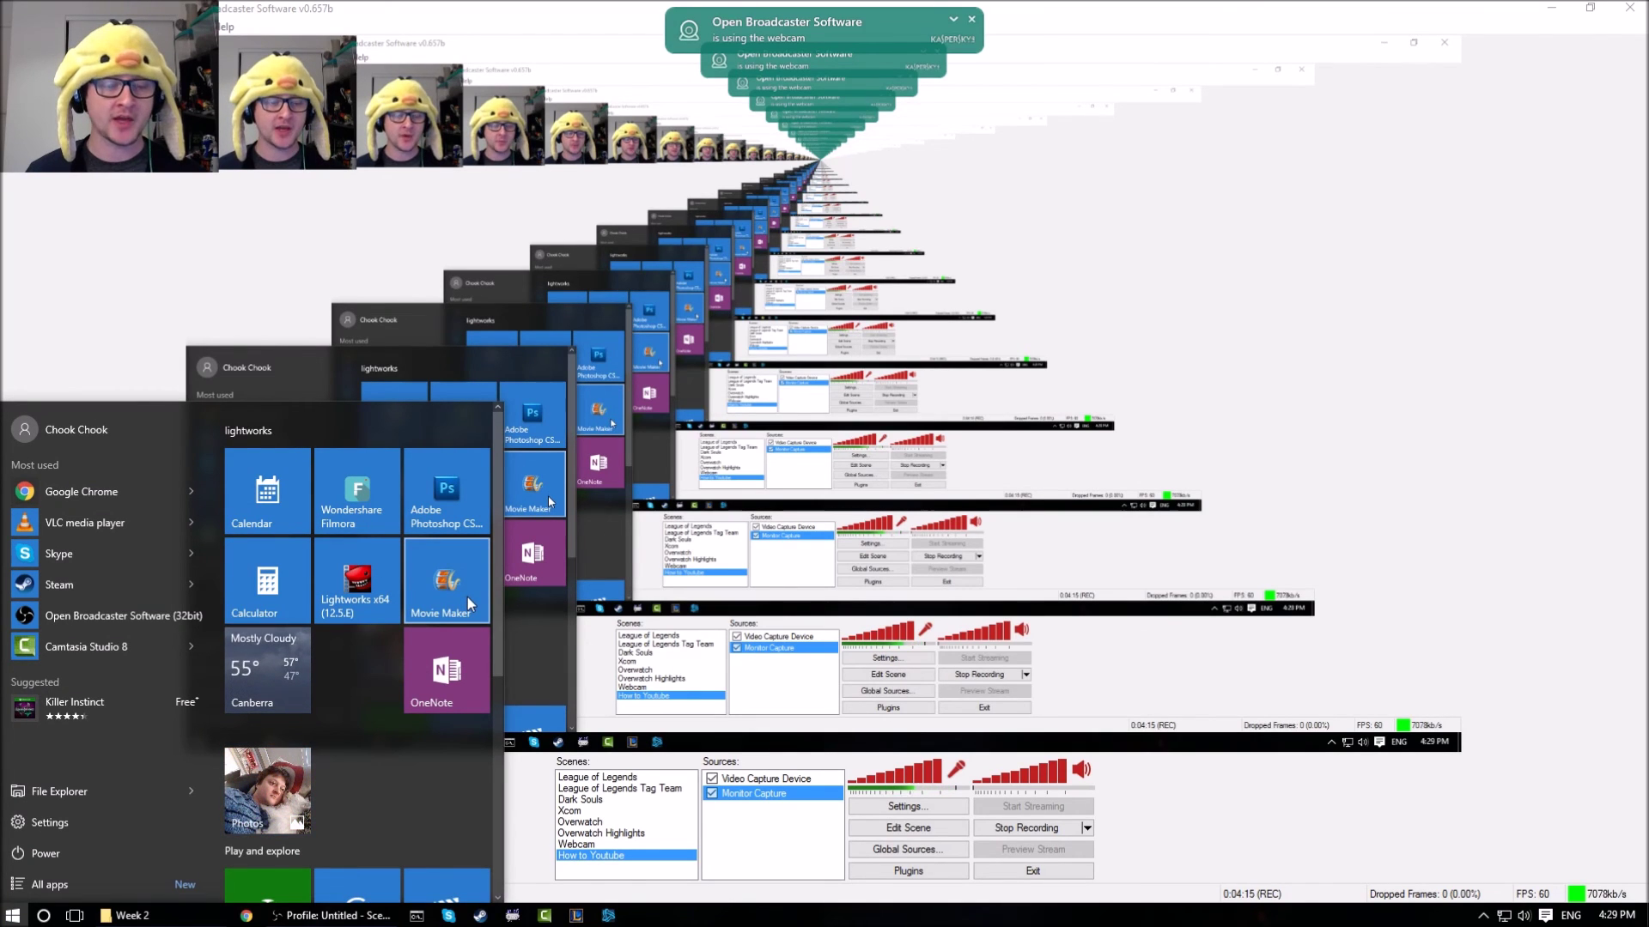
click(470, 603)
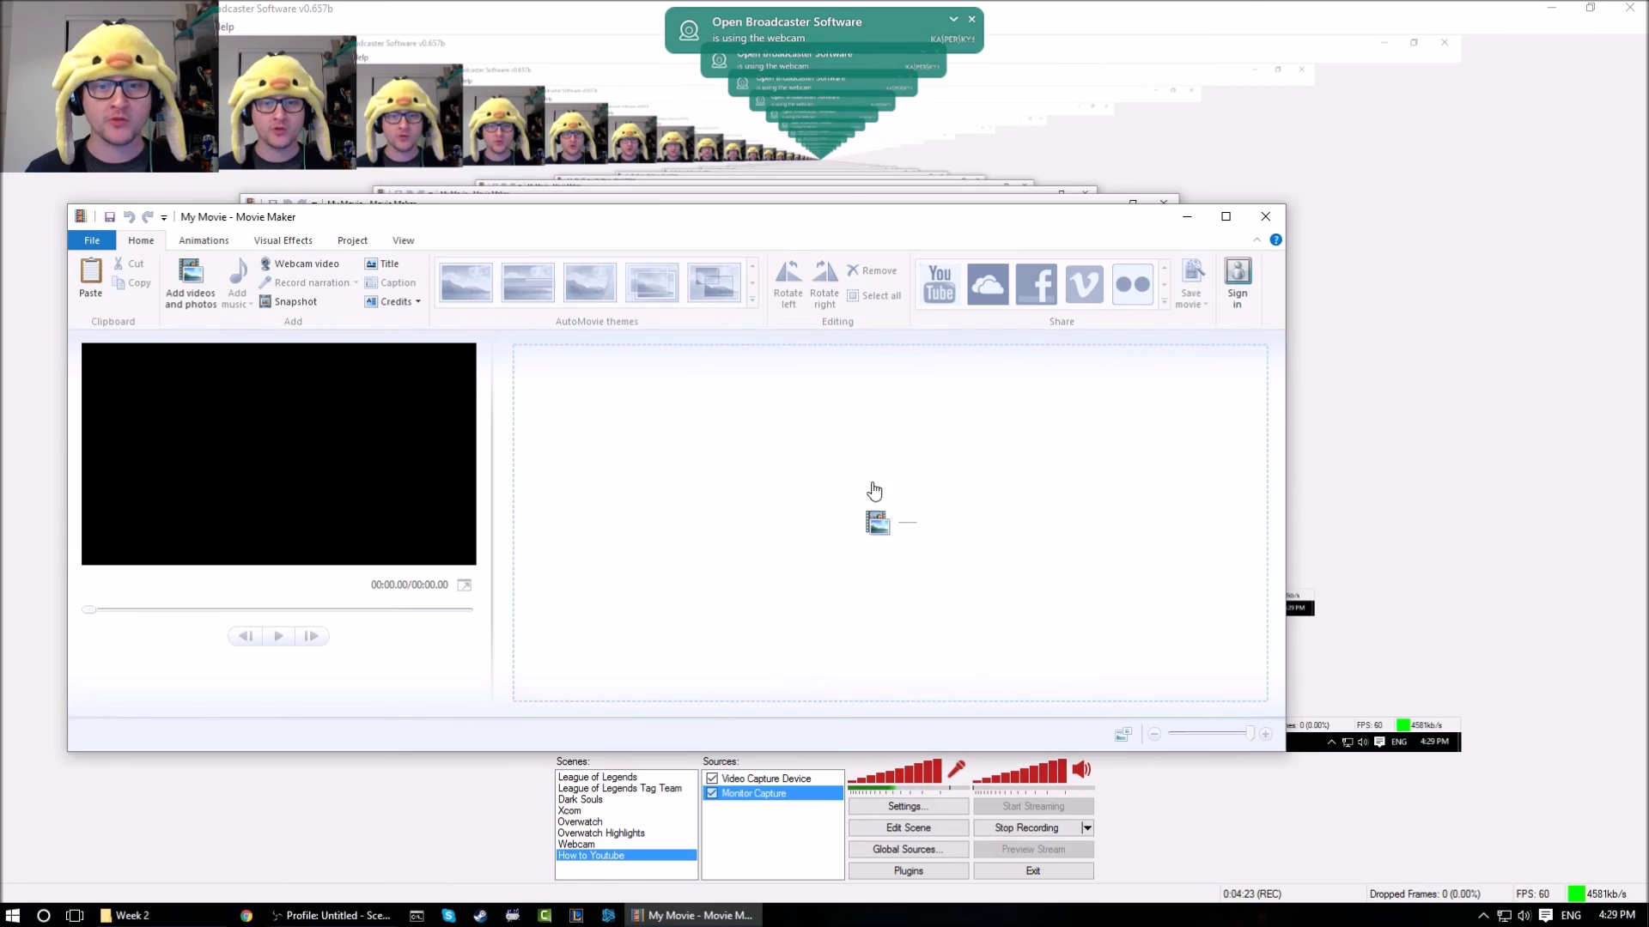
click(191, 288)
double_click(369, 378)
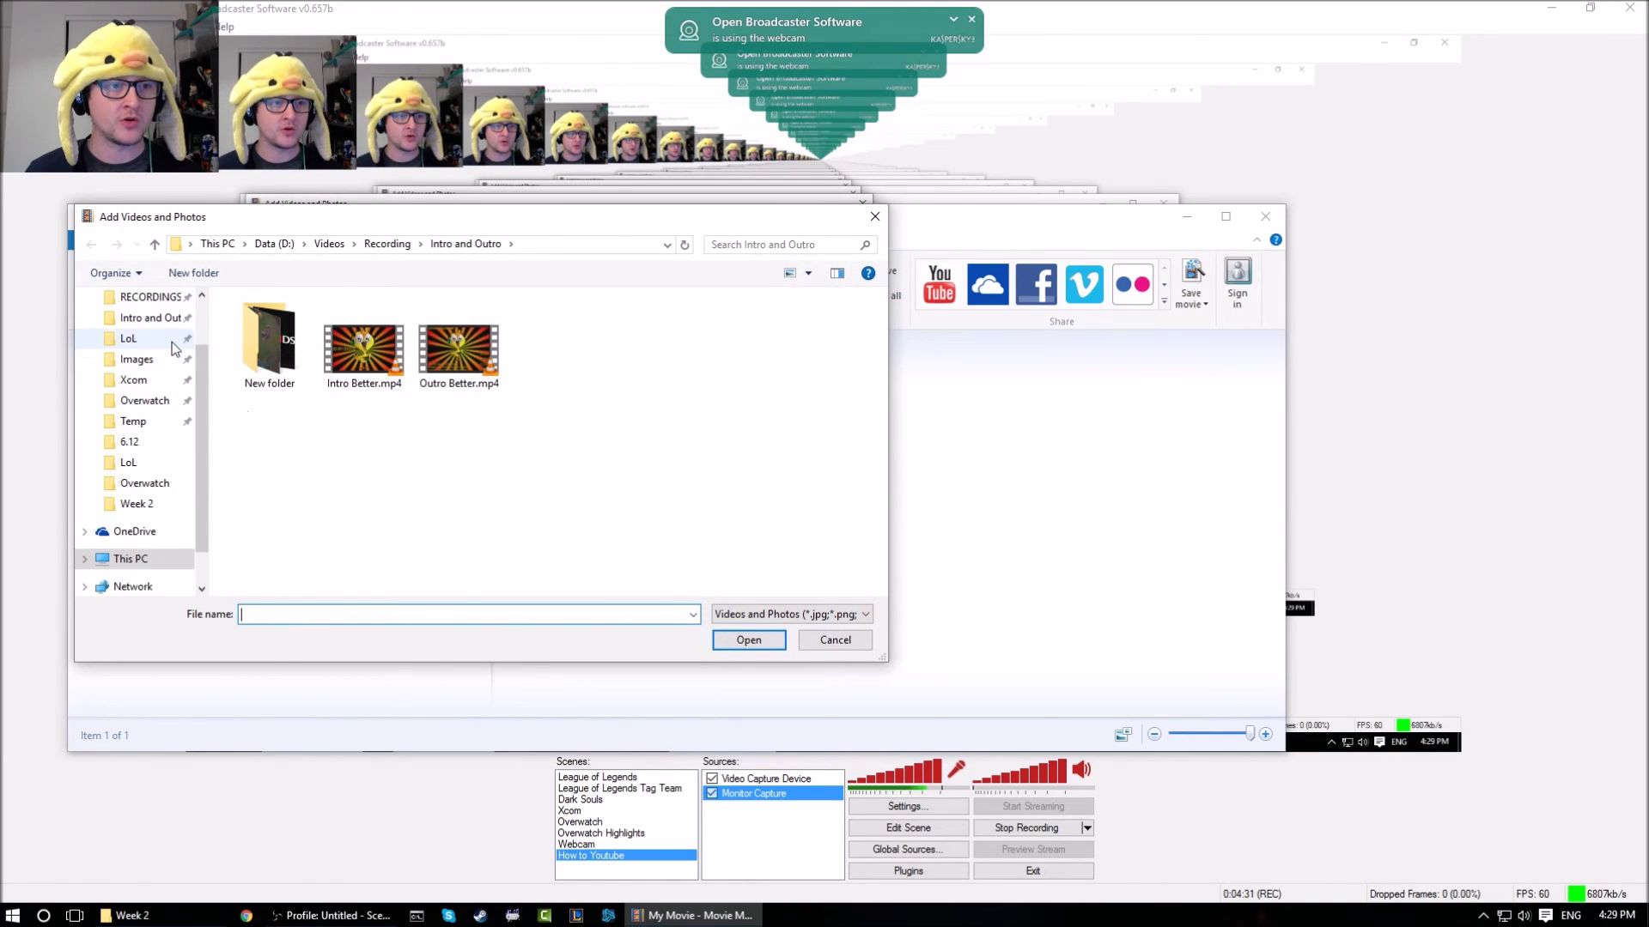
Add the gameplay video Zilean Mid [6.12].mp4 from LoL RAW, 6.12, DONE to the project
click(165, 340)
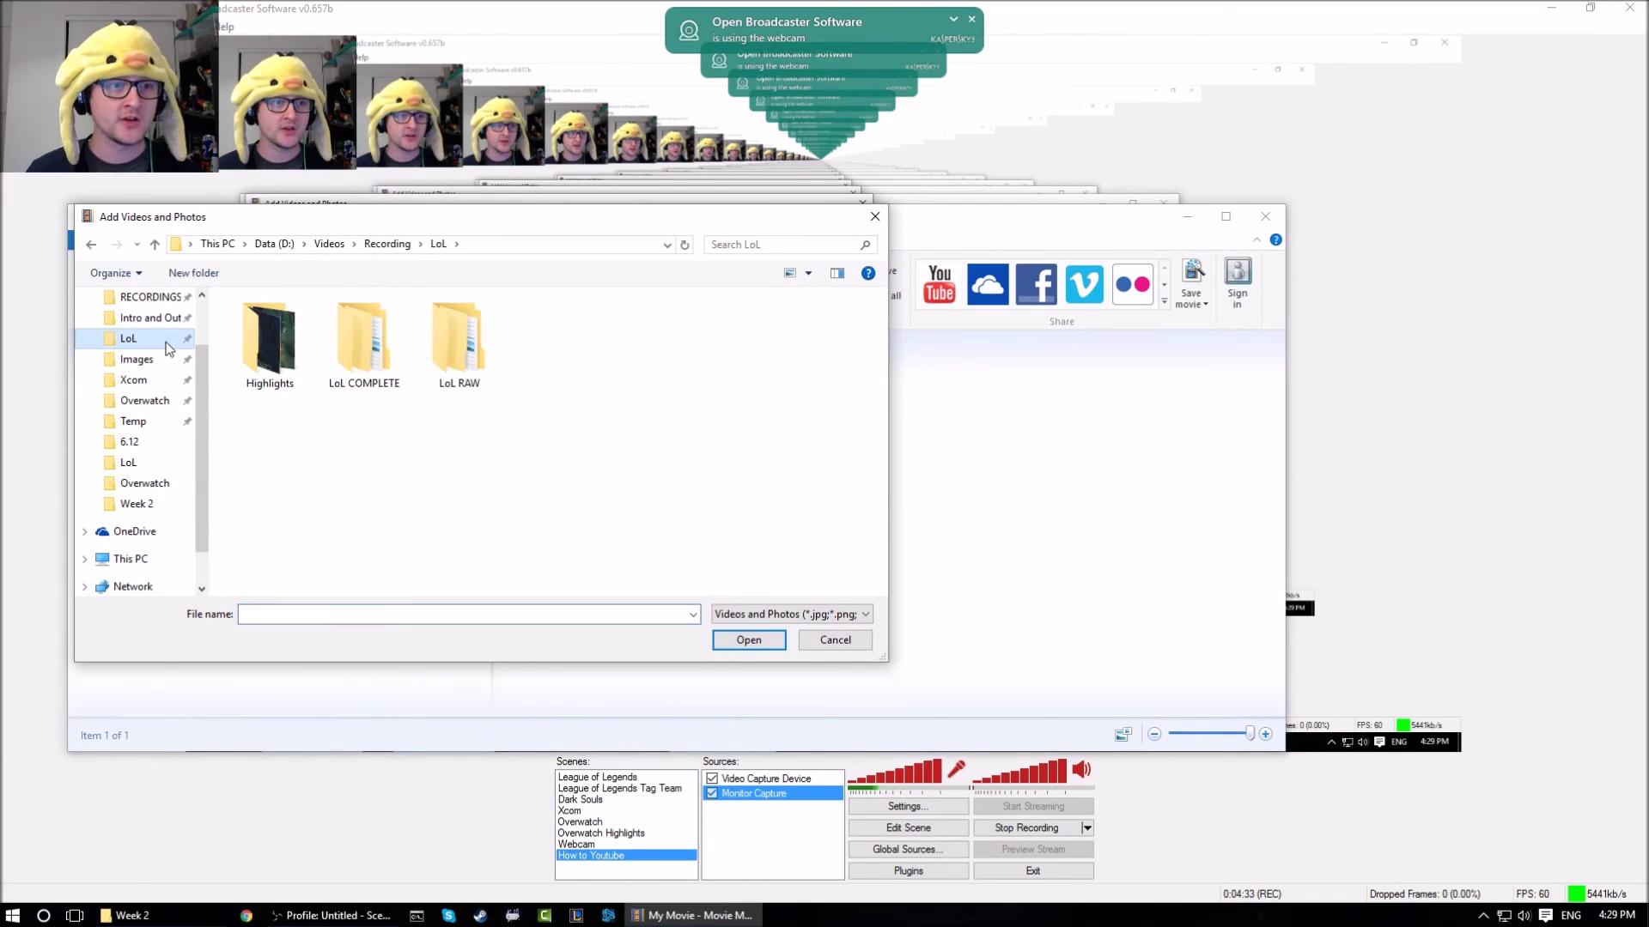
double_click(464, 357)
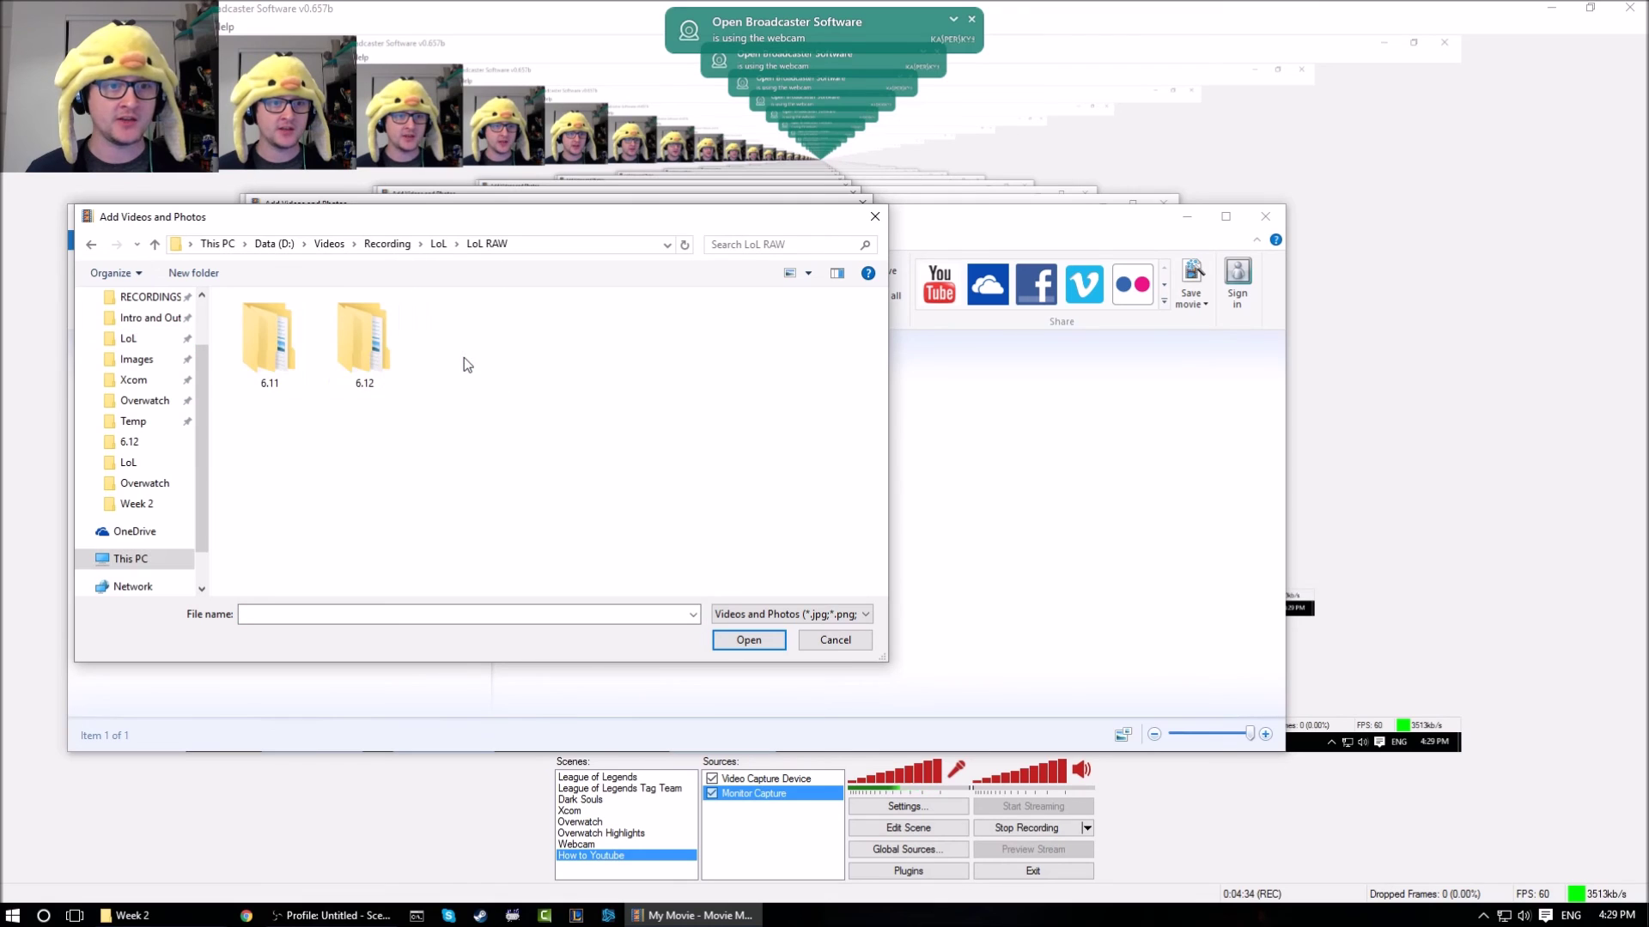
double_click(383, 354)
double_click(309, 385)
click(369, 356)
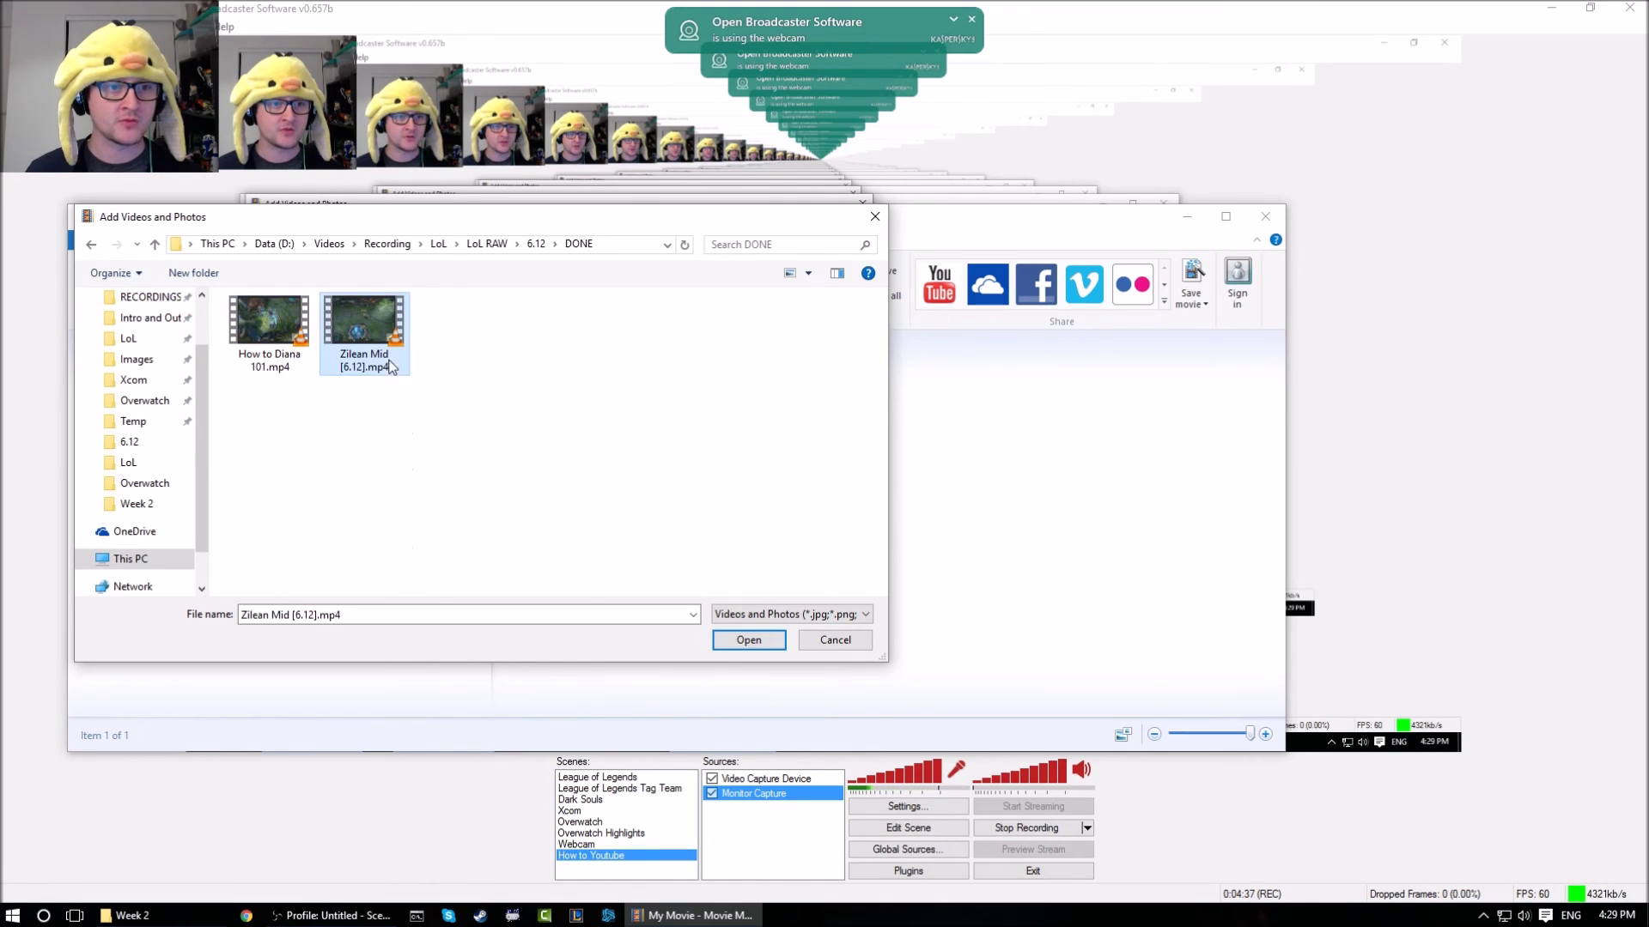
click(749, 640)
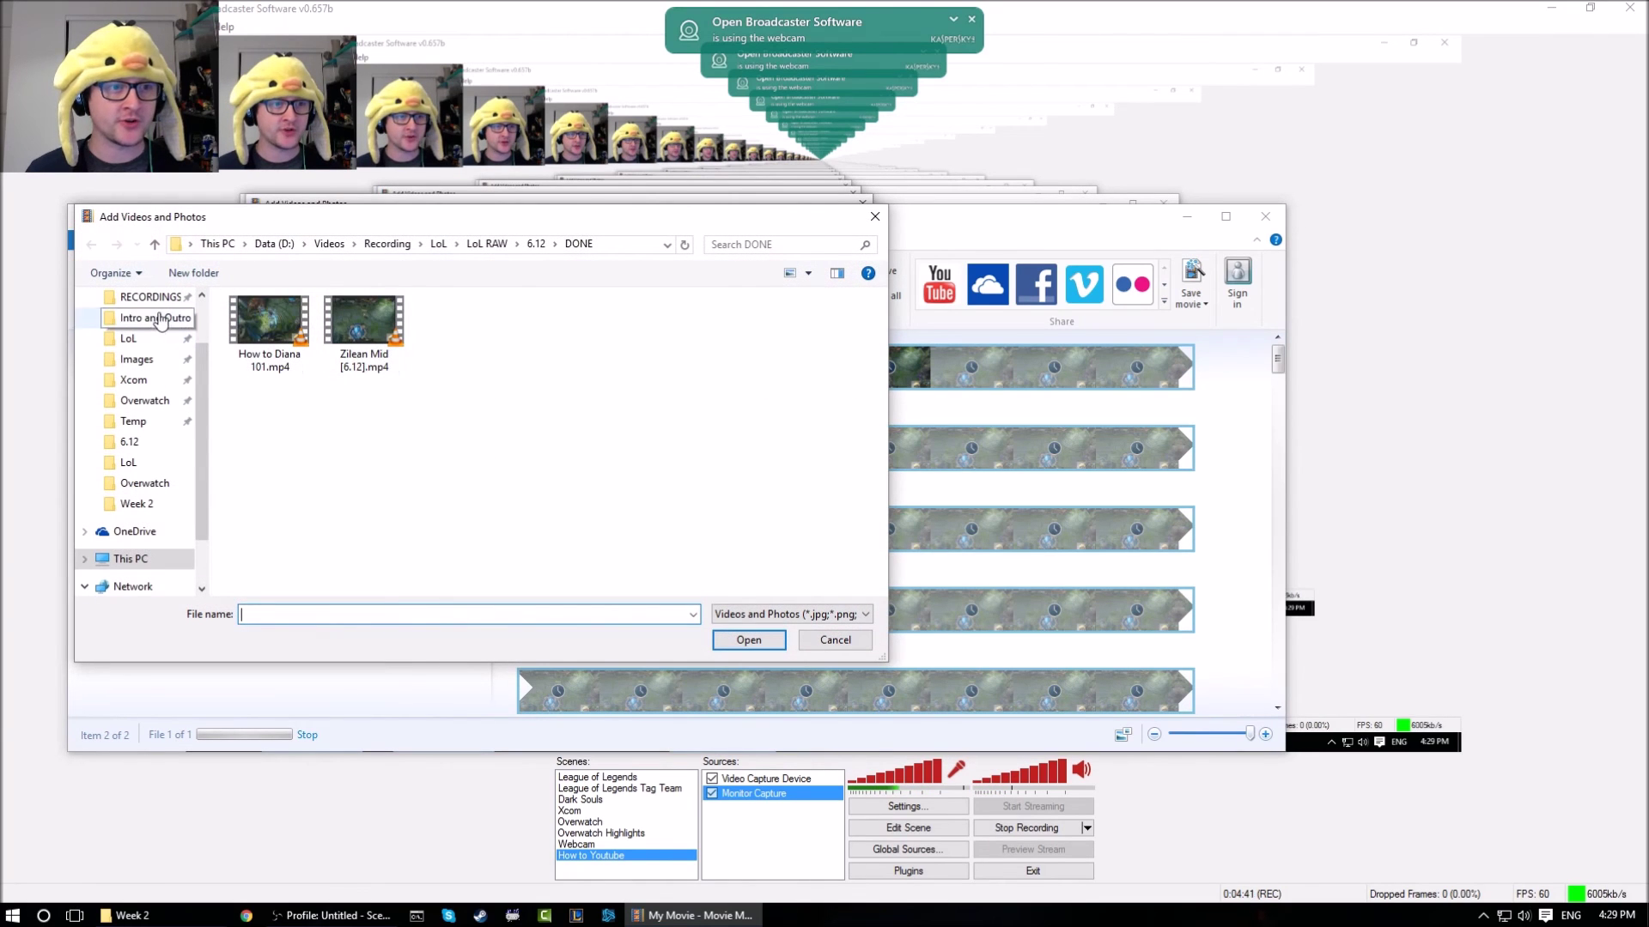
Add Outro Better.mp4 from the Intro and Outro folder and check it at the end of the timeline
click(155, 319)
double_click(455, 348)
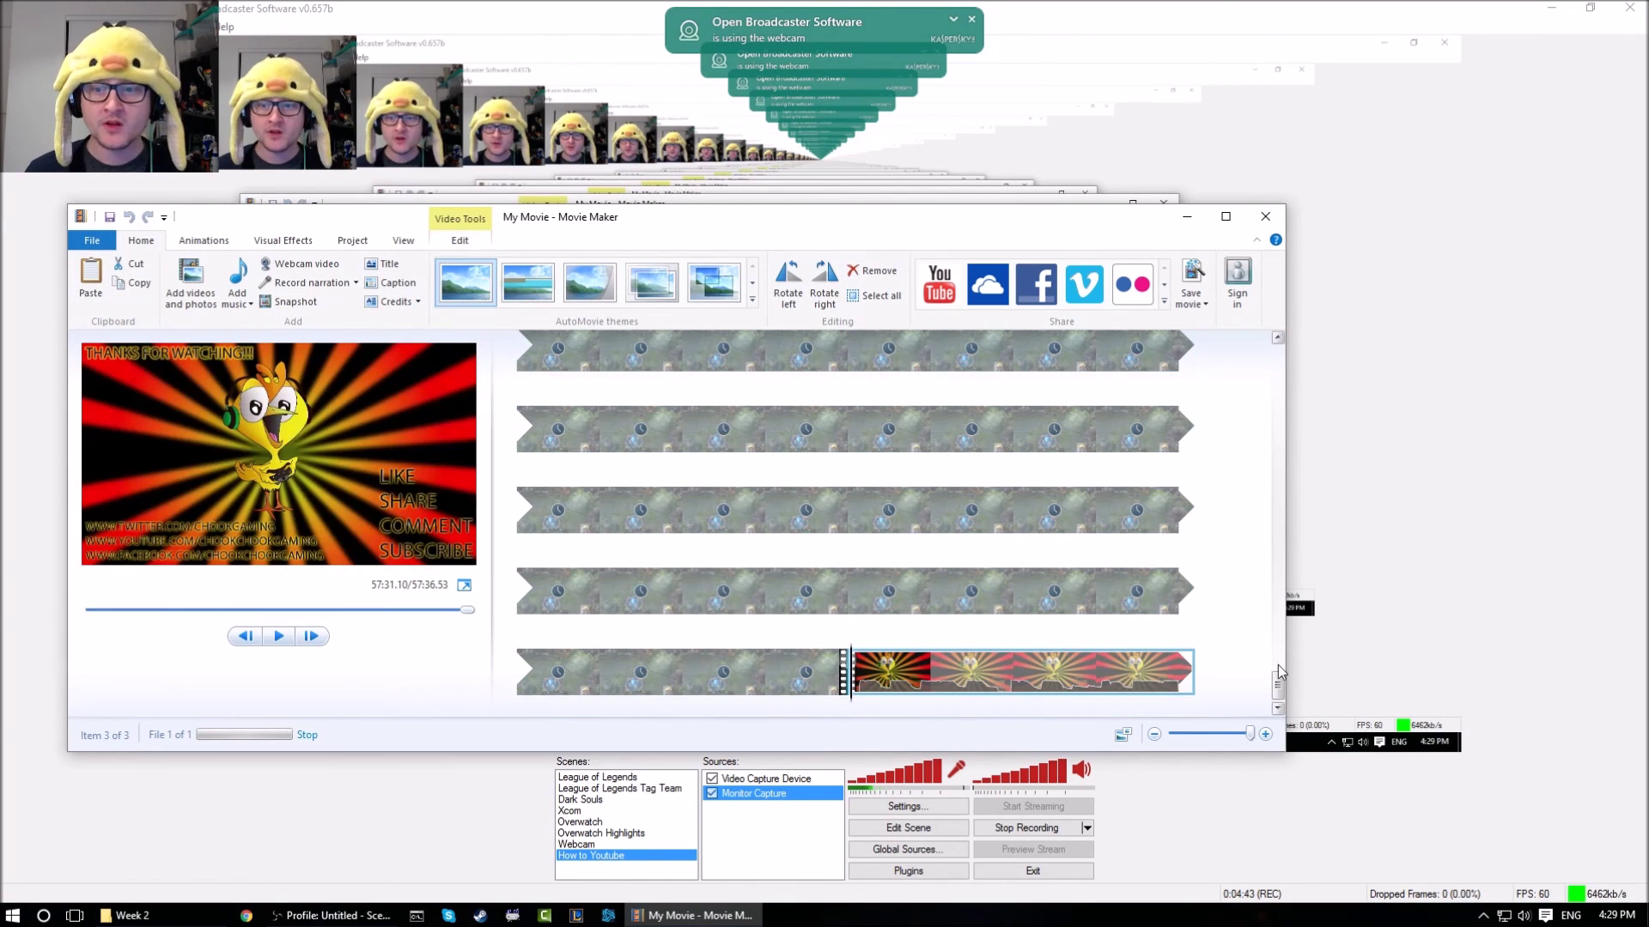
drag(1277, 682, 1063, 679)
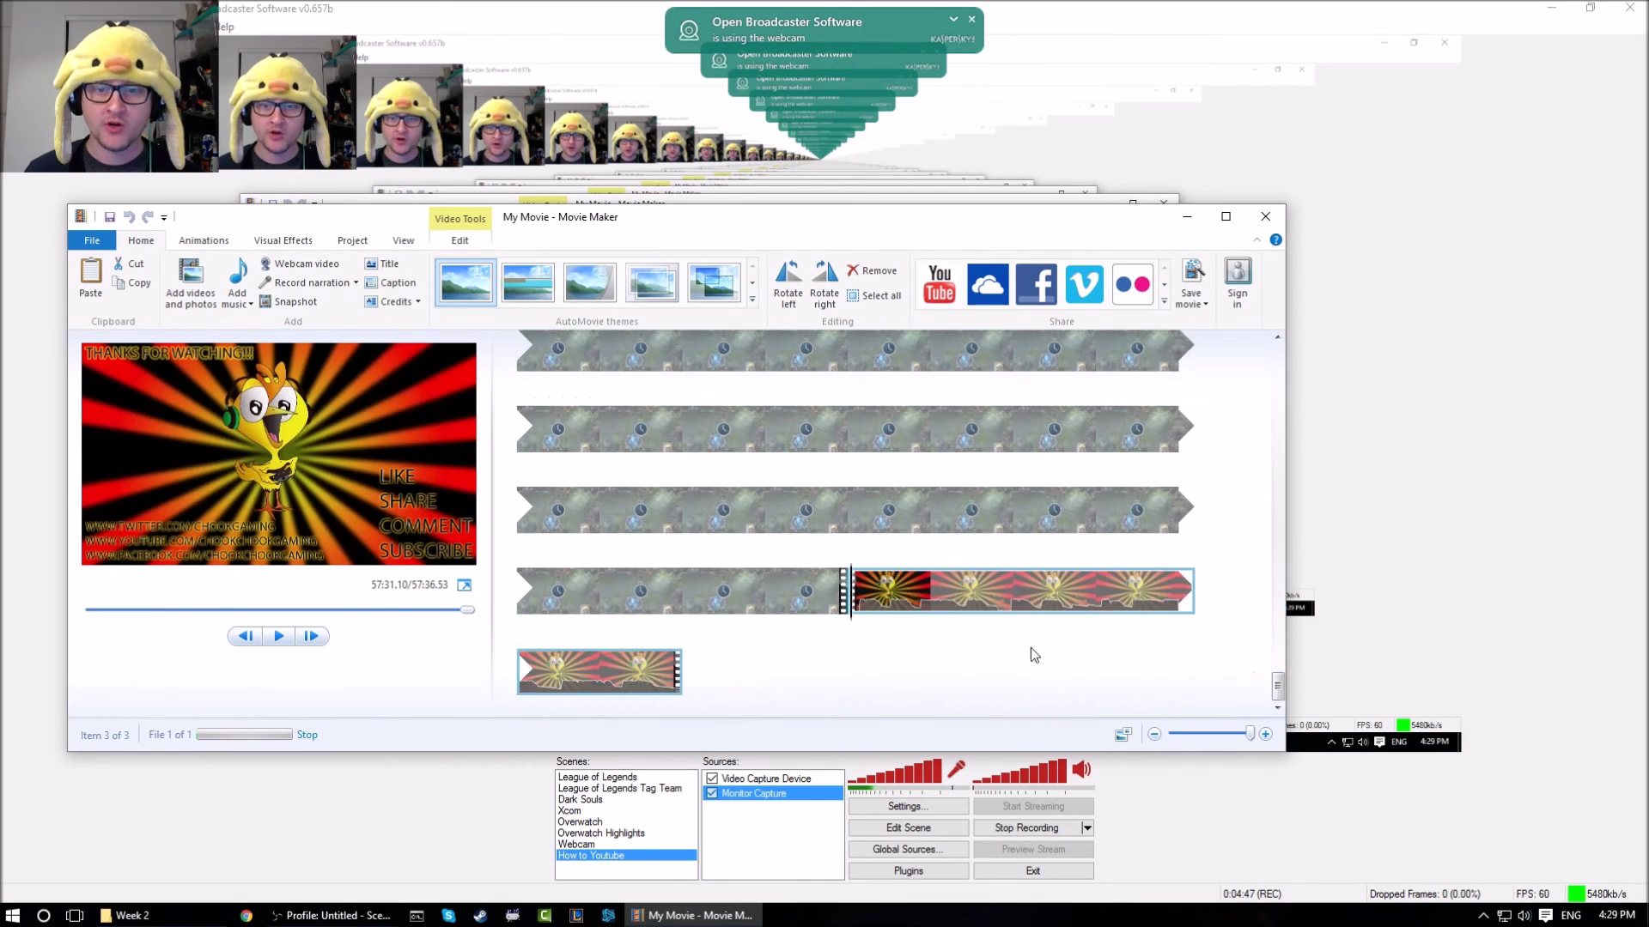
Start saving the movie with the YouTube preset from the recent settings
click(1193, 296)
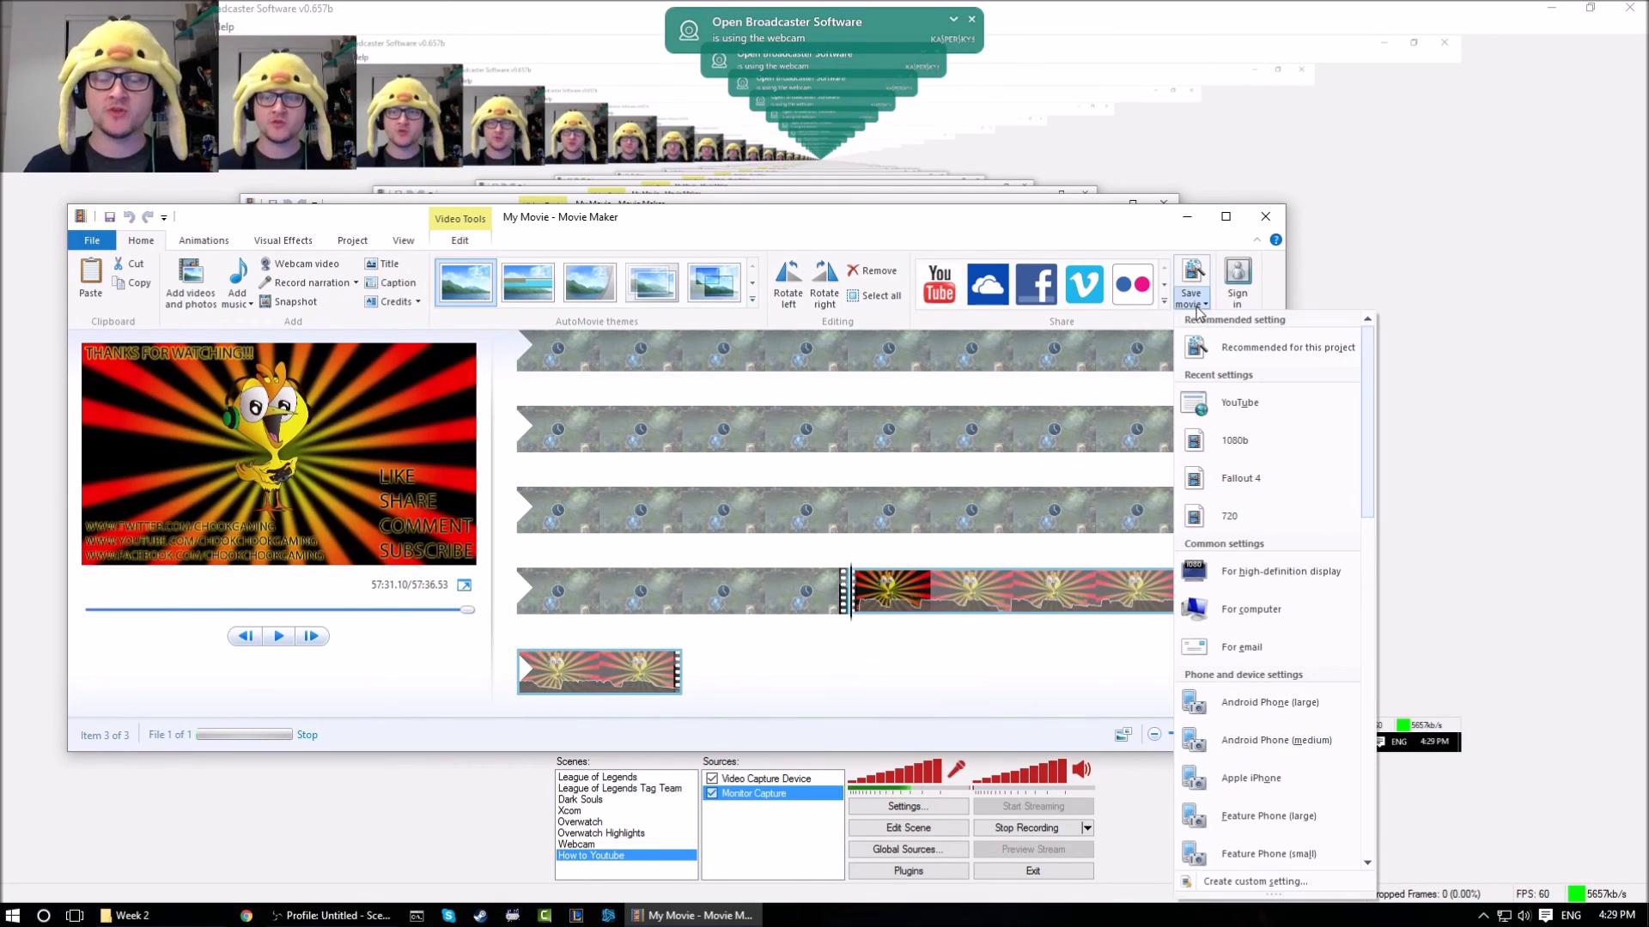
drag(1367, 421, 1314, 373)
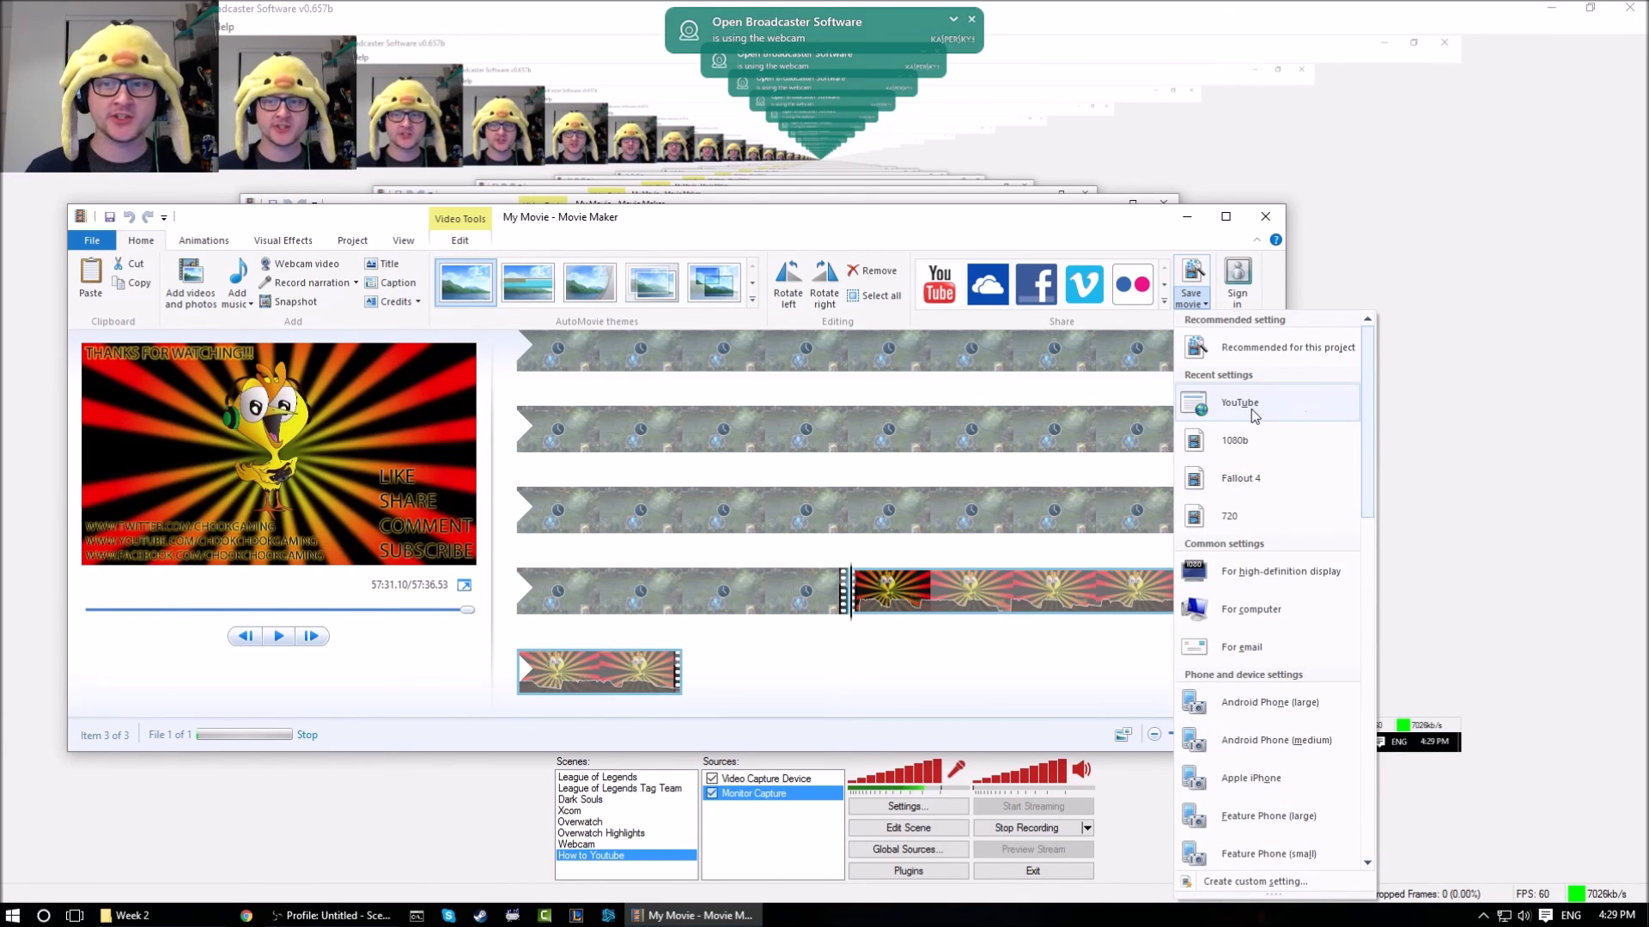
drag(1368, 421, 1370, 745)
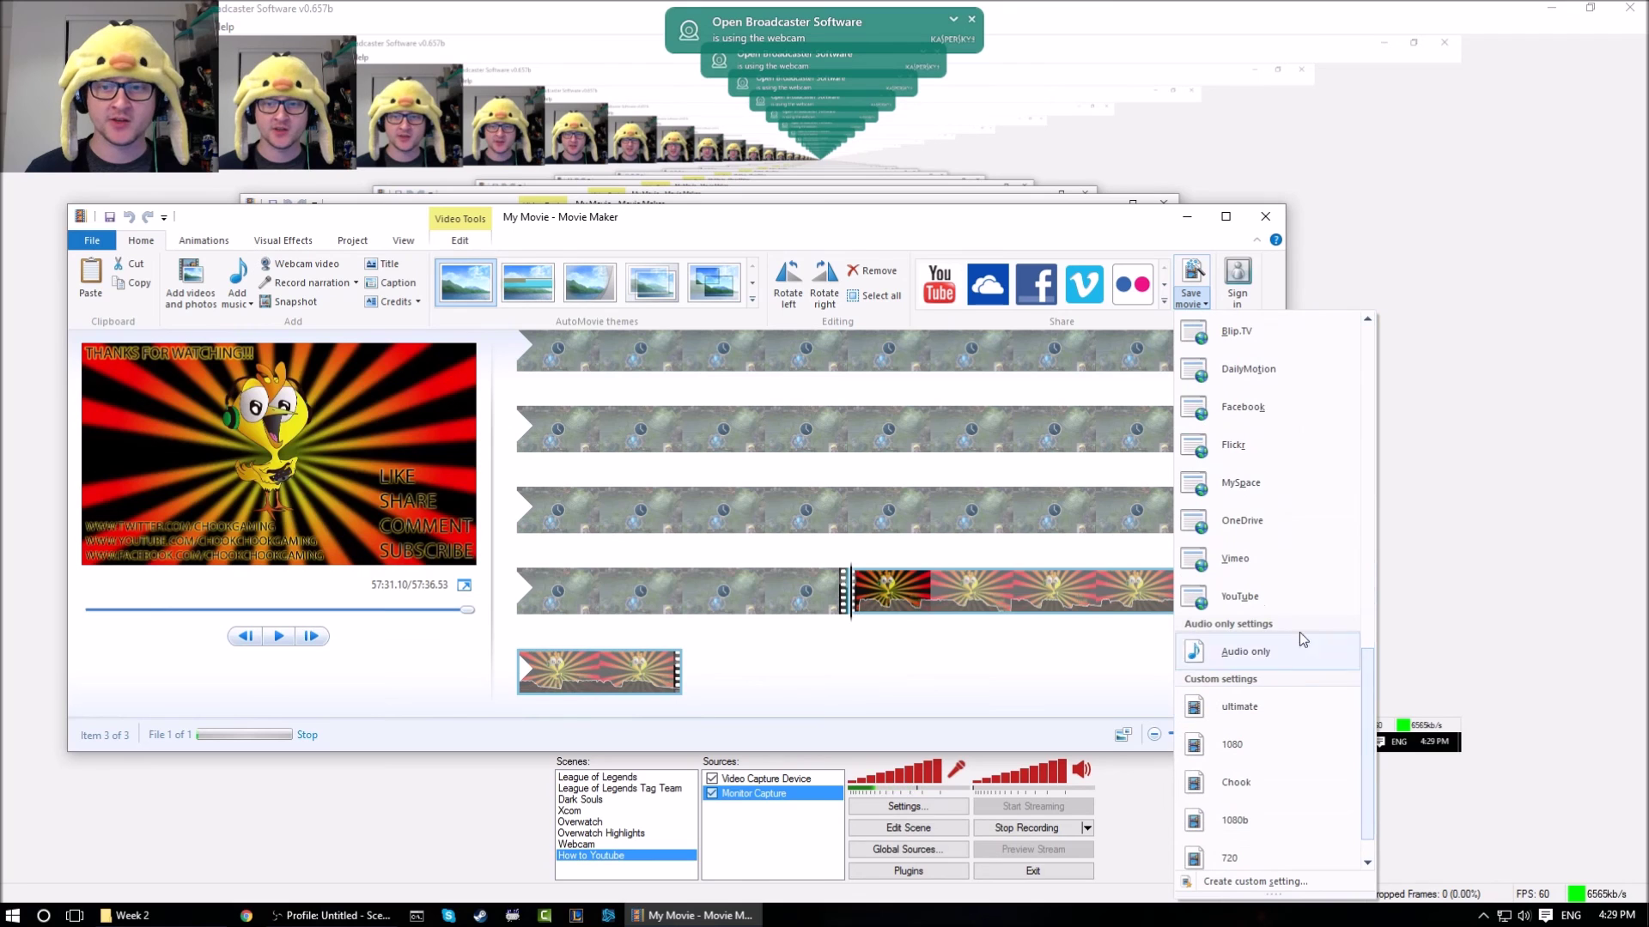
scroll(1270, 515, up, 10)
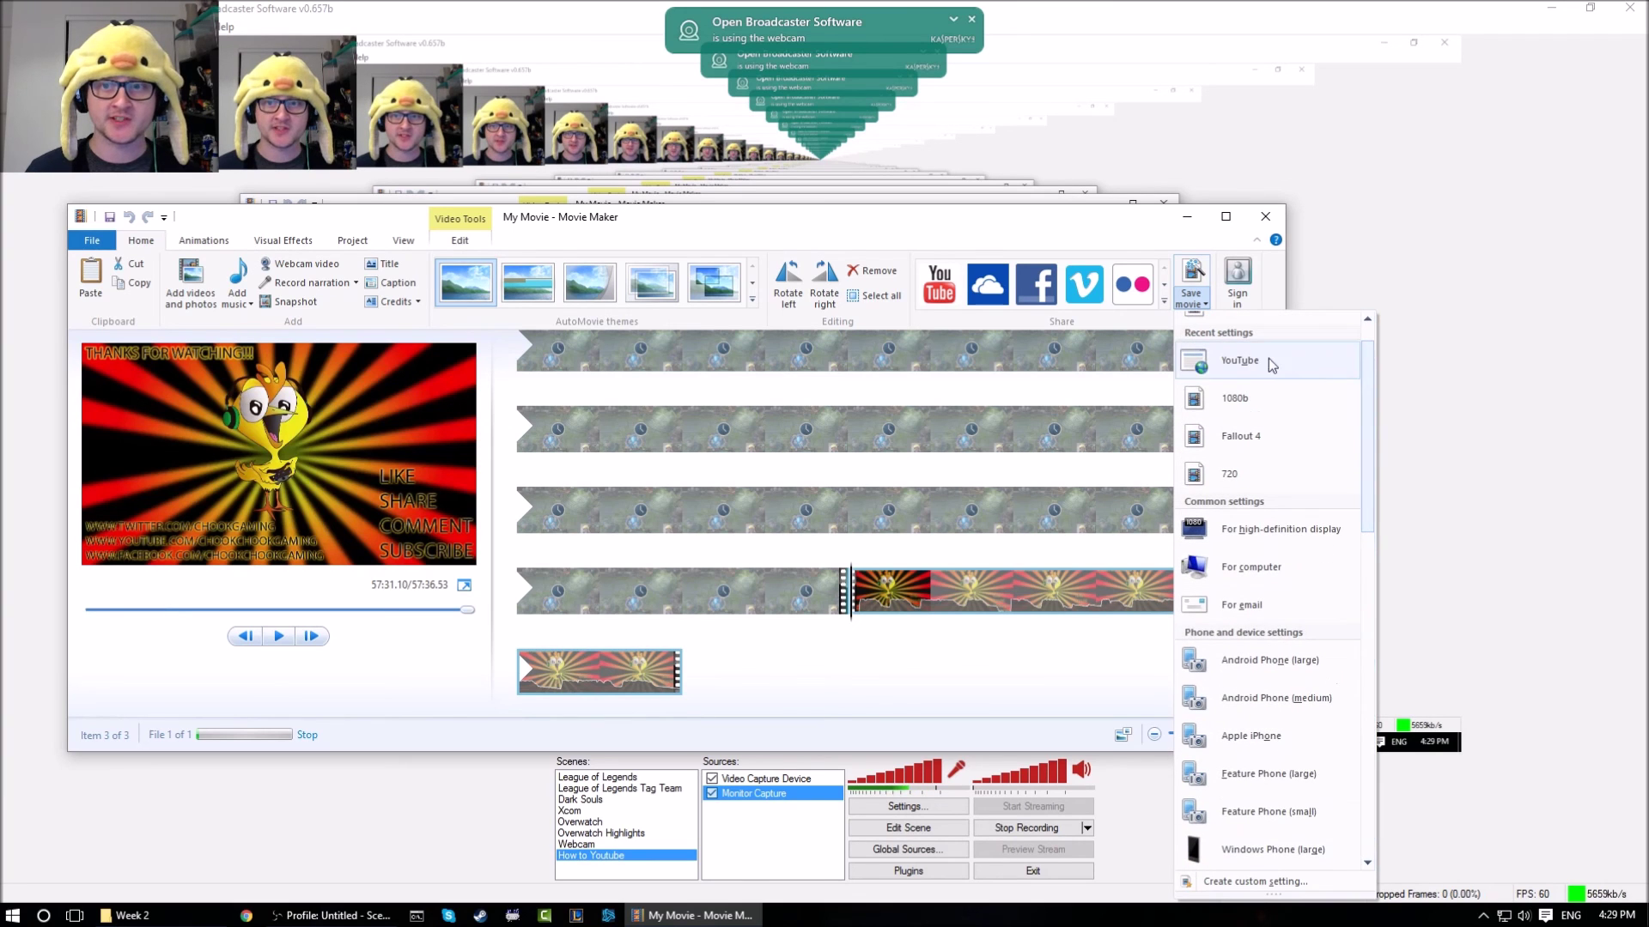
click(1258, 371)
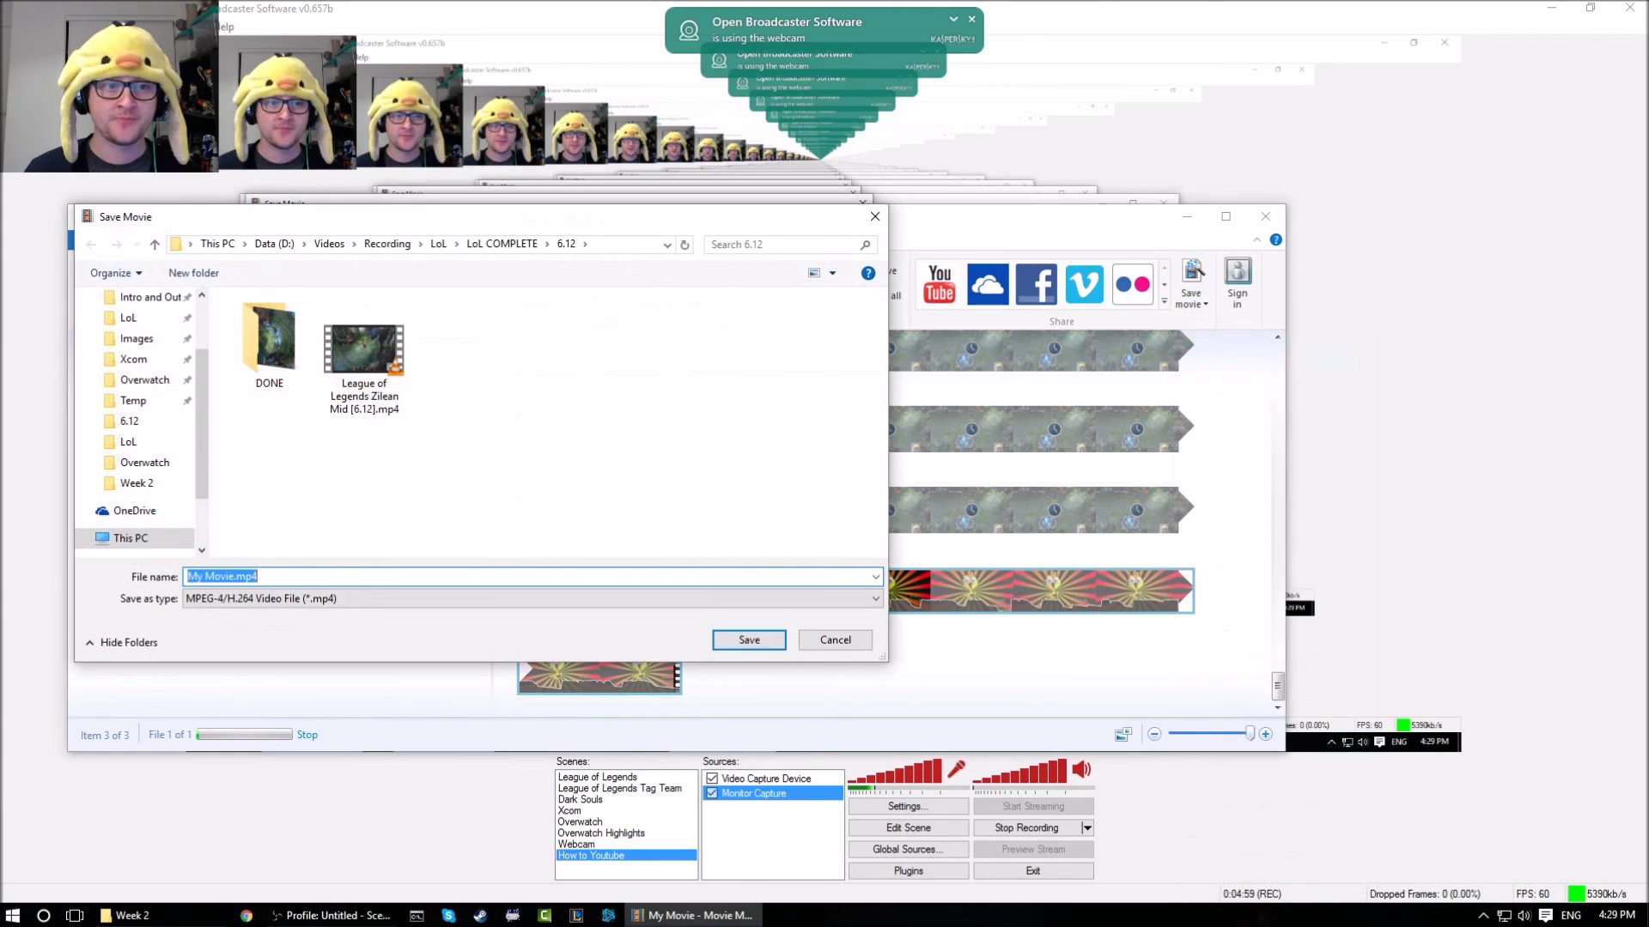
click(396, 410)
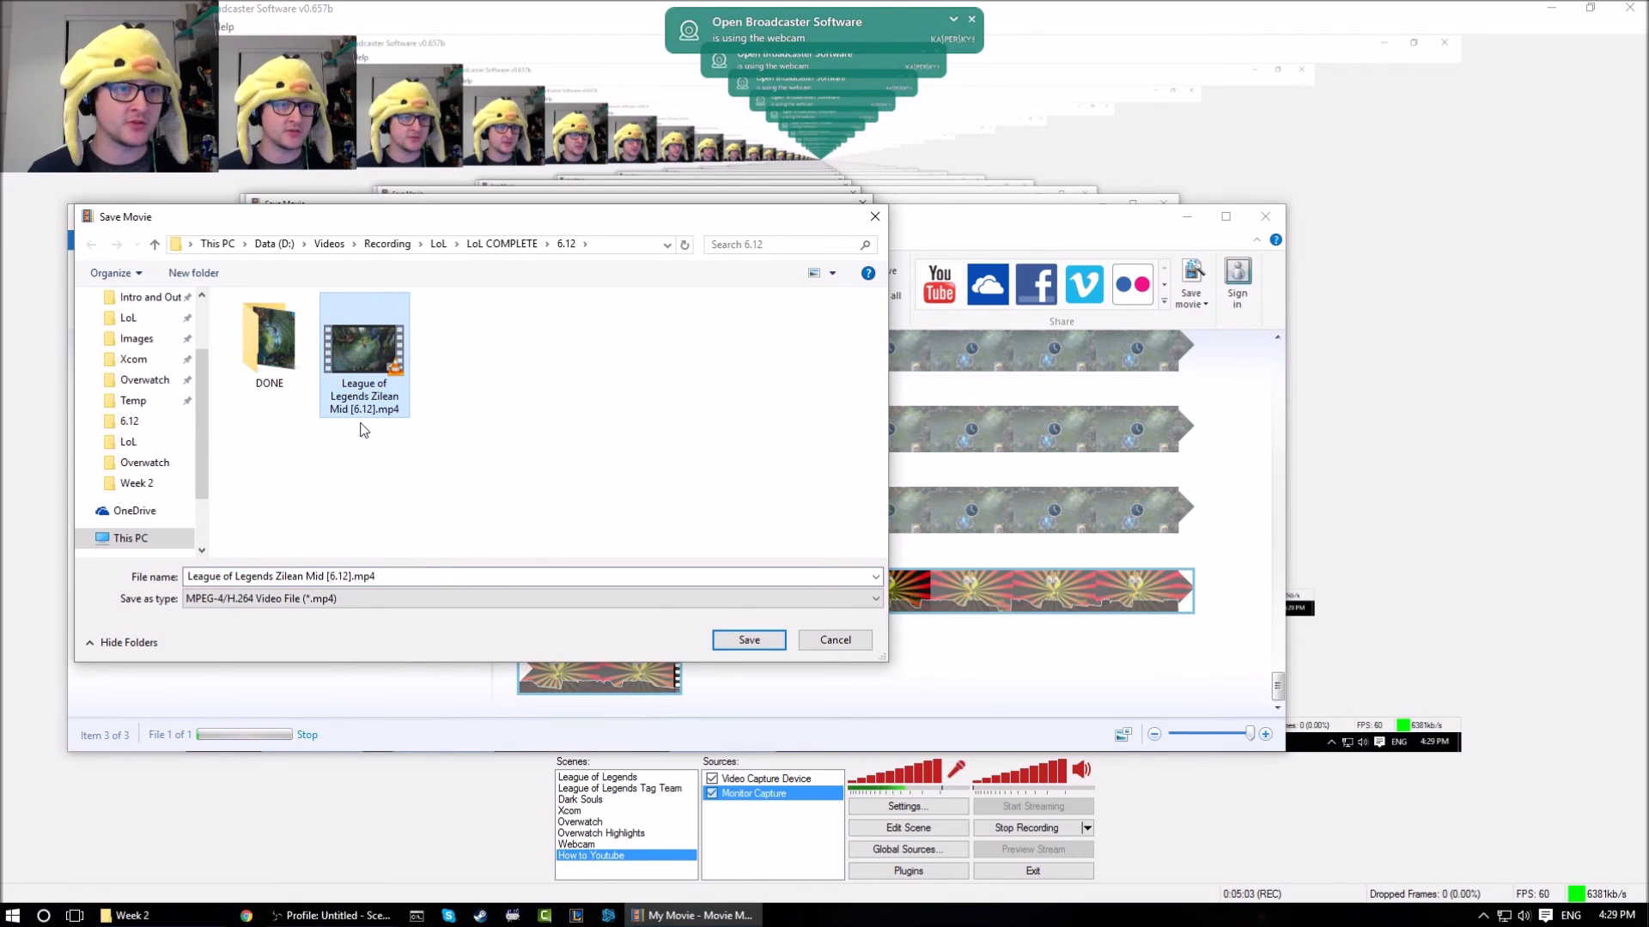
click(743, 642)
click(930, 456)
key(Return)
click(955, 455)
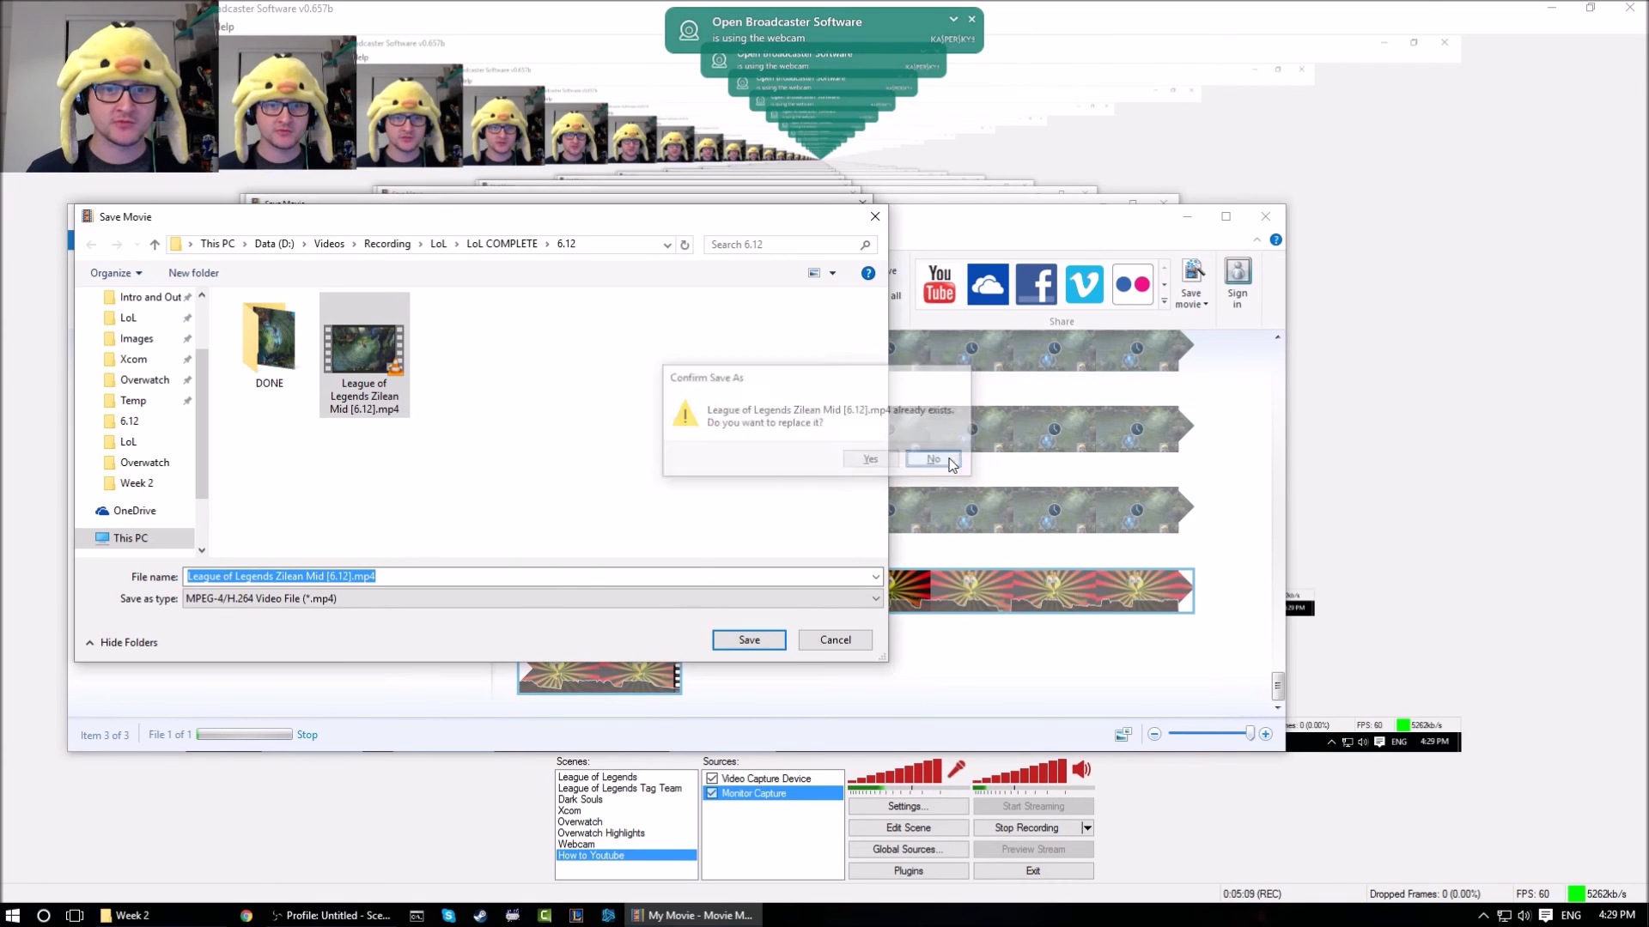
Start exporting the movie as an MPEG-4/H.264 file under the throwaway name dfdgdf in the LoL COMPLETE 6.12 folder
click(452, 578)
triple_click(453, 579)
text(sfdgdfgdfg)
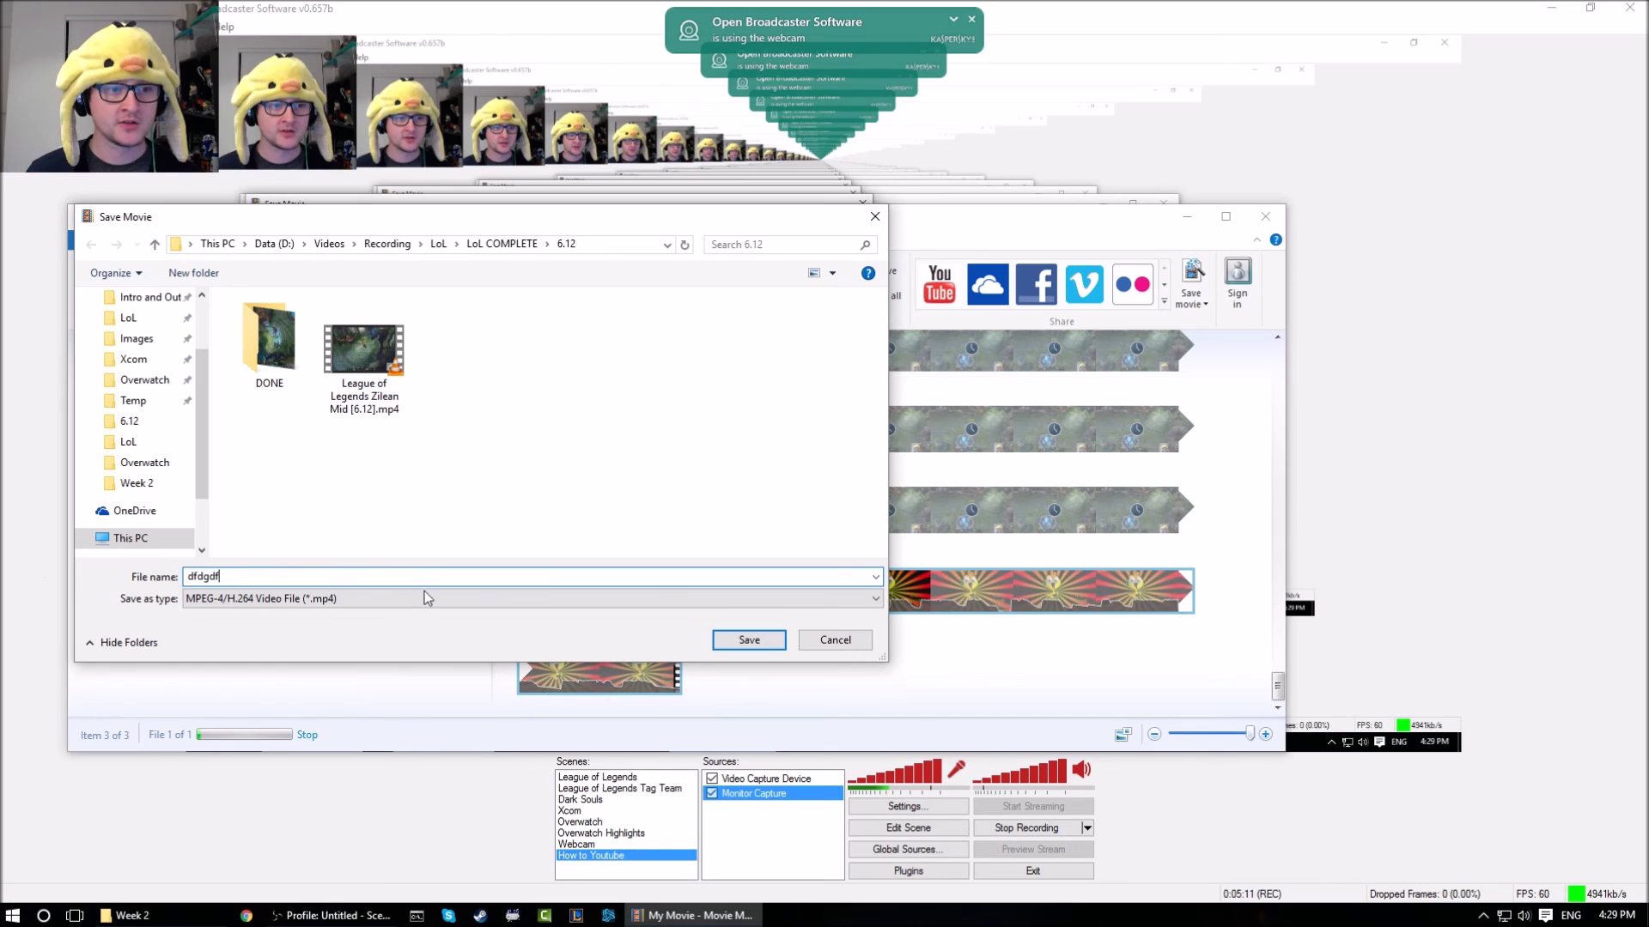
click(739, 638)
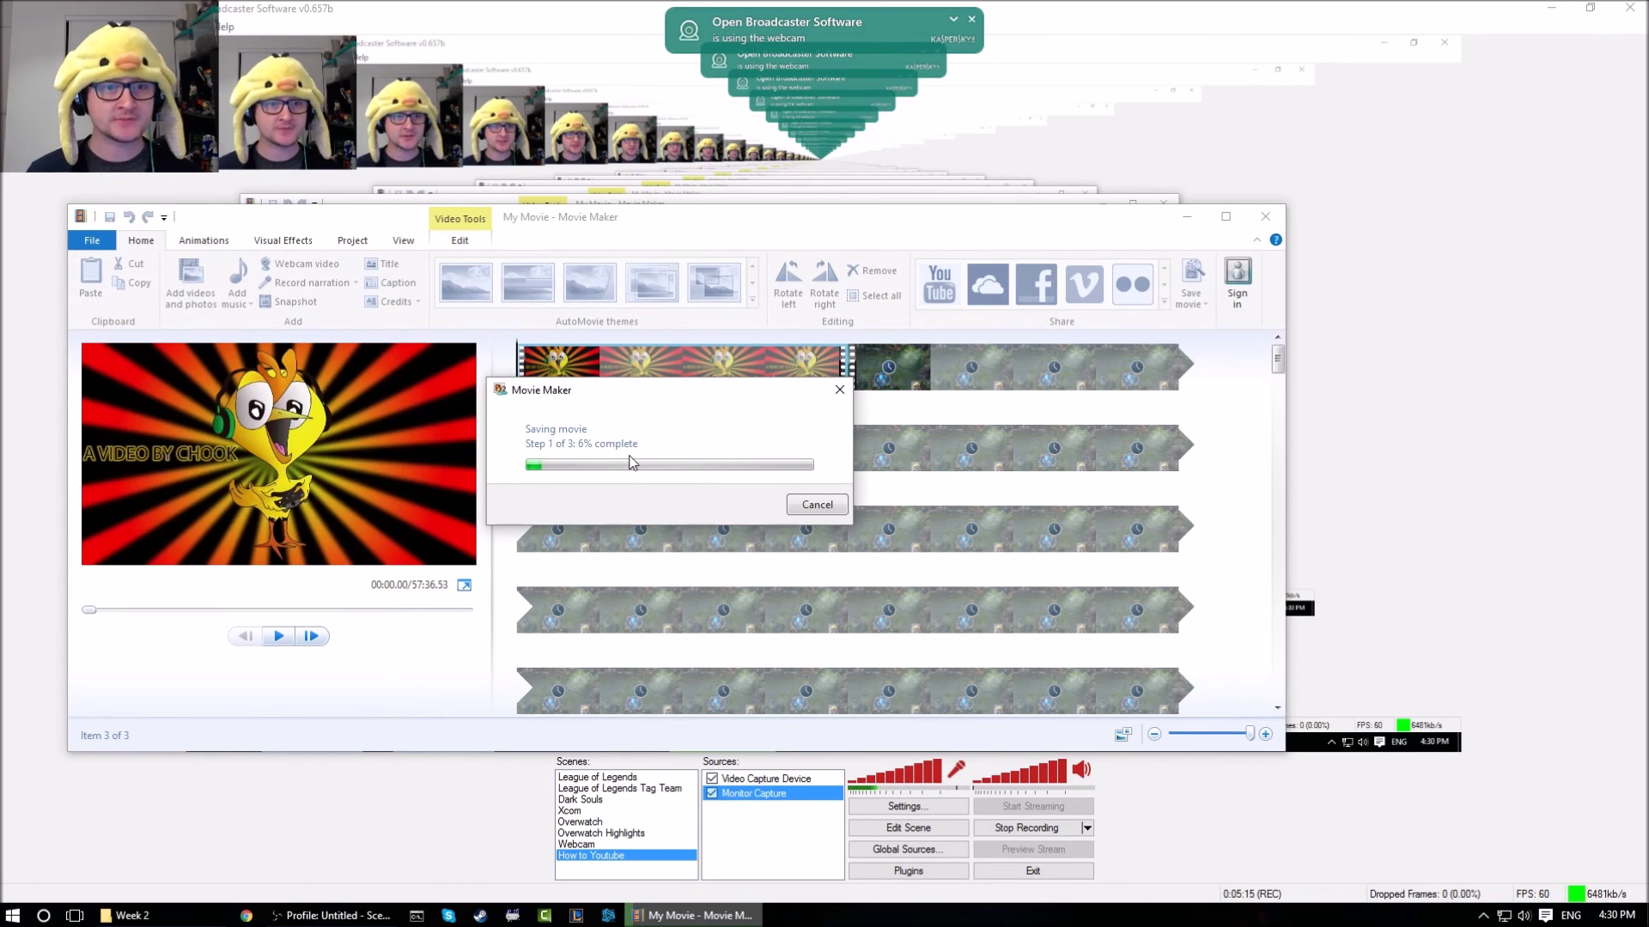
Cancel the movie export in progress and close Movie Maker without saving the project
click(814, 506)
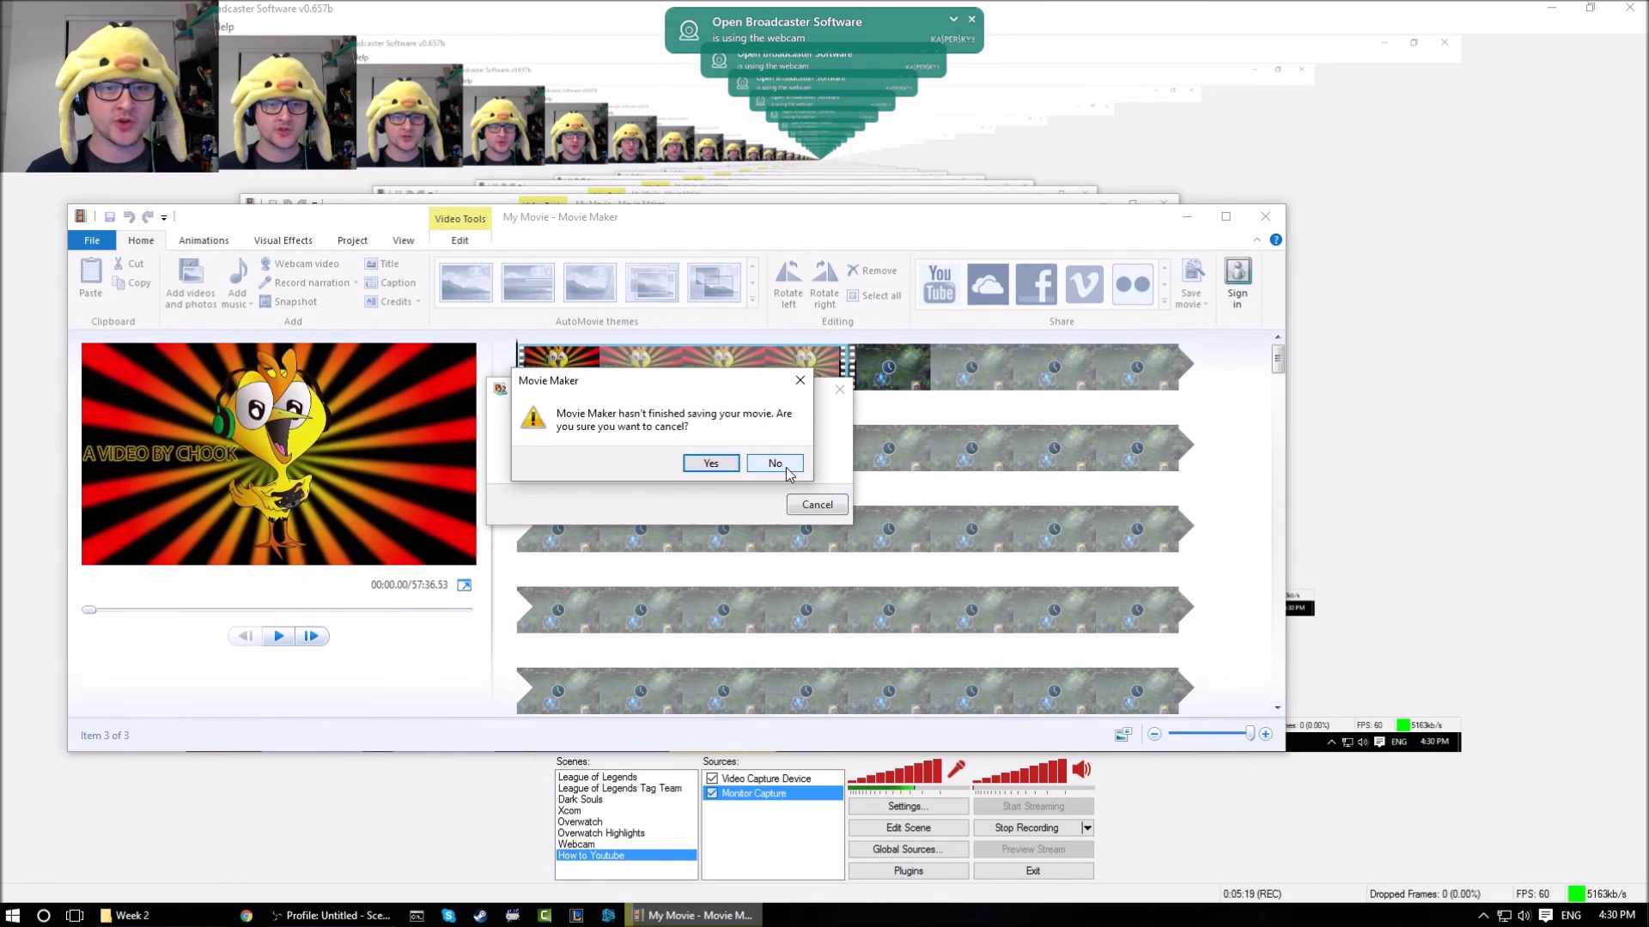
click(785, 467)
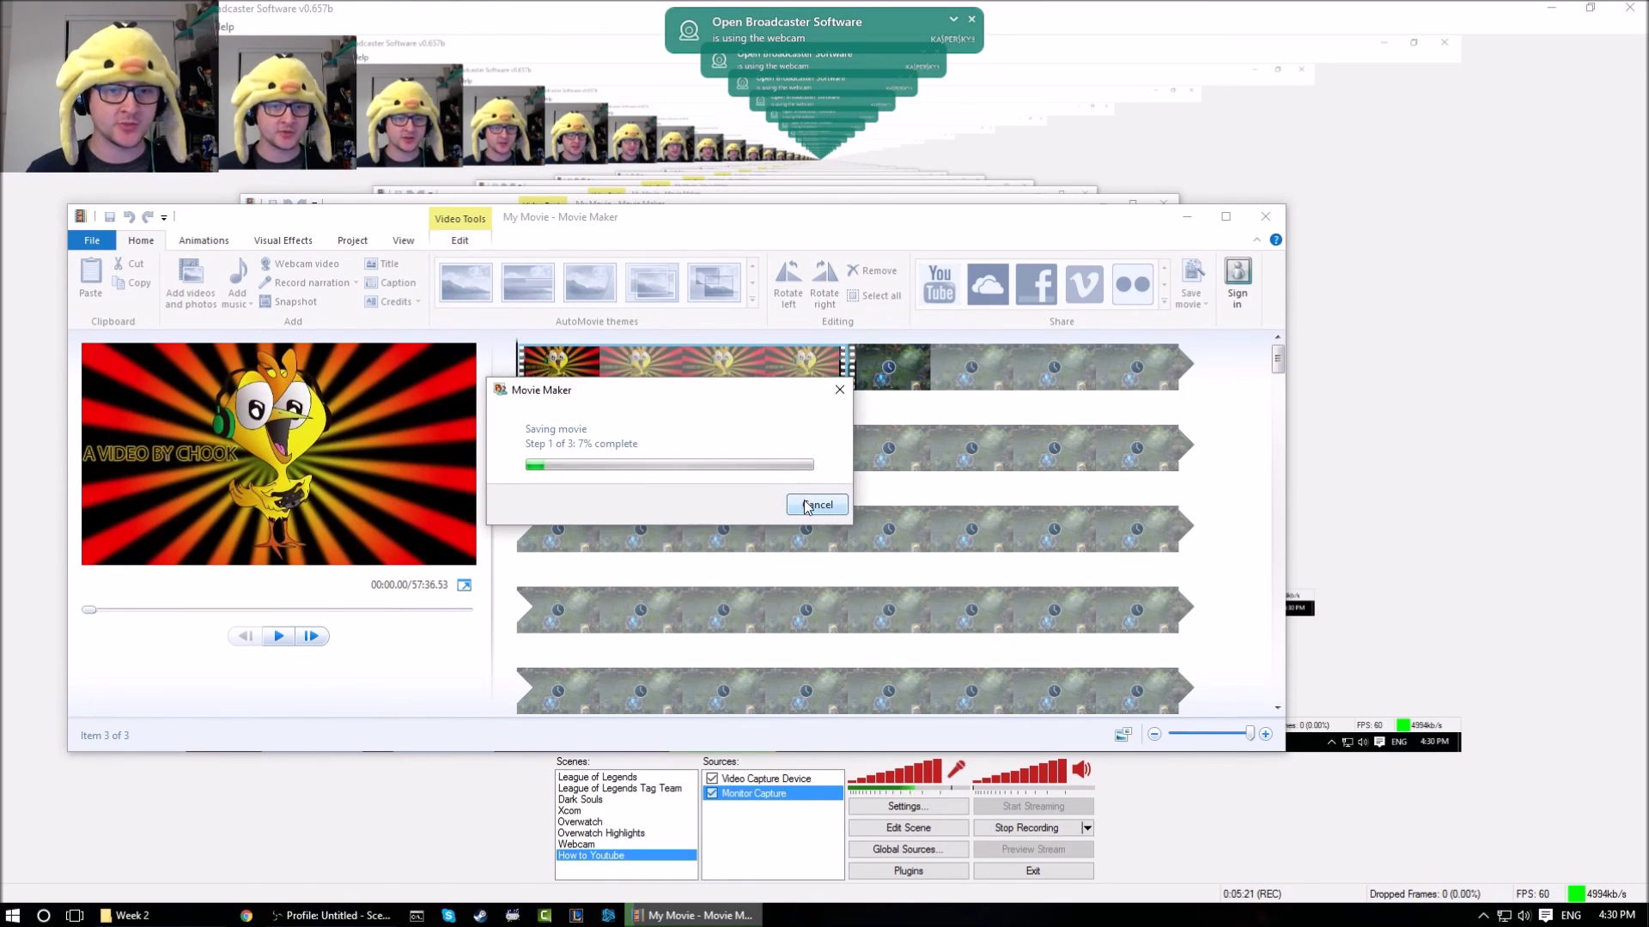
click(807, 507)
click(784, 467)
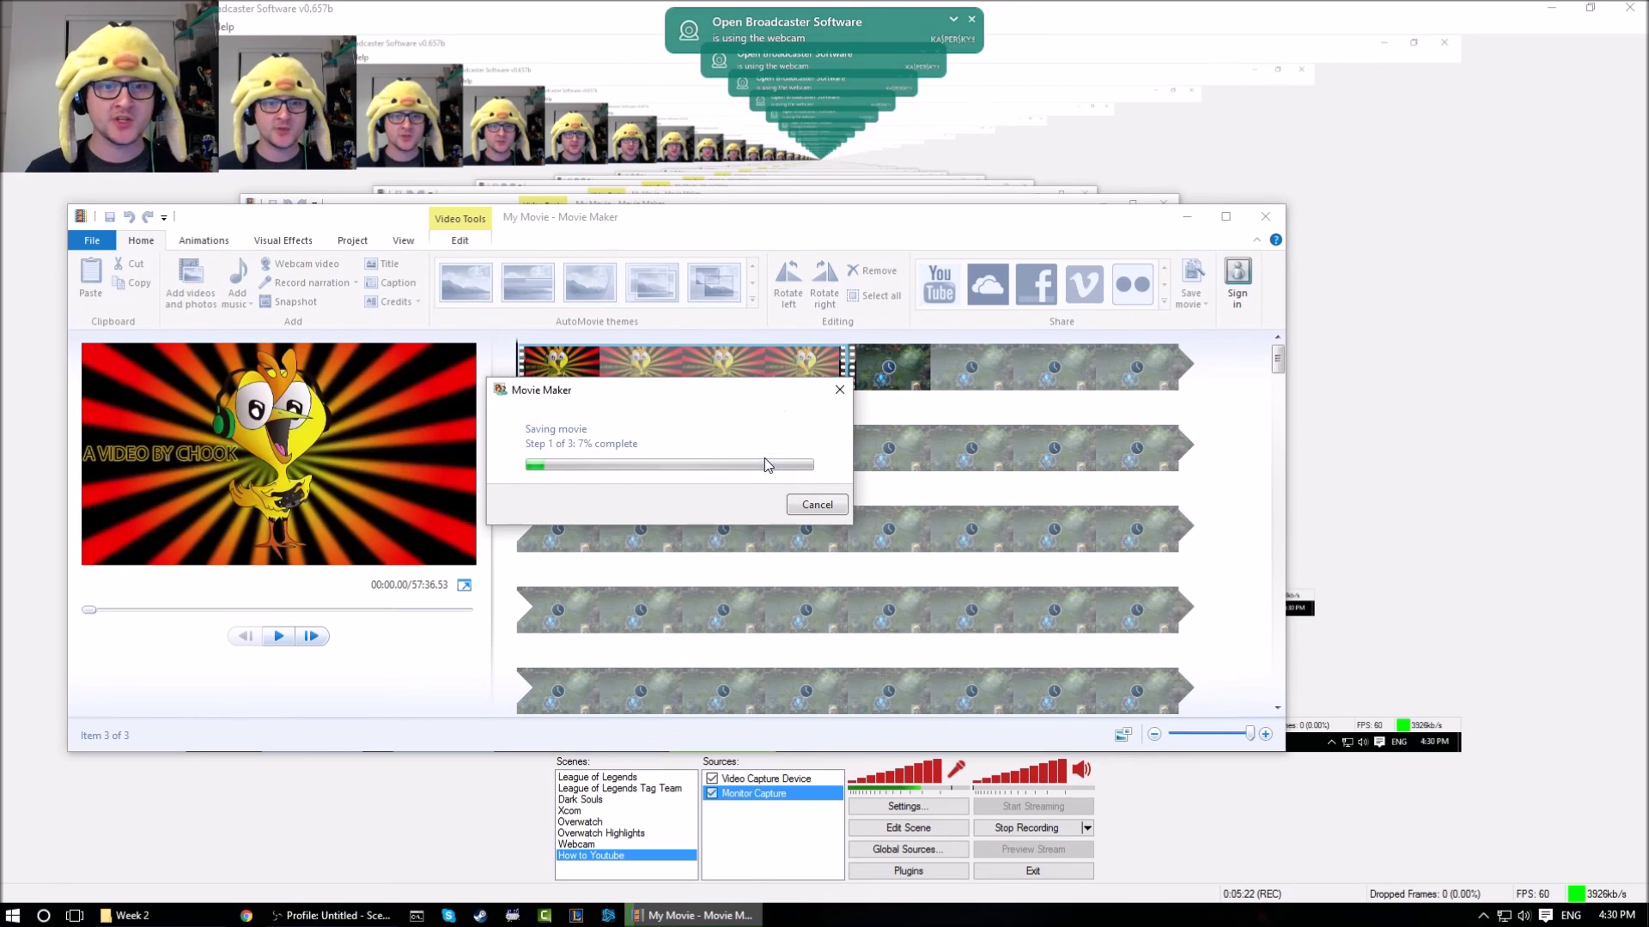
click(808, 507)
click(710, 464)
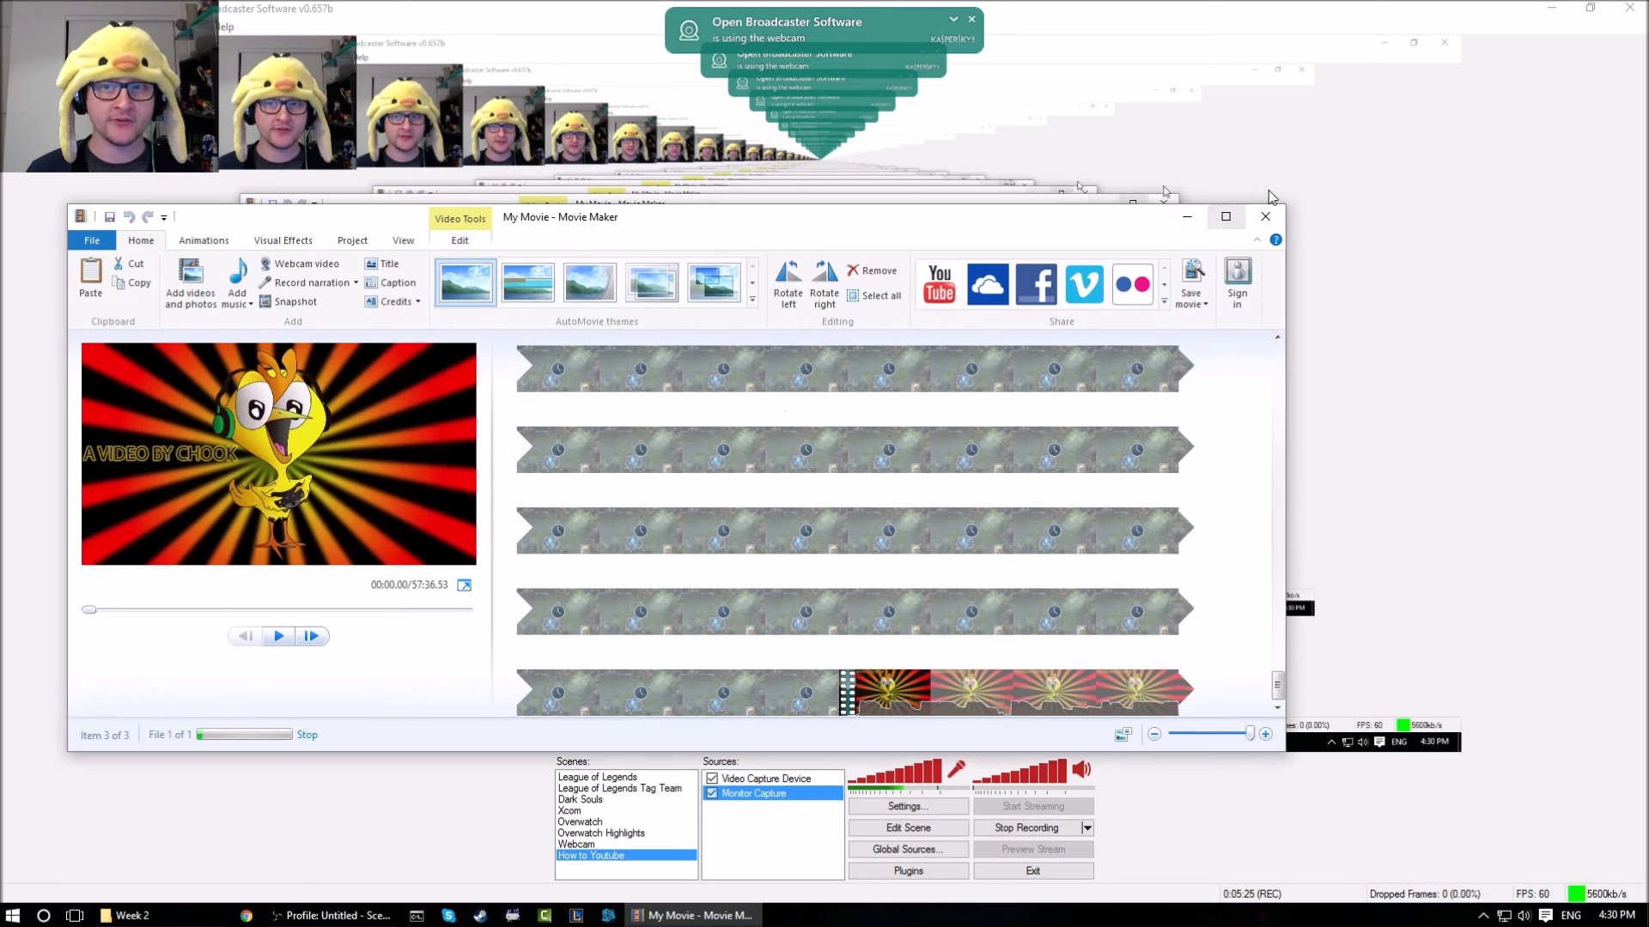
click(1265, 216)
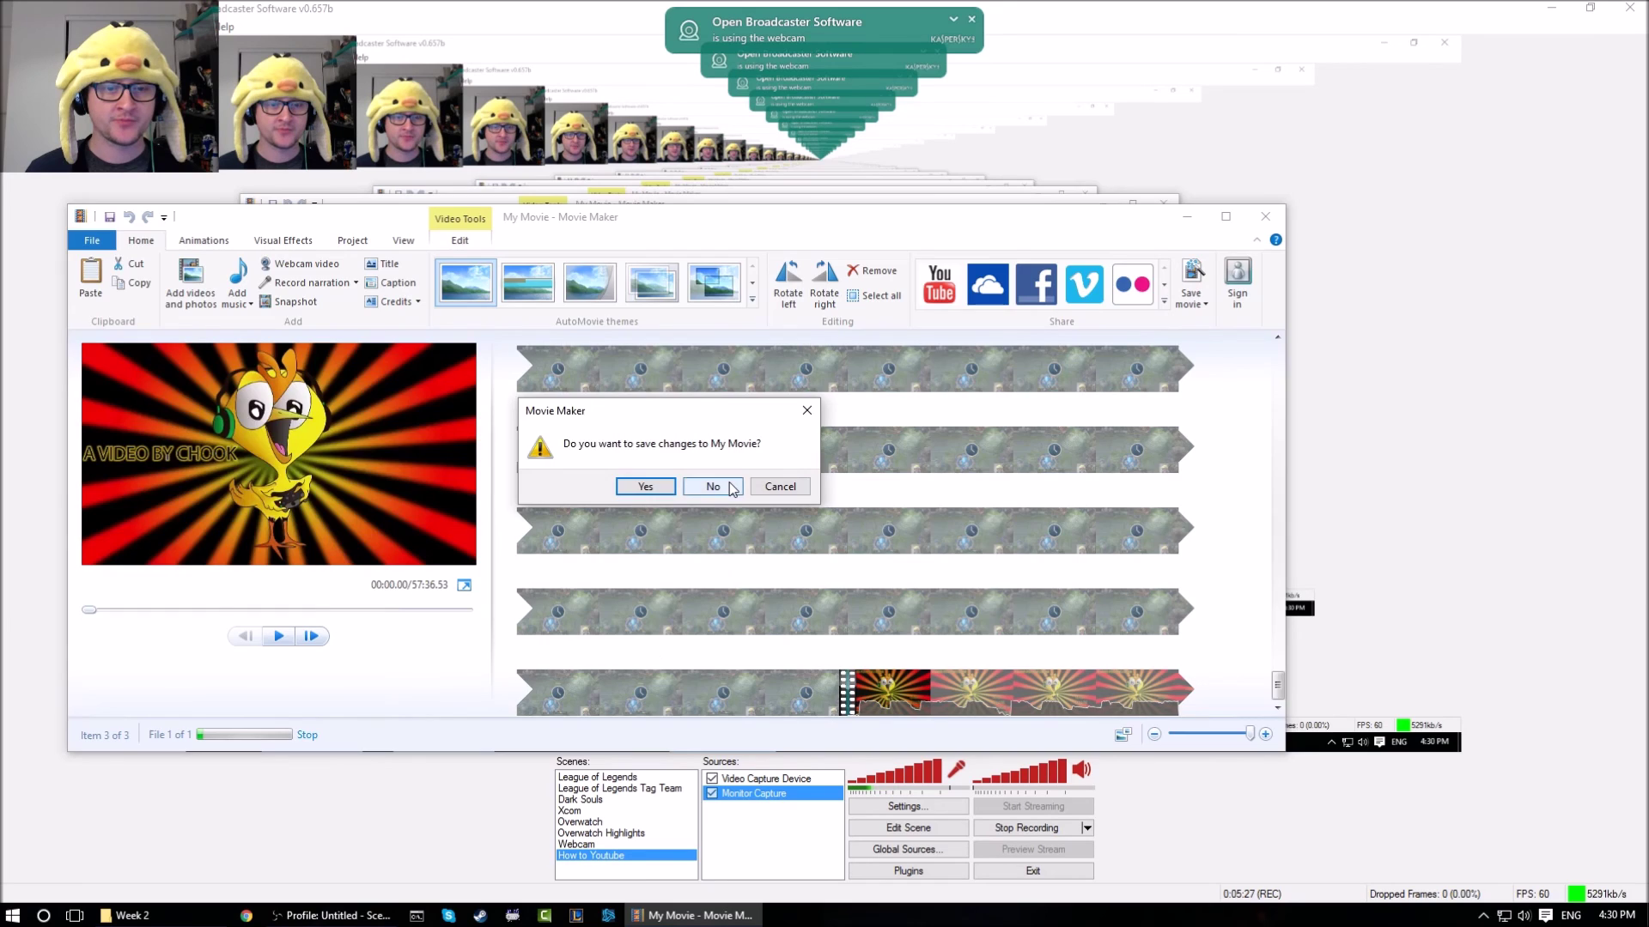
click(711, 485)
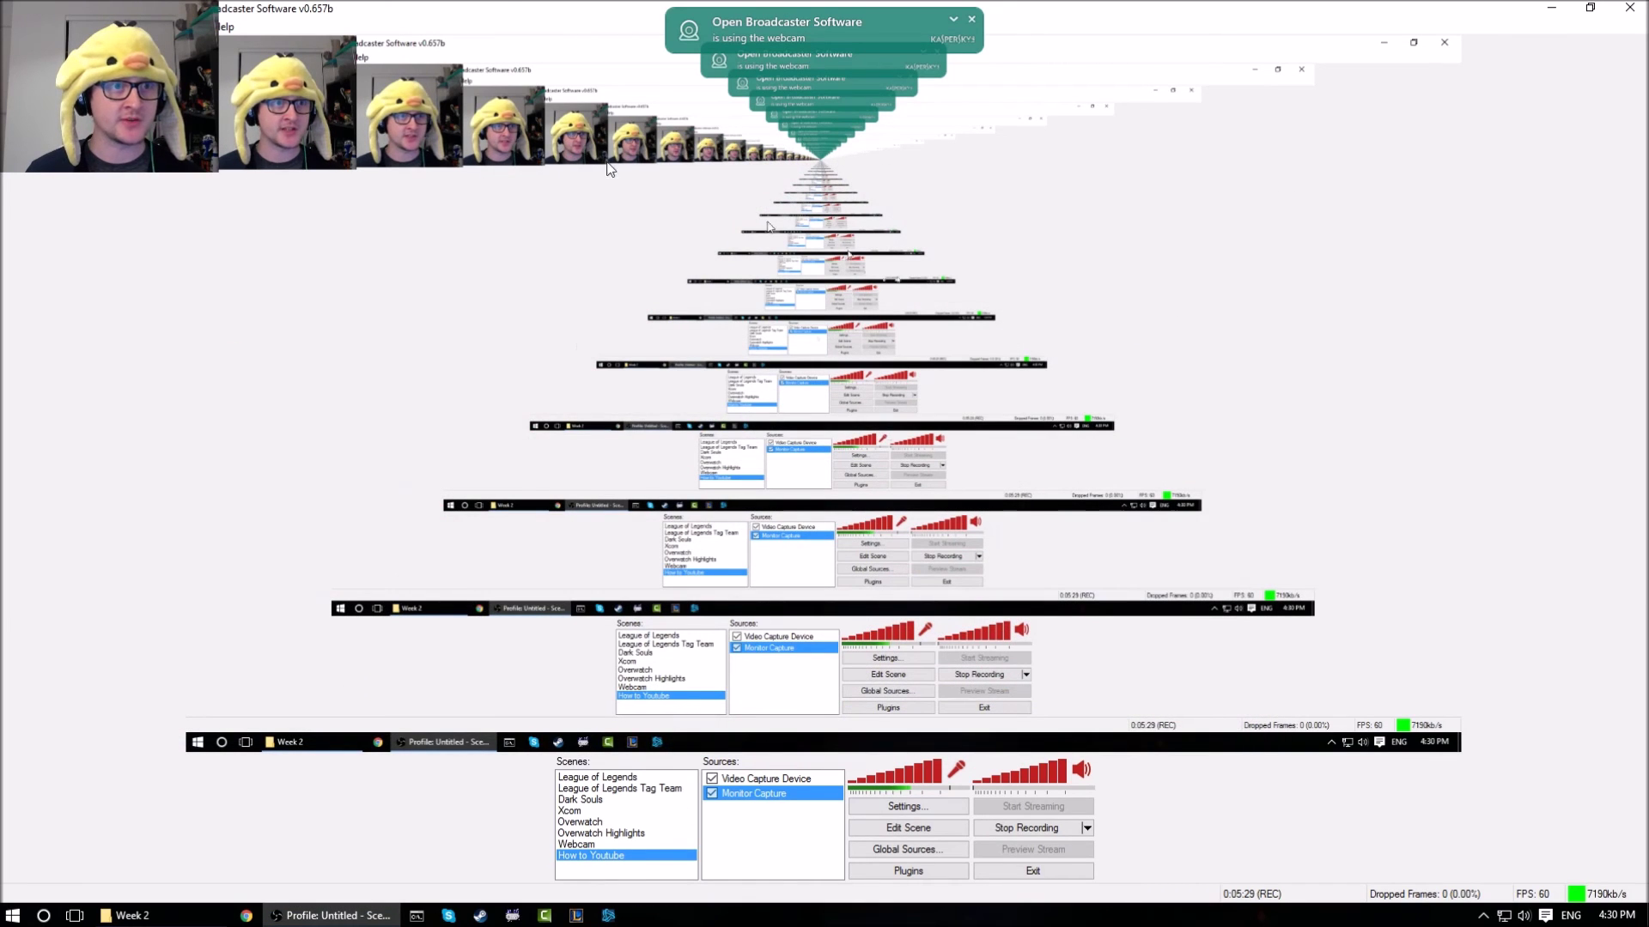
Switch to File Explorer and locate the raw recording Zilean Mid [6.12].mp4 in LoL, LoL RAW, 6.12, DONE
drag(496, 5, 0, 129)
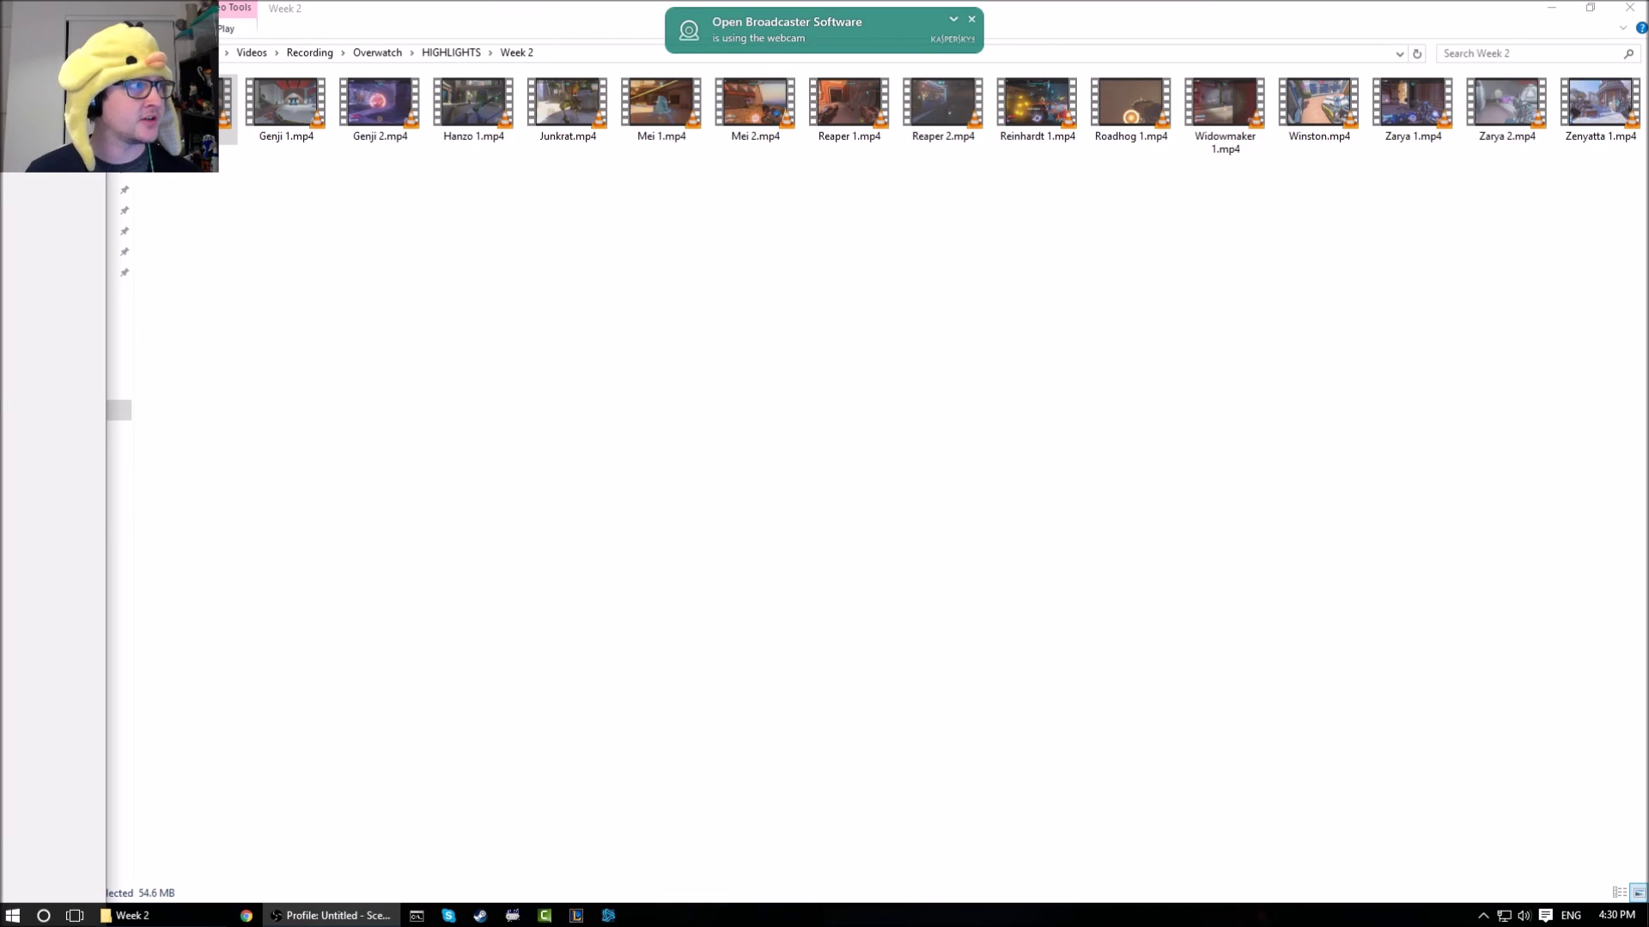
click(638, 648)
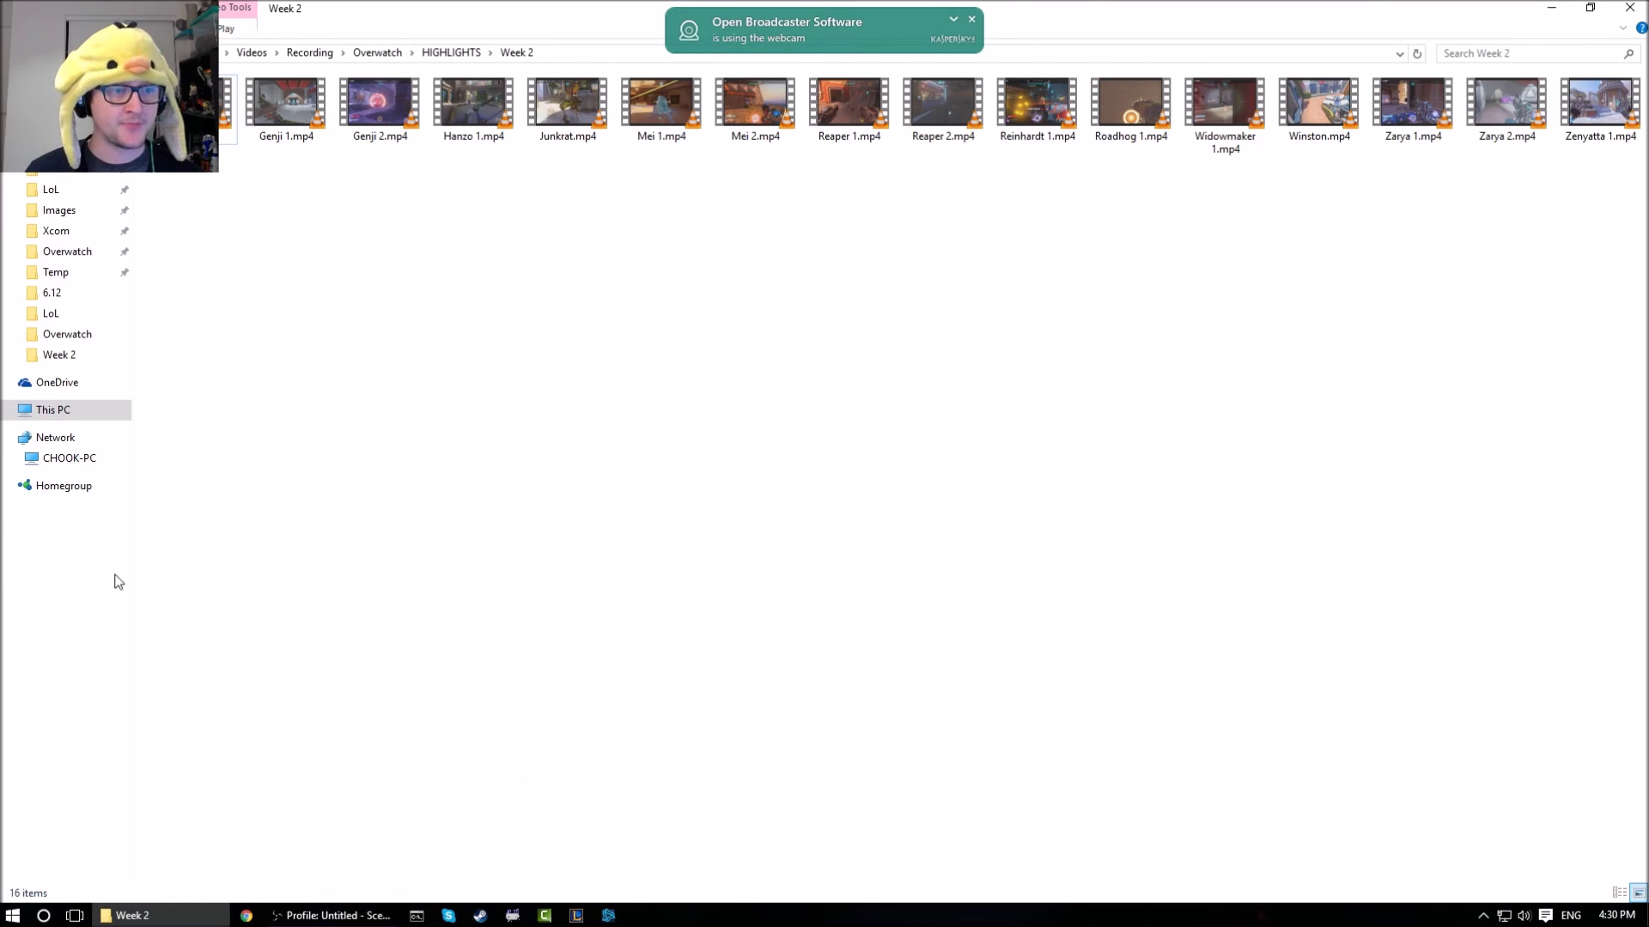
click(74, 189)
double_click(373, 152)
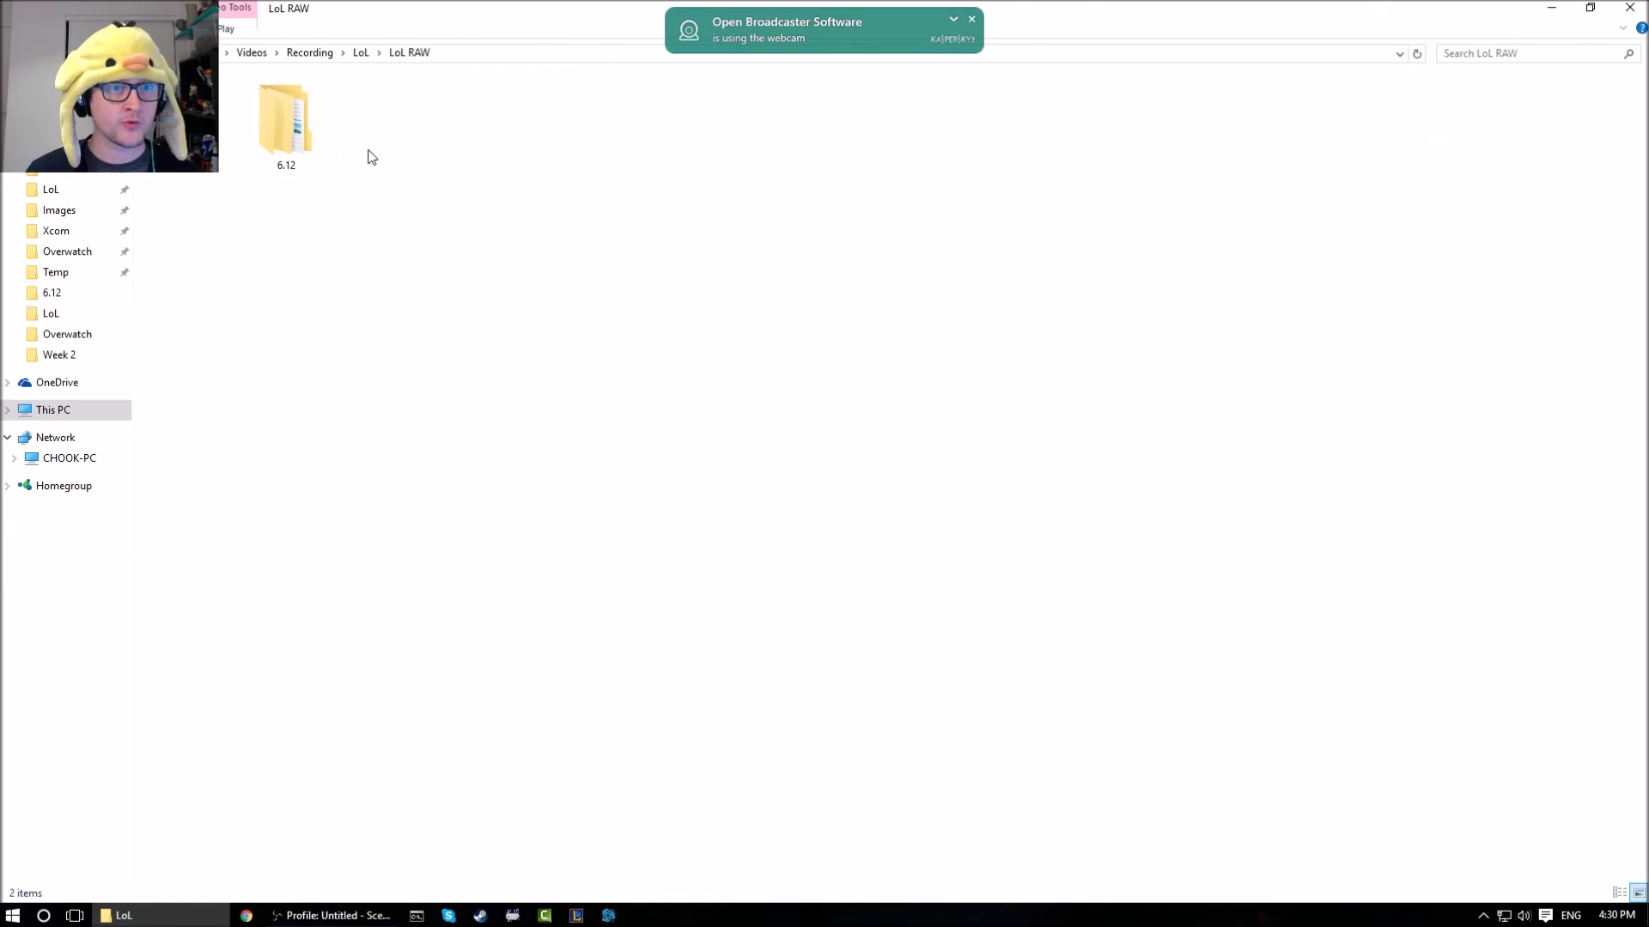
double_click(287, 129)
double_click(287, 134)
click(307, 144)
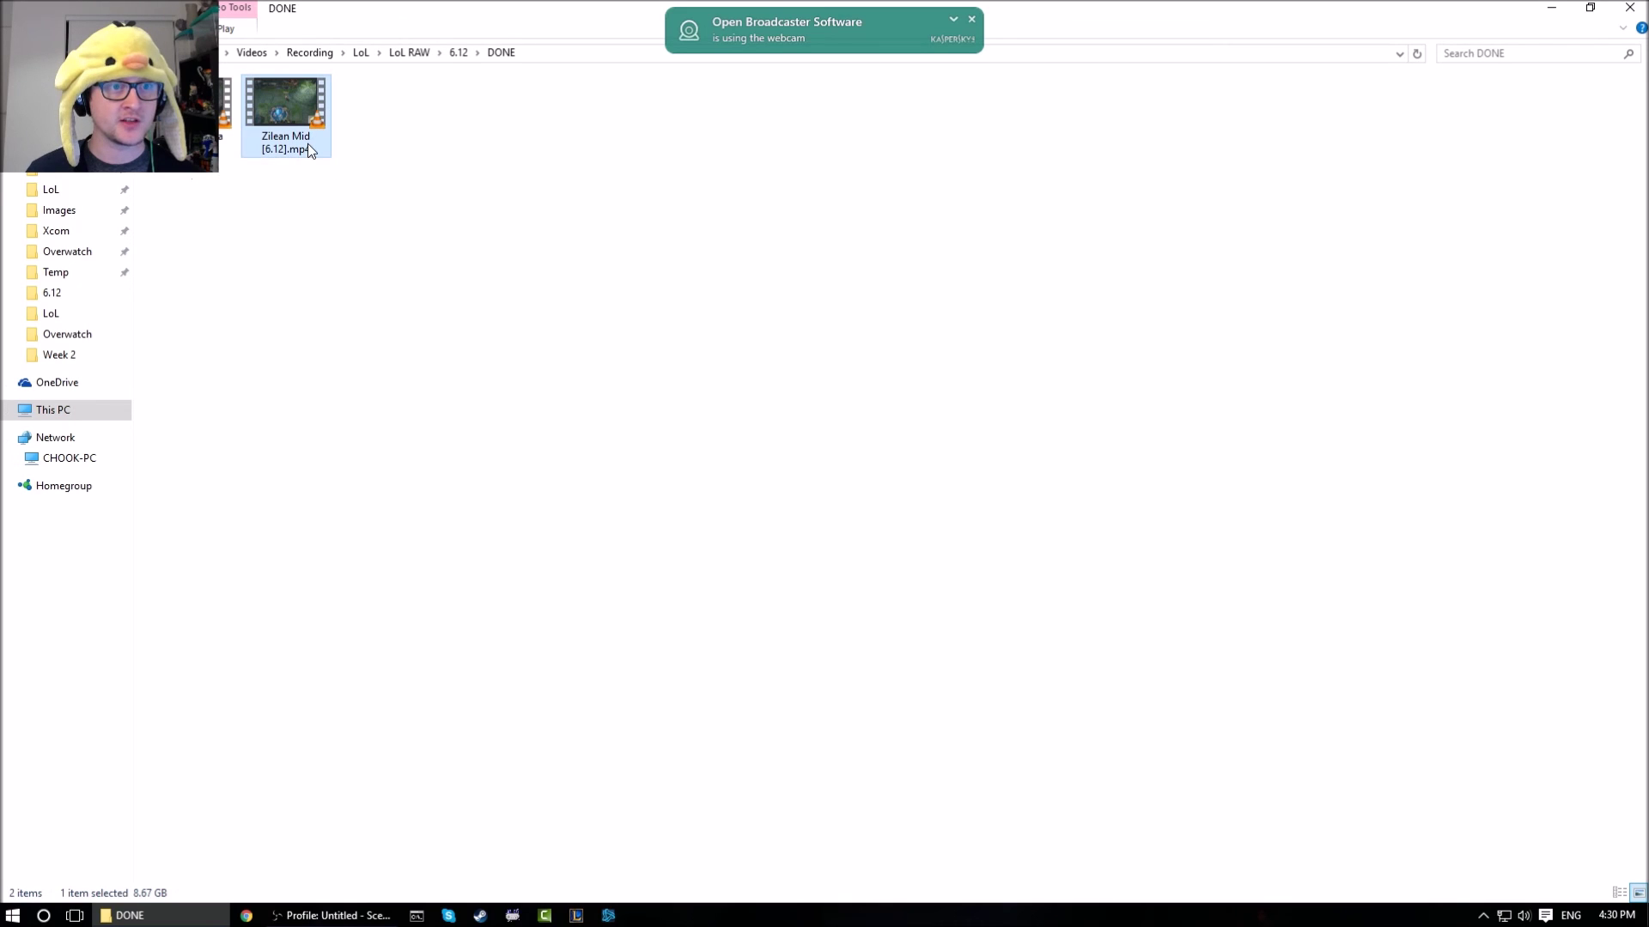
Examine the raw Zilean recording's file size and its video details, such as bitrate and frame rate, in its properties
right_click(308, 142)
click(430, 568)
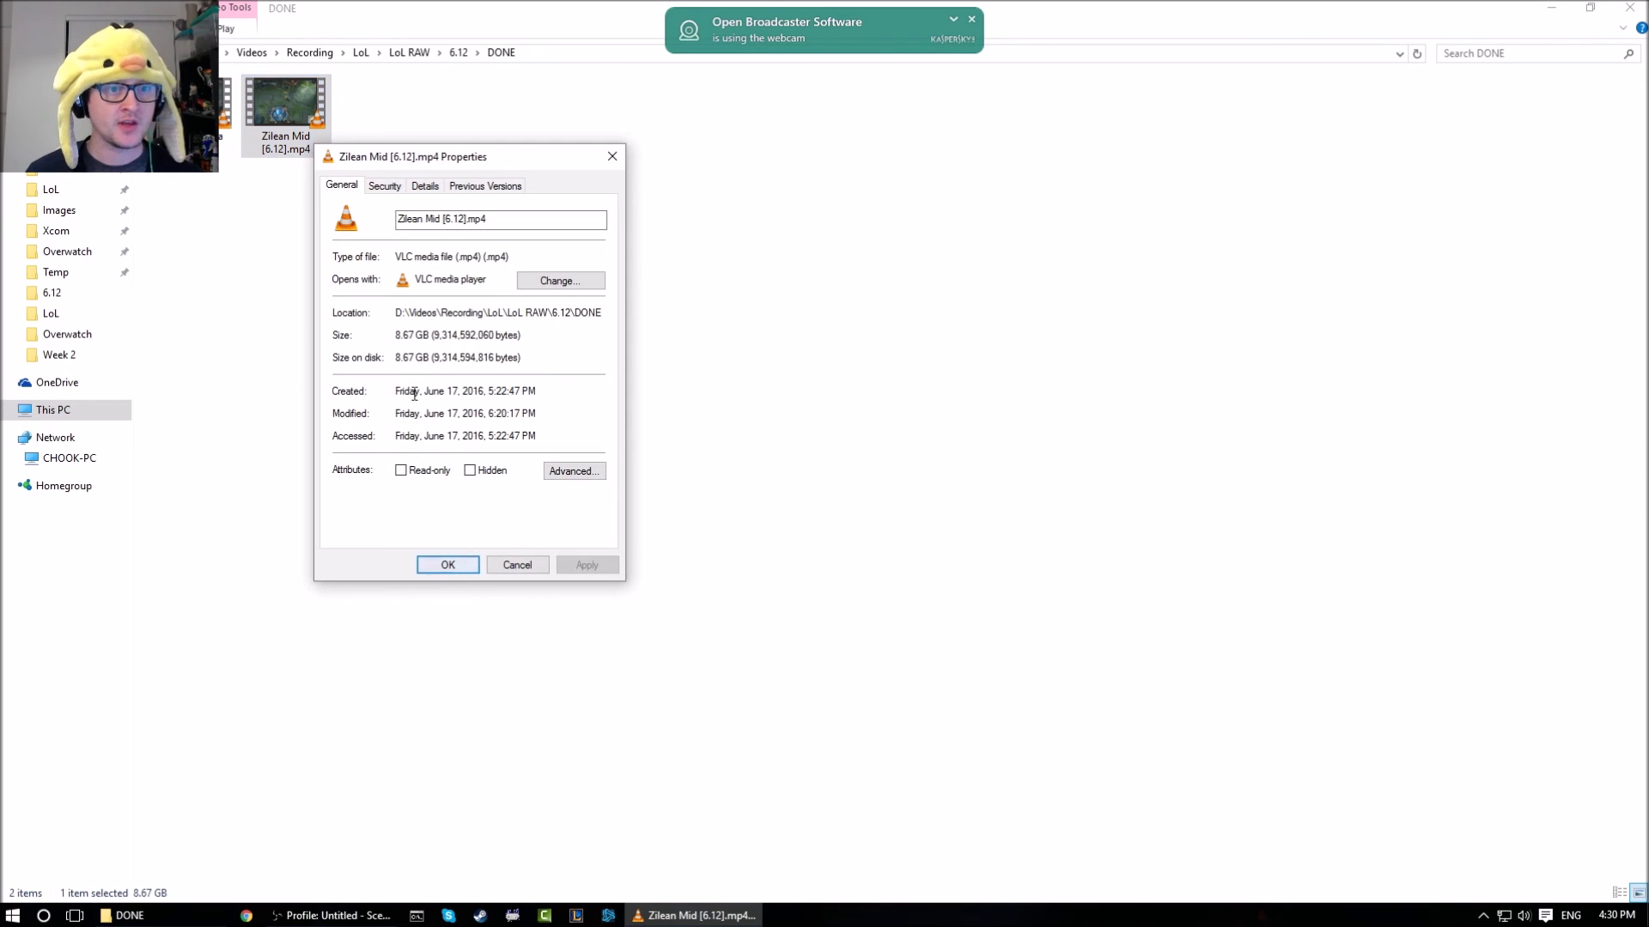
click(425, 185)
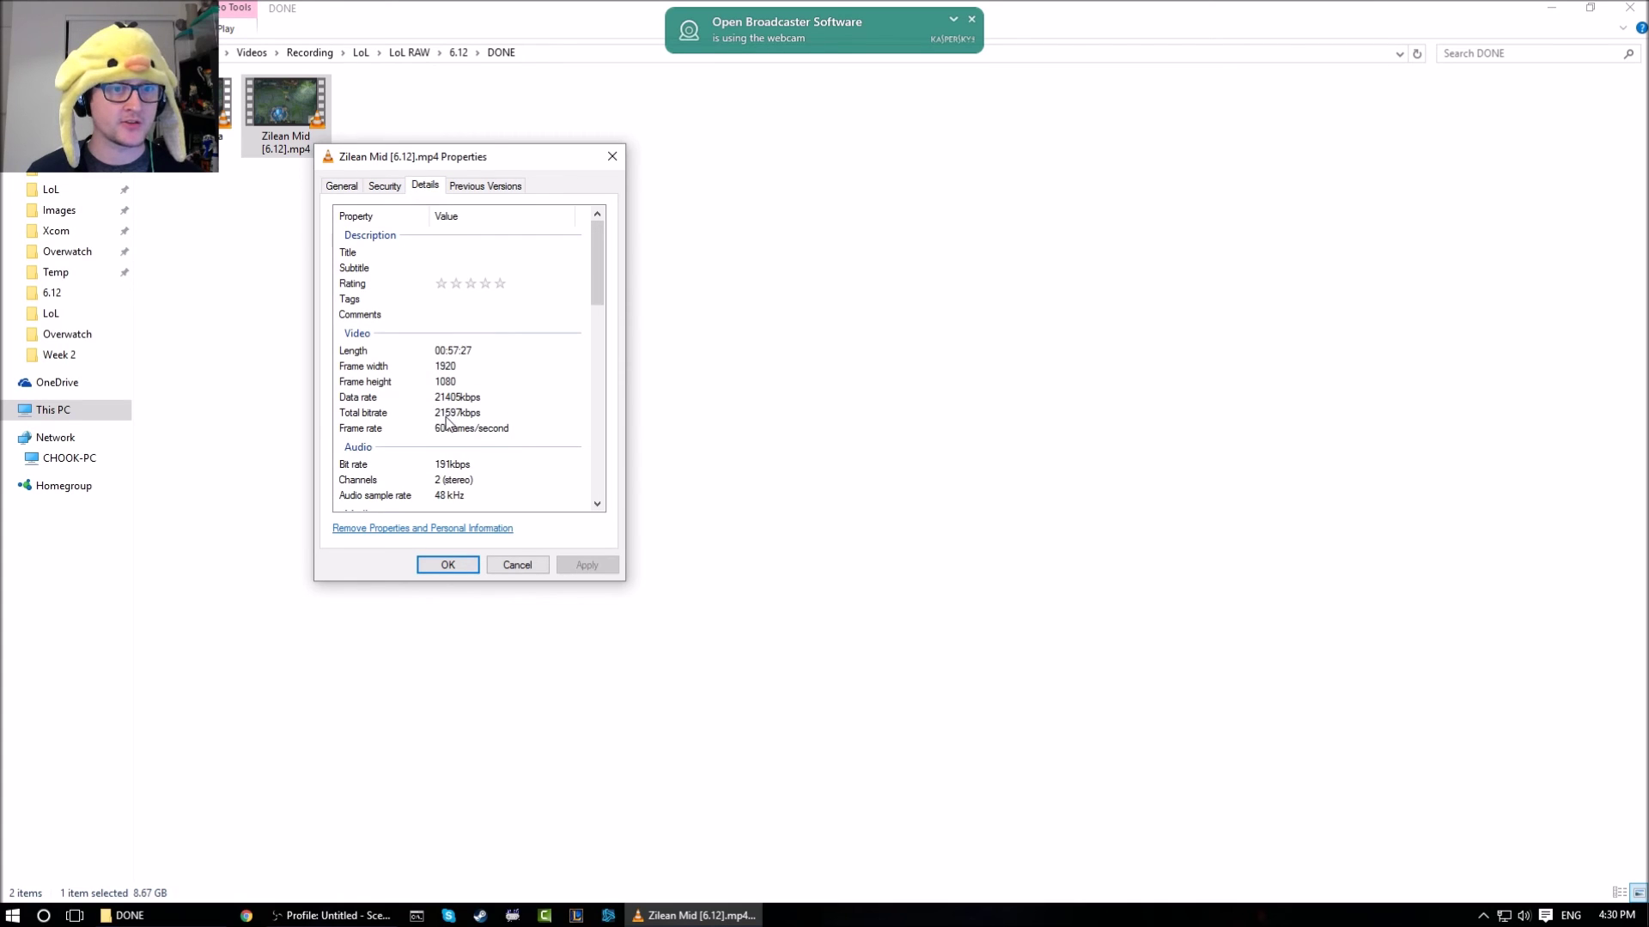
click(352, 187)
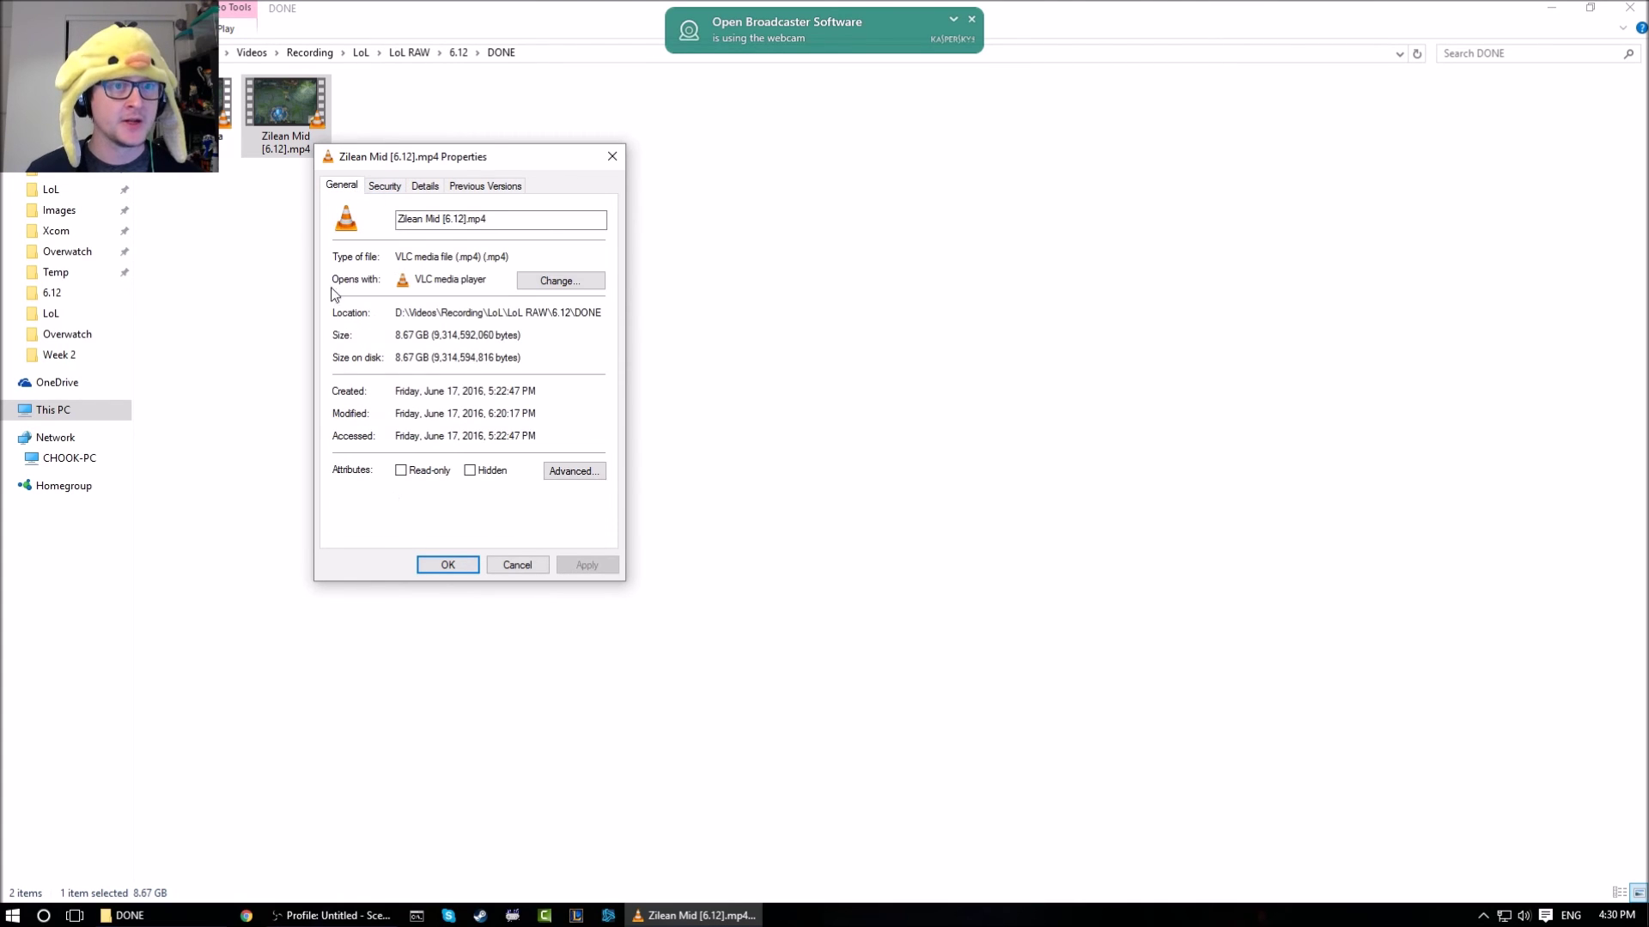
click(468, 564)
Go to the LoL COMPLETE 6.12 folder and select the exported video League of Legends Zilean Mid [6.12].mp4
key(alt+Up)
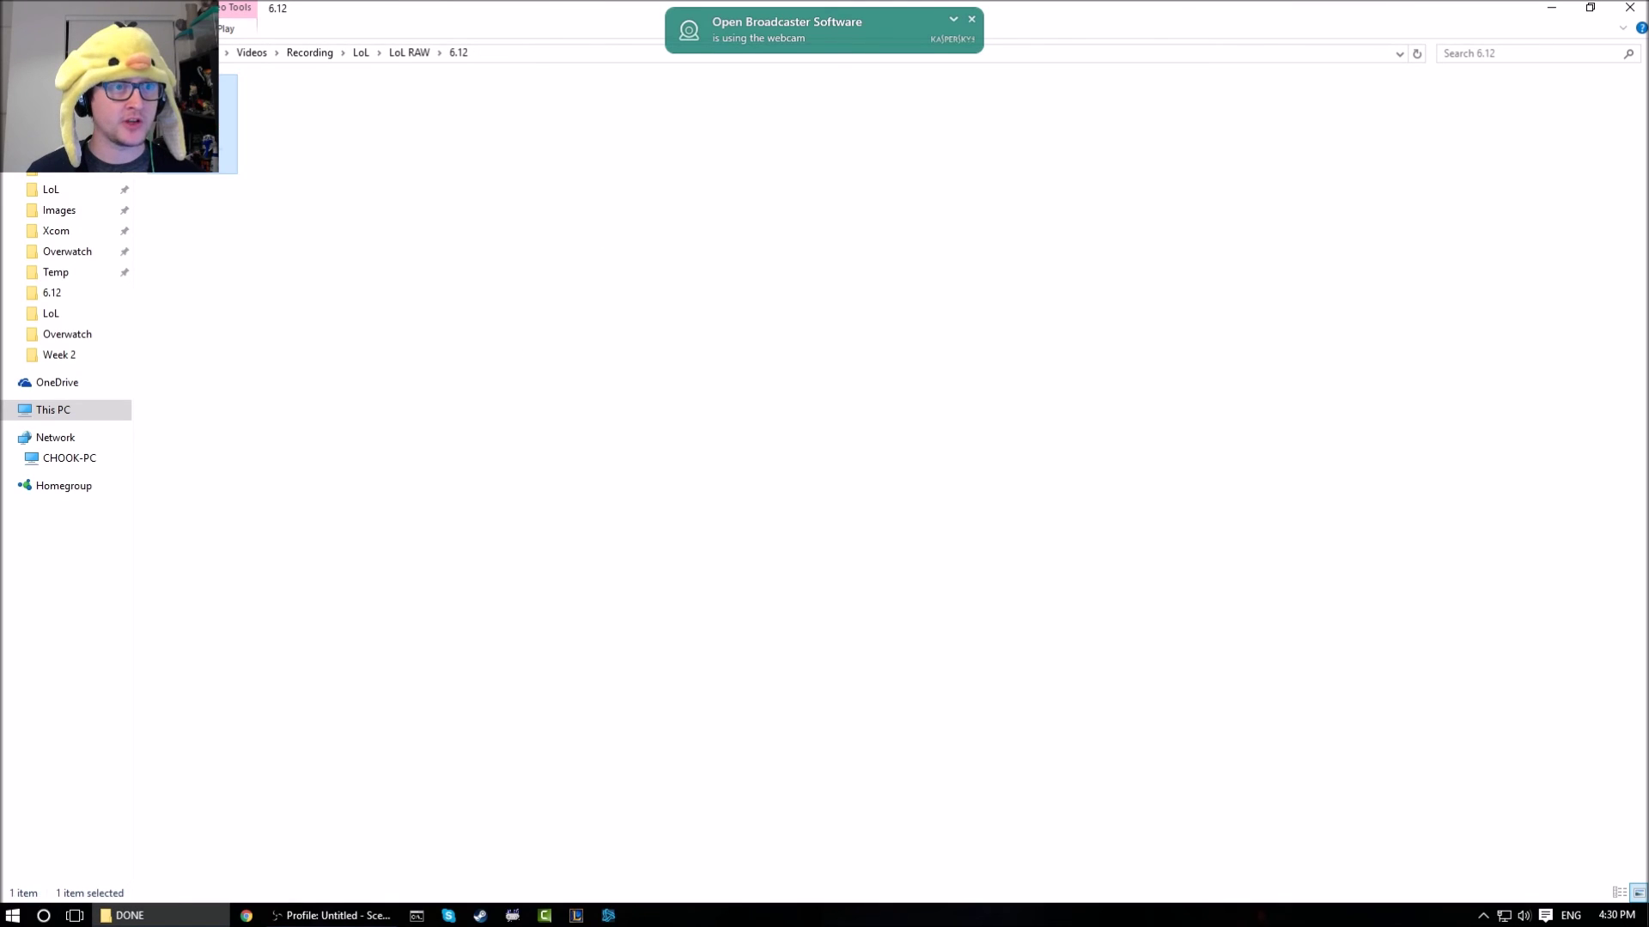
key(alt+Up)
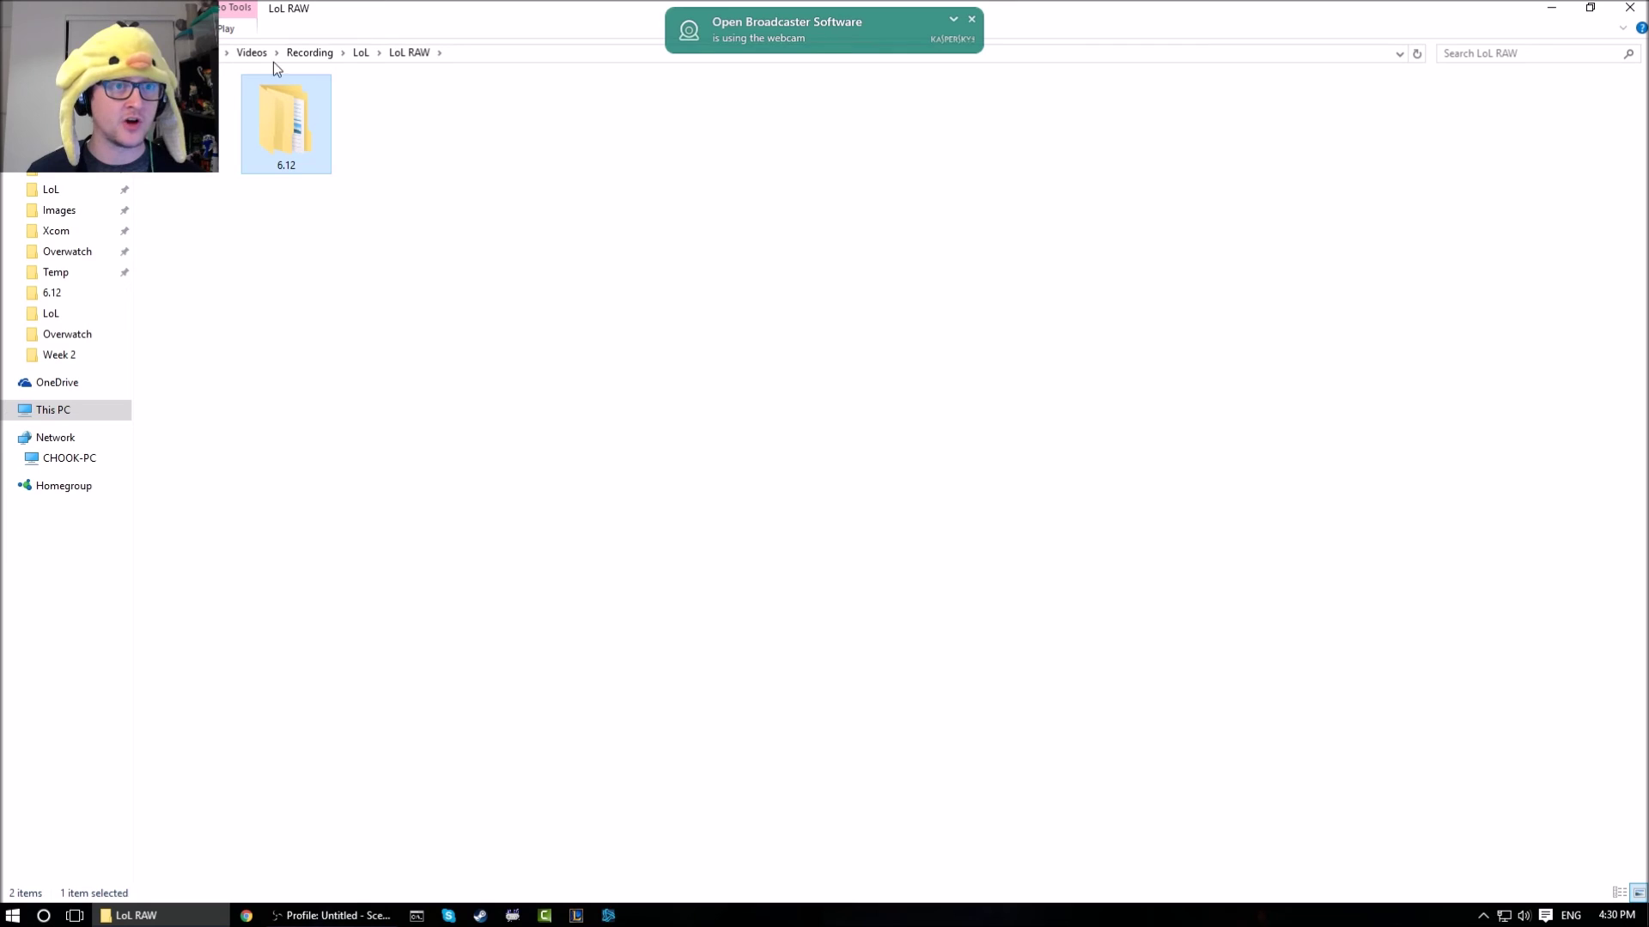
click(360, 53)
double_click(280, 127)
double_click(313, 144)
click(311, 147)
Check the exported Zilean video's file size in its properties for comparison with the raw recording
right_click(294, 148)
click(397, 577)
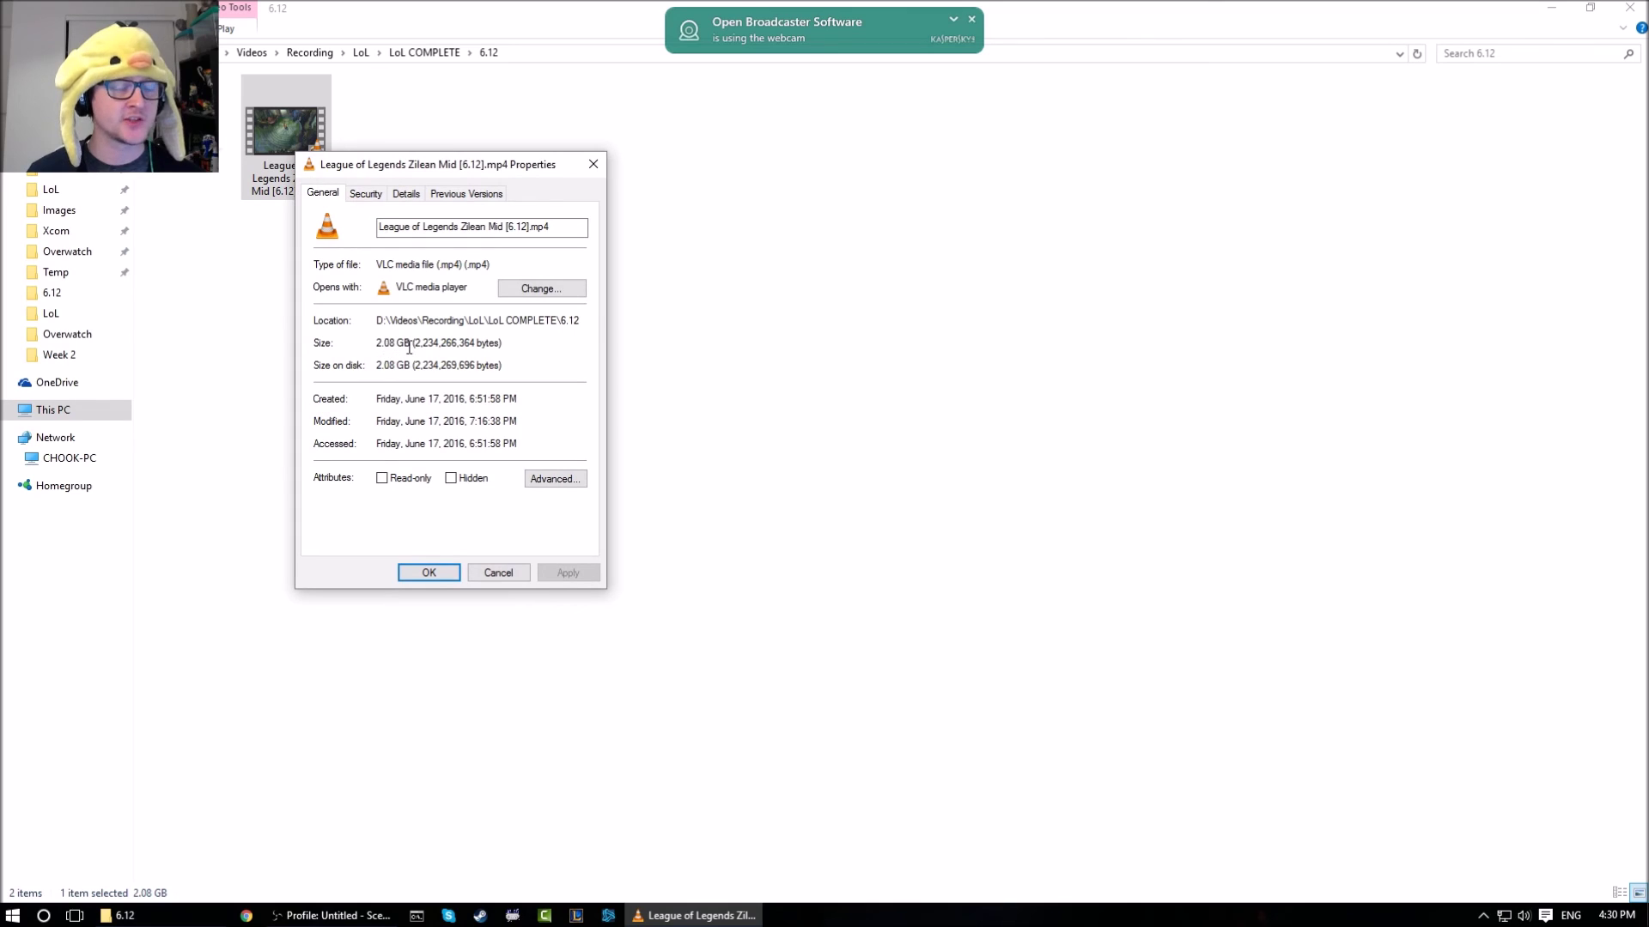
drag(408, 343, 376, 344)
click(395, 343)
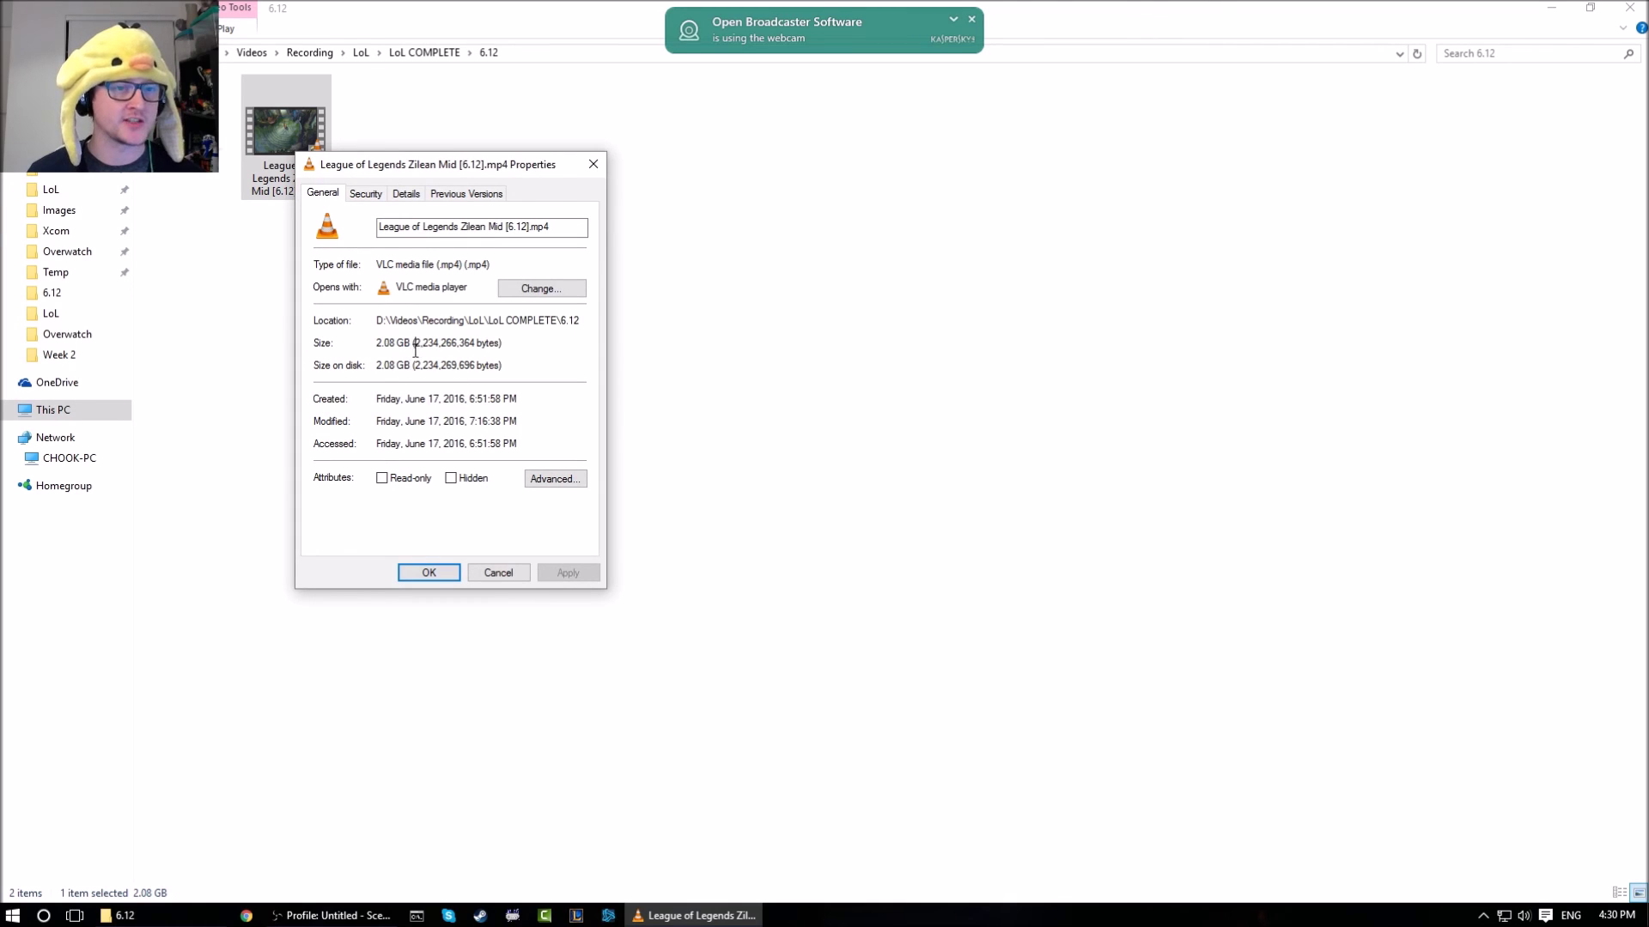
click(429, 572)
click(397, 406)
click(330, 187)
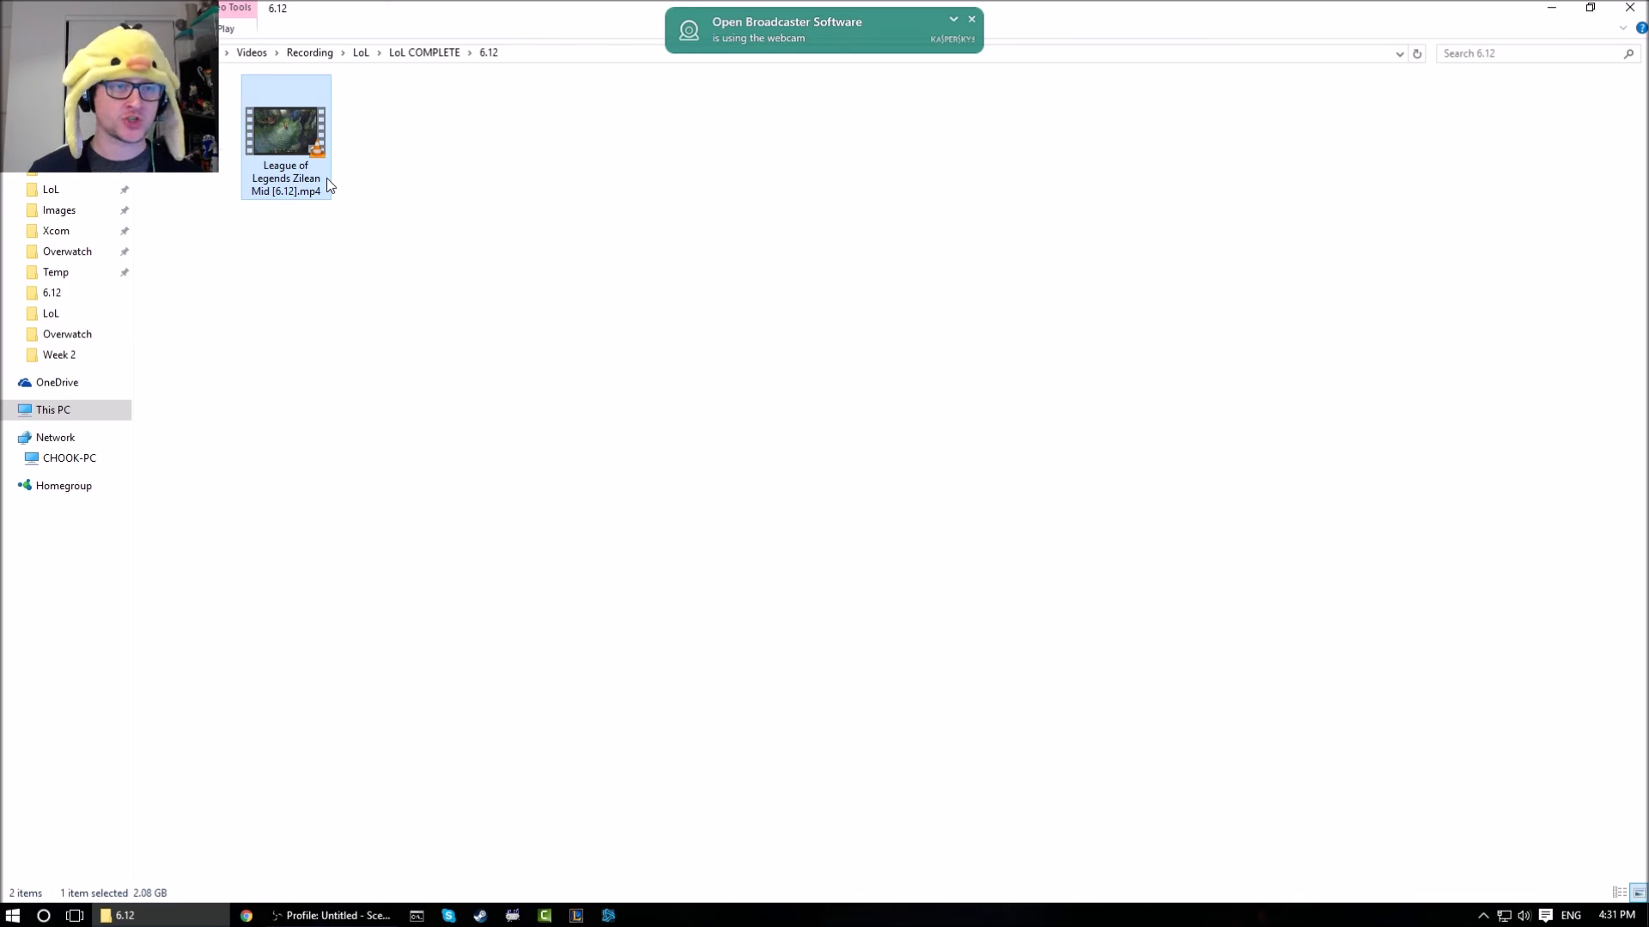
click(394, 330)
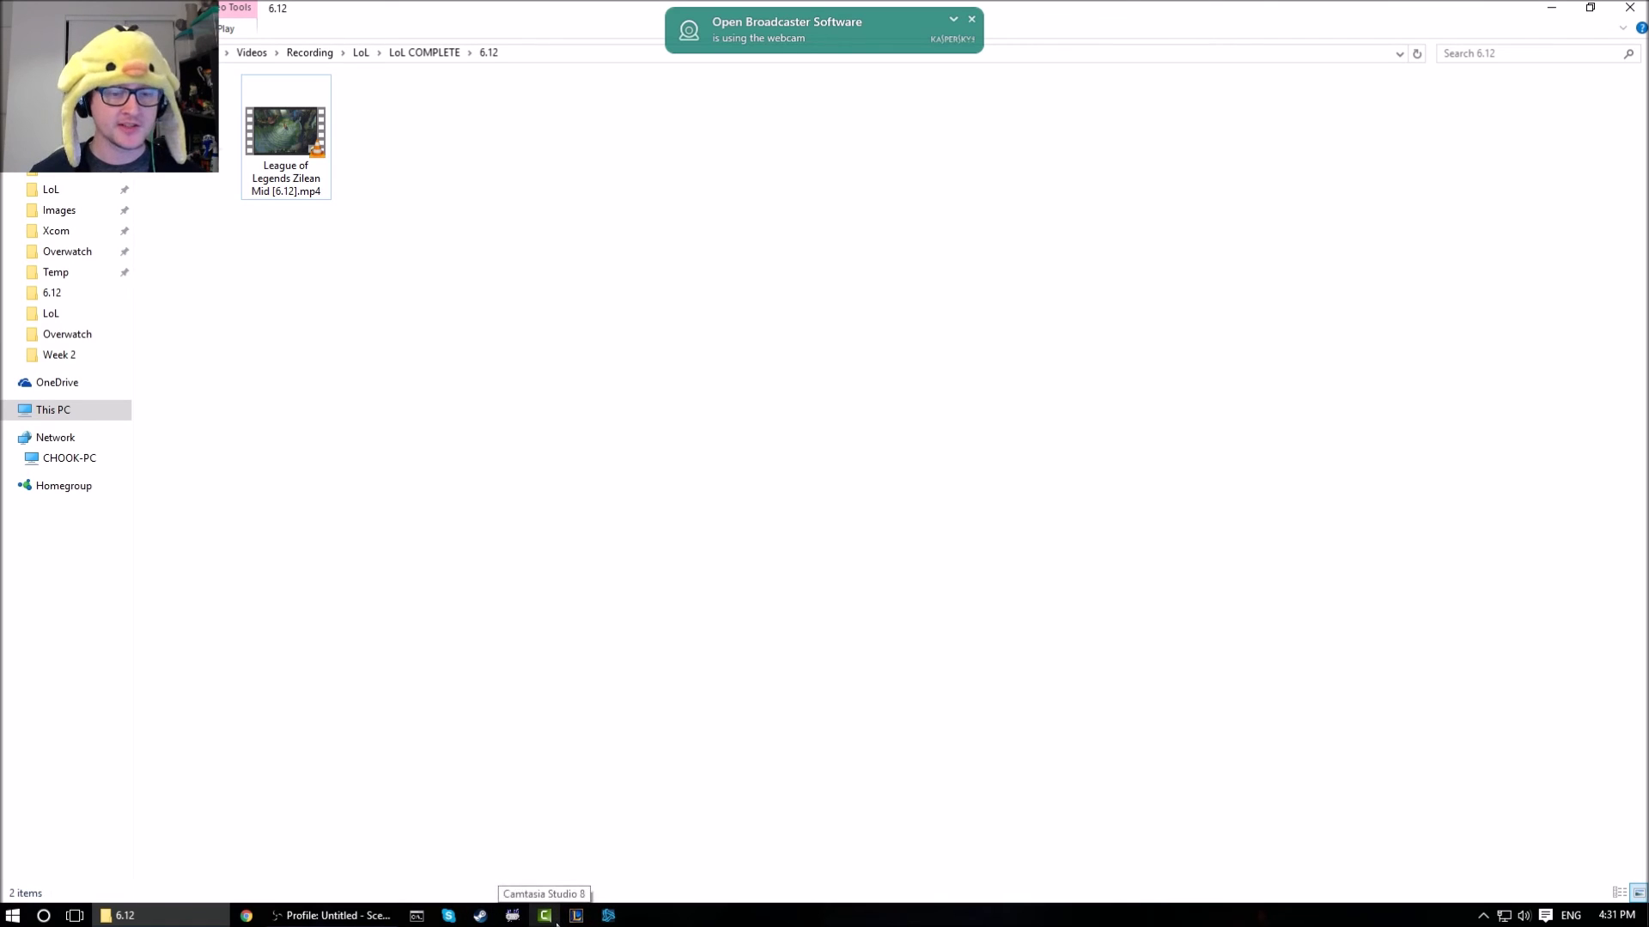
Open Camtasia Studio, dismiss its welcome window and maximize the editor
click(576, 915)
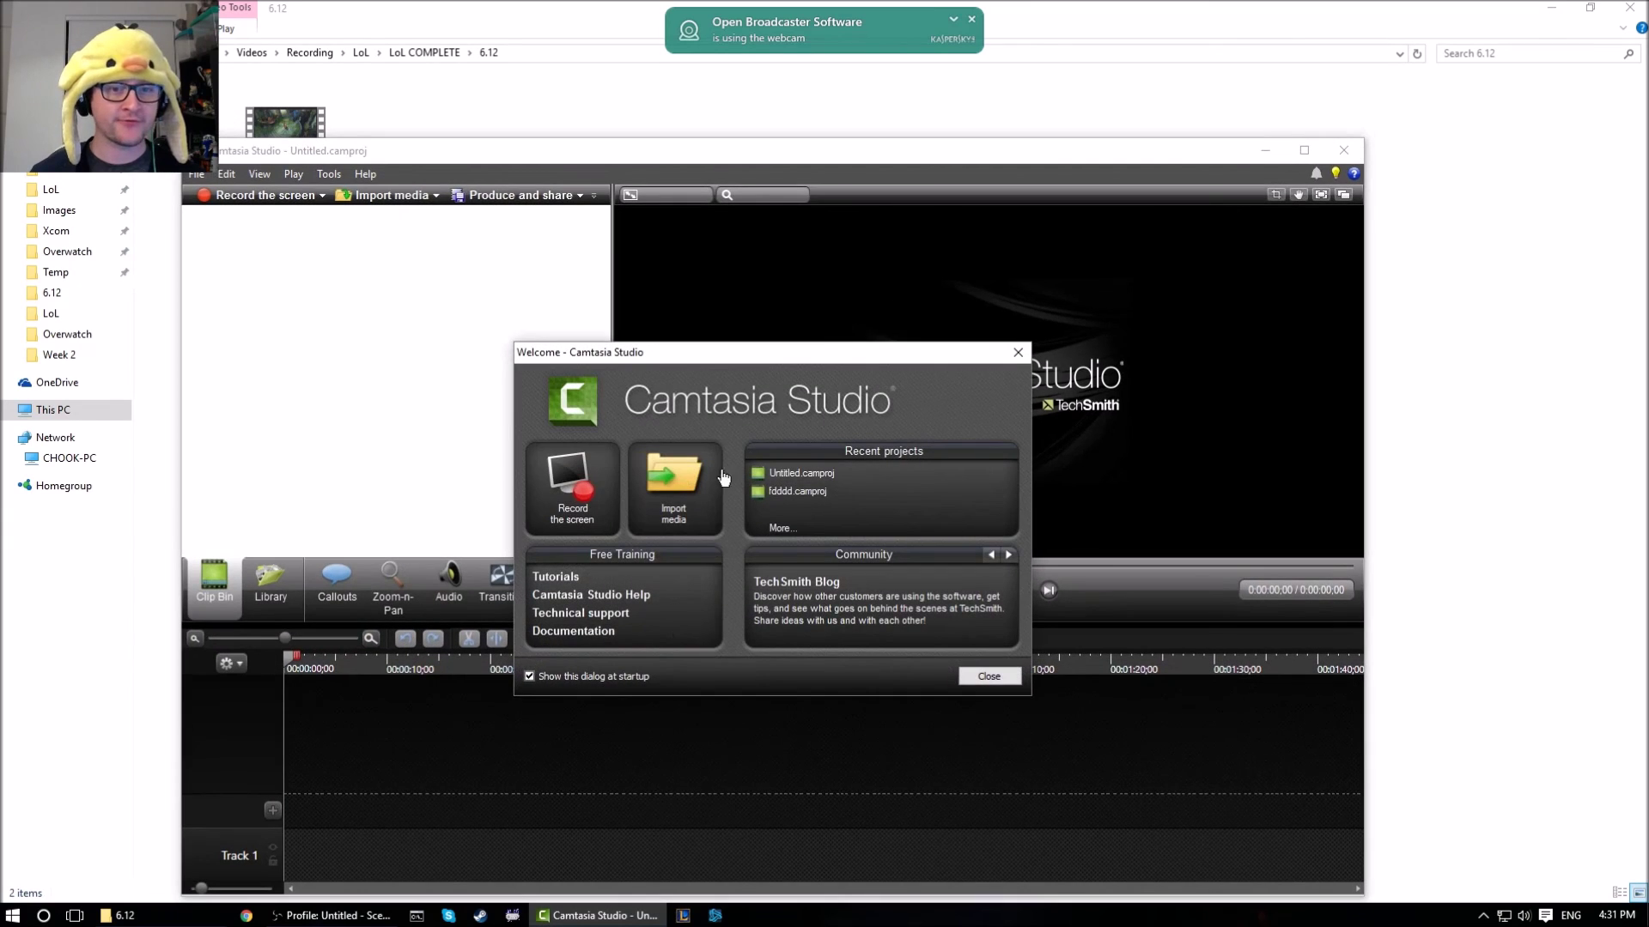
click(1025, 351)
double_click(927, 158)
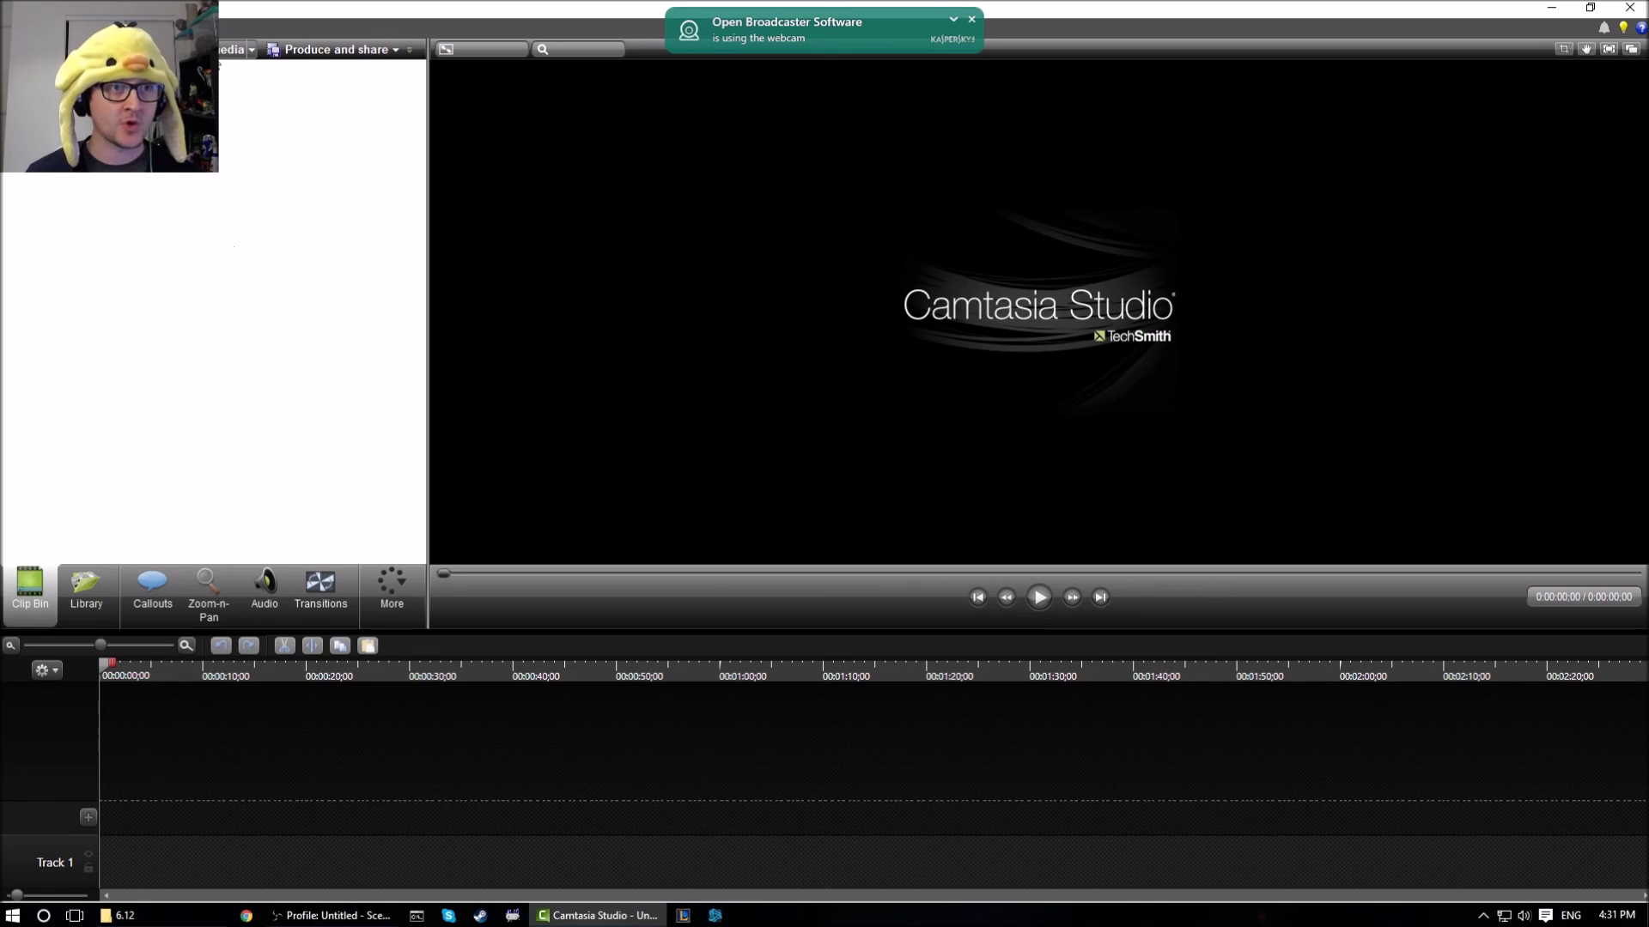
Import Intro Better.mp4 and Outro Better.mp4 from the Intro and Outro folder into the project
click(230, 50)
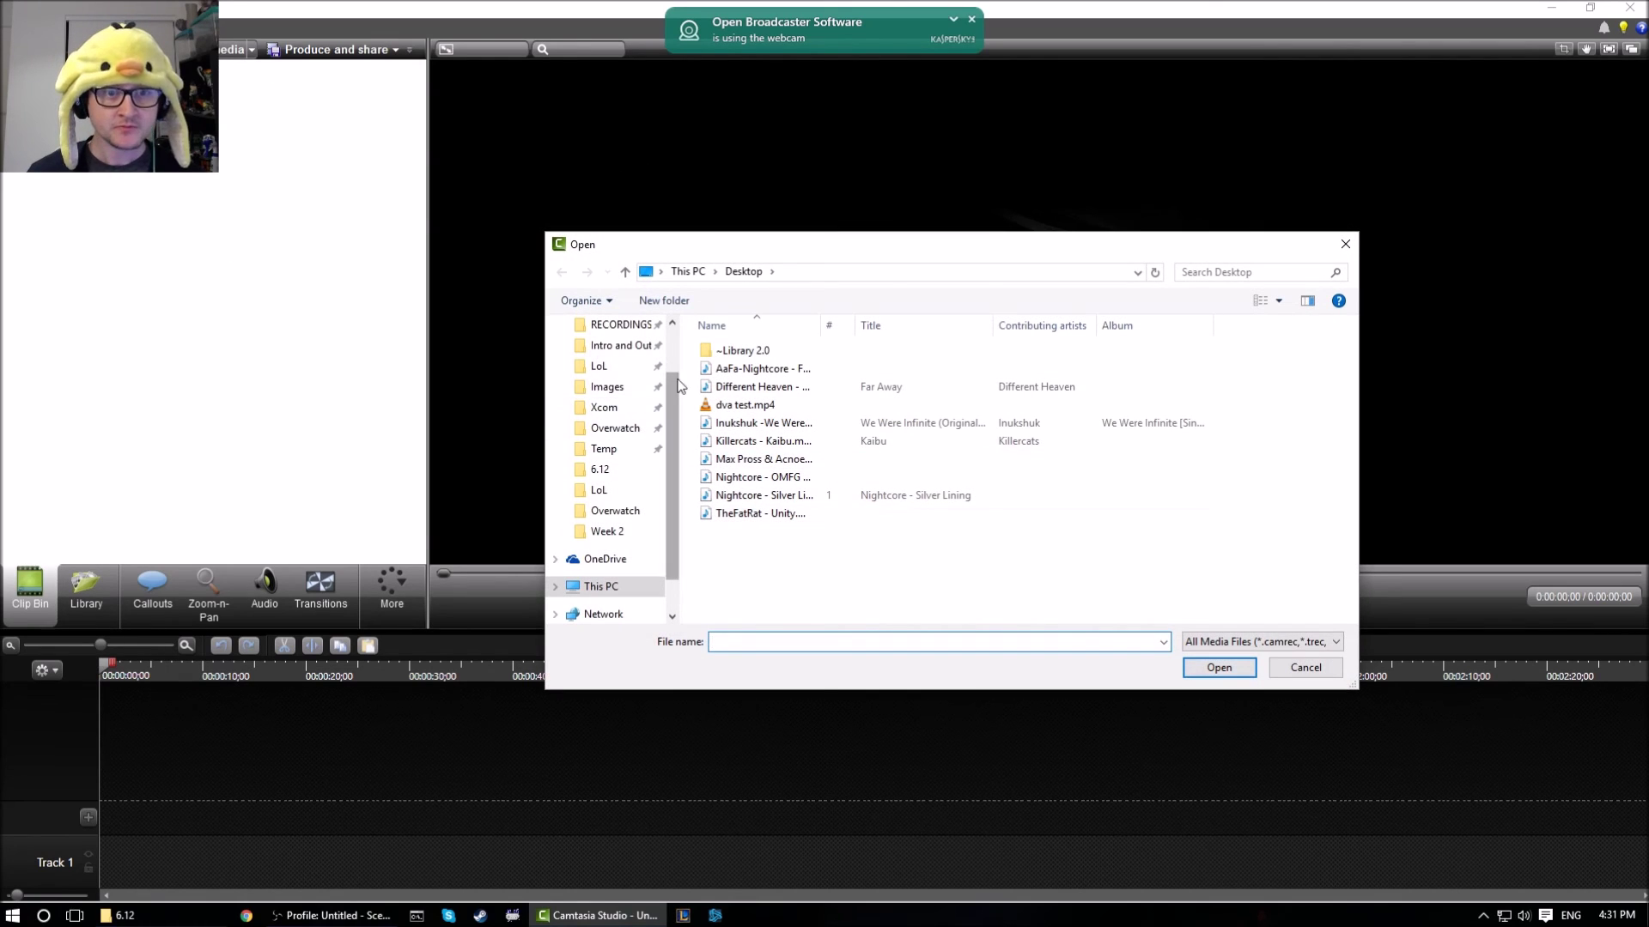
click(642, 354)
drag(1089, 463, 824, 352)
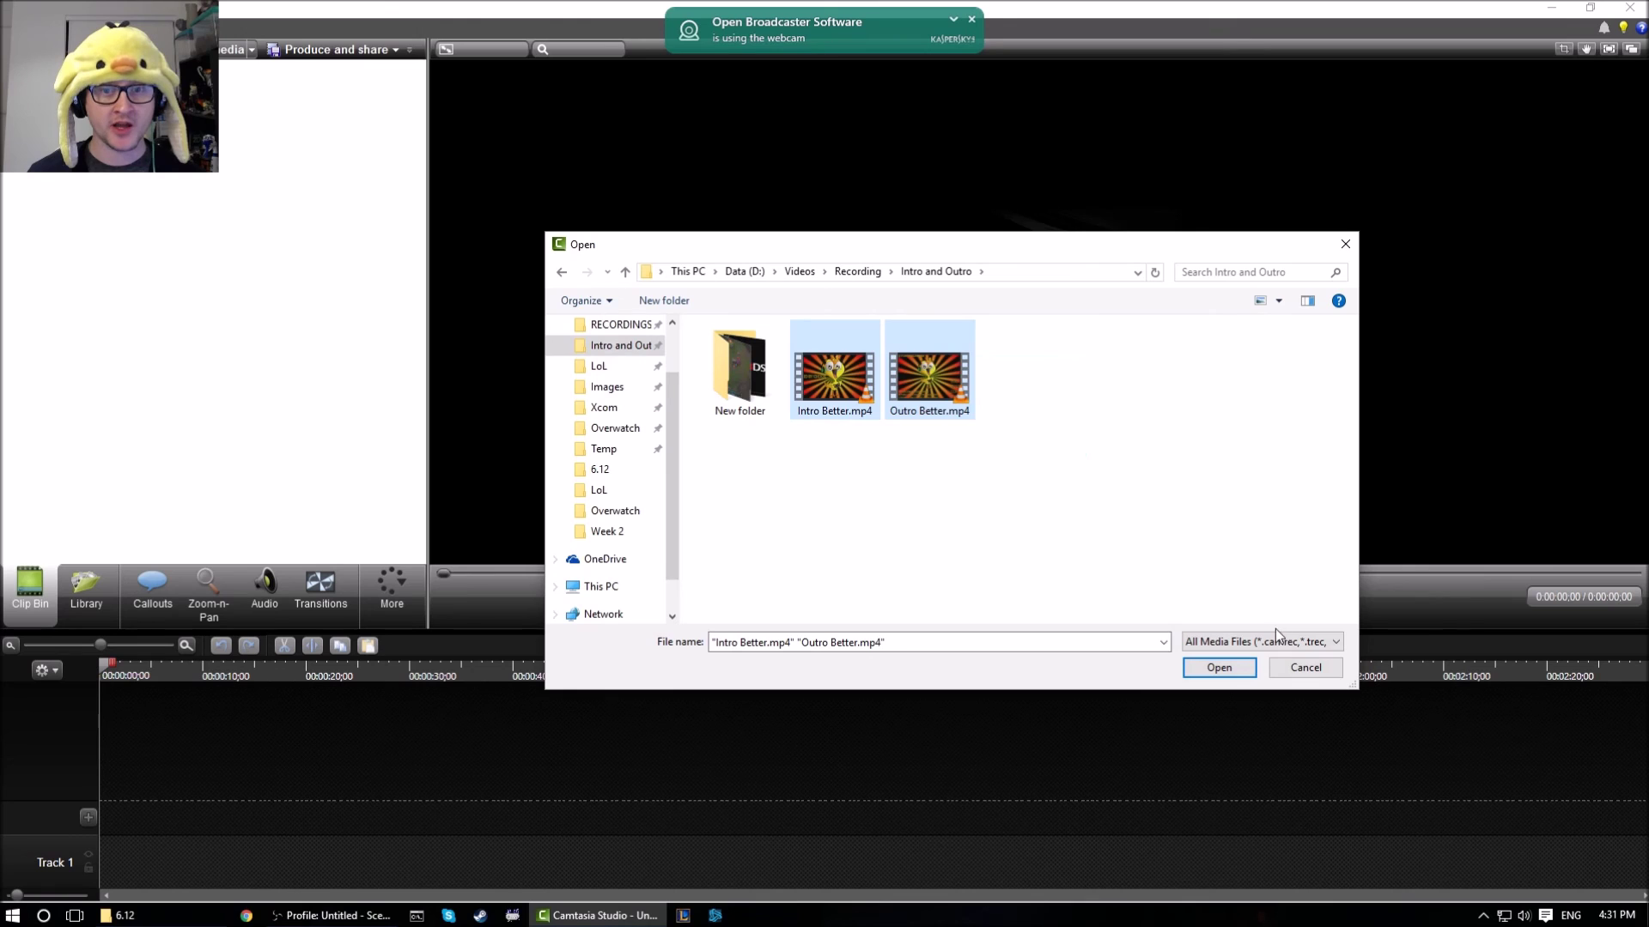
click(1219, 667)
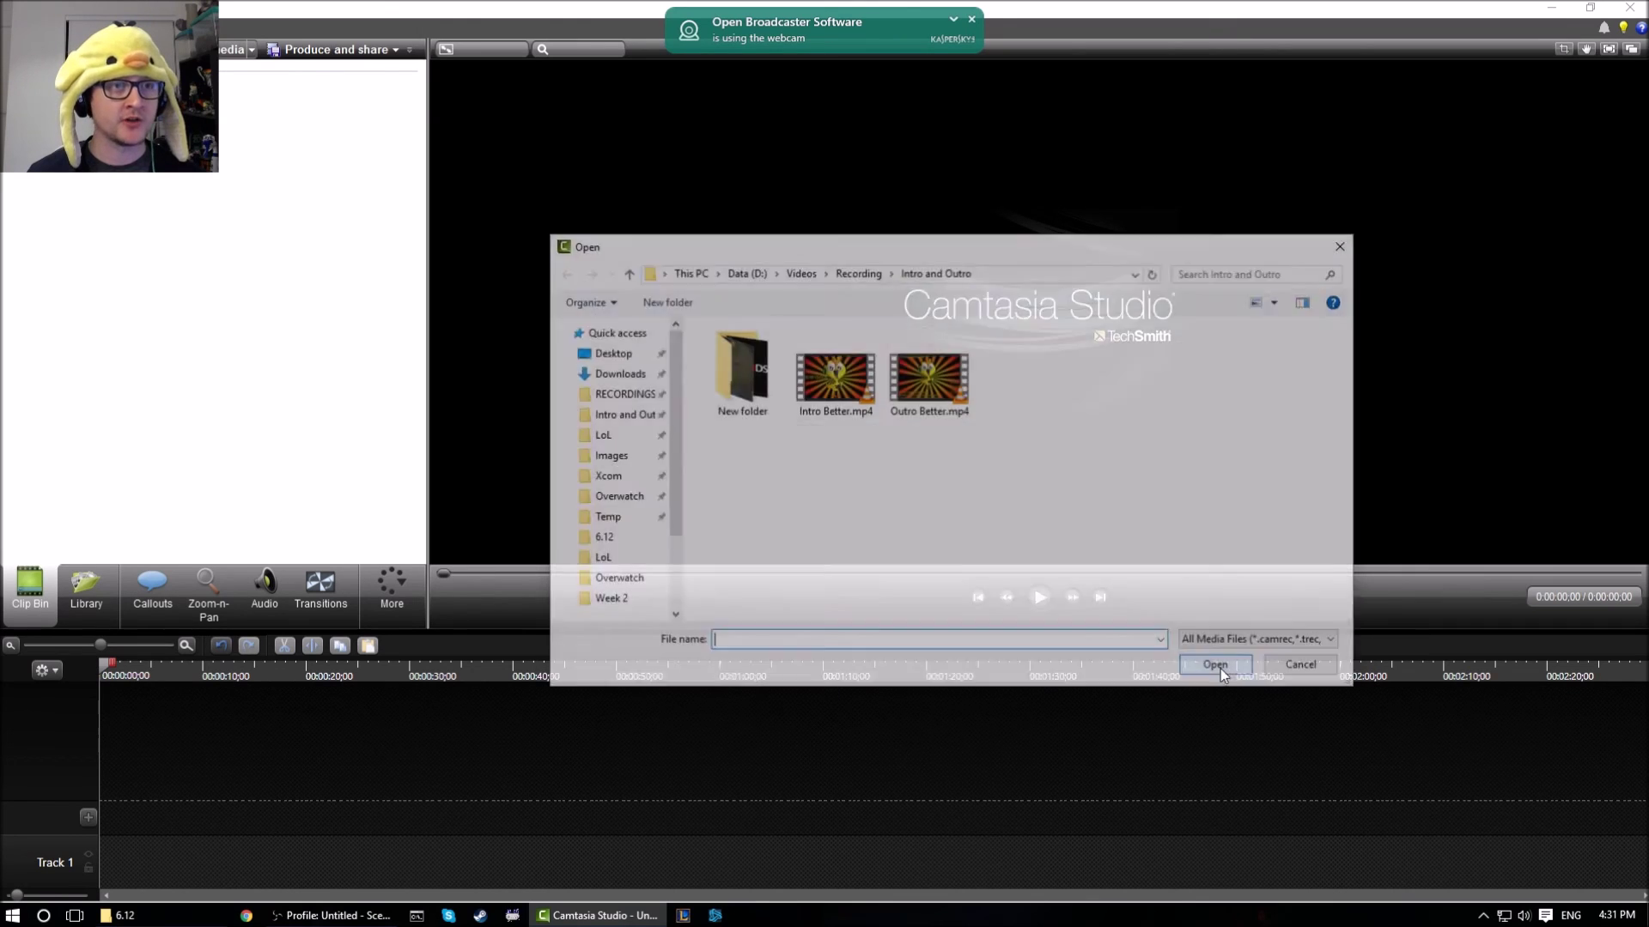
Import the gameplay clip D.Va 1.mp4 from Overwatch, HIGHLIGHTS, Week 2
click(608, 429)
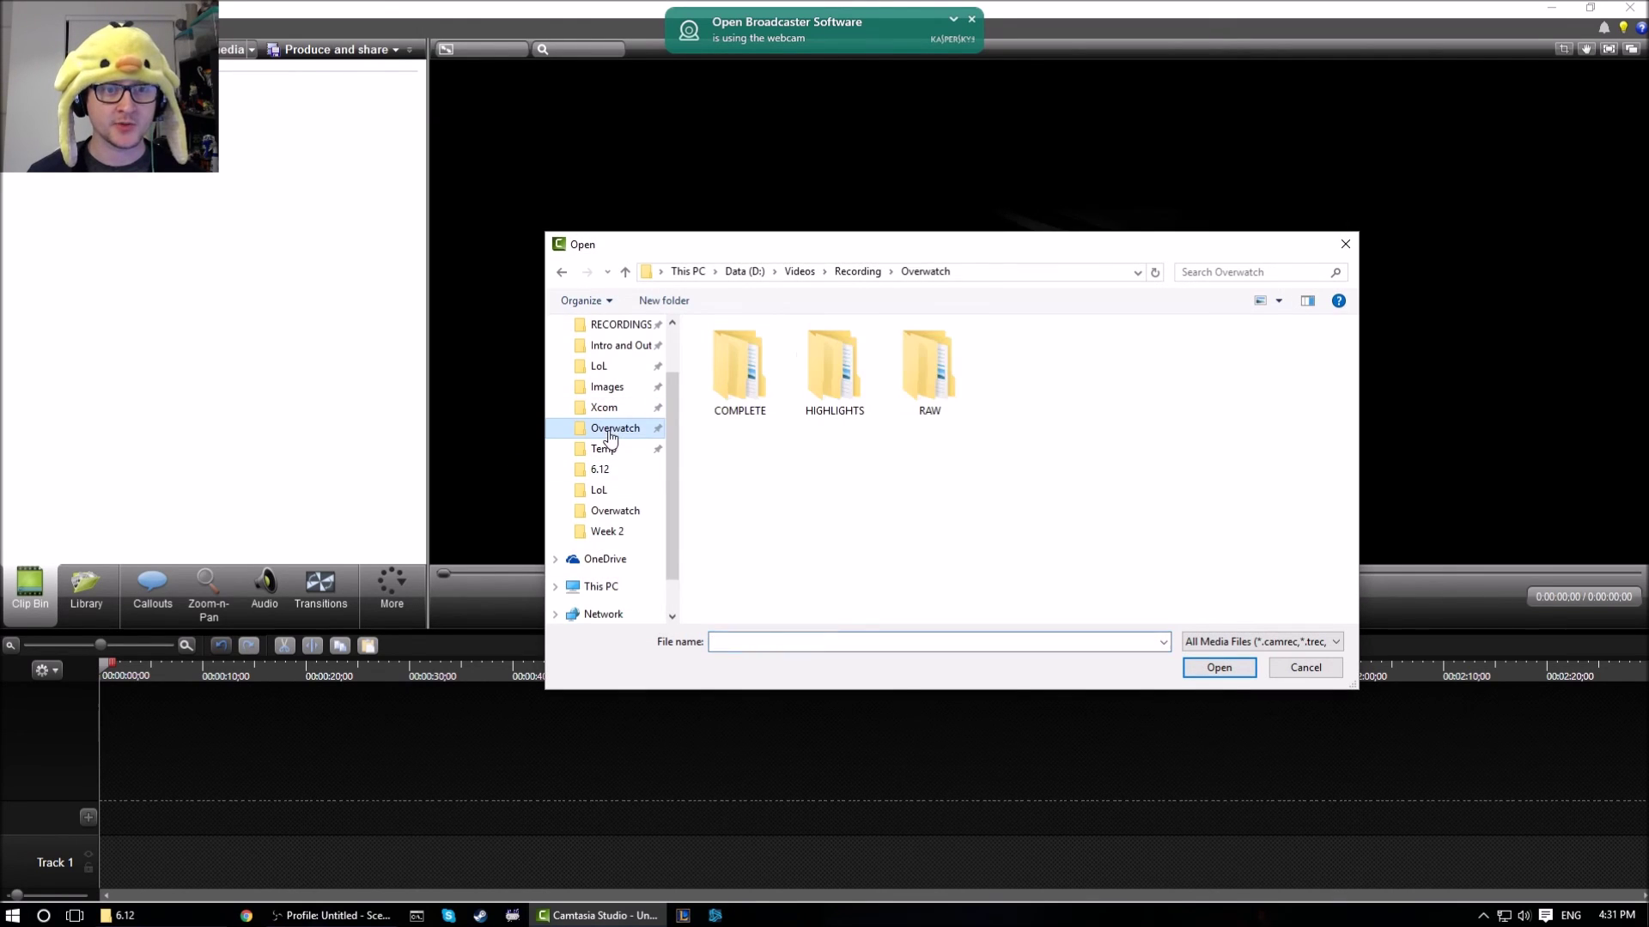
double_click(831, 361)
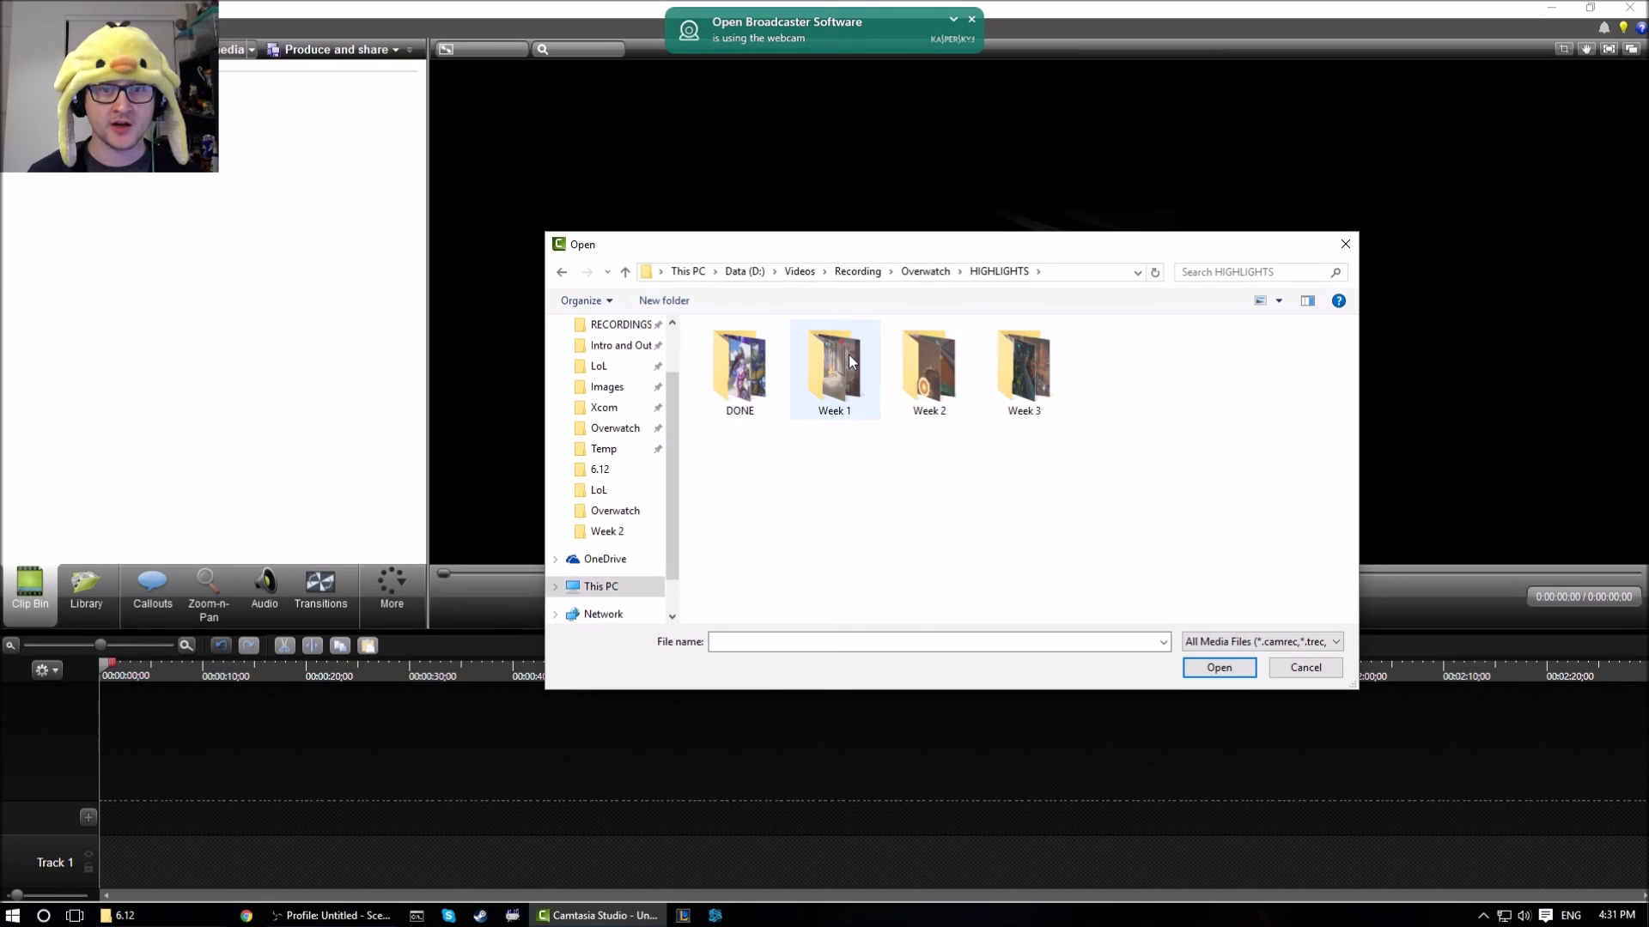
double_click(891, 380)
double_click(747, 347)
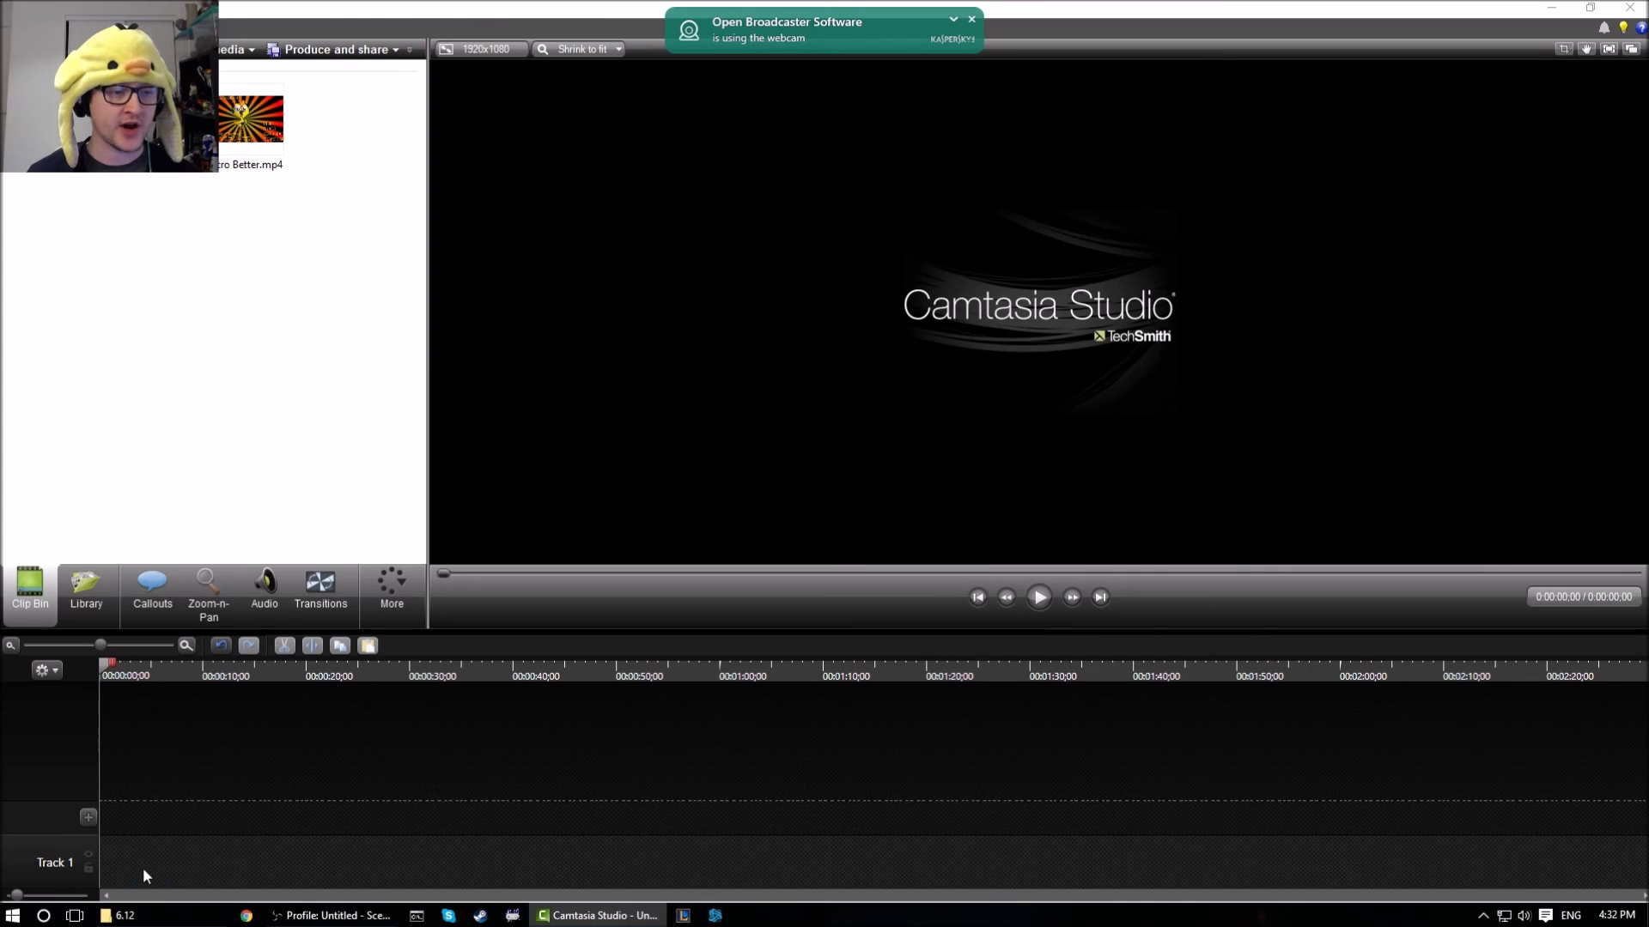
Place Intro Better.mp4, D.Va 1.mp4 and Outro Better.mp4 back to back on Track 1, beginning at the timeline's start
drag(143, 870, 121, 870)
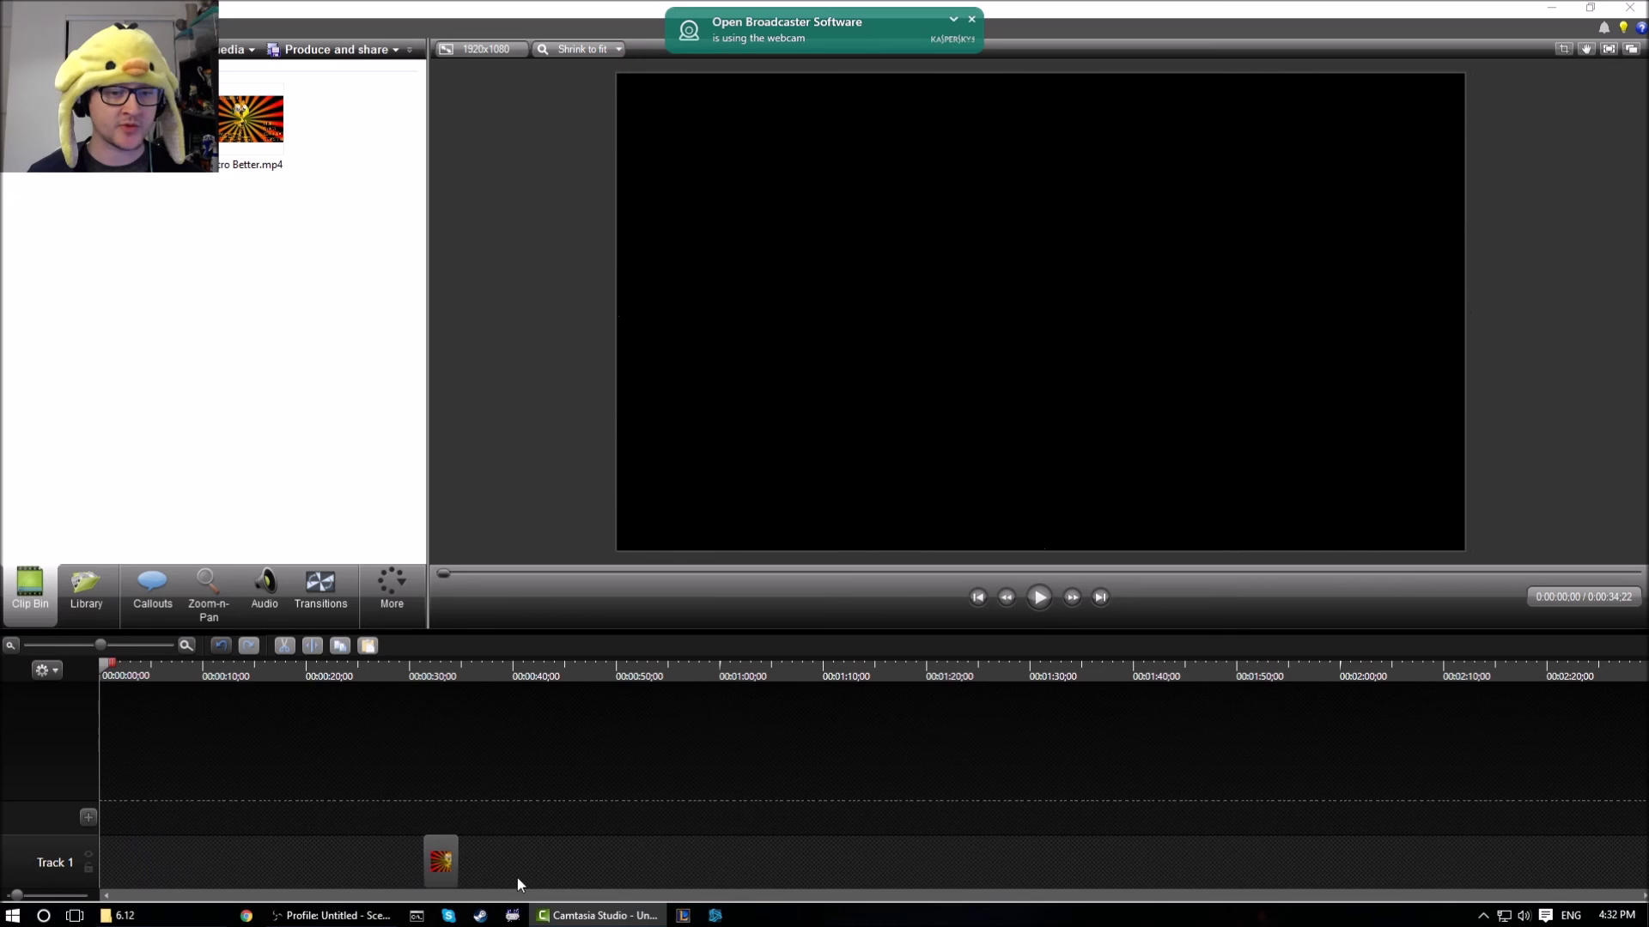
drag(446, 861, 228, 873)
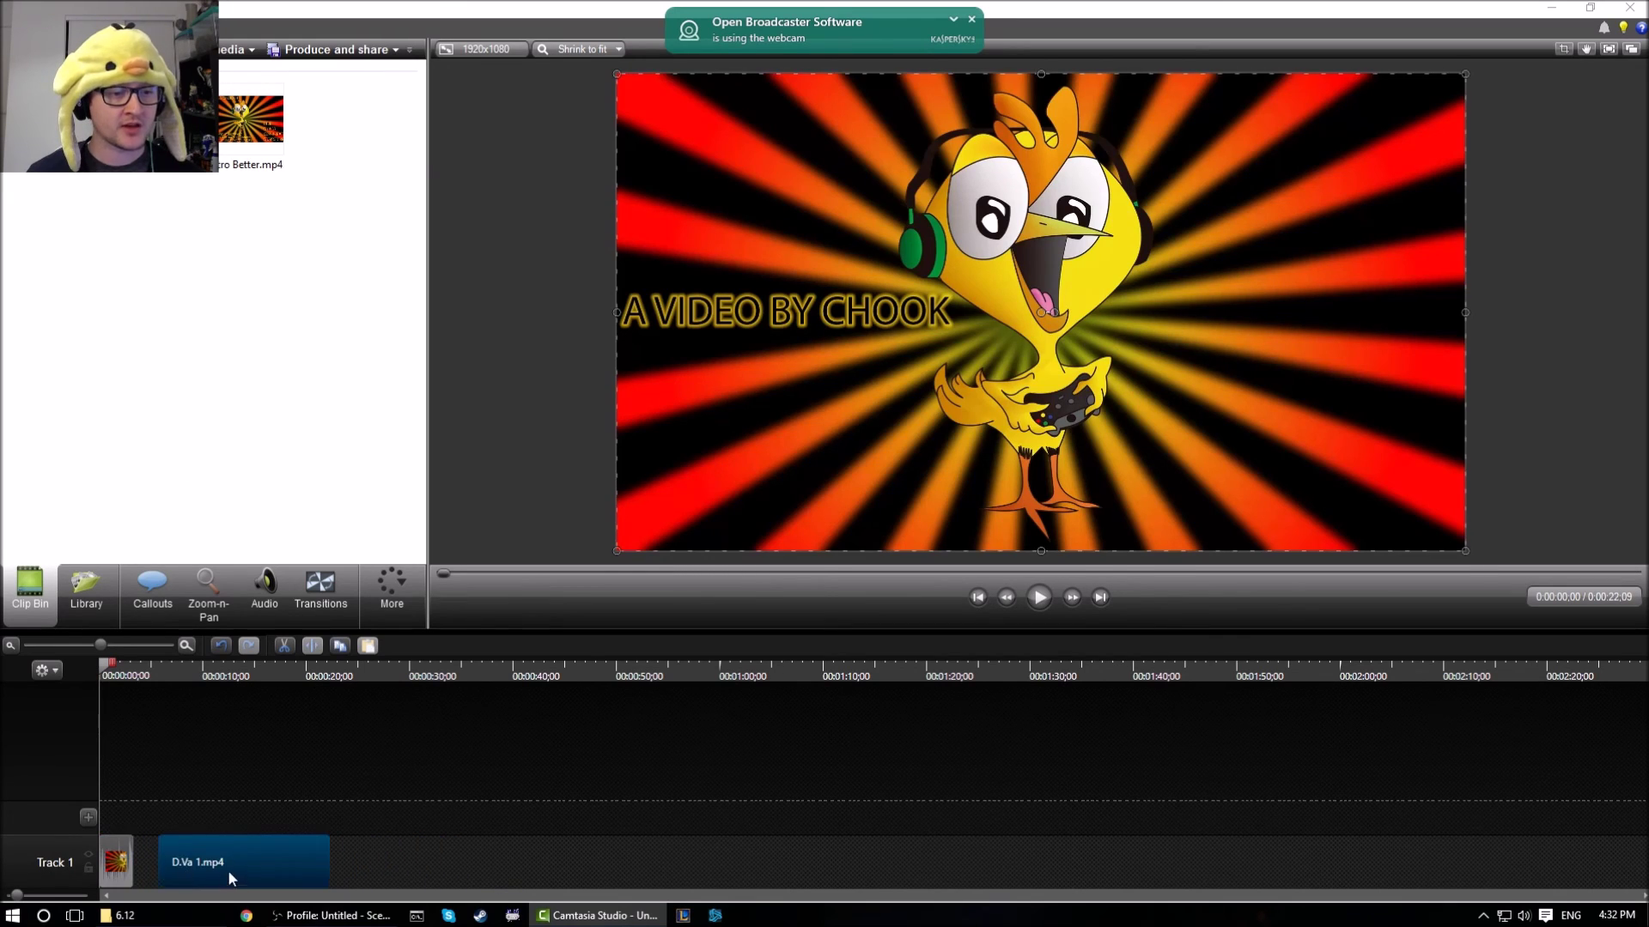
drag(251, 129, 345, 864)
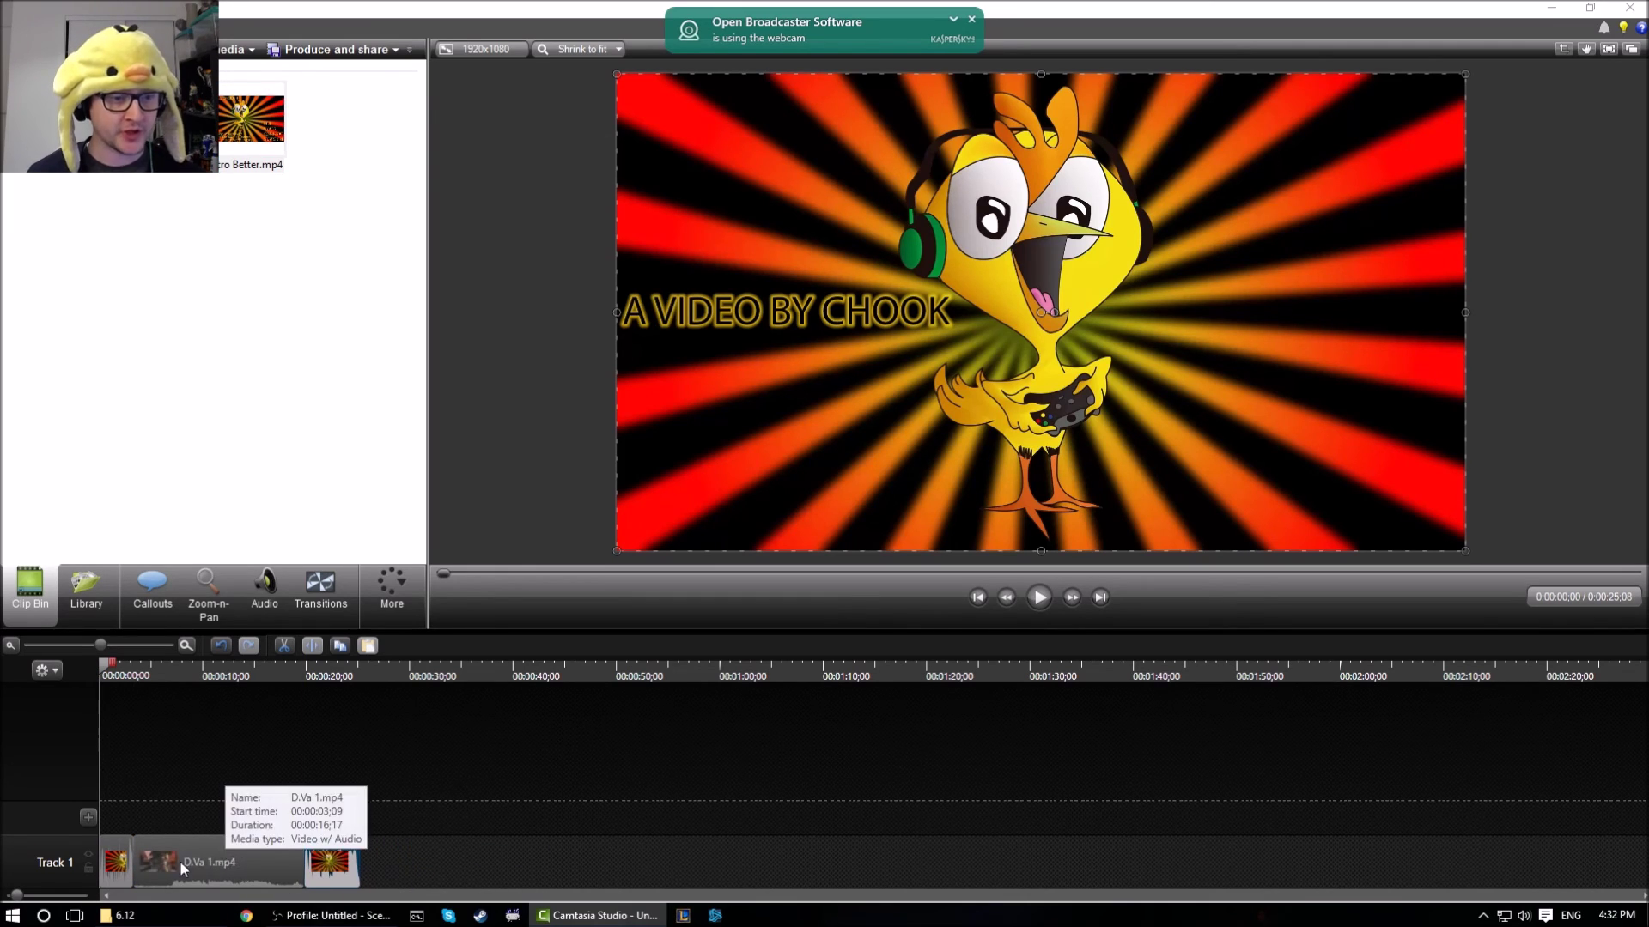
click(158, 864)
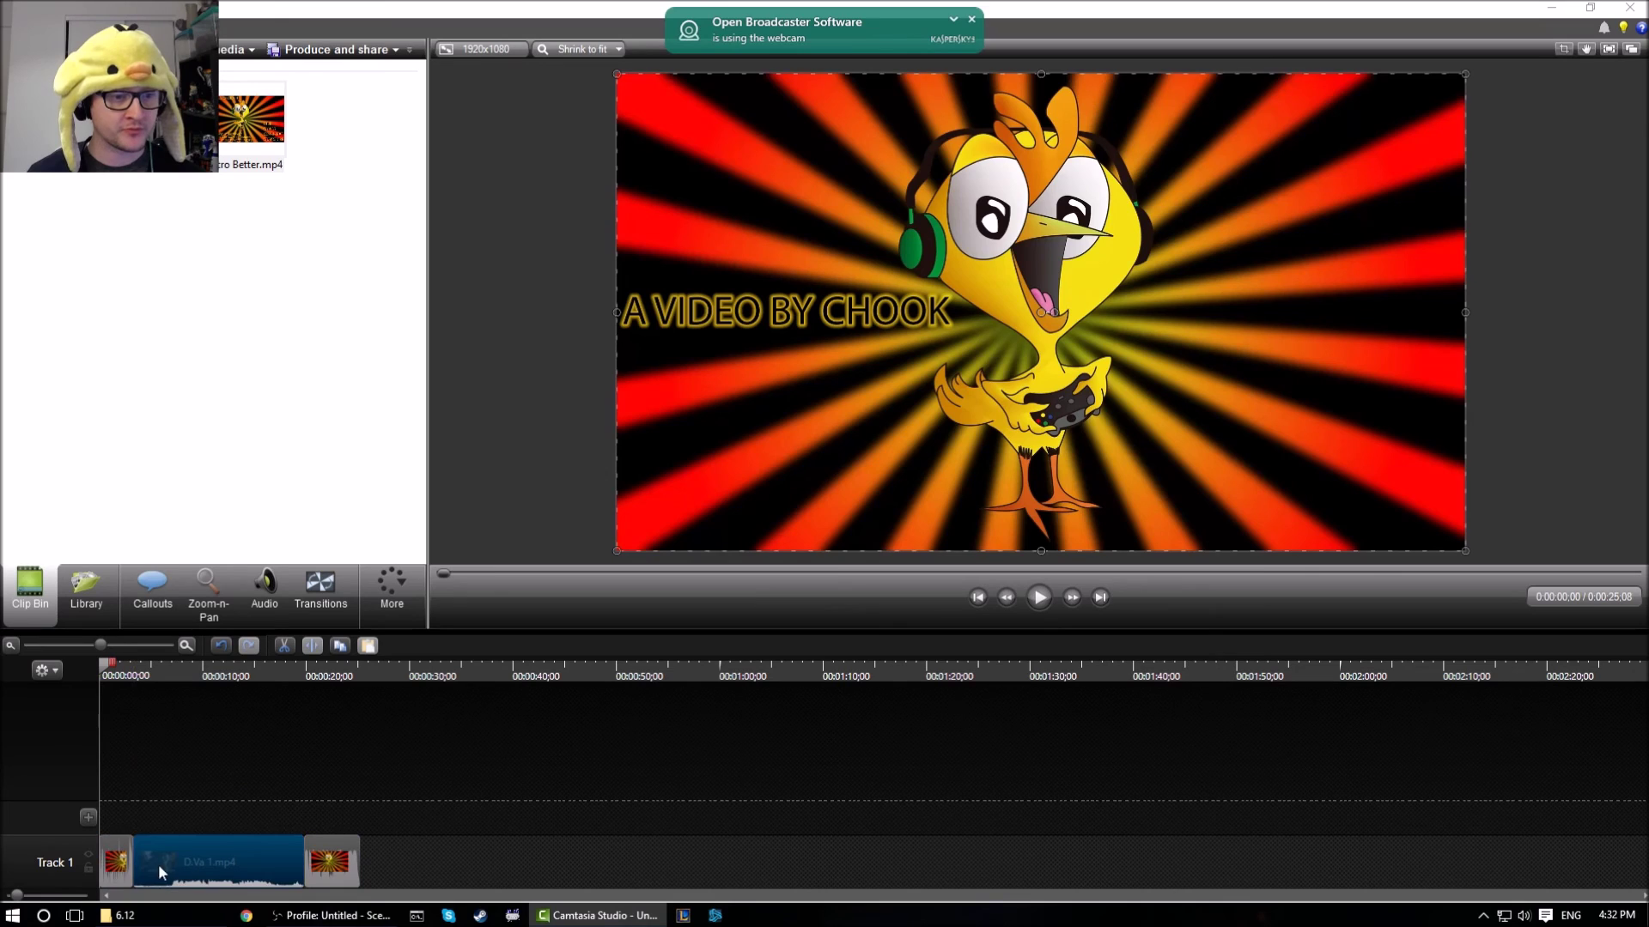
click(316, 862)
click(509, 872)
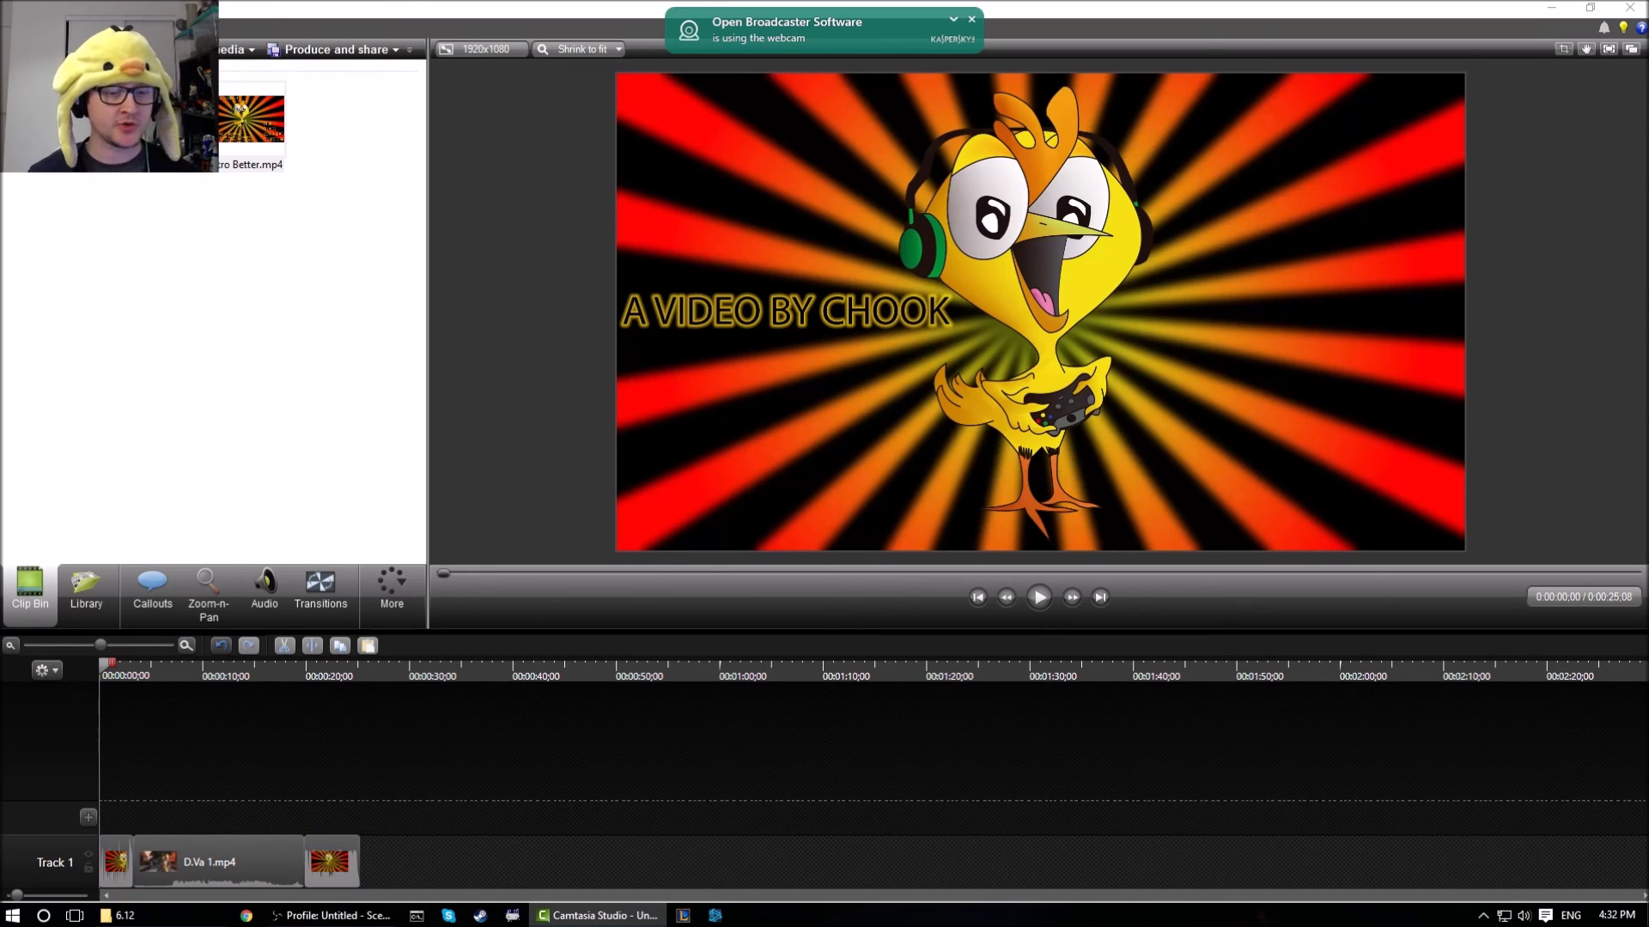
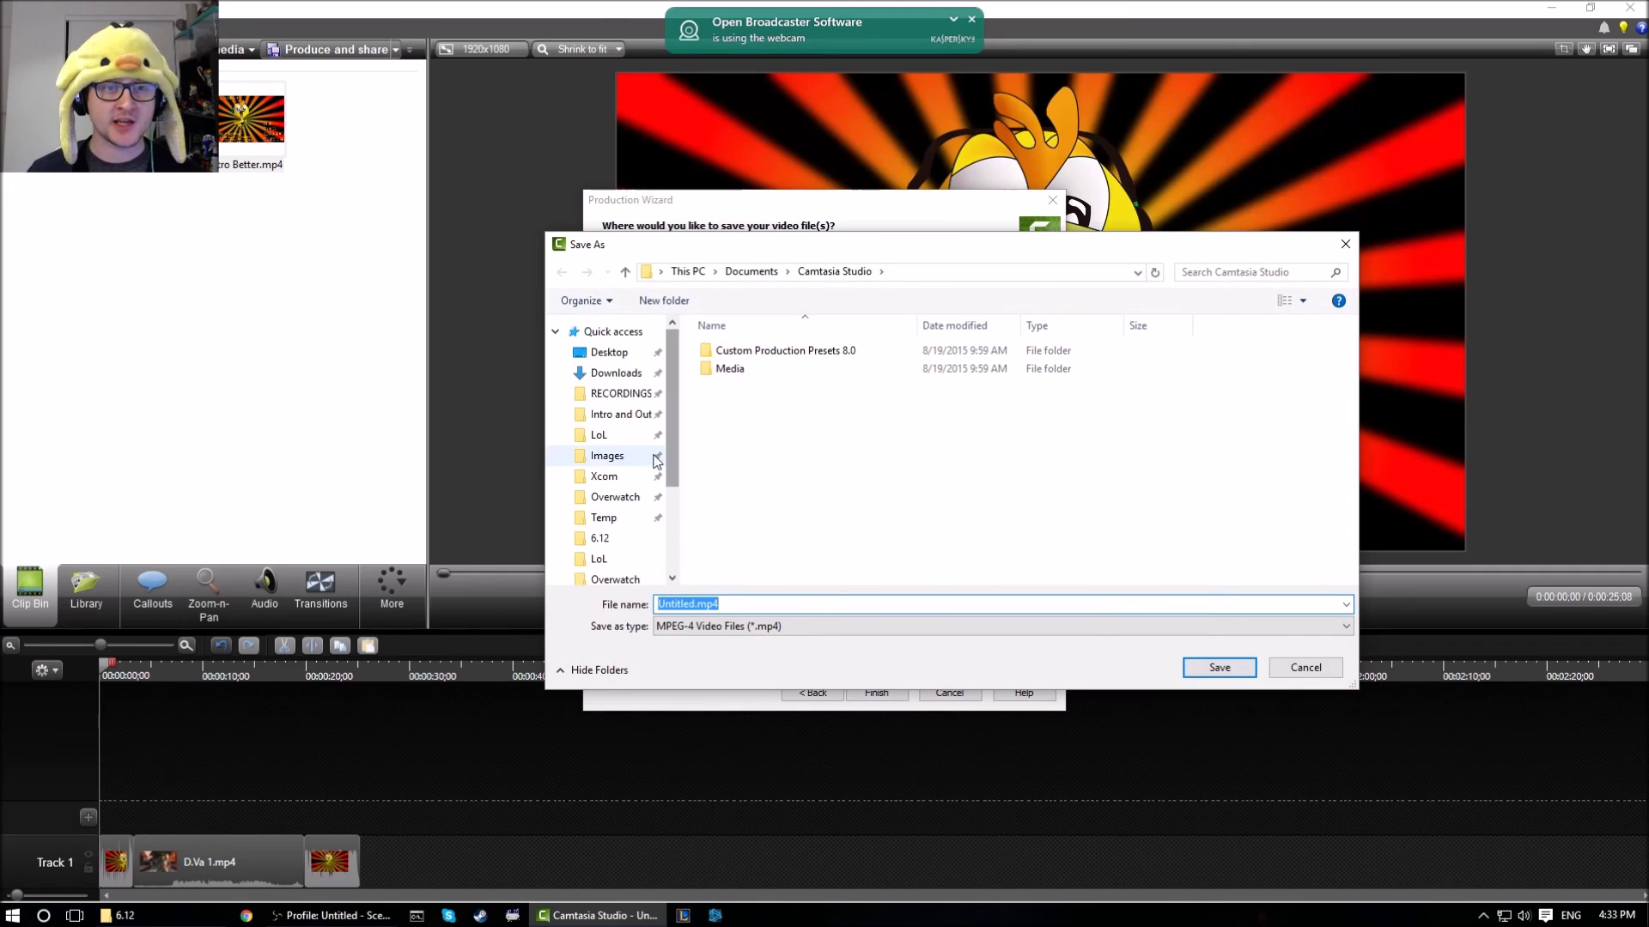
Produce the video to the Desktop as dva test.mp4, replacing the existing file of that name
click(605, 353)
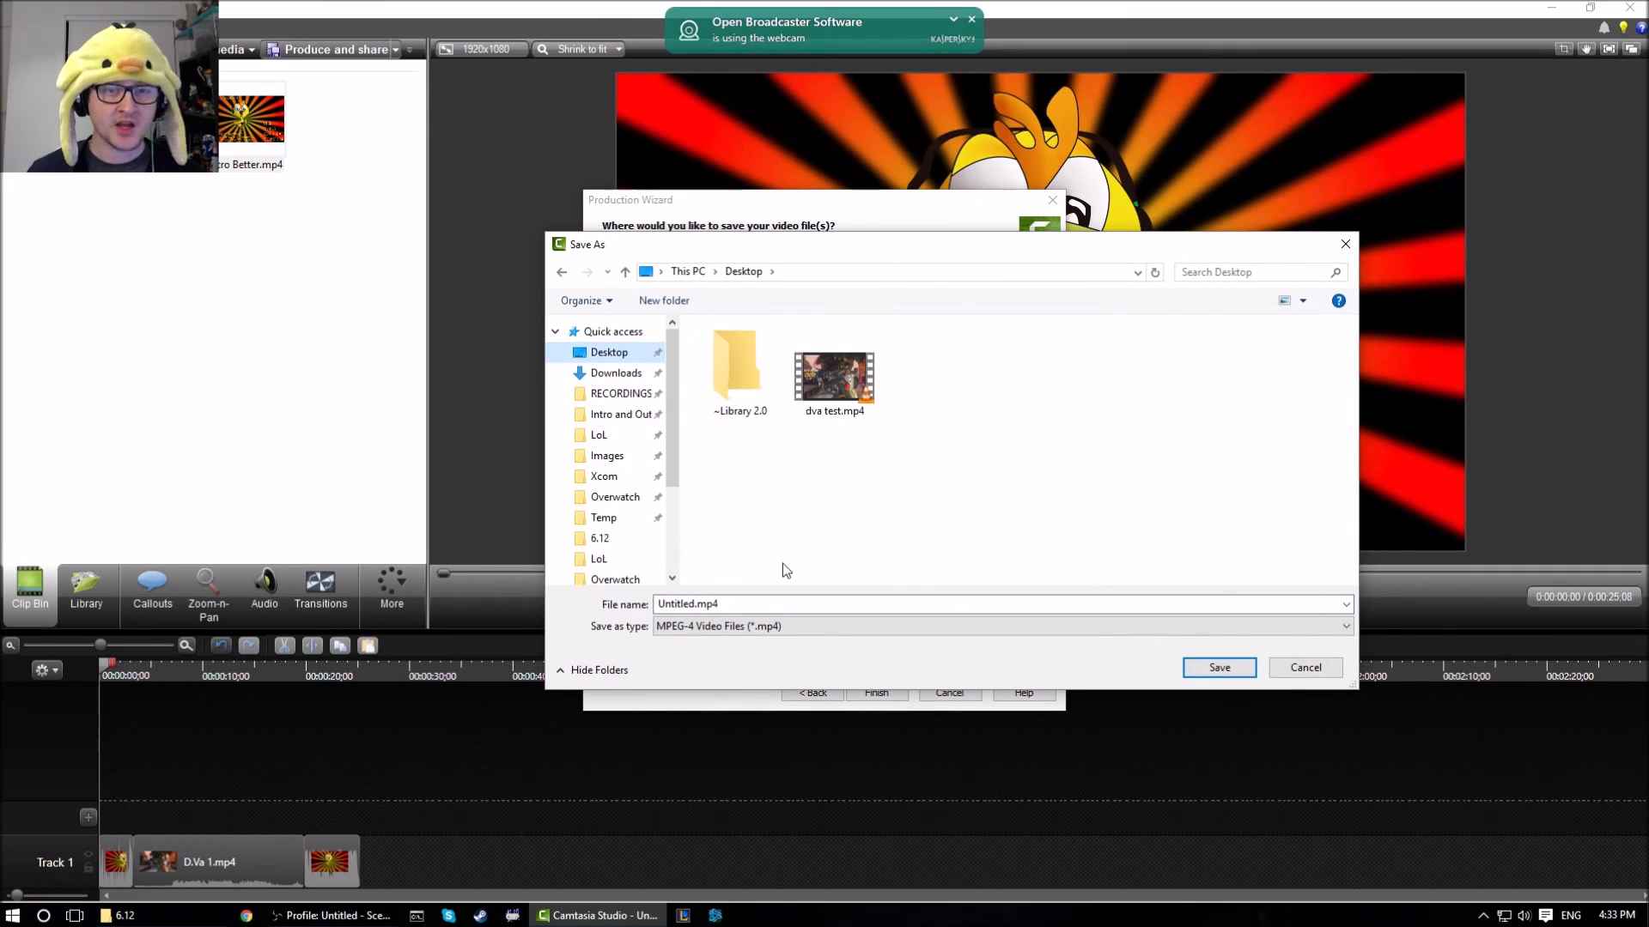
click(846, 410)
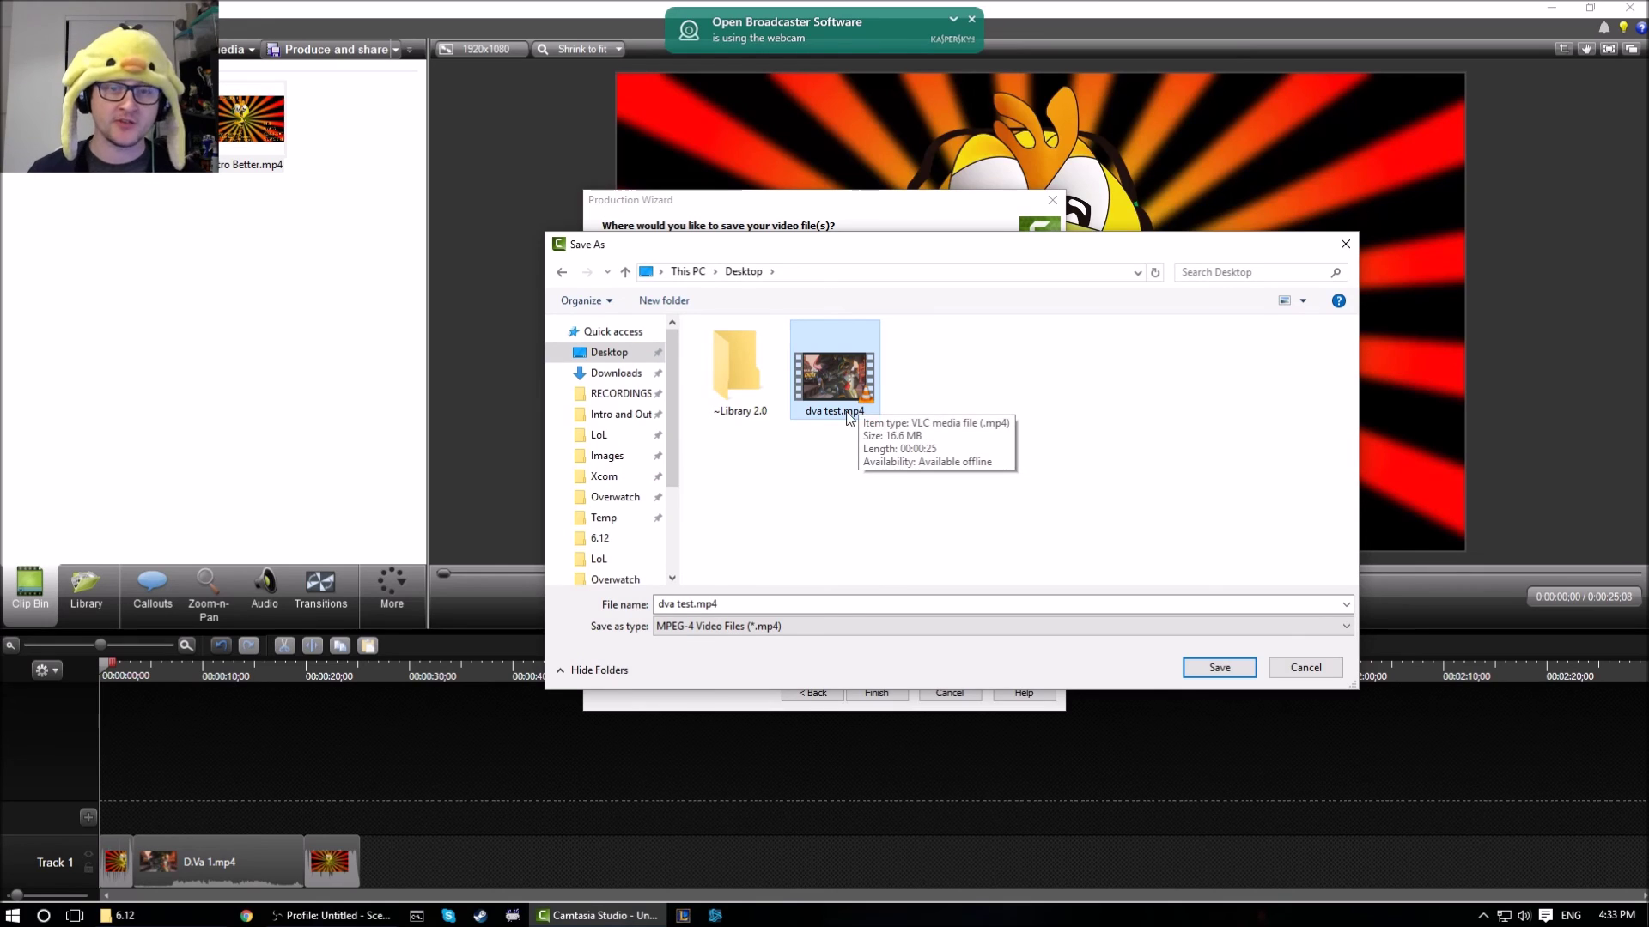
click(733, 603)
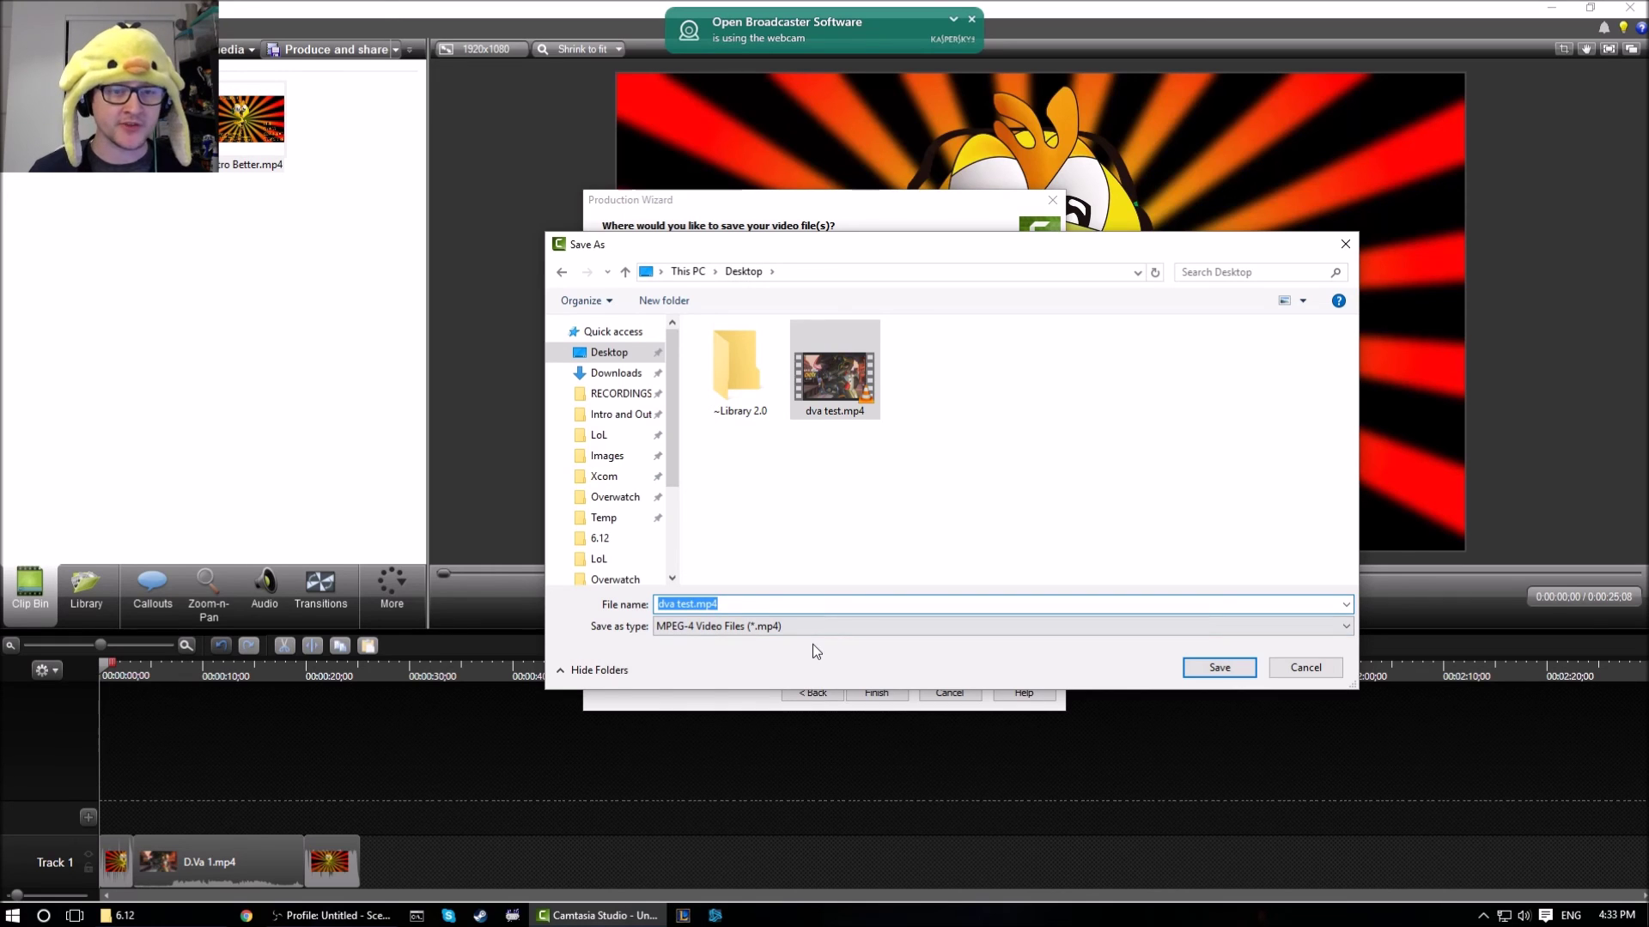
click(1247, 671)
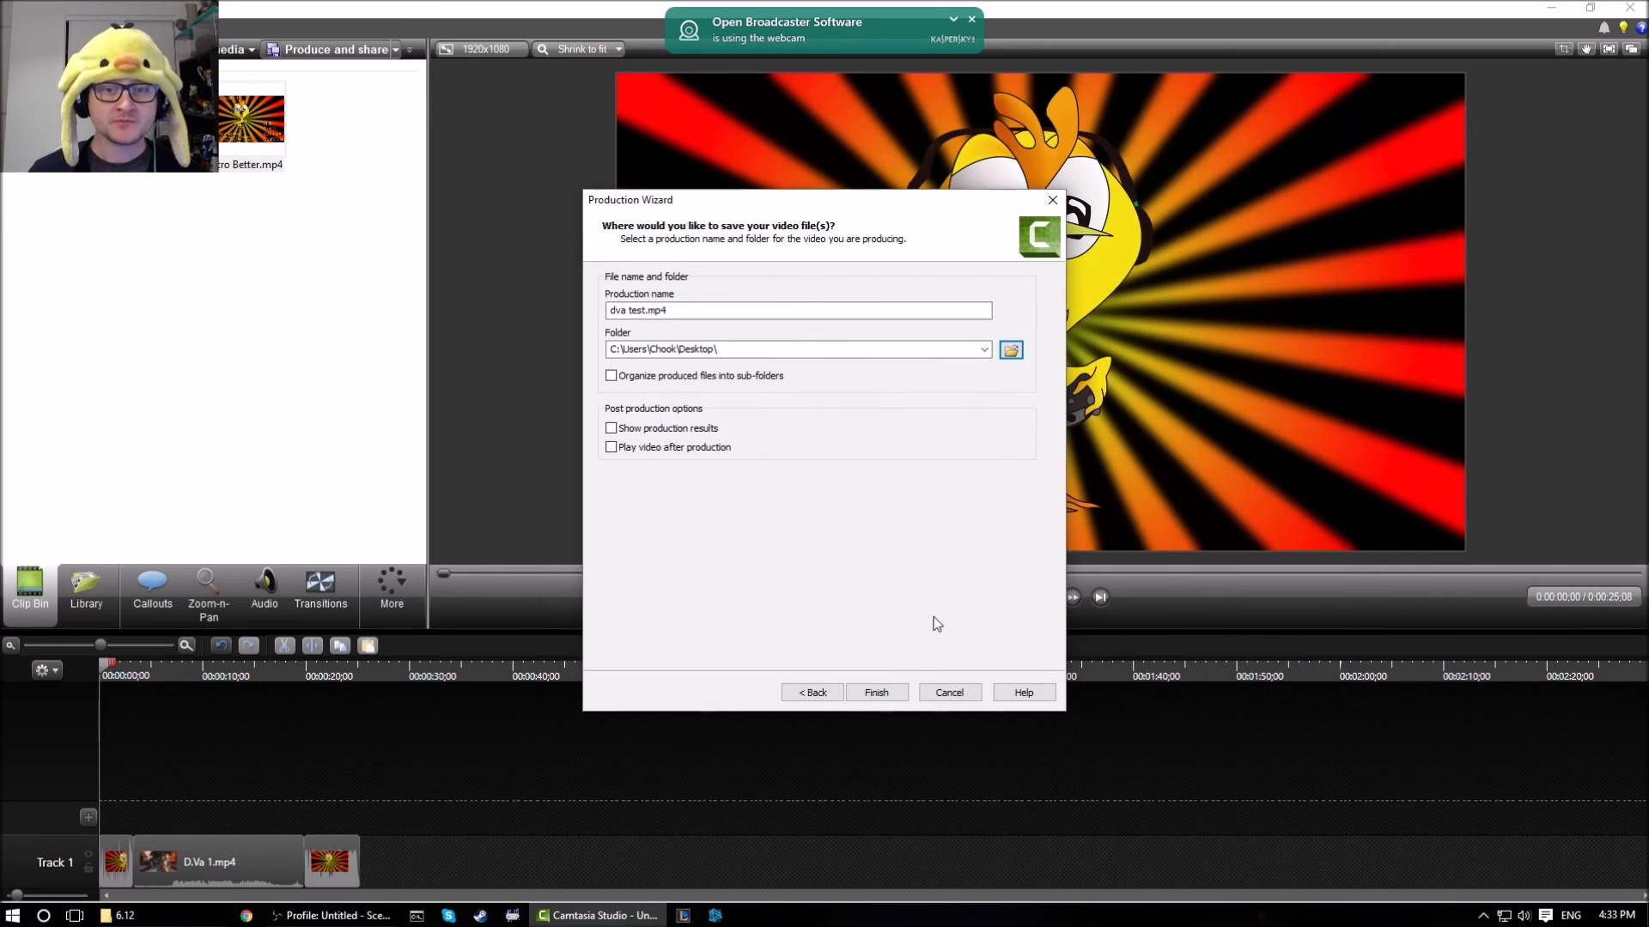
click(877, 693)
click(880, 552)
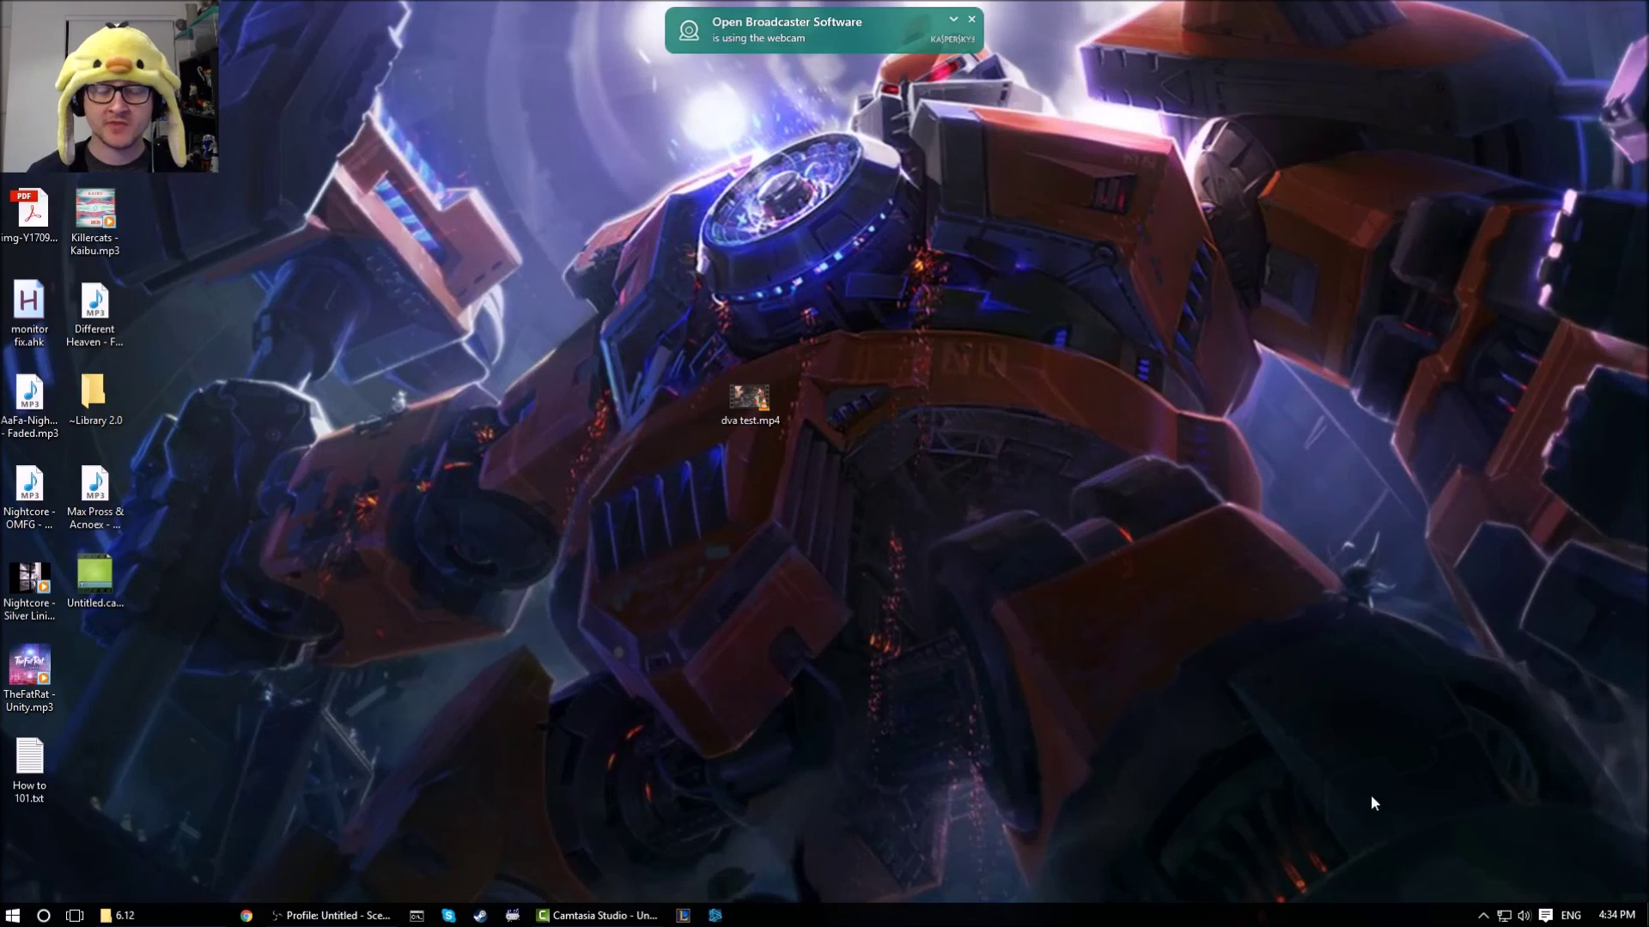
Check the file size of the source clip D.Va 1.mp4 in Overwatch, HIGHLIGHTS, Week 2 through its properties
click(120, 916)
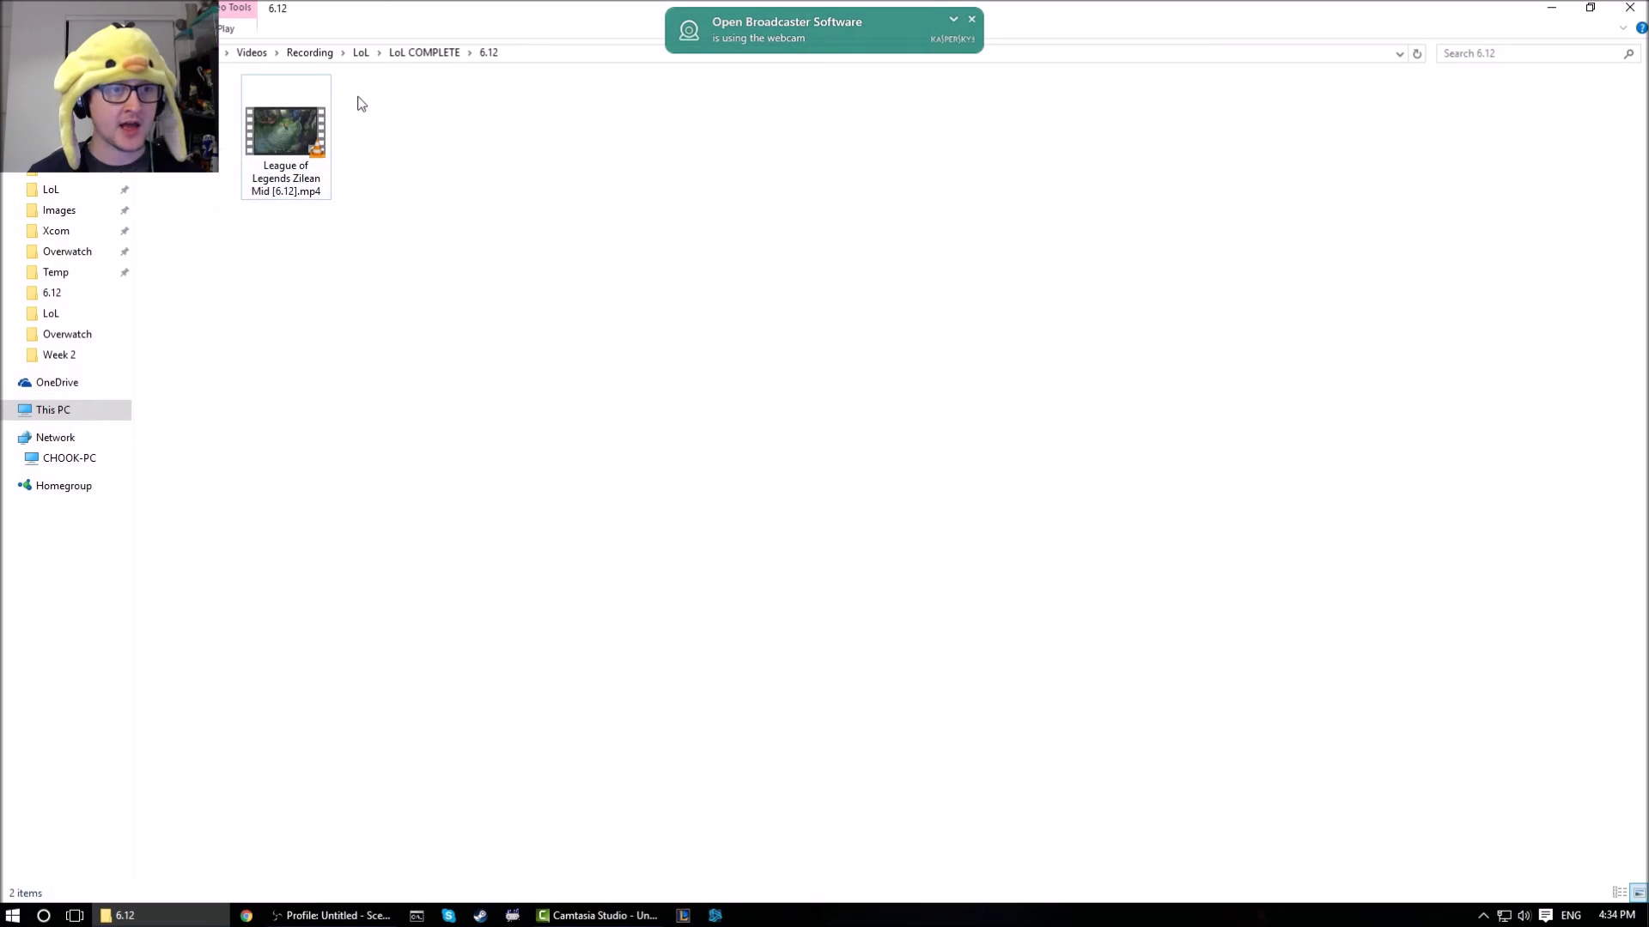
click(67, 251)
double_click(306, 133)
double_click(380, 131)
click(227, 125)
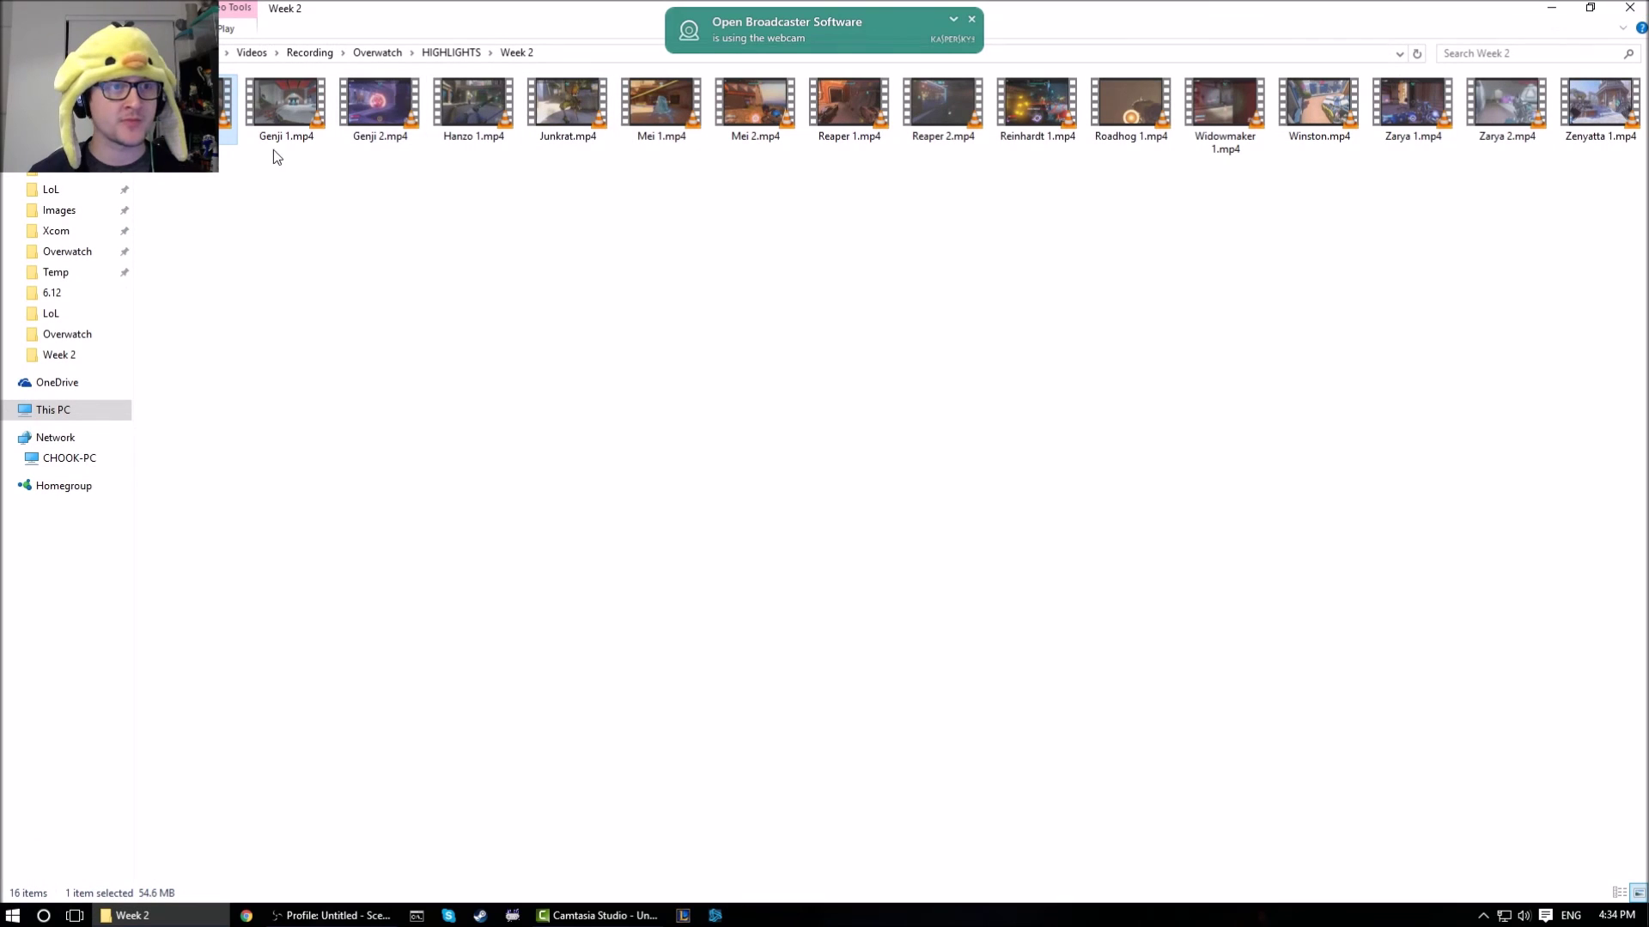
right_click(185, 103)
click(285, 519)
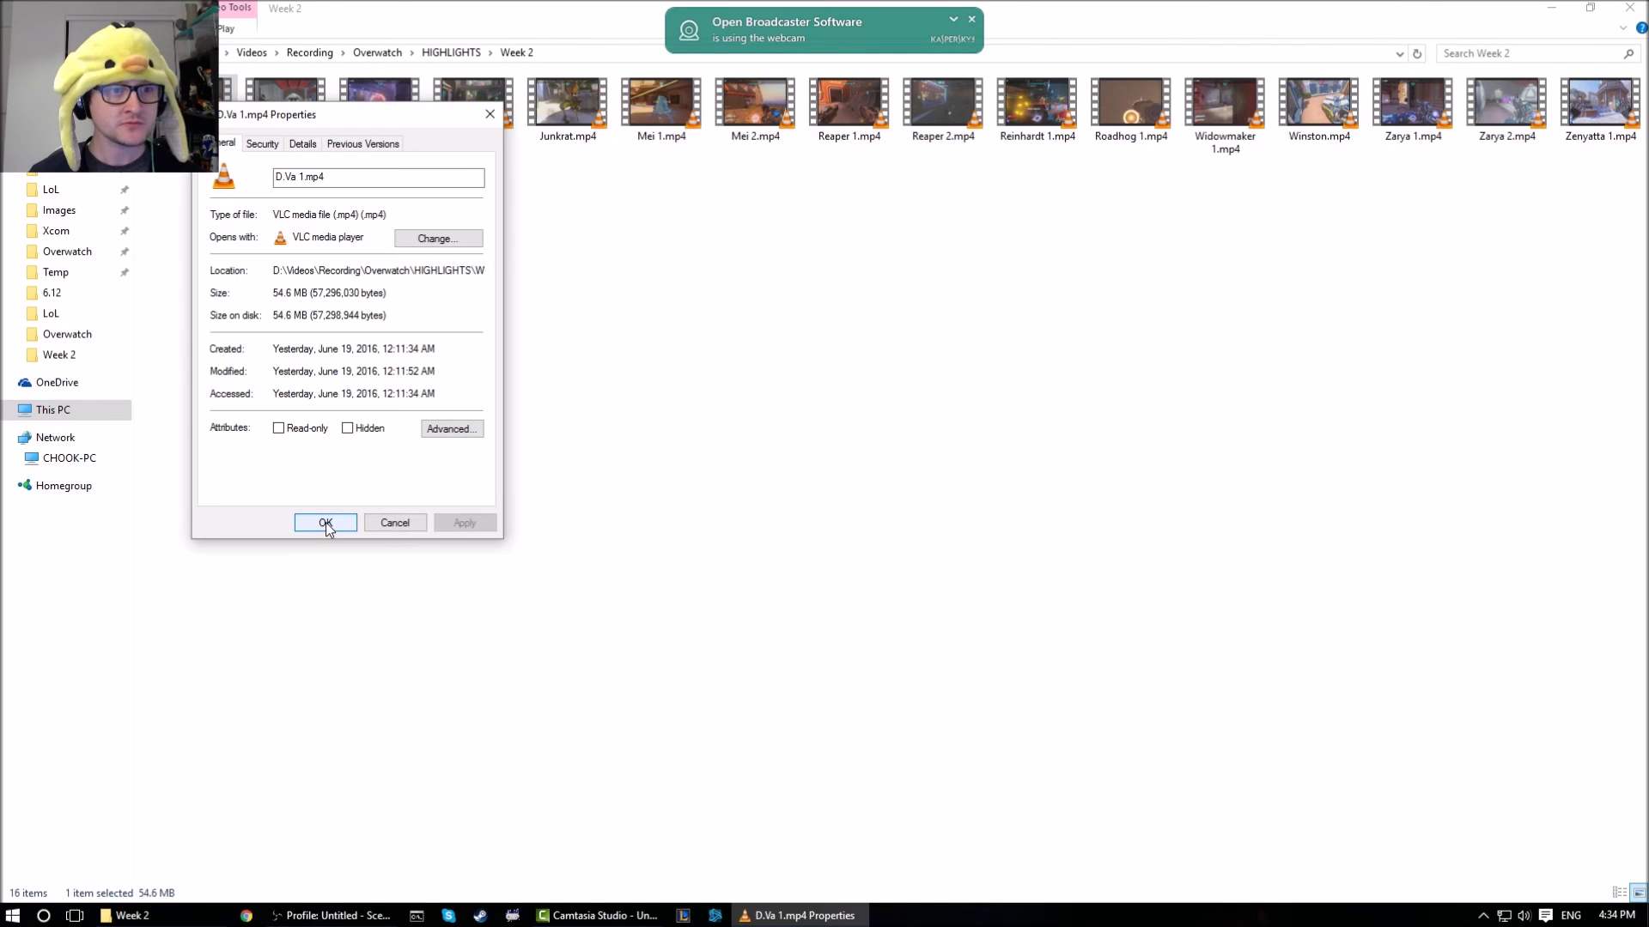
click(326, 520)
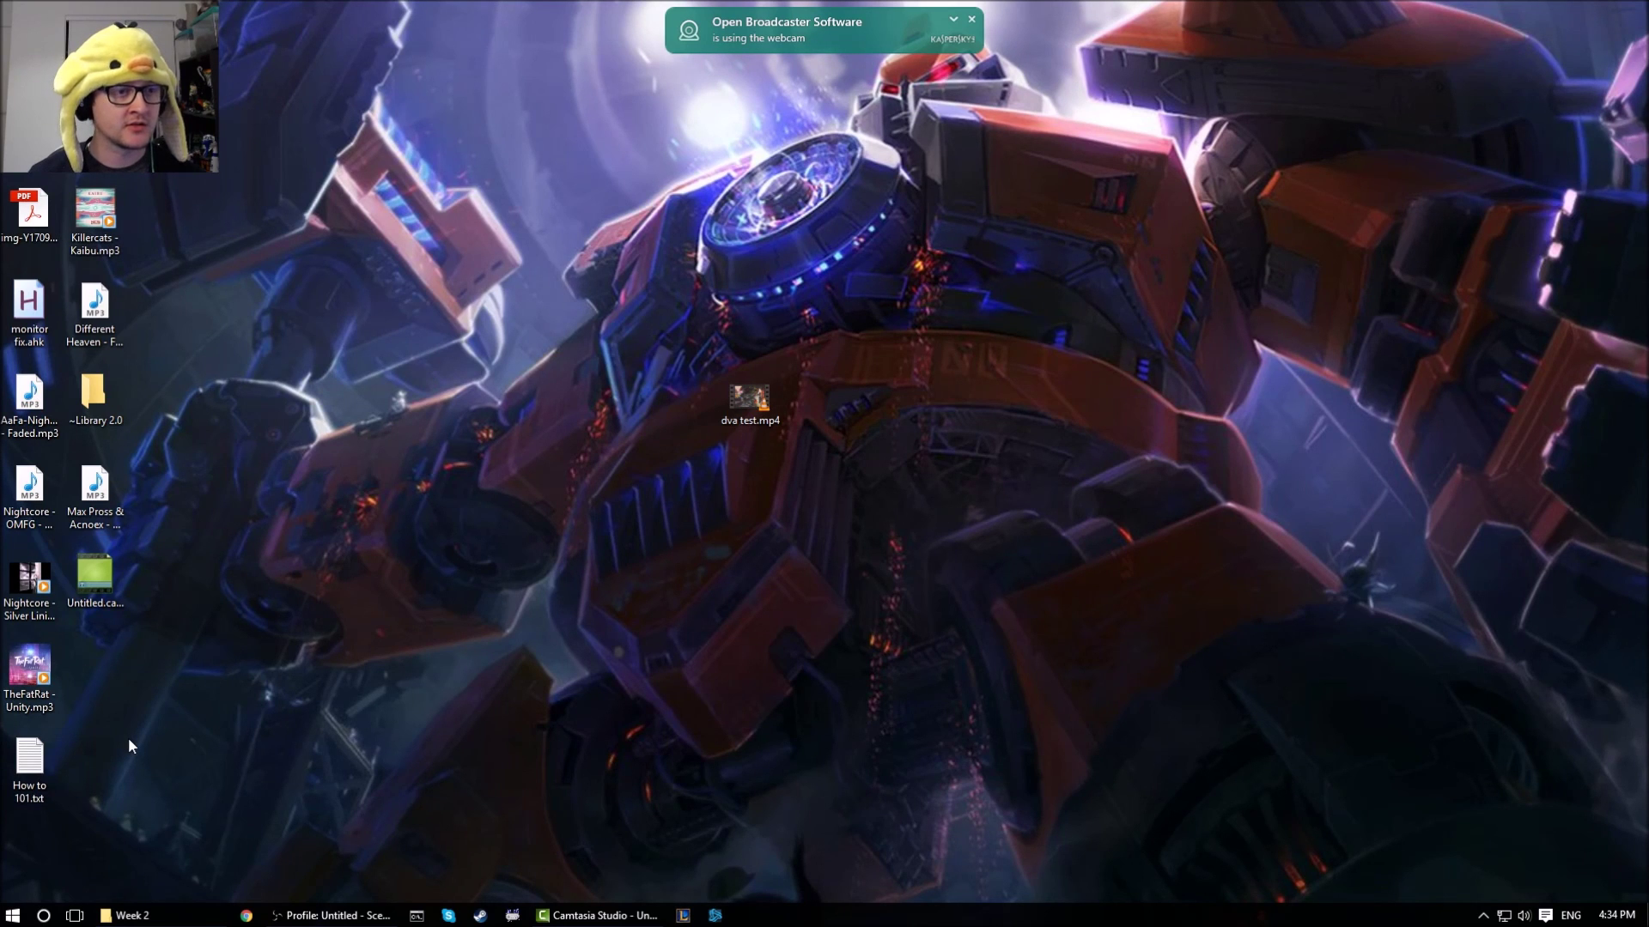
Check the file size and the video details of the exported dva test.mp4 on the Desktop in its properties
drag(932, 286, 768, 418)
right_click(765, 415)
click(871, 865)
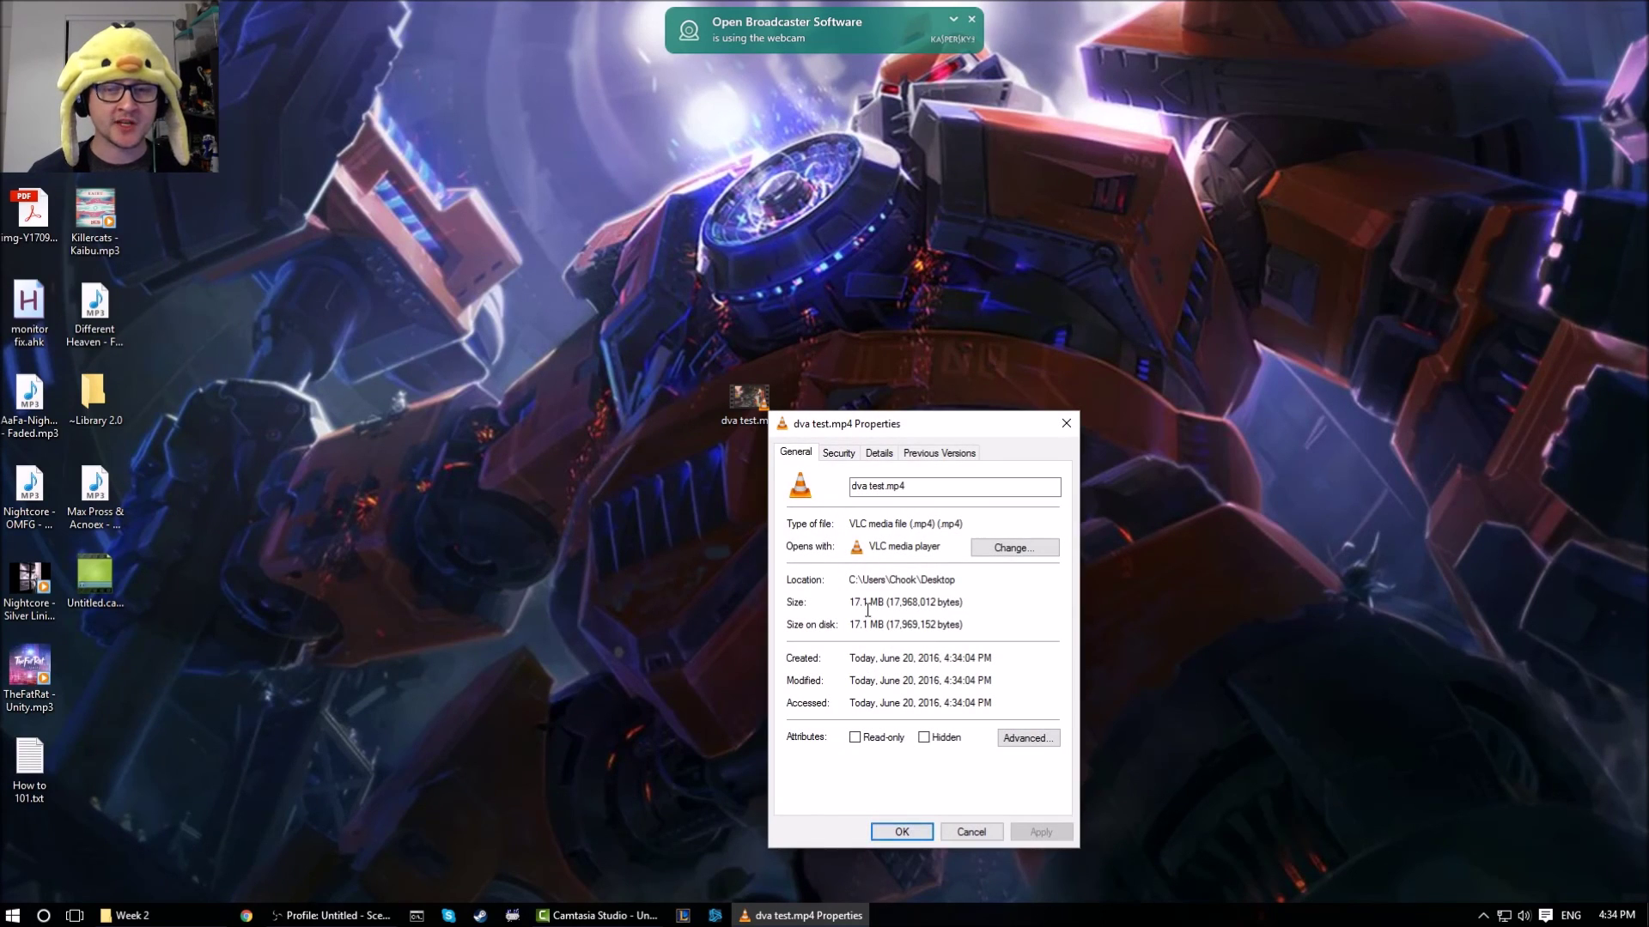
drag(884, 602, 847, 602)
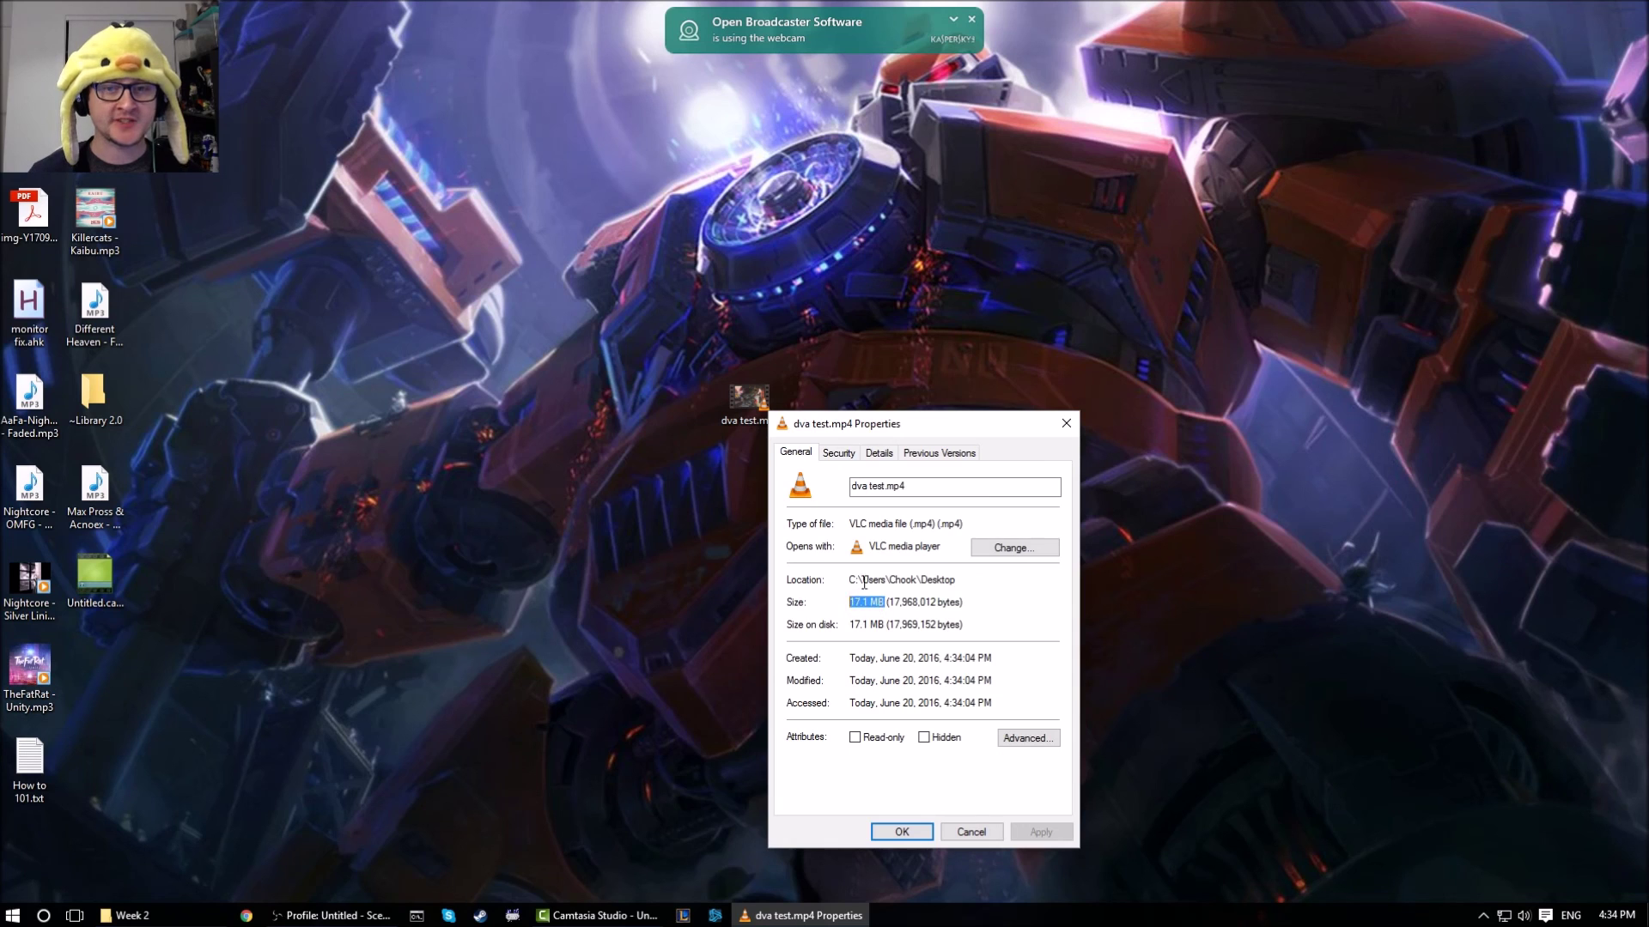
click(879, 452)
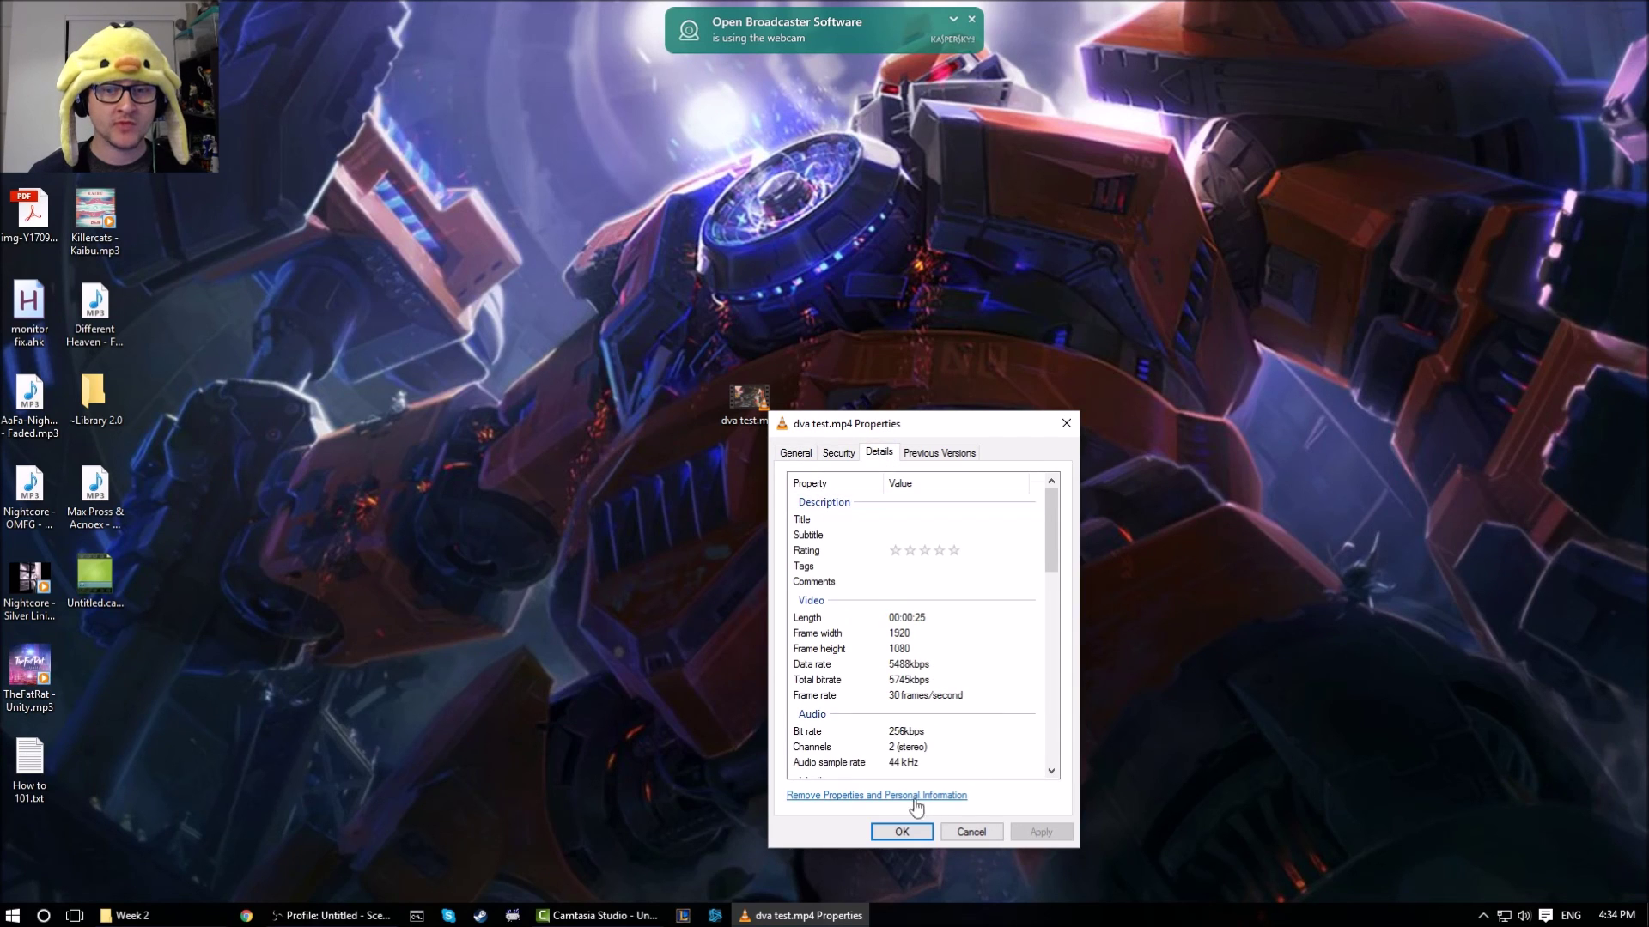
click(899, 830)
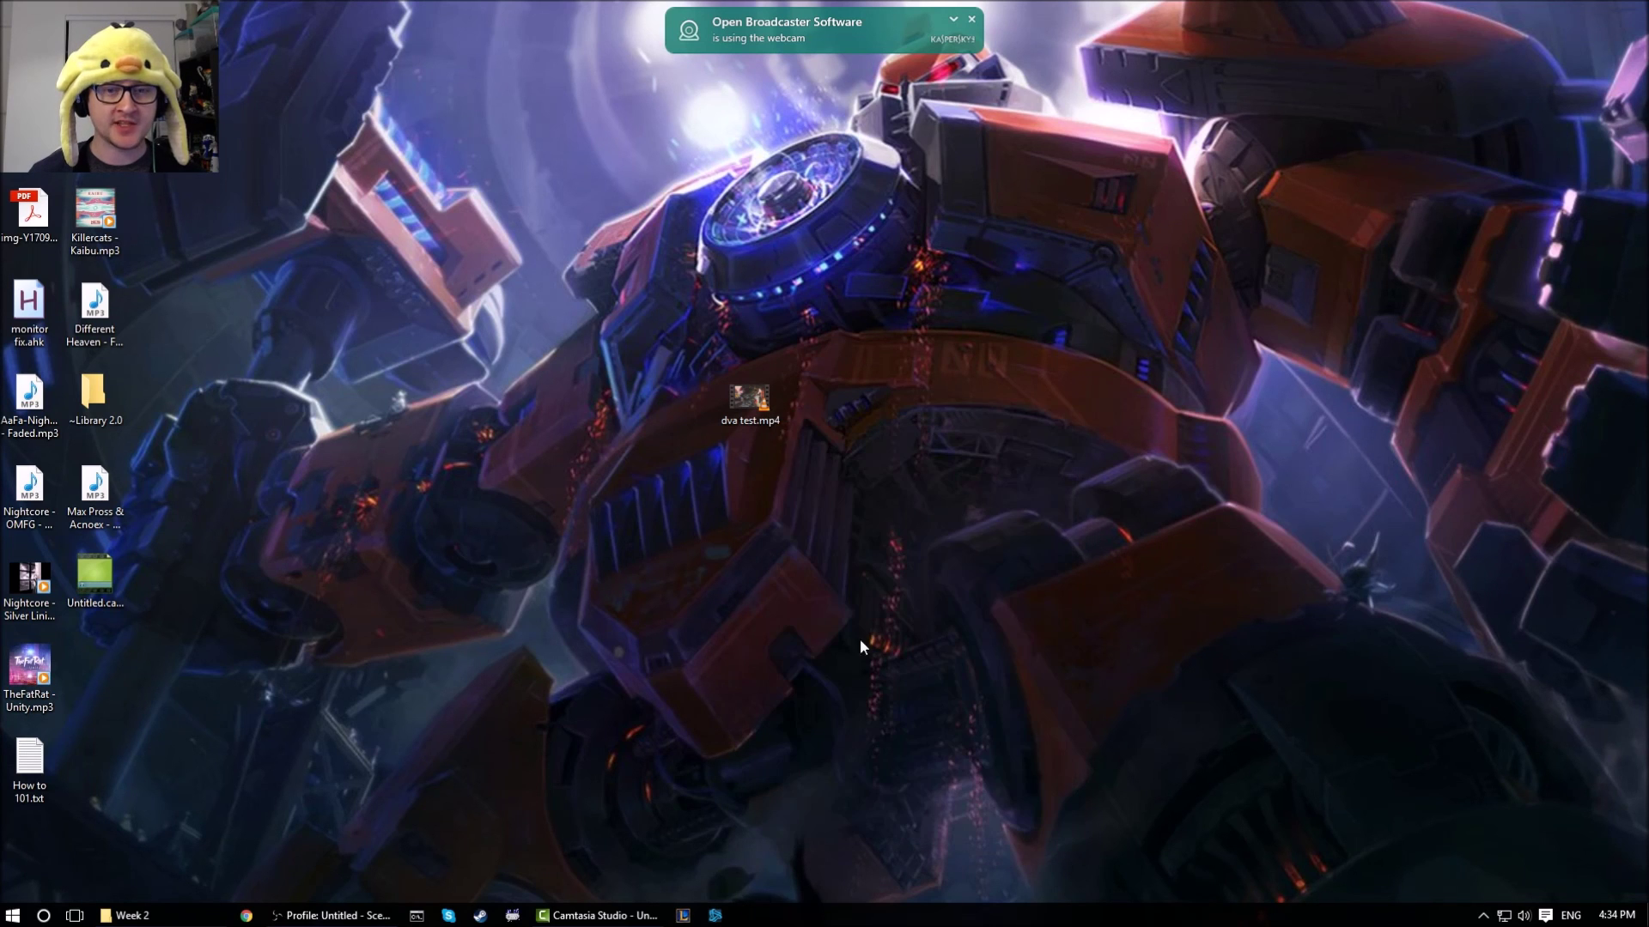
Play dva test.mp4 from the Desktop full screen to review the export, and close the player
double_click(752, 410)
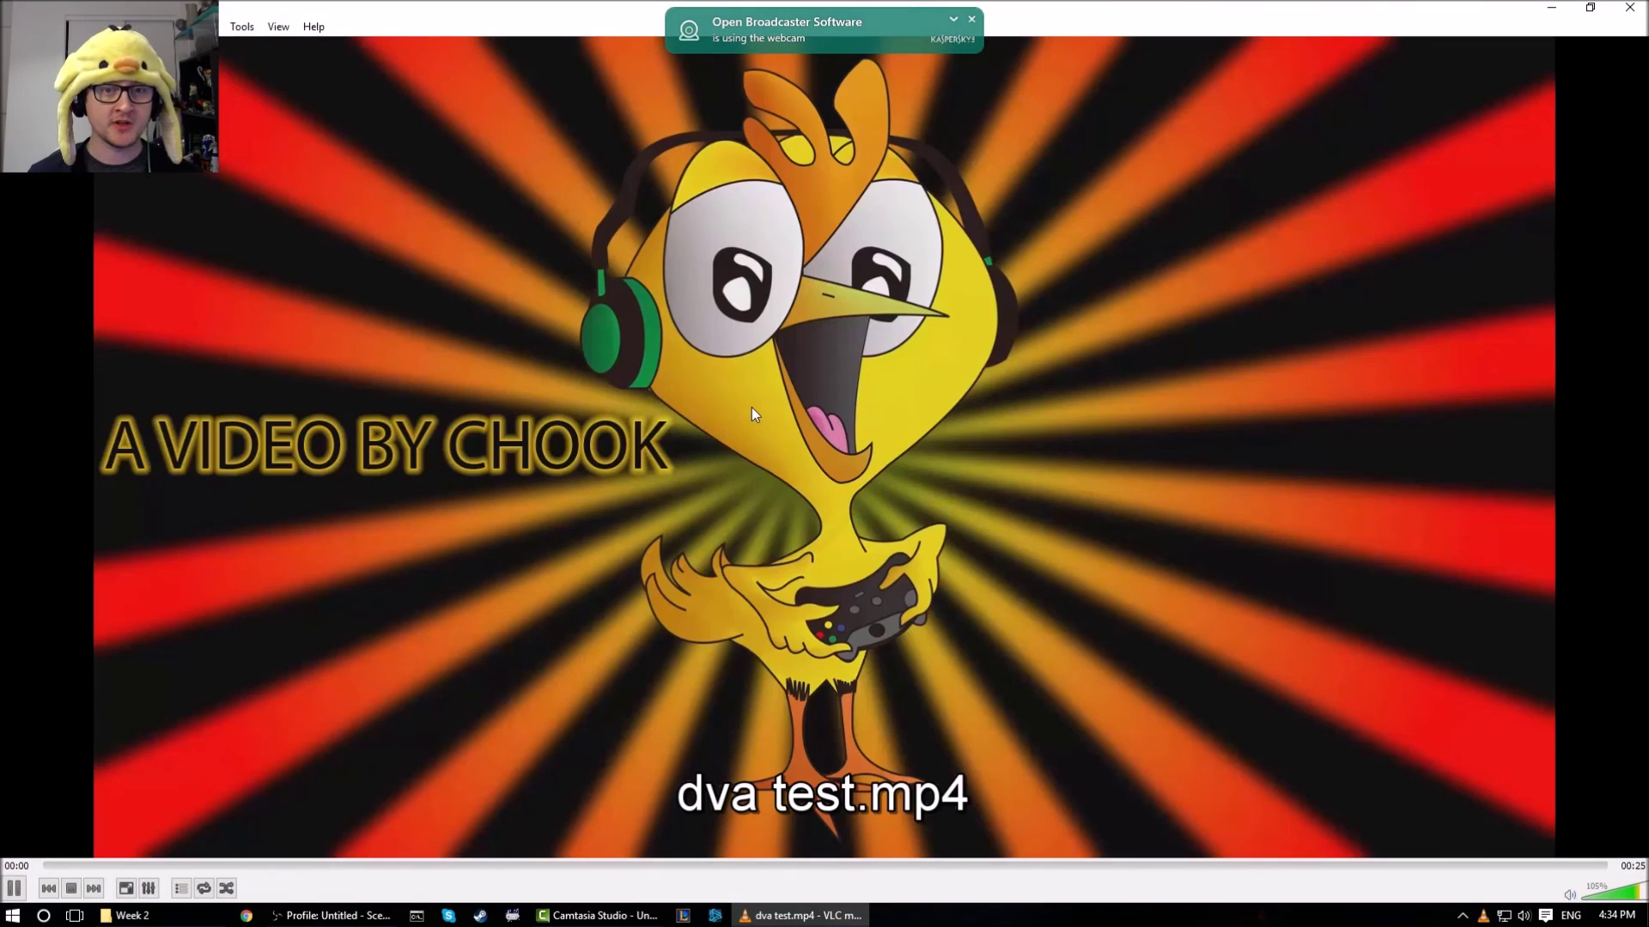
double_click(750, 407)
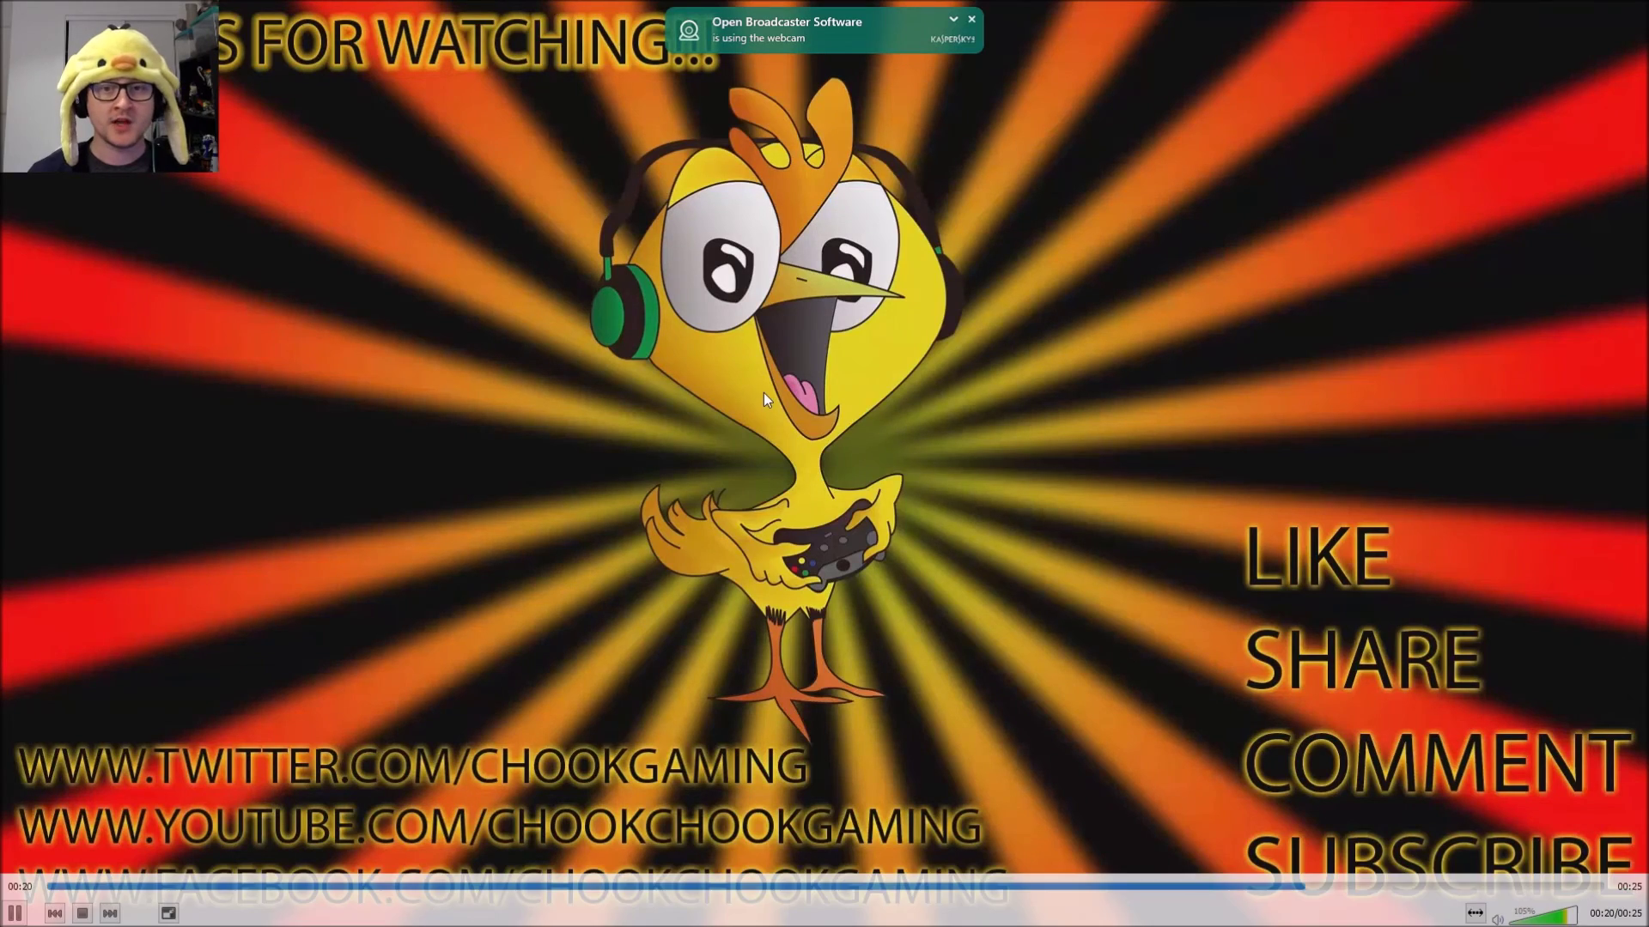
double_click(761, 393)
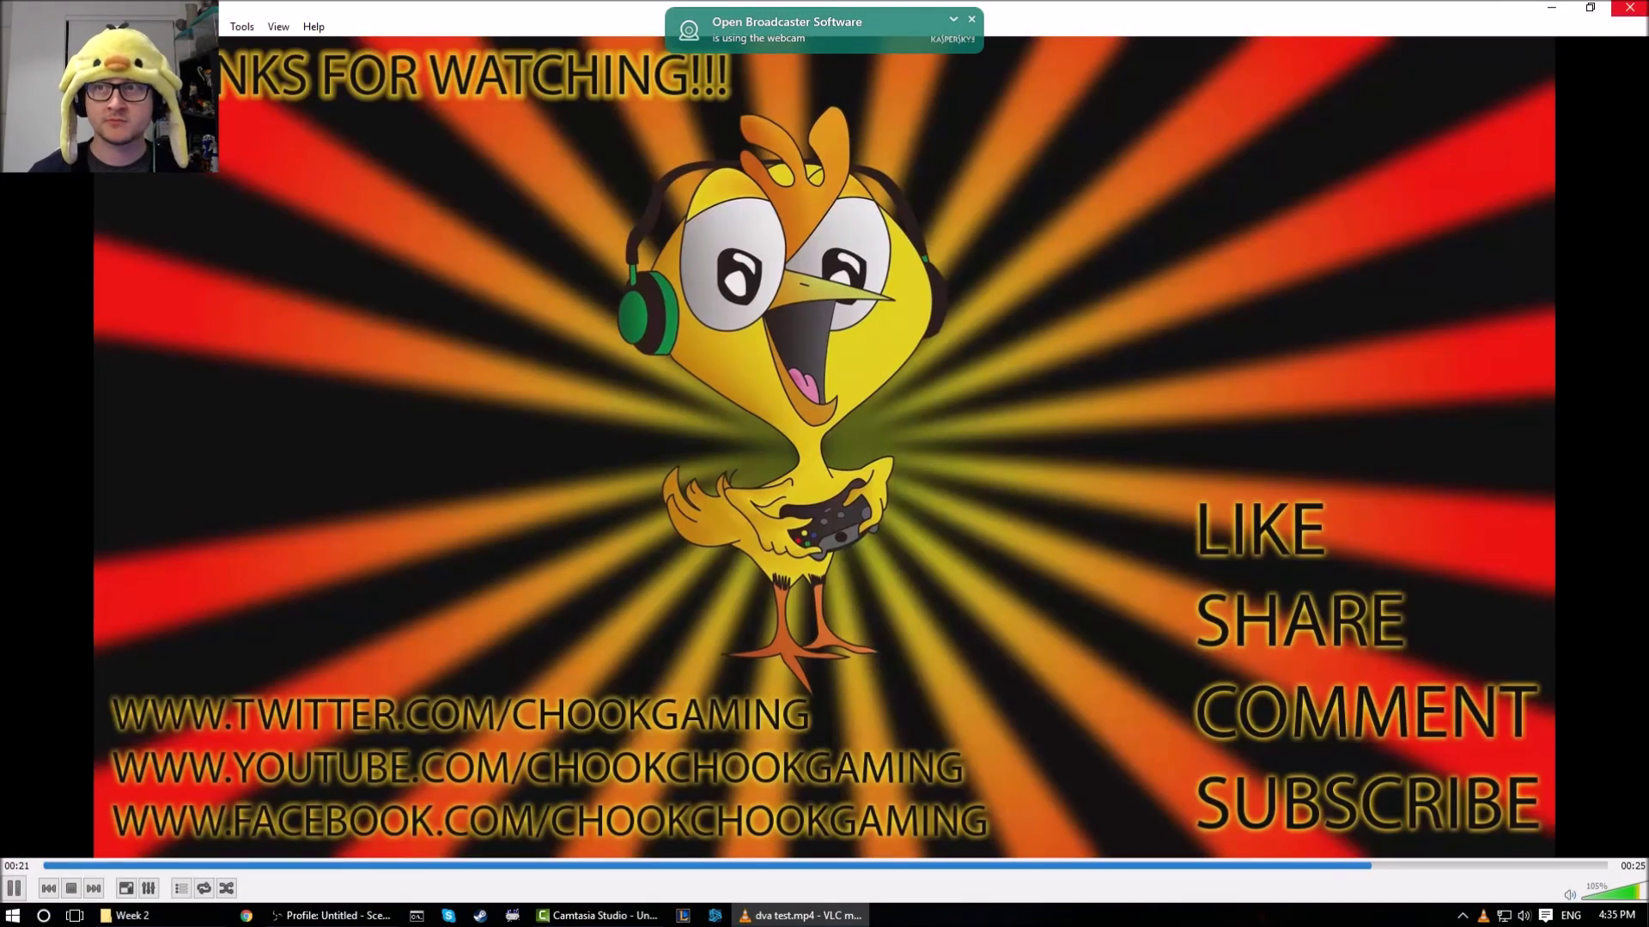
click(1631, 8)
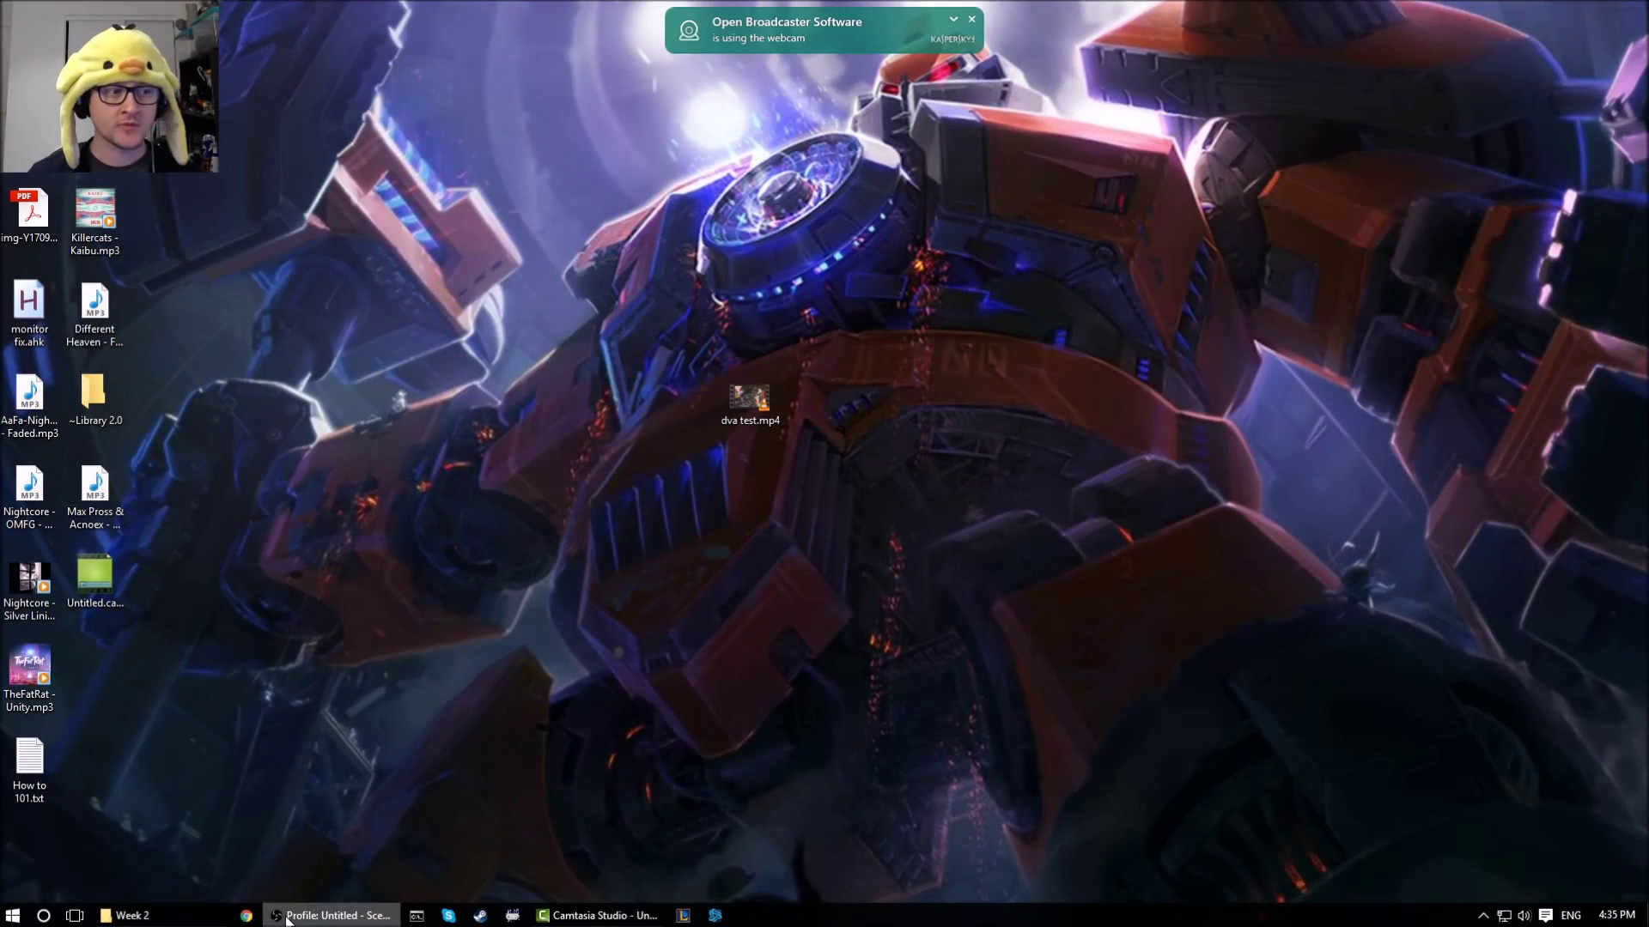
drag(1030, 257, 614, 554)
drag(1007, 225, 662, 535)
drag(1061, 280, 761, 529)
click(760, 529)
Switch to Google Chrome and open the chookchookgaming YouTube channel page
click(247, 915)
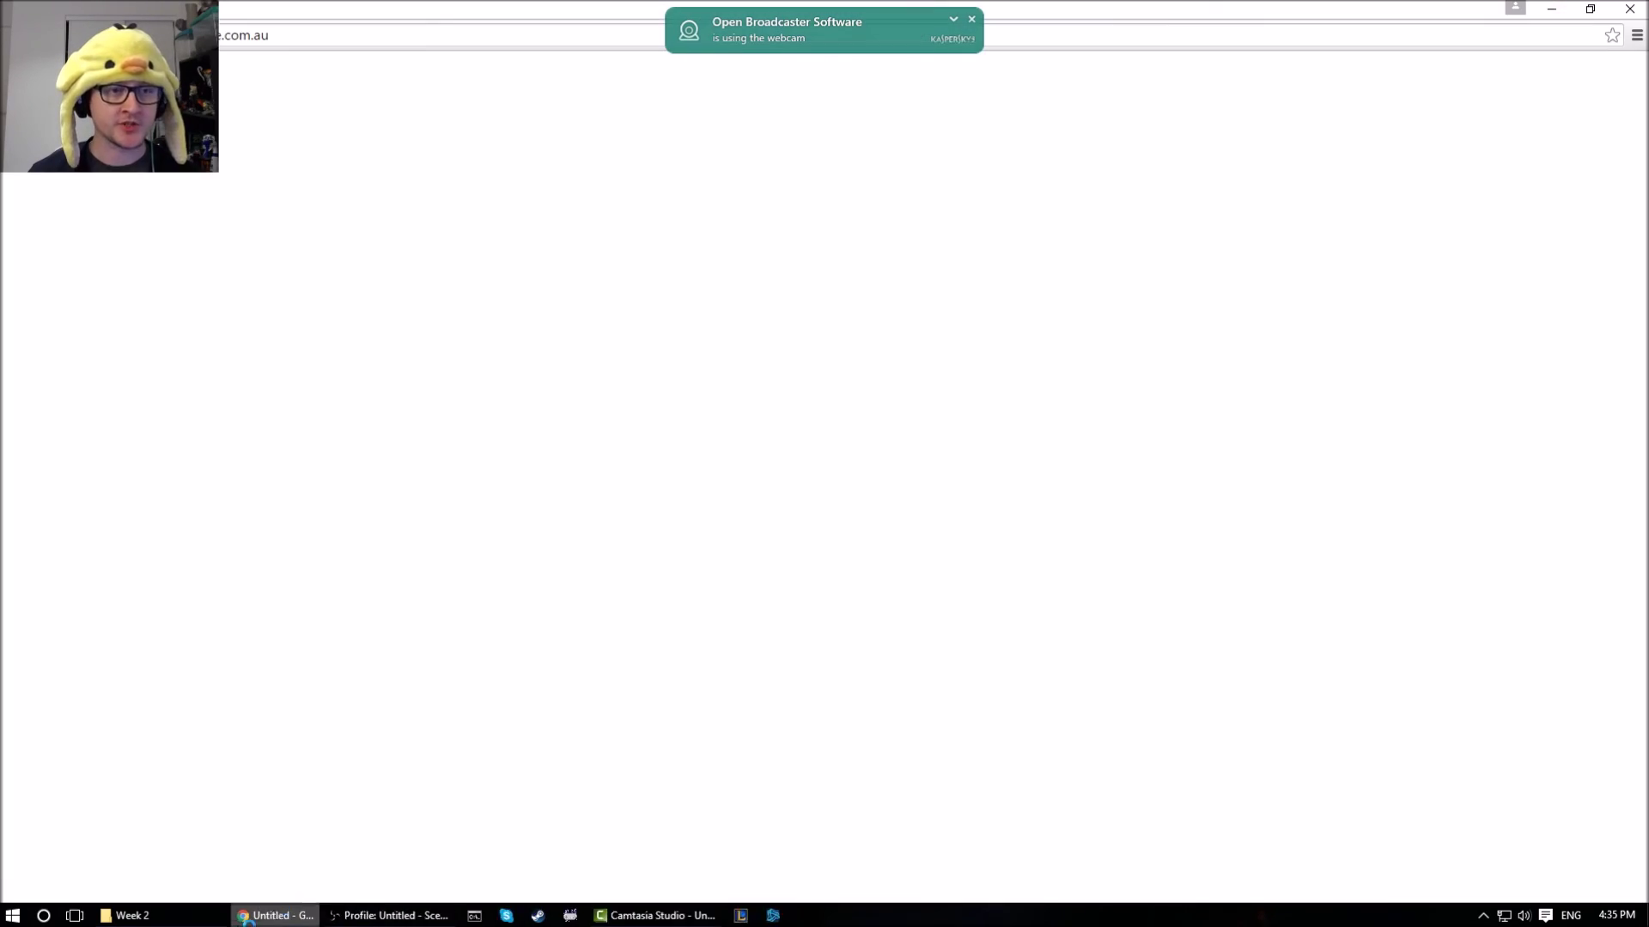
key(ctrl+v)
key(Return)
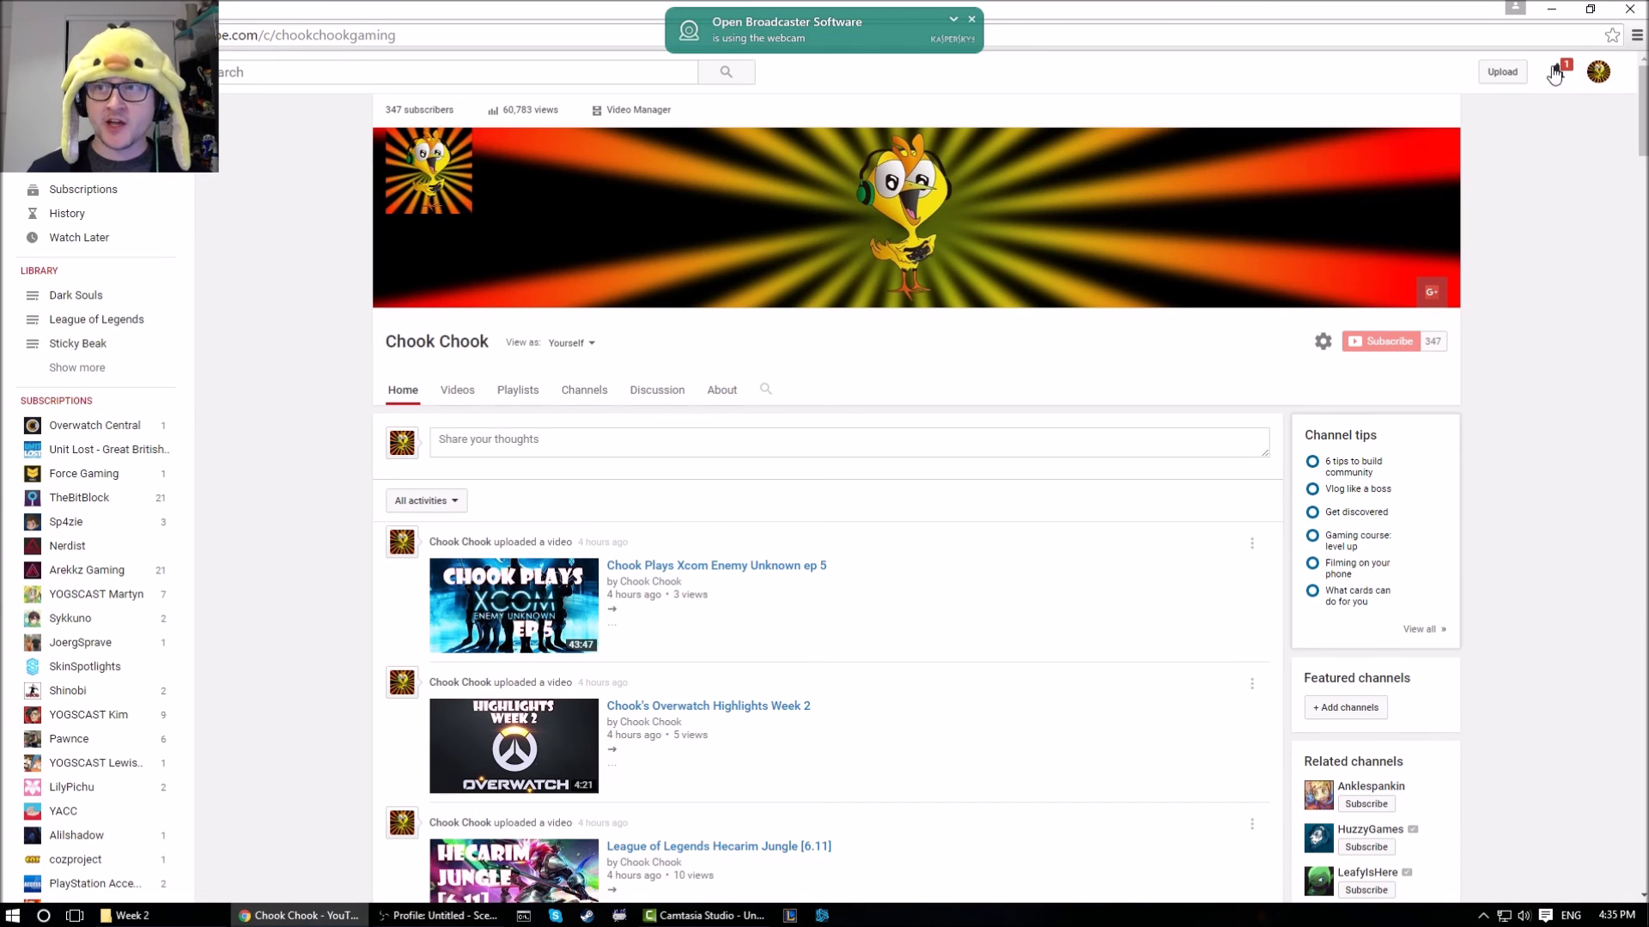
Start a public YouTube upload of dva test.mp4 from the Desktop
click(1498, 72)
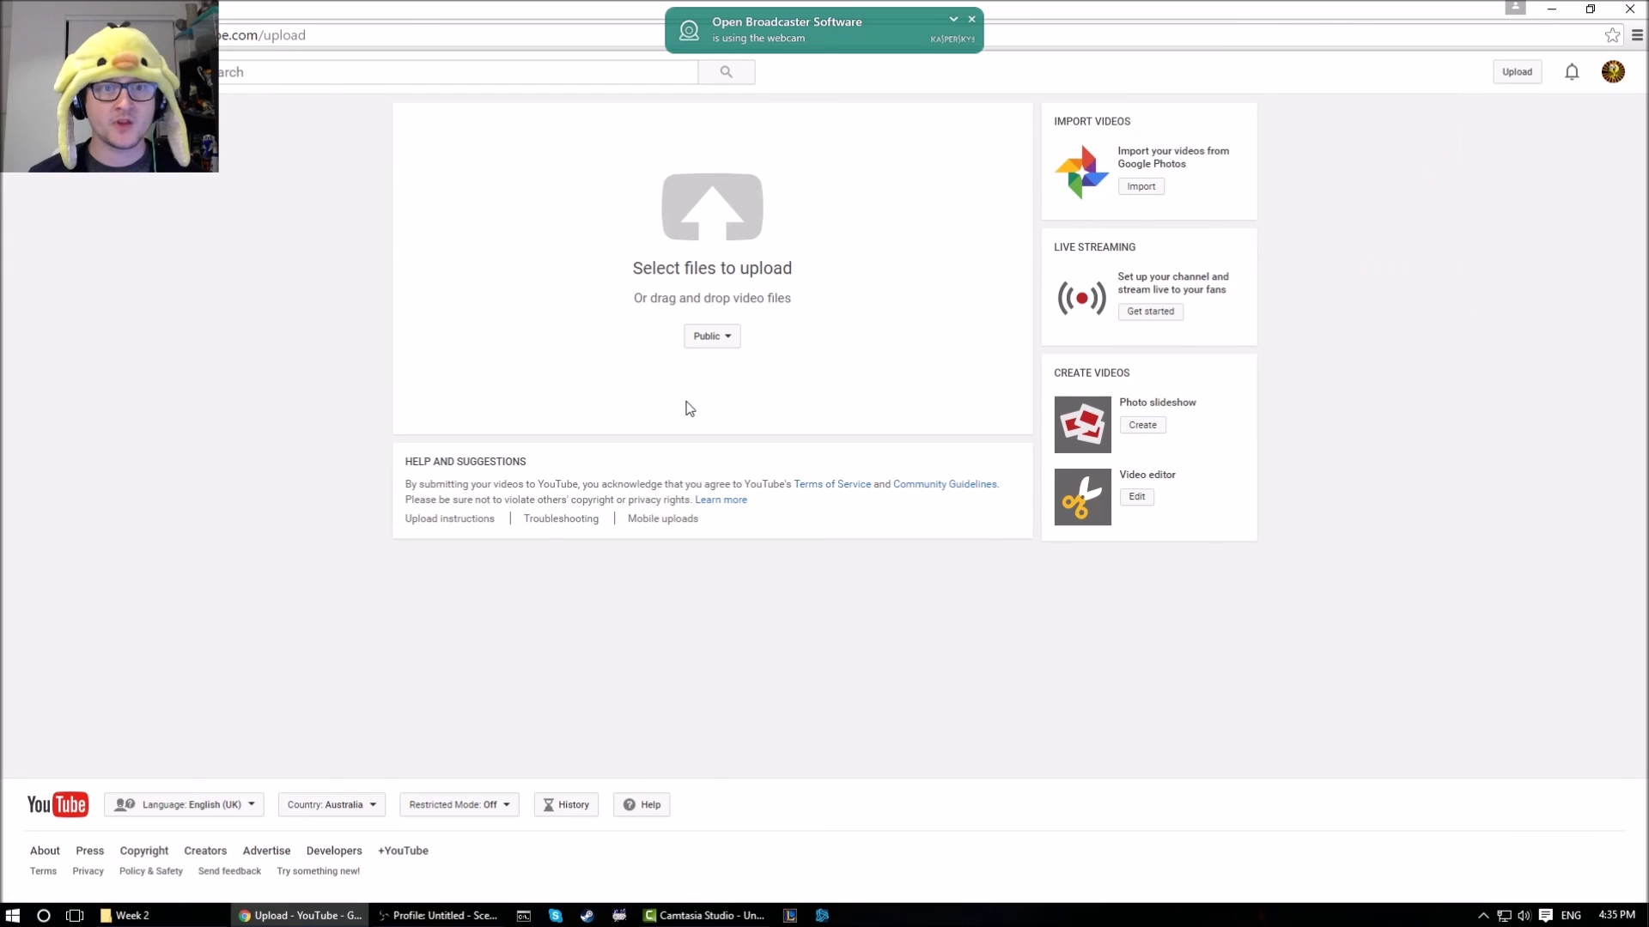
click(684, 273)
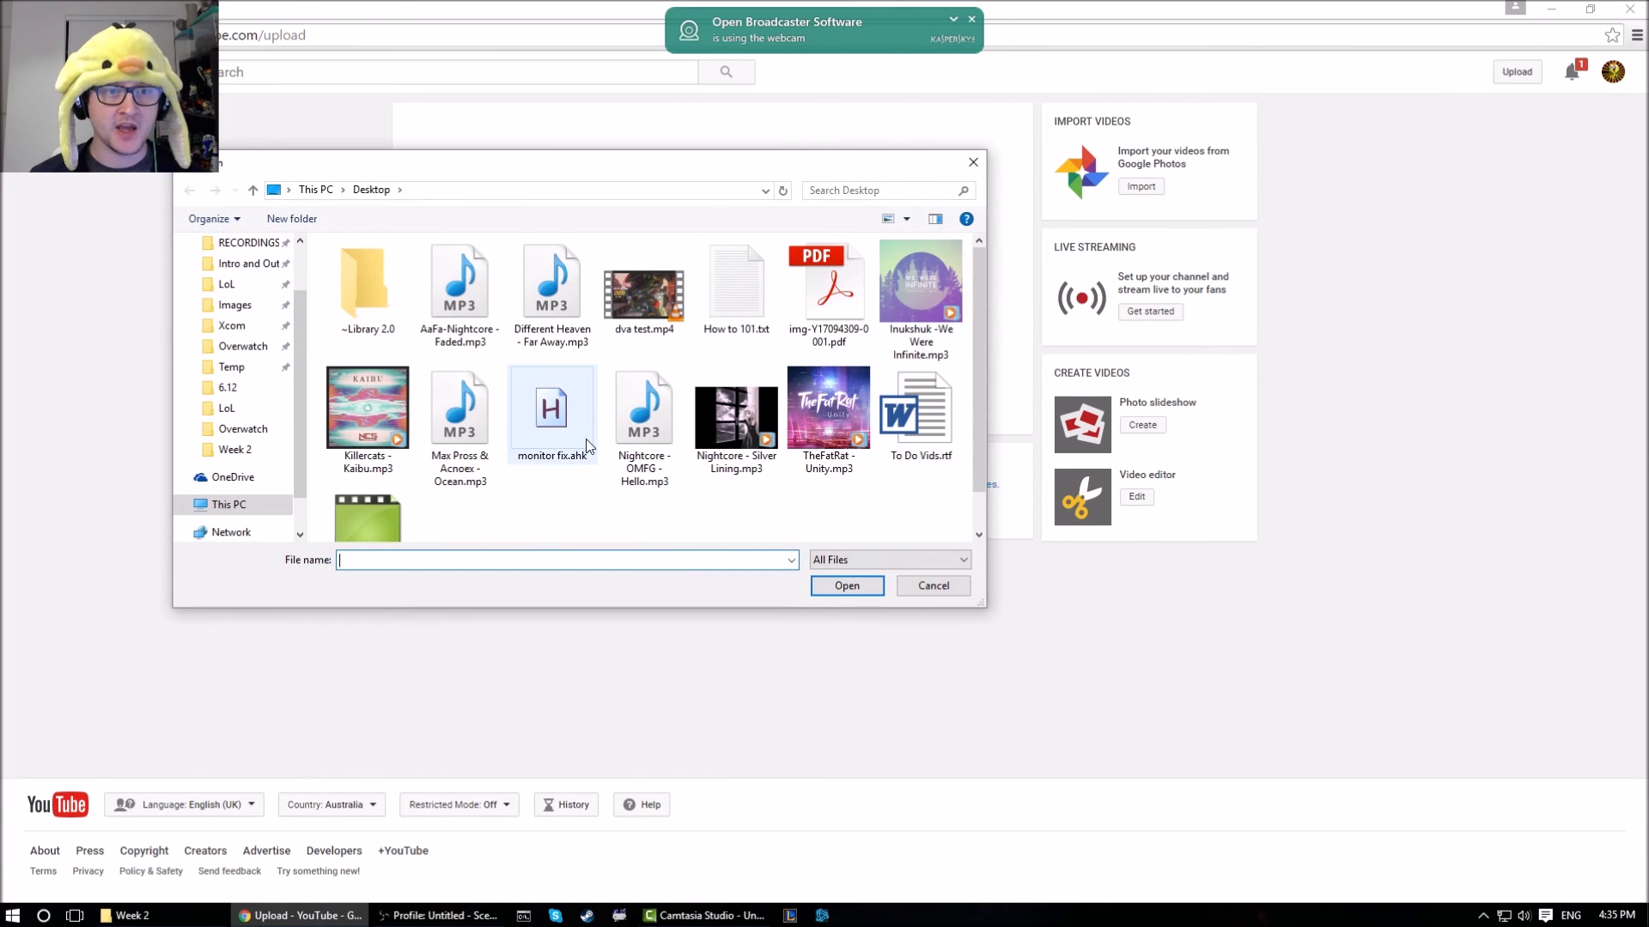
scroll(744, 486, down, 1)
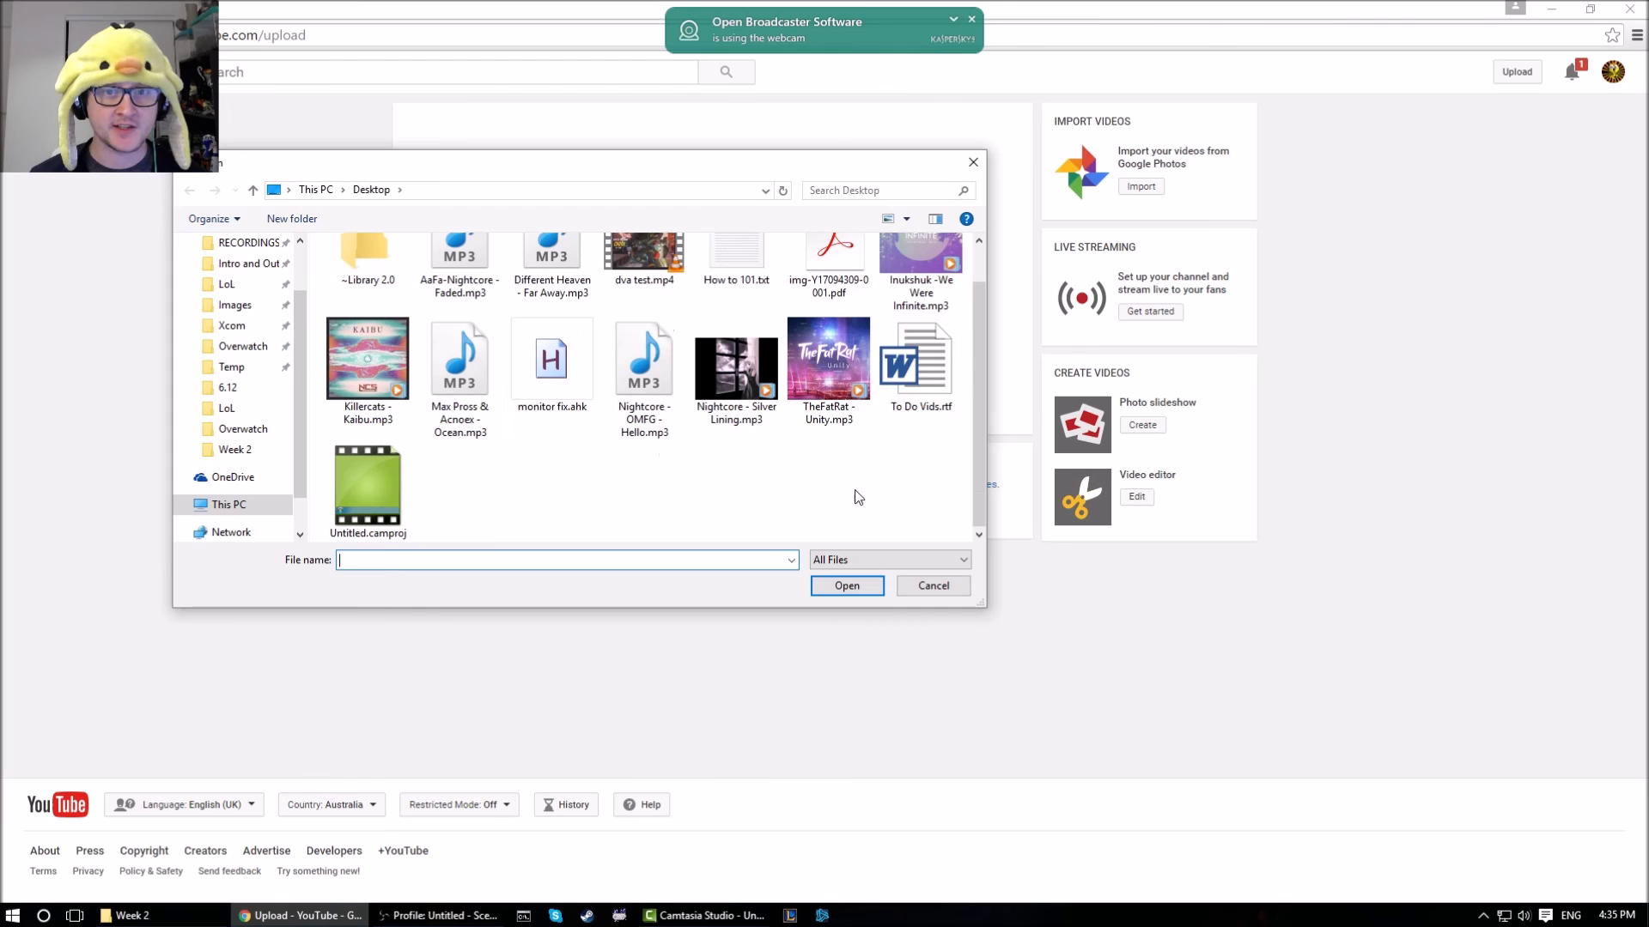
double_click(640, 283)
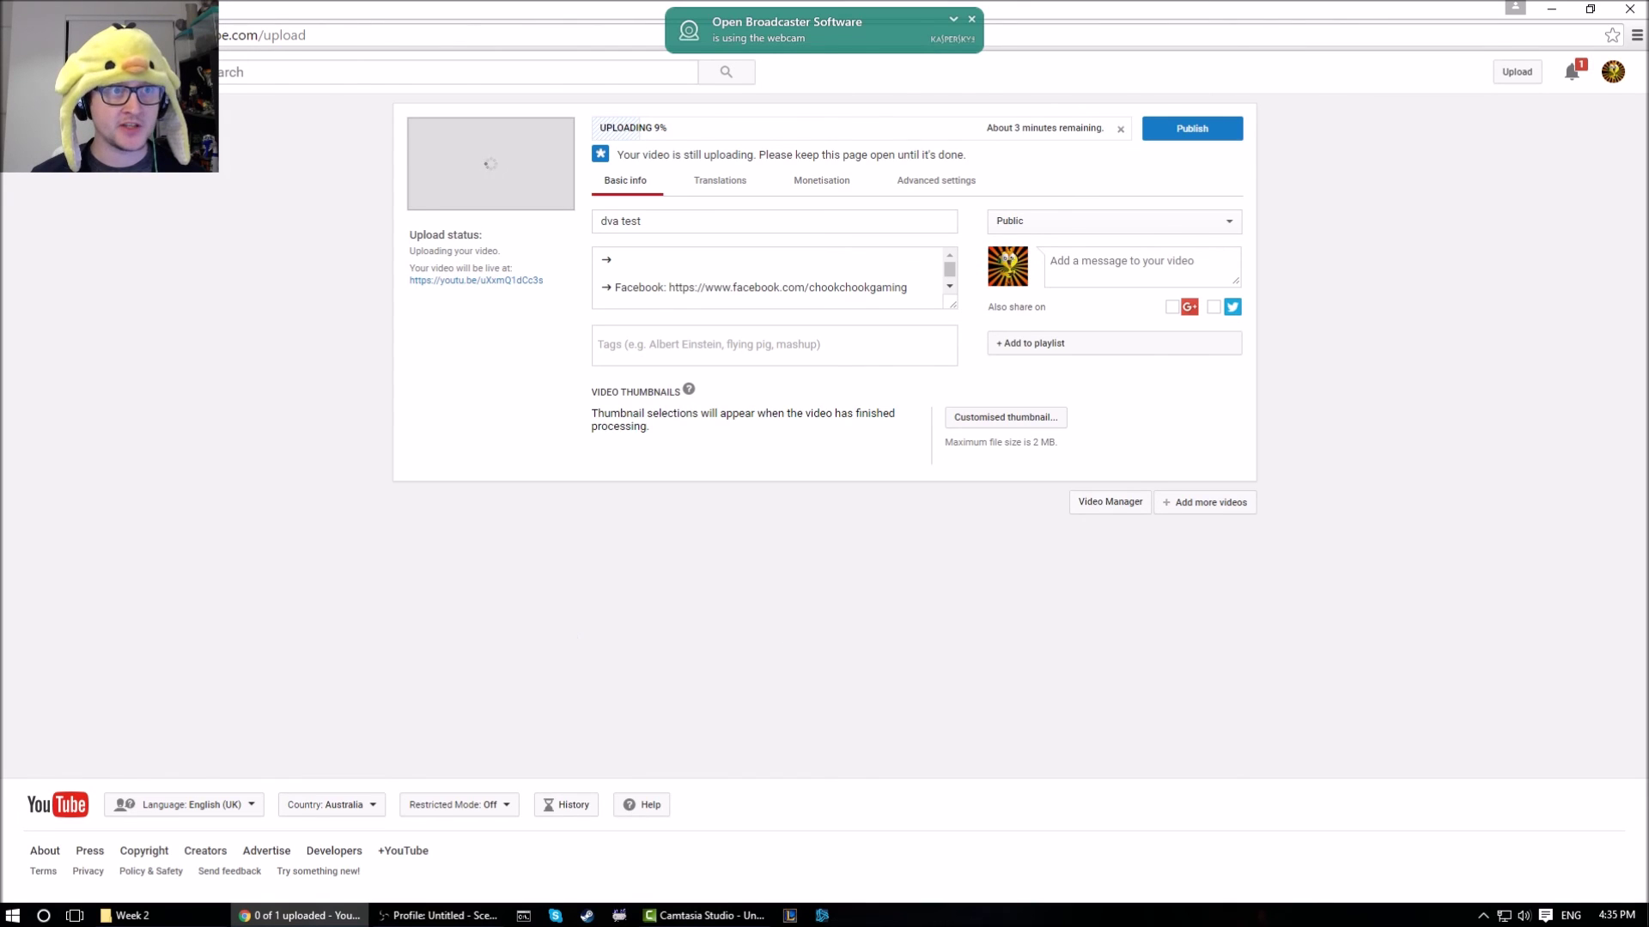
key(ctrl+t)
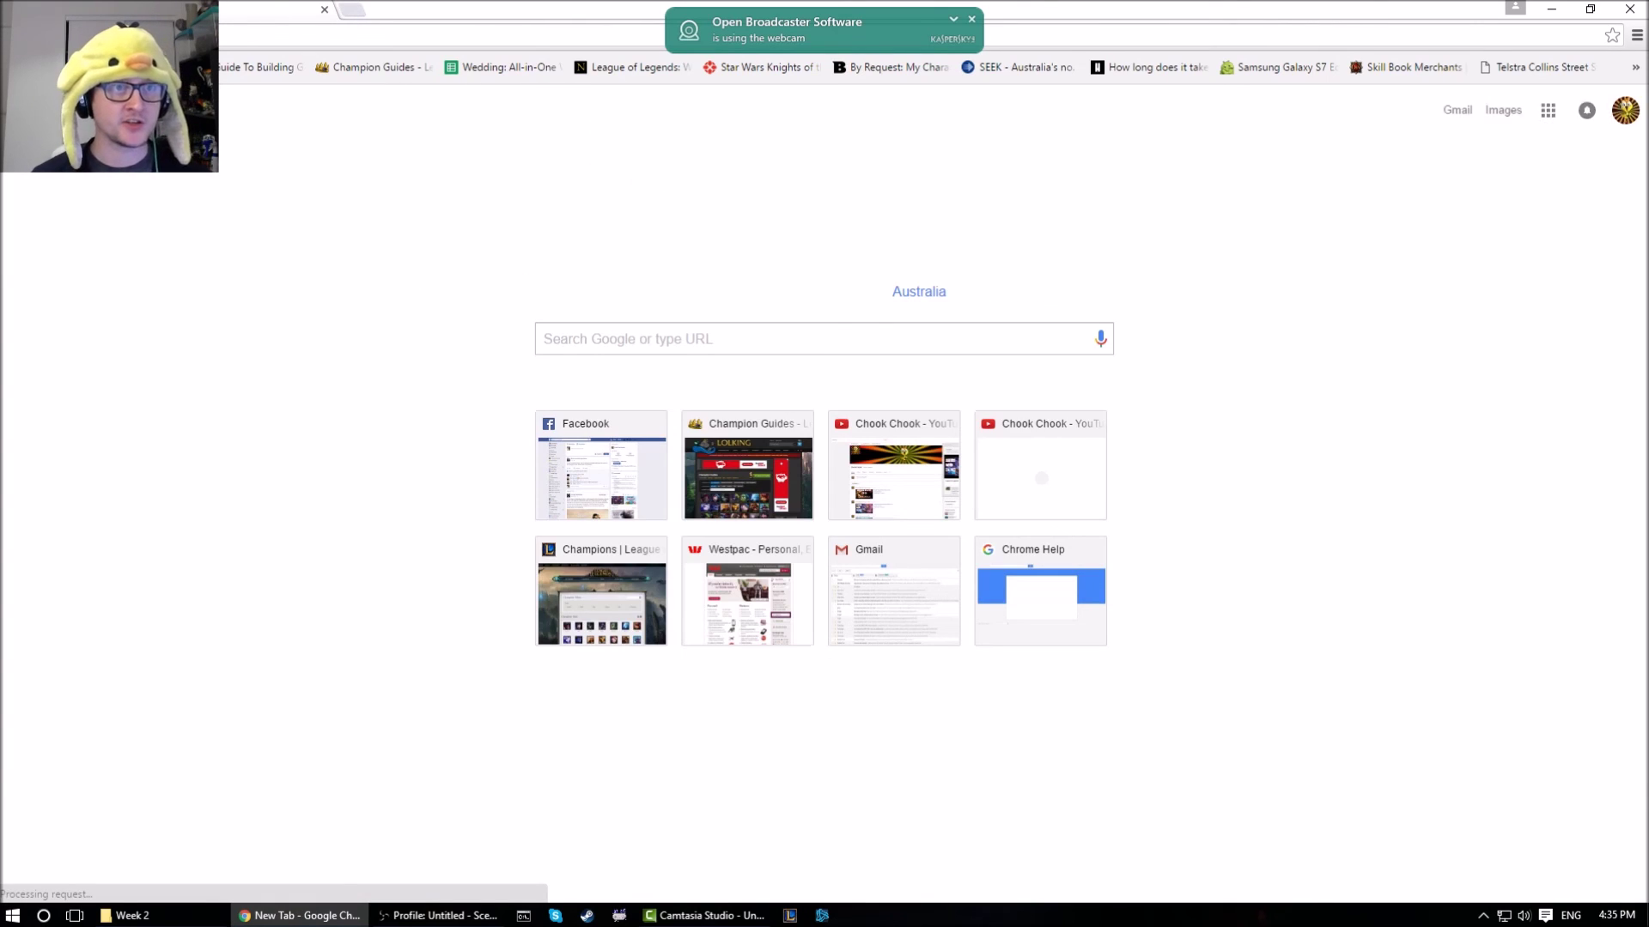
click(324, 10)
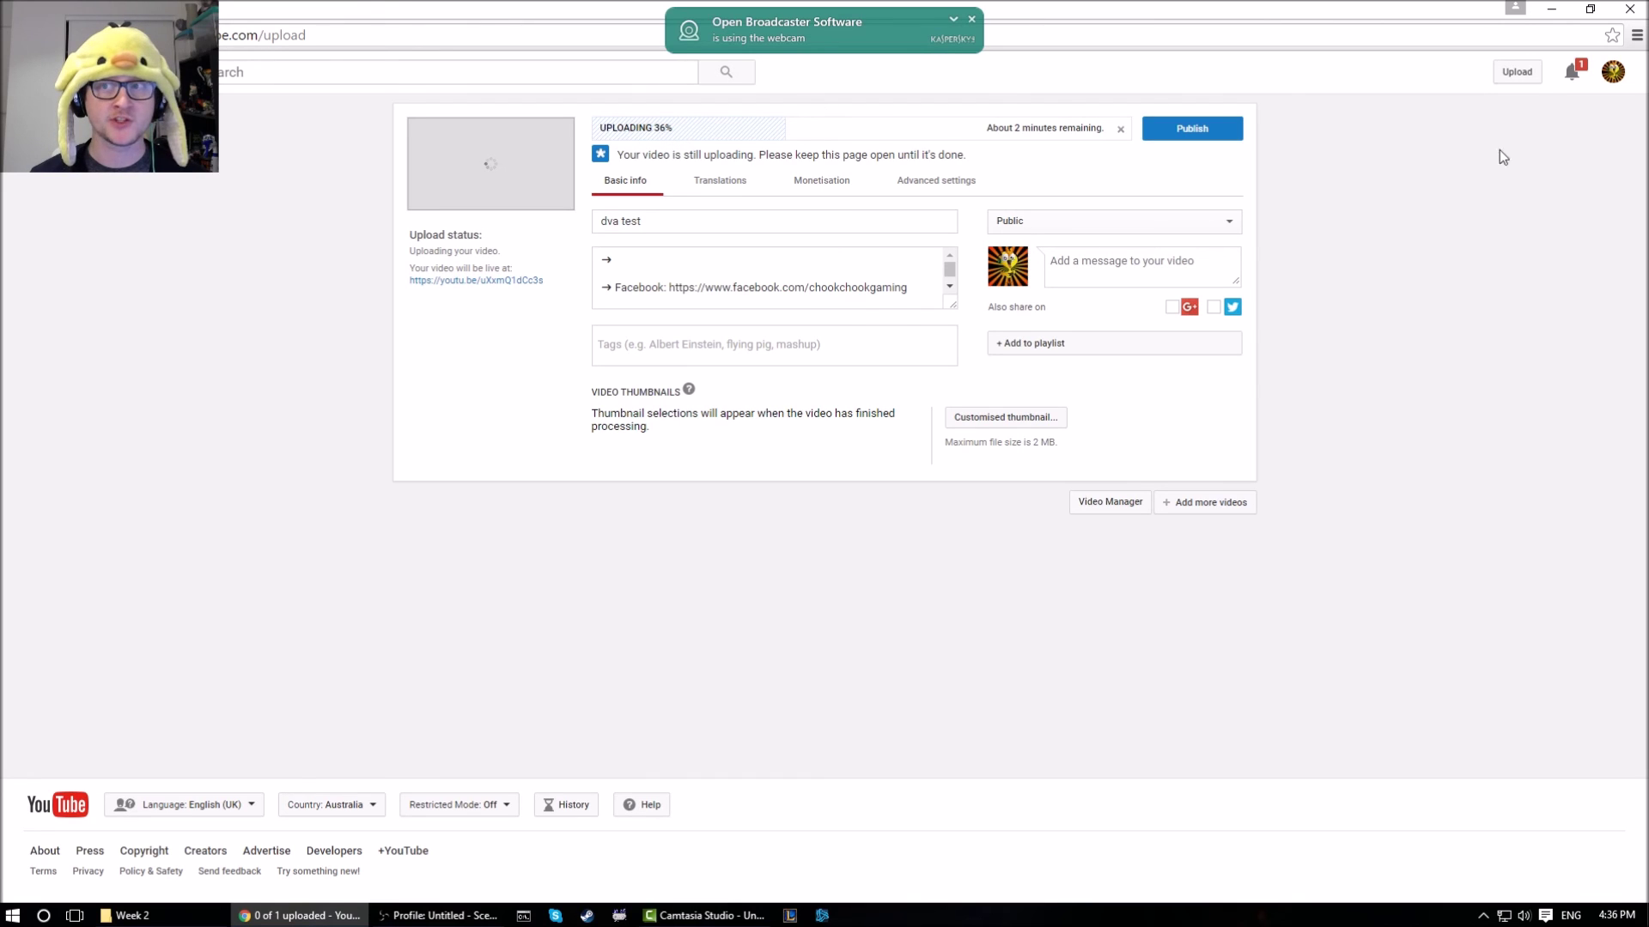
click(1630, 9)
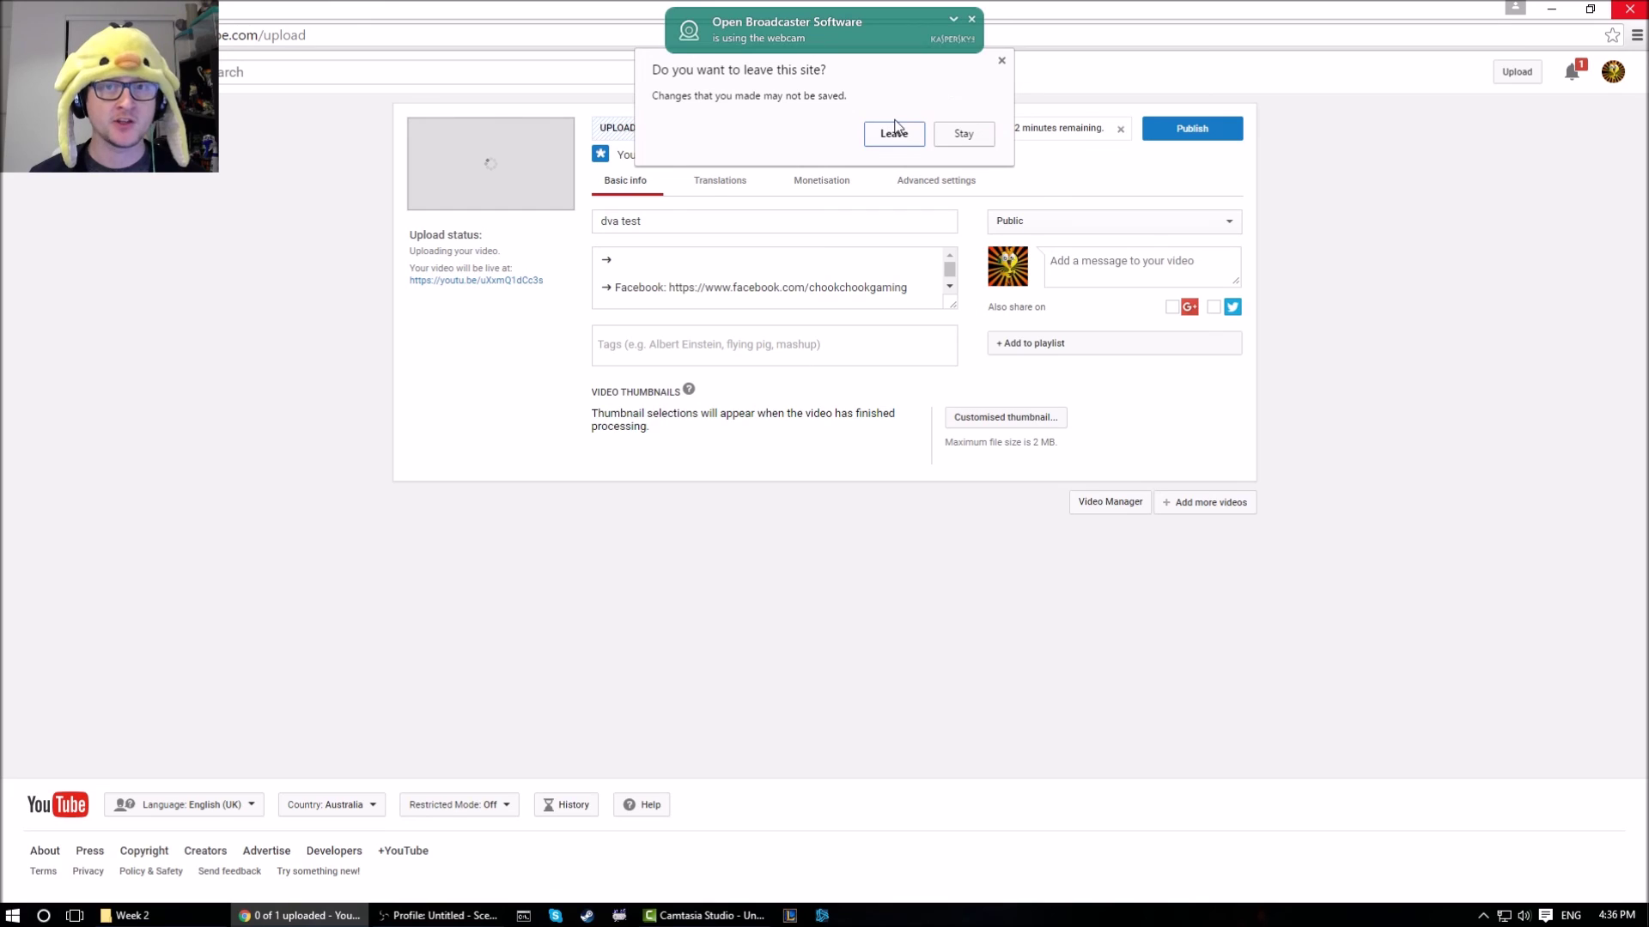
click(963, 135)
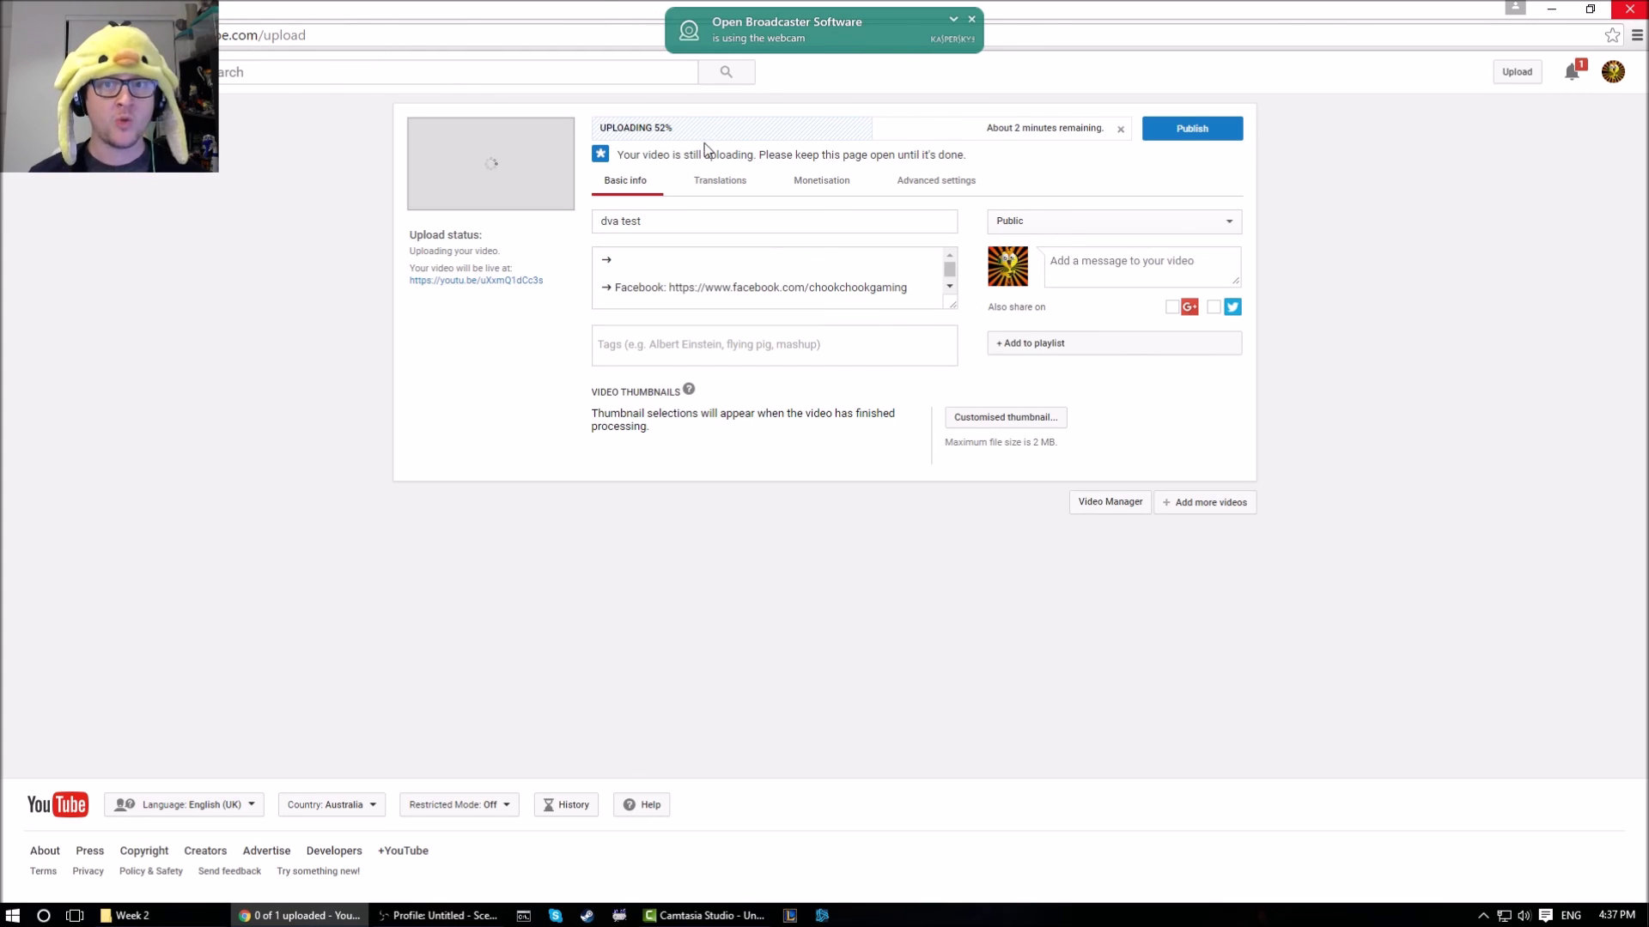
Switch to Camtasia Studio and try to import the music file Killercats - Kaibu.mp3 from the Desktop
click(684, 917)
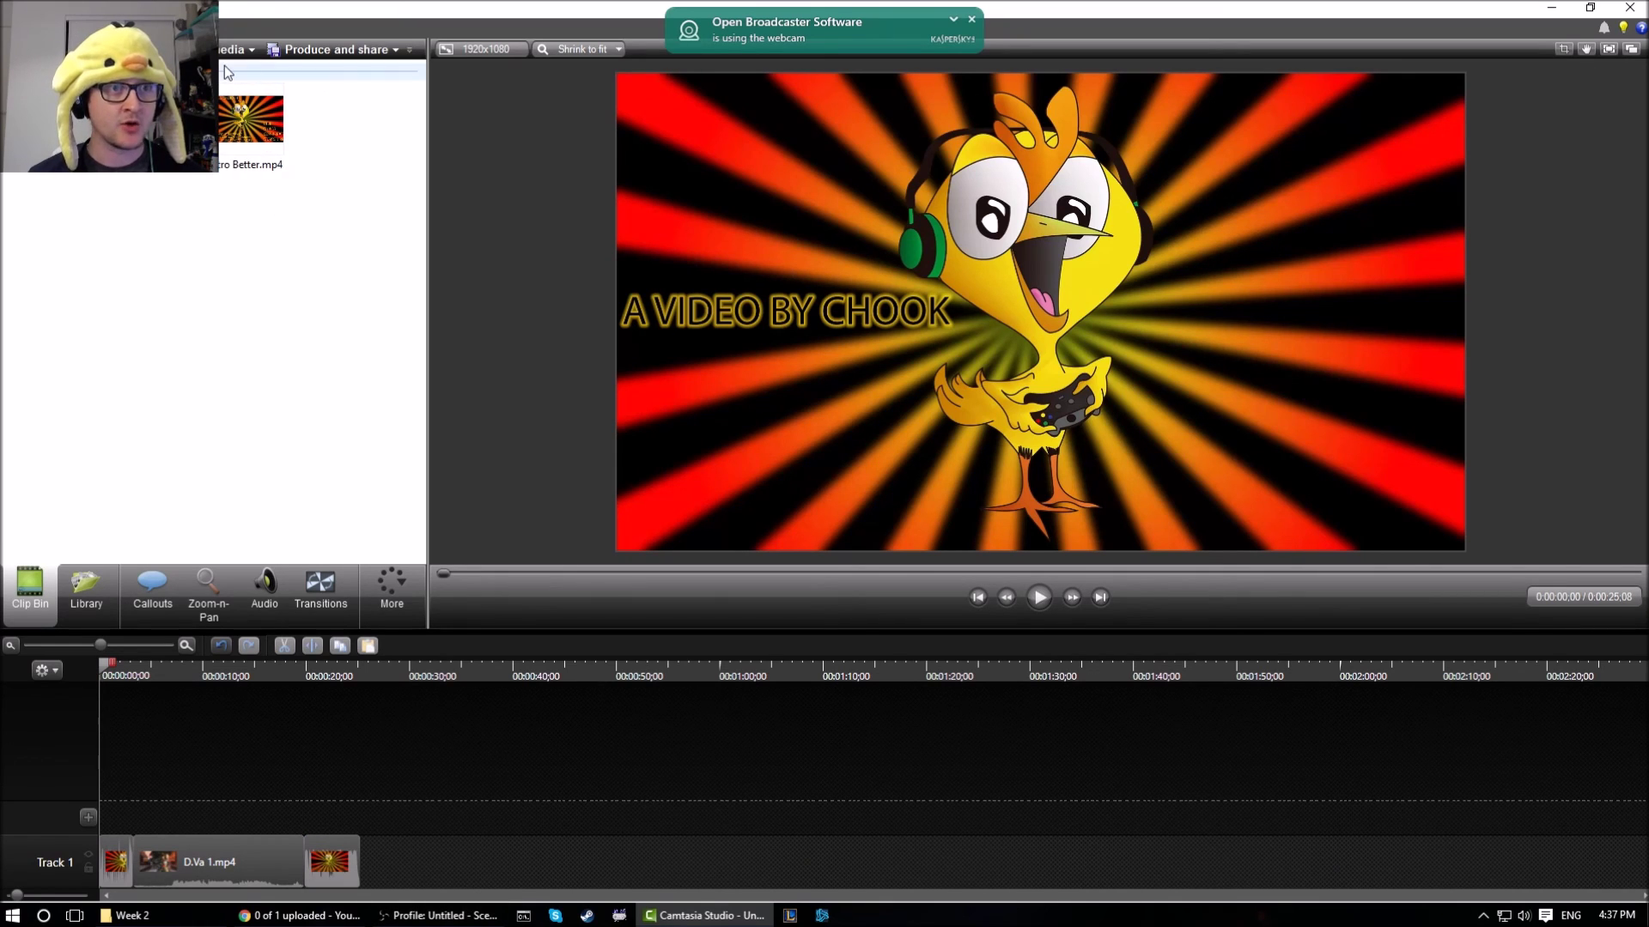
key(ctrl+i)
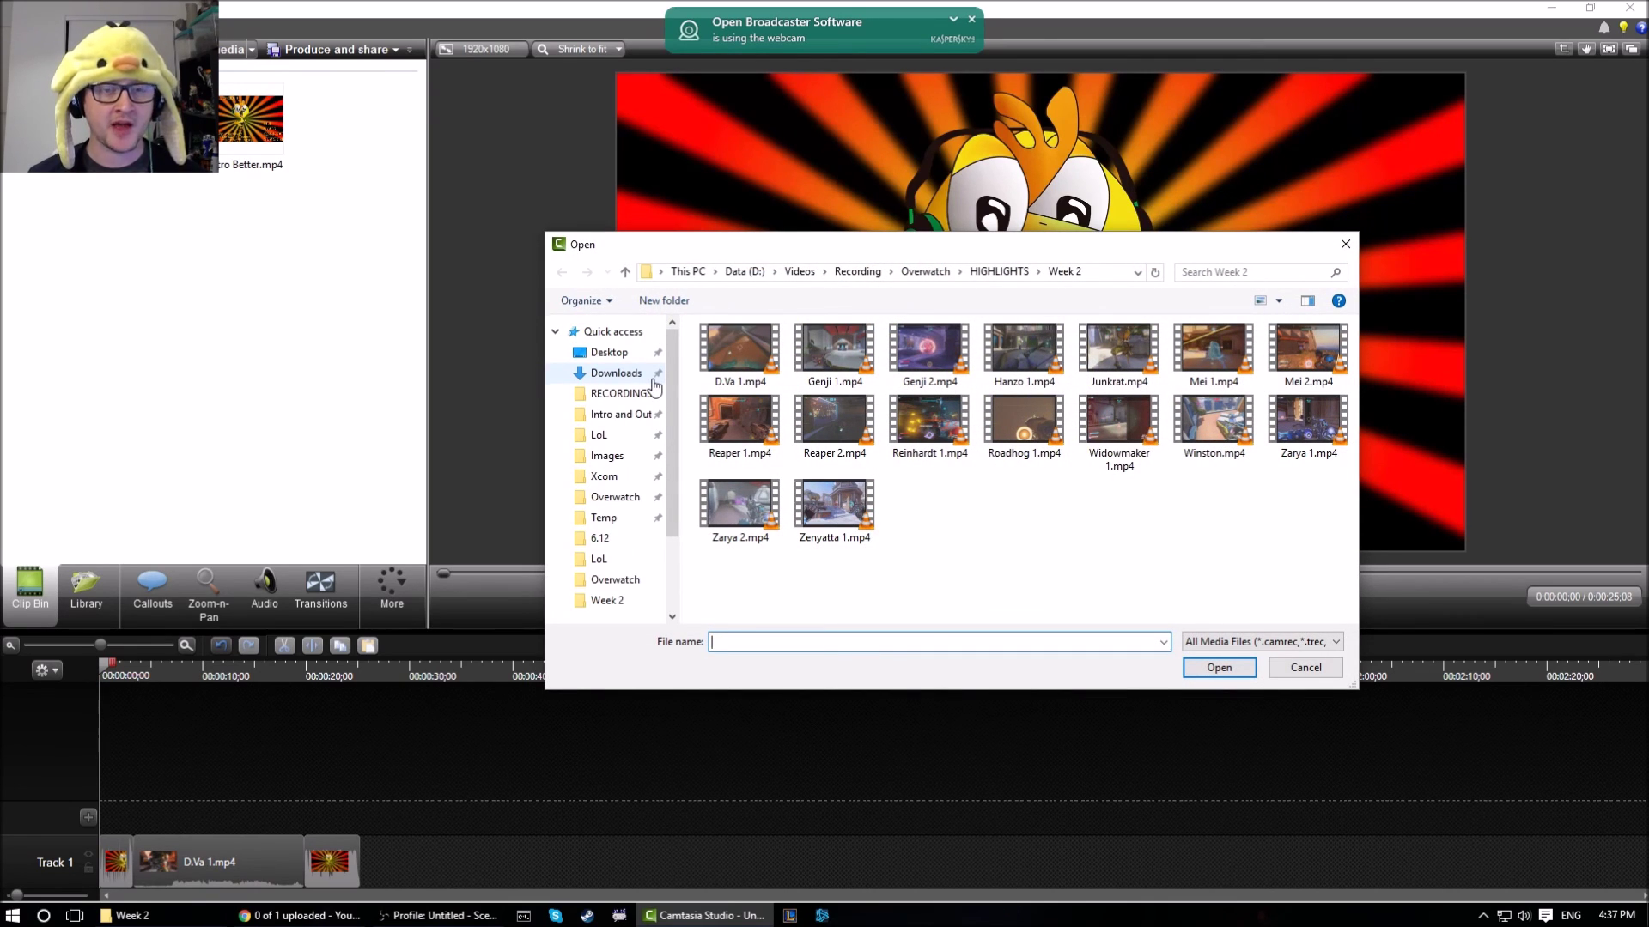
click(611, 352)
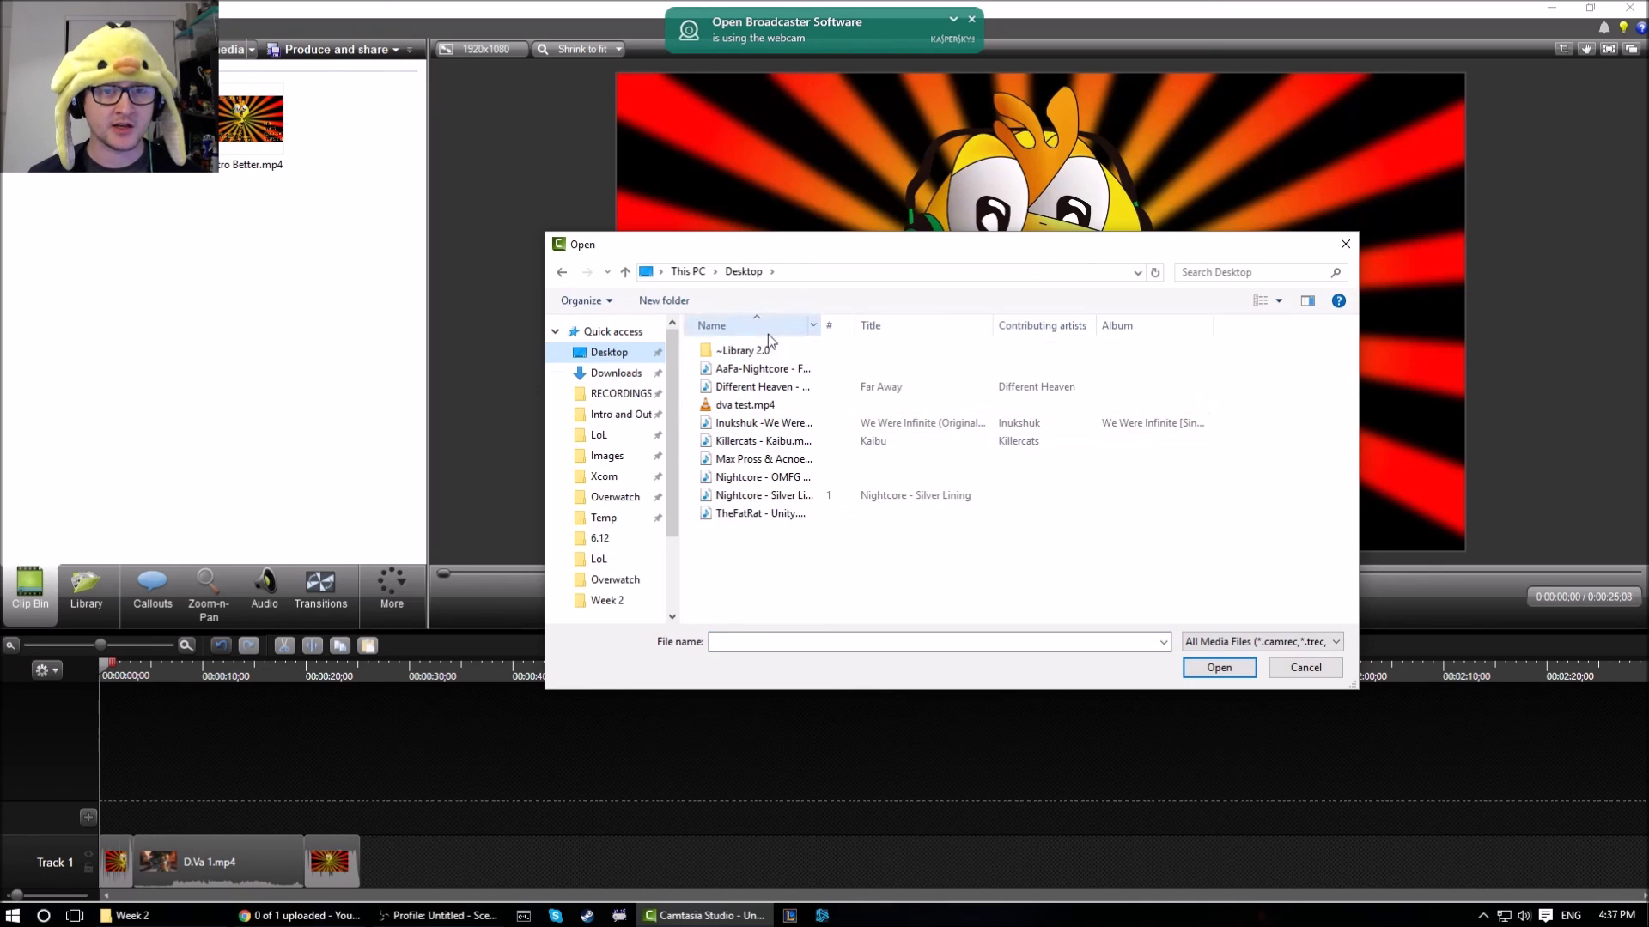
click(759, 443)
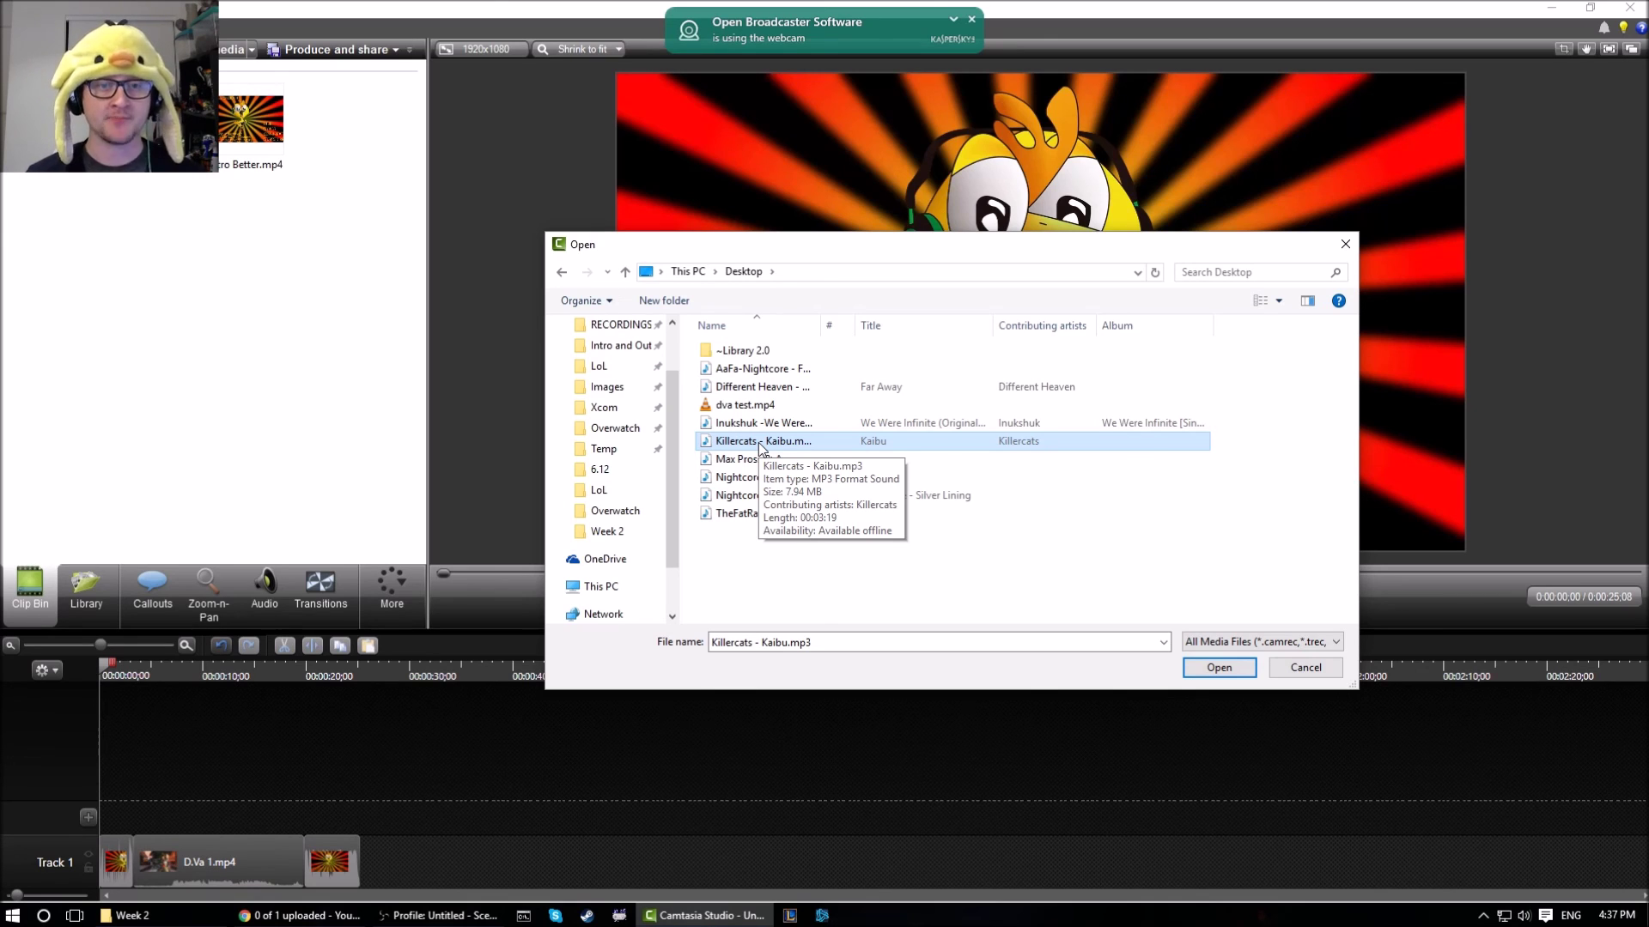
double_click(759, 447)
click(945, 512)
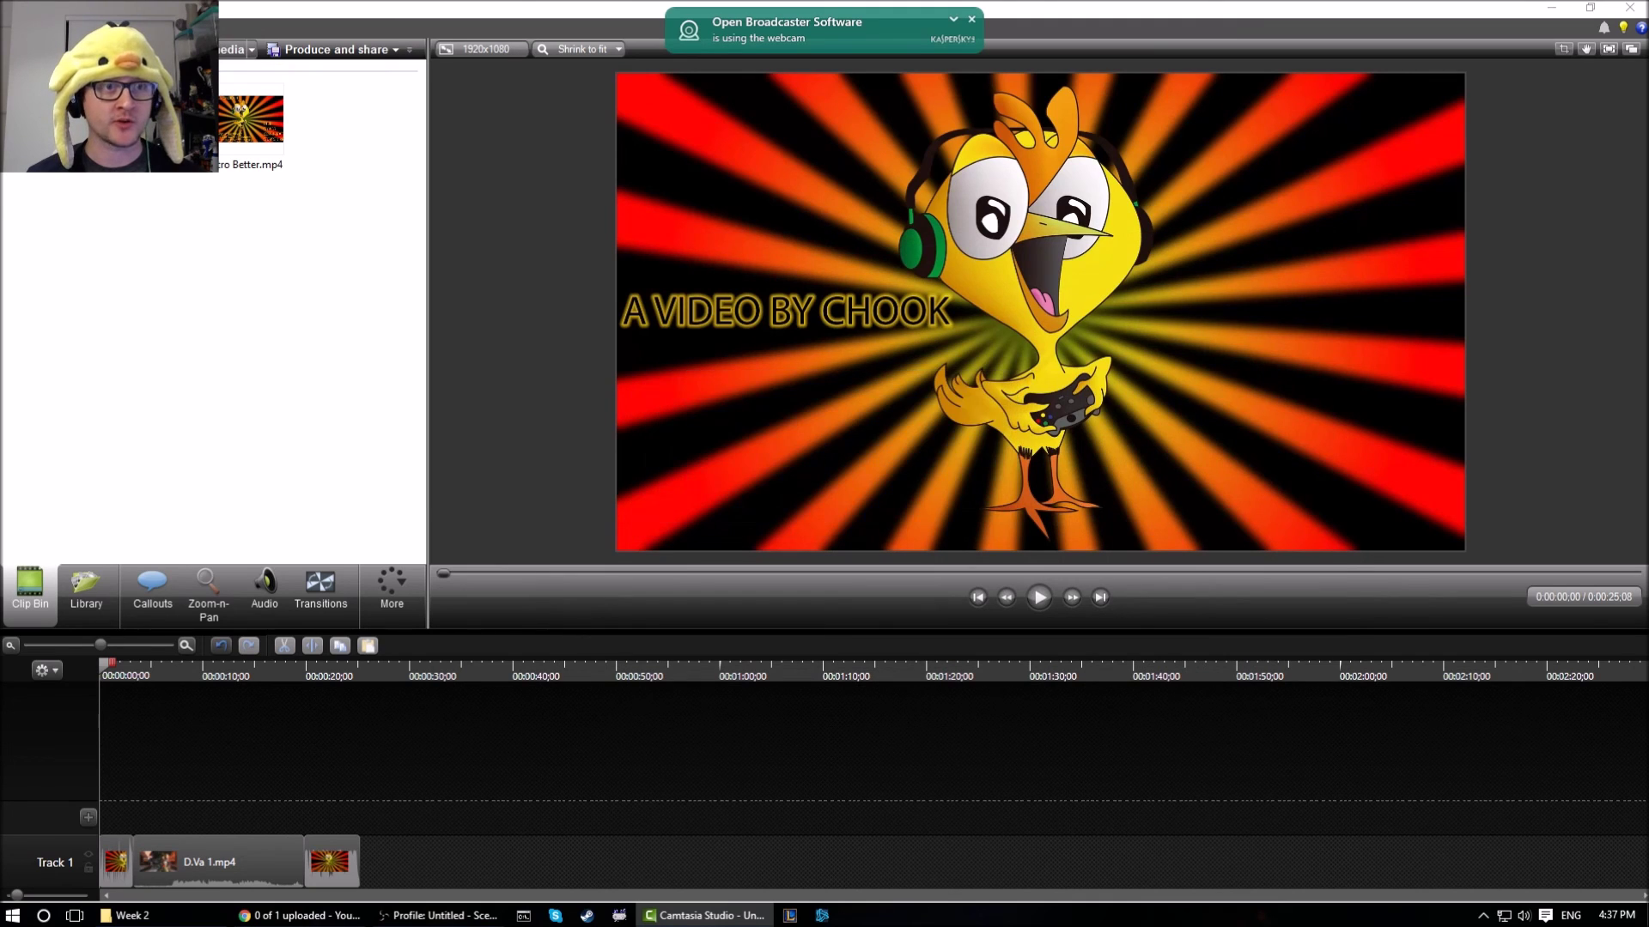
Import Max Pross & Acnoex - Ocean.mp3 from the Desktop and place it on a new Track 2, starting at about 00:00:06;20
key(ctrl+i)
double_click(753, 461)
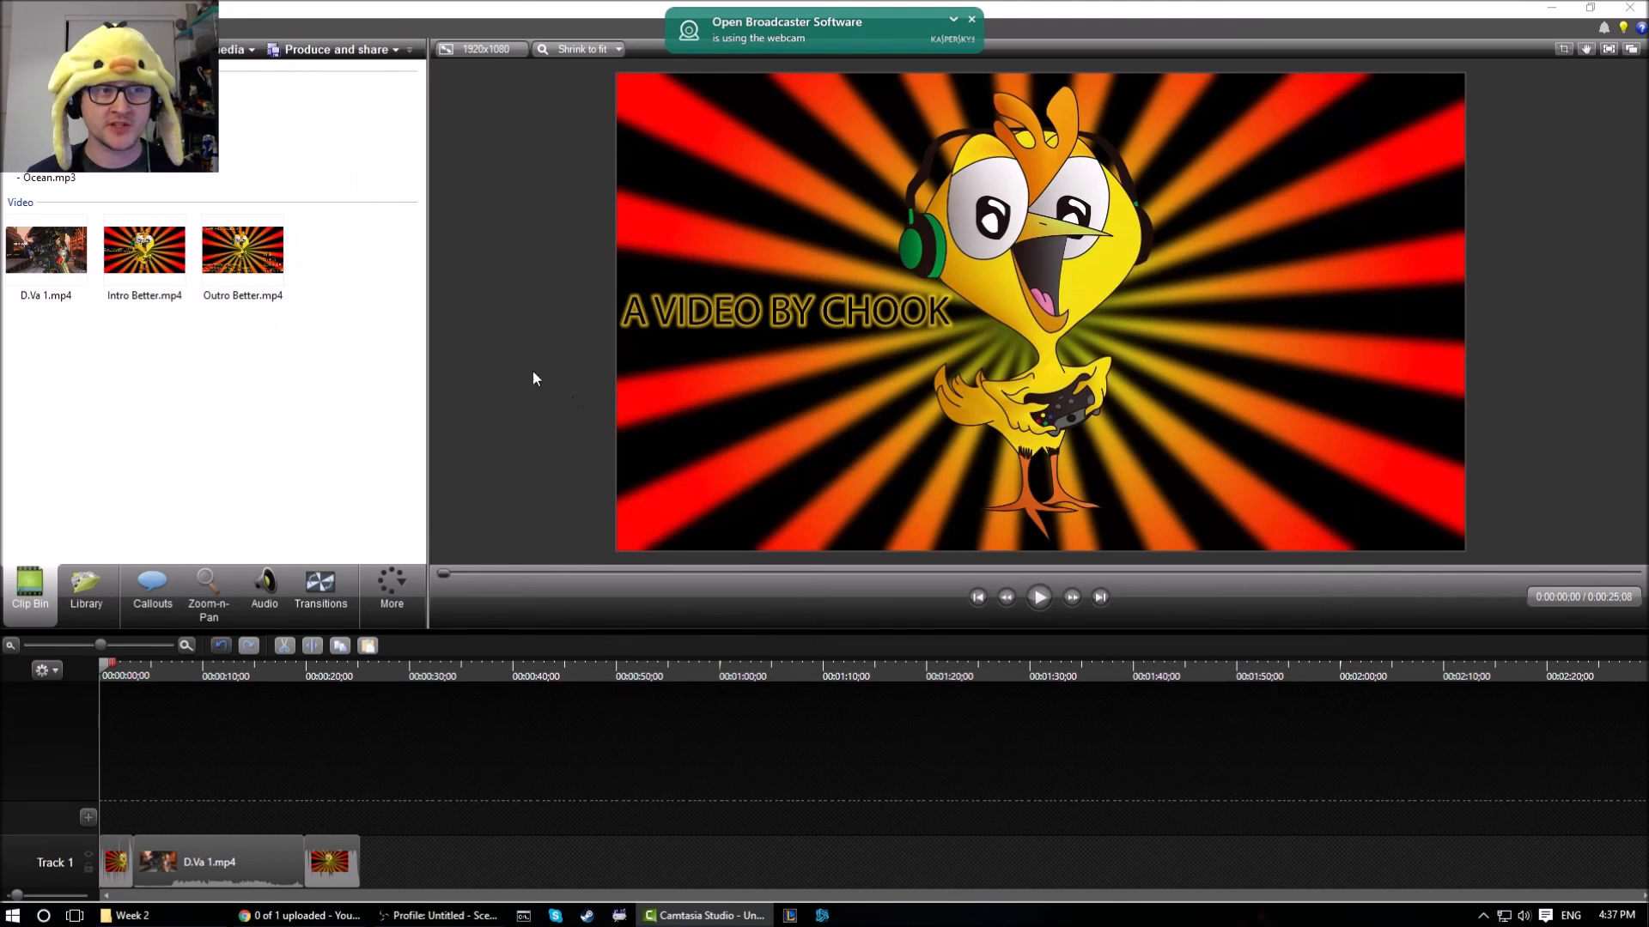
click(49, 178)
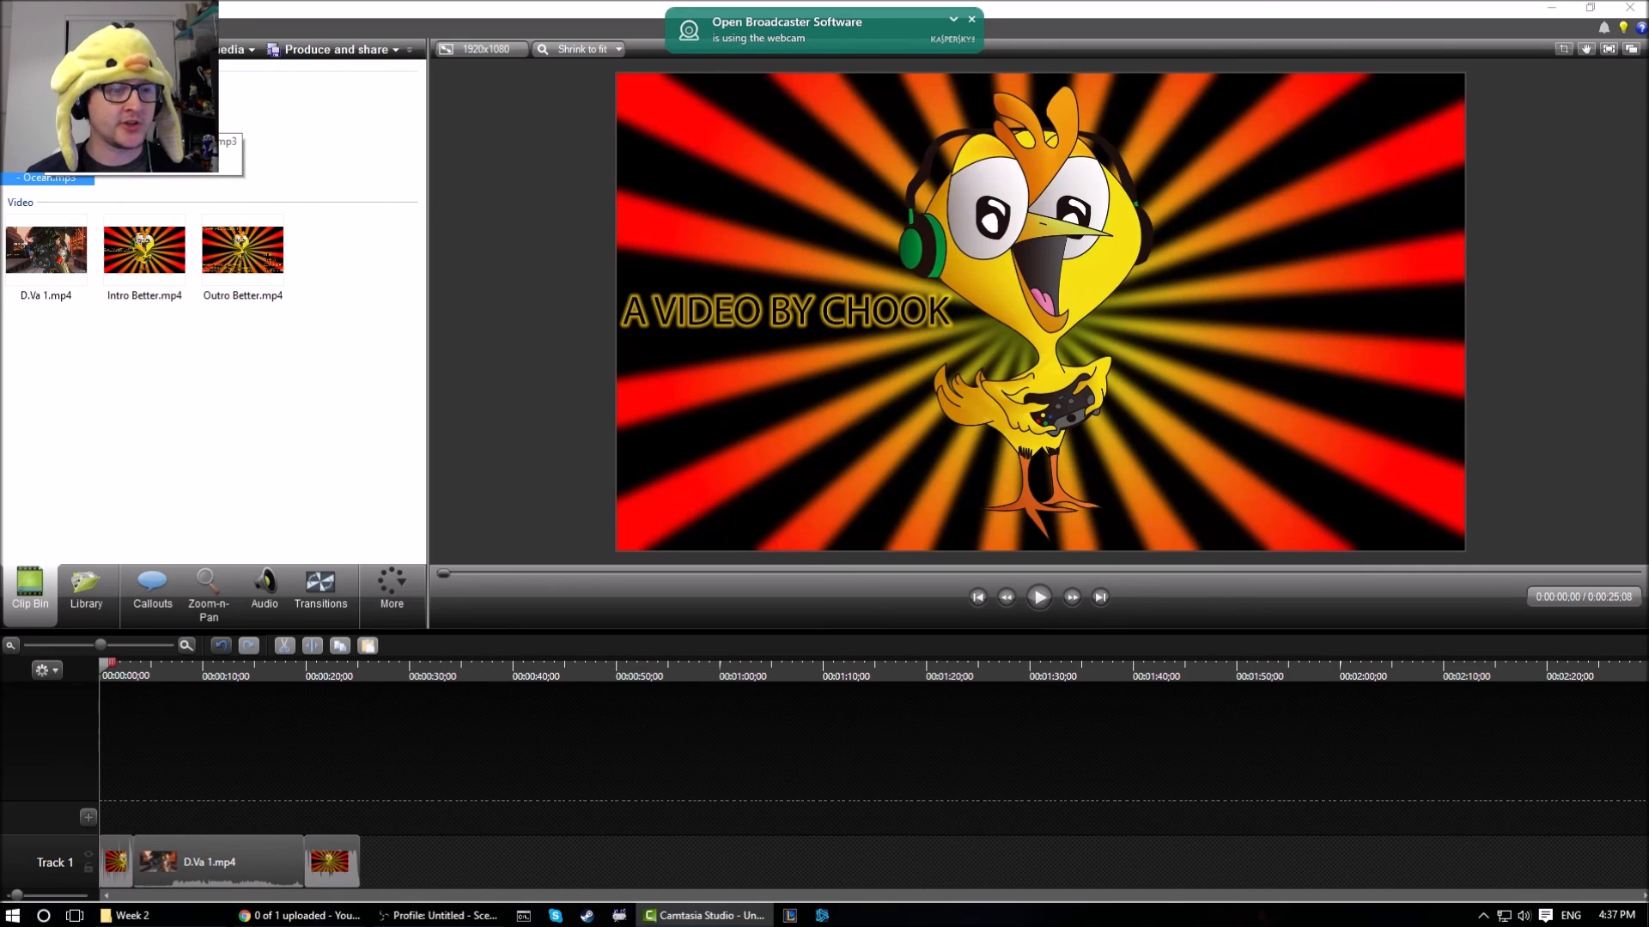
drag(49, 178, 195, 826)
drag(541, 819, 659, 805)
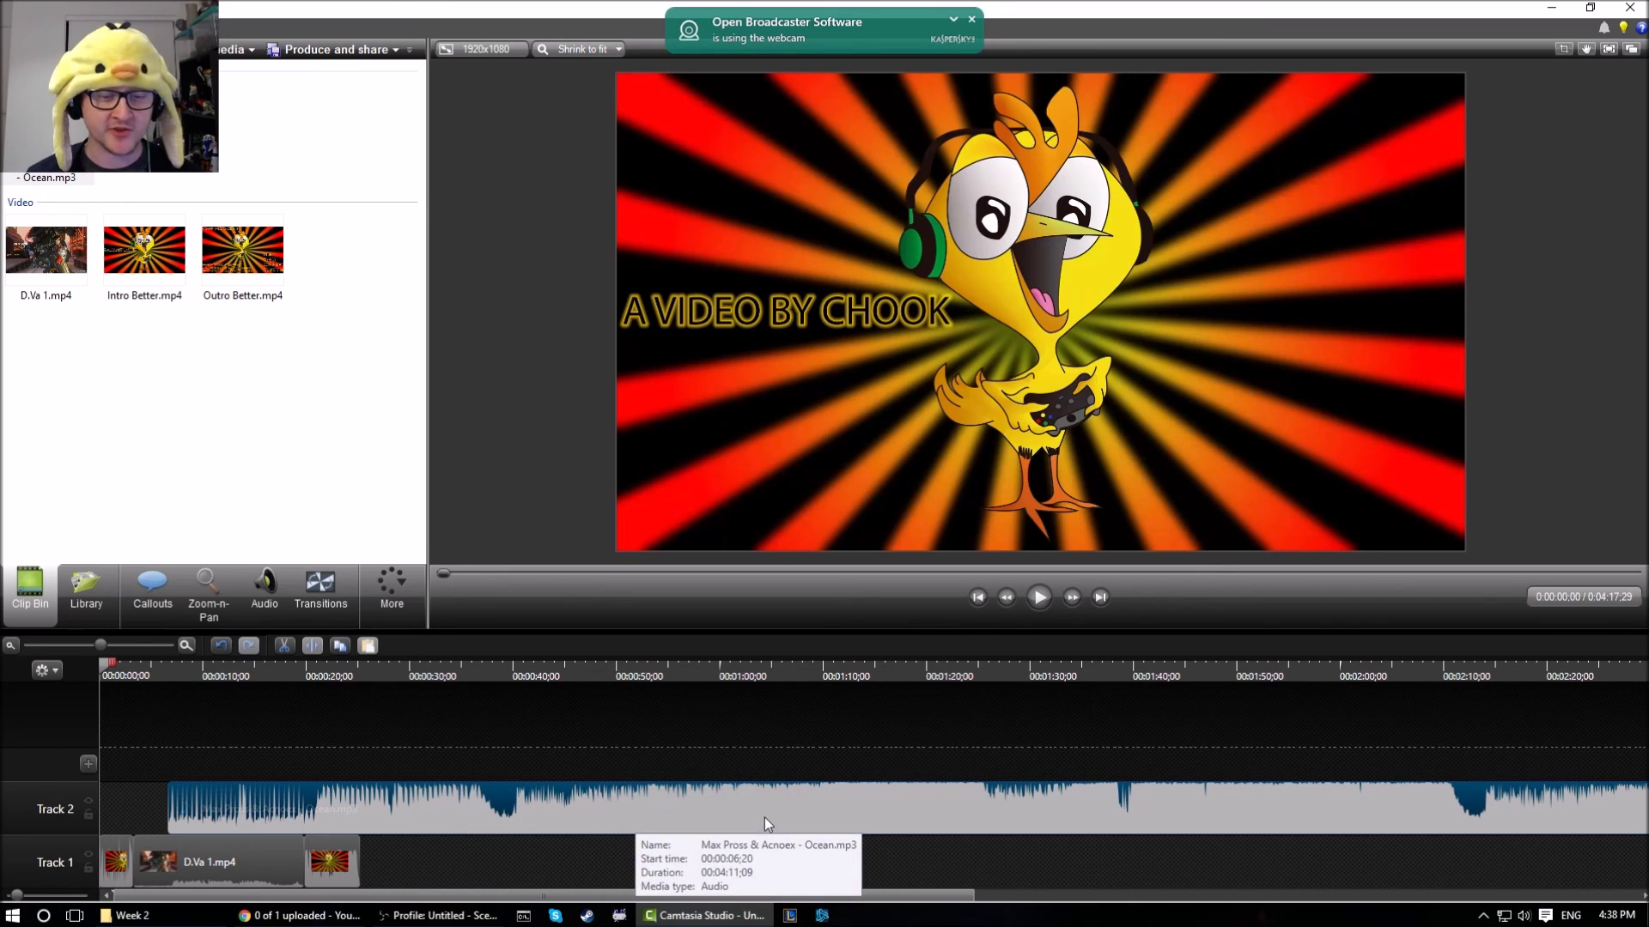
Move the Max Pross & Acnoex - Ocean.mp3 clip on Track 2 to start at 00:00:03;09, aligned with the beginning of D.Va 1.mp4
click(782, 816)
drag(777, 814, 750, 835)
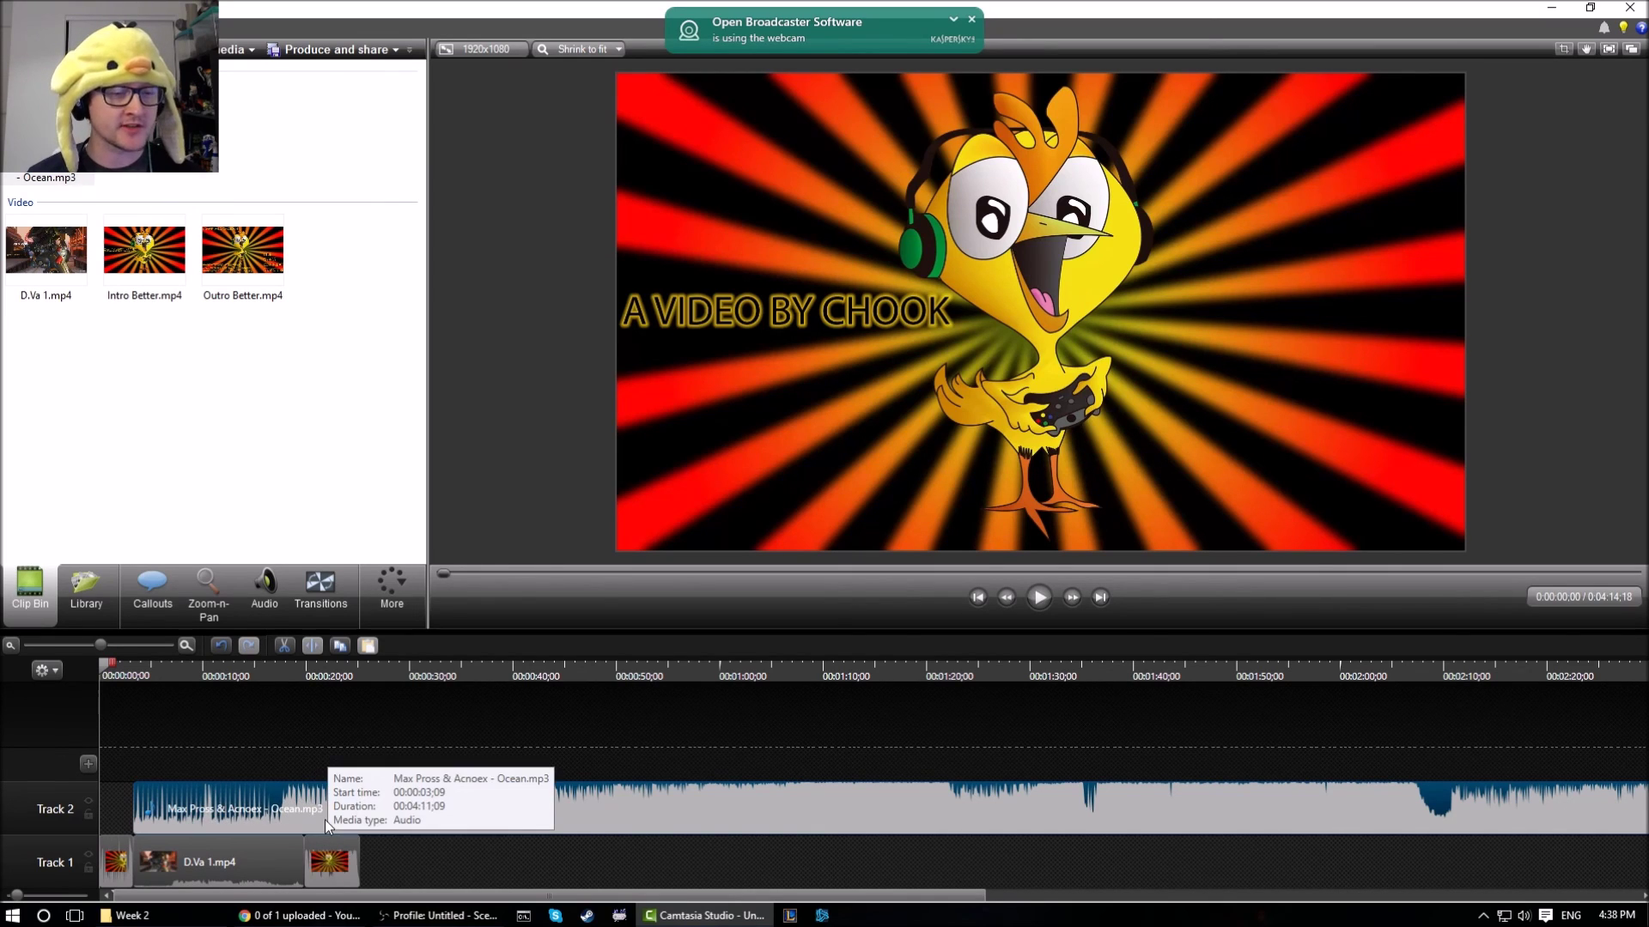
drag(702, 895, 1492, 902)
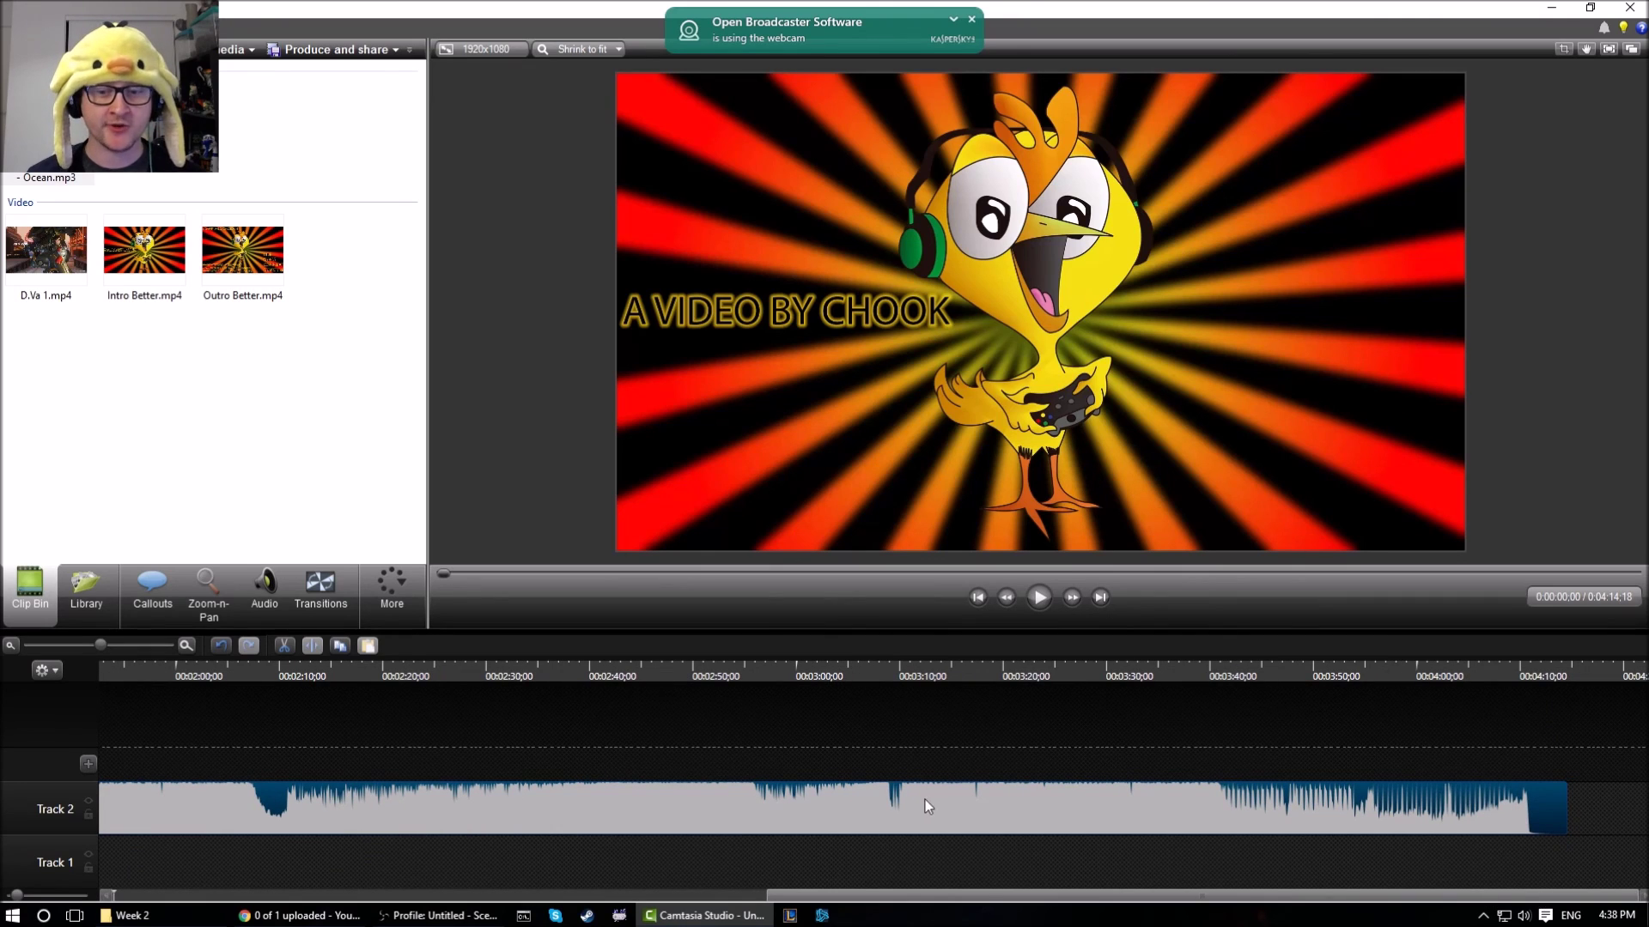
drag(1220, 894, 556, 894)
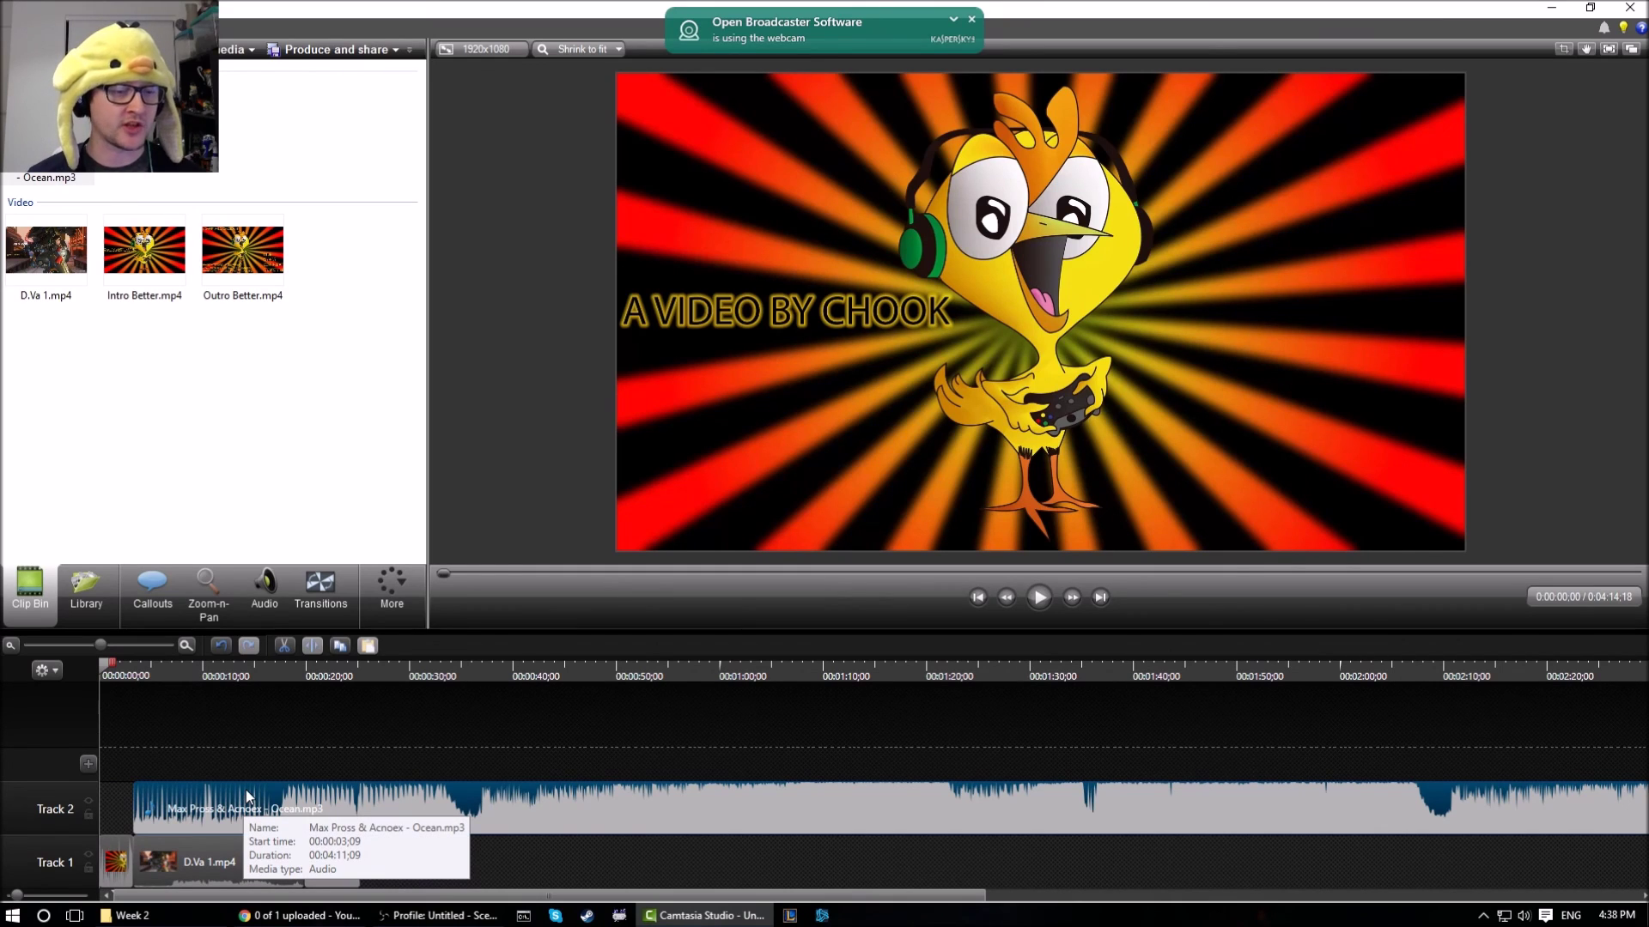
click(269, 876)
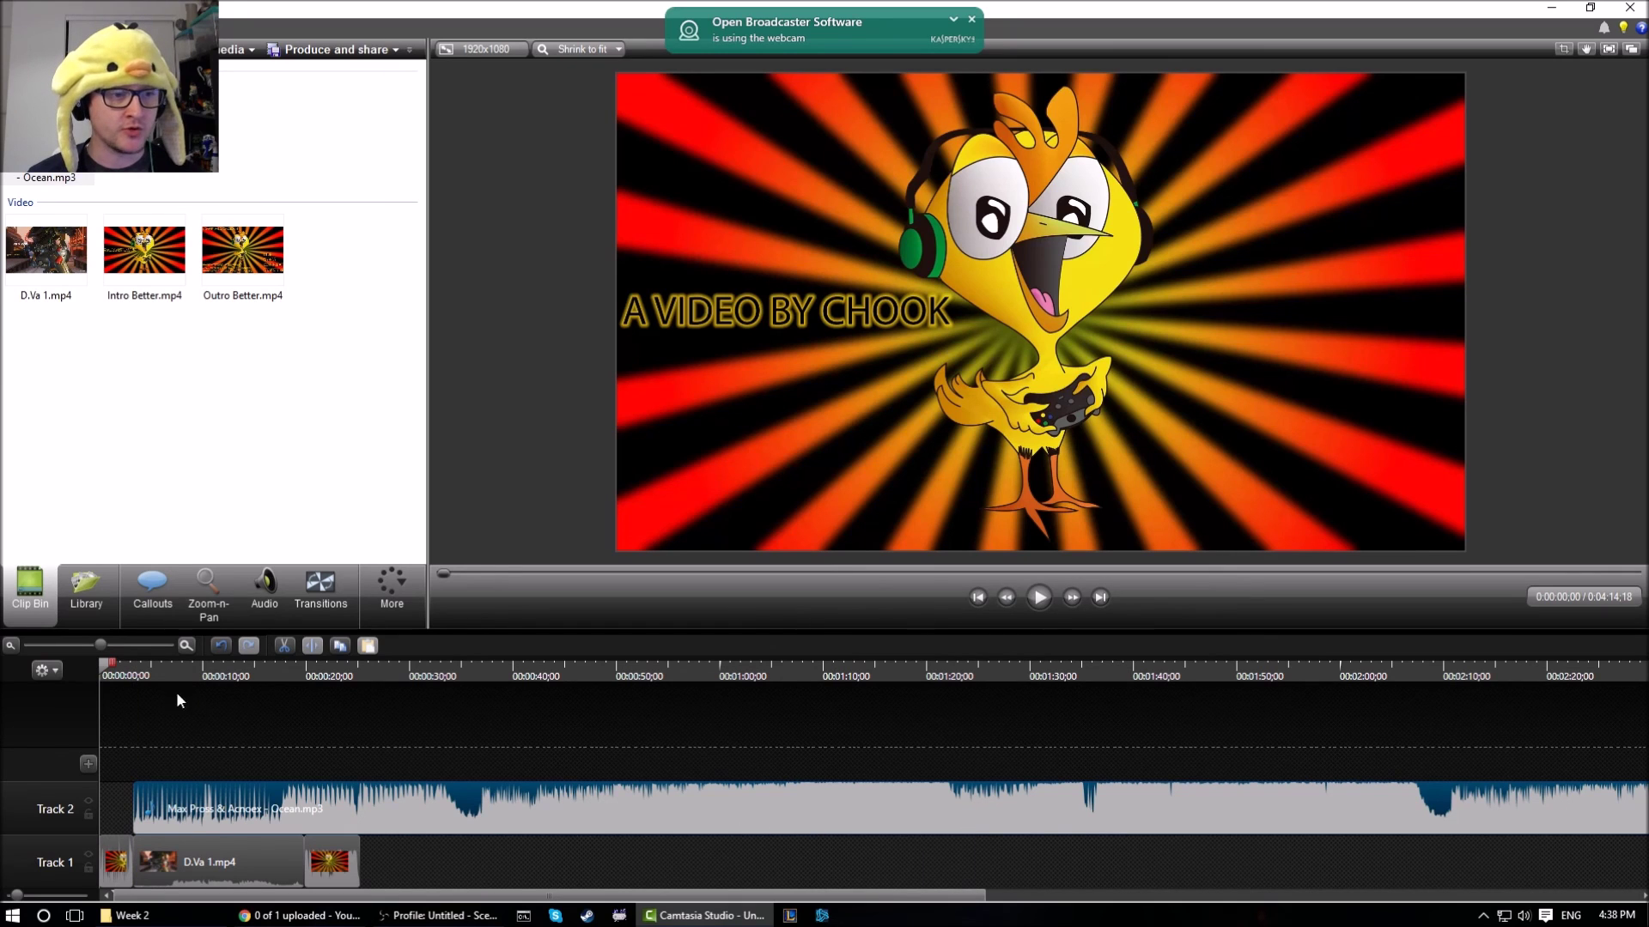
Split the Track 2 music at 00:00:19;26, where the D.Va 1.mp4 clip ends, and select the part after the cut
drag(103, 668, 306, 675)
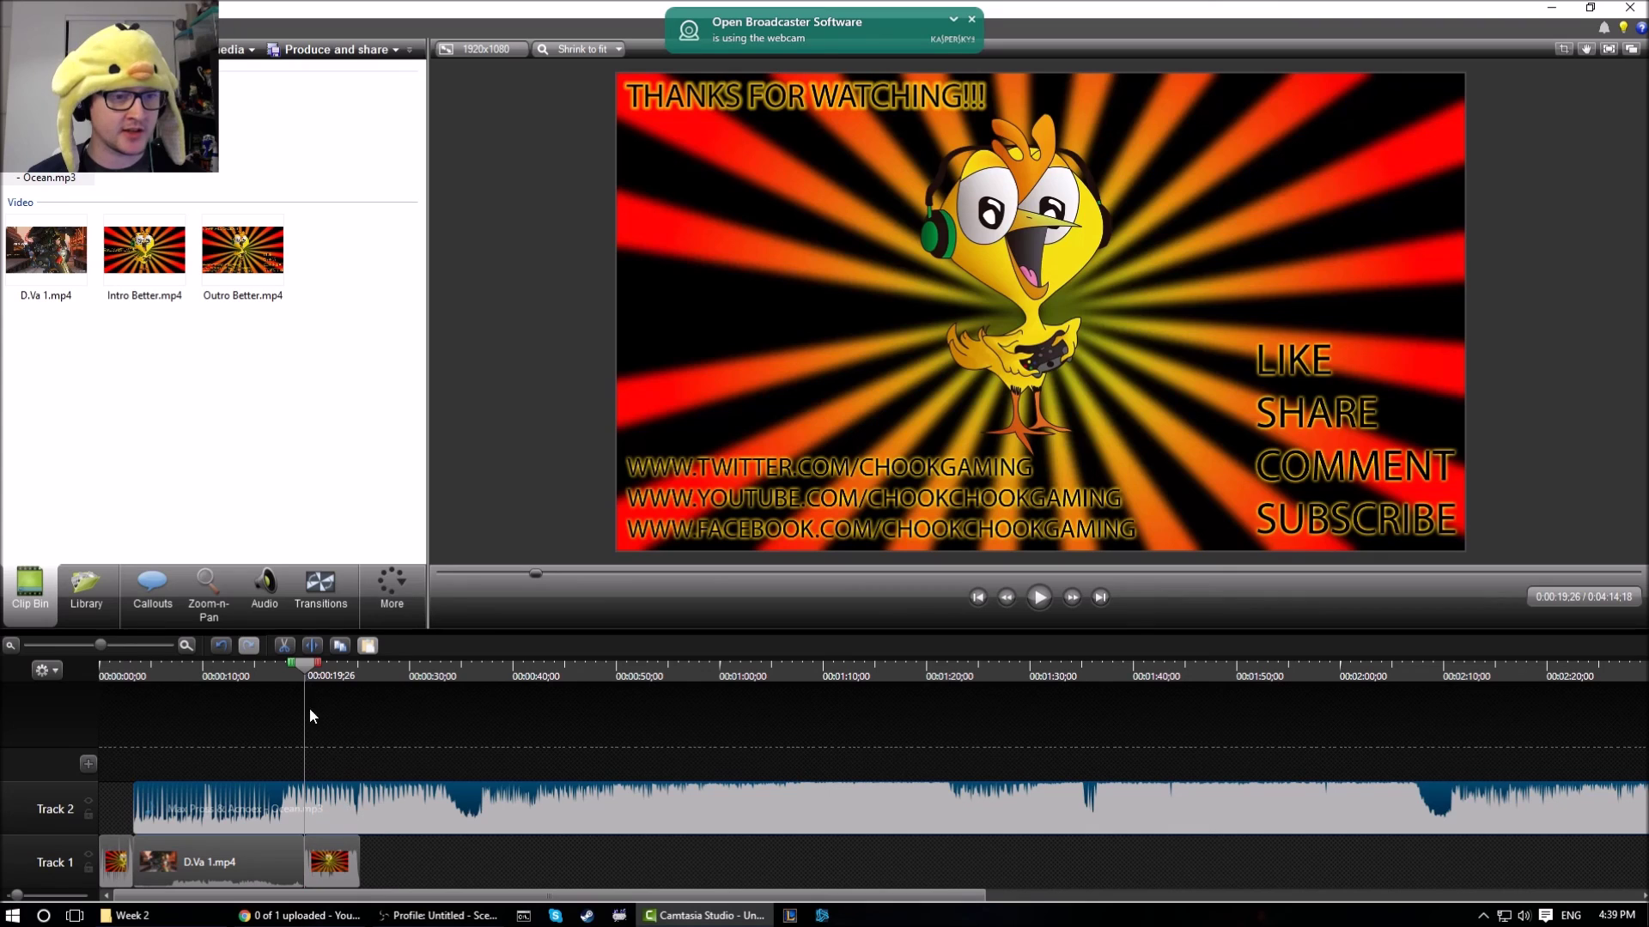
click(311, 652)
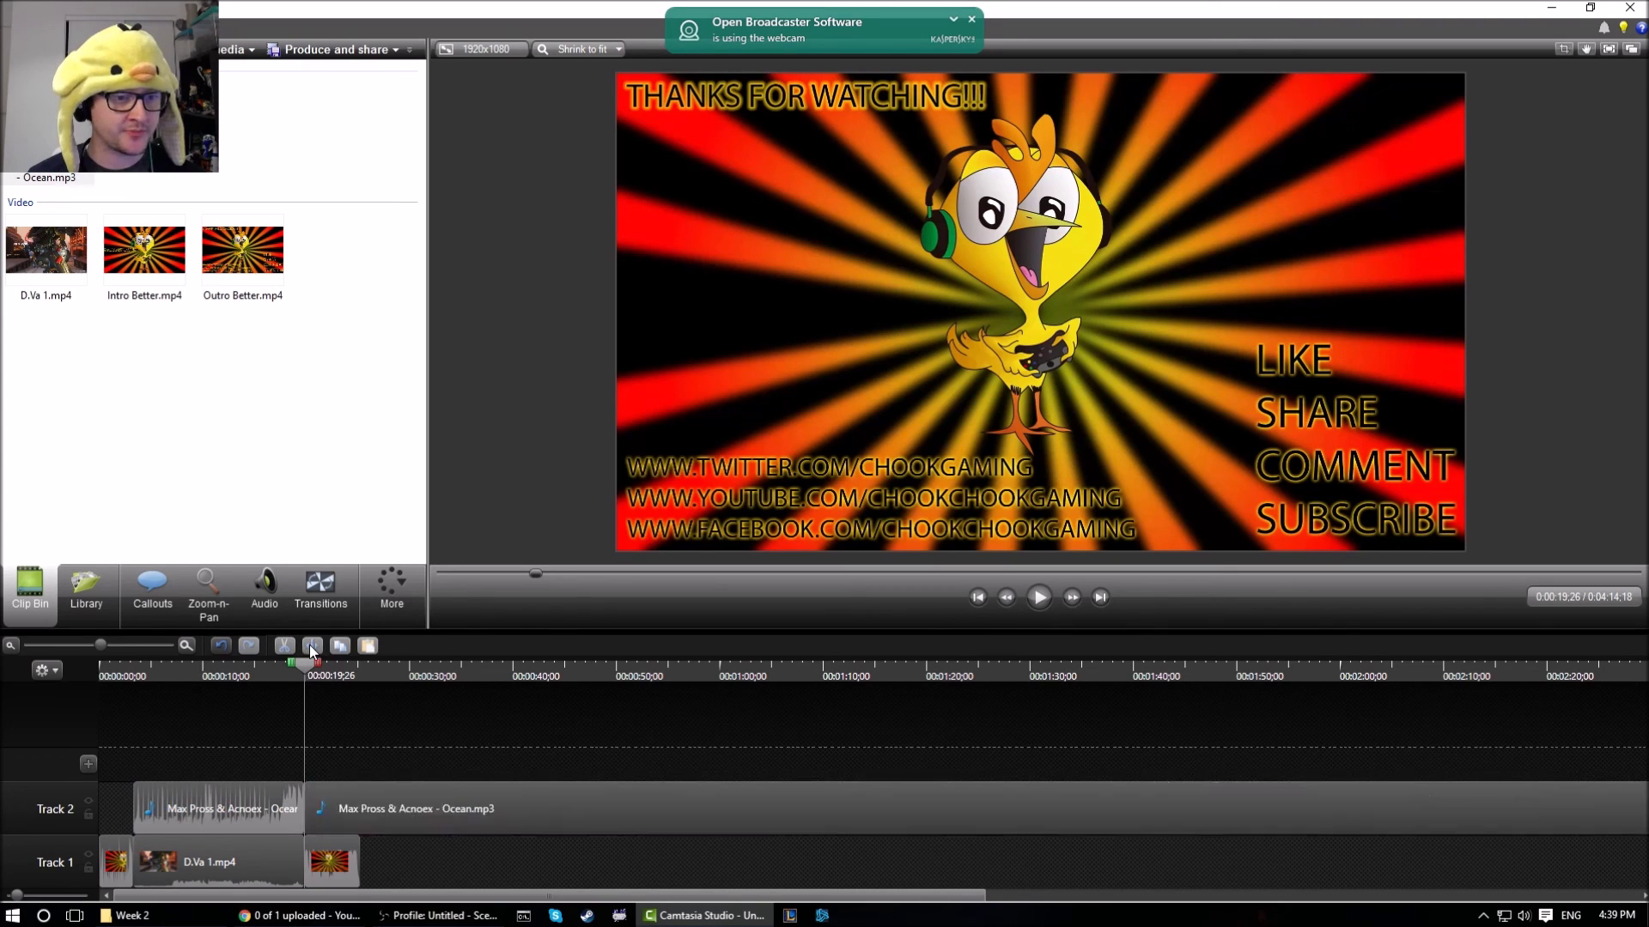
click(268, 799)
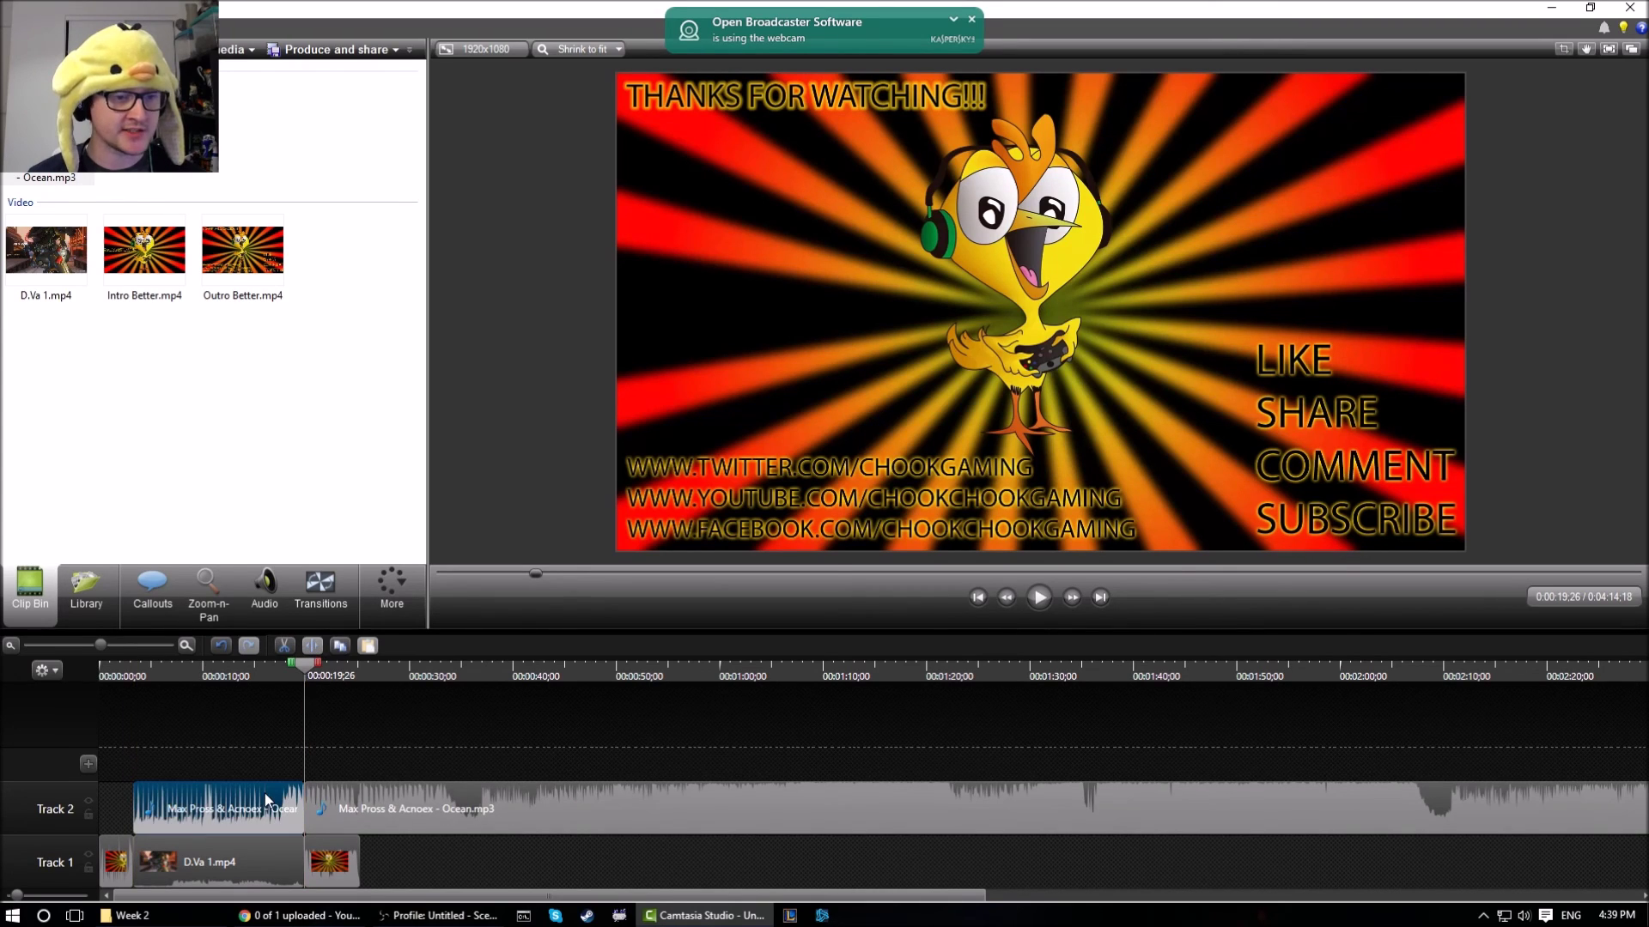
click(372, 800)
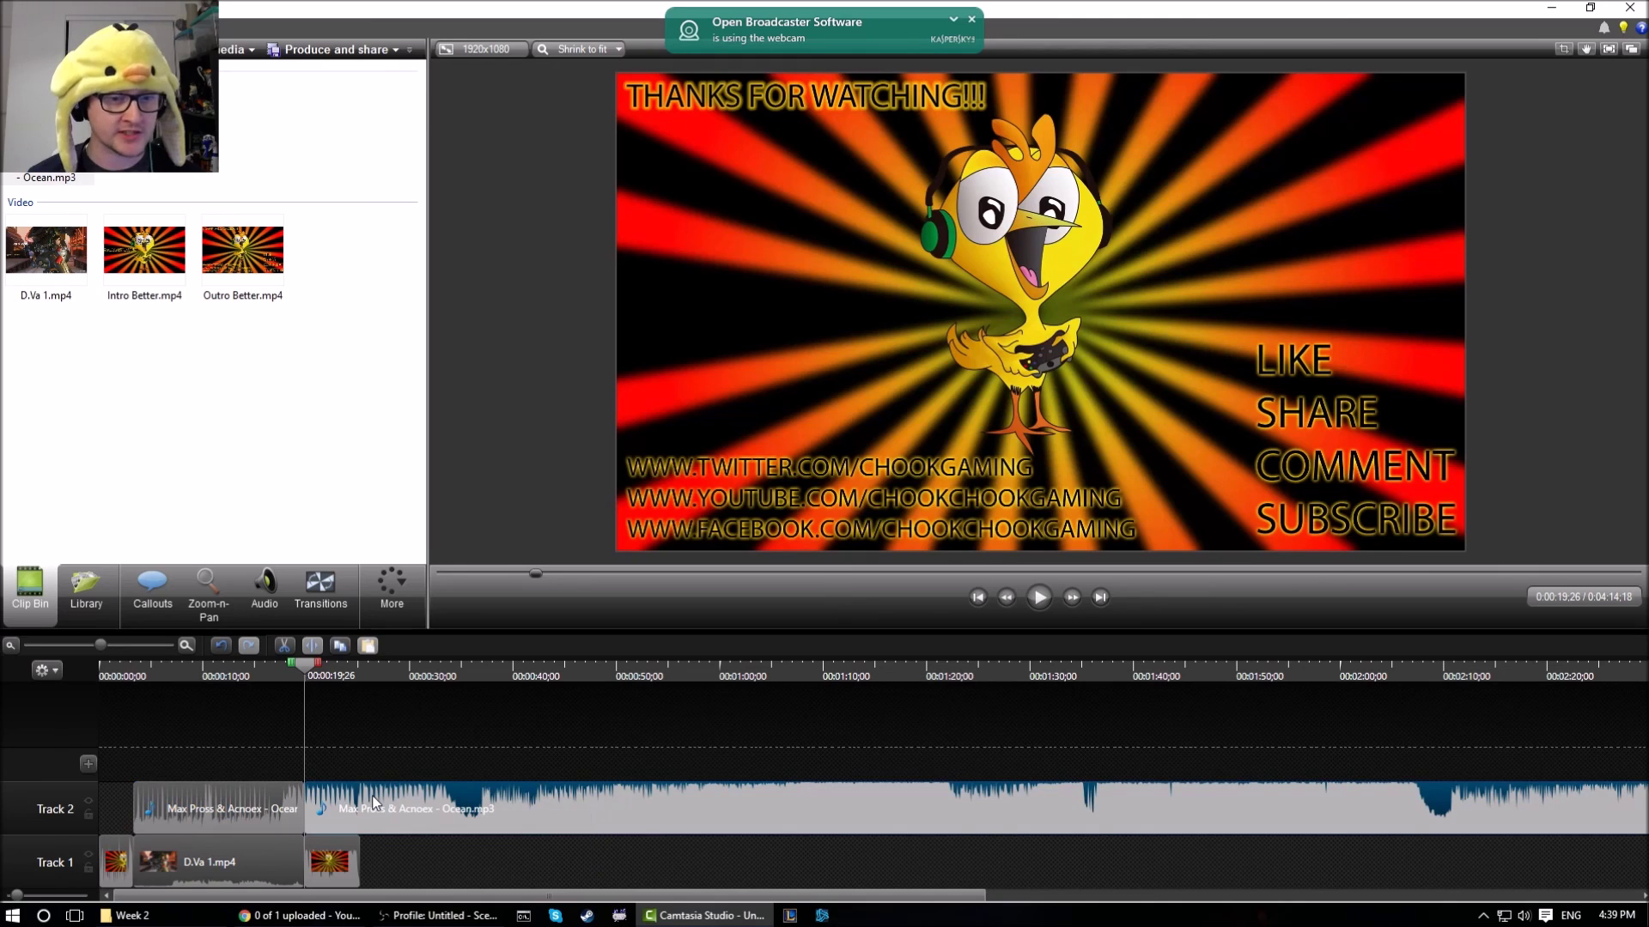
Split the remaining Track 2 music at 00:00:37;11 and again at 00:00:42;11
click(377, 672)
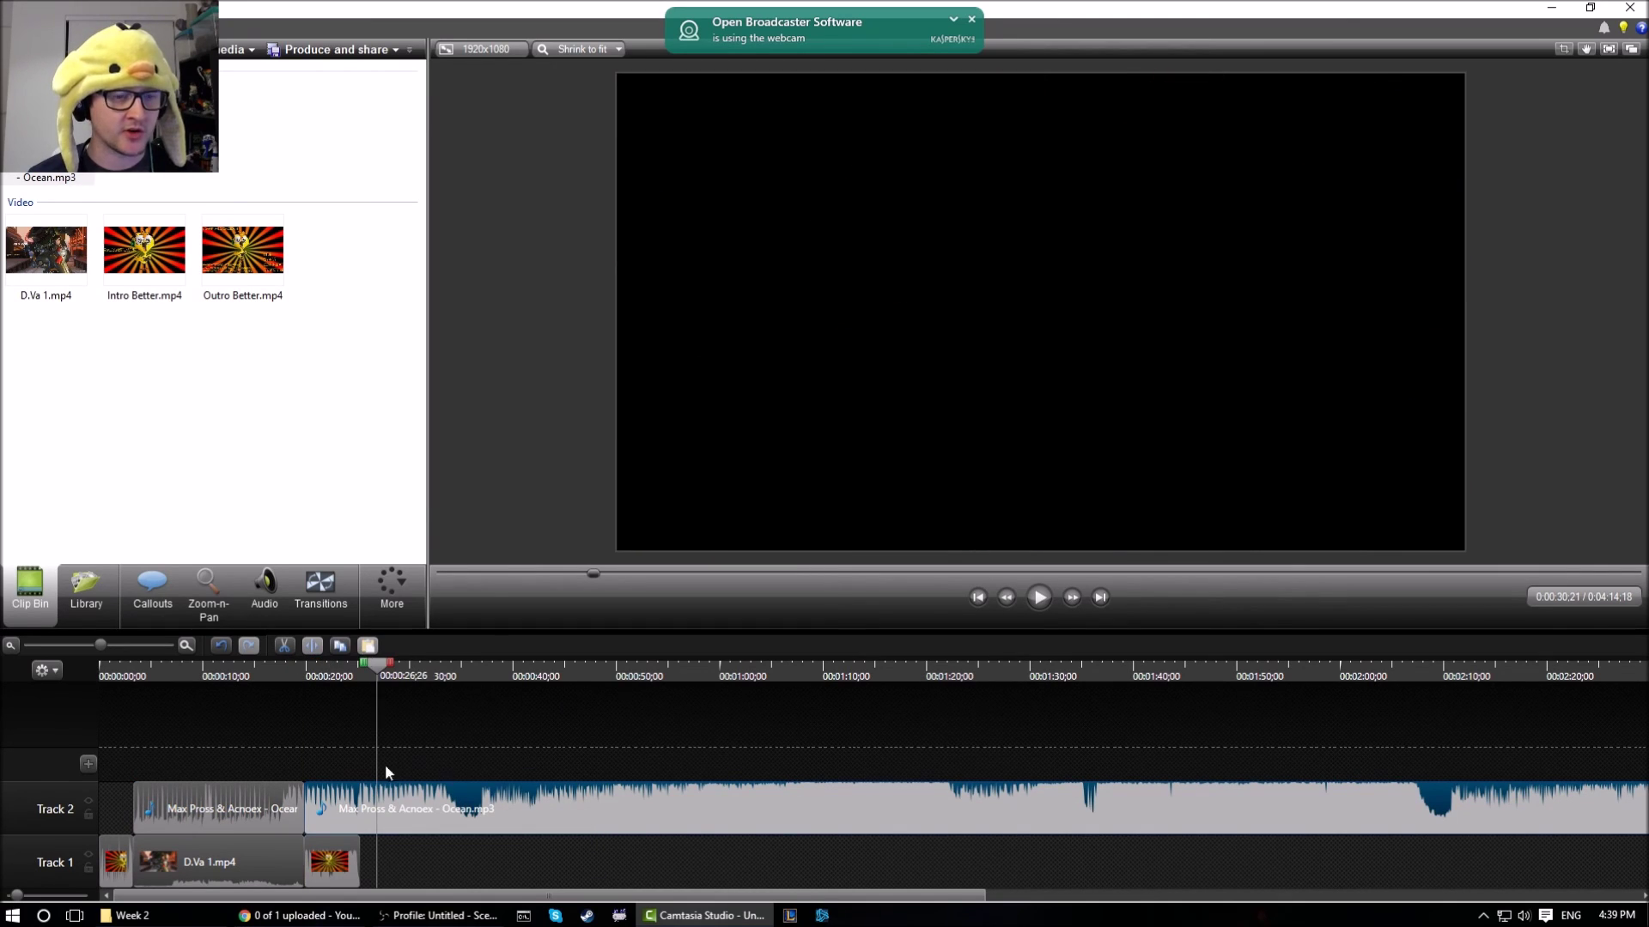
click(485, 673)
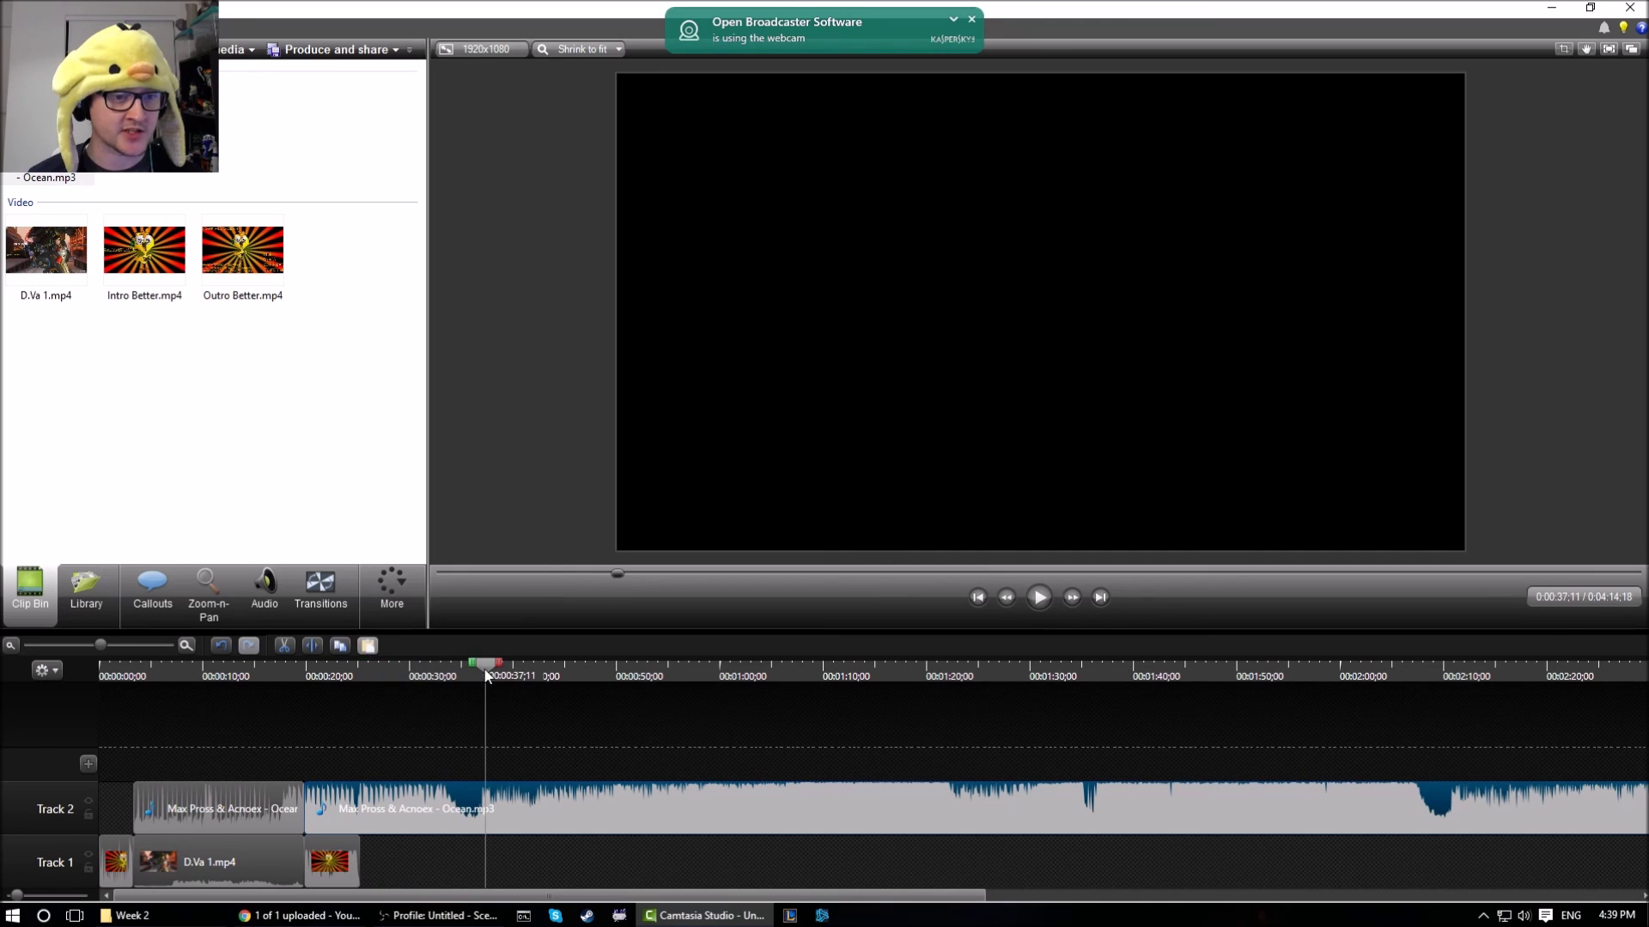
click(315, 645)
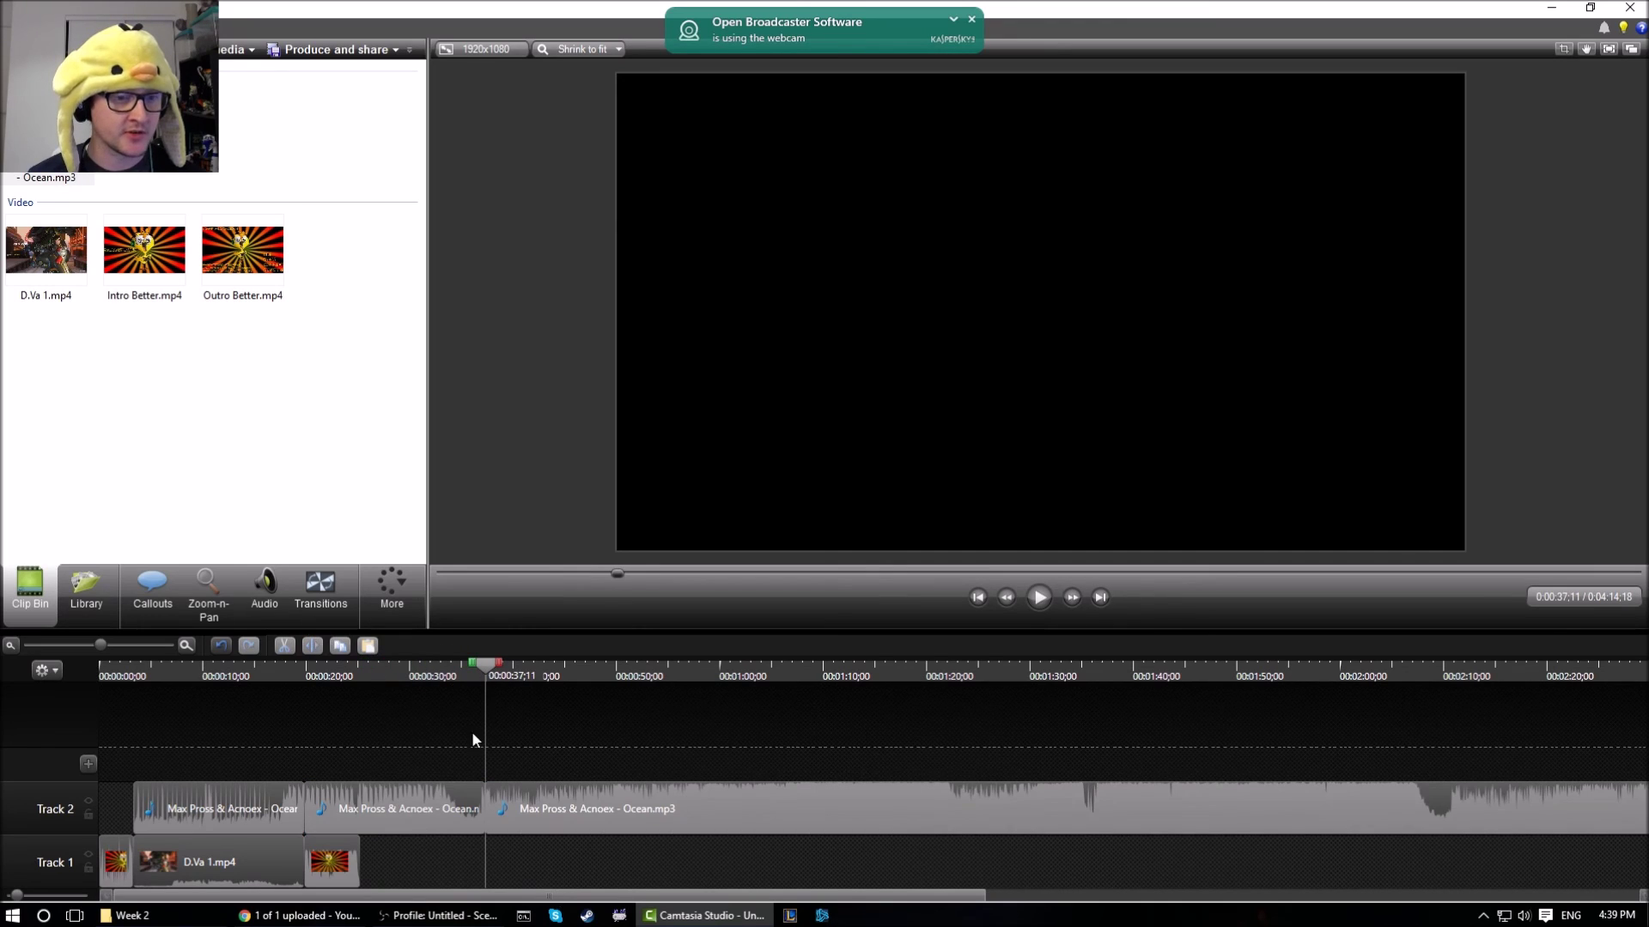
drag(483, 664, 537, 666)
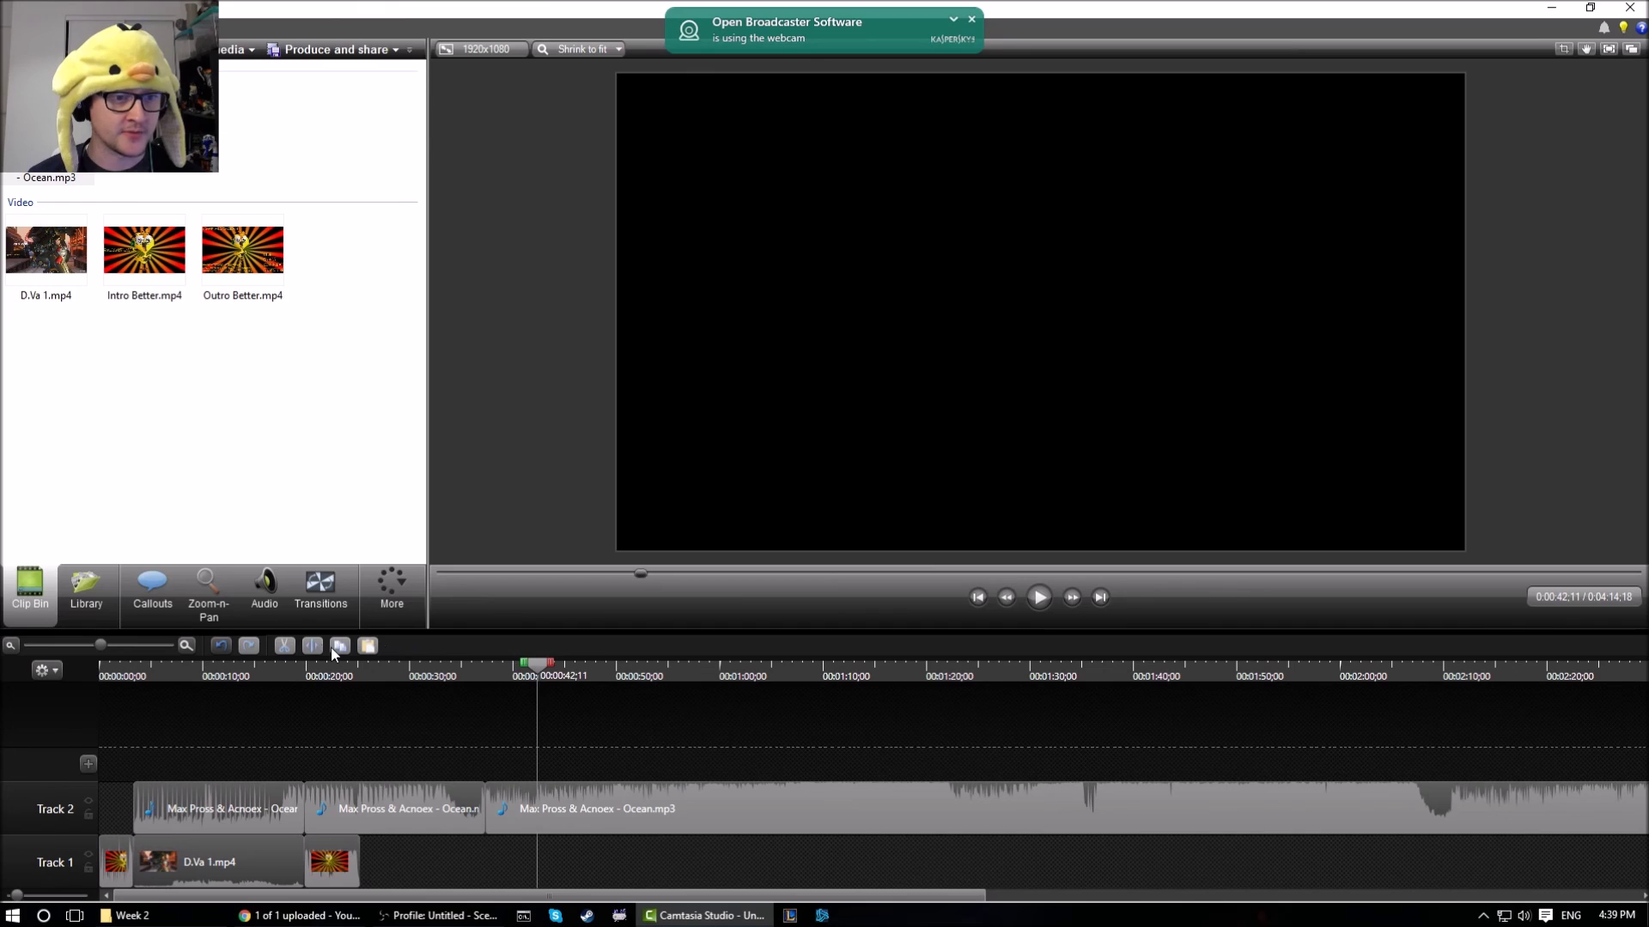
click(559, 803)
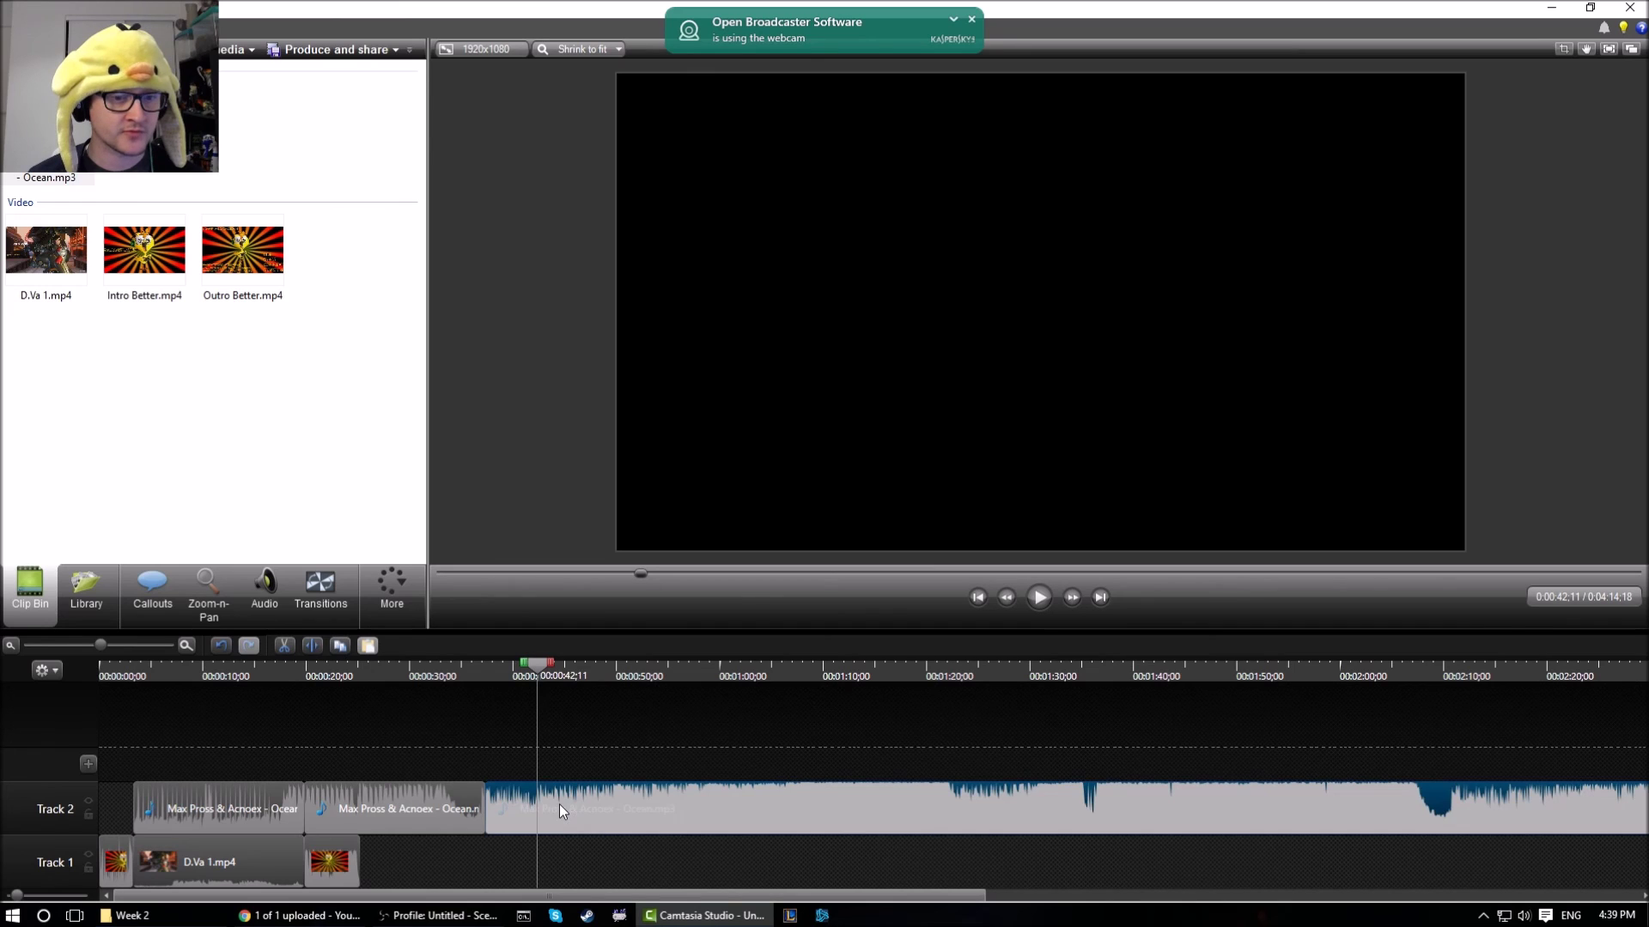
click(323, 644)
Delete every music piece on Track 2 after 00:00:19;26, keeping only the part above D.Va 1.mp4
click(240, 792)
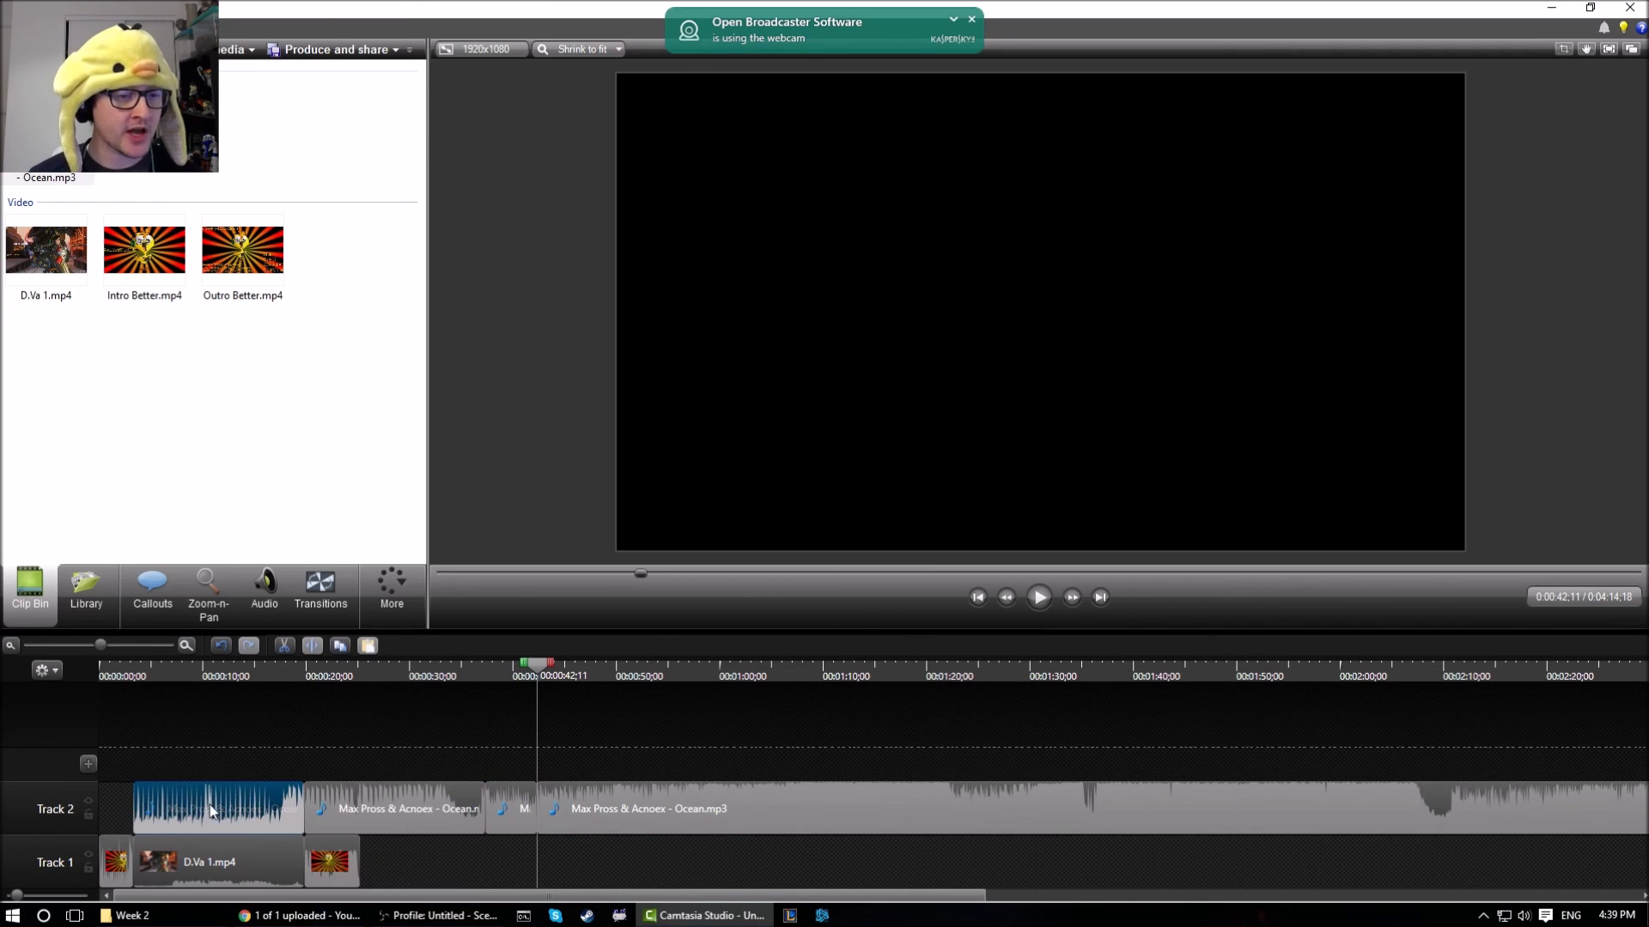
click(375, 807)
key(Delete)
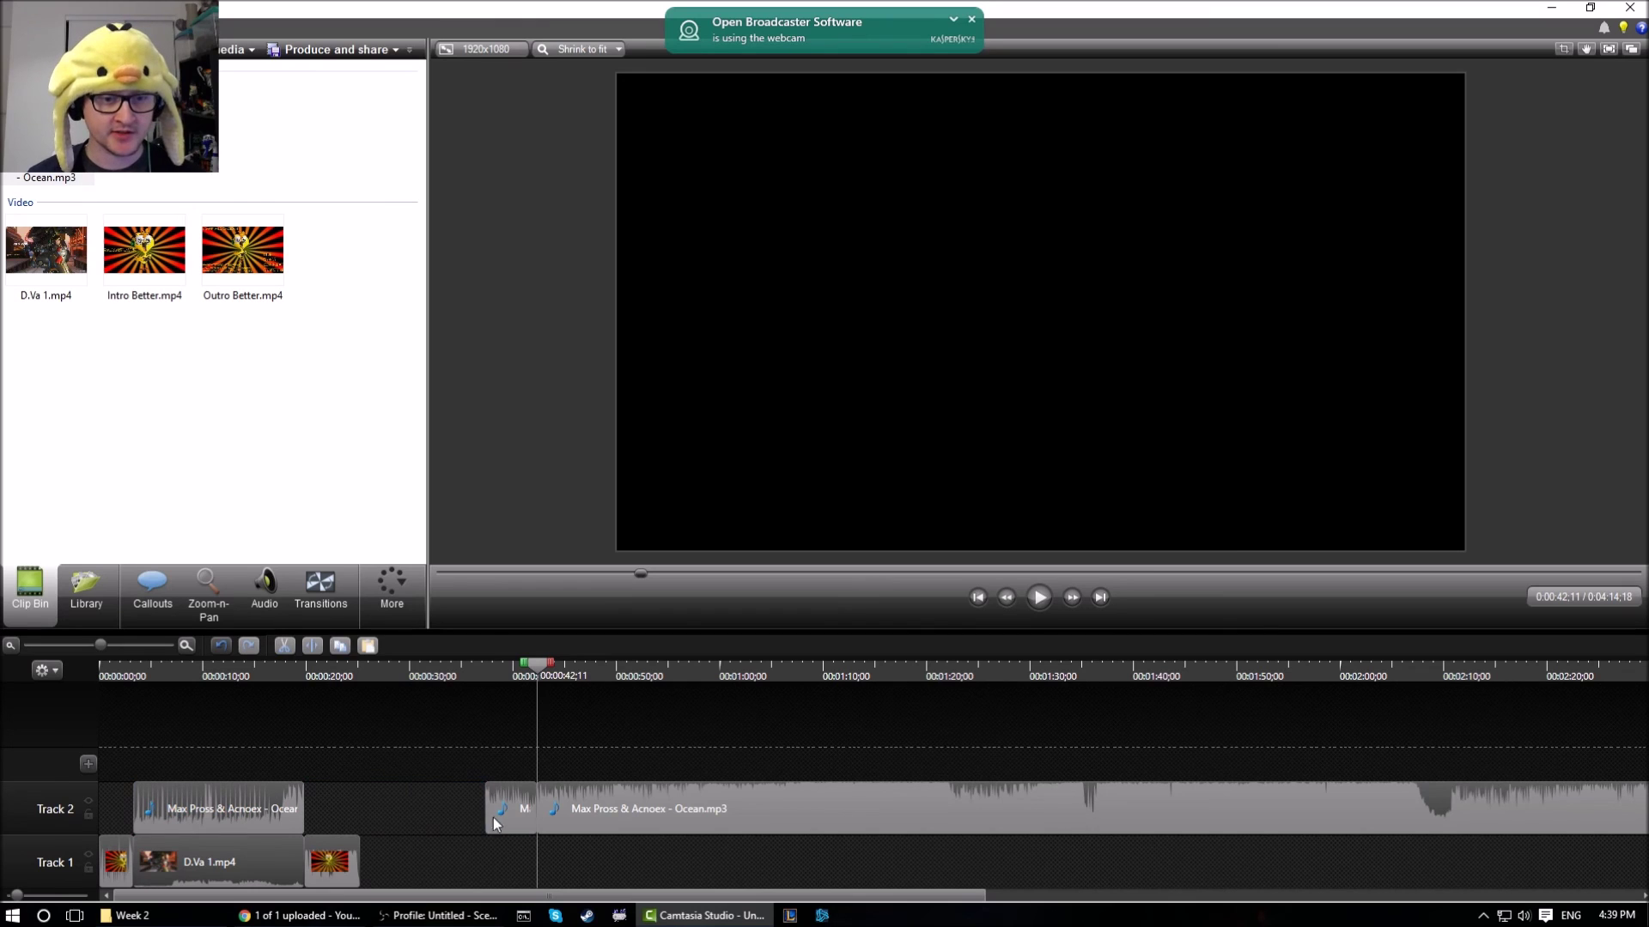
click(599, 806)
click(512, 808)
key(Delete)
click(575, 807)
key(Delete)
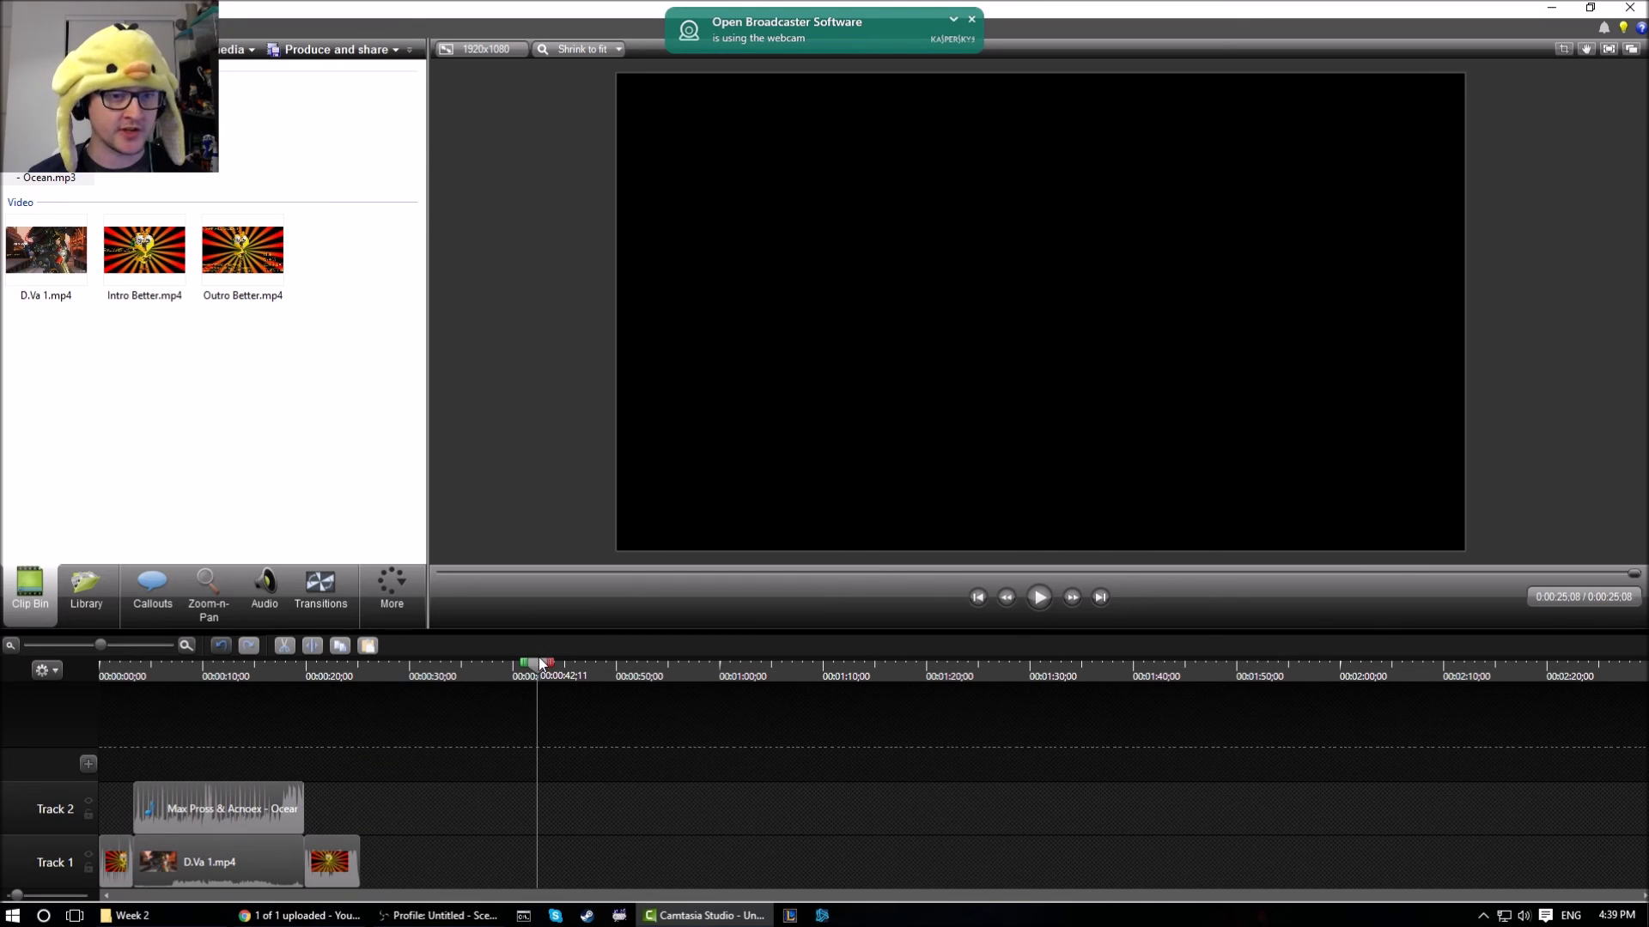
Play the edited timeline from the start to preview the music over the gameplay, and return to the beginning
drag(538, 660, 54, 746)
click(1034, 603)
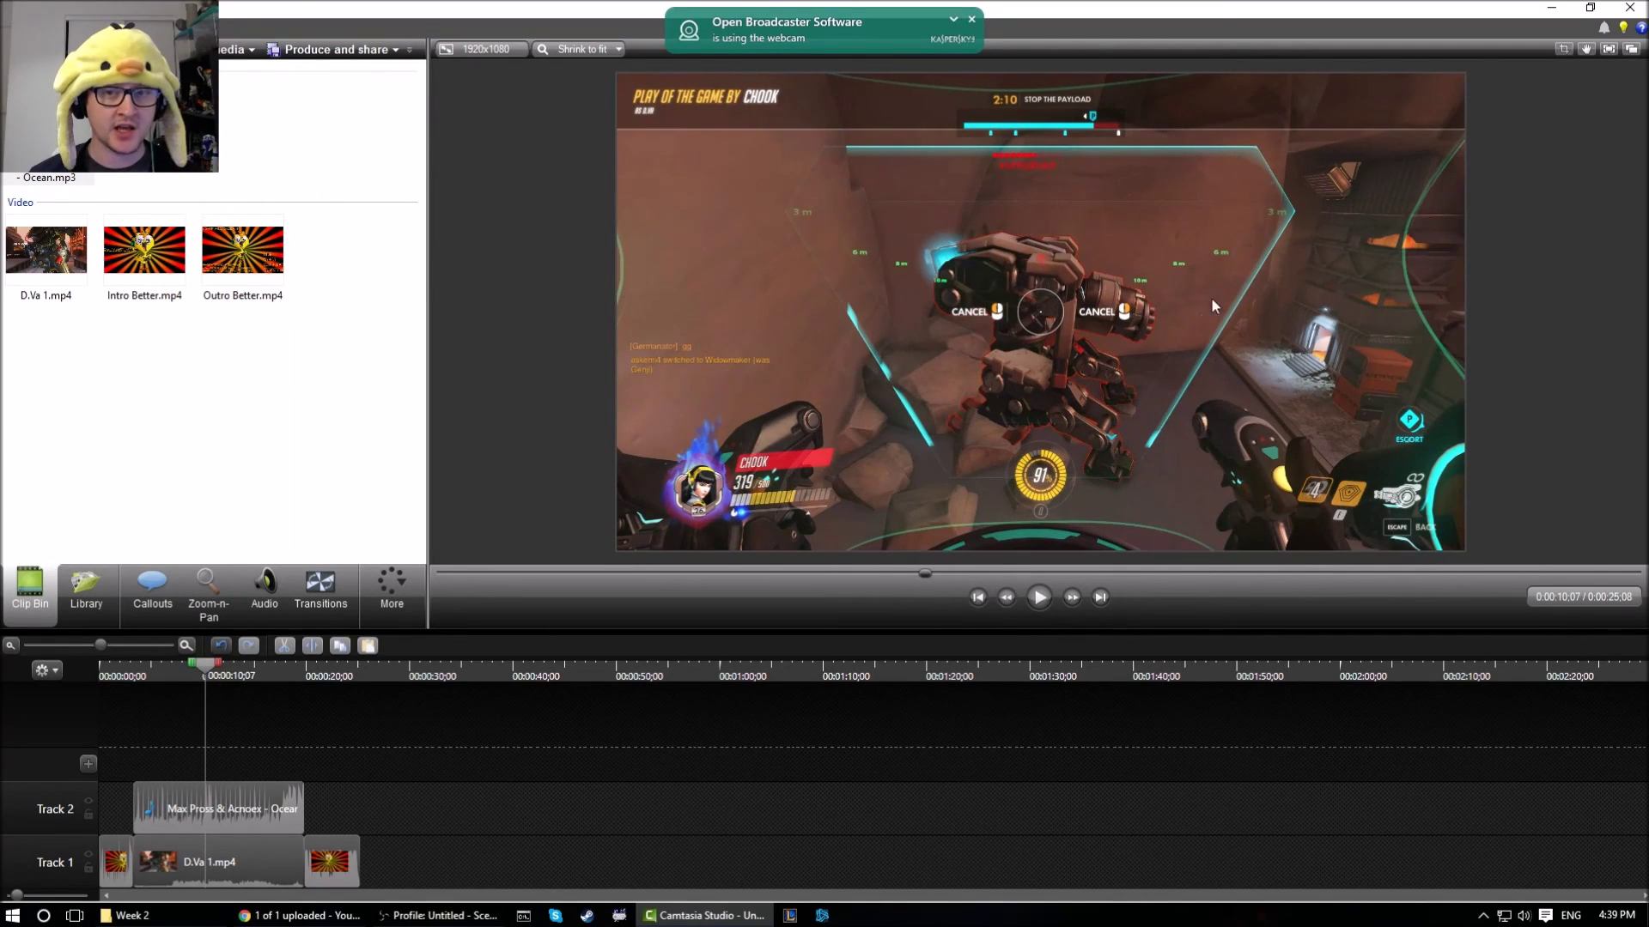
drag(208, 663, 54, 719)
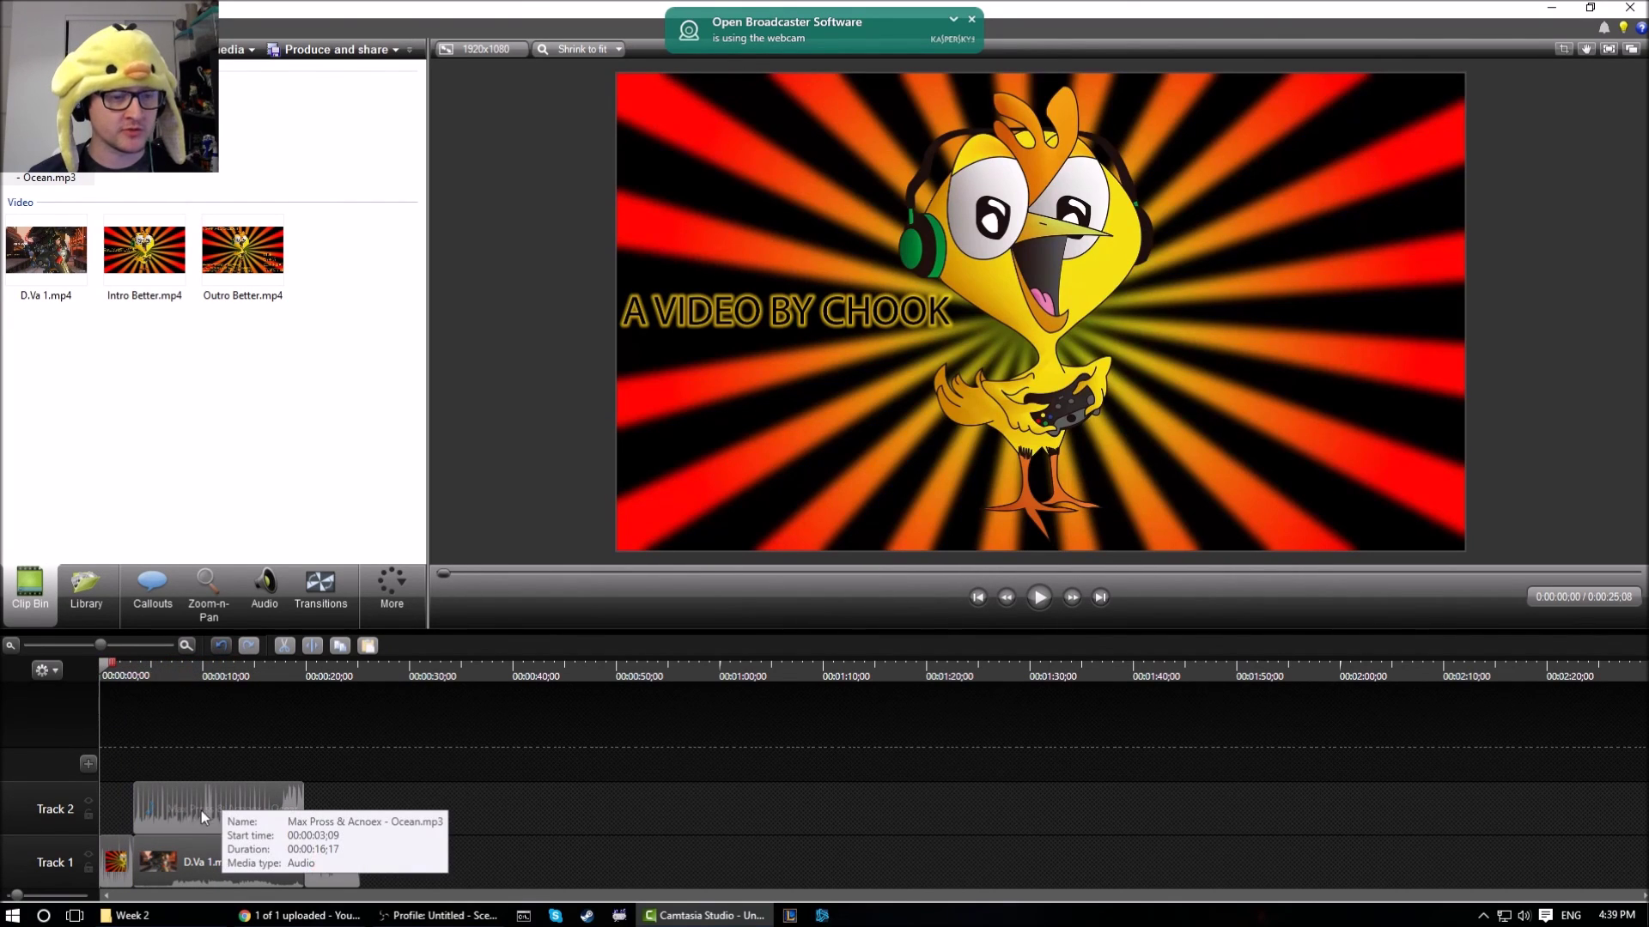
Open audio editing for the D.Va 1.mp4 clip on Track 1
click(216, 860)
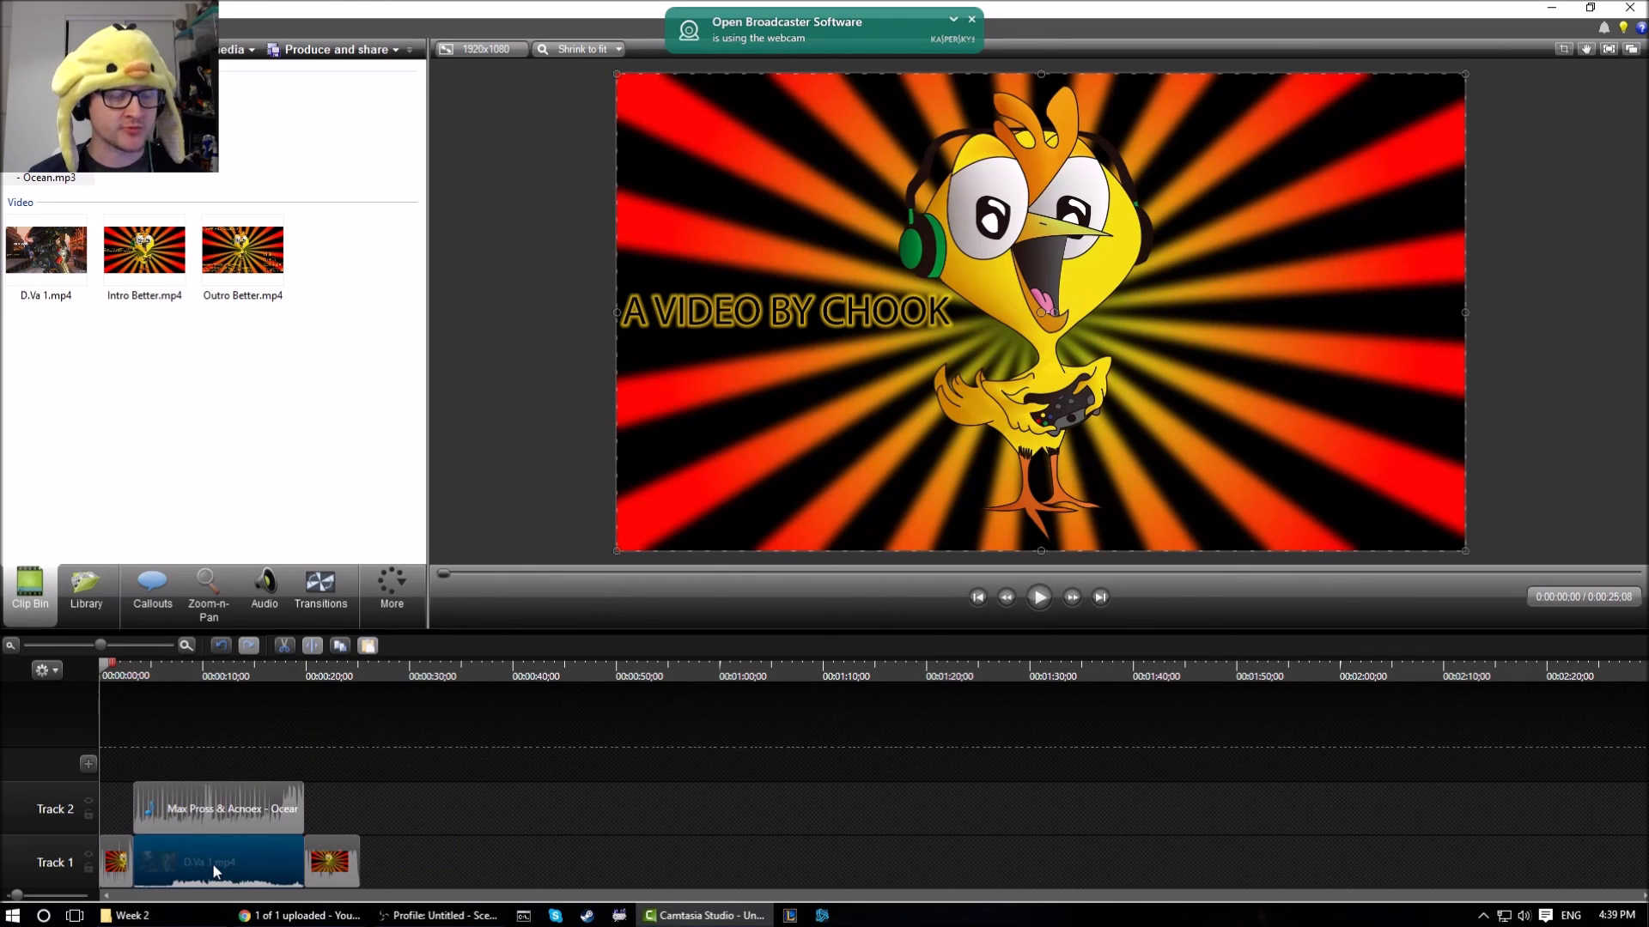
right_click(214, 859)
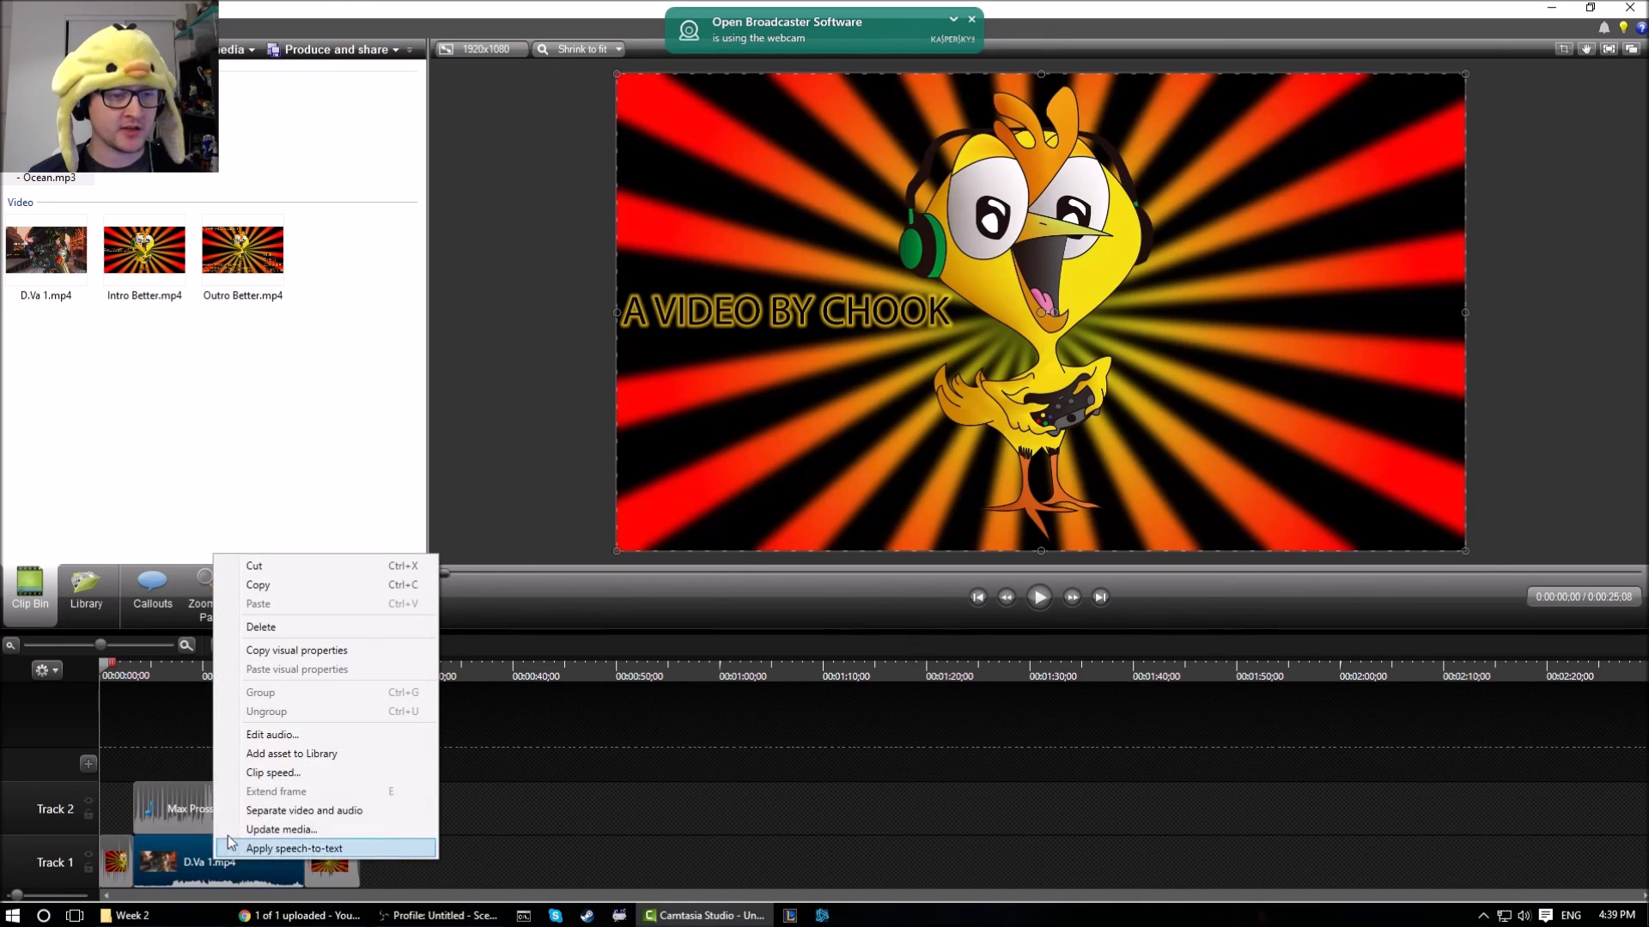
click(323, 733)
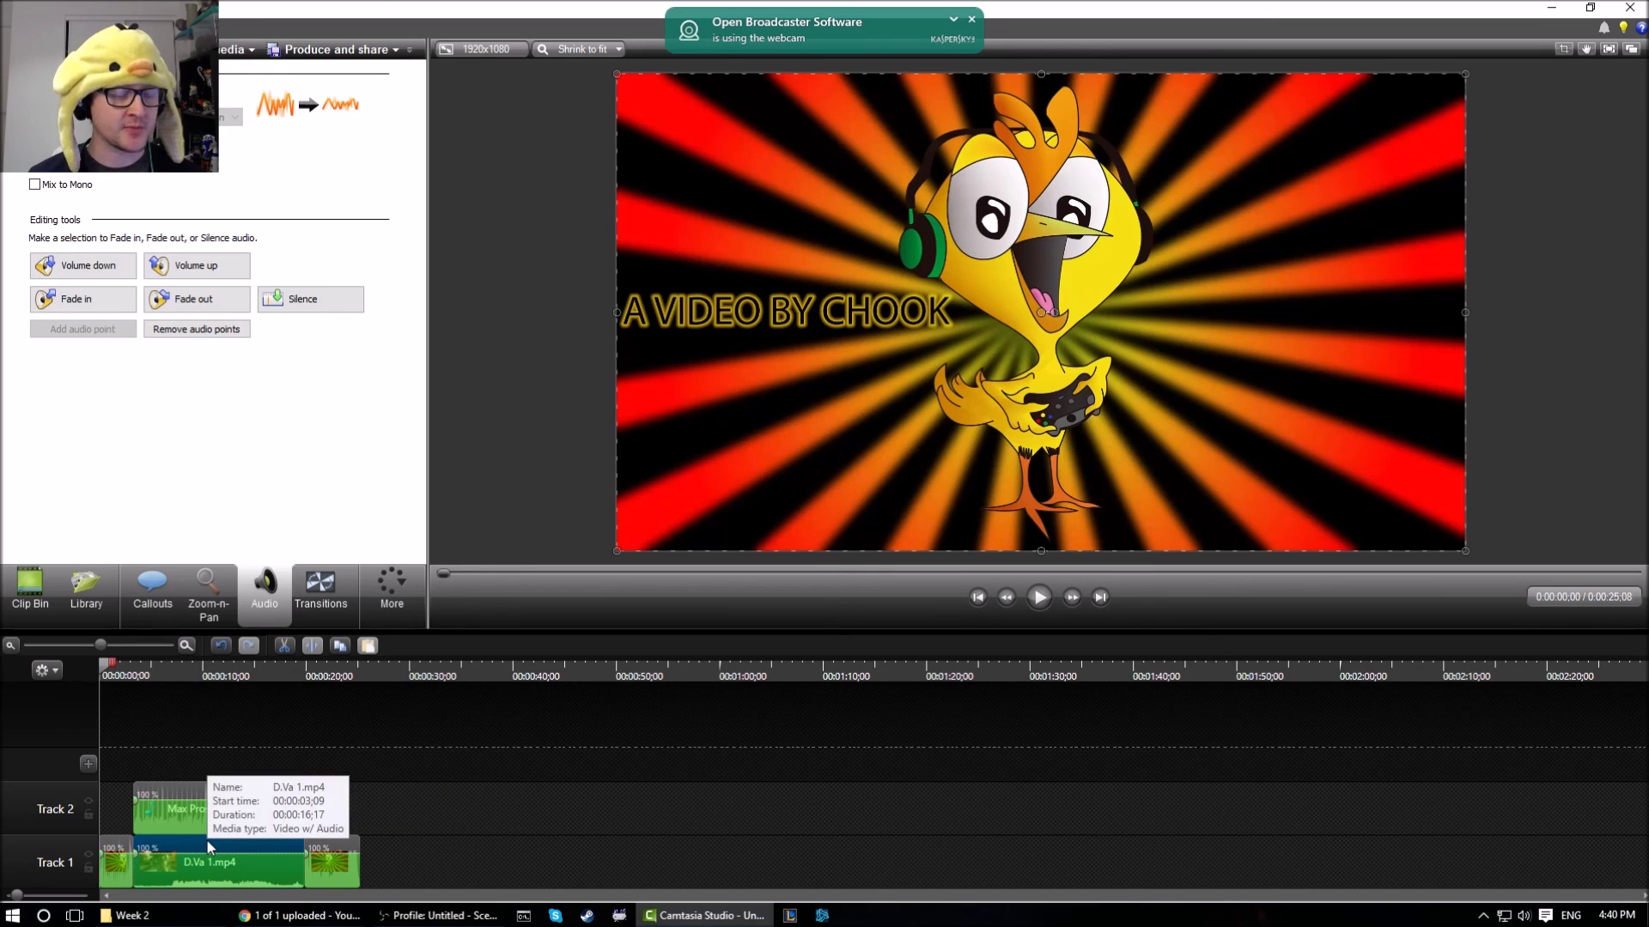
Lower the Track 2 music volume to nearly silent and preview the mix from 00:00:03;09
drag(213, 798, 214, 832)
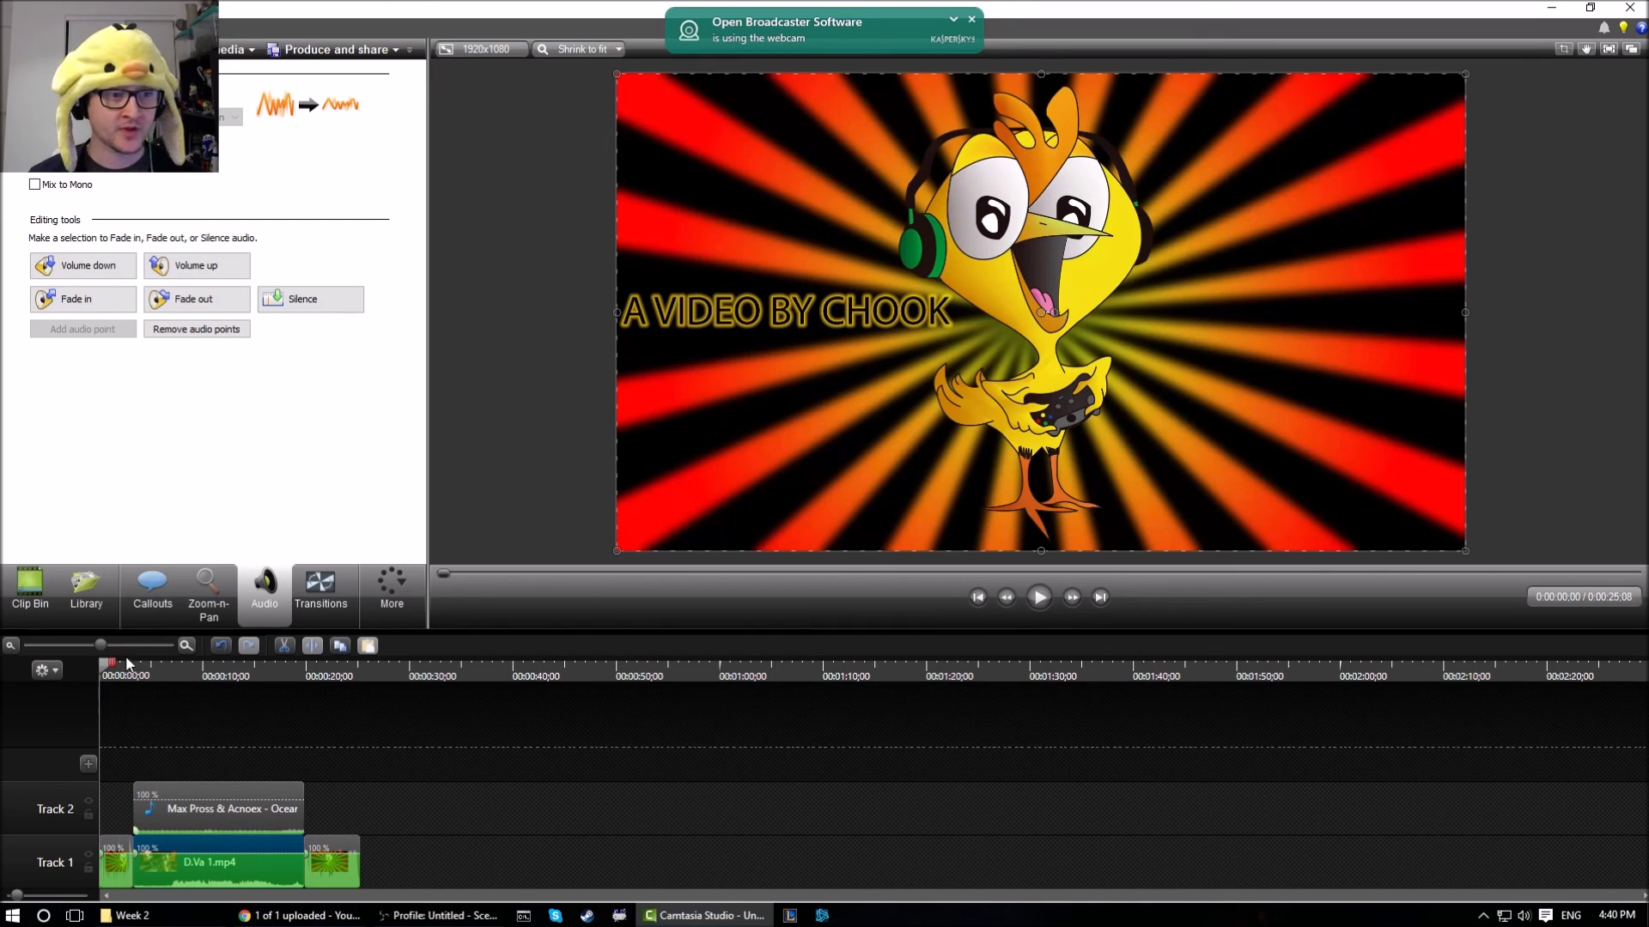
drag(109, 666, 133, 671)
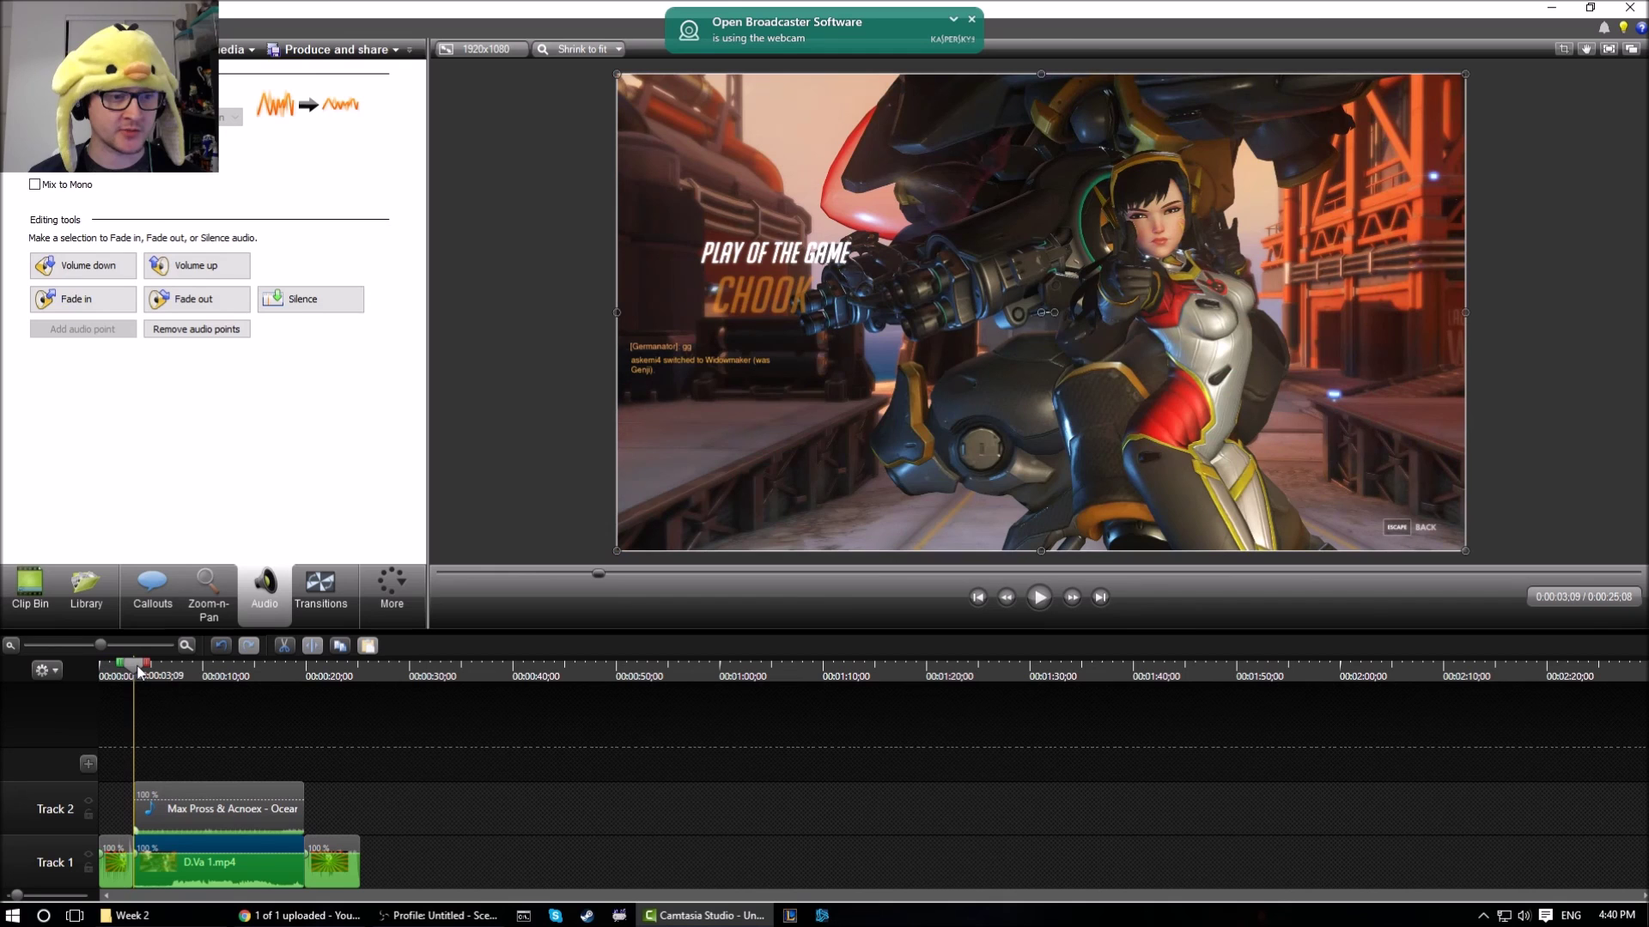
click(1039, 597)
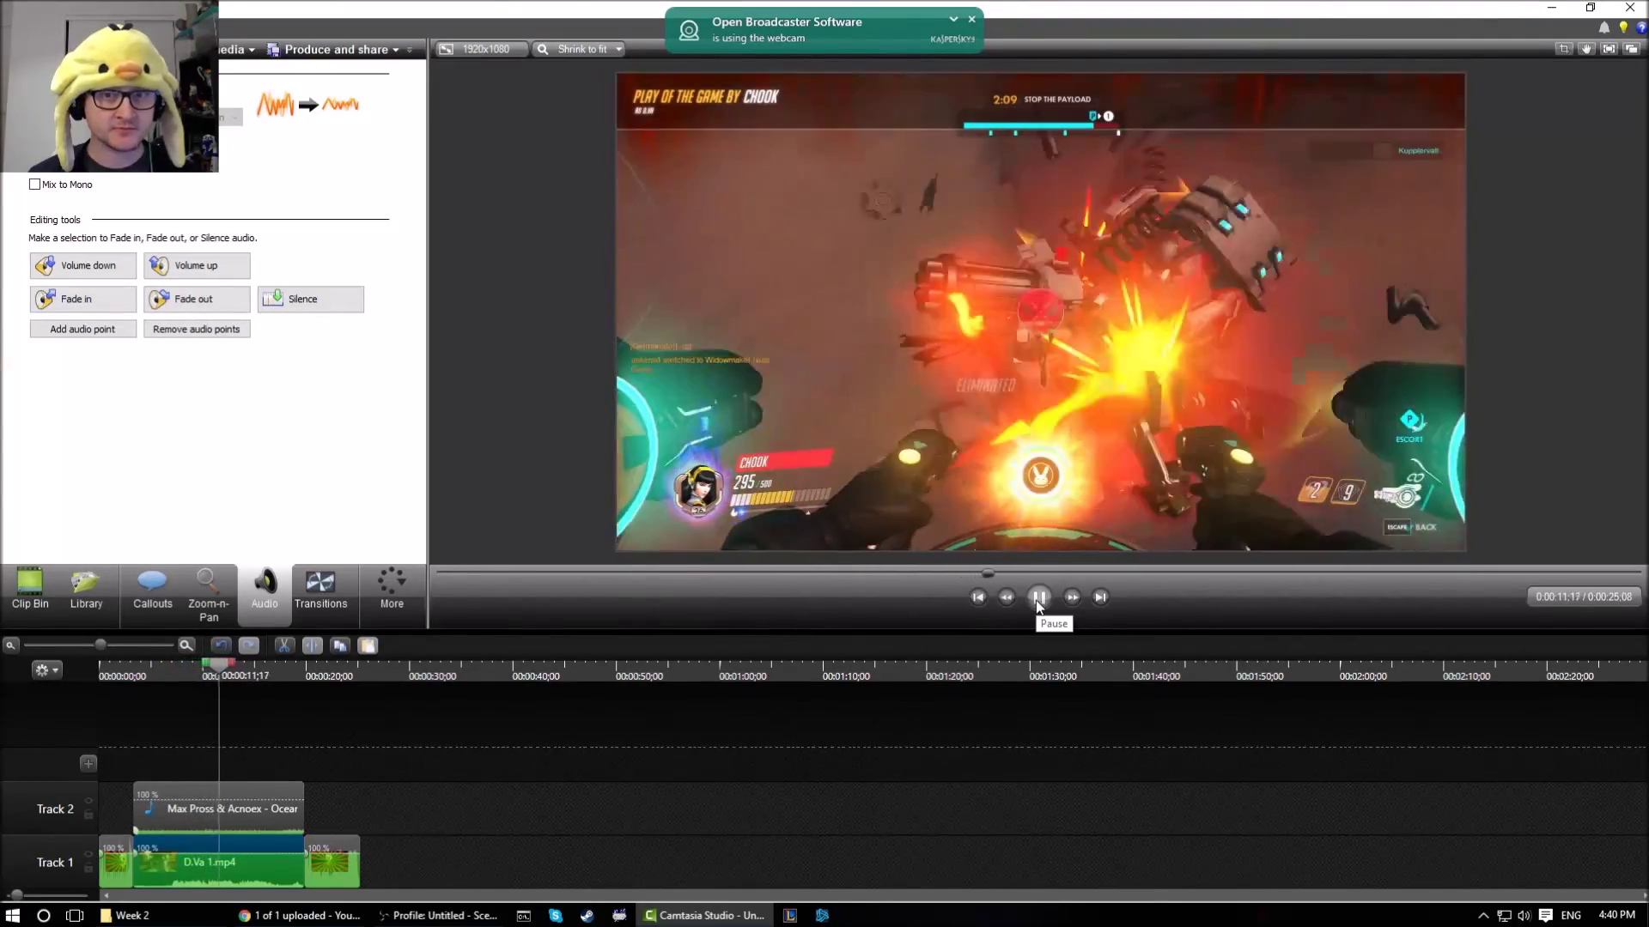
click(1037, 598)
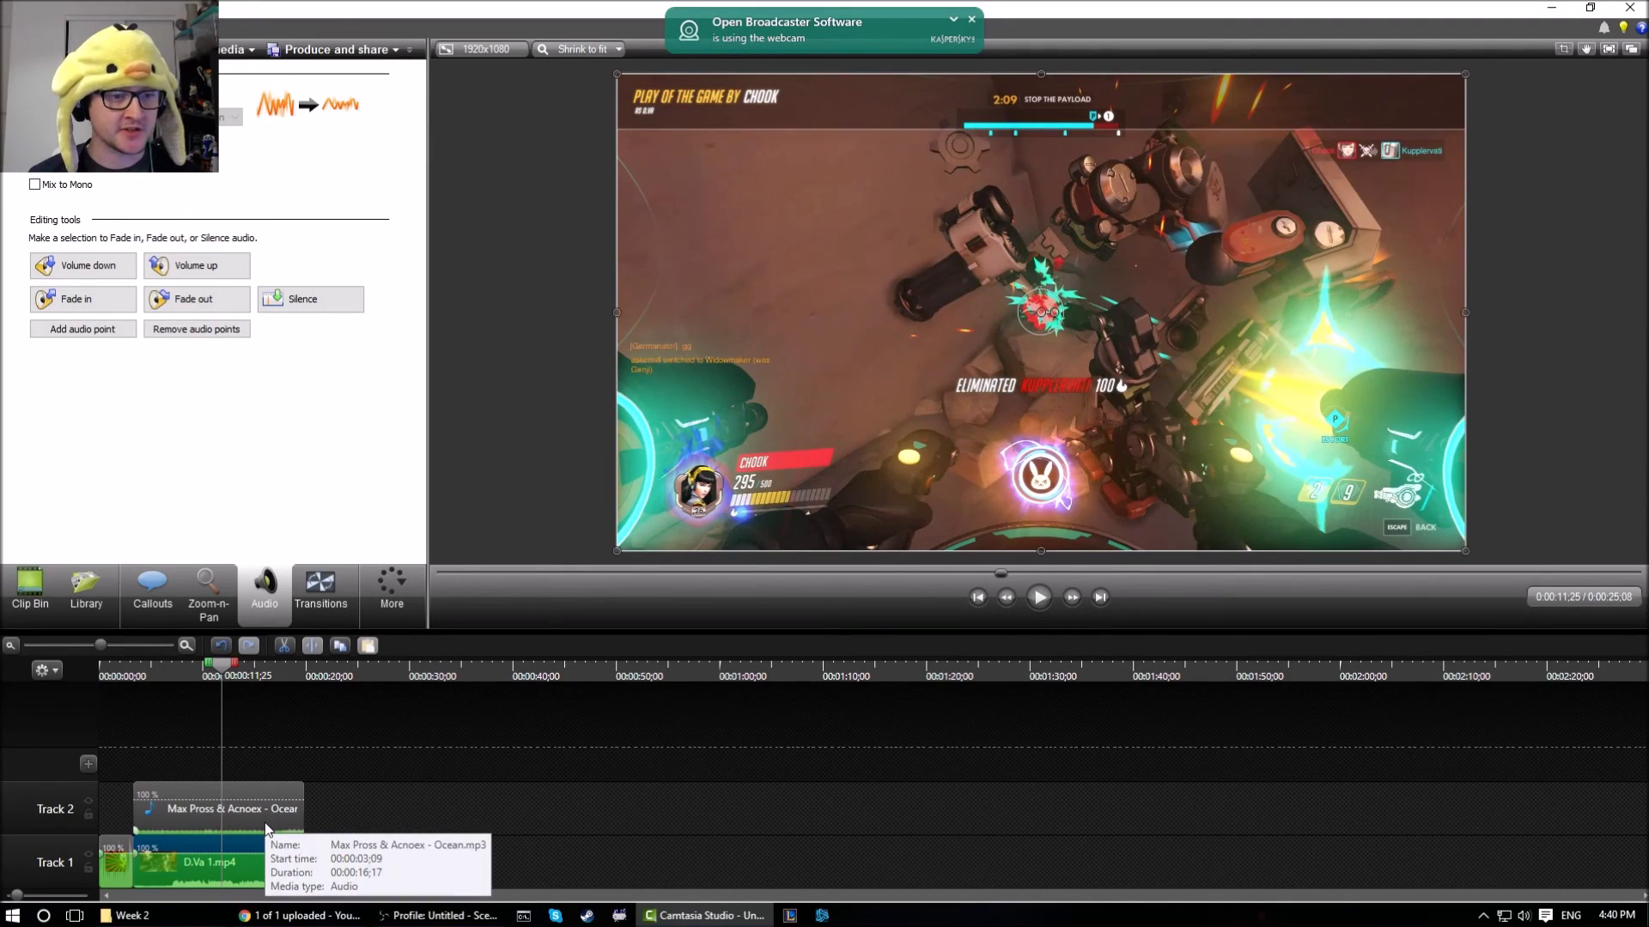
Raise the Track 2 music back to its original volume and lower the D.Va 1.mp4 audio to 15%
drag(266, 829, 264, 798)
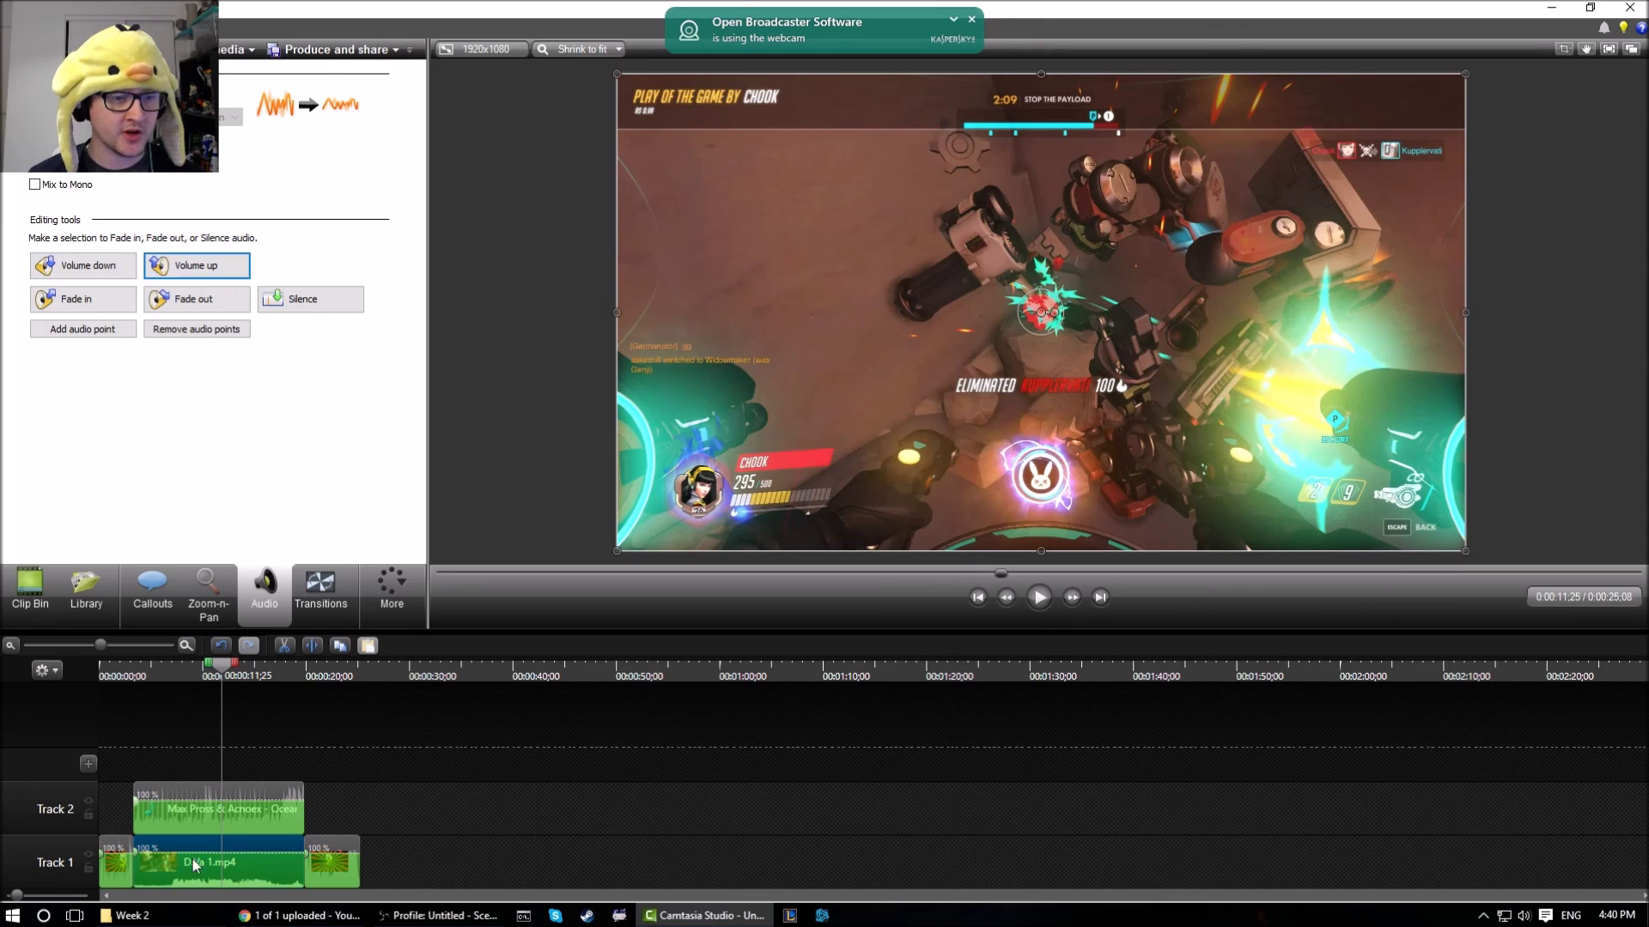
drag(261, 853, 258, 883)
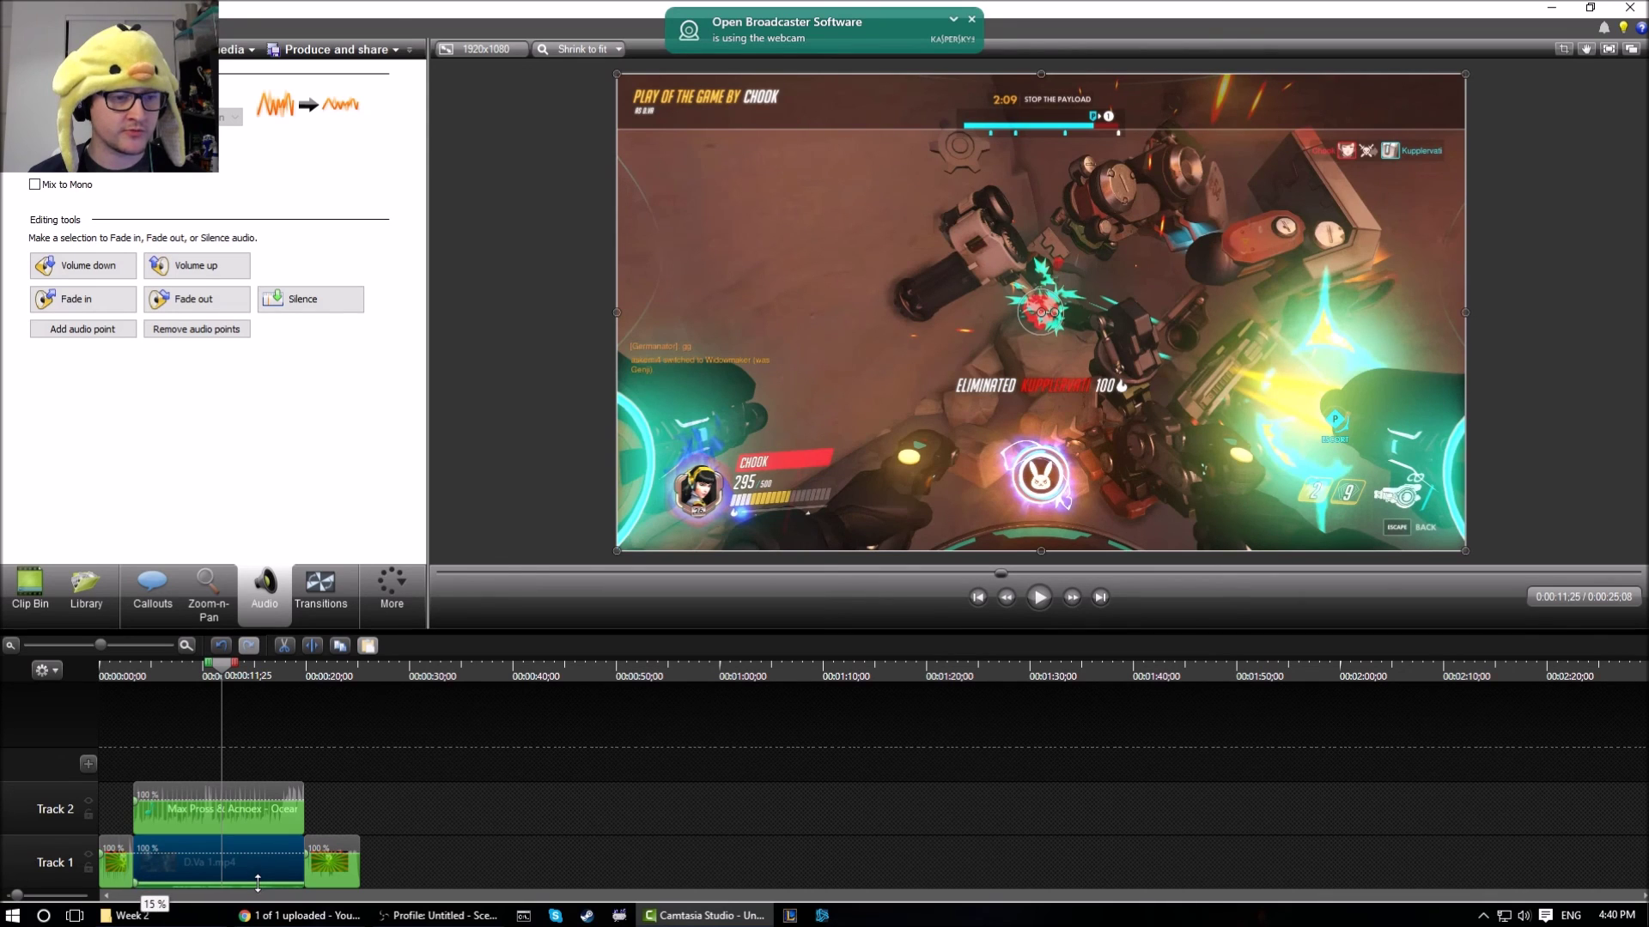
Play the timeline from 00:00:03;09 to check the balance between the music and the quieter game audio
drag(221, 664, 133, 663)
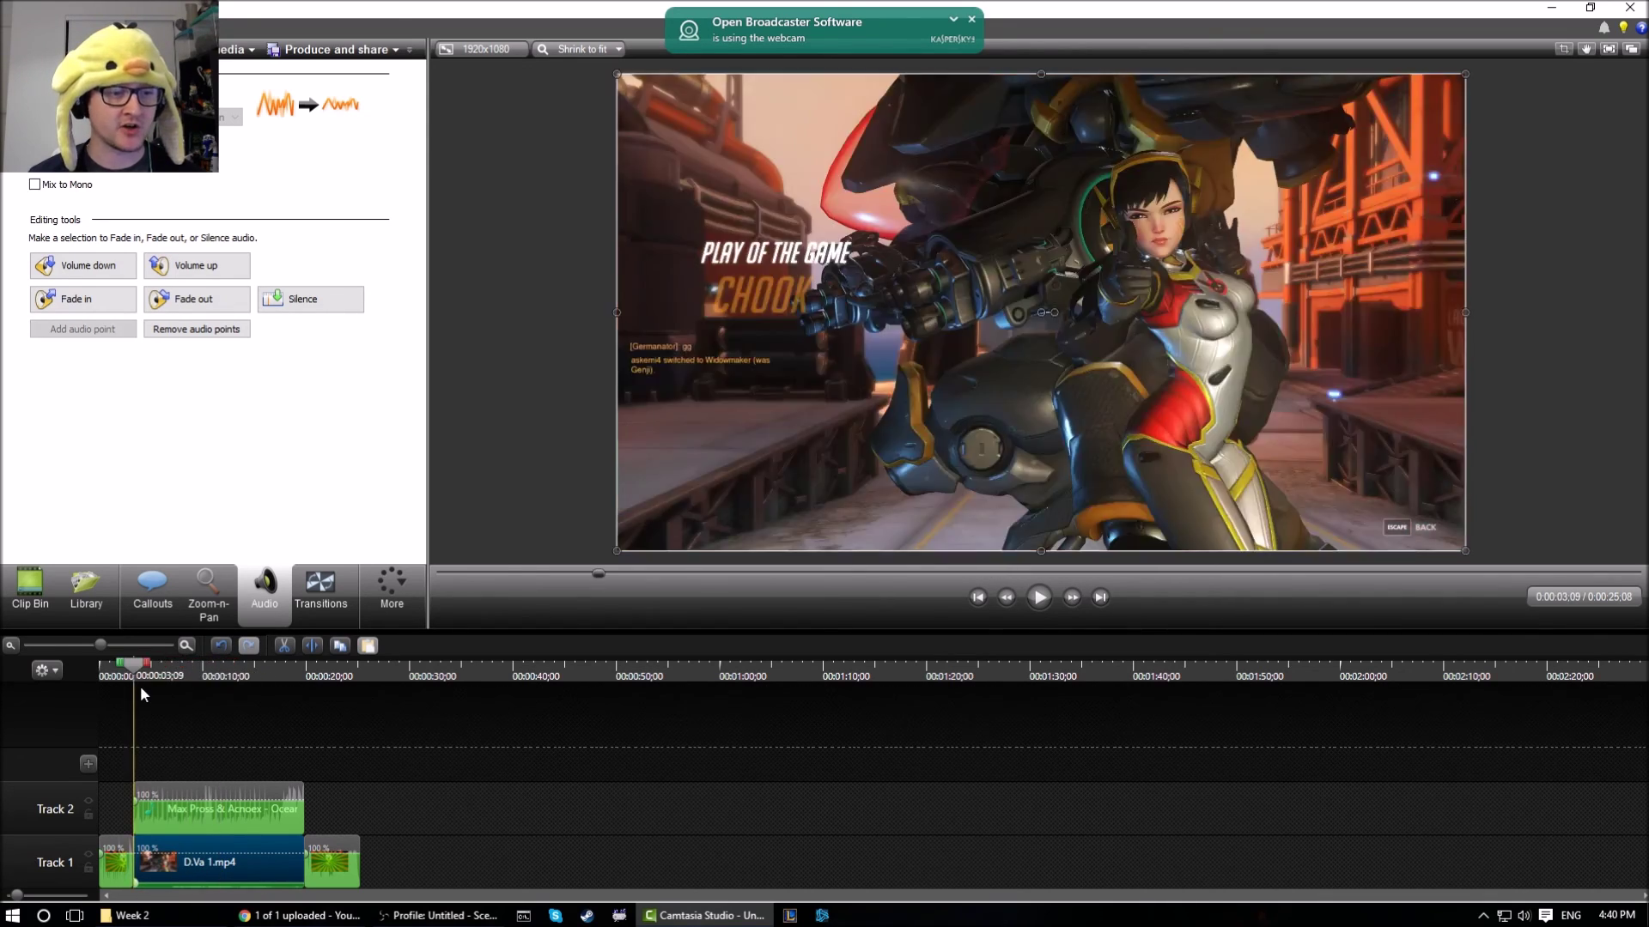
click(1036, 598)
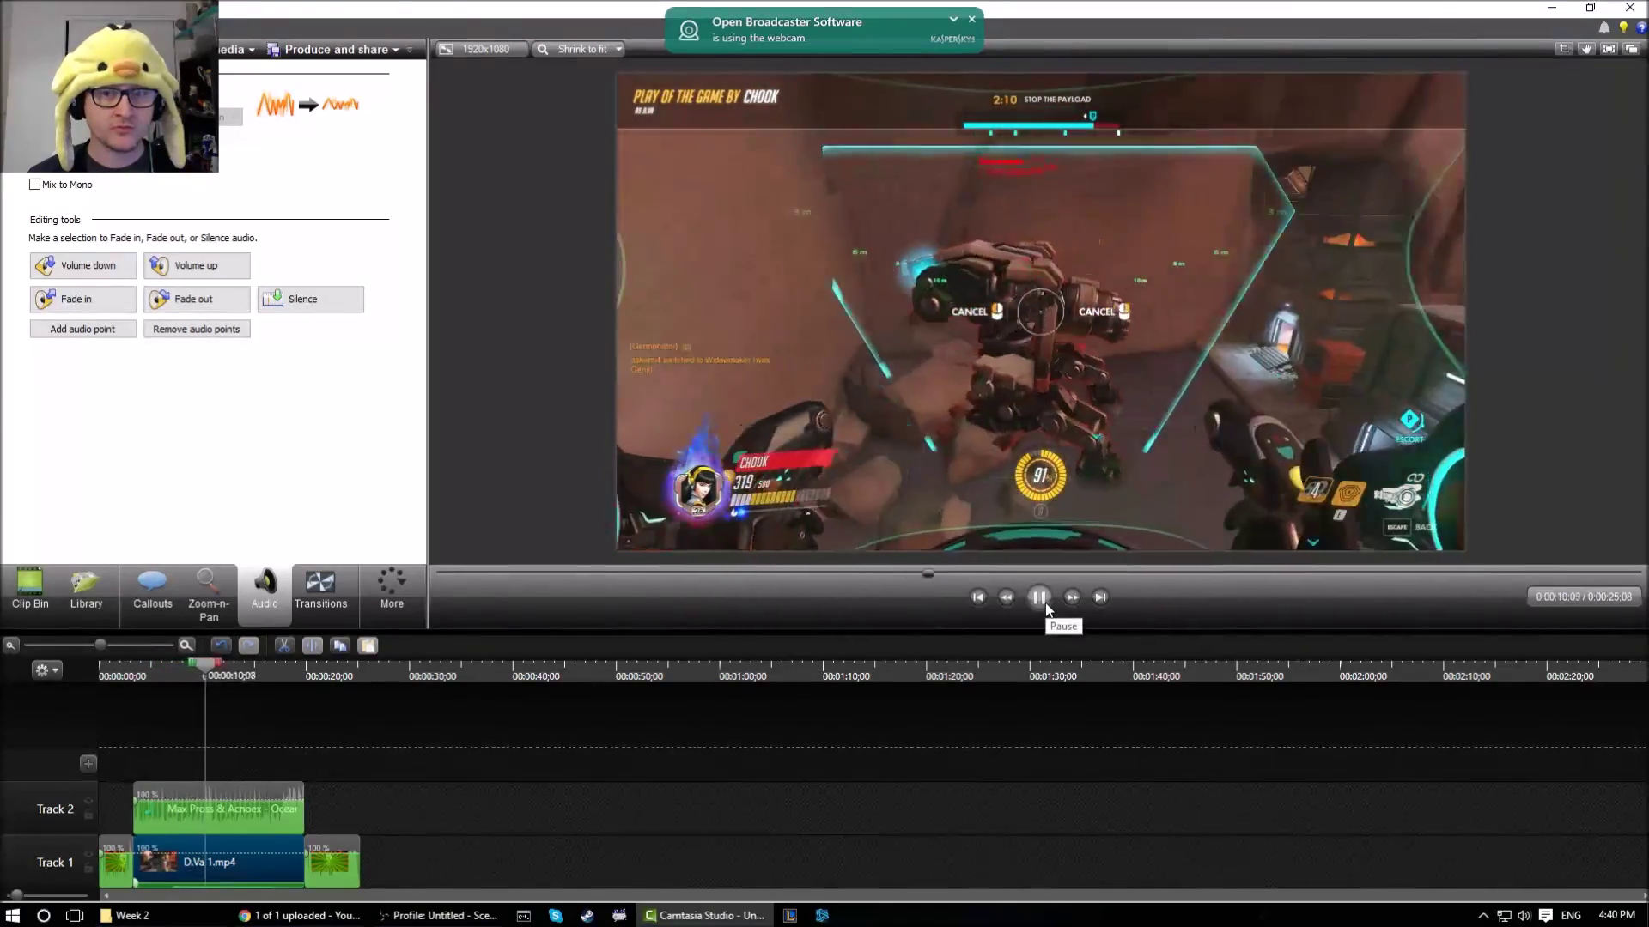
click(1044, 603)
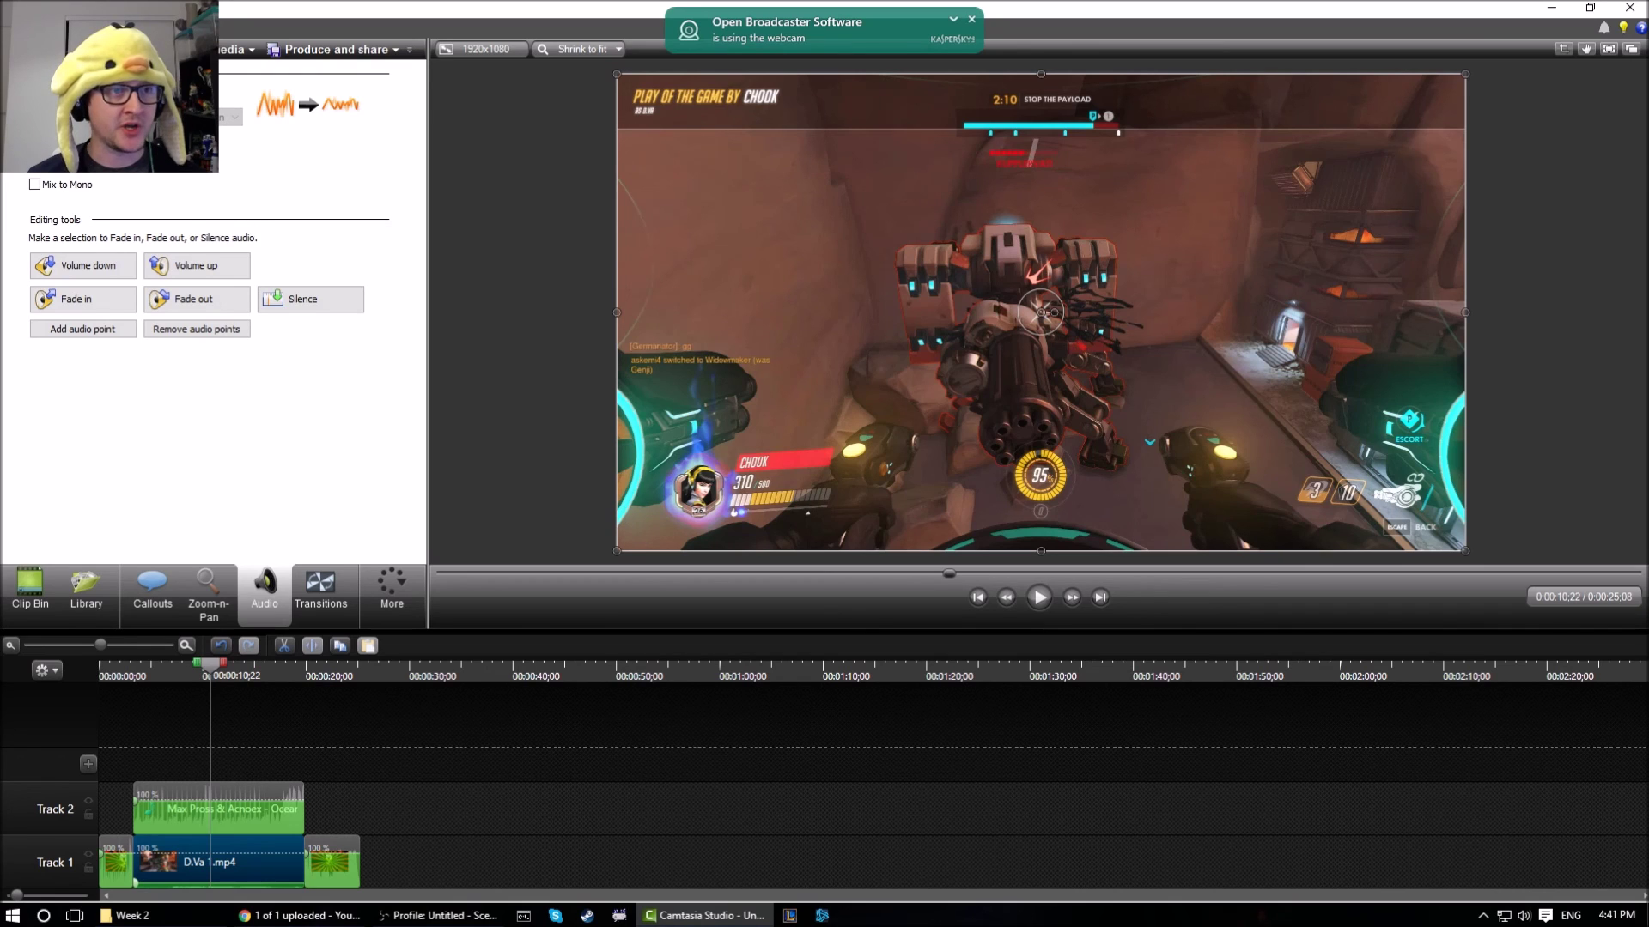
Import the chicken image received_1605792749698053.jpeg from the Logos folder inside Images into the Clip Bin
key(ctrl+i)
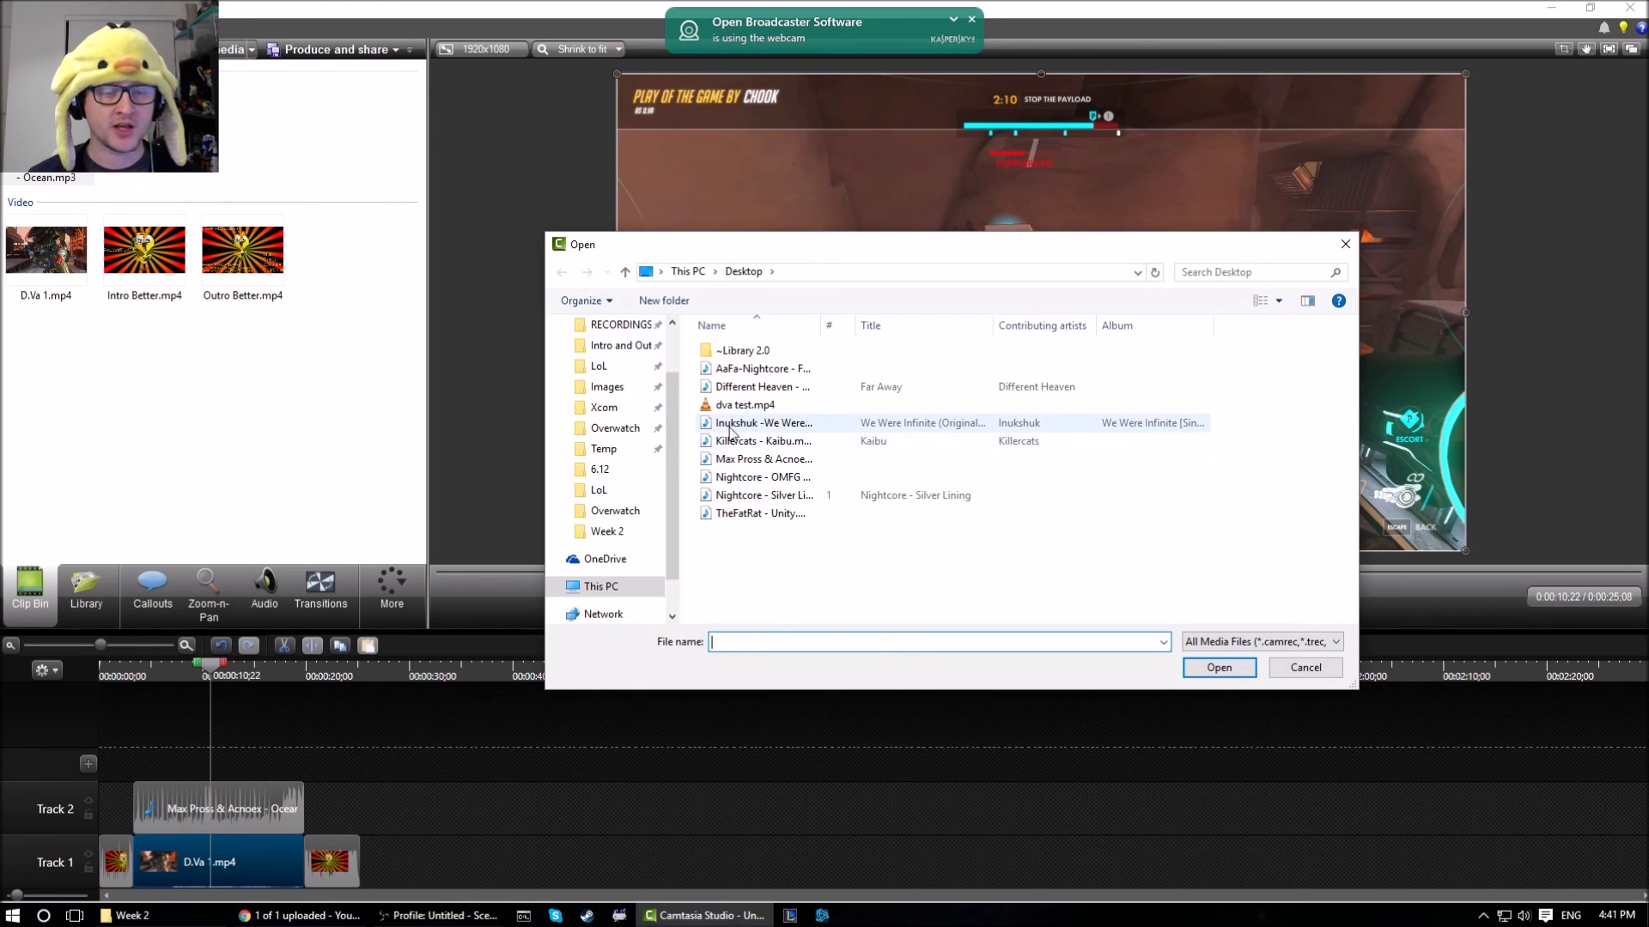
scroll(668, 431, up, 1)
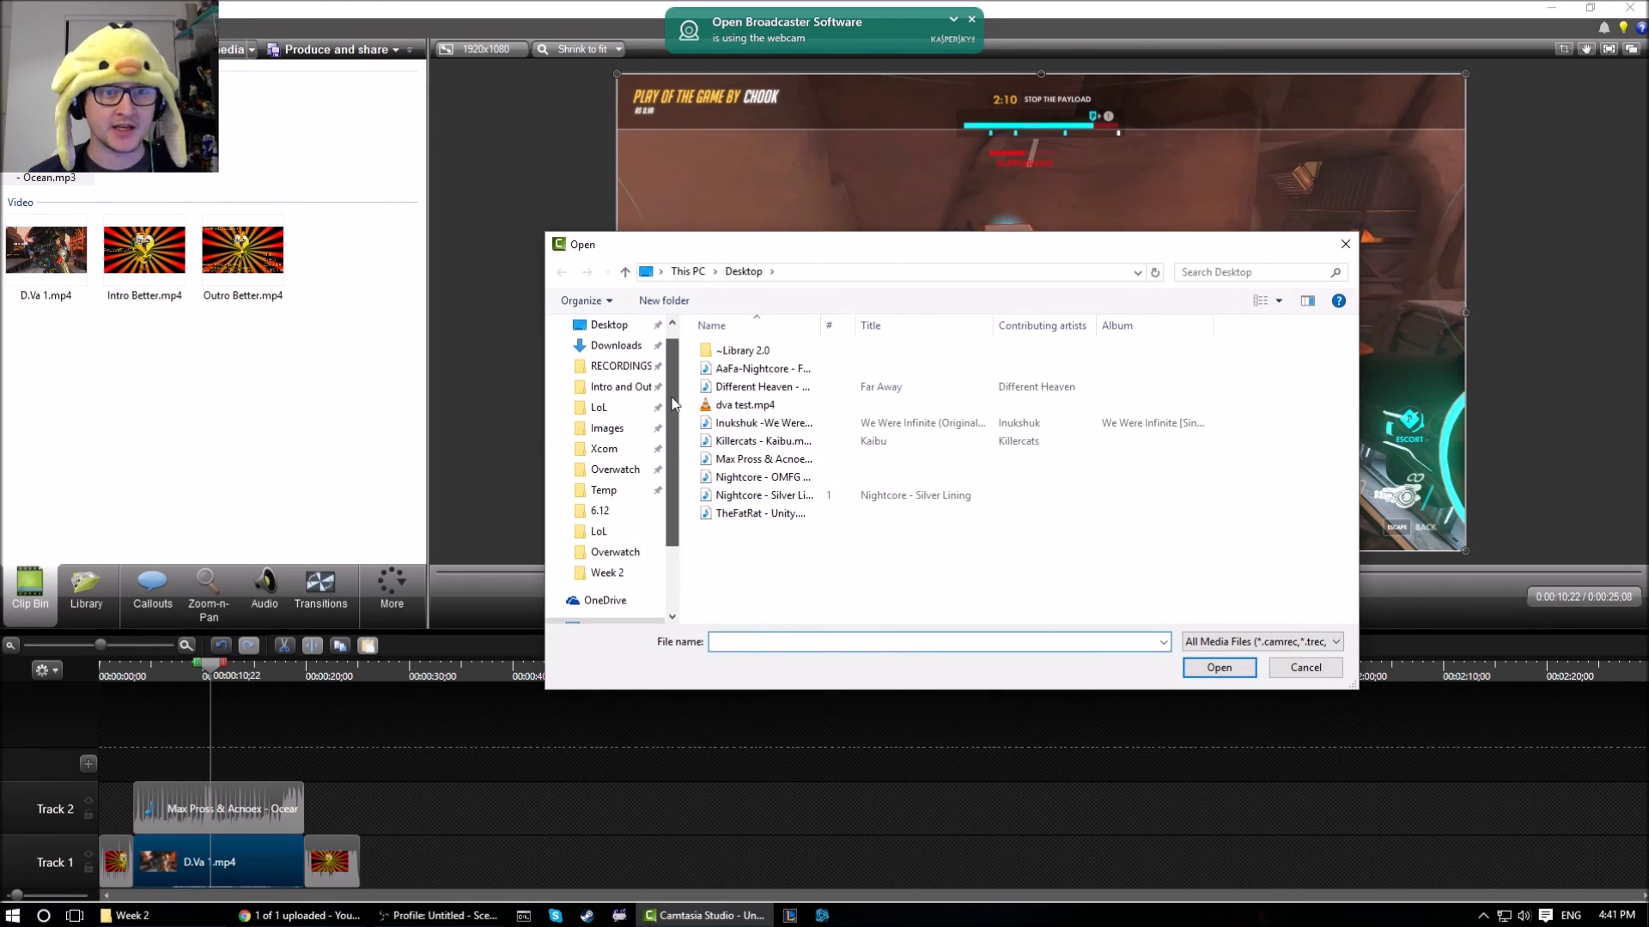
click(630, 434)
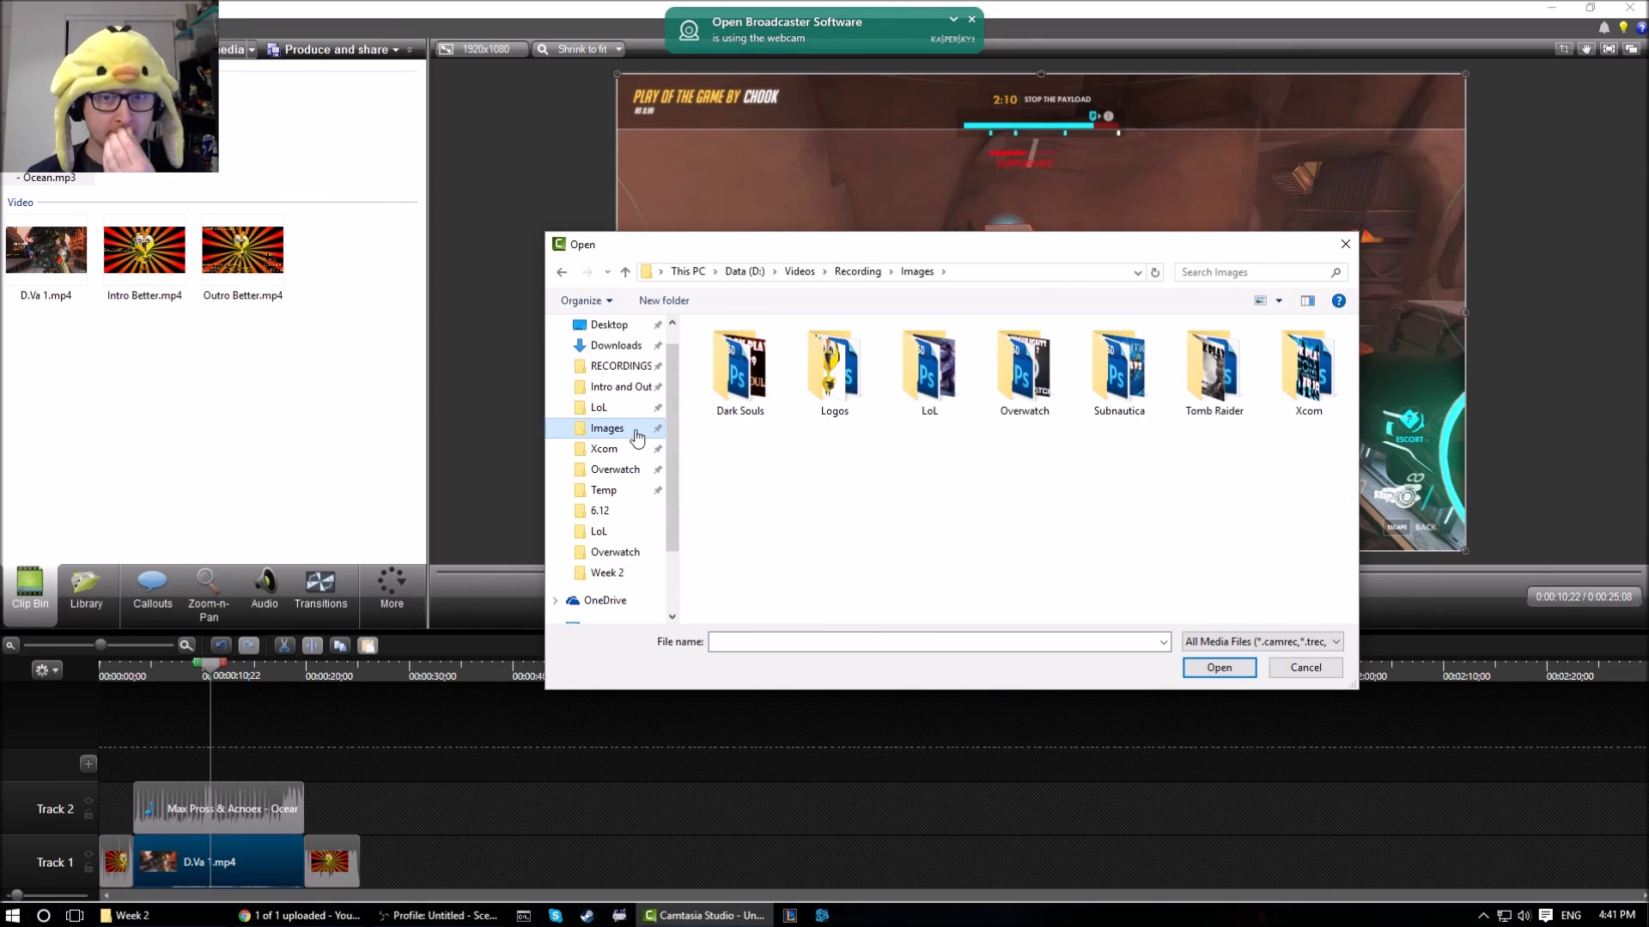
double_click(867, 404)
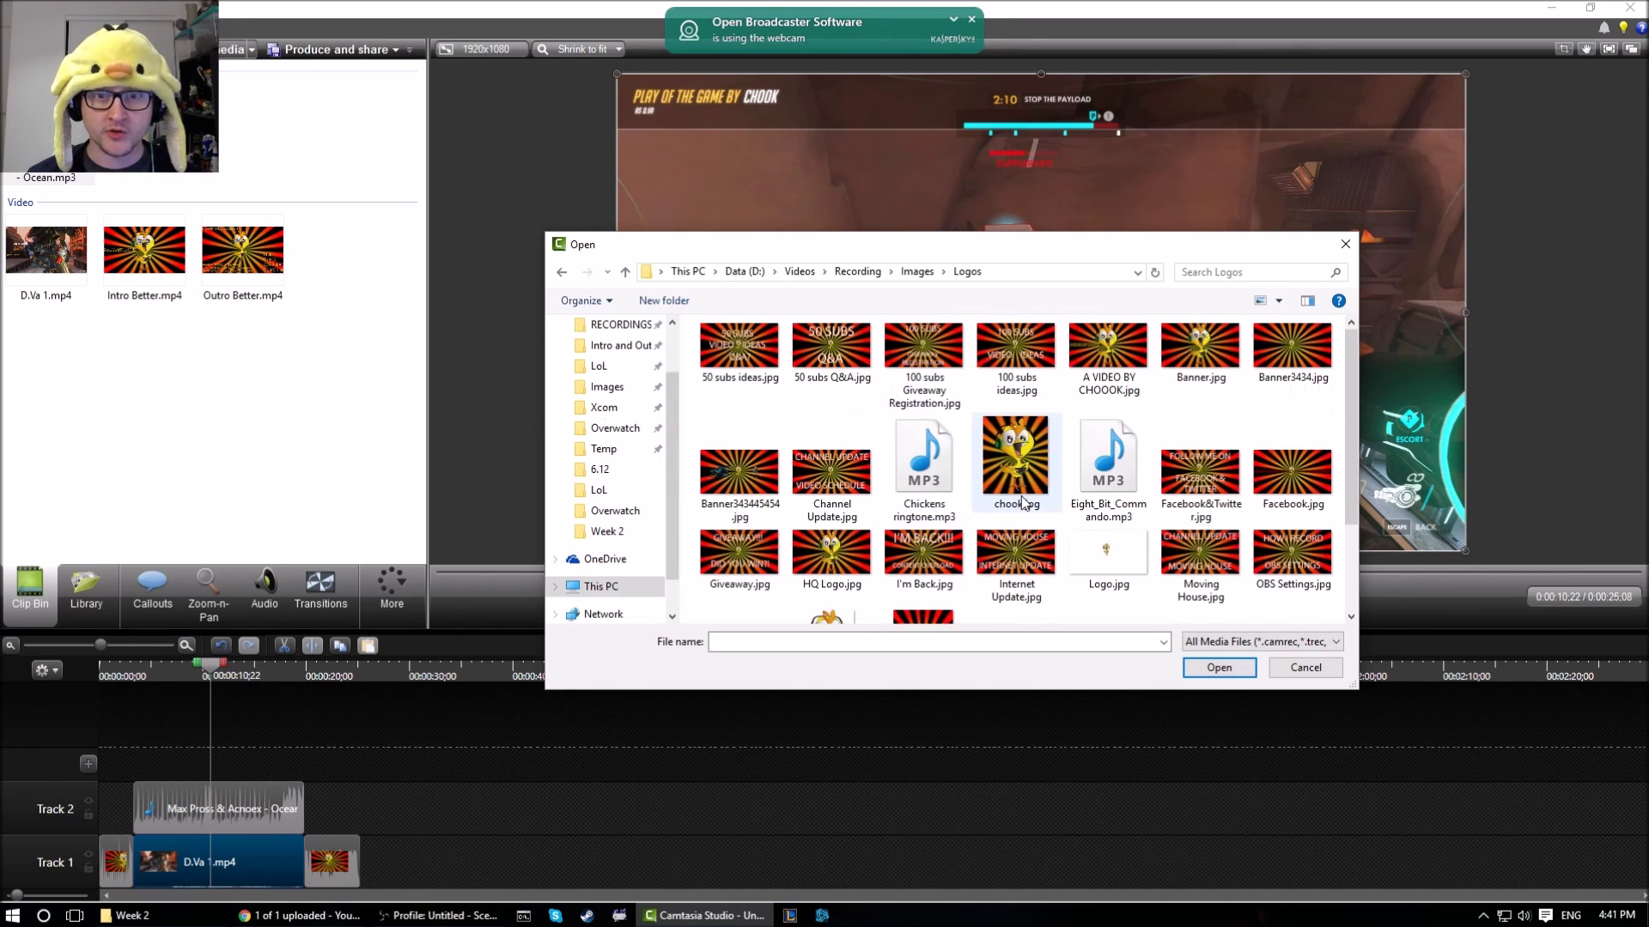
scroll(1026, 506, up, 1)
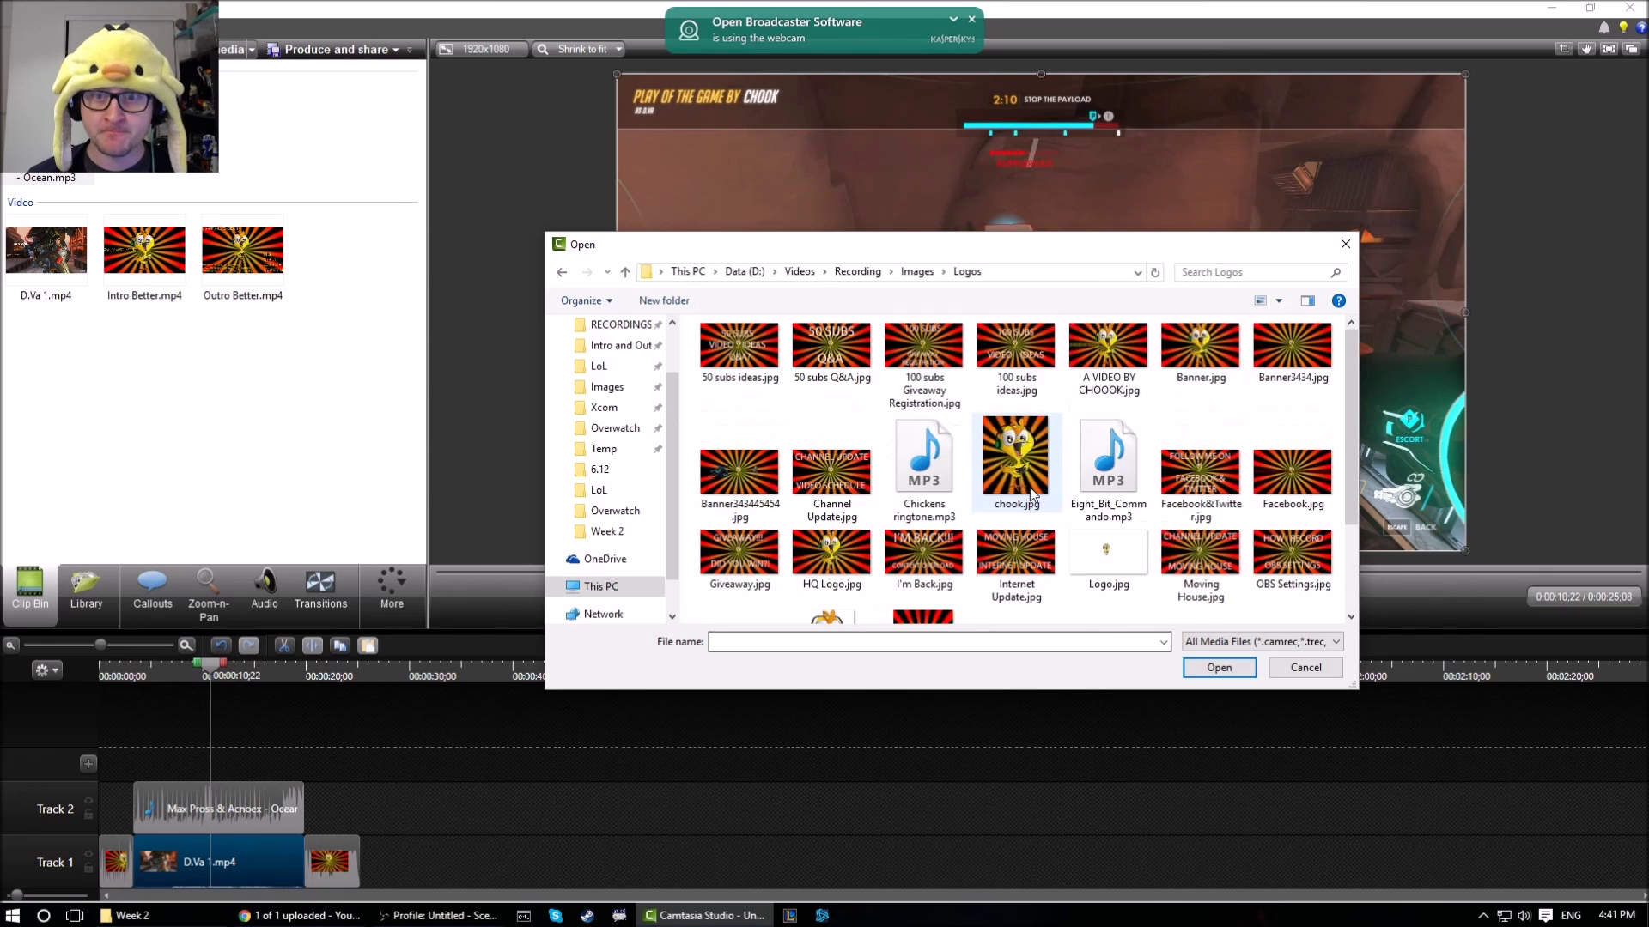
scroll(1032, 498, down, 1)
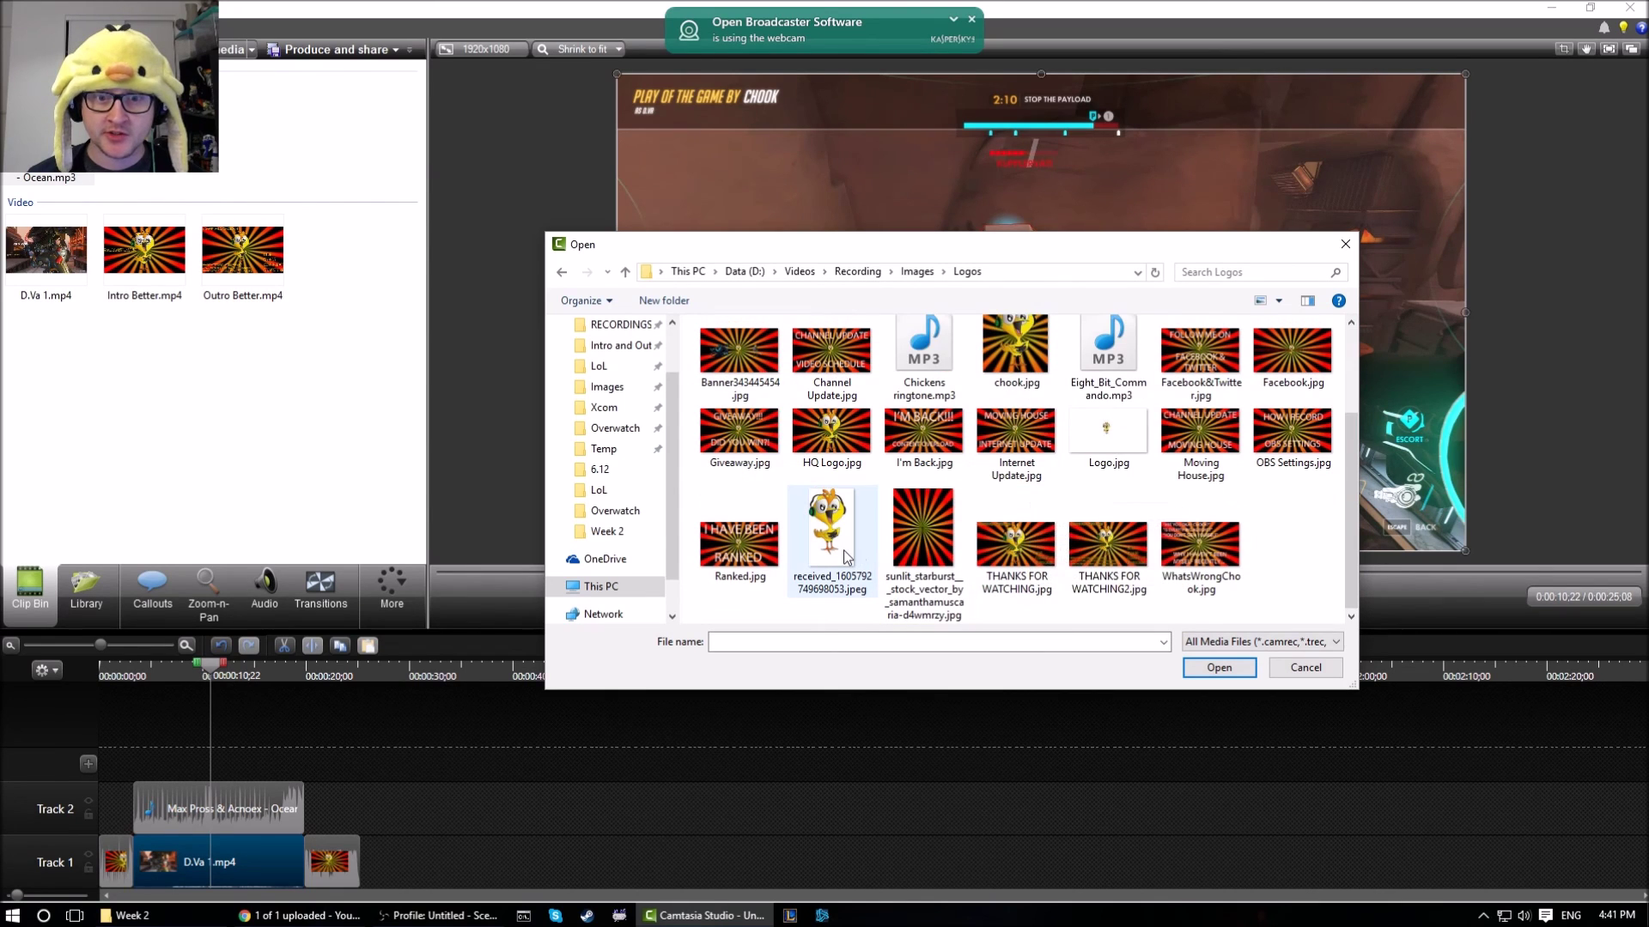
scroll(1202, 541, up, 1)
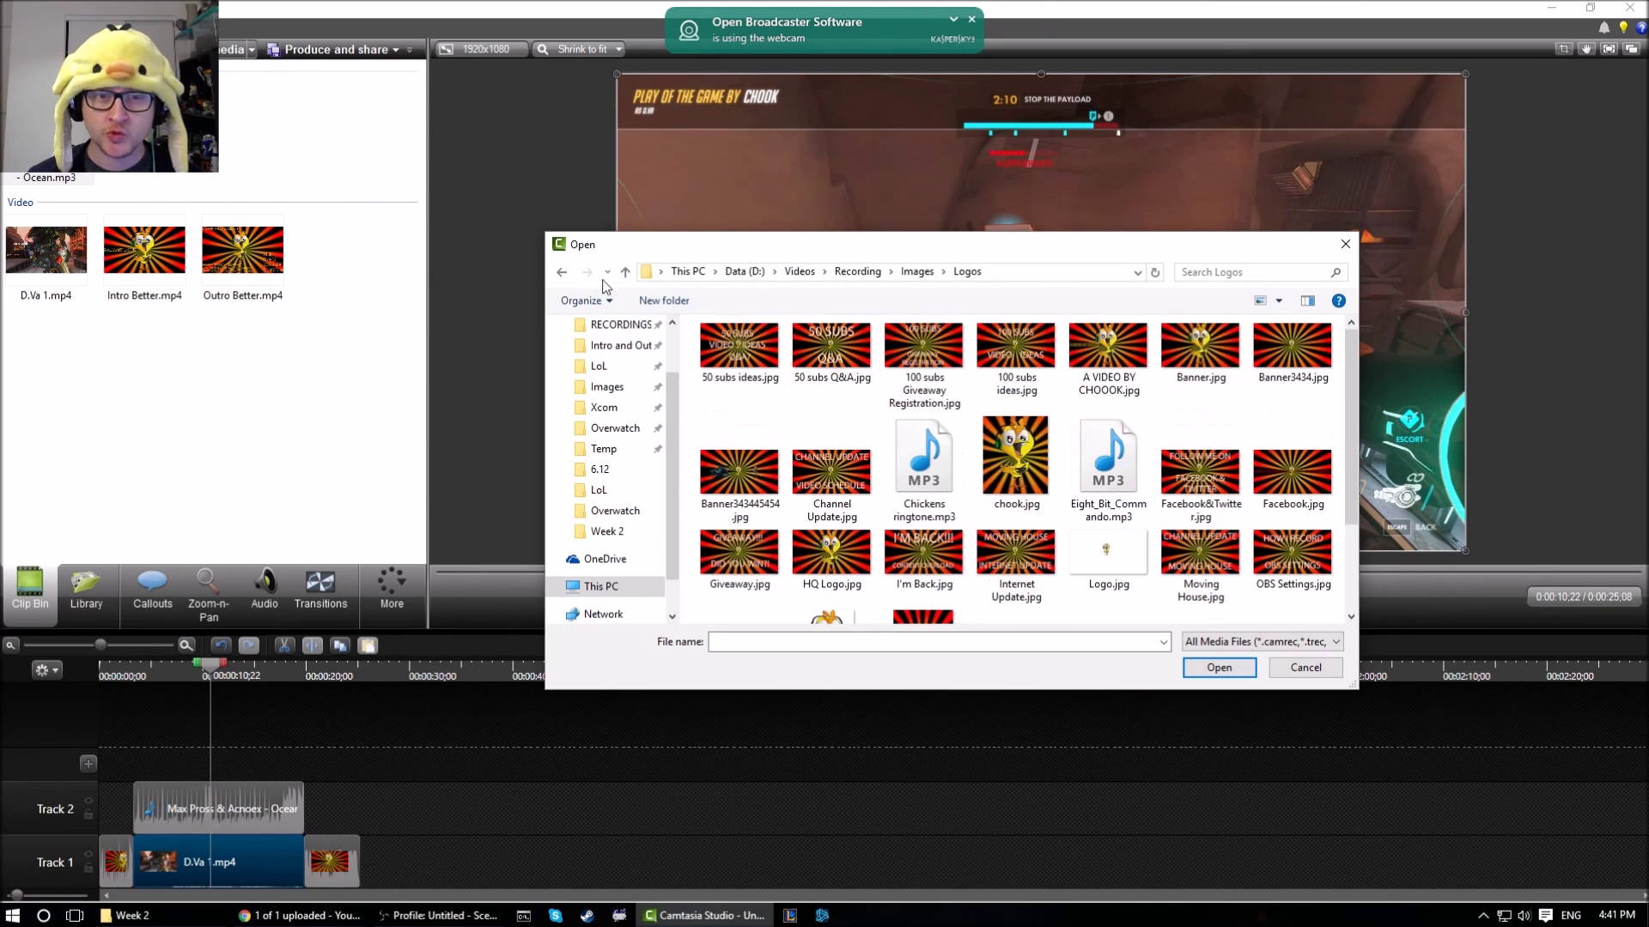
click(560, 273)
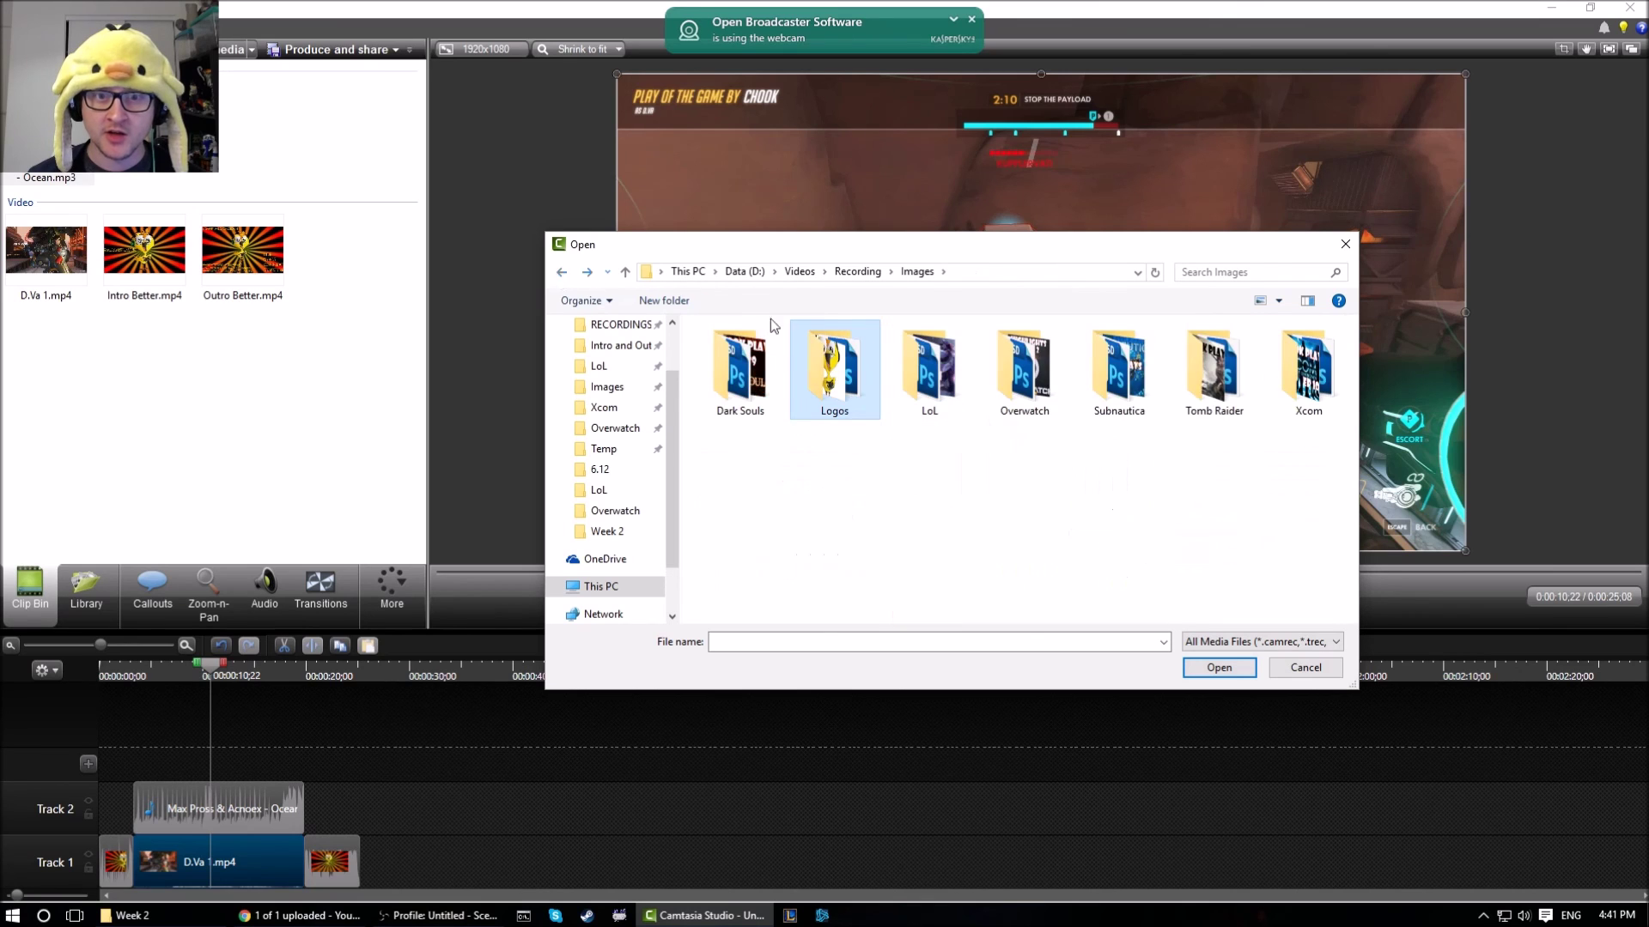
double_click(863, 376)
double_click(846, 525)
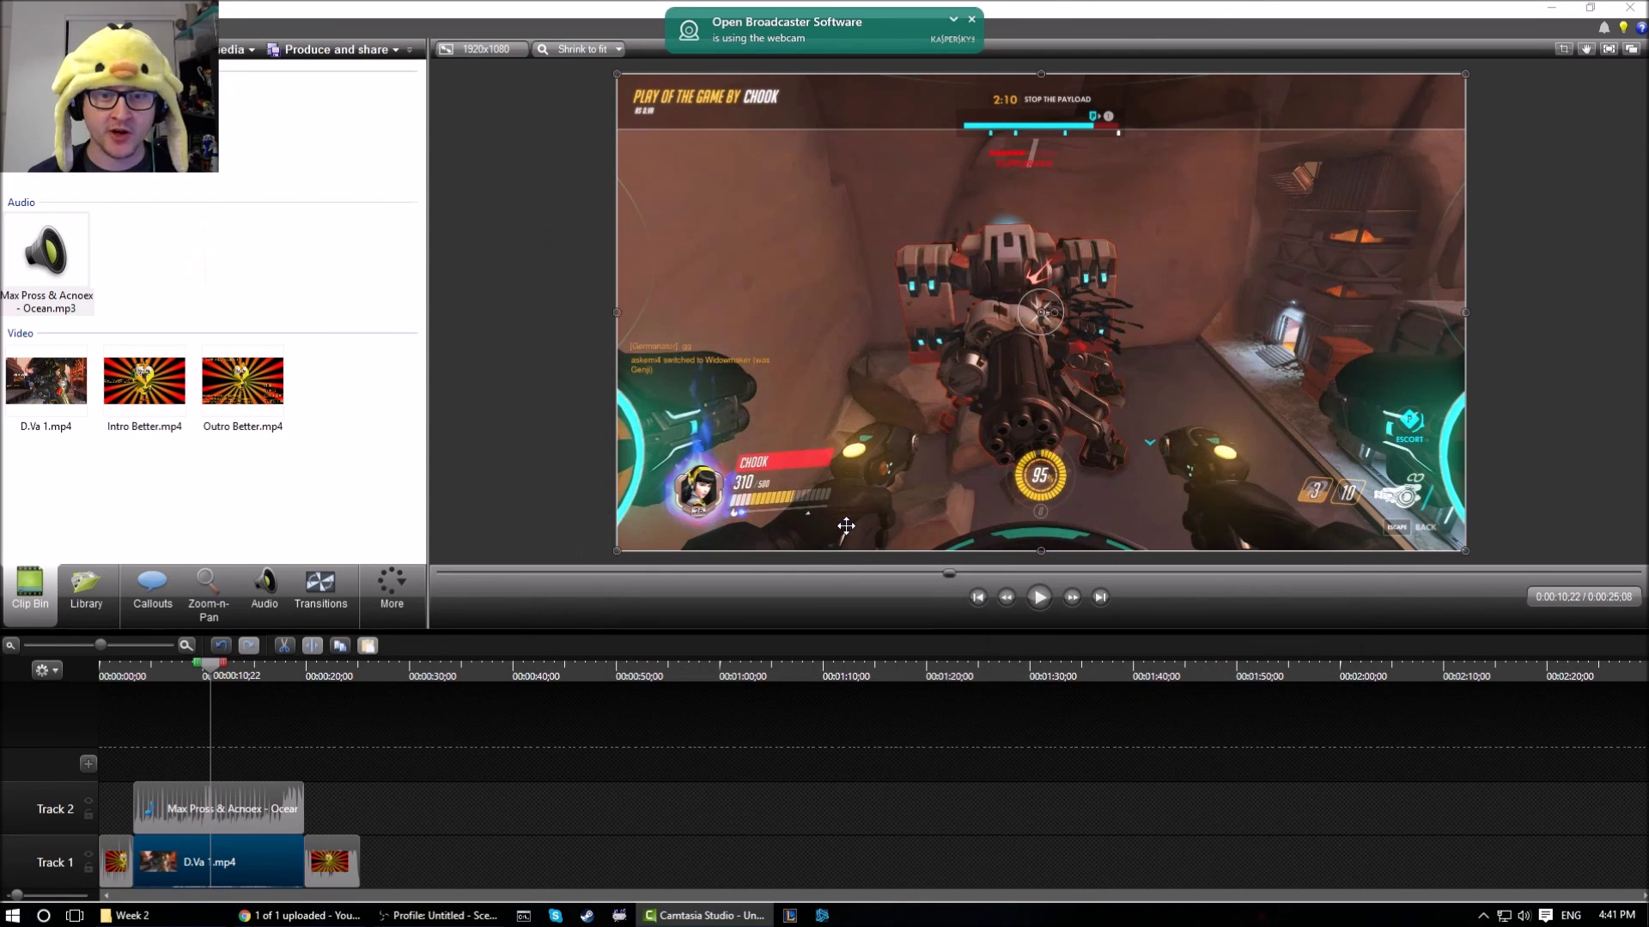
Place the imported chicken image on Track 3 around 00:00:10;22 and shrink it to a small picture near the centre of the frame
drag(48, 137, 218, 754)
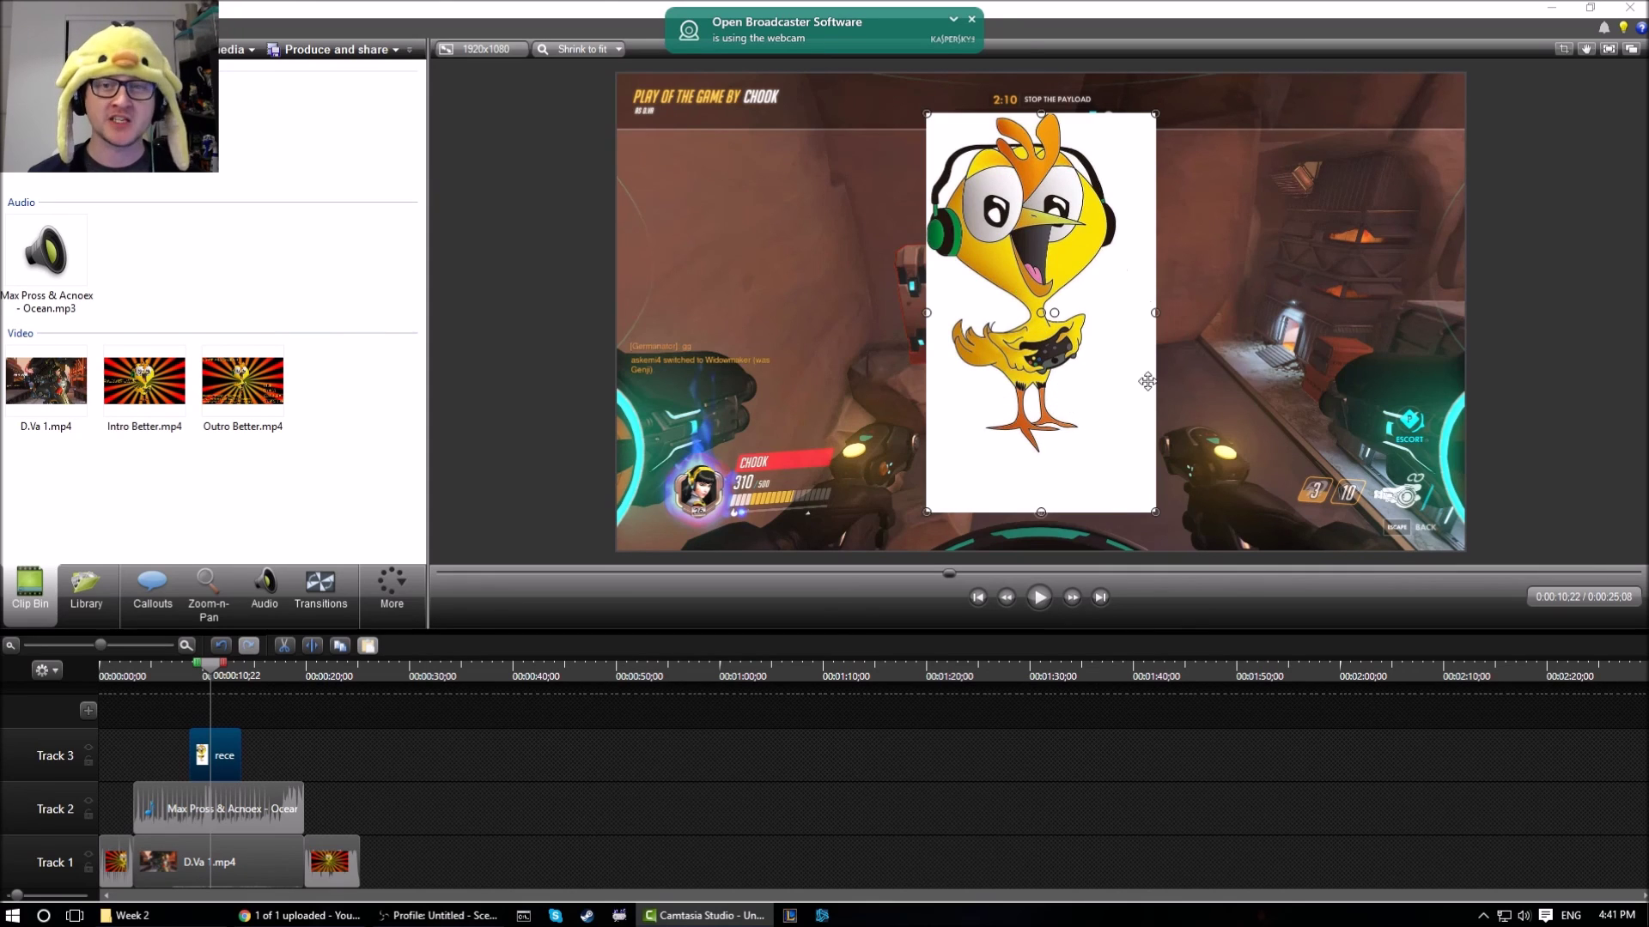
drag(1035, 378, 1354, 413)
drag(1240, 155, 1047, 323)
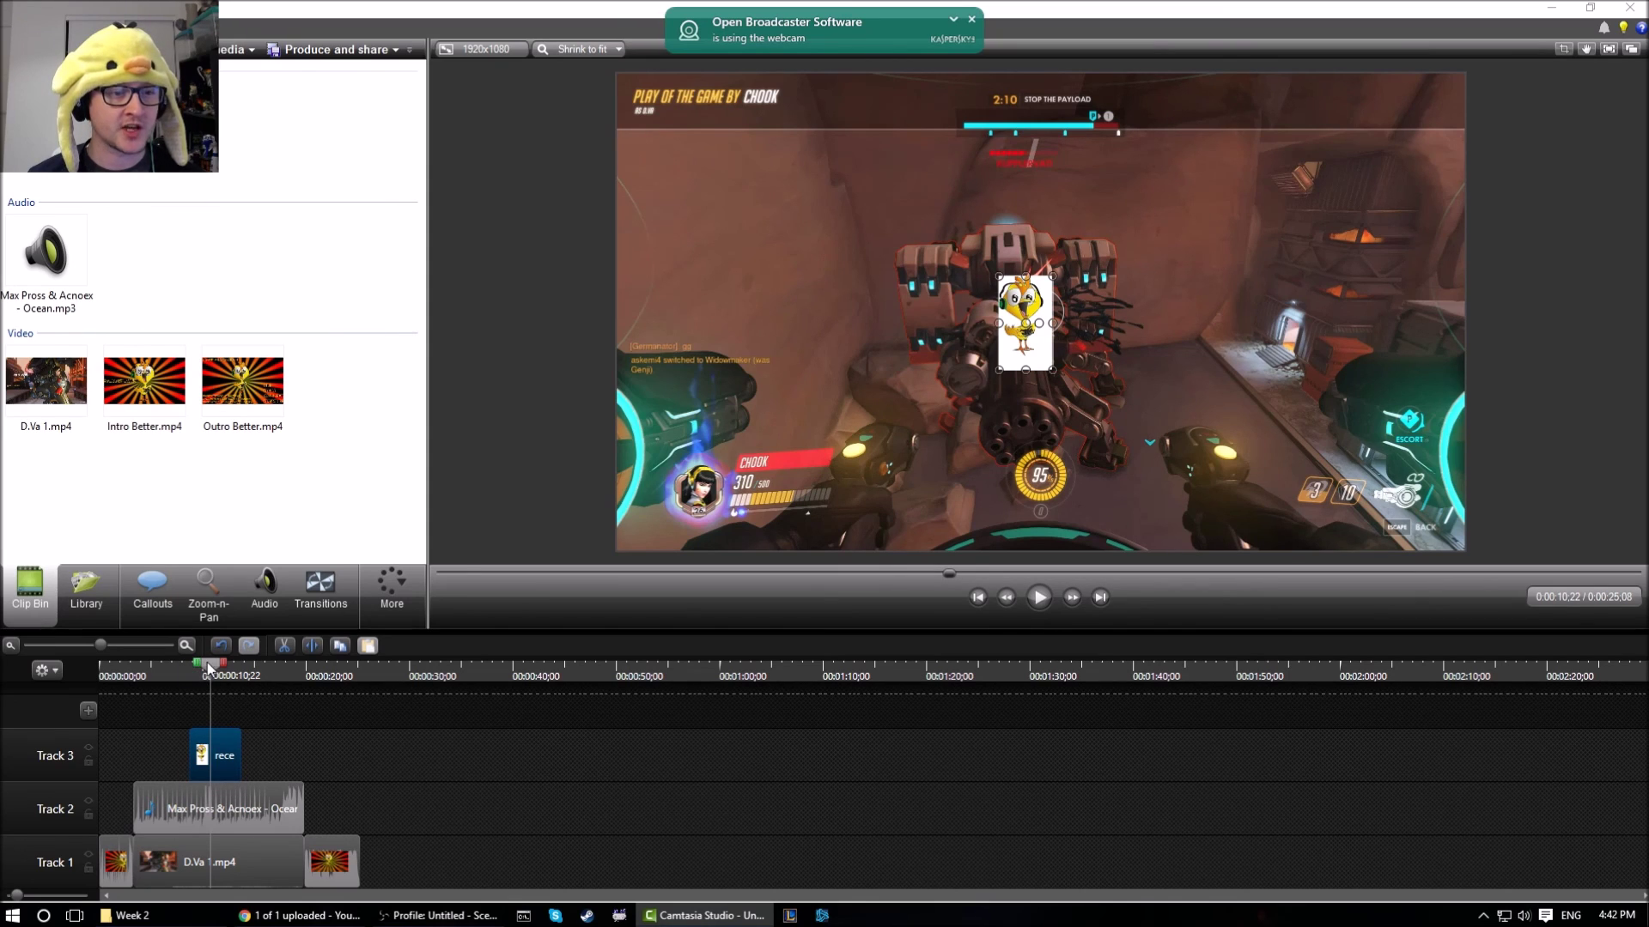
Play the timeline from 00:00:07;05 past the end of the Track 3 image to check its overlay
drag(210, 664, 176, 674)
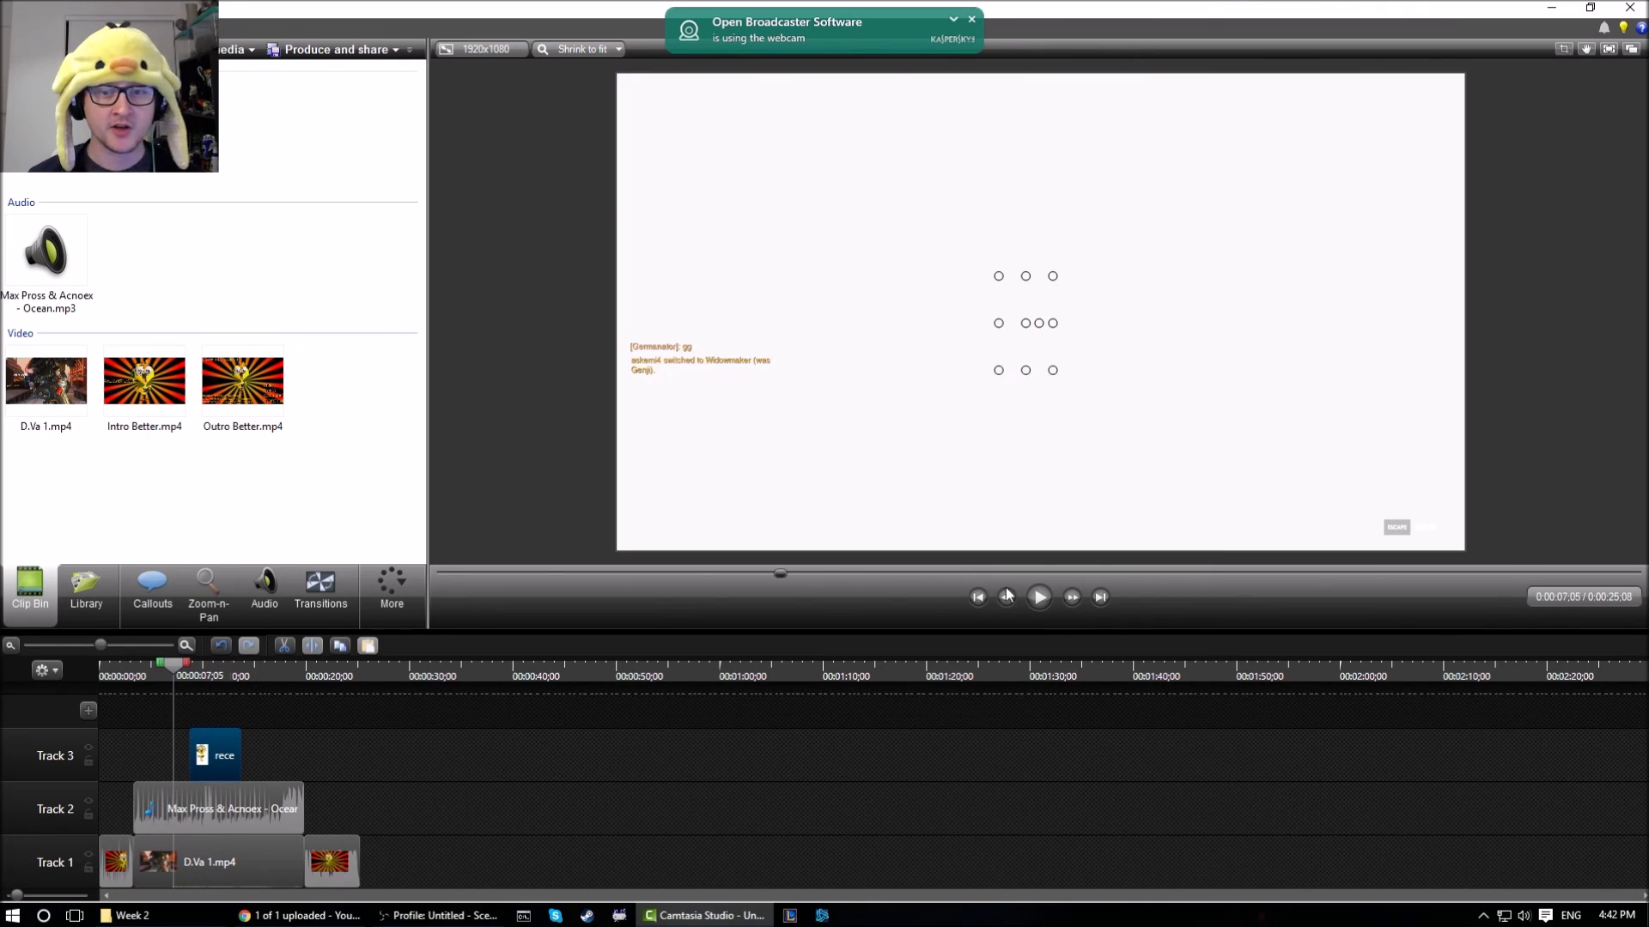
click(1051, 603)
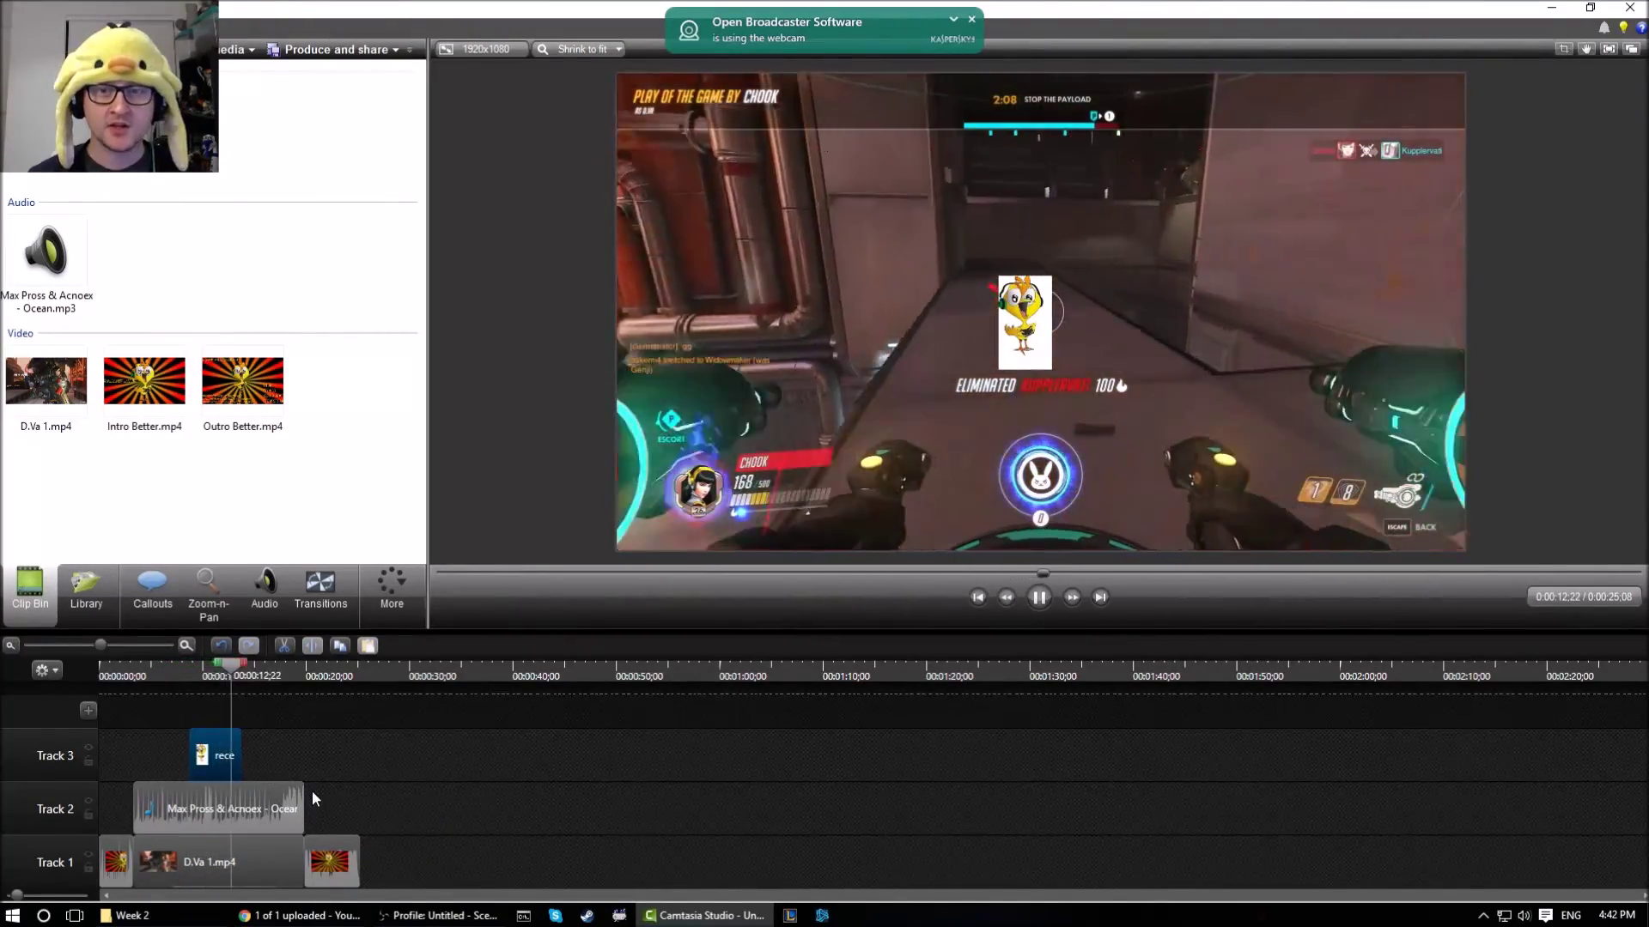
key(space)
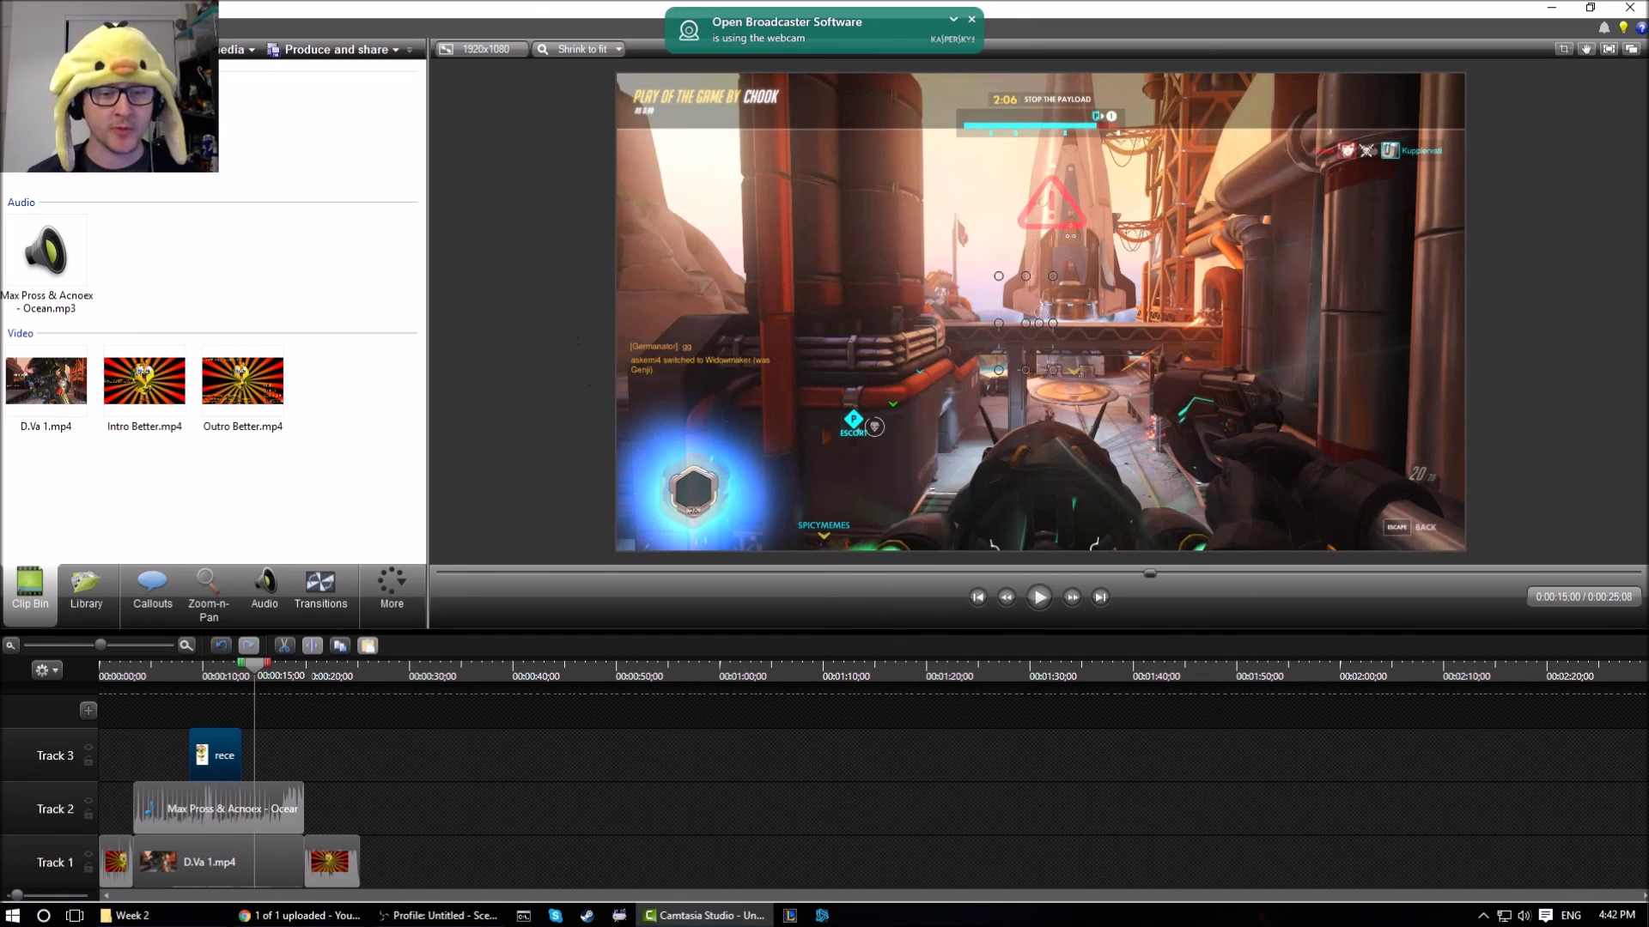
Switch to the YouTube upload page in Chrome and replace the video title with "DVA Hightlight"
click(301, 915)
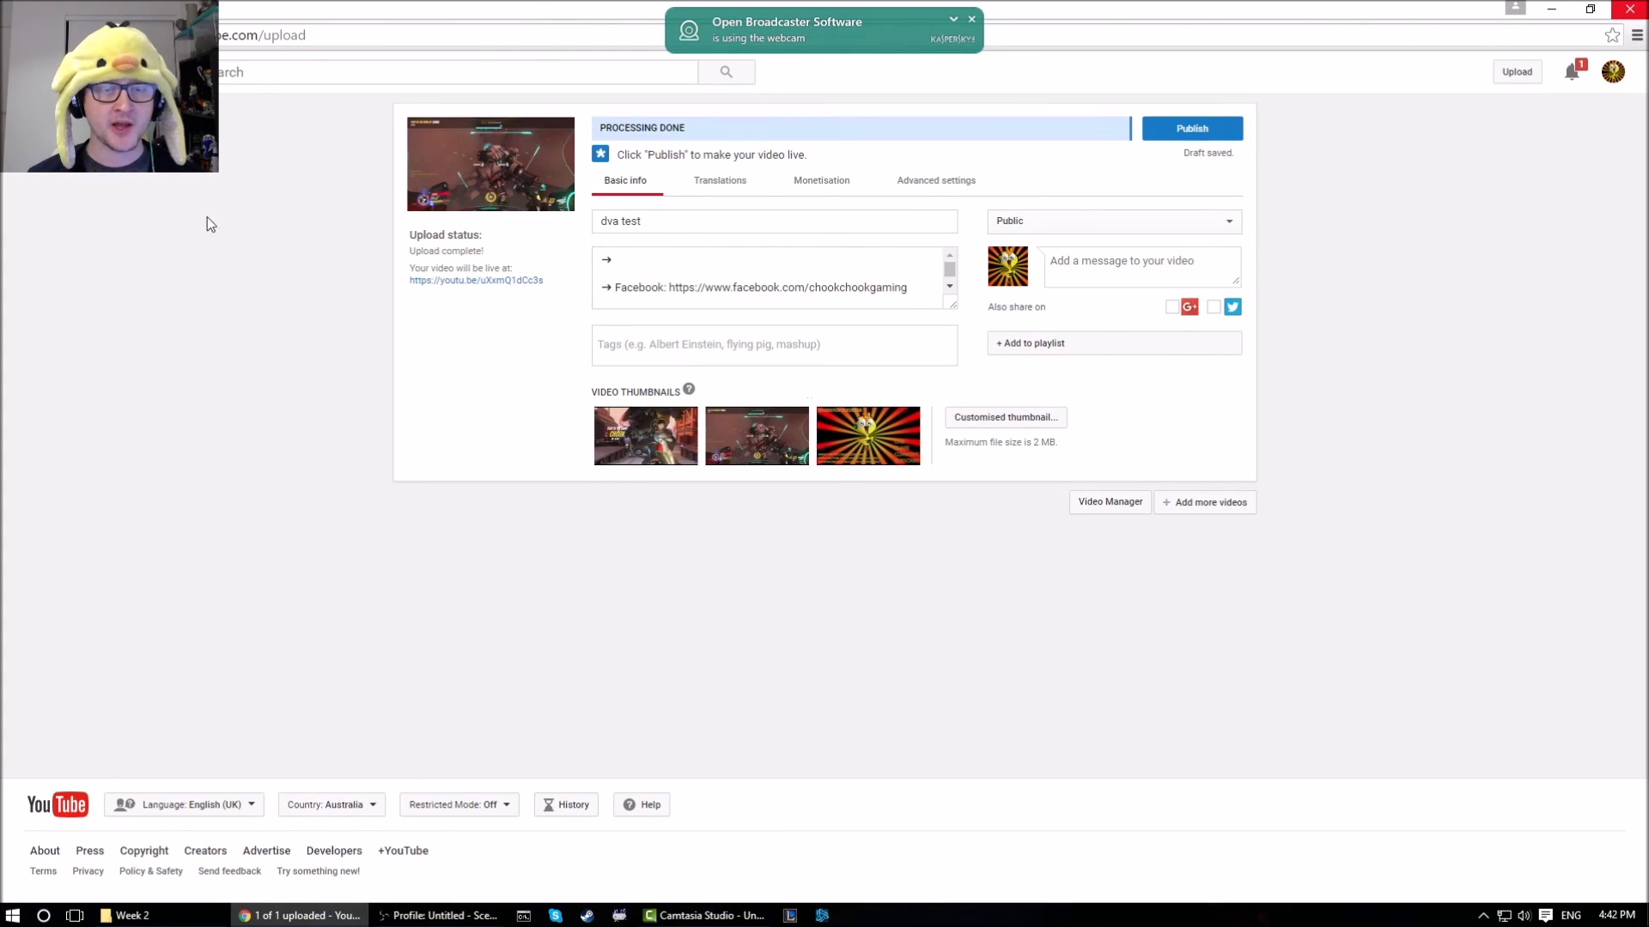
click(702, 915)
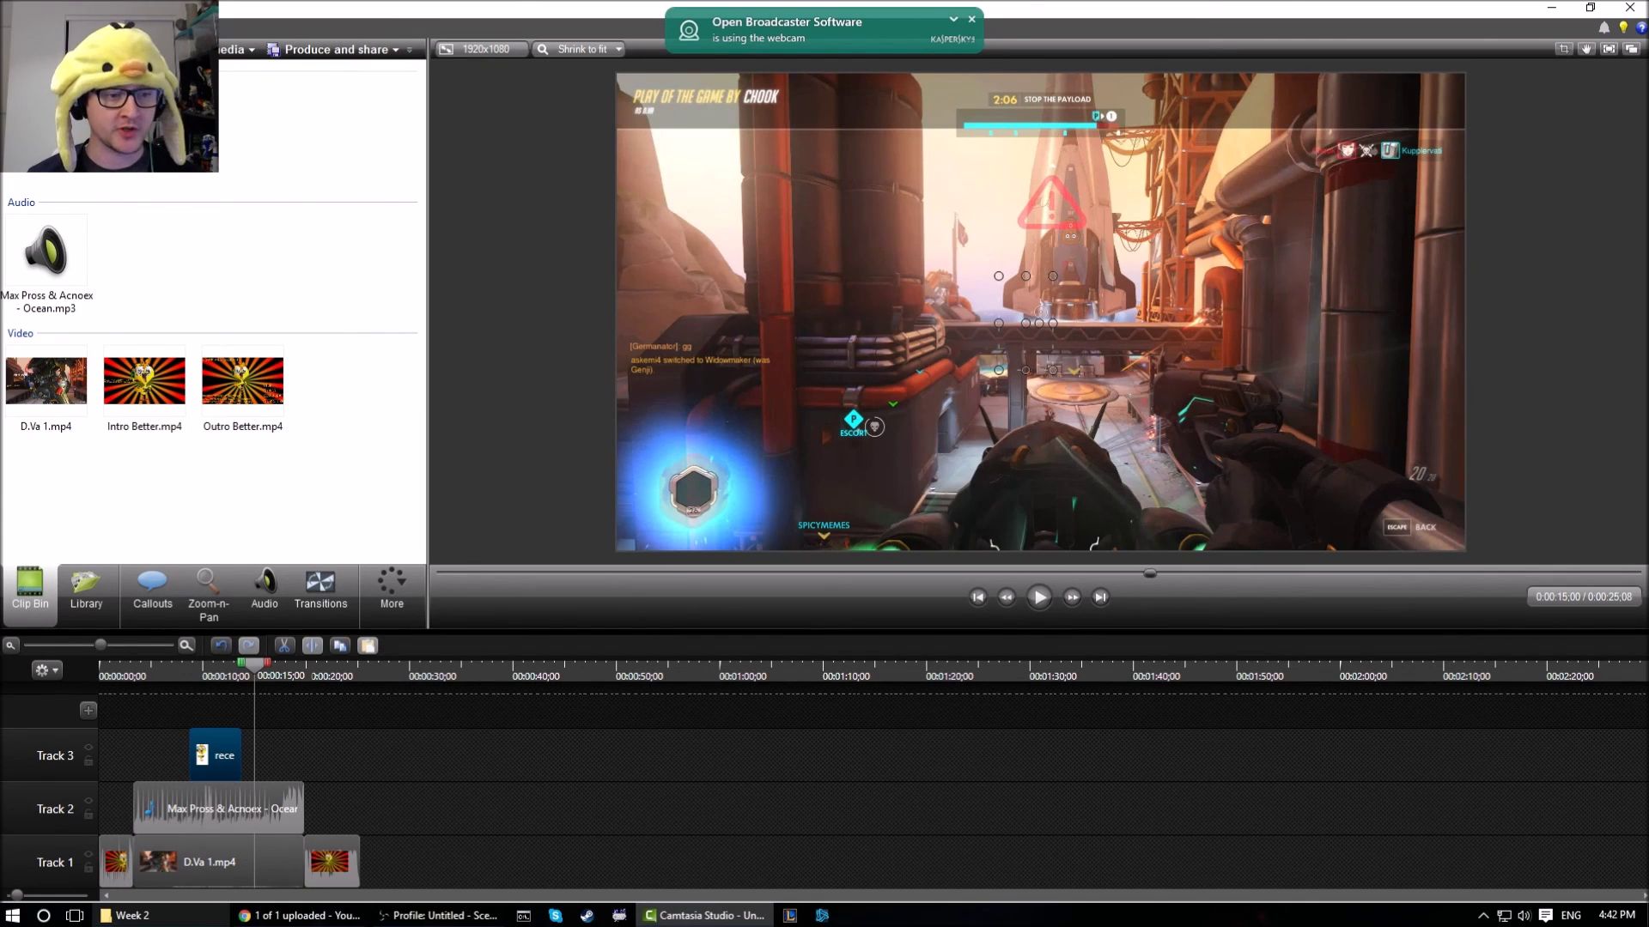
click(249, 917)
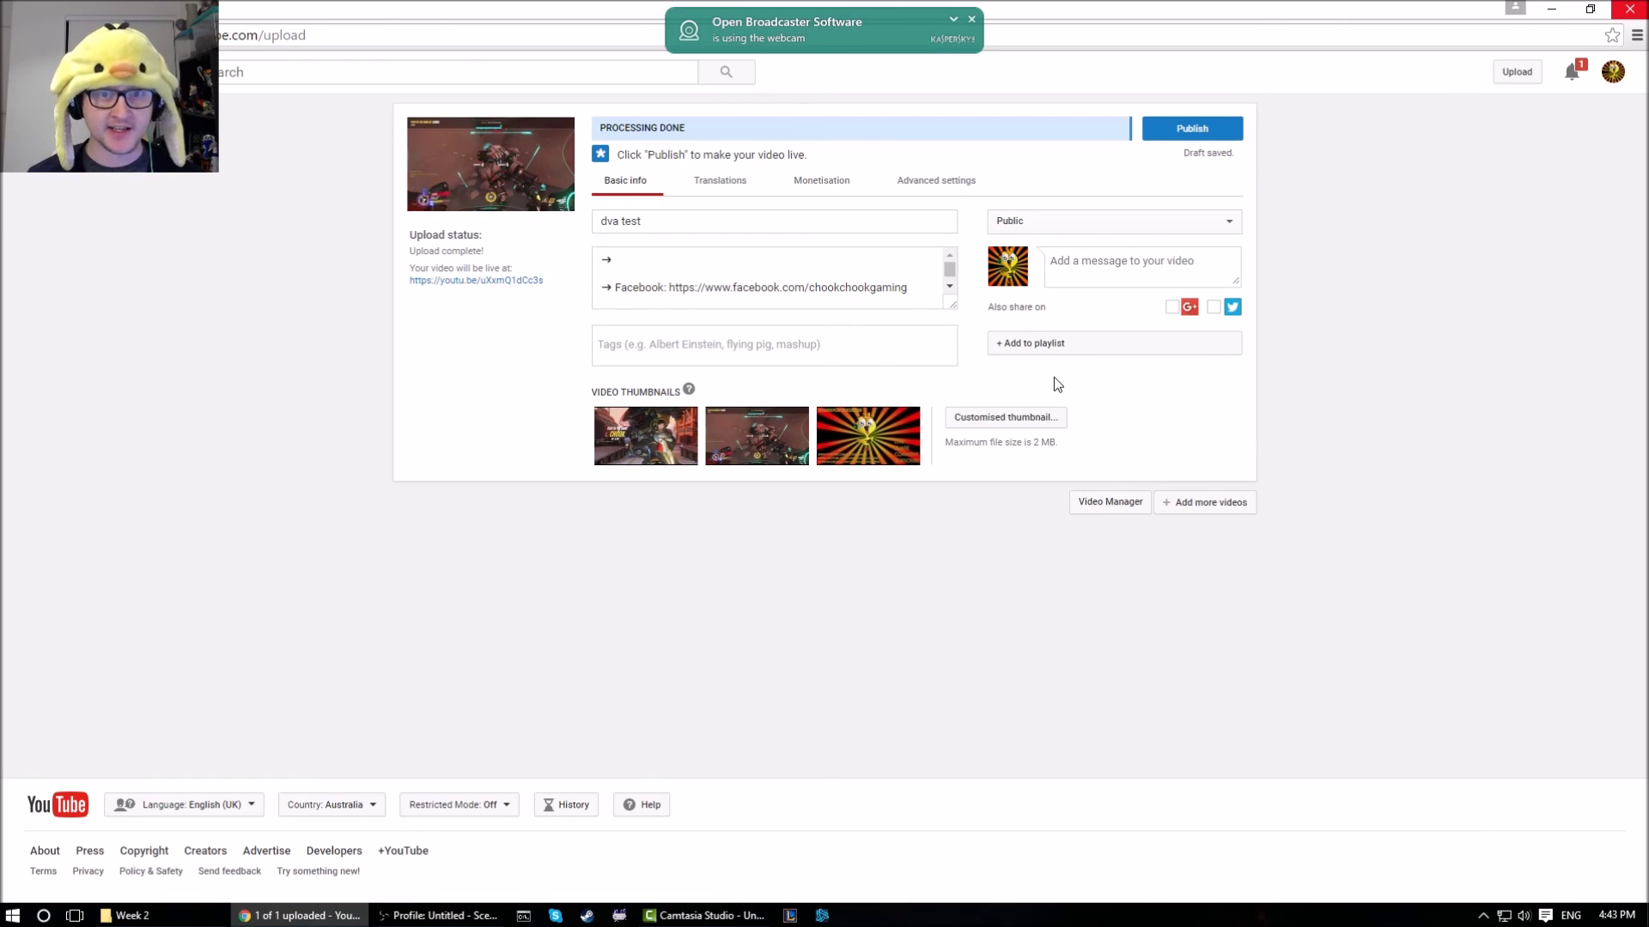
mouse_move(763, 453)
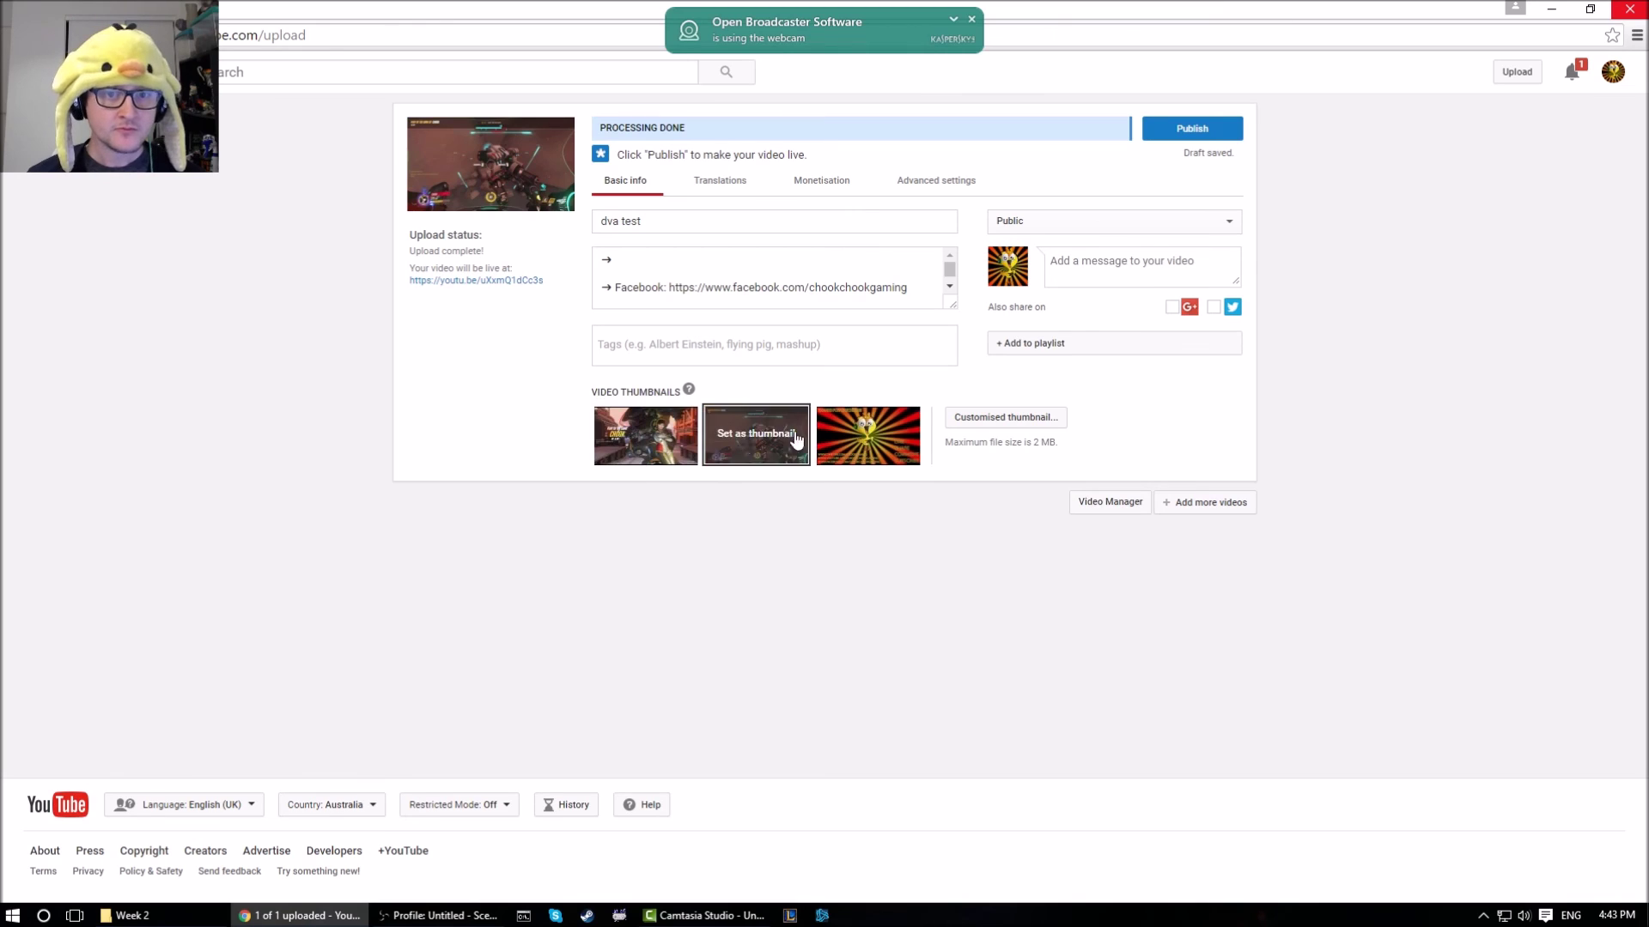
drag(760, 221, 408, 247)
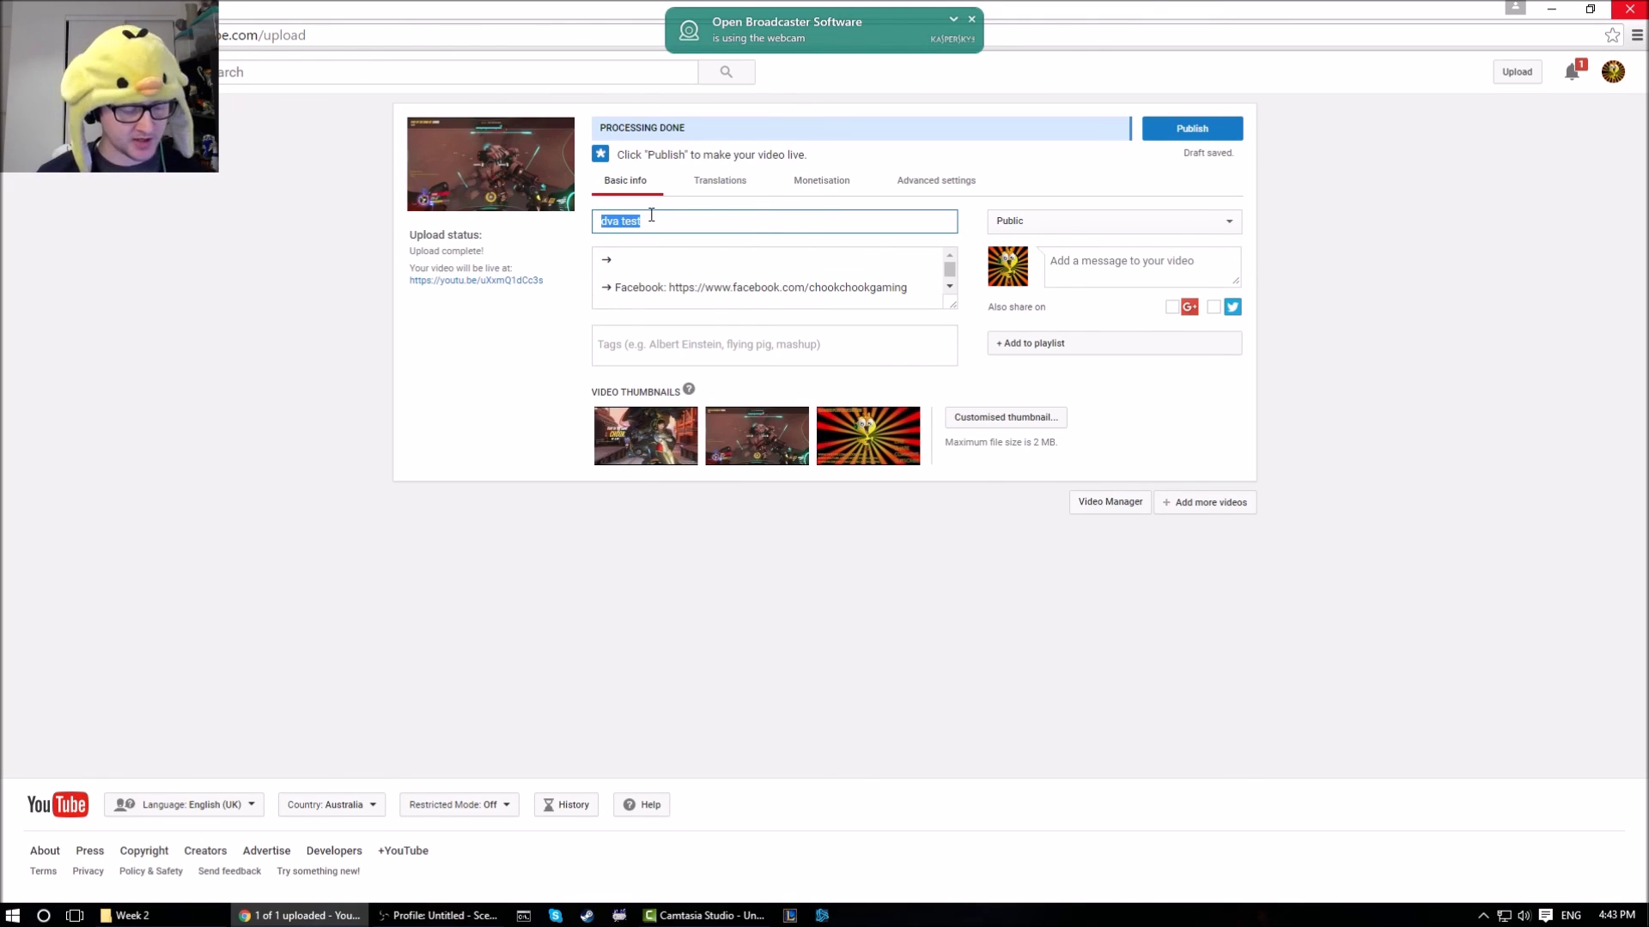
text(DVA Hightlight)
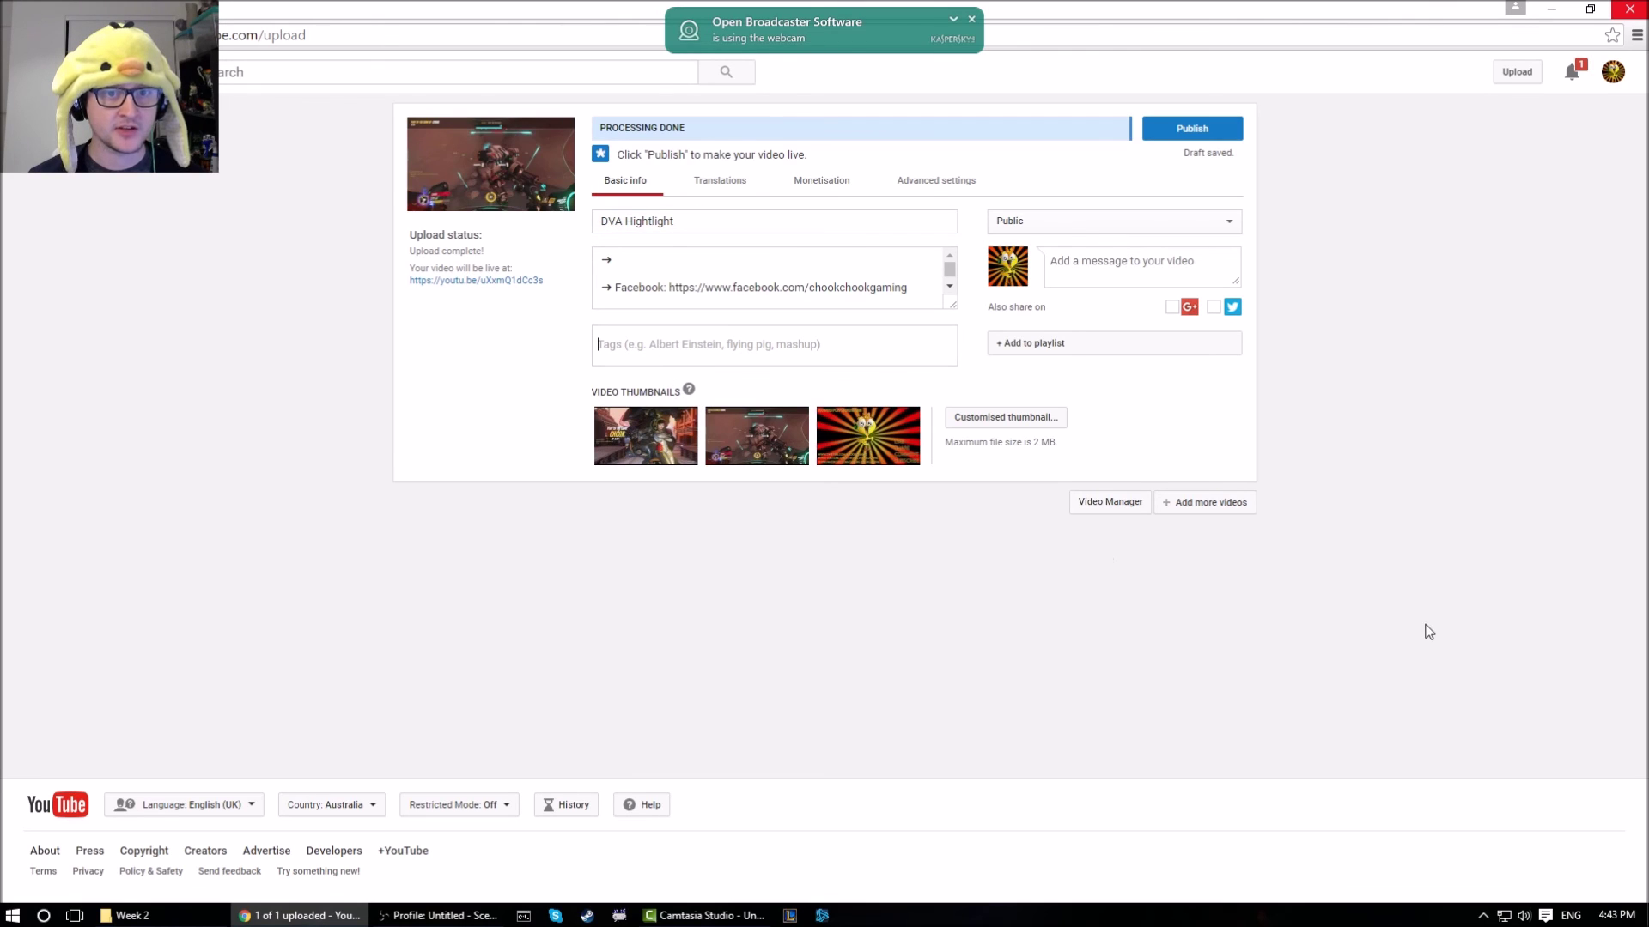
Add the tags DVA, Hightlight, Chook, ChookChookGaming and Overwatch to the video
mouse_move(866, 453)
text(C)
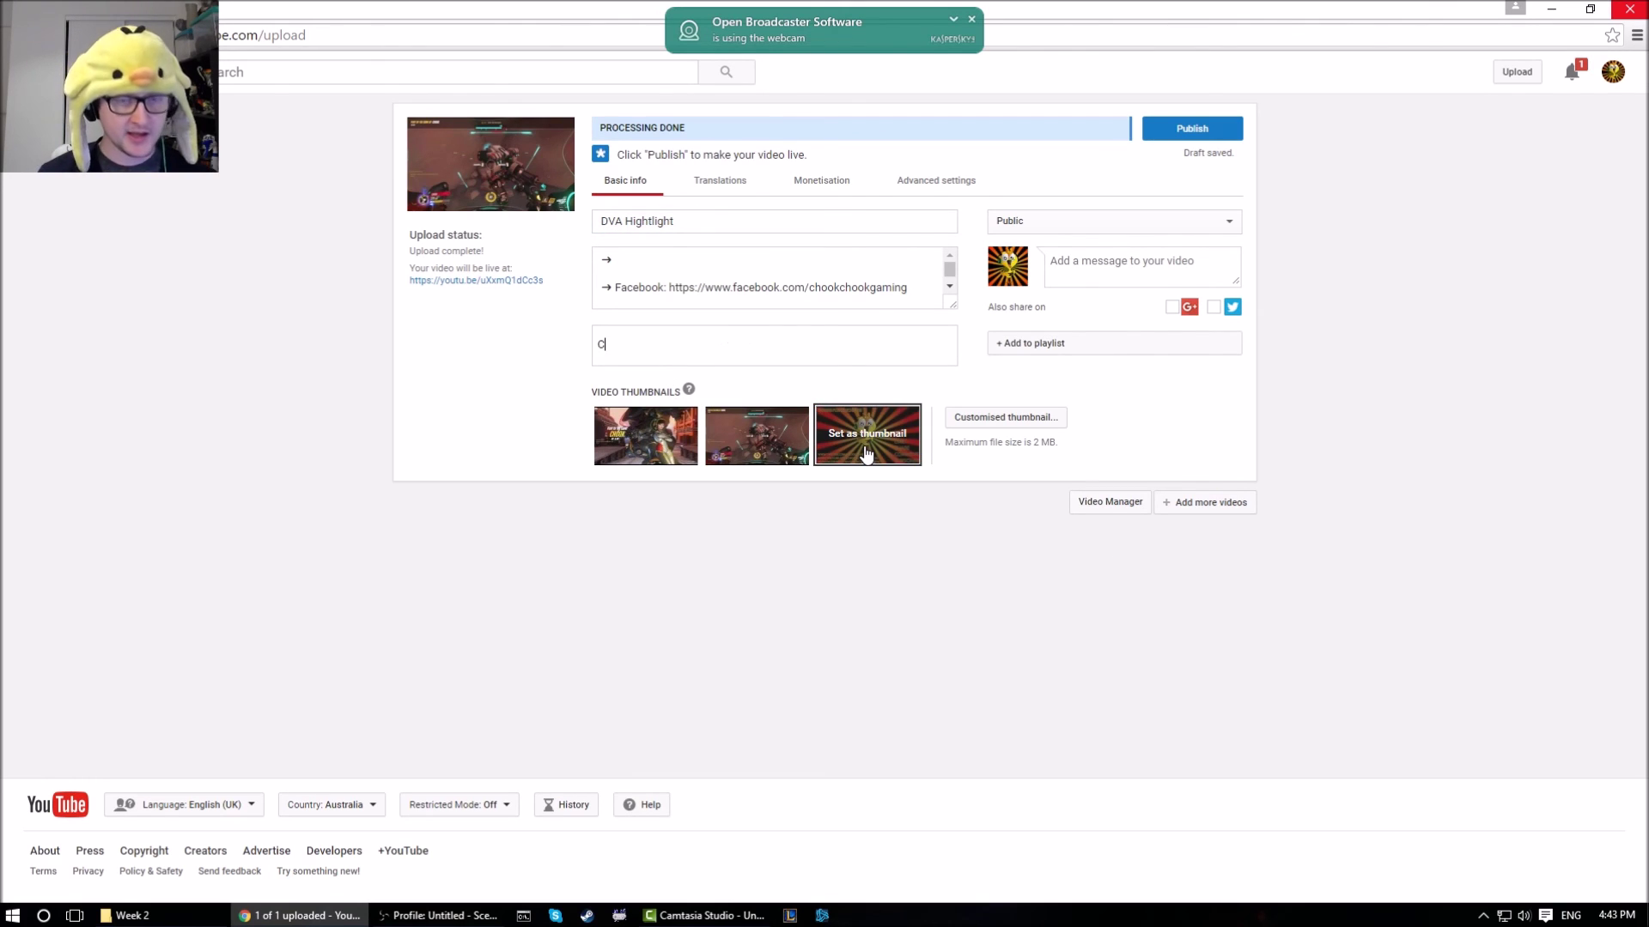
key(BackSpace)
text(DVA)
key(Return)
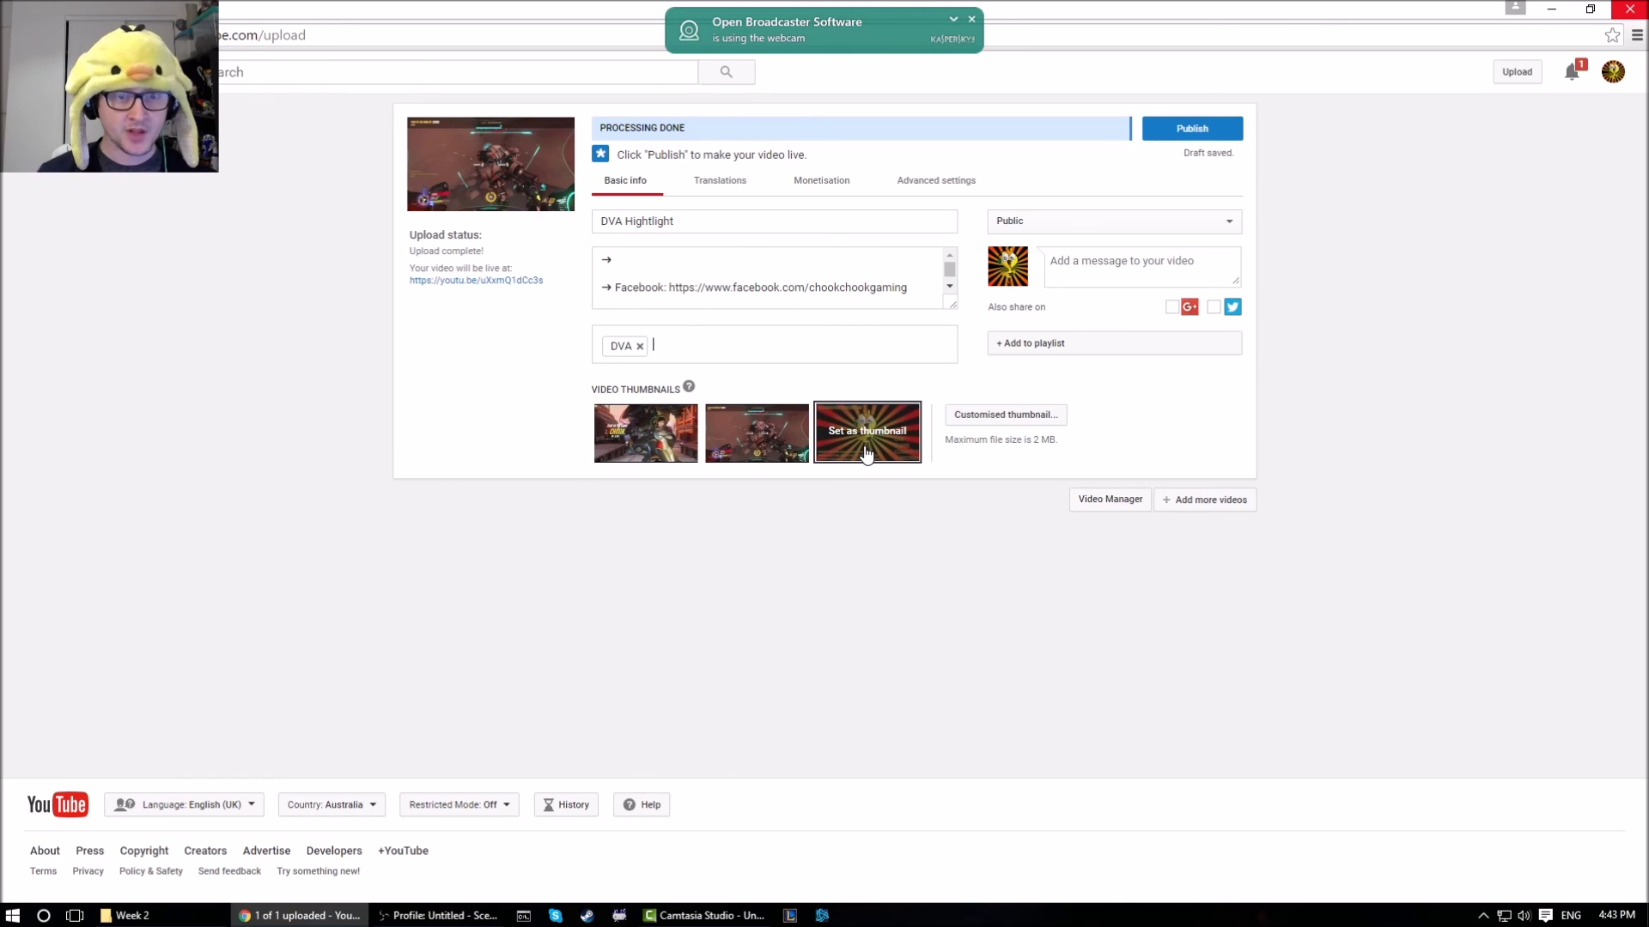
text(Hightlight)
key(Return)
text(Chook)
key(Return)
text(ChookChoko)
key(BackSpace)
key(BackSpace)
text(okGaming)
key(Return)
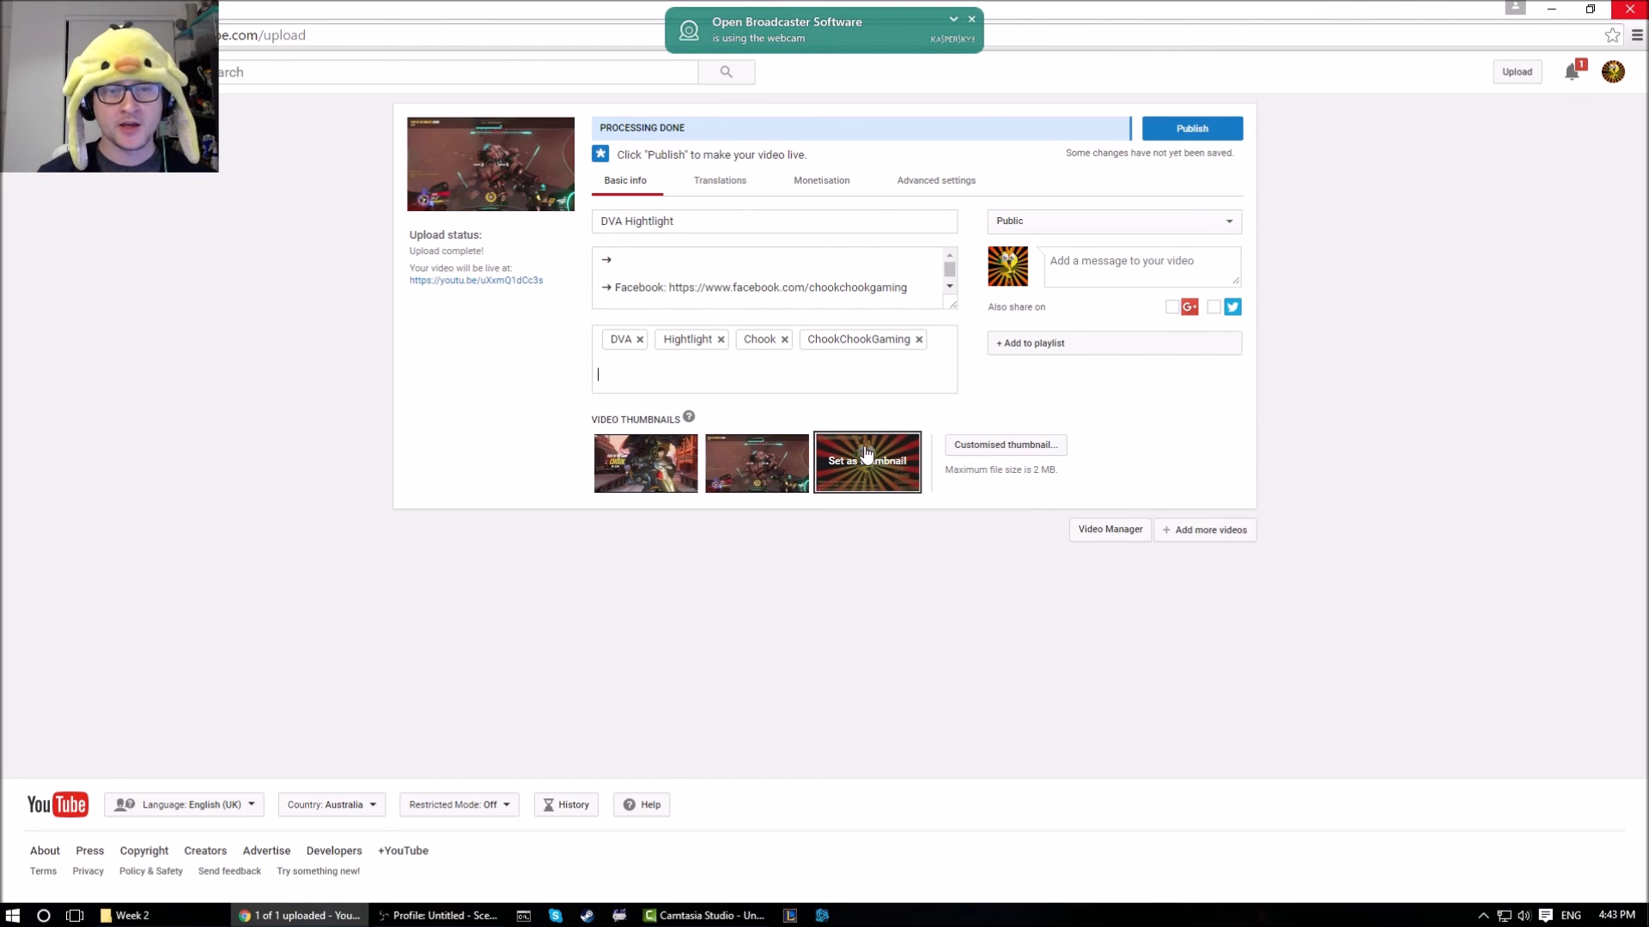
text(Overwatch)
key(Return)
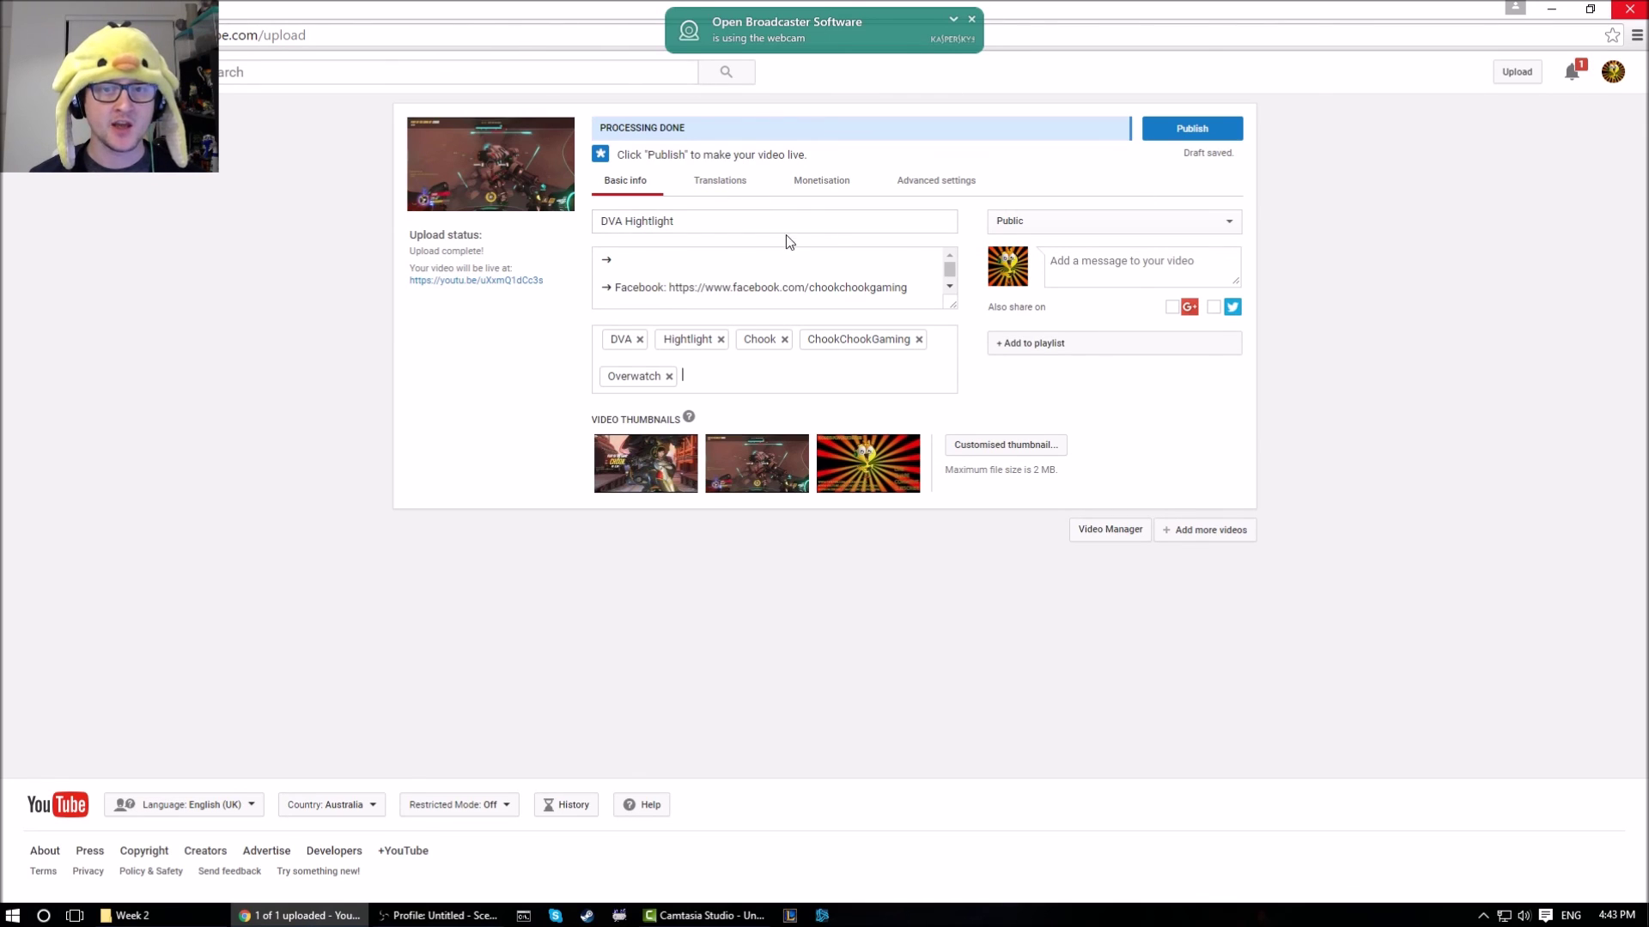
Add "Overwatch: " in front of the video title so it reads "Overwatch: DVA Hightlight"
click(710, 222)
drag(673, 219, 630, 222)
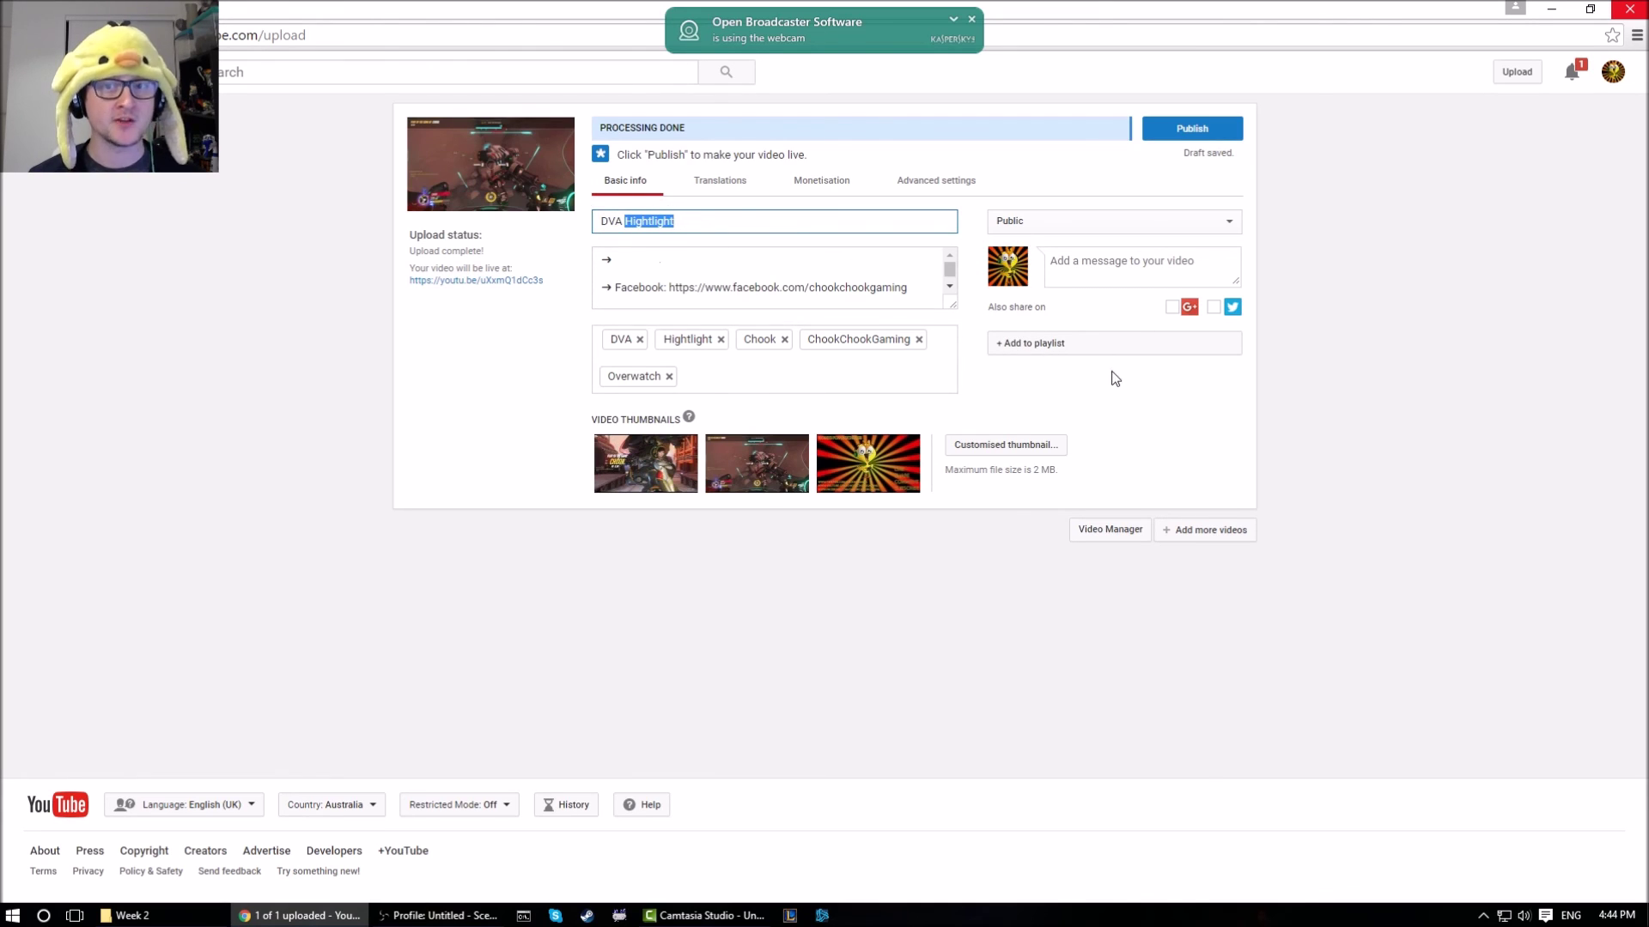
click(718, 225)
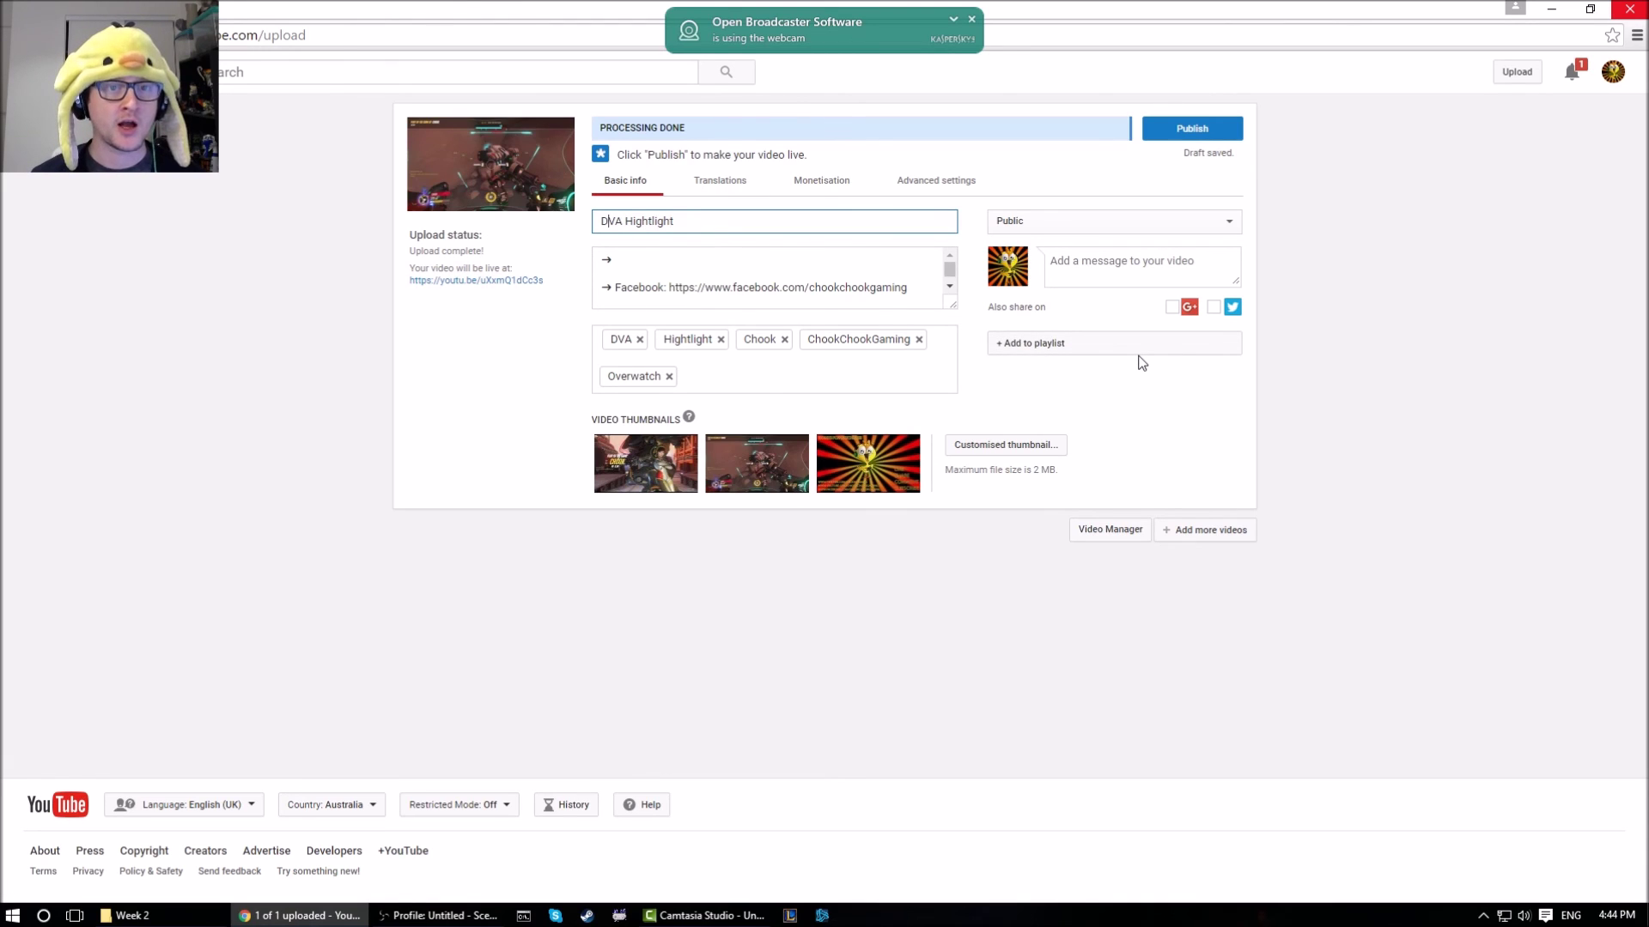
text(Overwath)
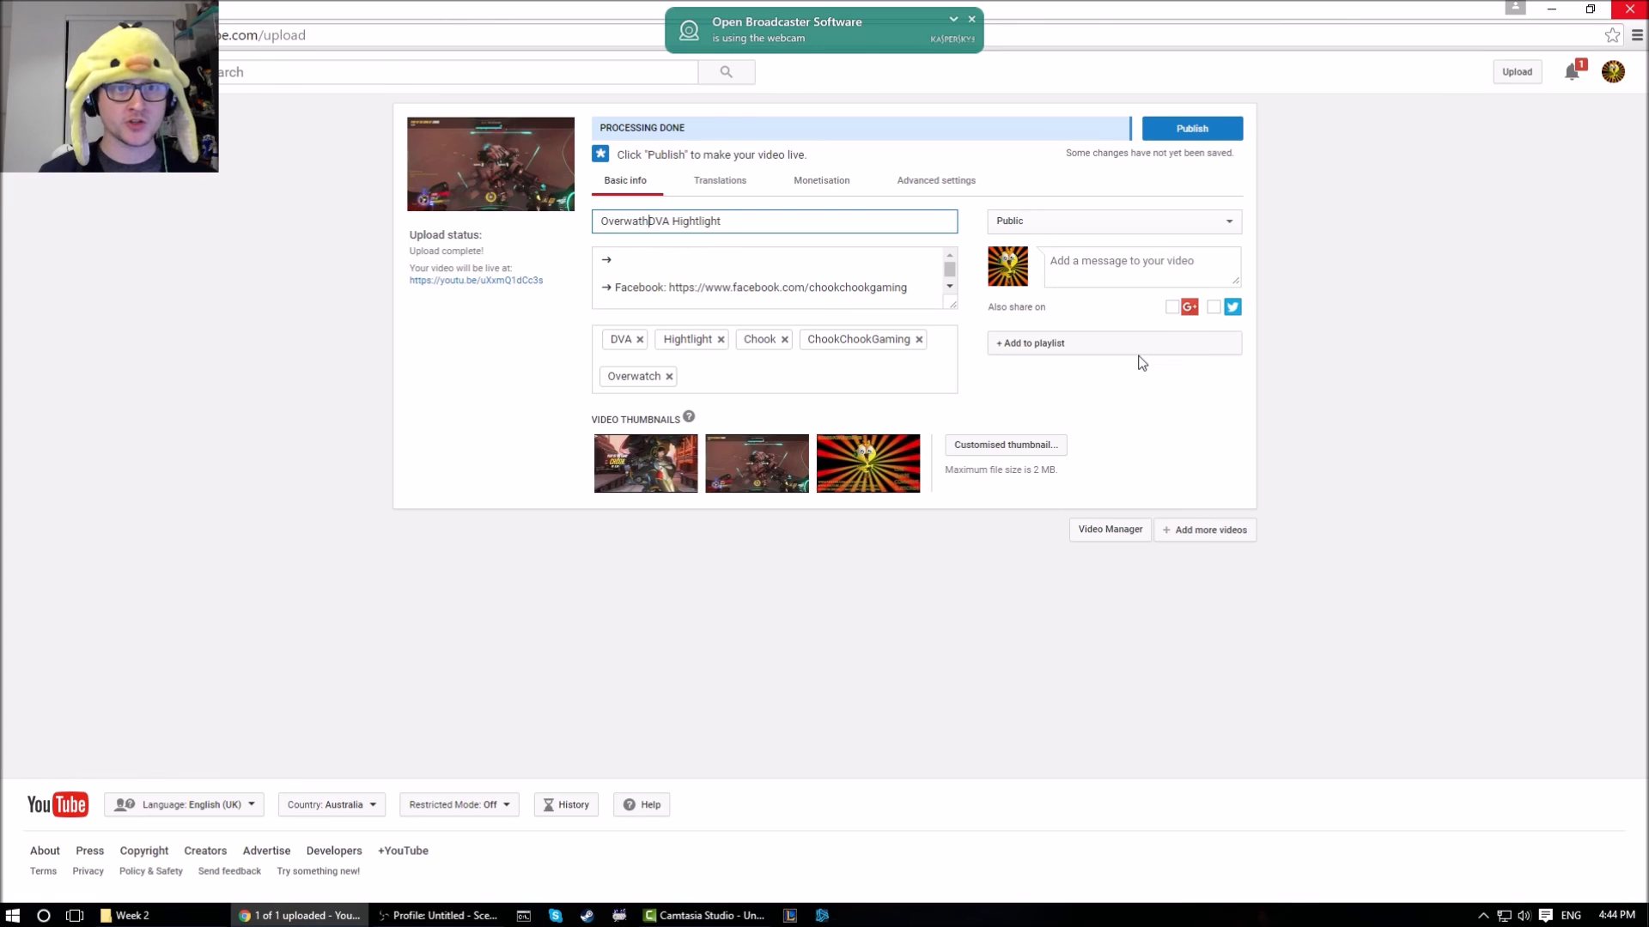
text(h:)
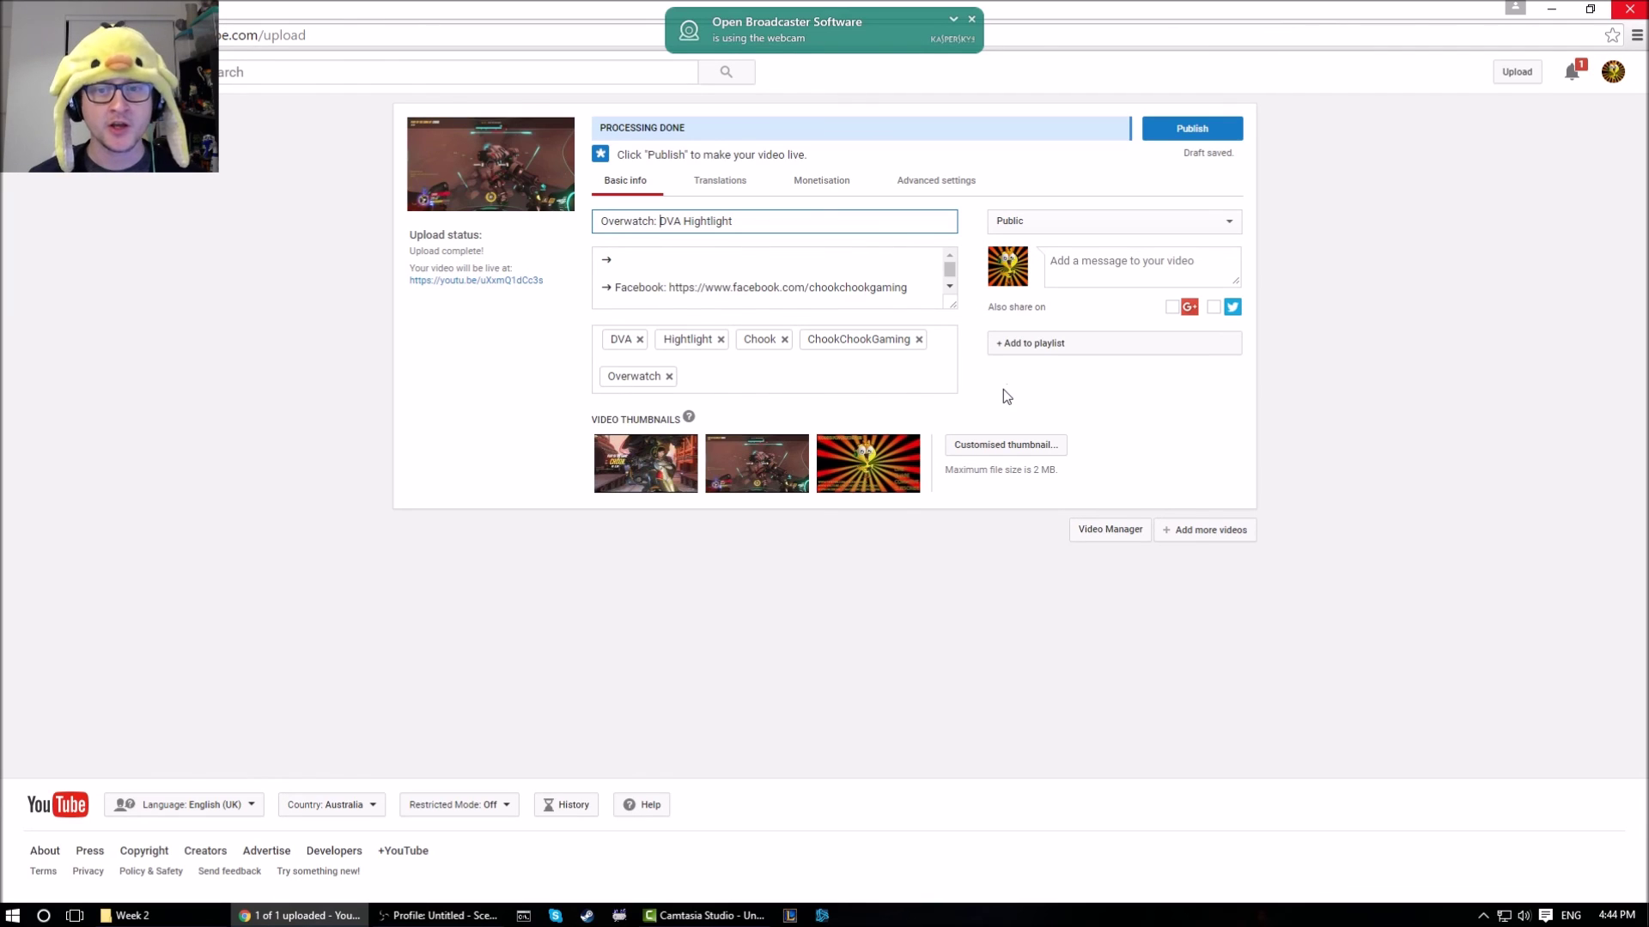
From the customised thumbnail file chooser, open highlights.psd in the Images > Overwatch folder in Photoshop
click(1039, 458)
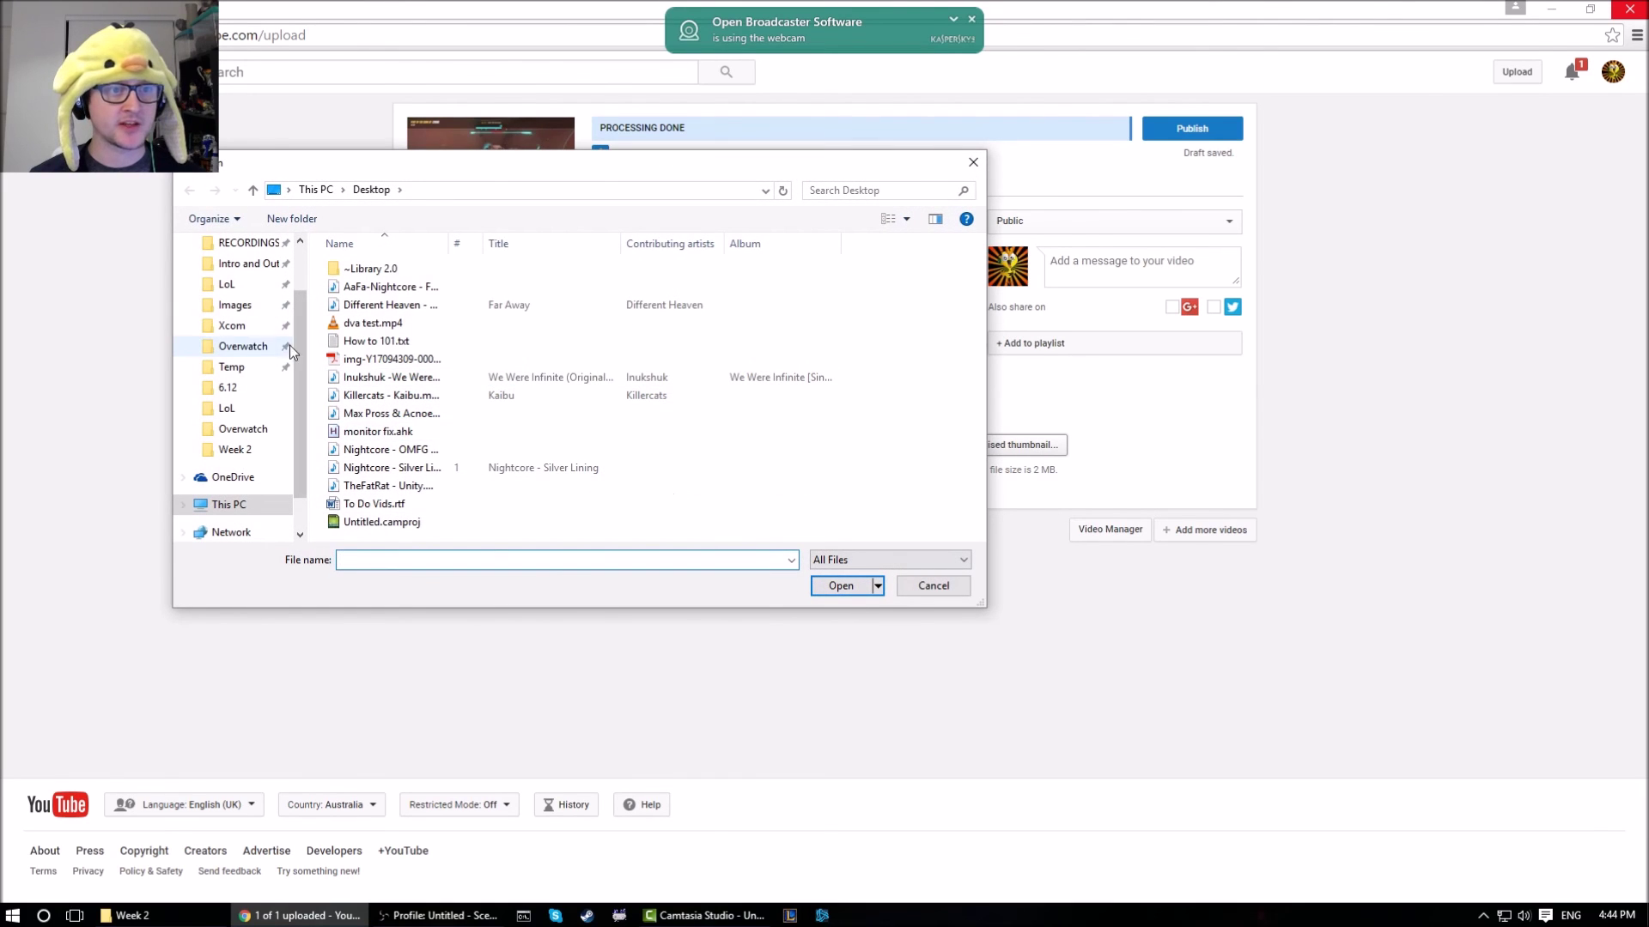
click(231, 306)
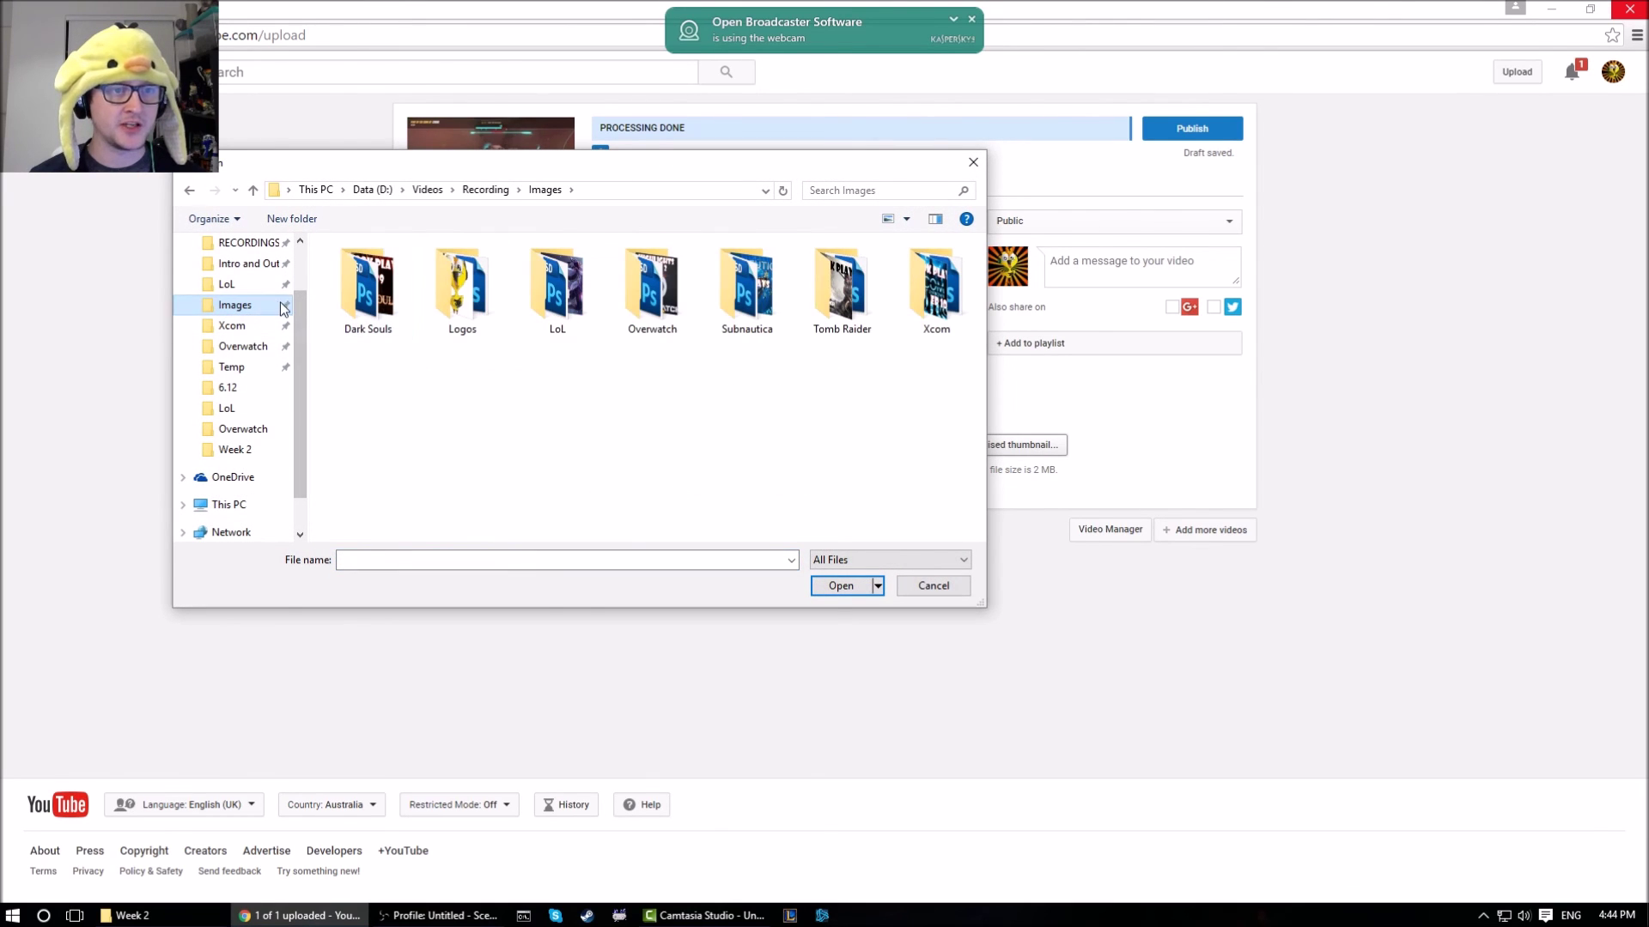
double_click(652, 291)
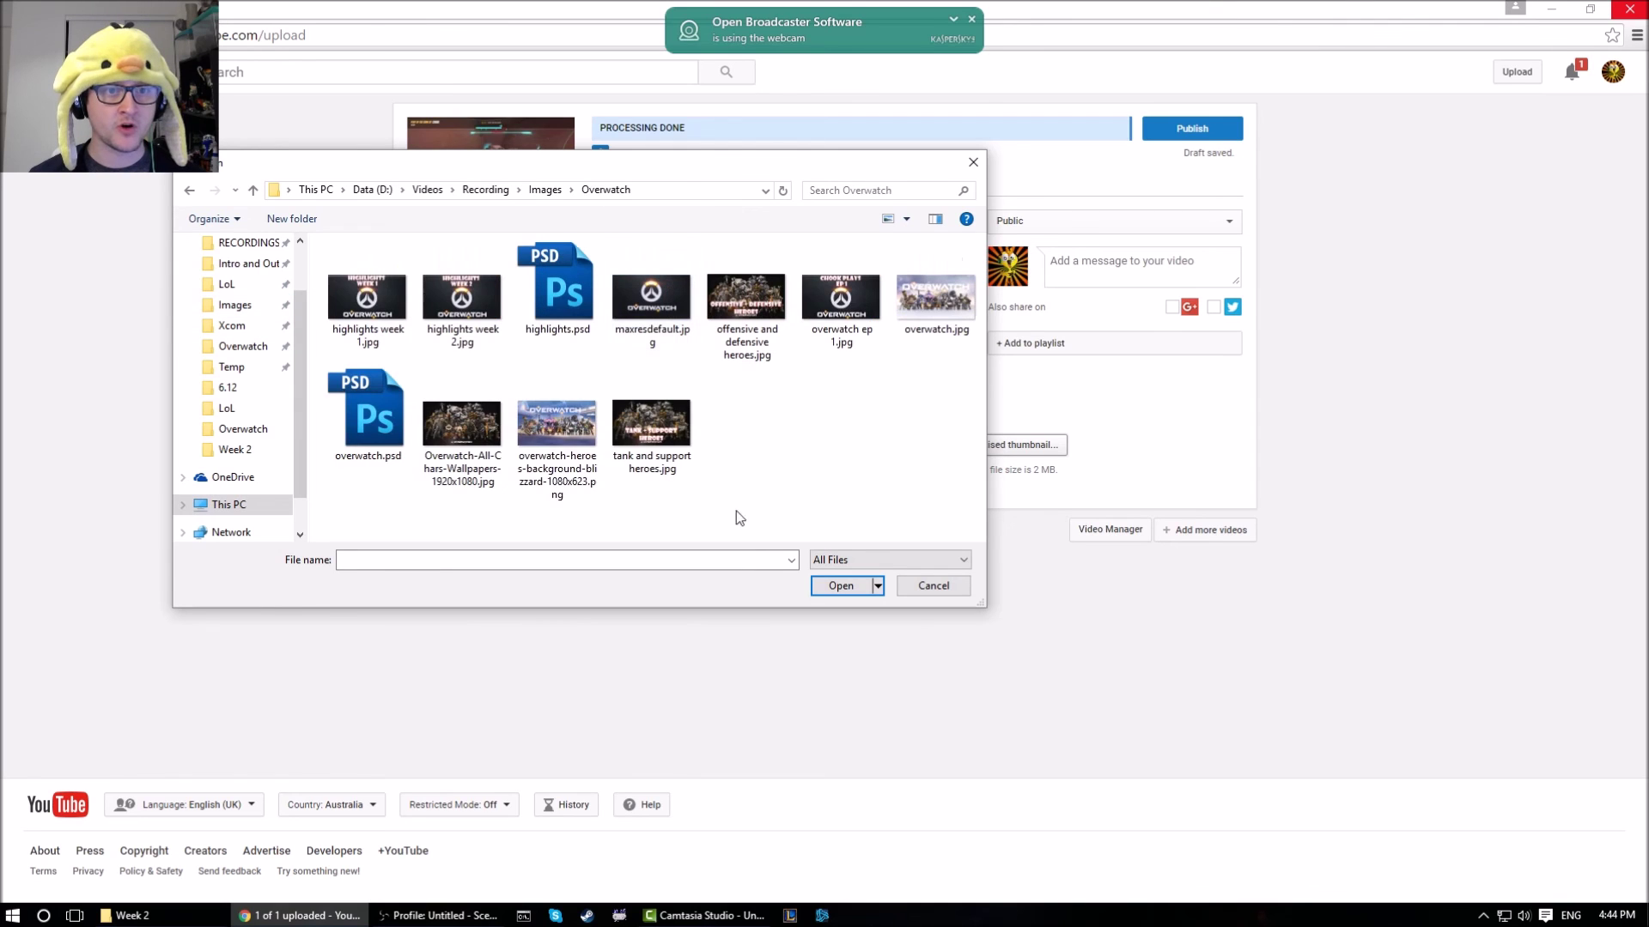
click(584, 340)
right_click(570, 323)
click(653, 382)
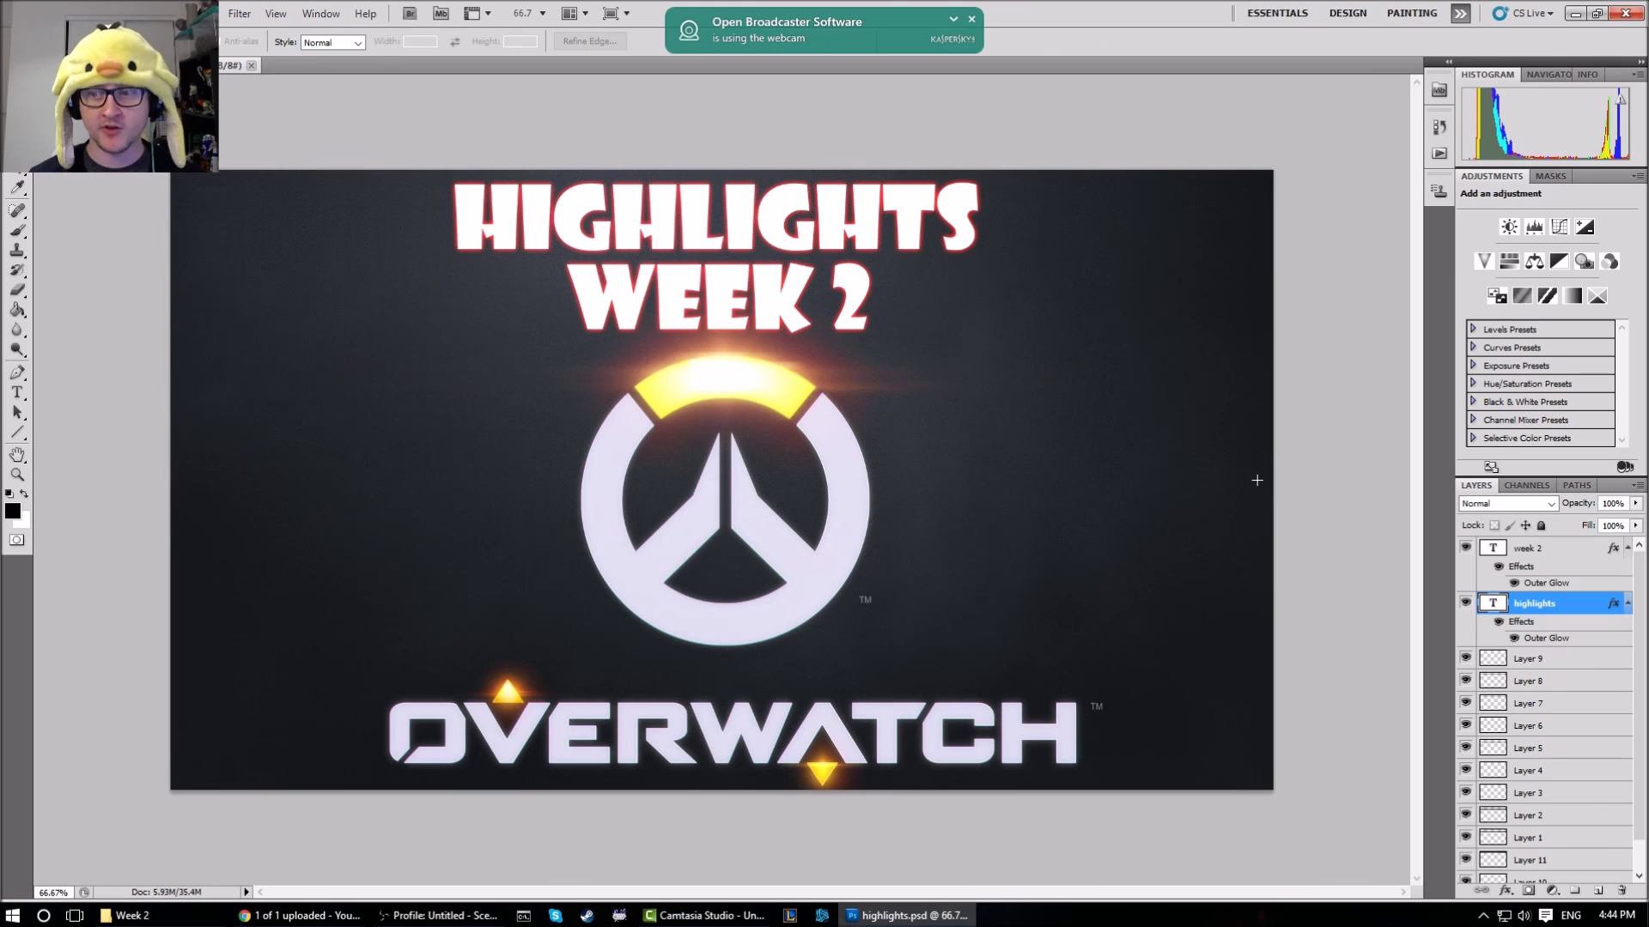
Delete the week 2 text layer from the thumbnail and activate the Move tool
click(1578, 552)
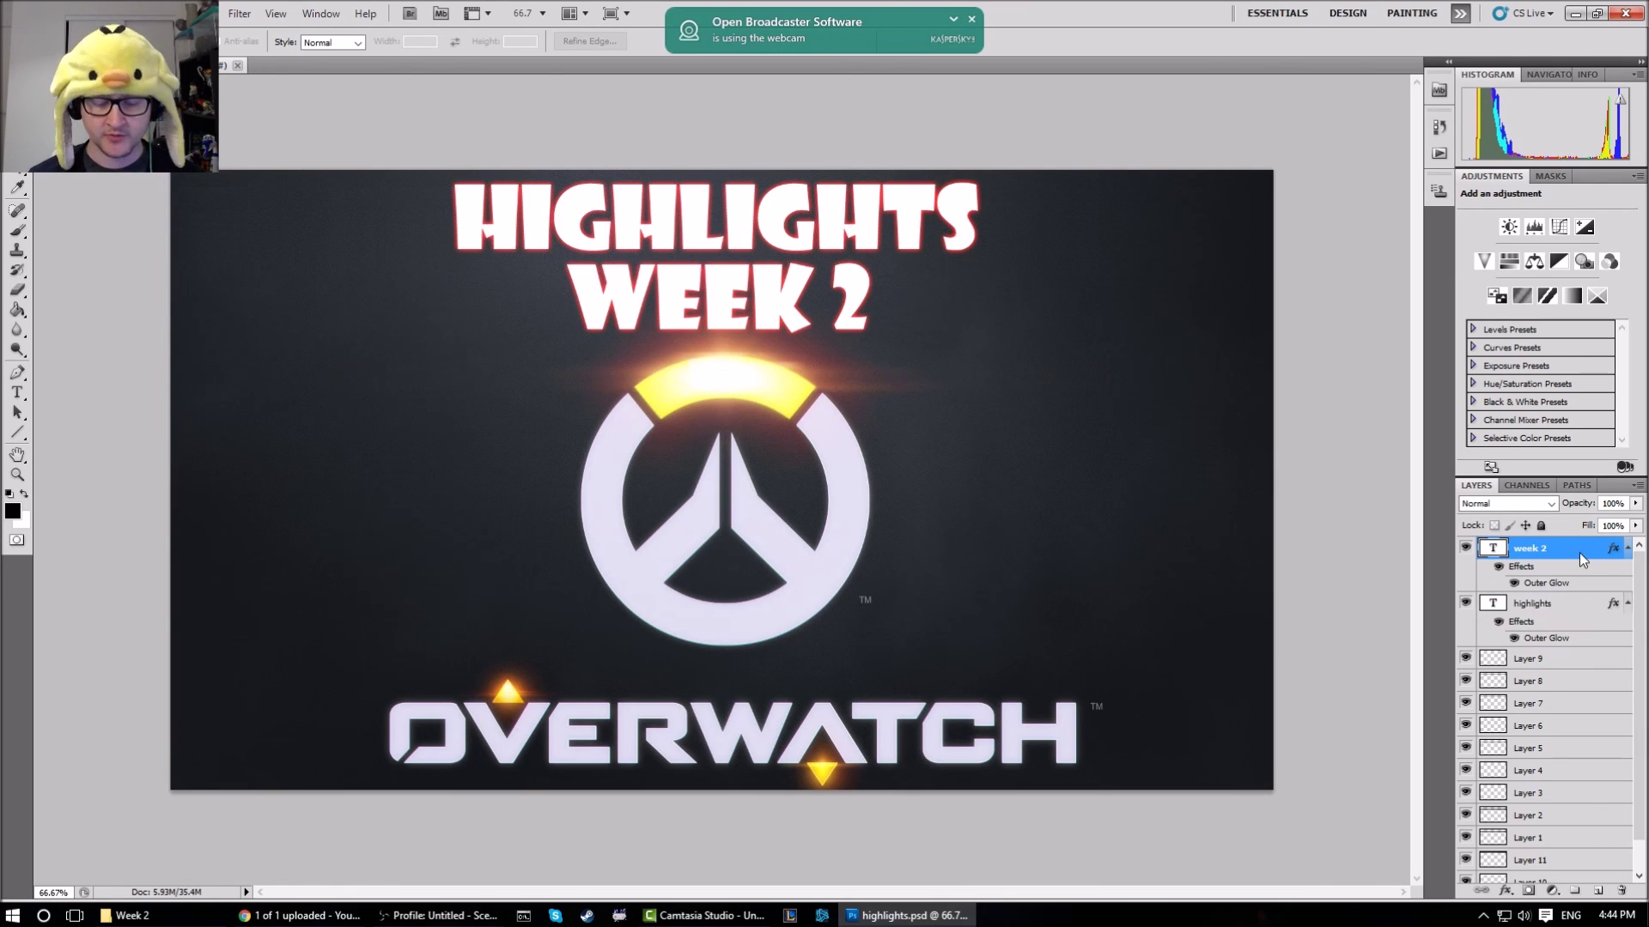
key(Delete)
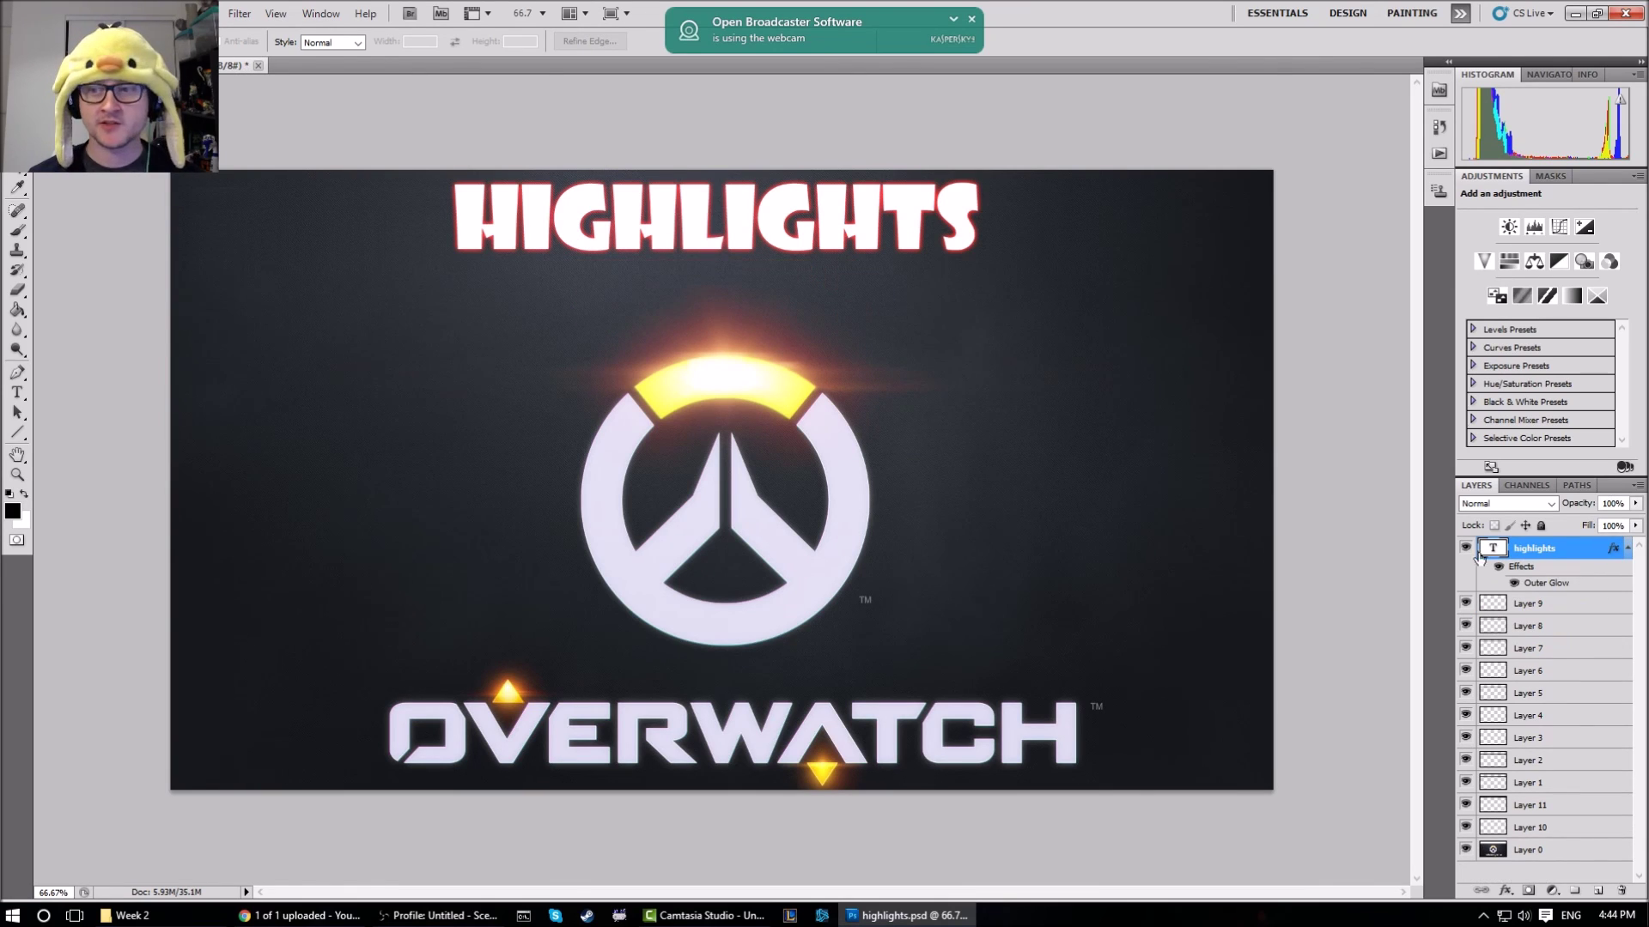
key(v)
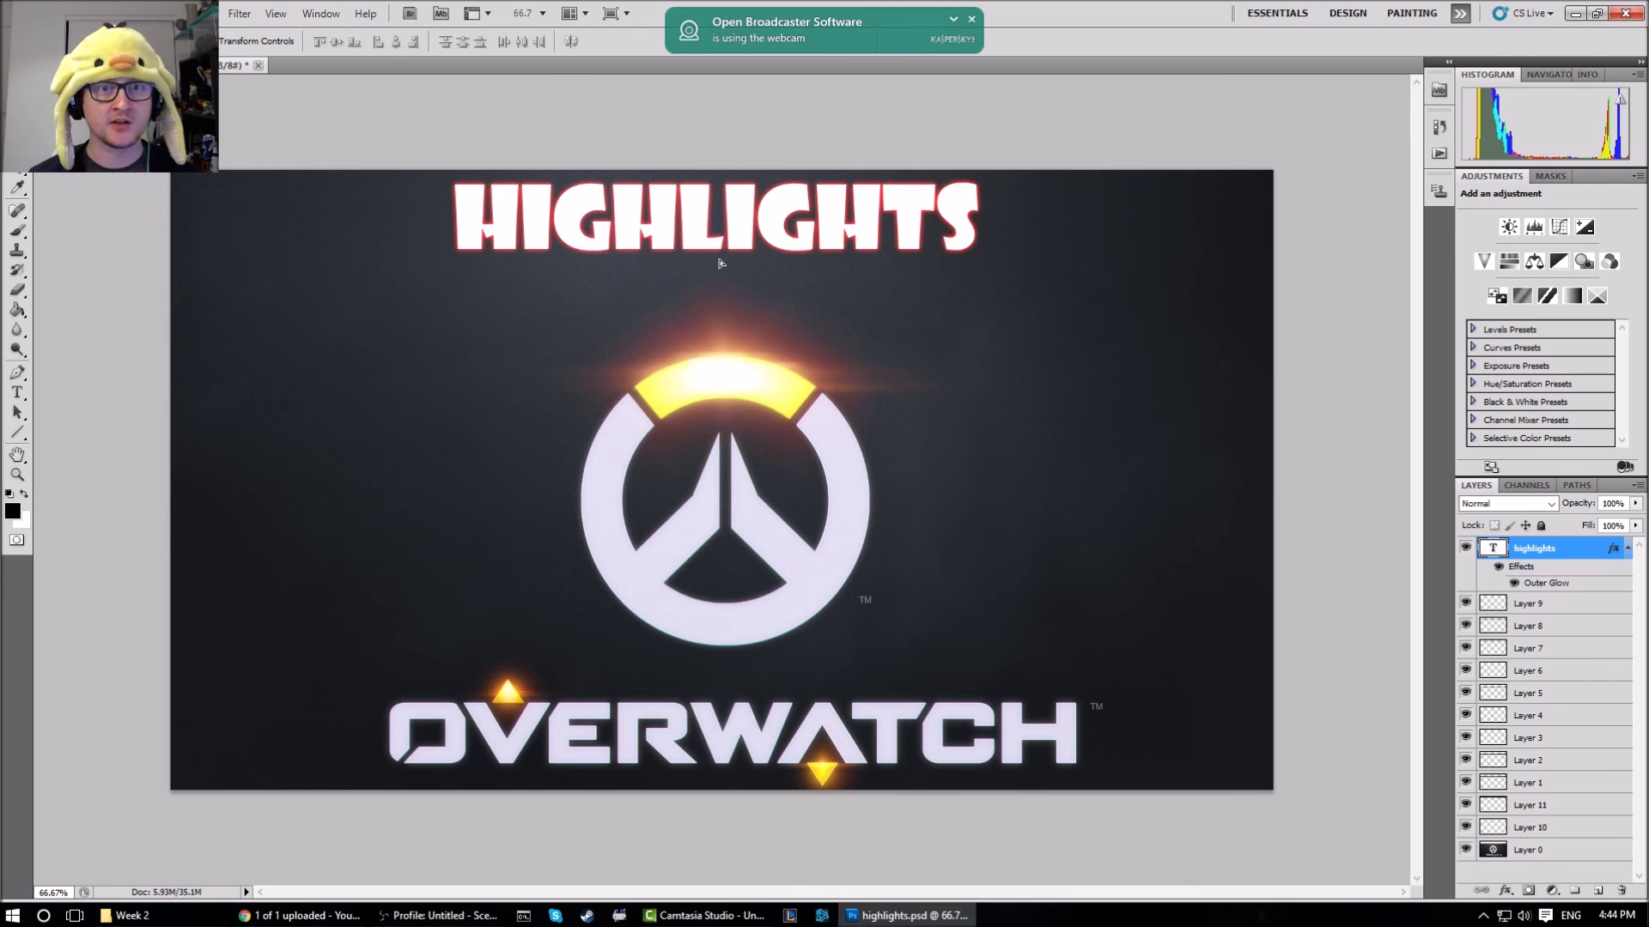
Move the HIGHLIGHTS text down to just above the logo and run the TEXT action to add a styled text layer
drag(721, 265, 730, 343)
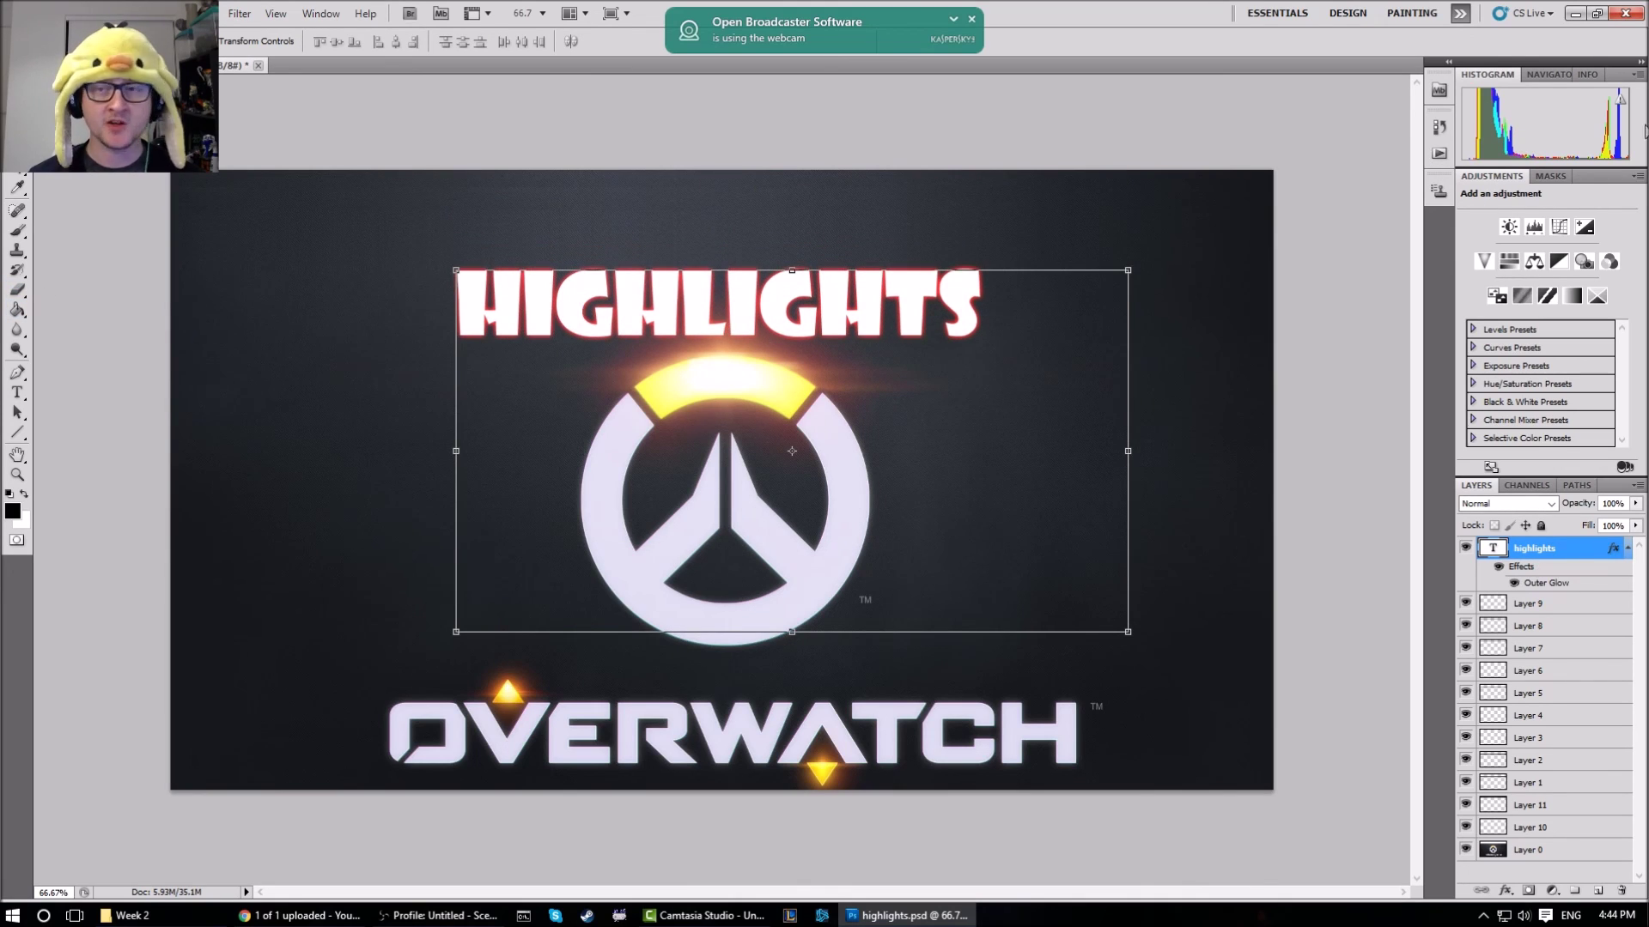
click(1439, 153)
click(1326, 383)
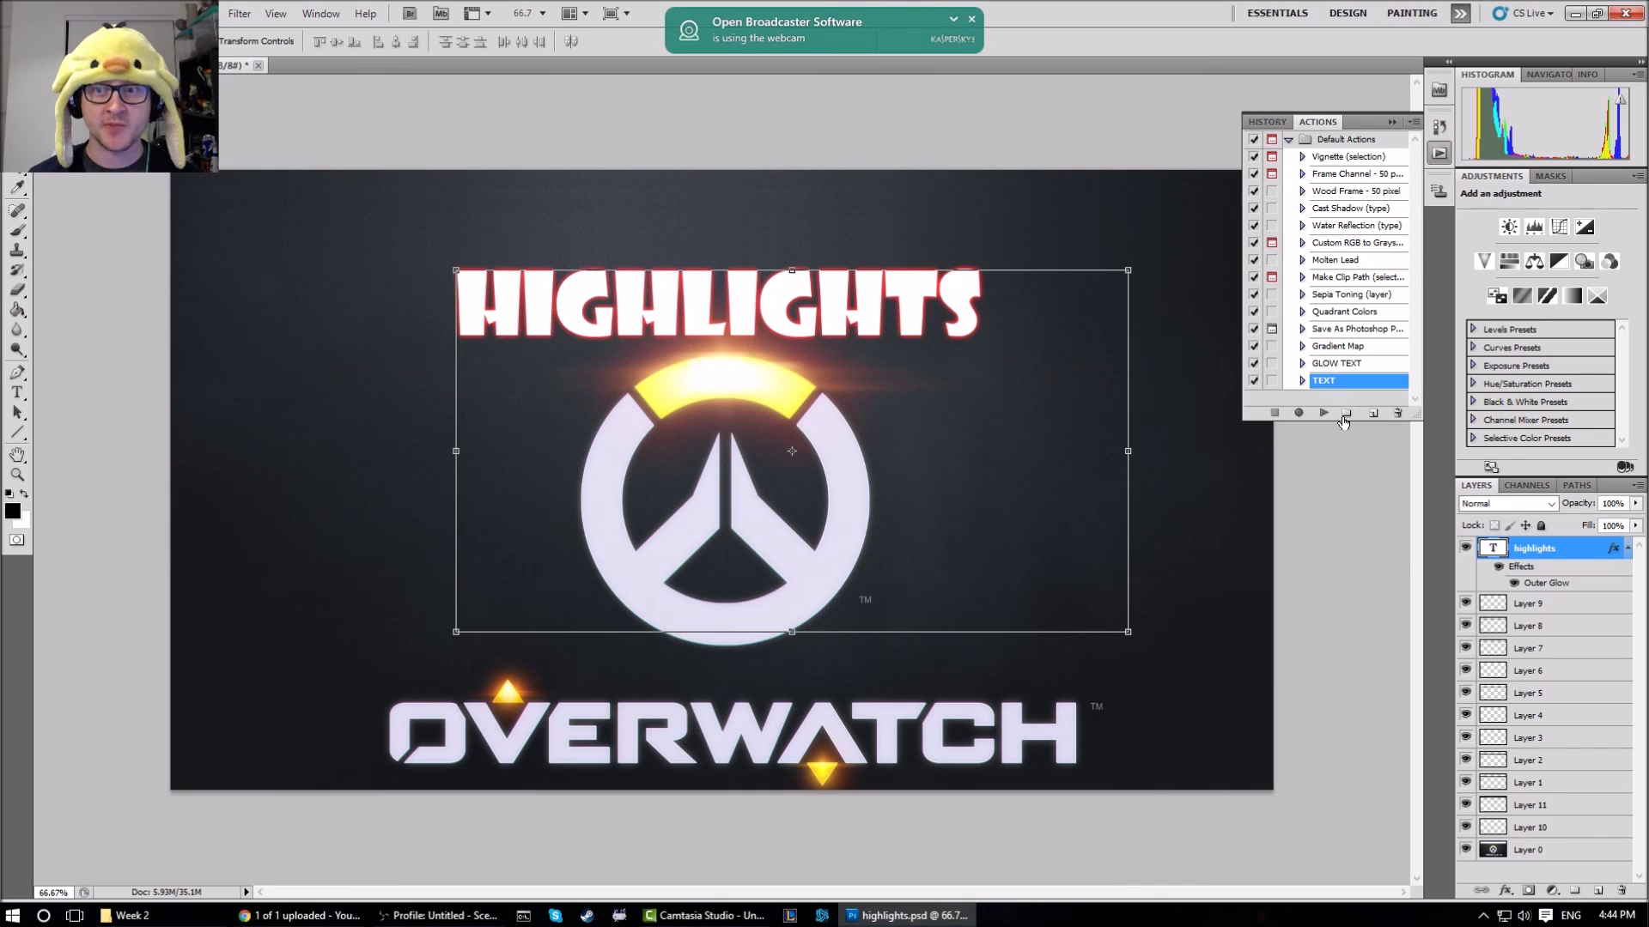
click(1325, 414)
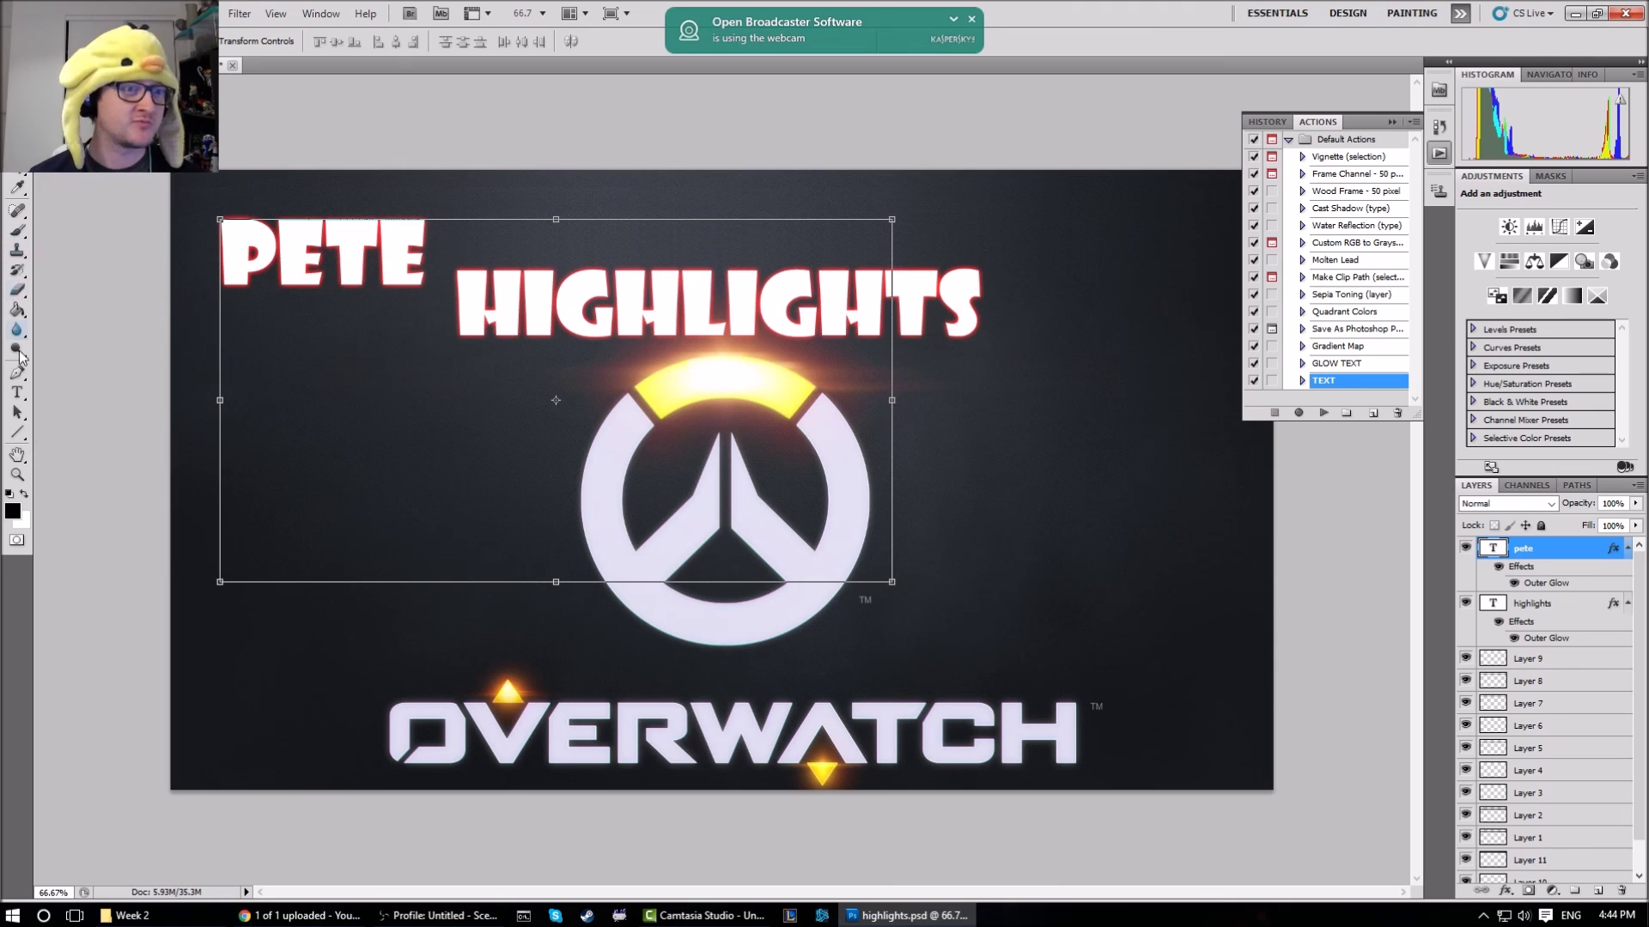
Replace the new PETE text with D.VA and place it centred above the HIGHLIGHTS text
click(17, 393)
click(345, 251)
key(ctrl+a)
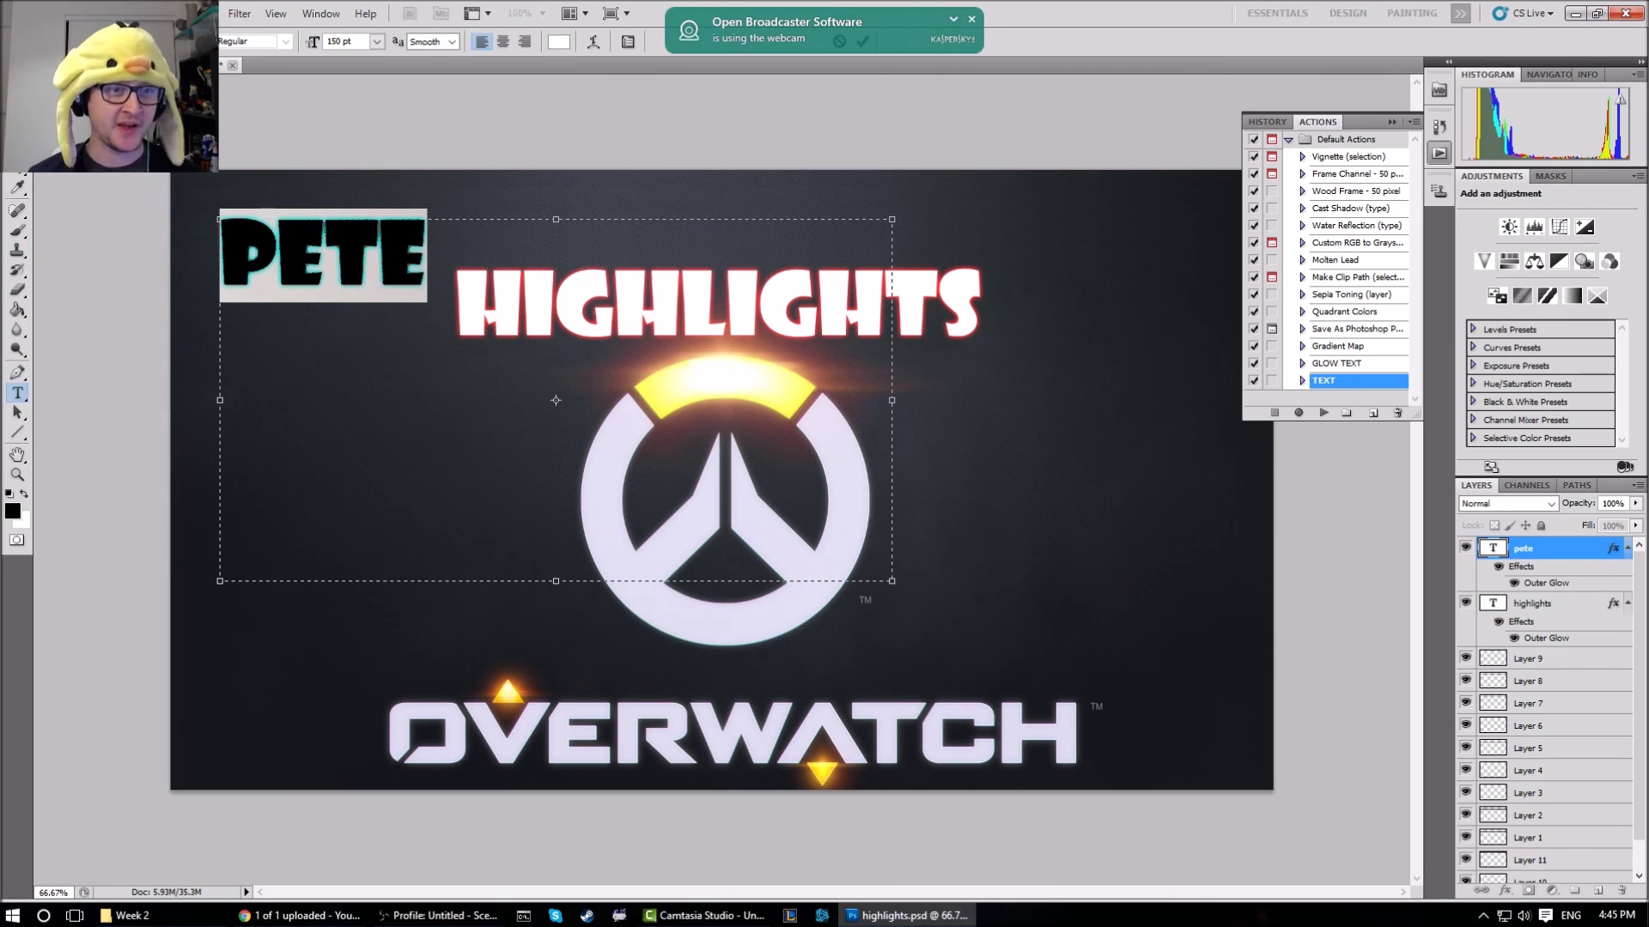
text(D)
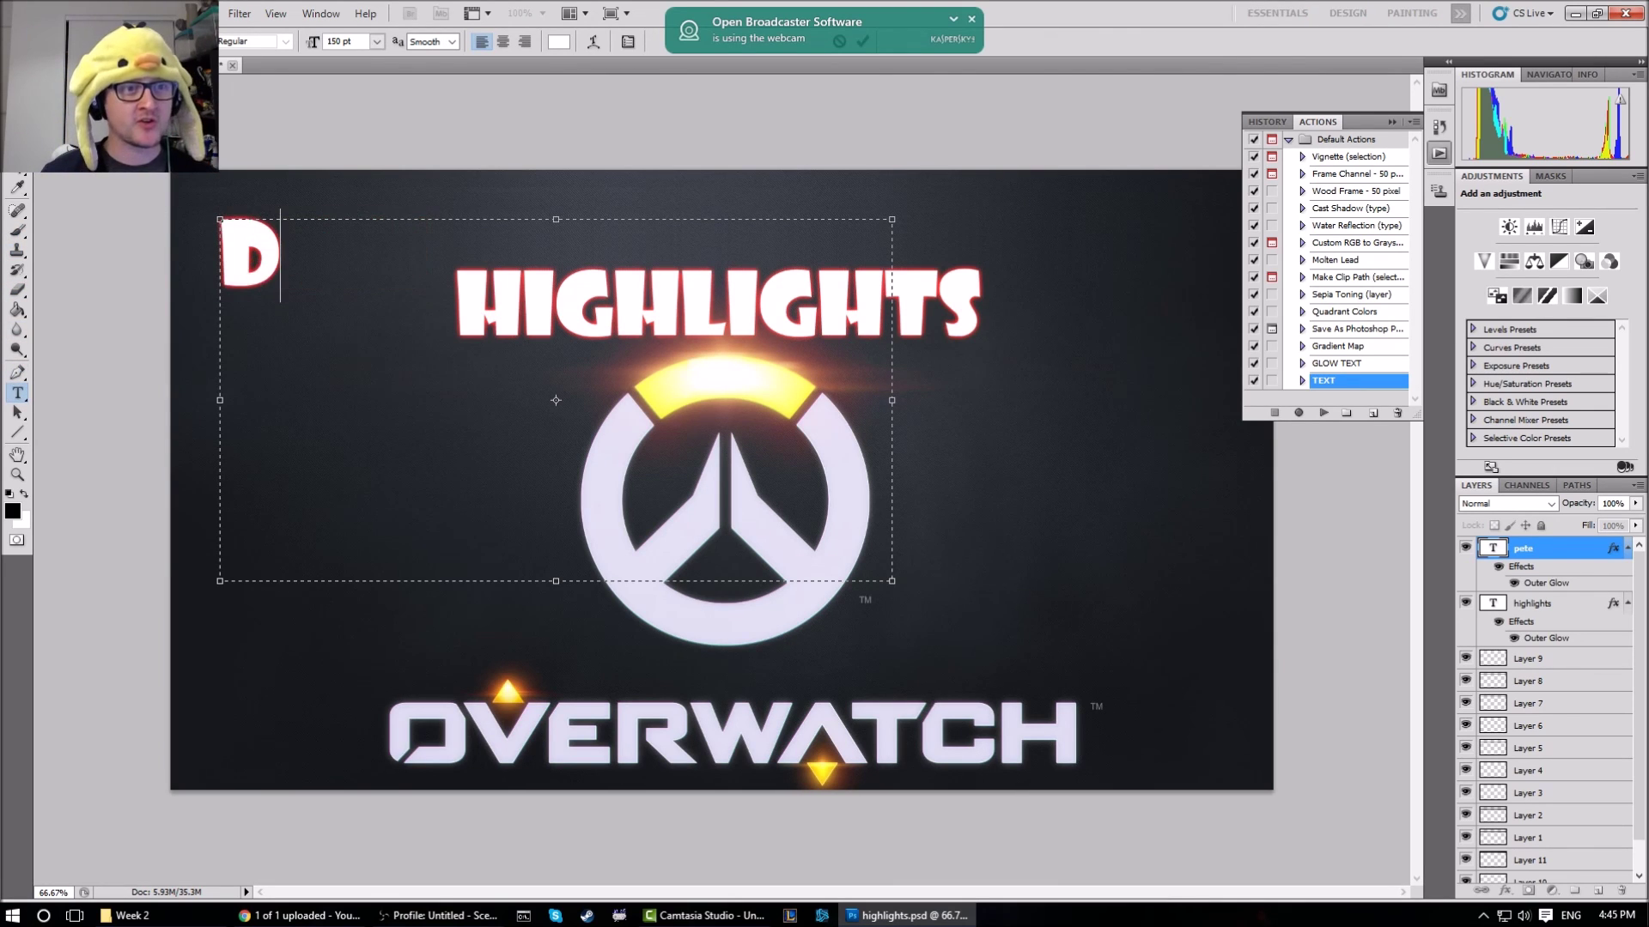
text(.VA)
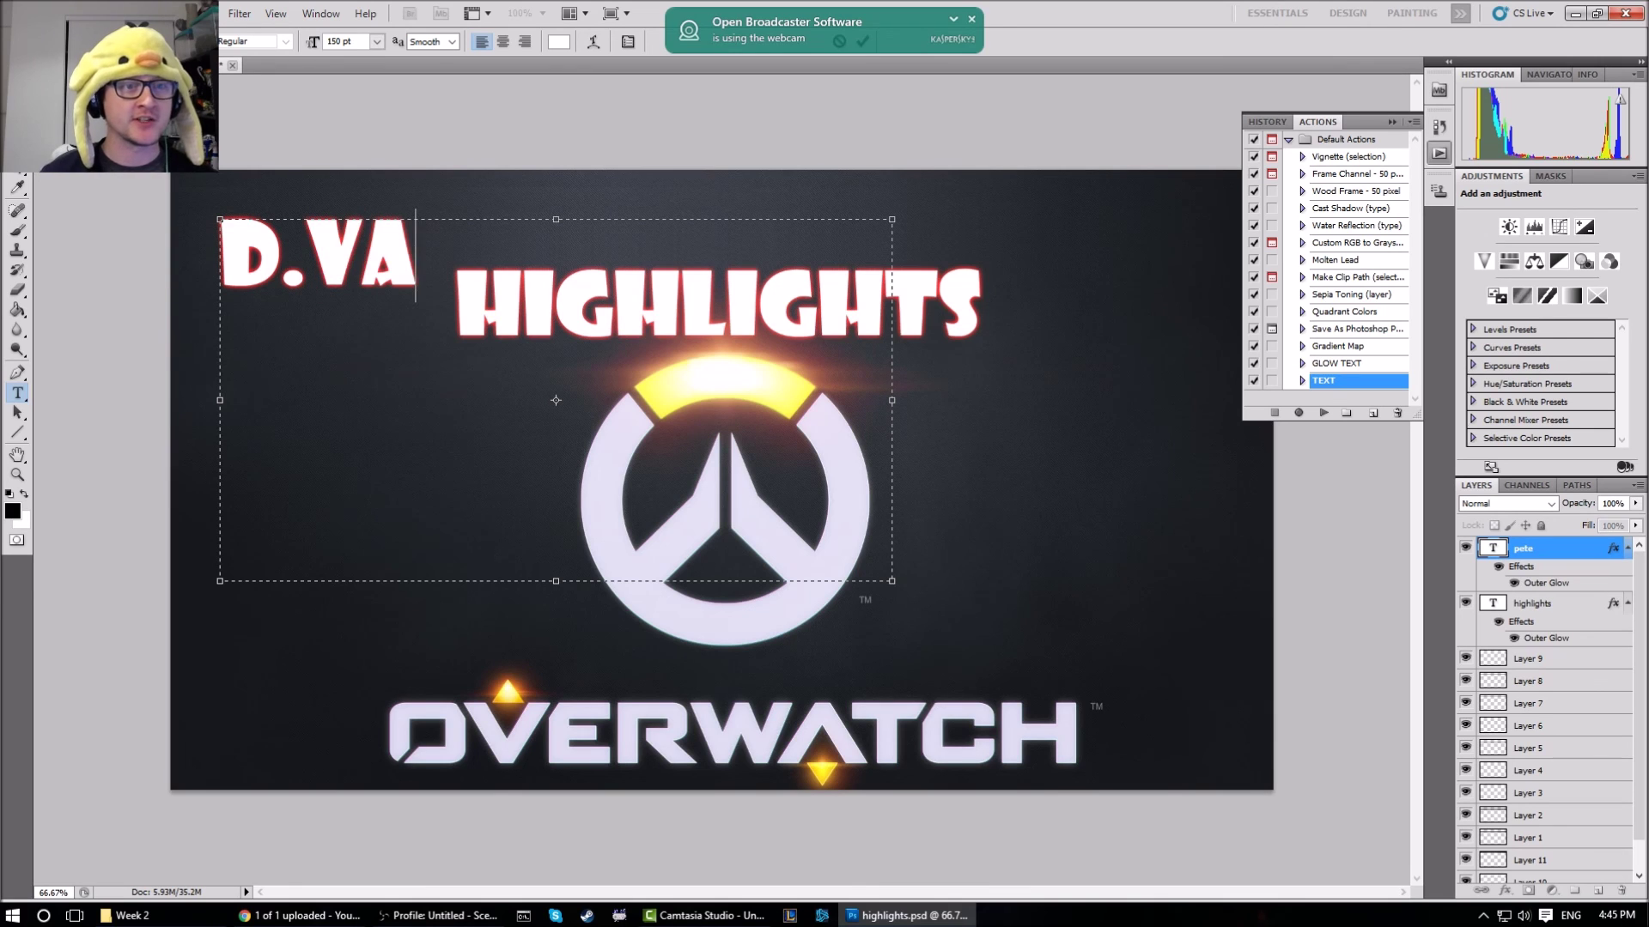
drag(393, 144, 596, 114)
Remove the final S from the highlights text layer so it reads HIGHLIGHT
click(1543, 603)
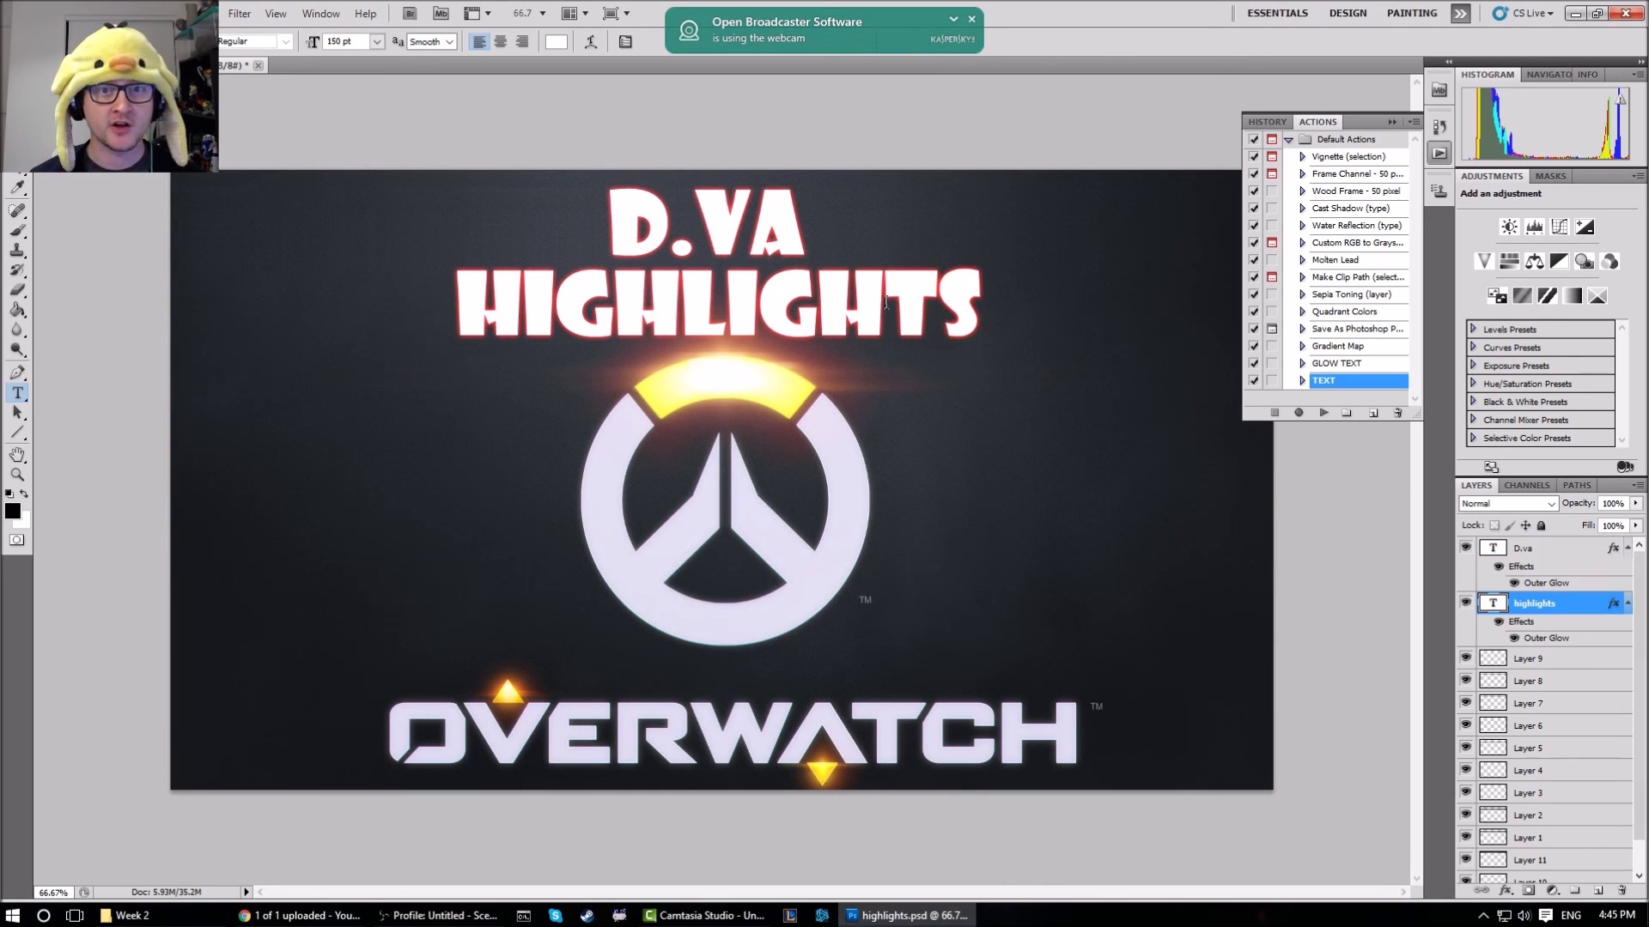
click(941, 300)
key(Delete)
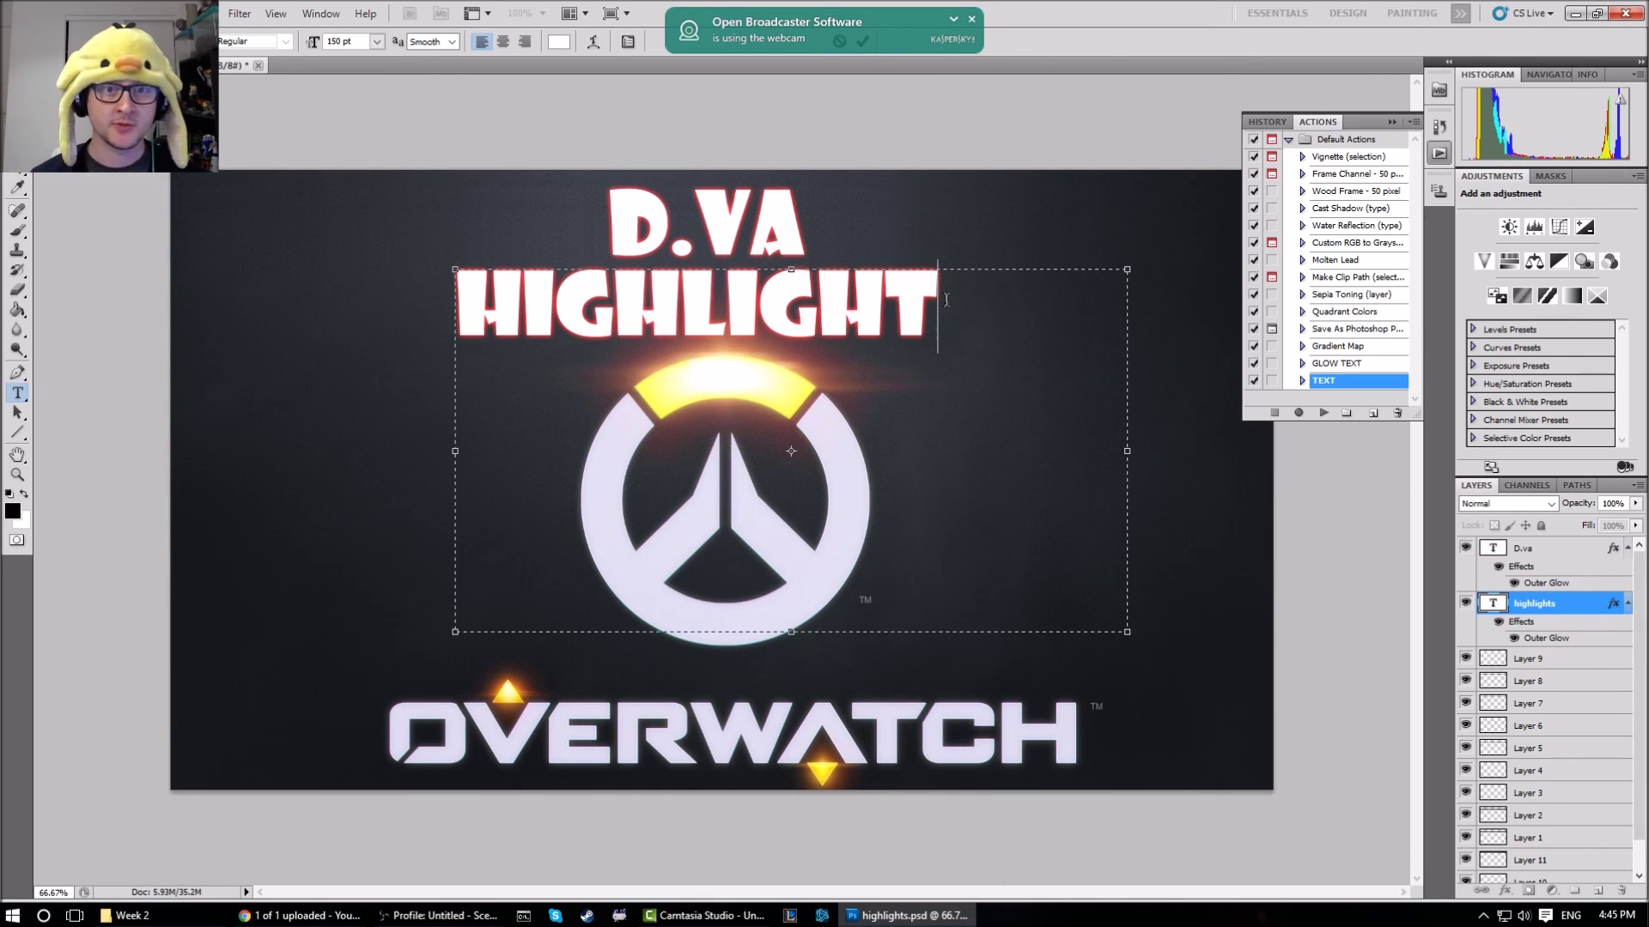
Save a JPEG copy of the thumbnail as dva test.jpg in the Overwatch folder at quality 12 (Maximum), and quit Photoshop
key(ctrl+shift+s)
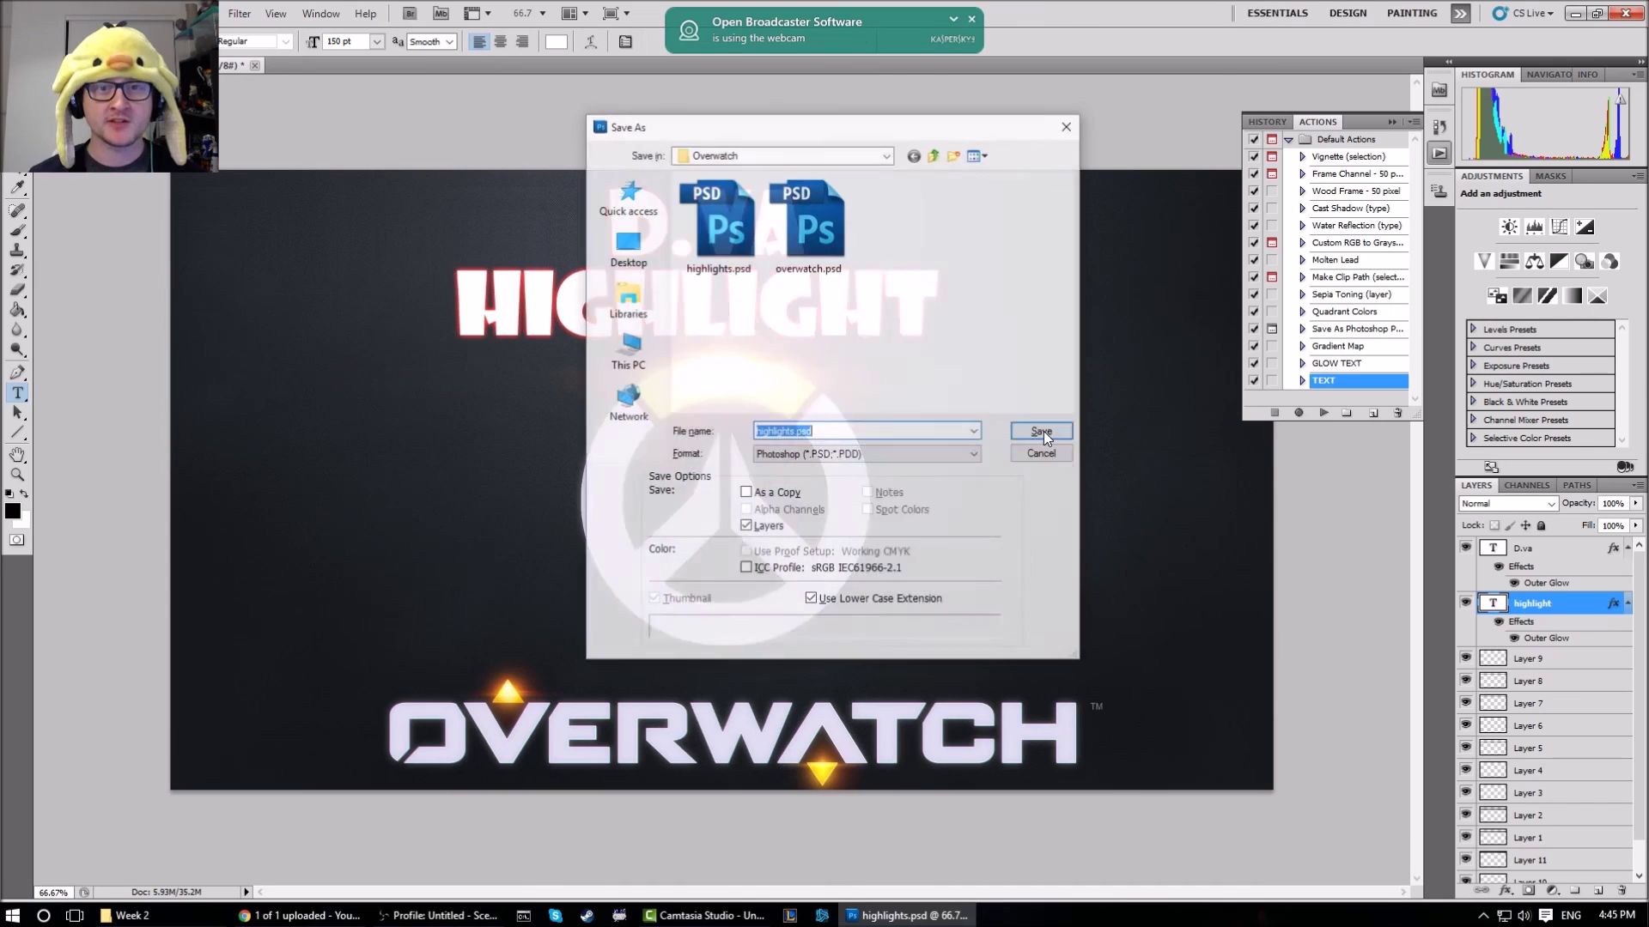
key(Tab)
key(j)
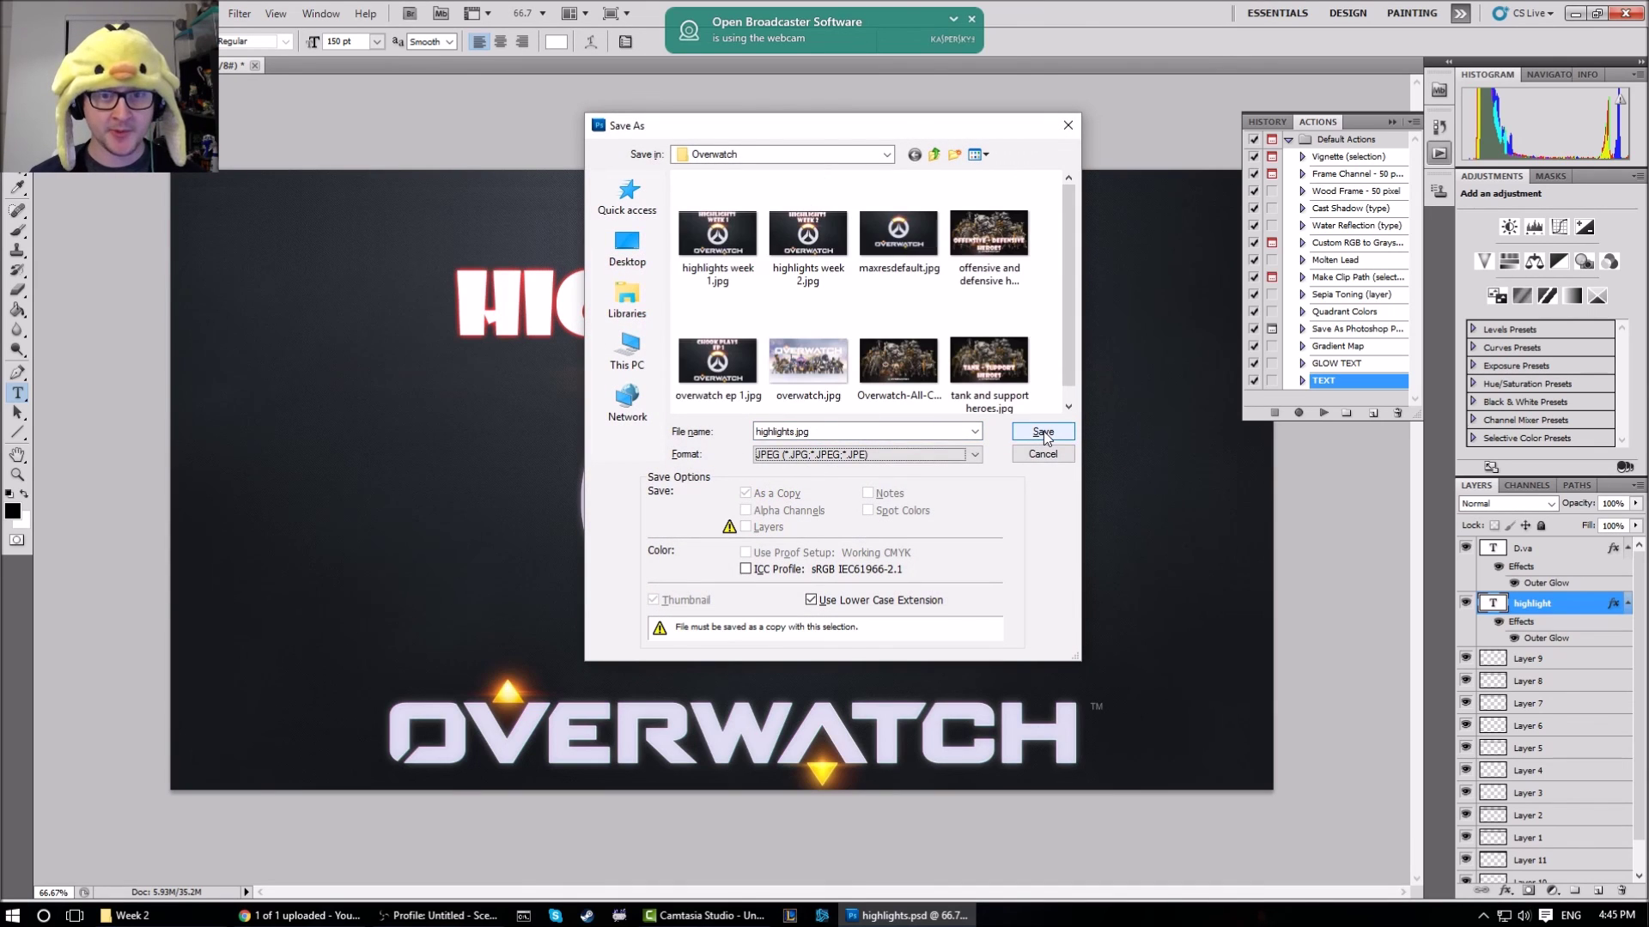
key(shift+Tab)
key(Return)
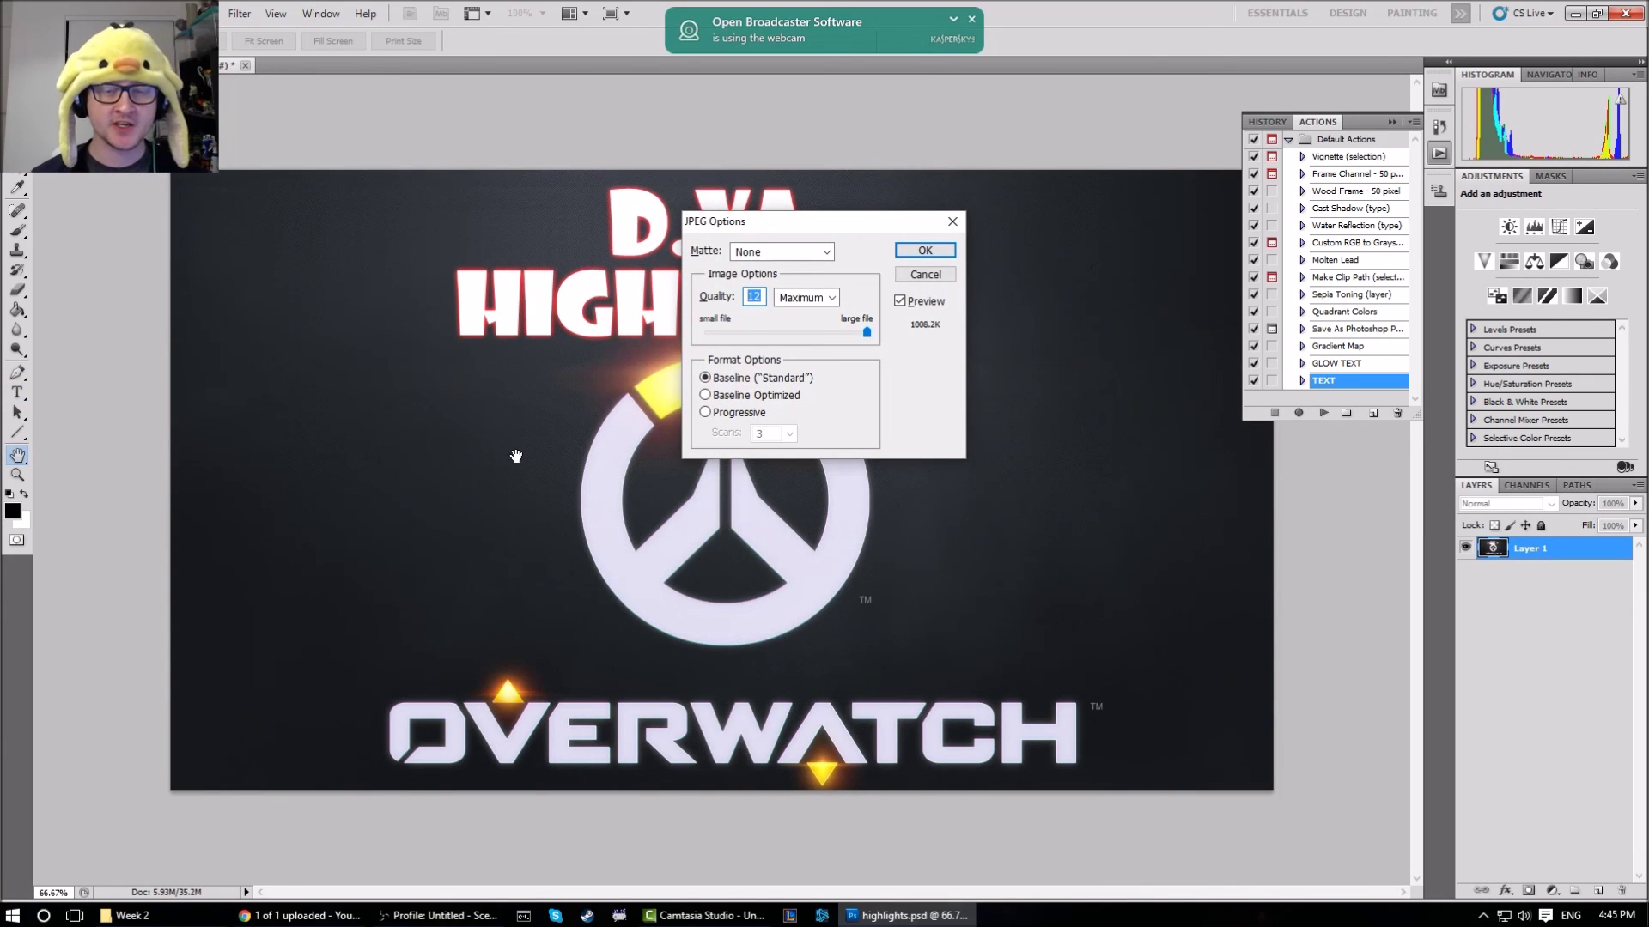
click(912, 251)
key(ctrl+q)
click(826, 344)
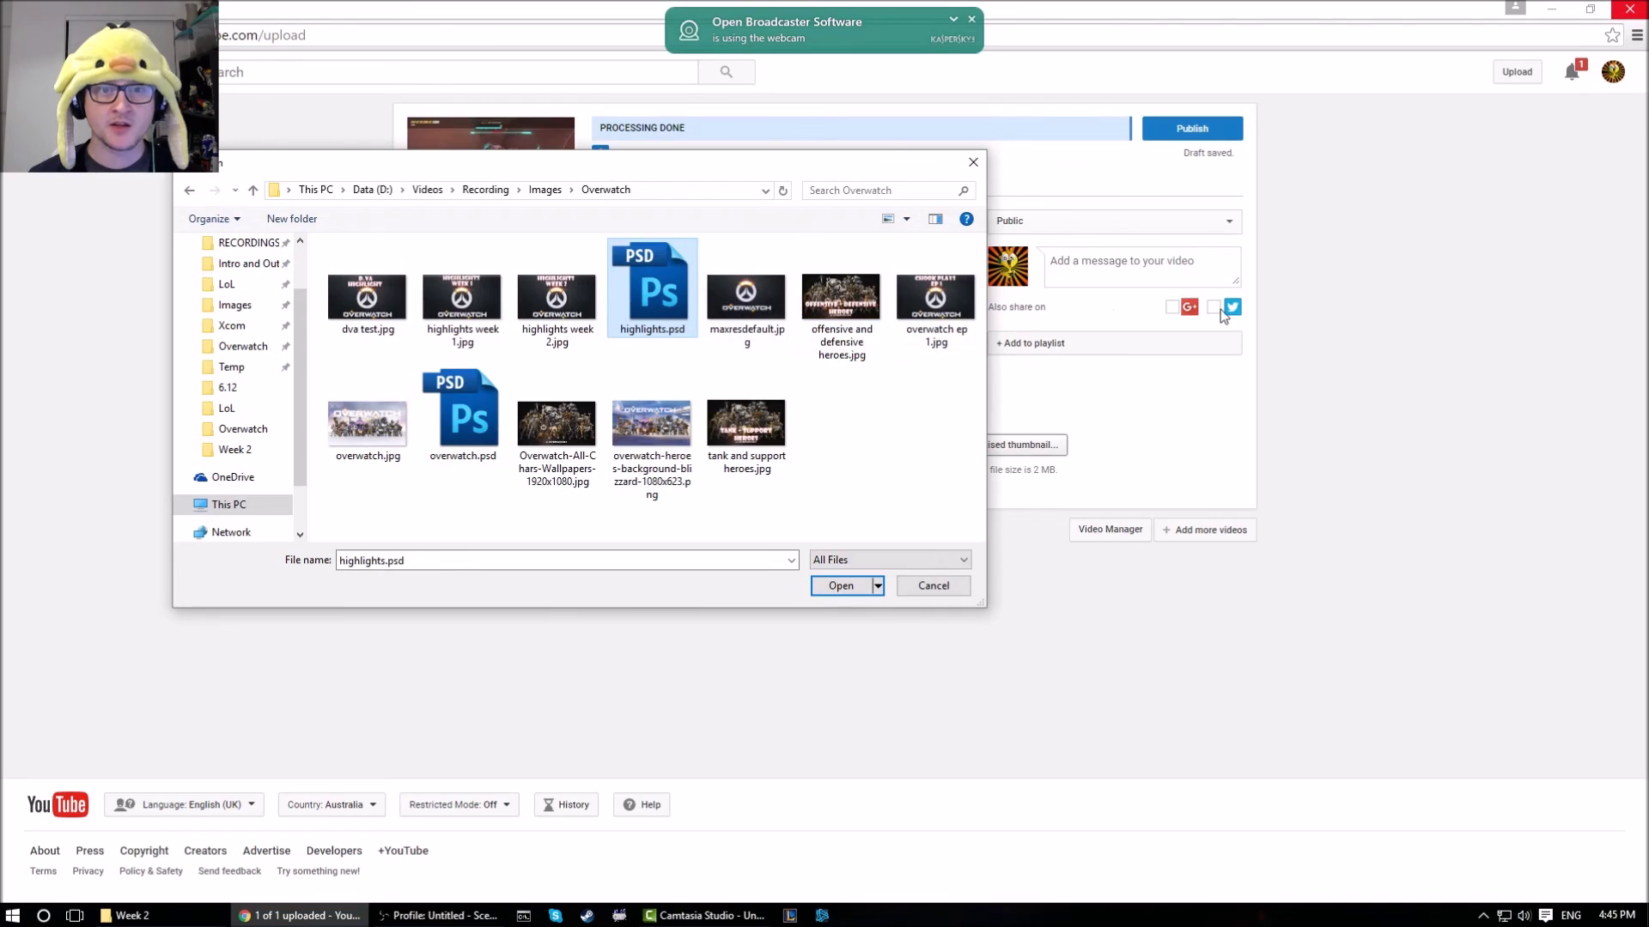
Upload dva test.jpg from the Images > Overwatch folder as the video's customised thumbnail, cancelling and reopening the file chooser
click(929, 581)
click(996, 445)
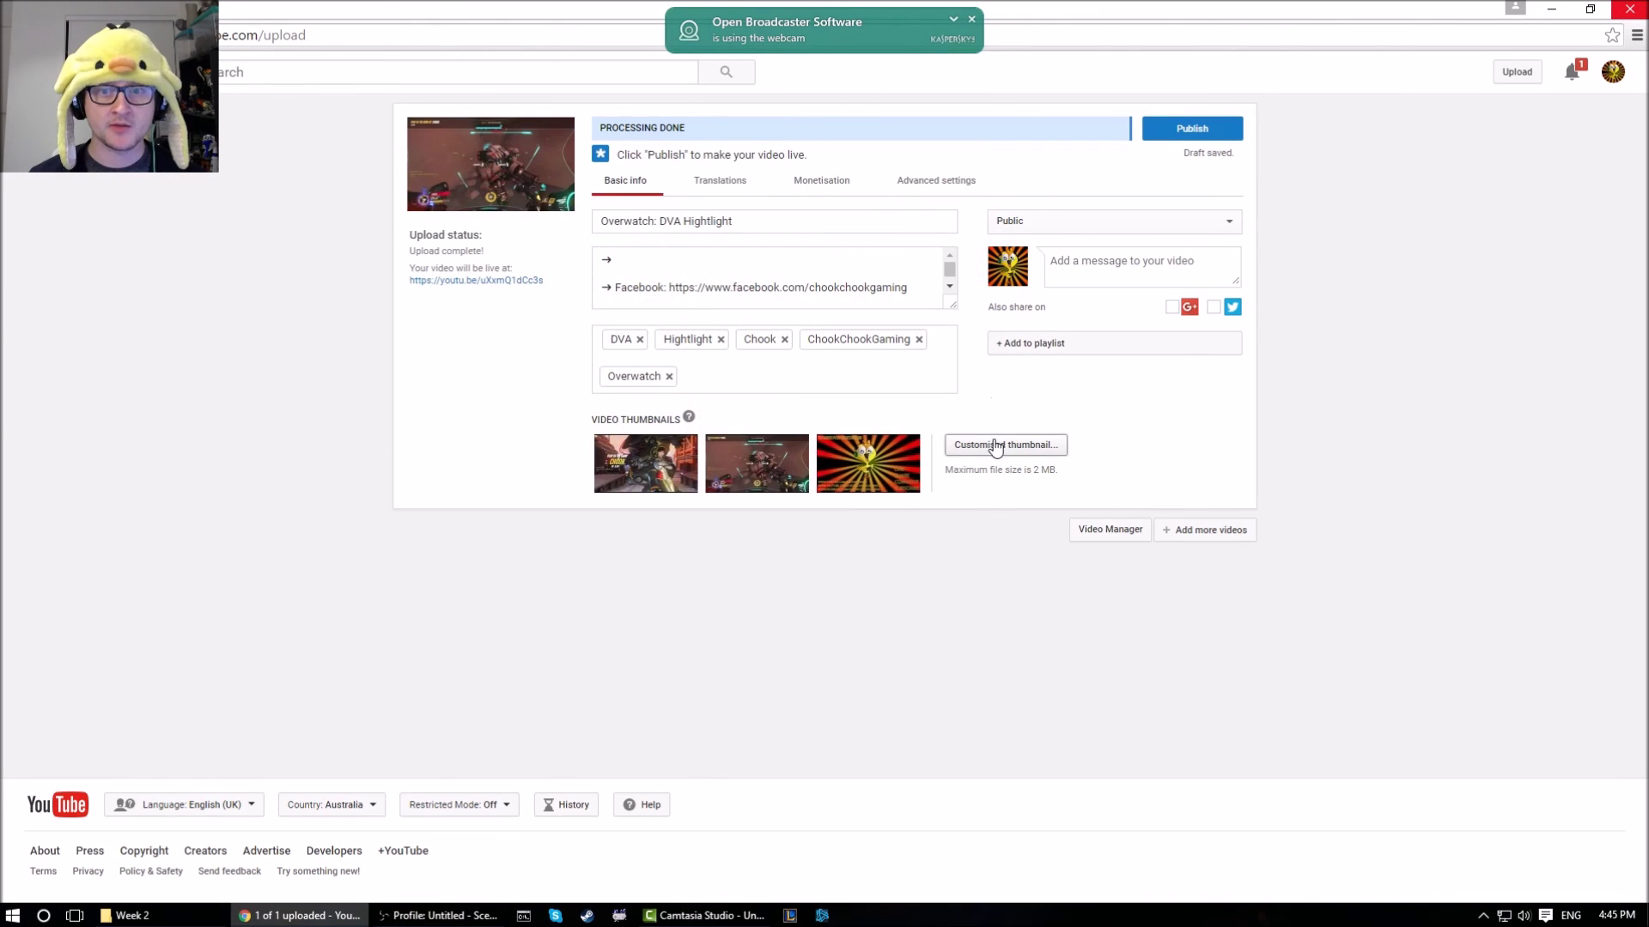
click(237, 308)
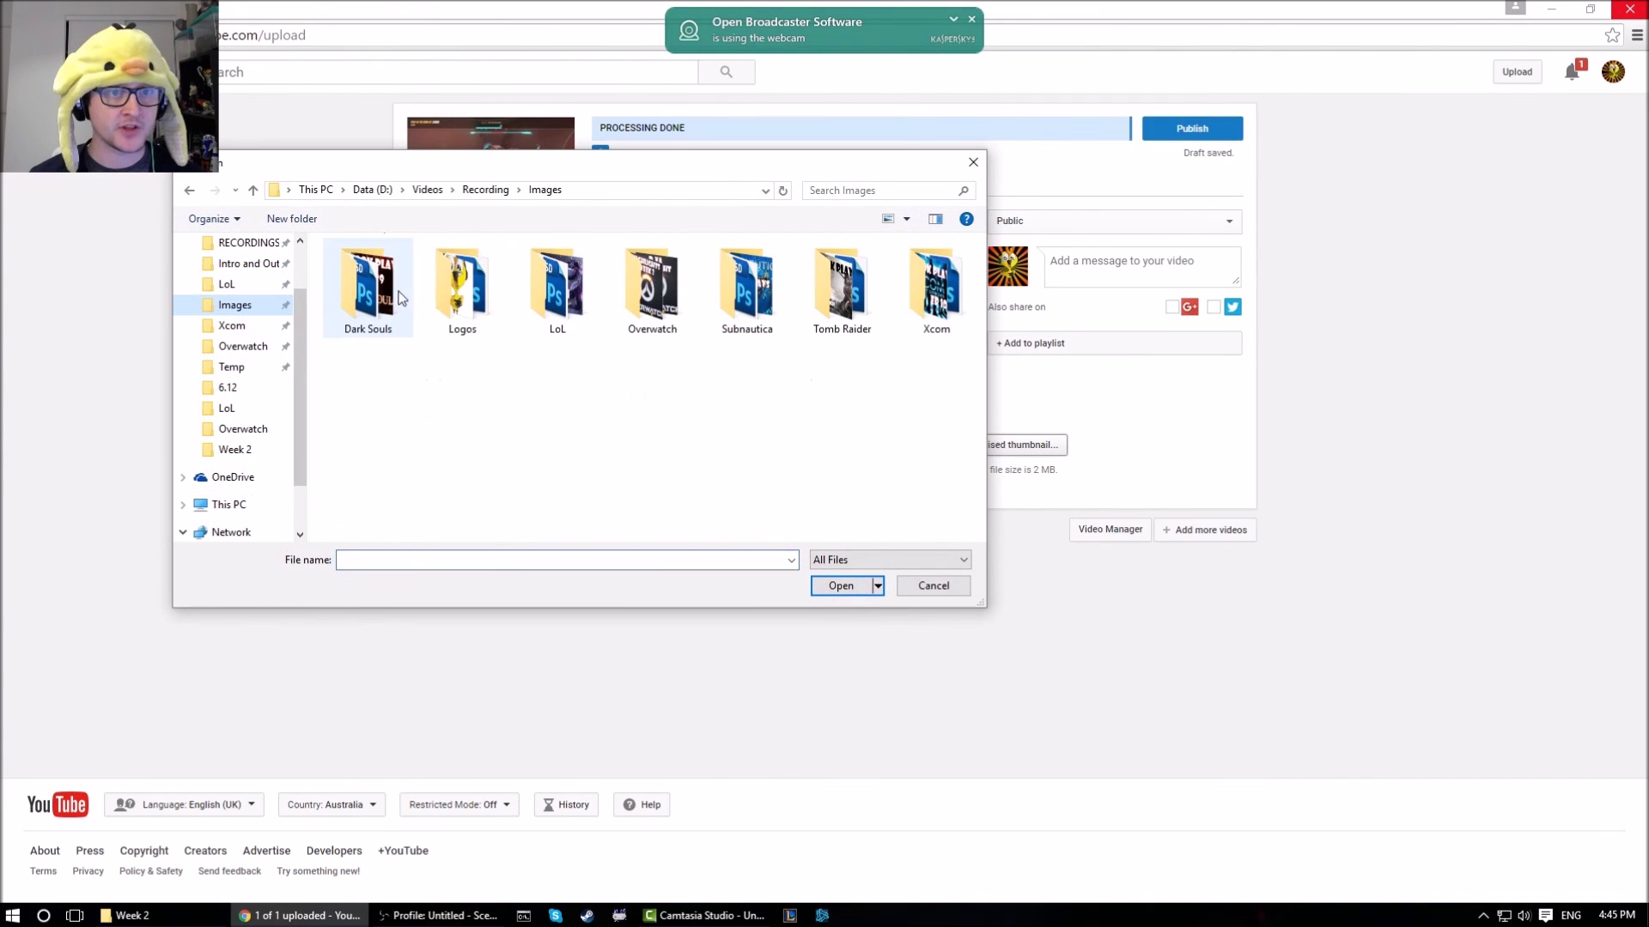
double_click(655, 288)
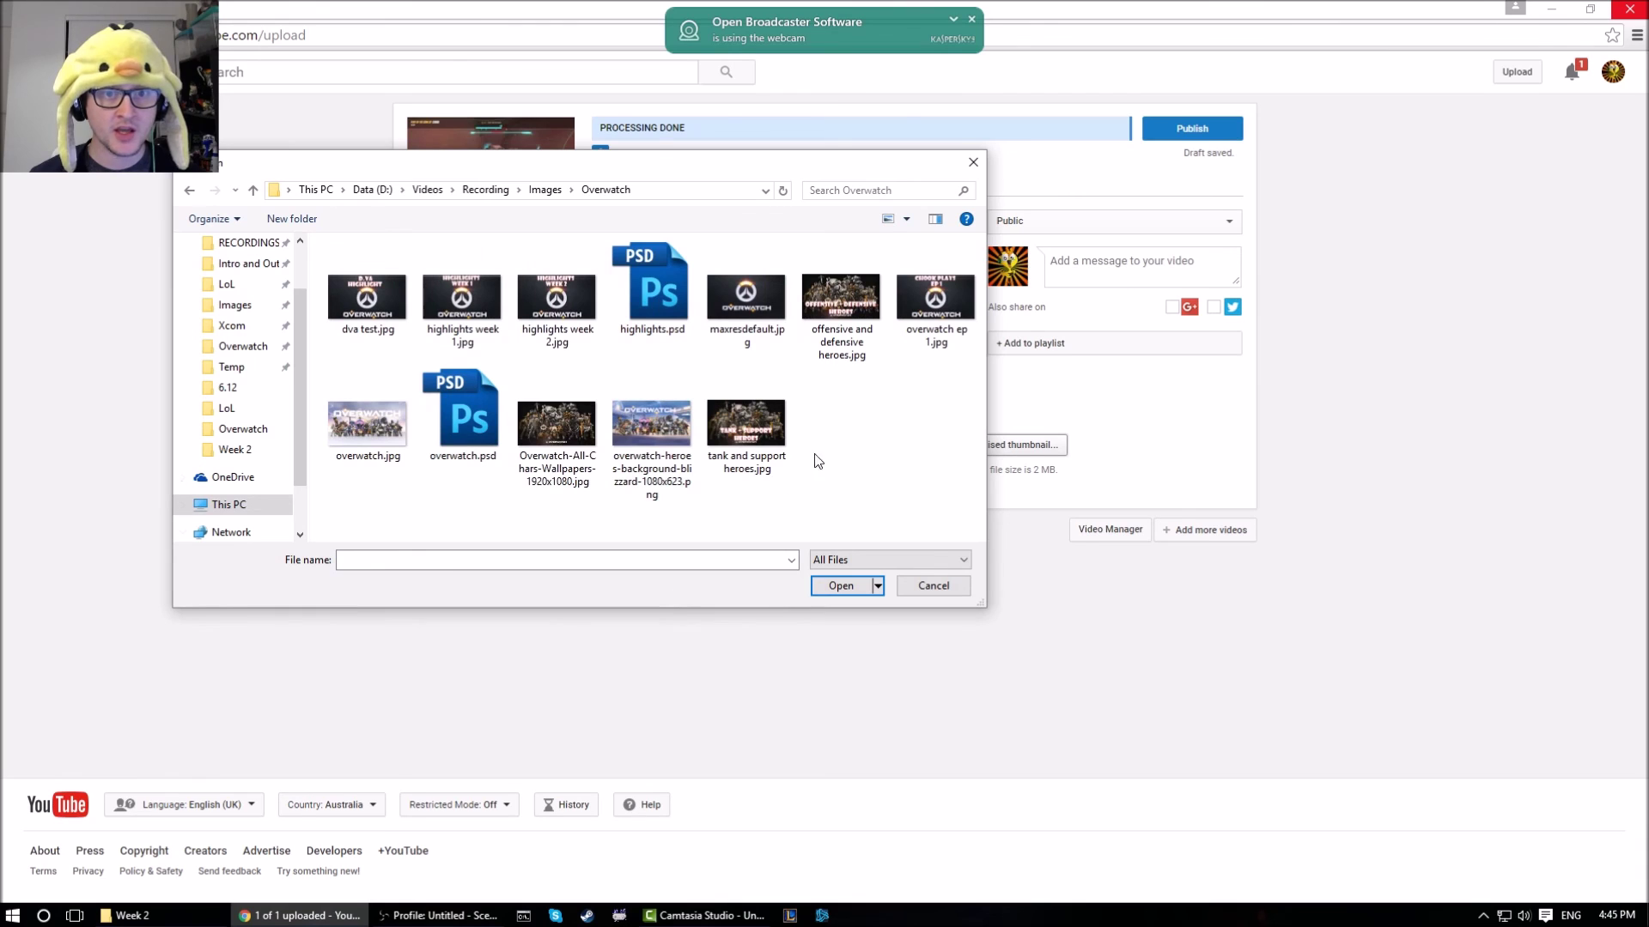
double_click(332, 301)
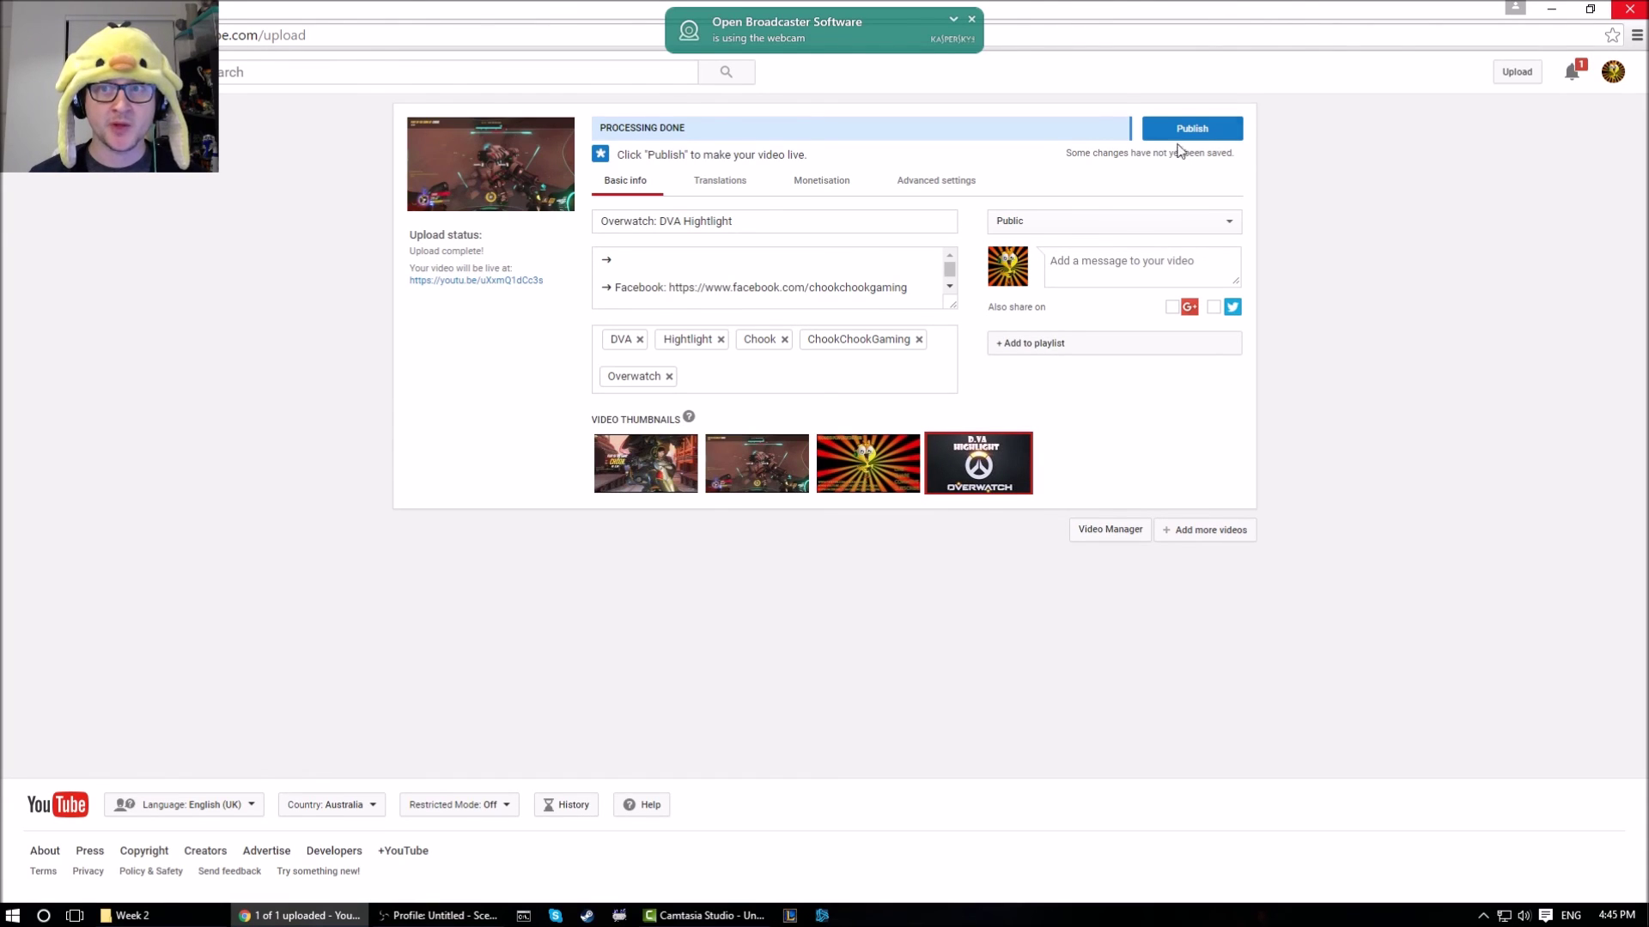
Look through the video's privacy options: Public, Unlisted, Private and Scheduled
click(1233, 132)
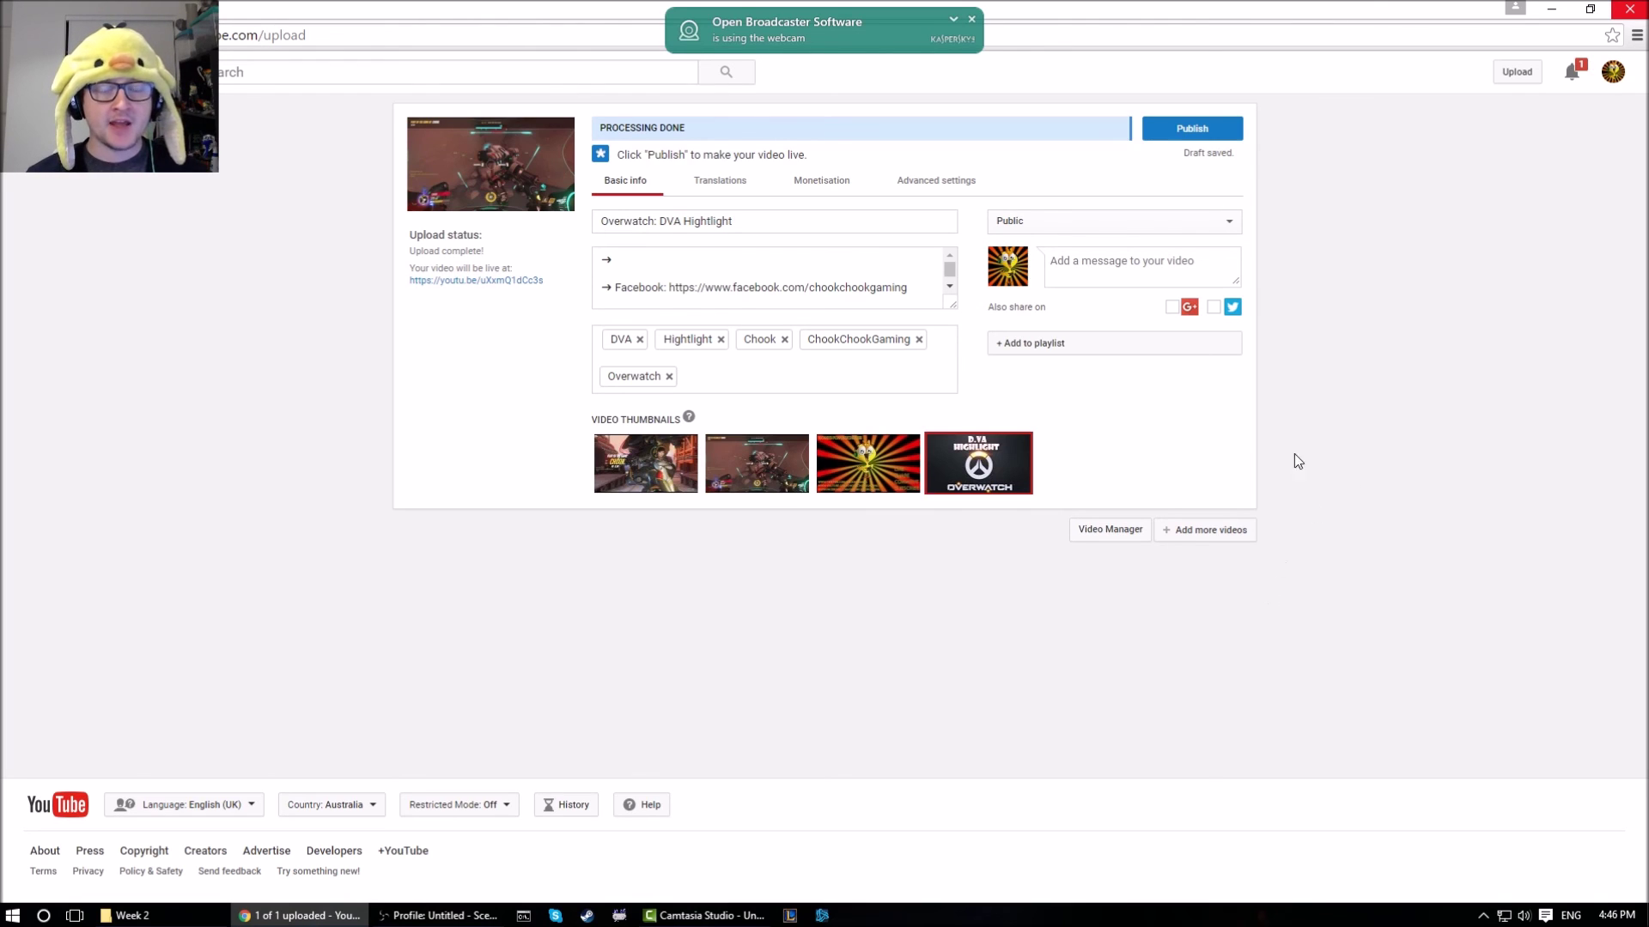
click(1070, 224)
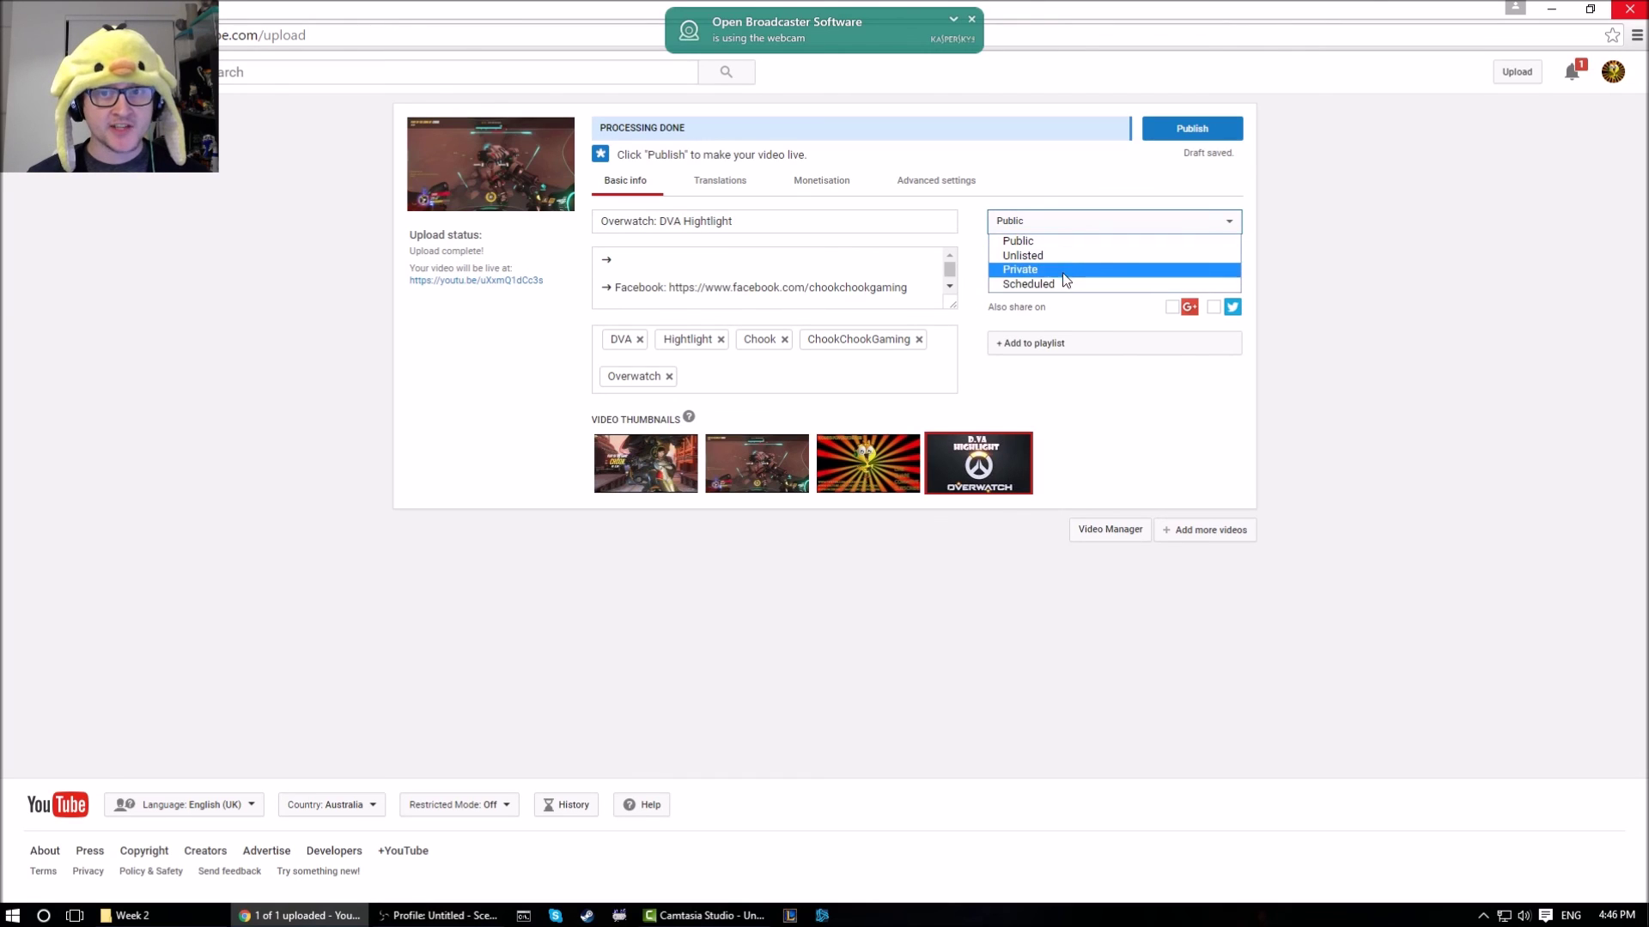
click(1074, 221)
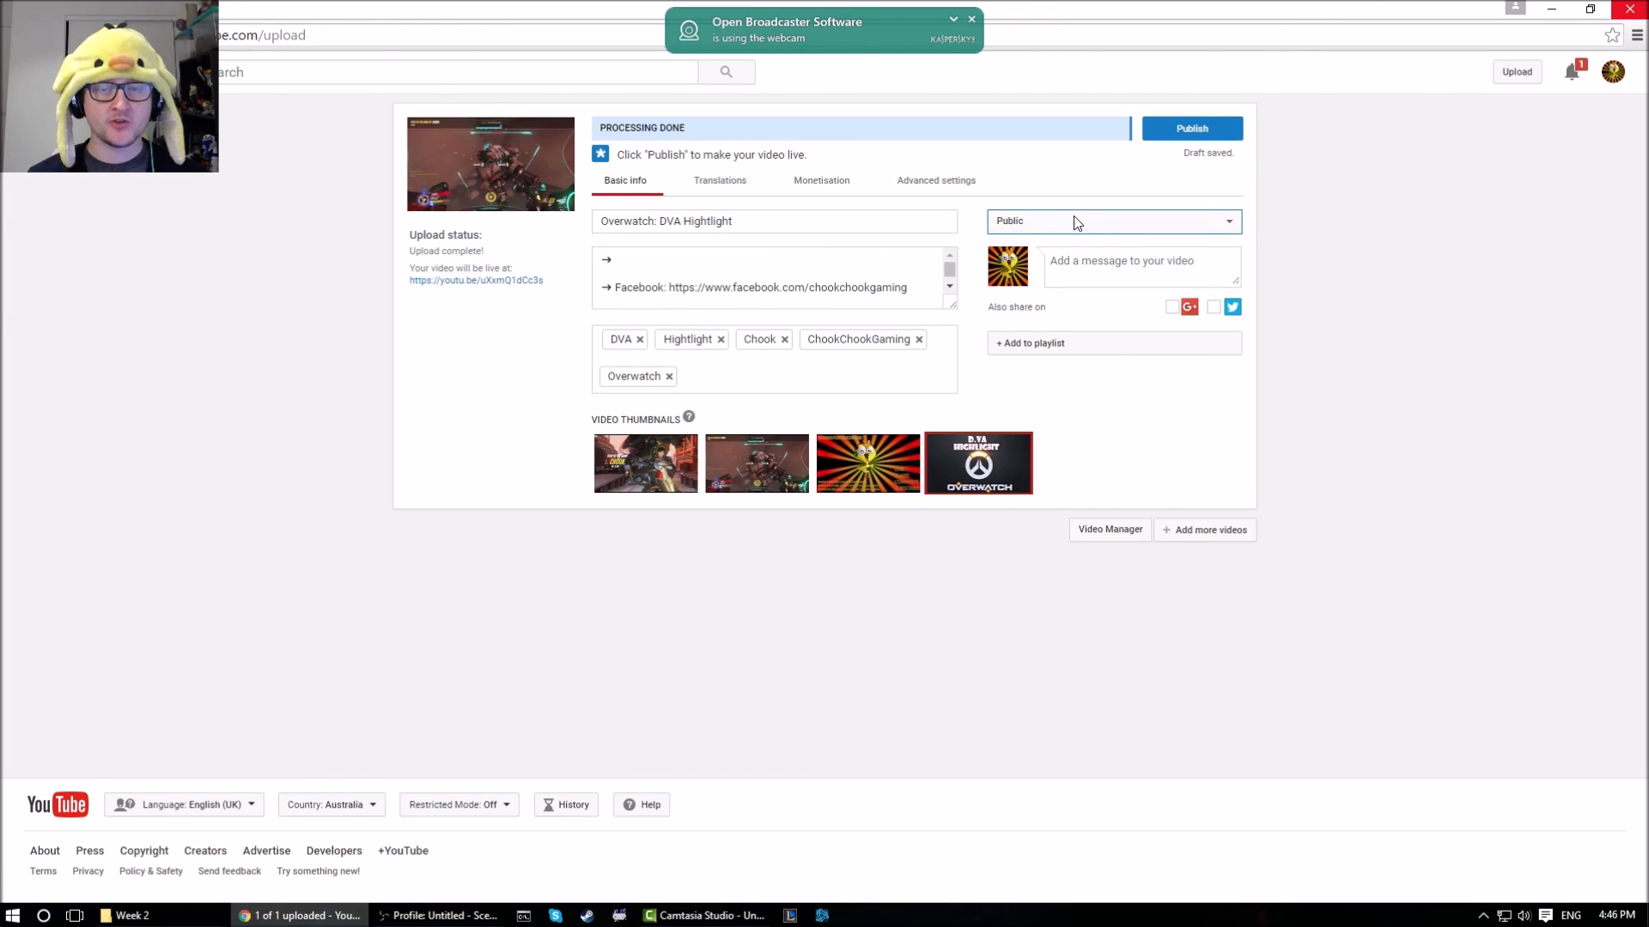
click(1176, 237)
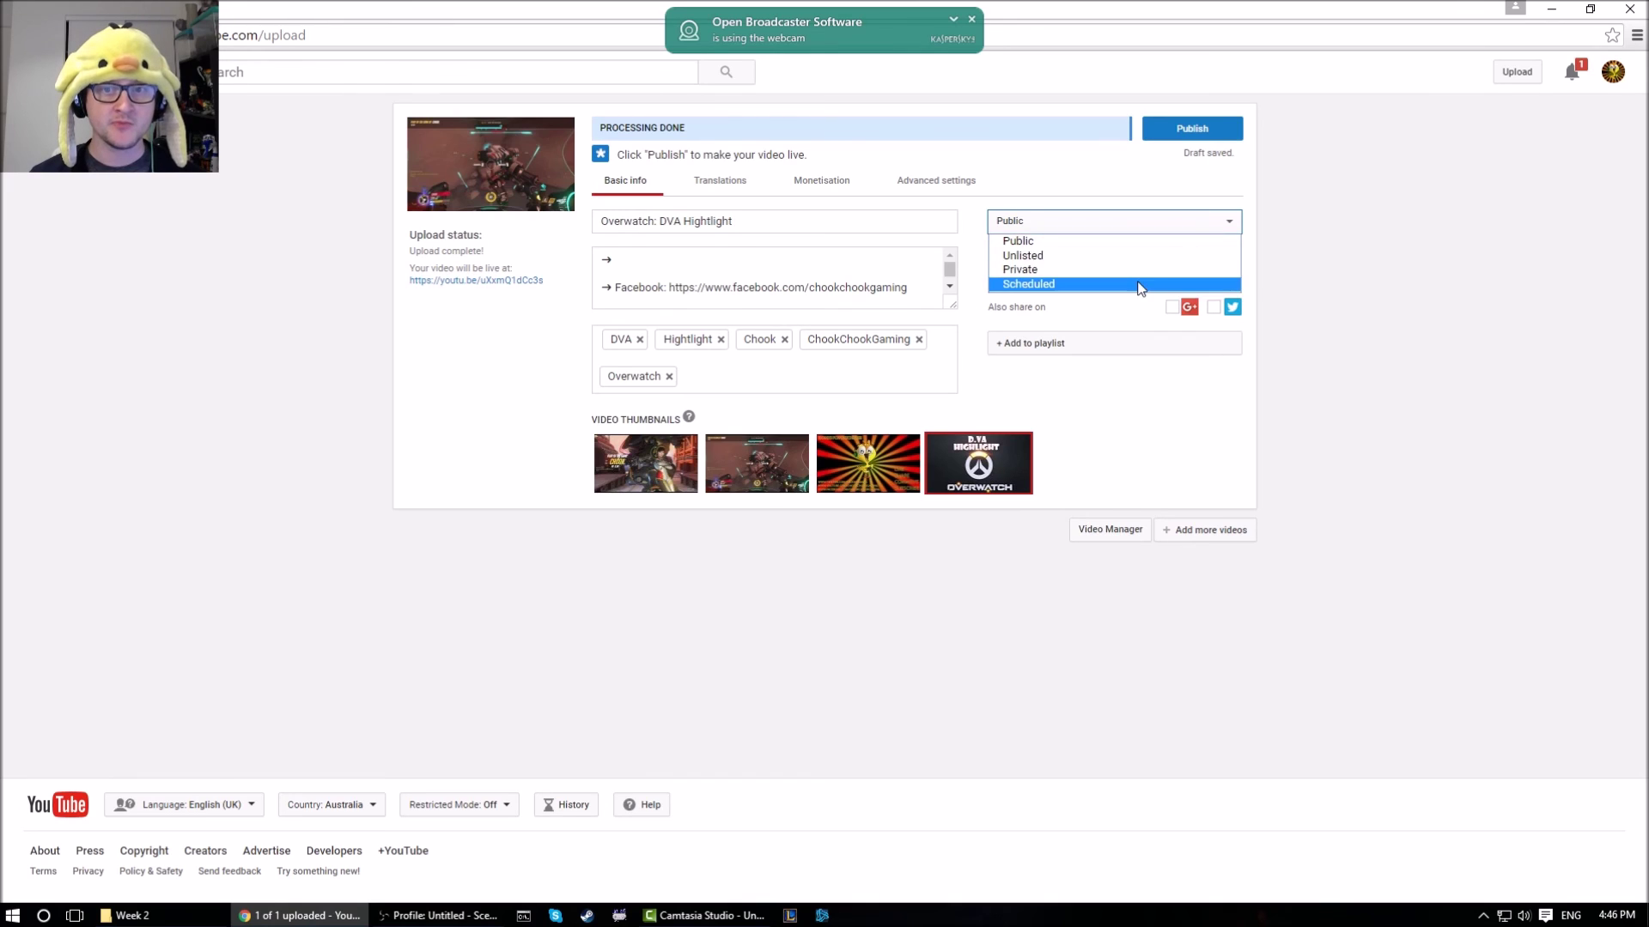
click(1143, 228)
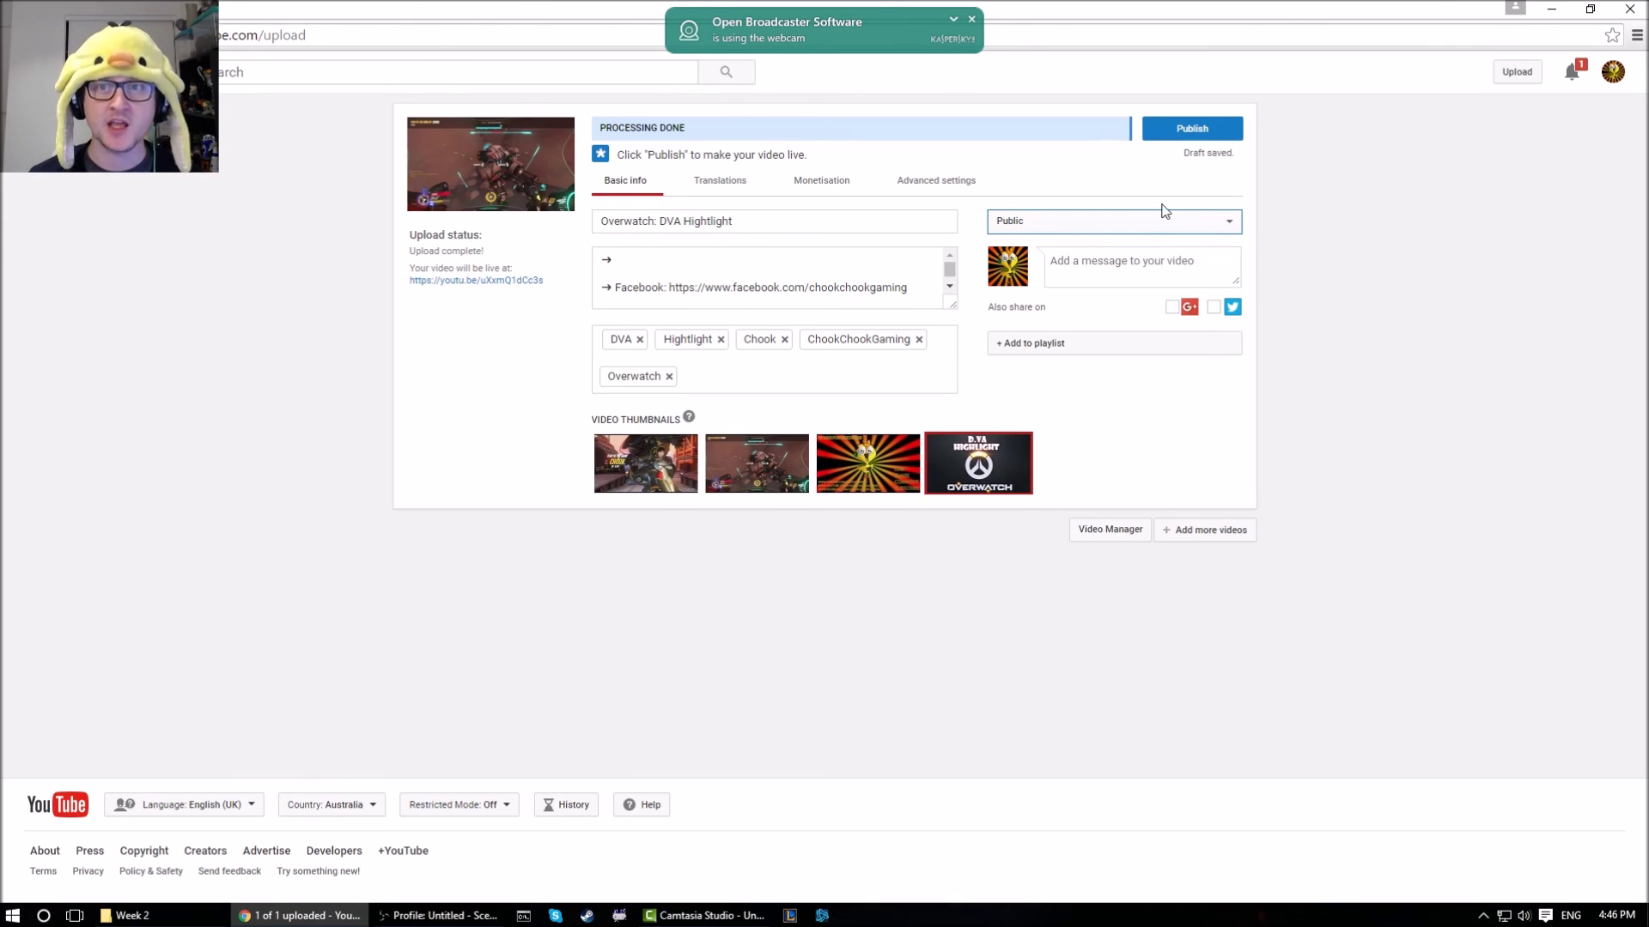
Schedule the video for 30 Jun 2016 at 12:00 and confirm the scheduled publication
click(1146, 228)
click(1127, 283)
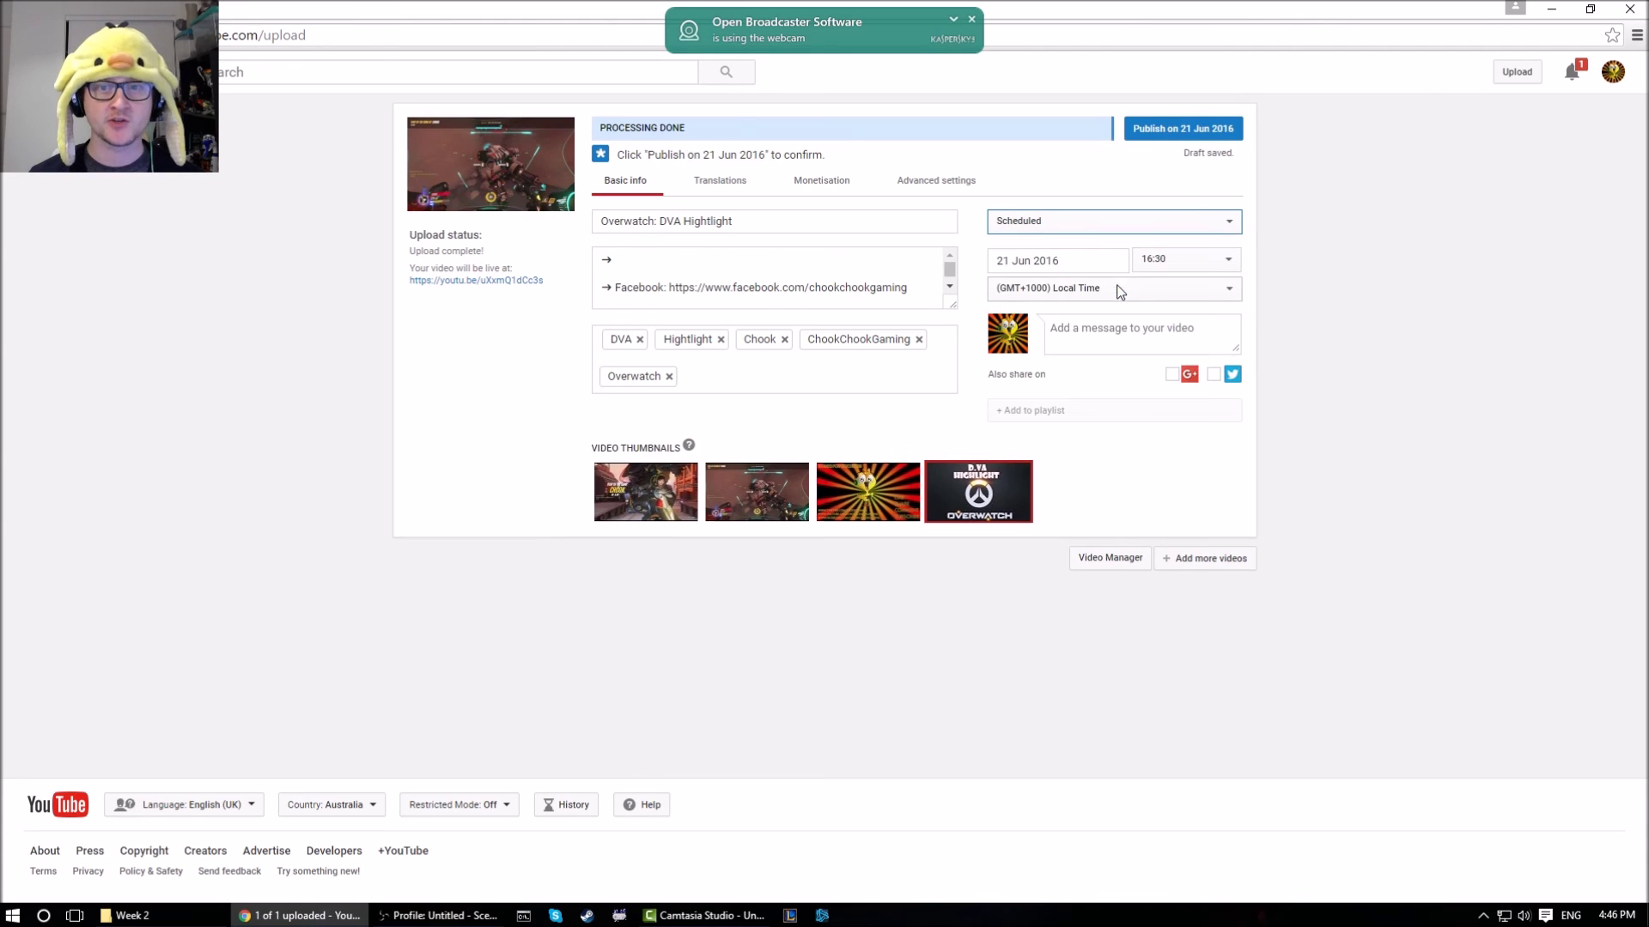
click(1063, 263)
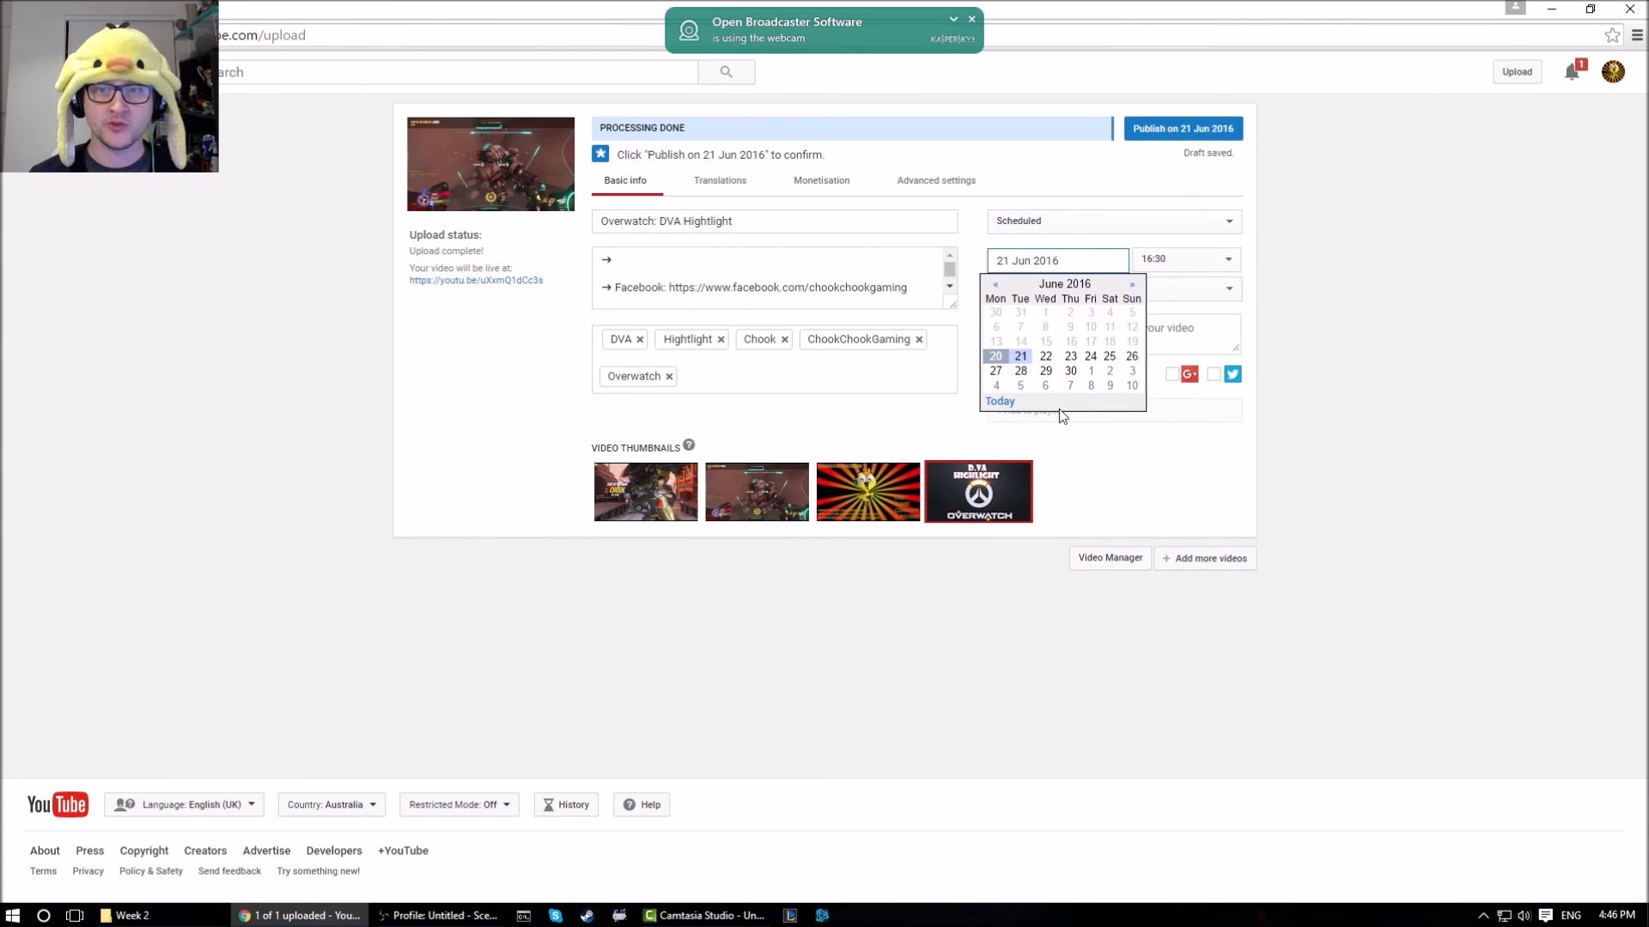
click(1072, 371)
click(1138, 270)
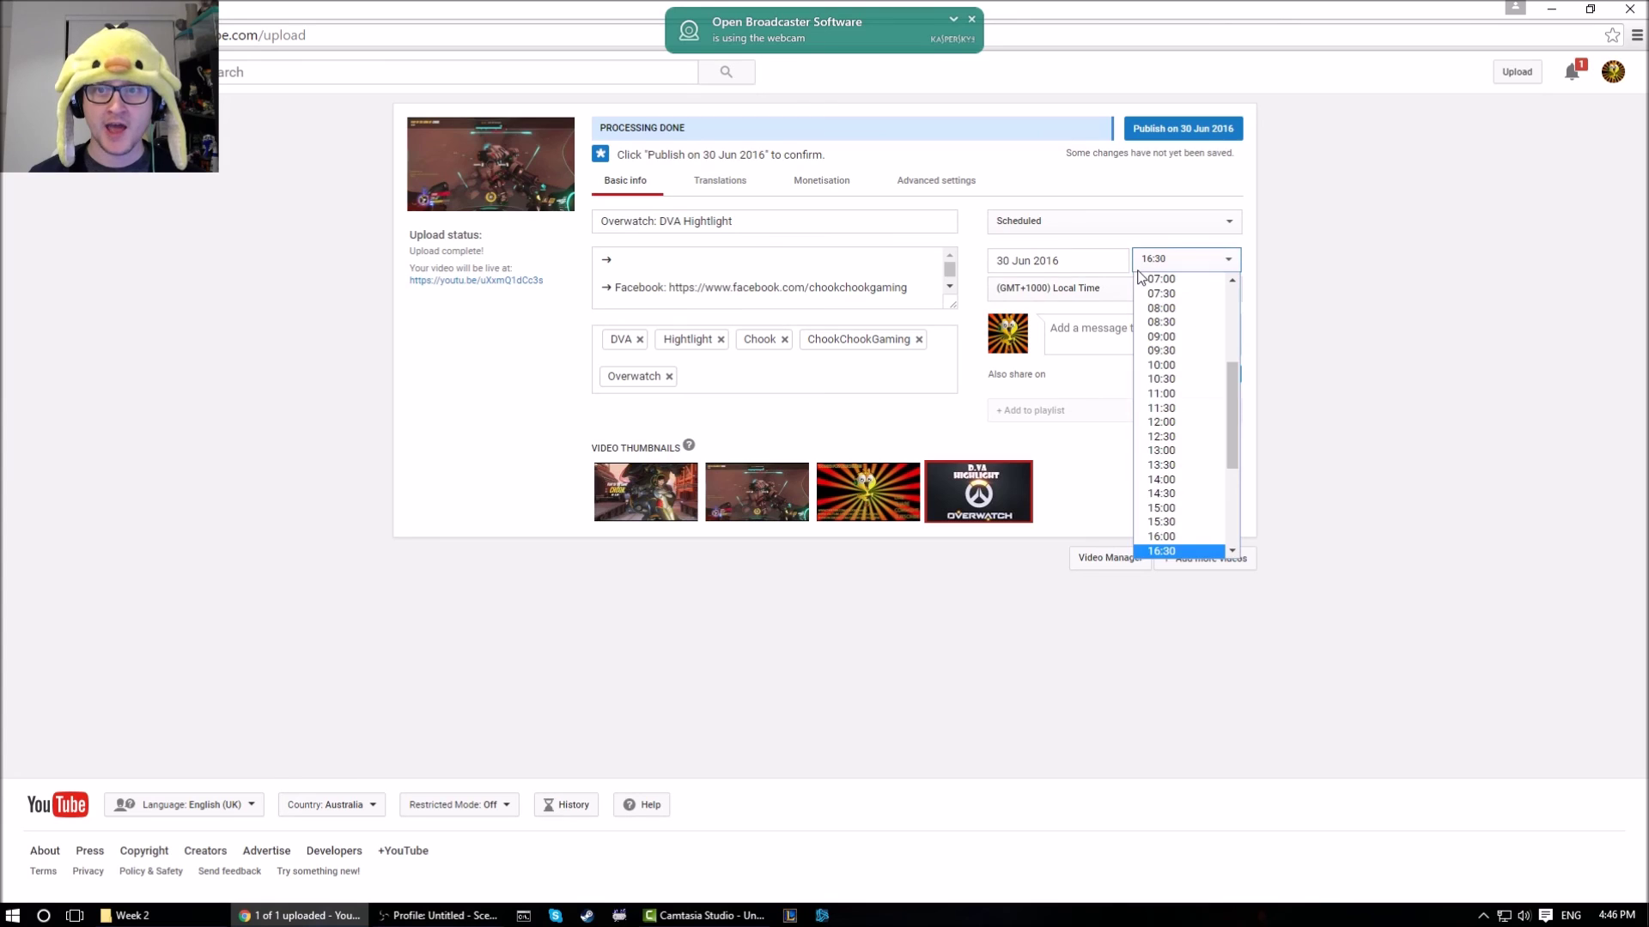
key(1)
key(2)
key(Return)
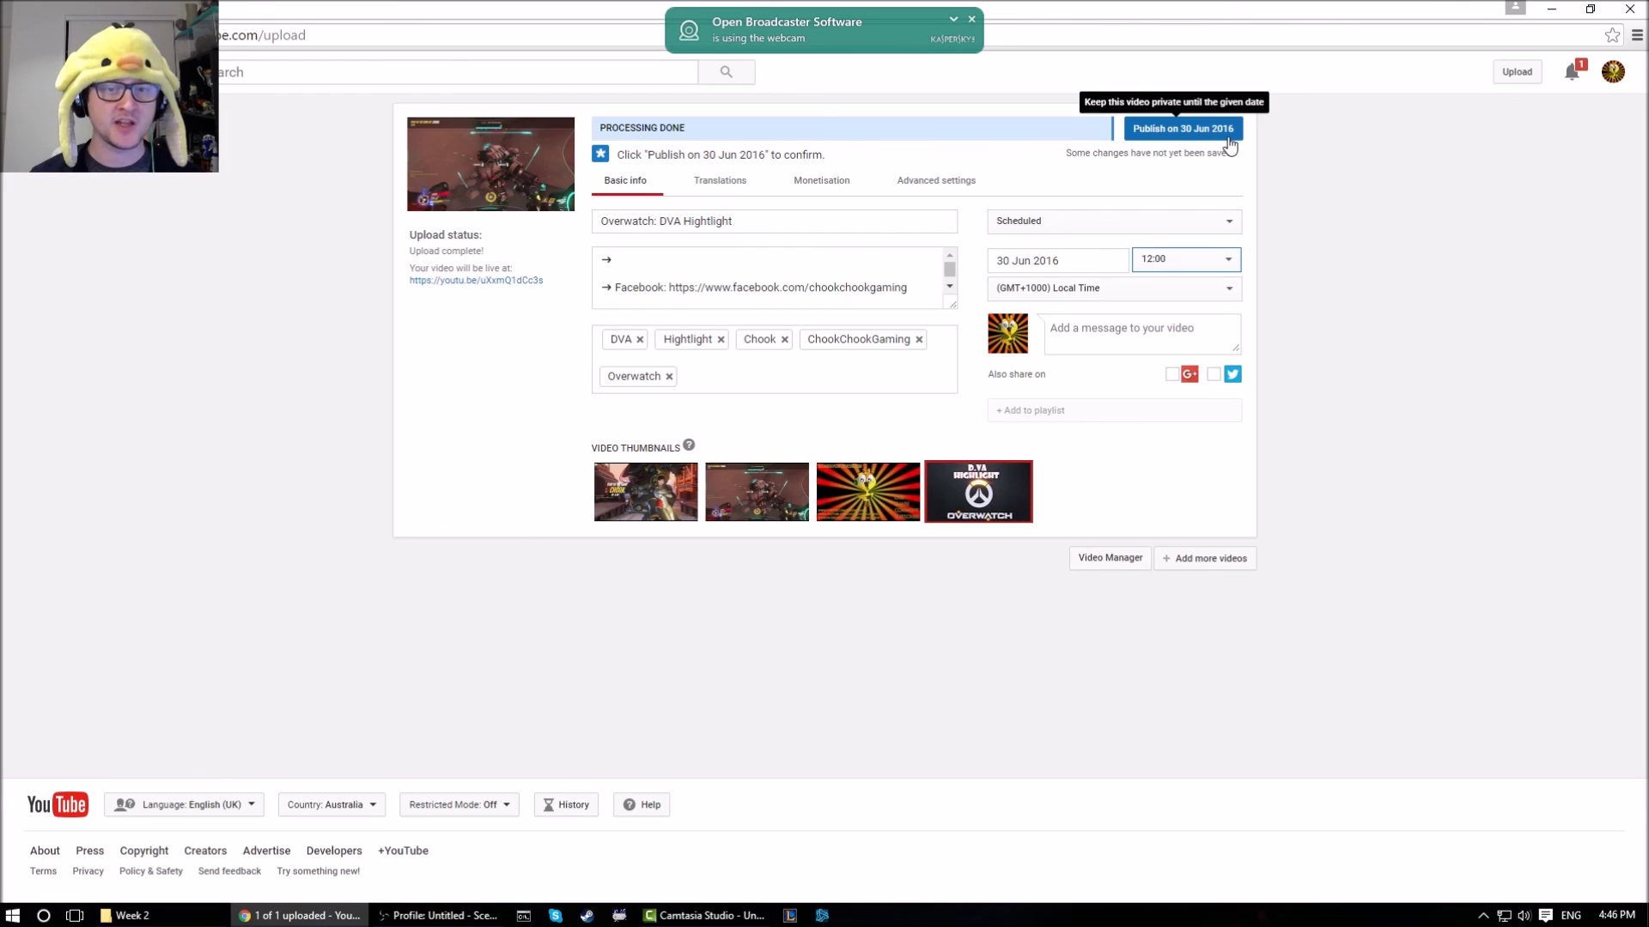
mouse_move(969, 508)
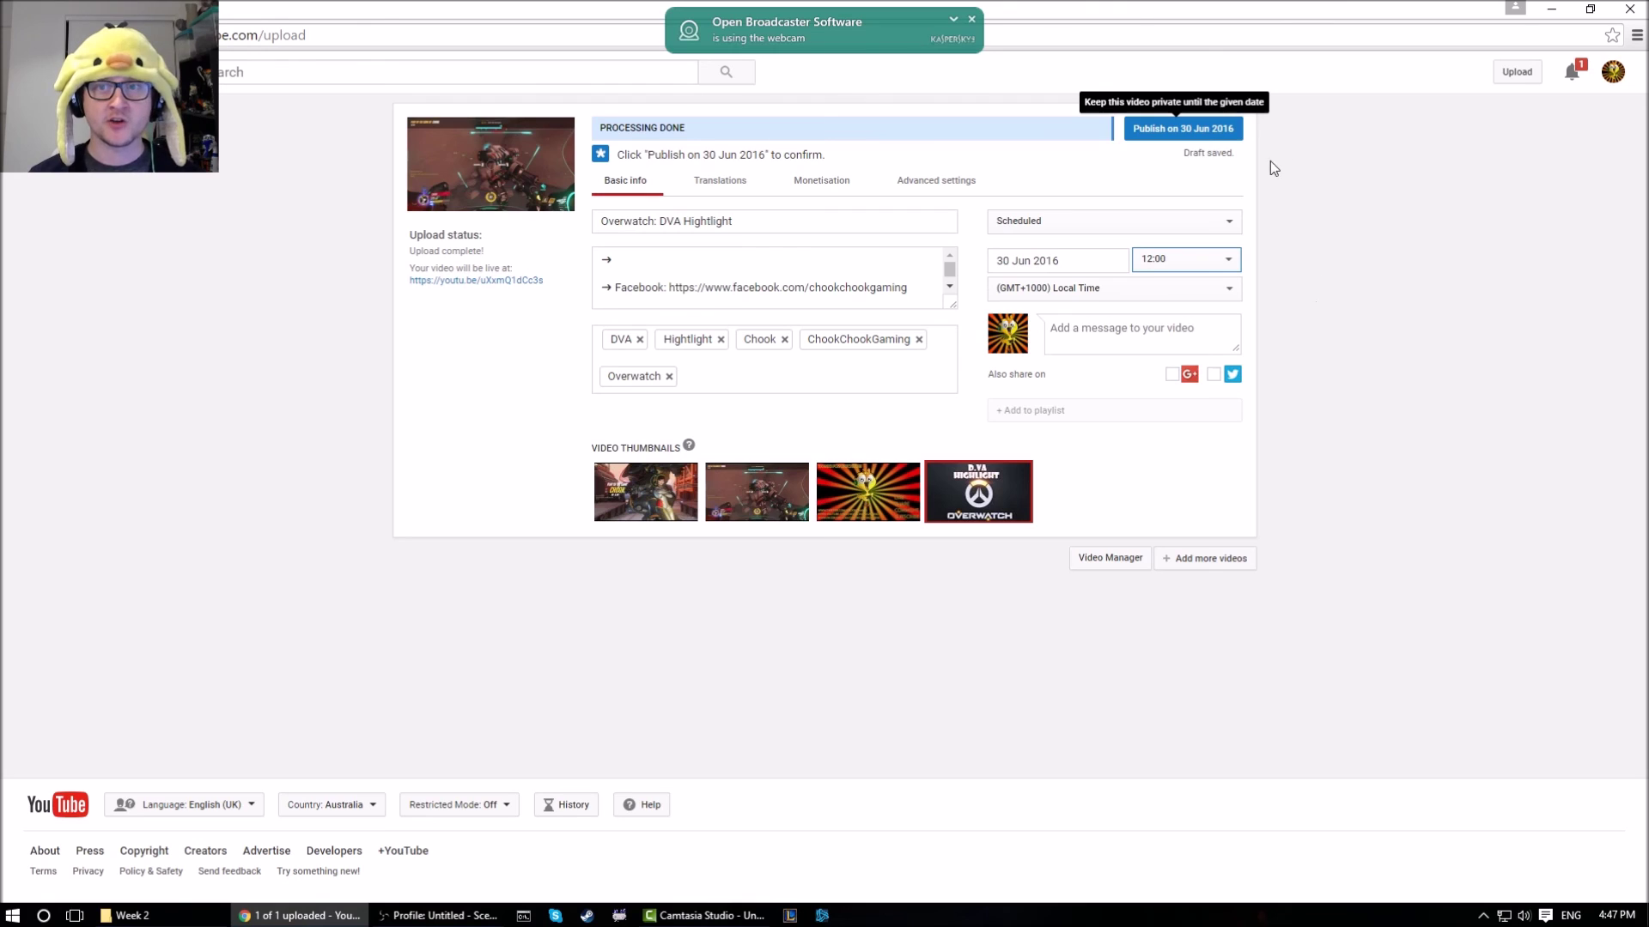
click(1200, 137)
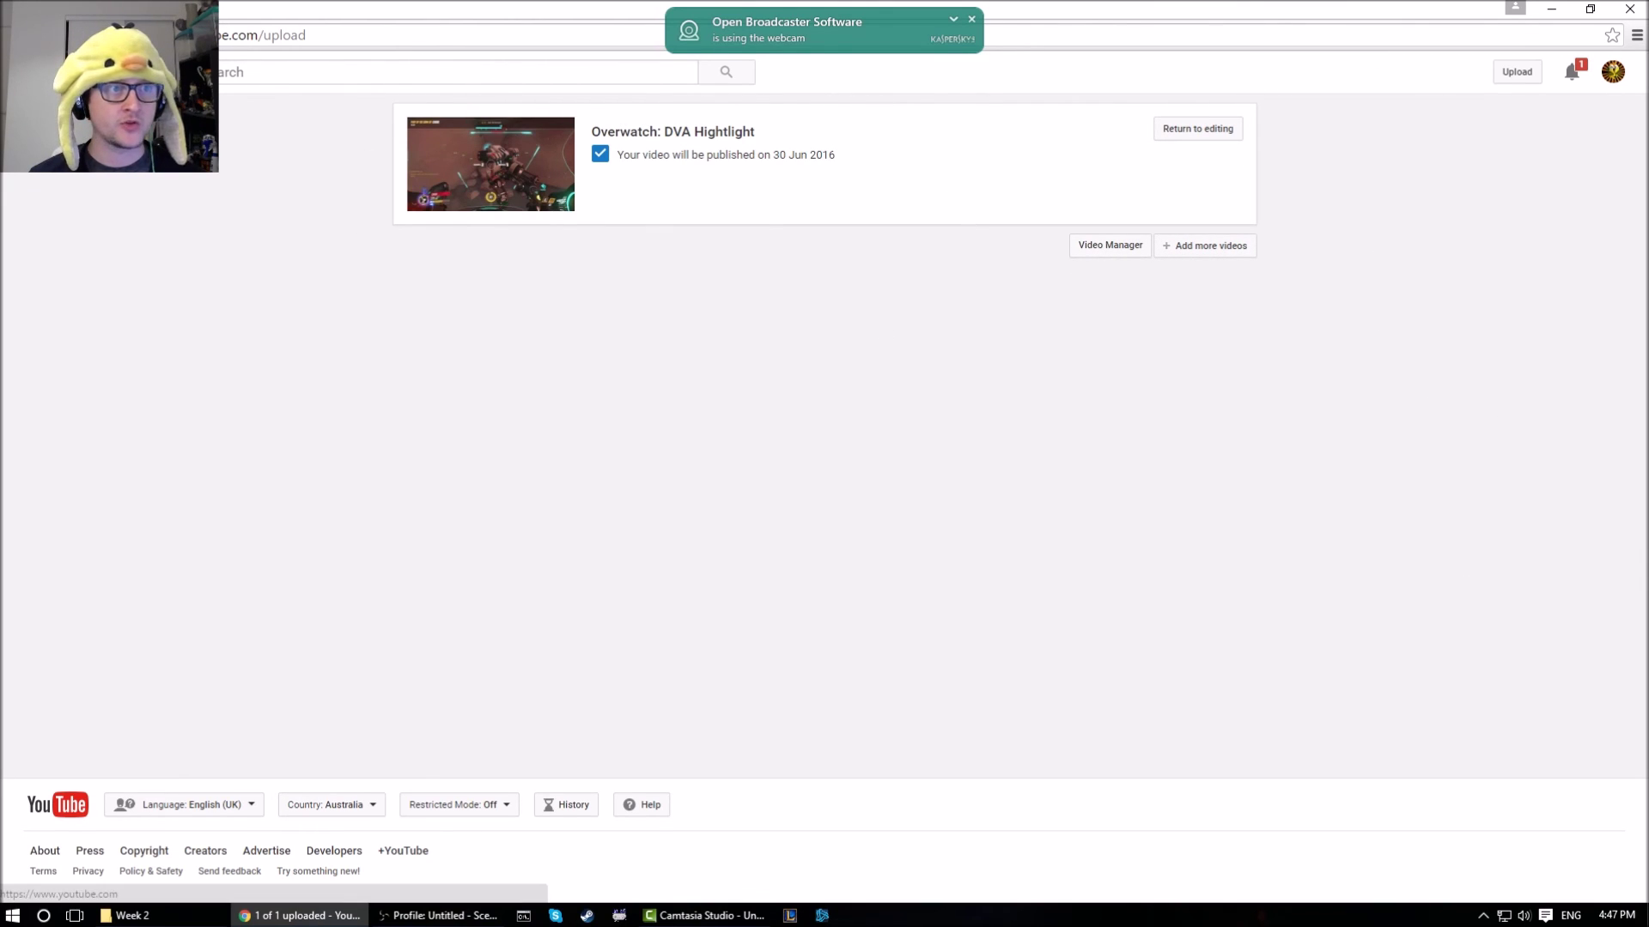
Open the Video Manager from the channel page and look through the uploaded videos and their scheduled publish dates
click(19, 72)
click(78, 141)
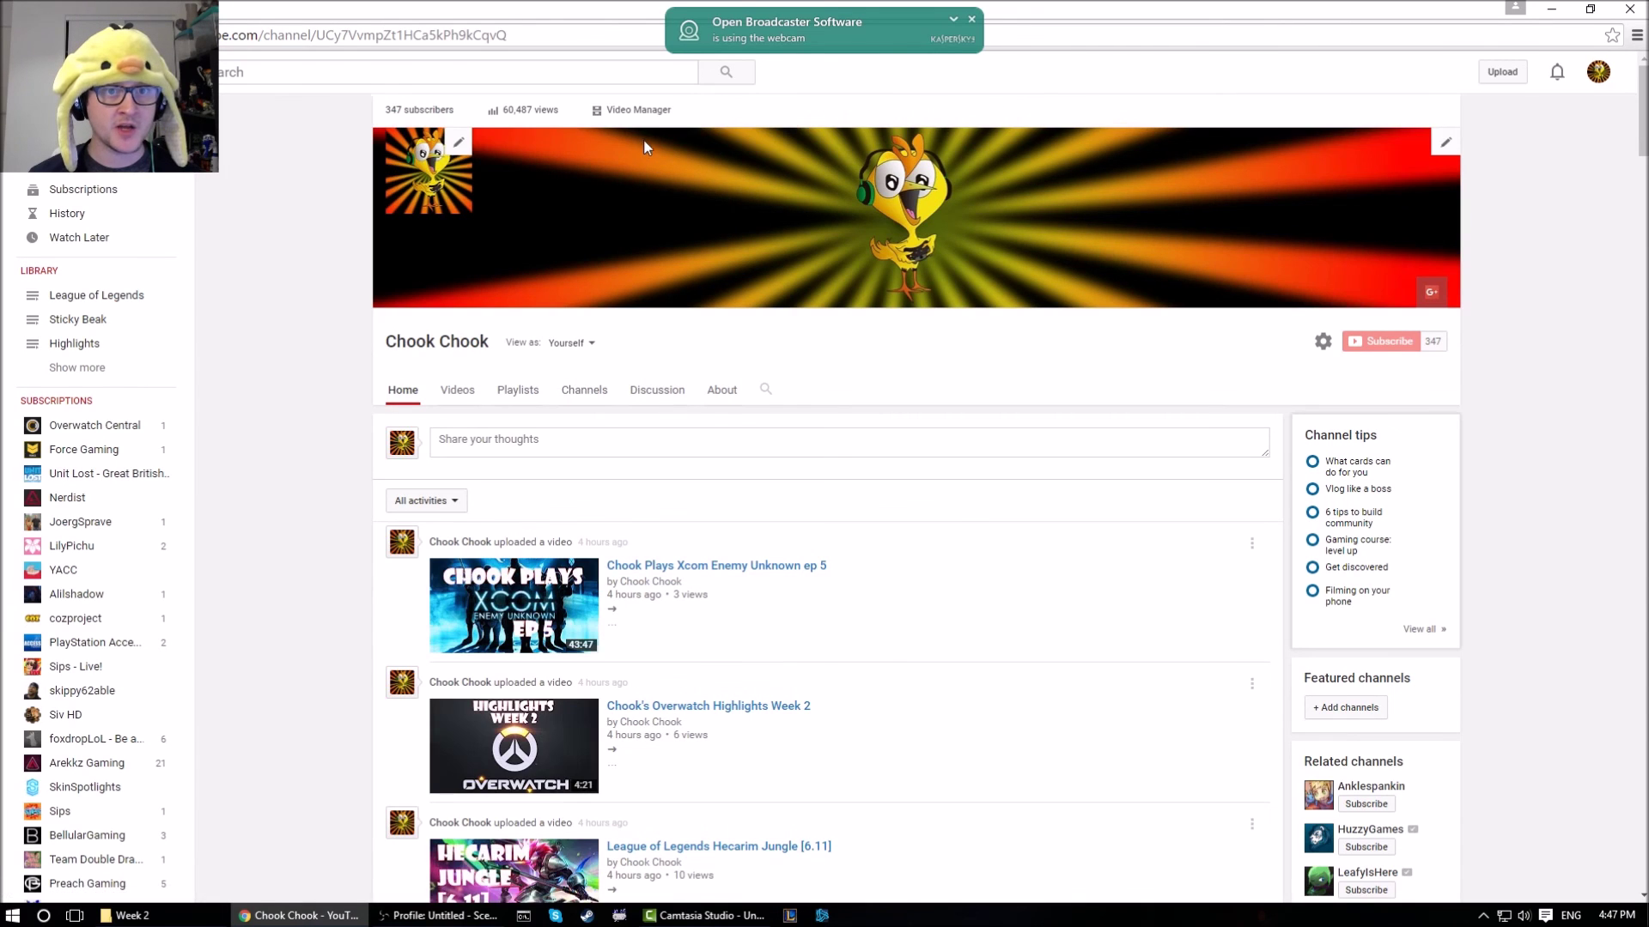
click(649, 114)
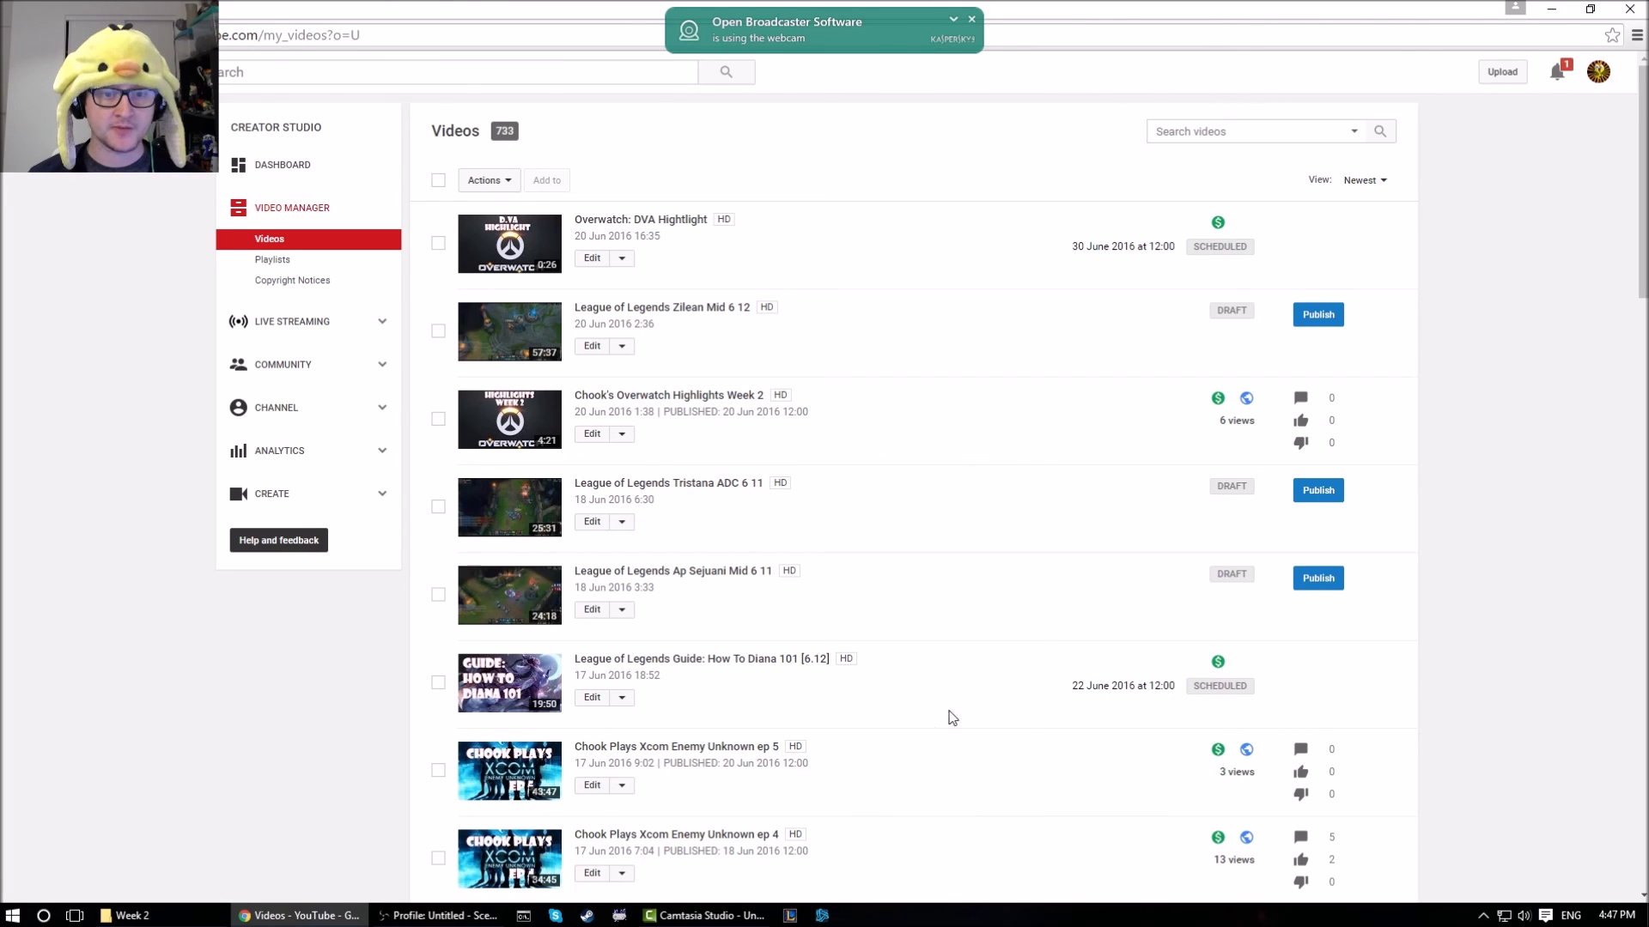
scroll(927, 715, down, 15)
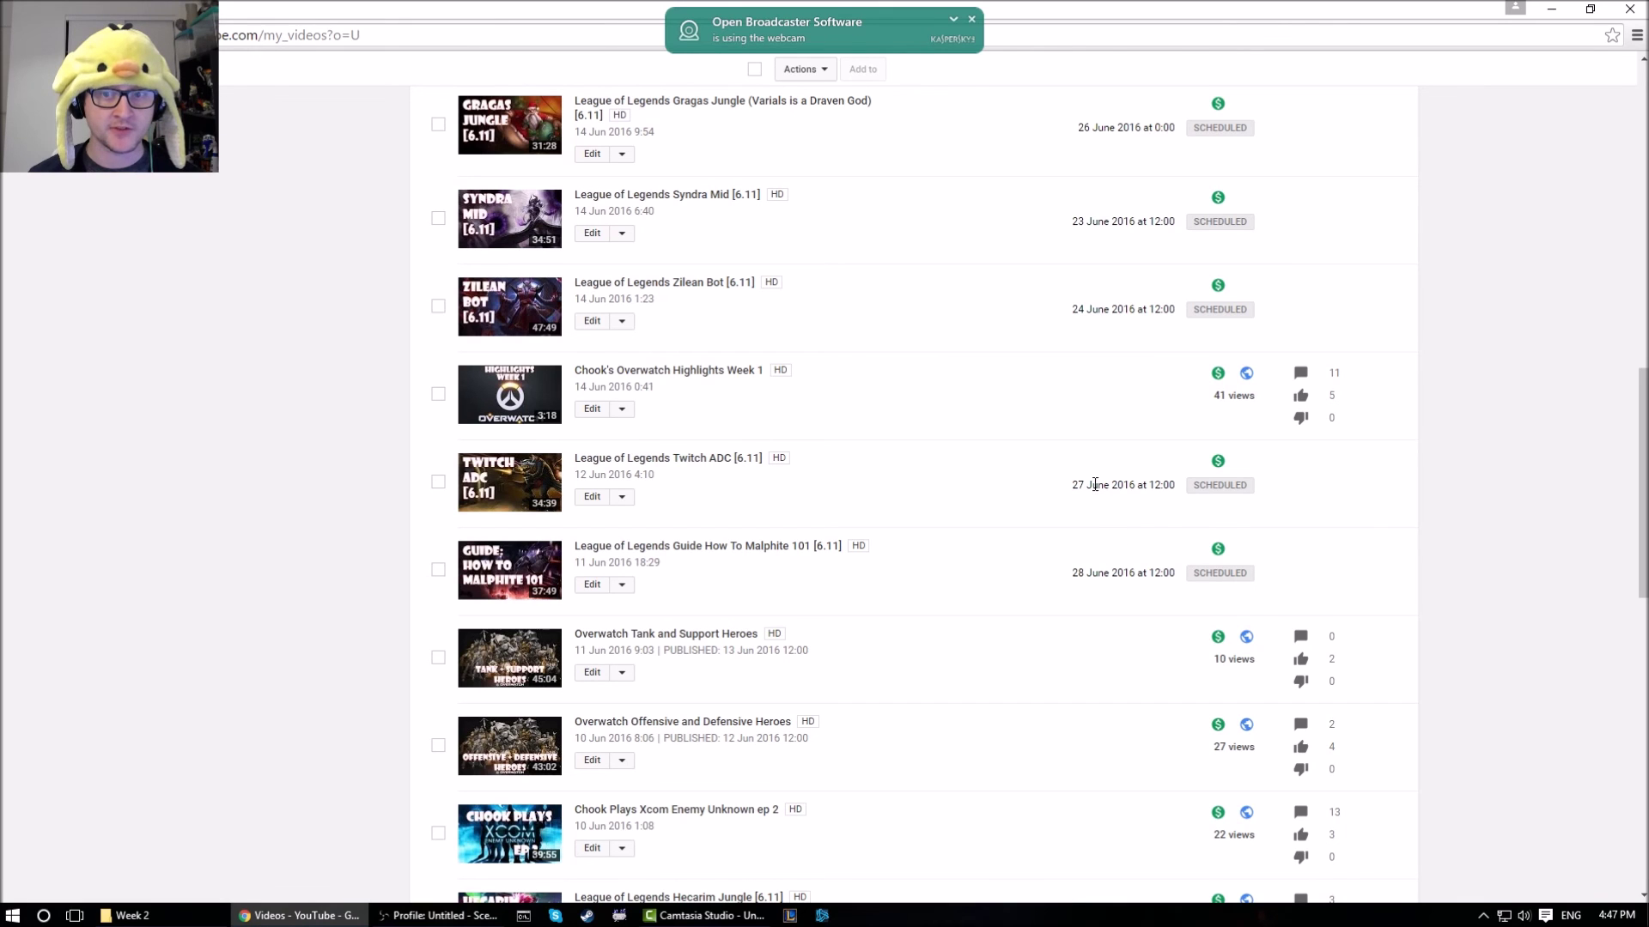
scroll(1114, 506, up, 2)
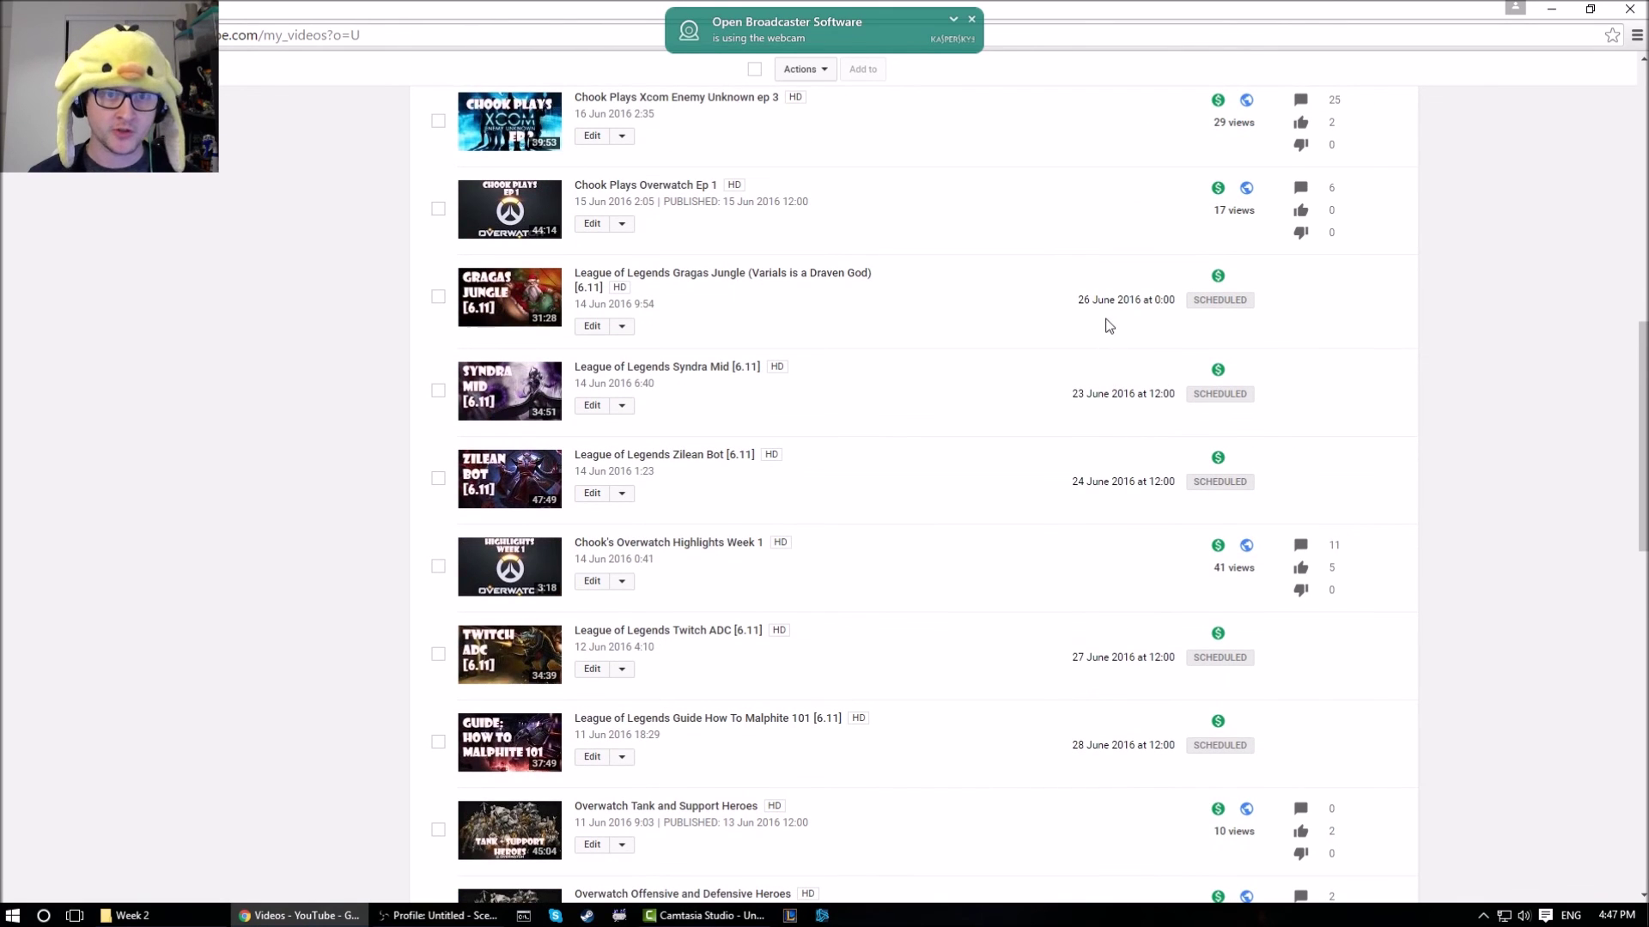
scroll(1086, 352, up, 4)
scroll(1069, 366, up, 6)
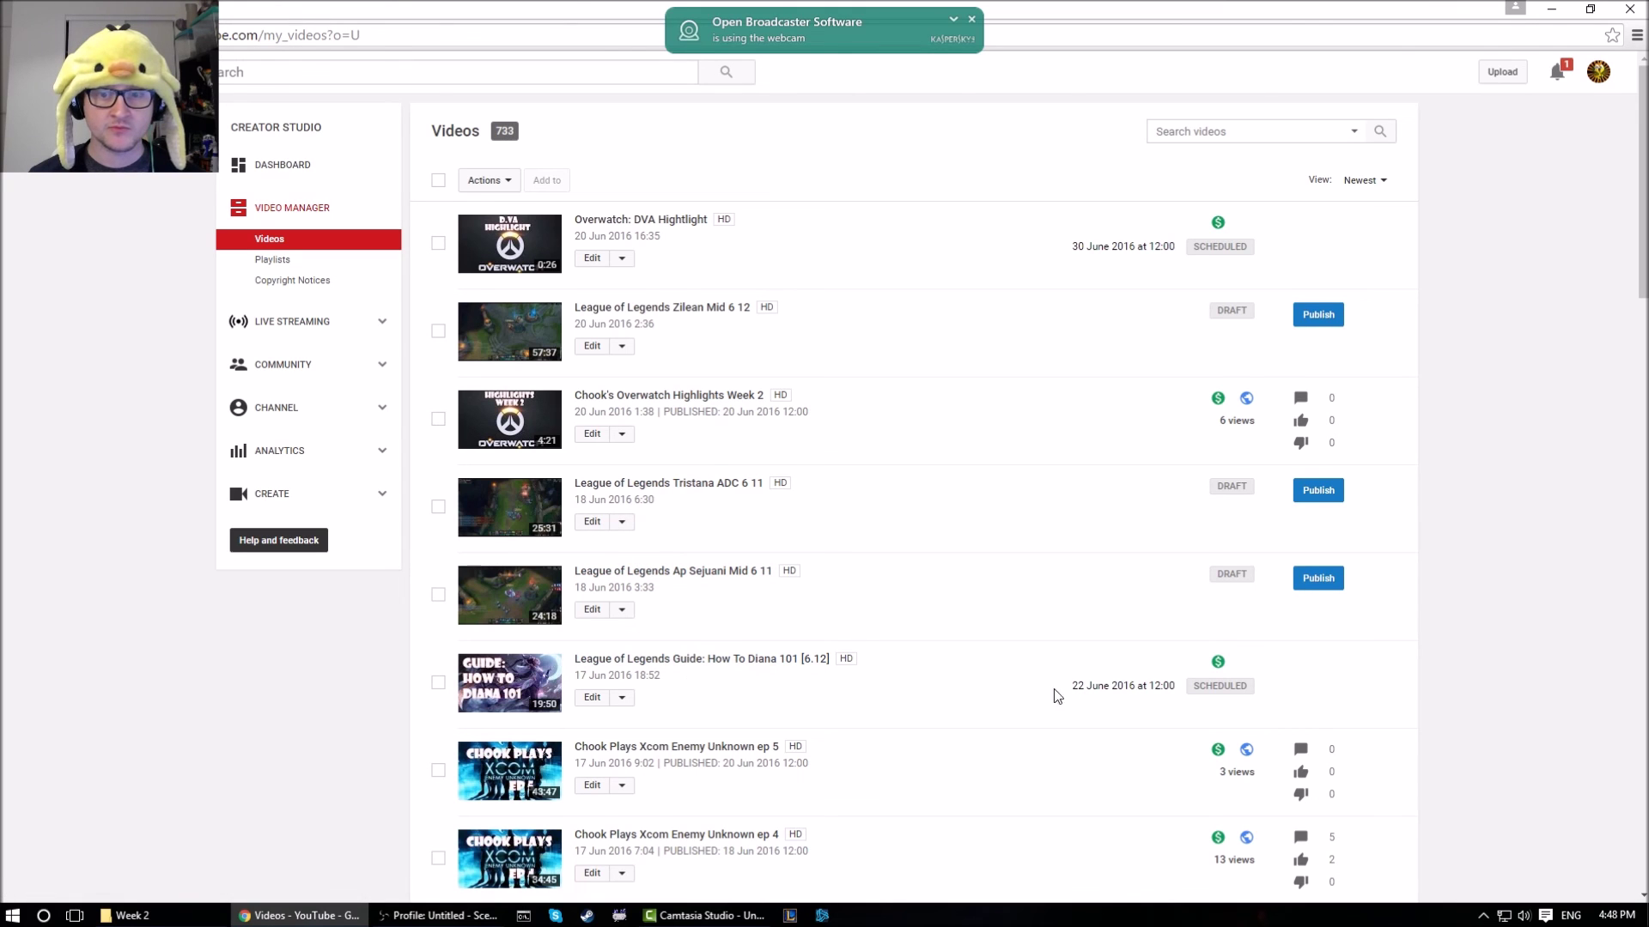
scroll(1133, 687, down, 3)
scroll(1140, 688, up, 3)
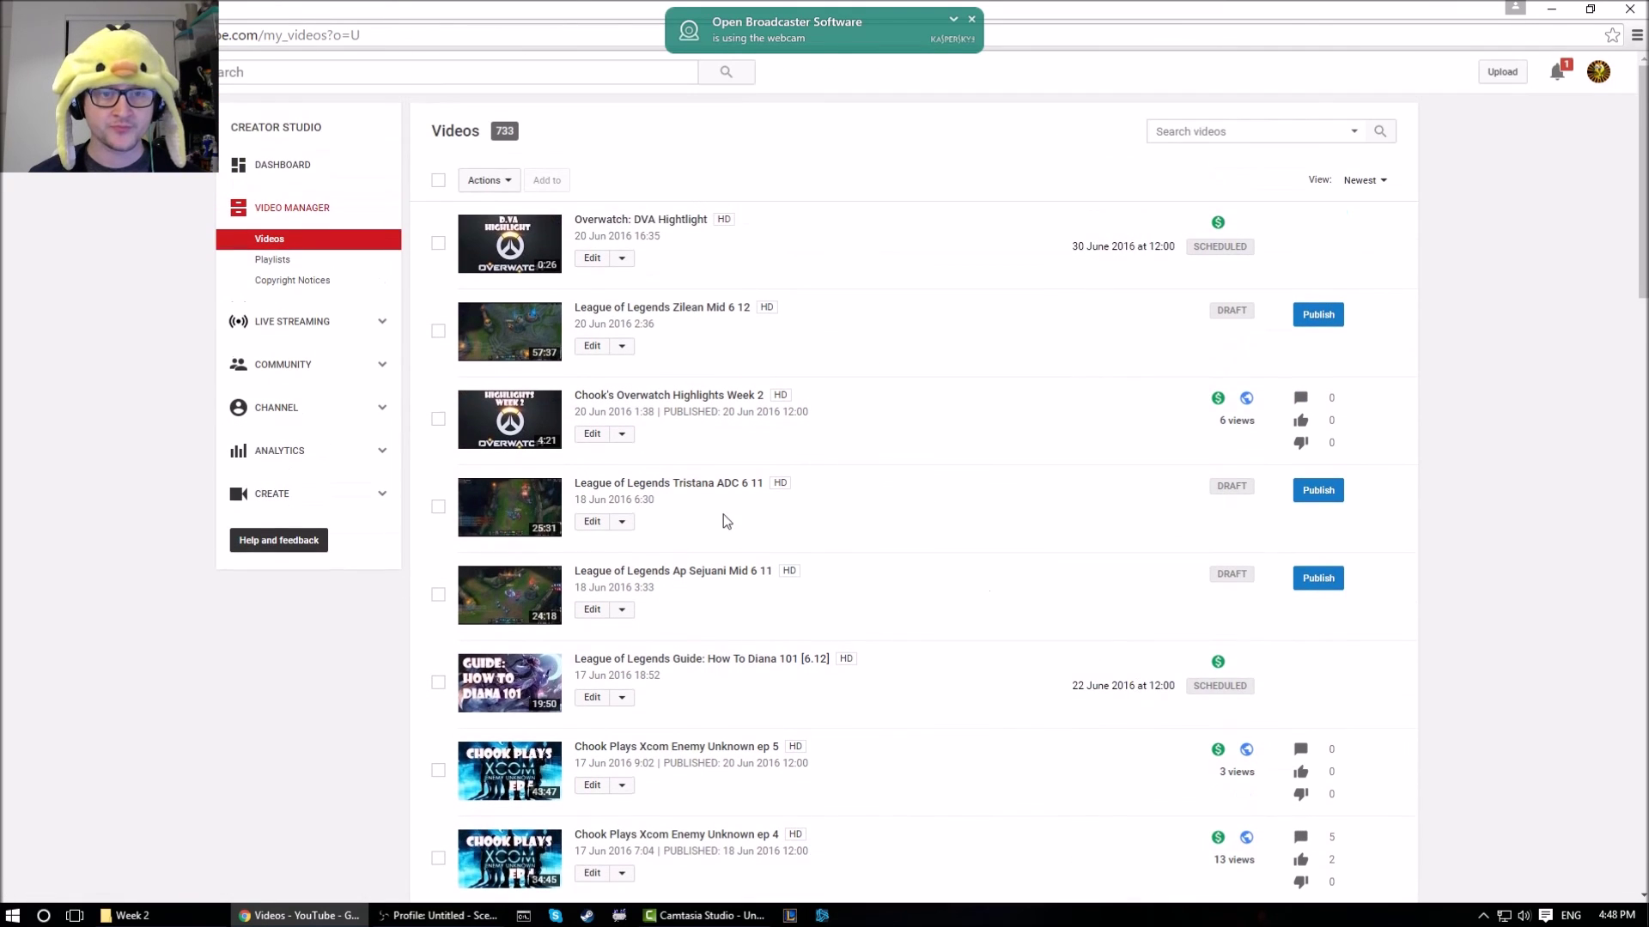
Open the draft League of Legends Tristana ADC video for editing and set its title to "League of Legends Tristana ADC [6.11]"
click(592, 522)
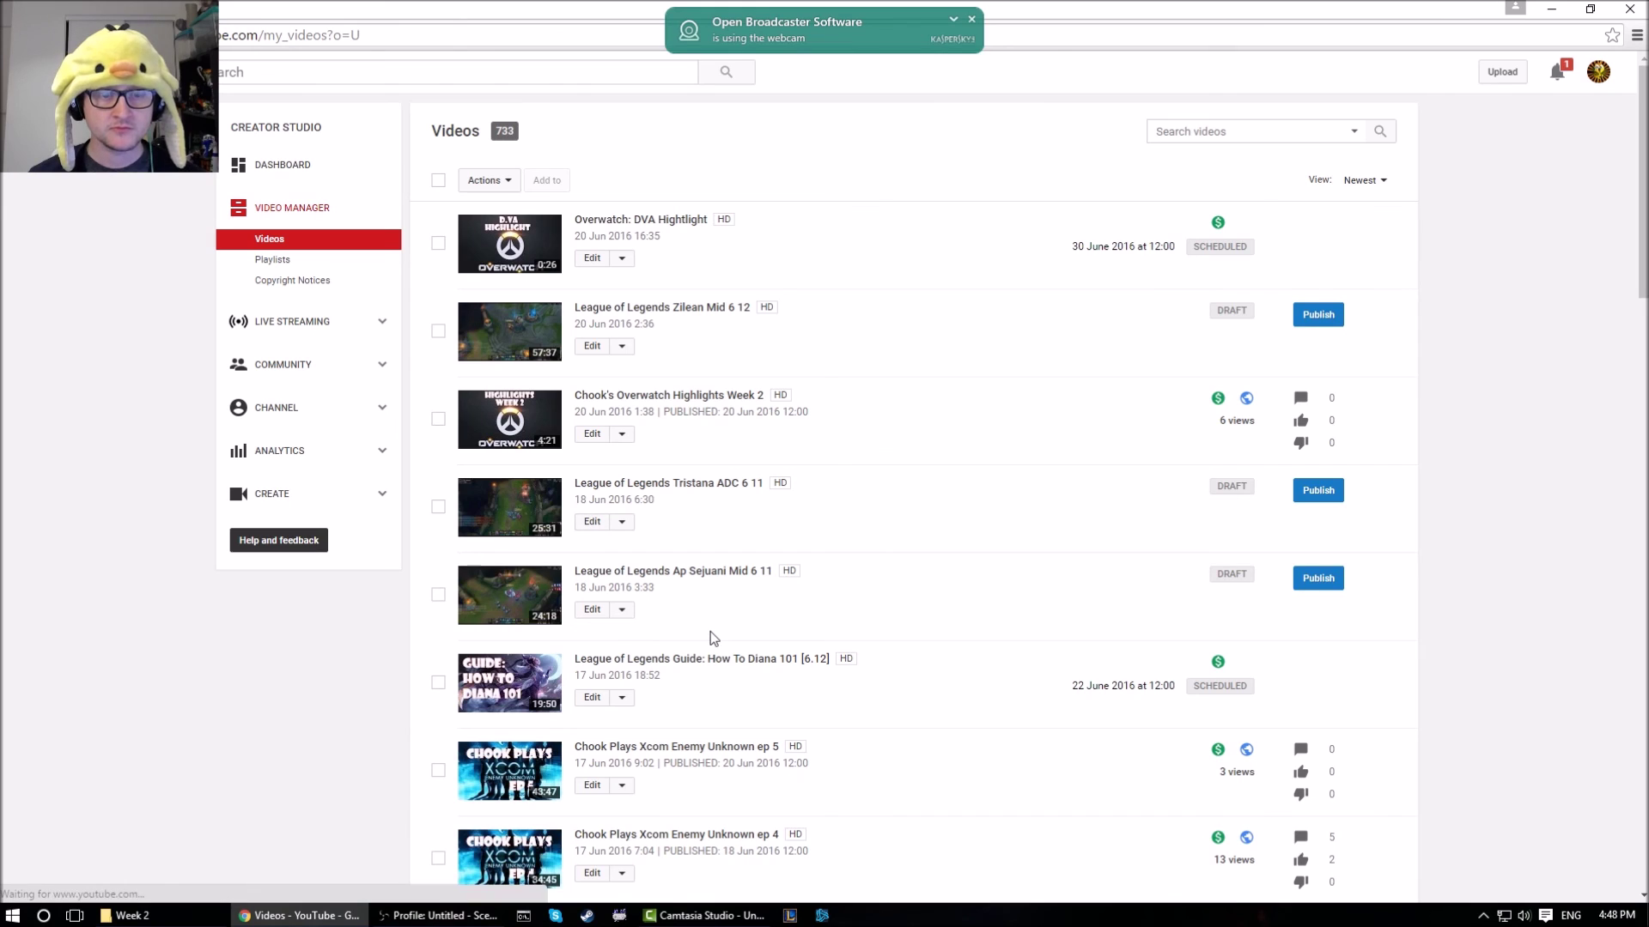
click(664, 547)
drag(663, 547, 610, 545)
text([6.11])
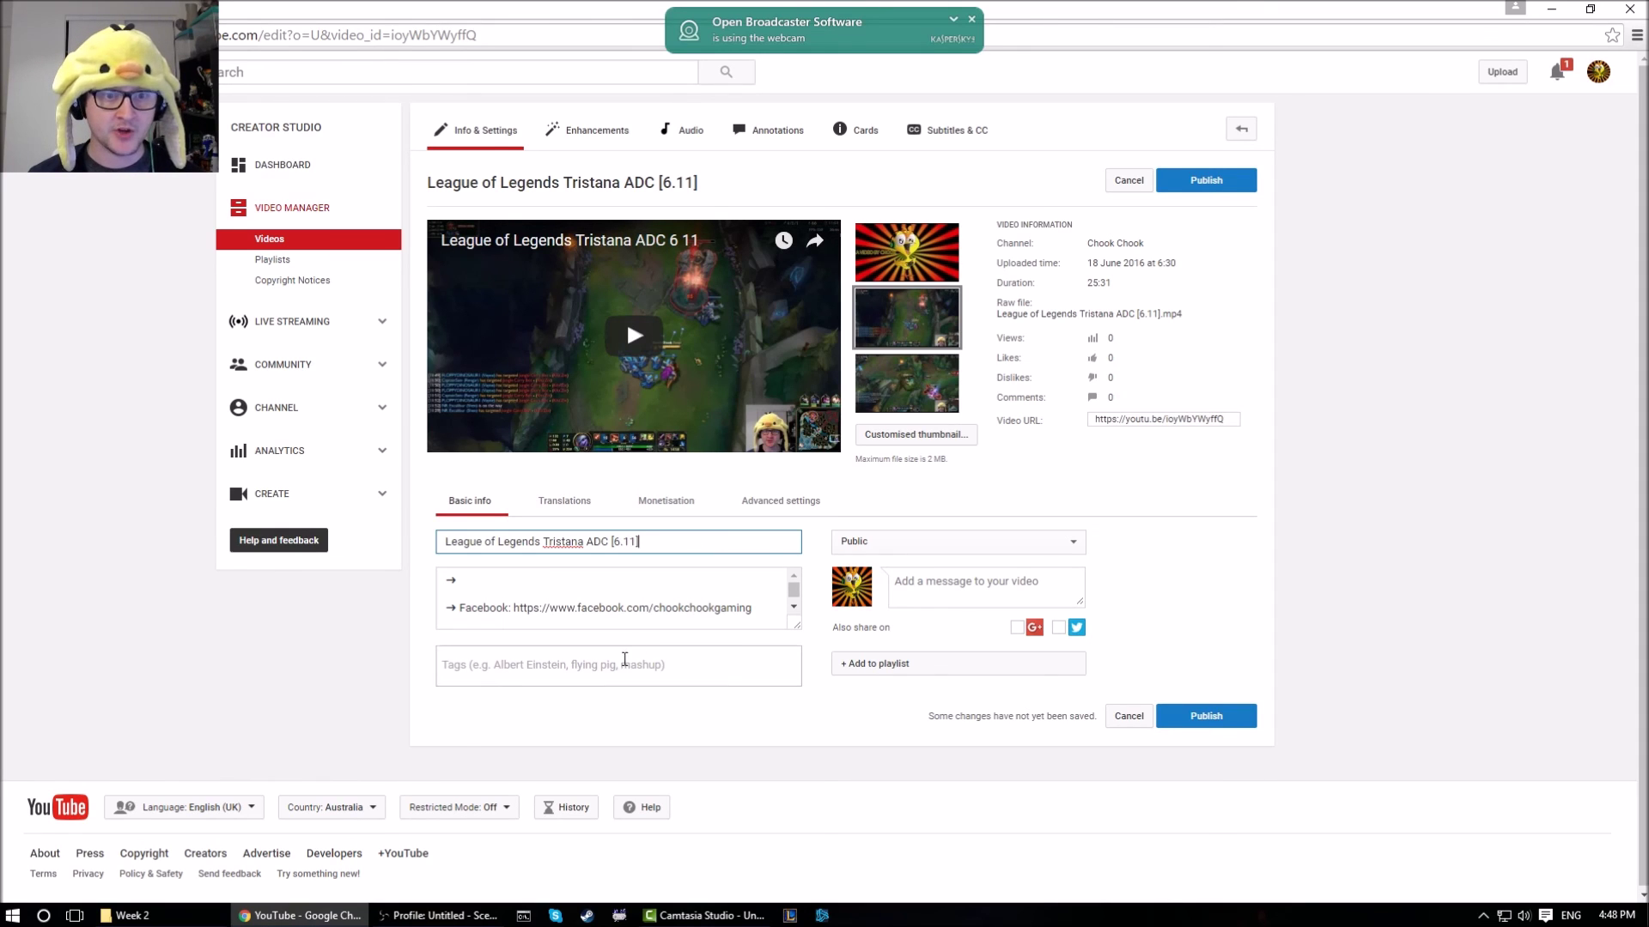
Add the tags Chook, ChookChook, ChookChookGaming, Facecam, LoL, League of Legends, League, Legends, Tristana, ADC and 6.11 to the video
click(816, 756)
text(Chook, ChookChook, ChookChookGaming, Facecam, LoL, League of Legends, League, Legends)
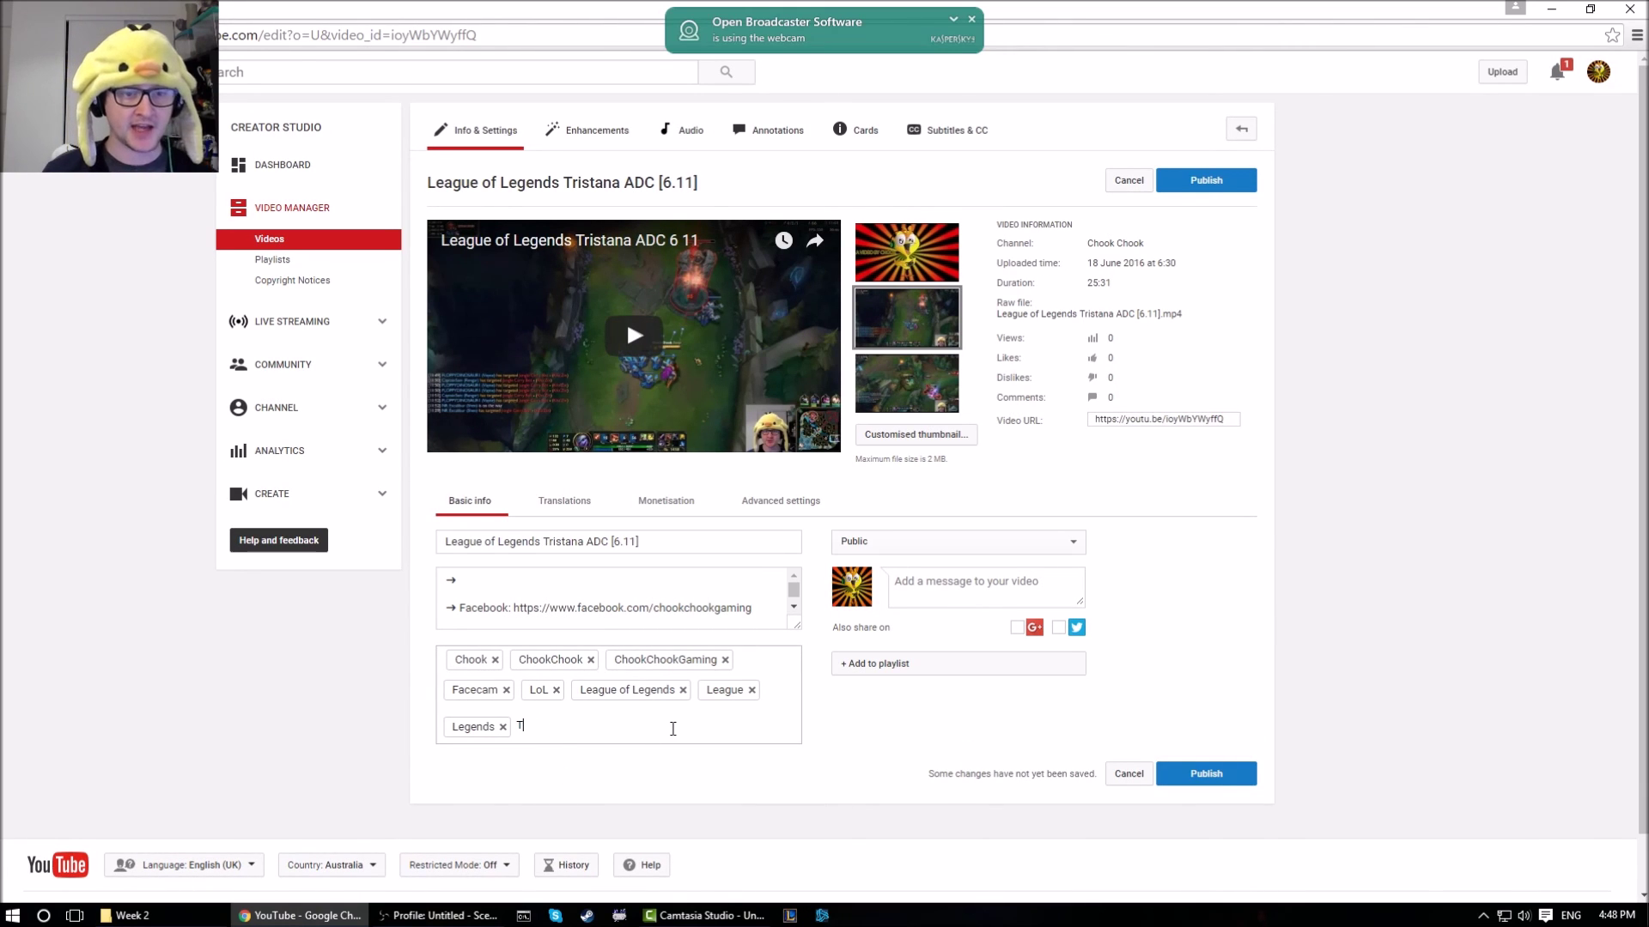
text(Tristana)
key(Return)
text(ADC)
key(Return)
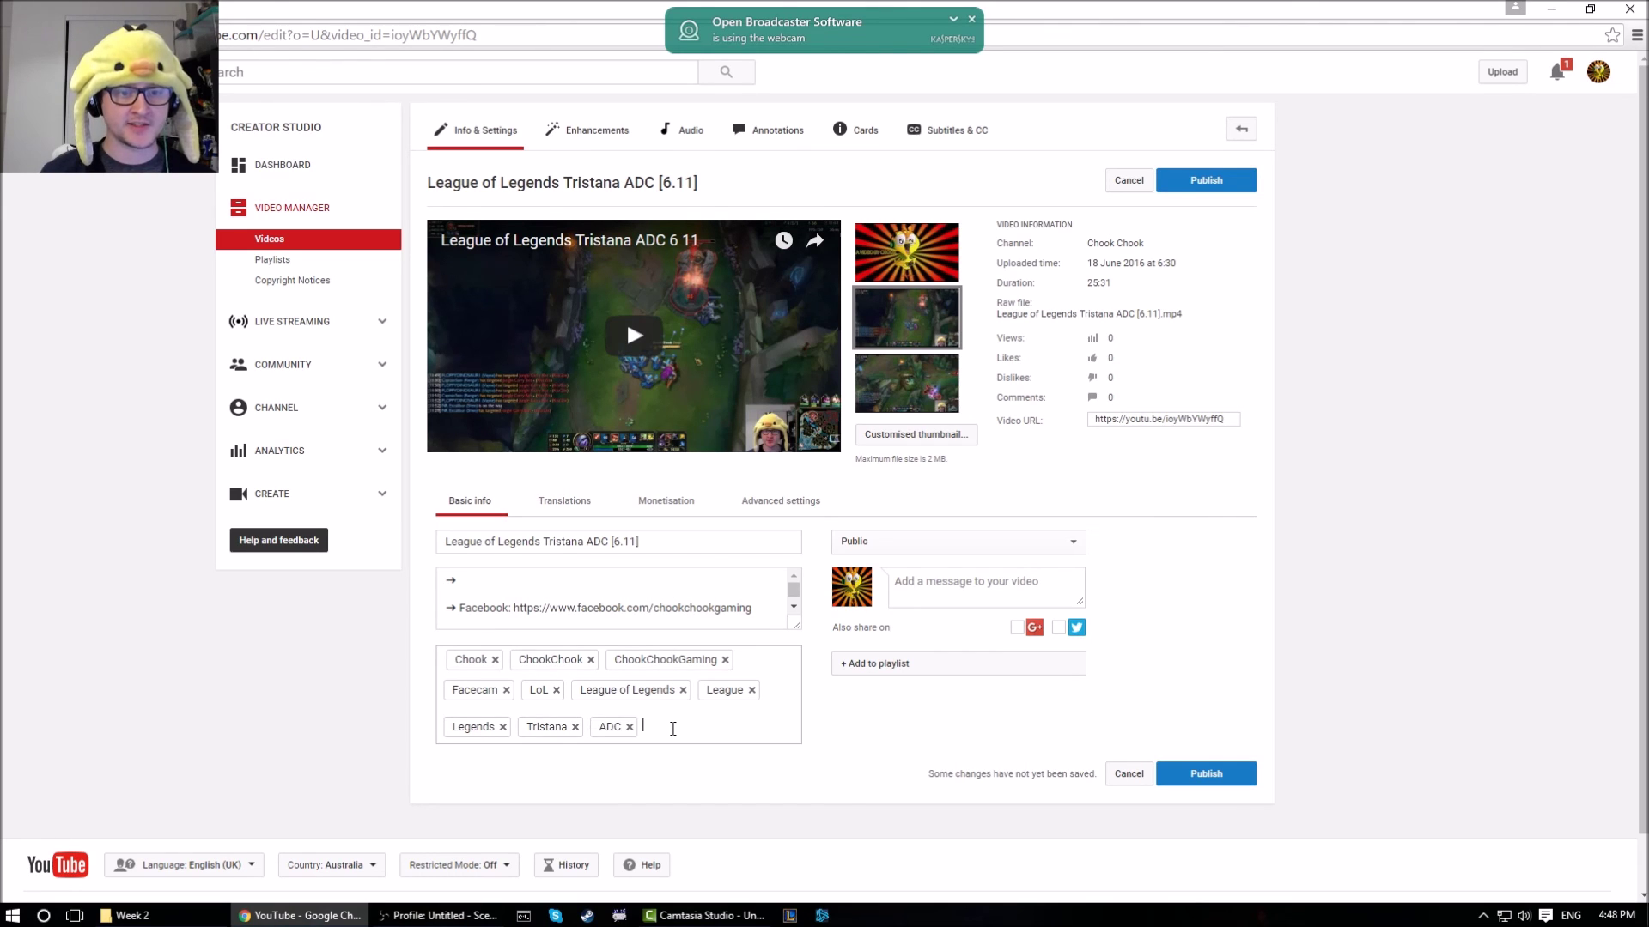
text(6.11)
key(Return)
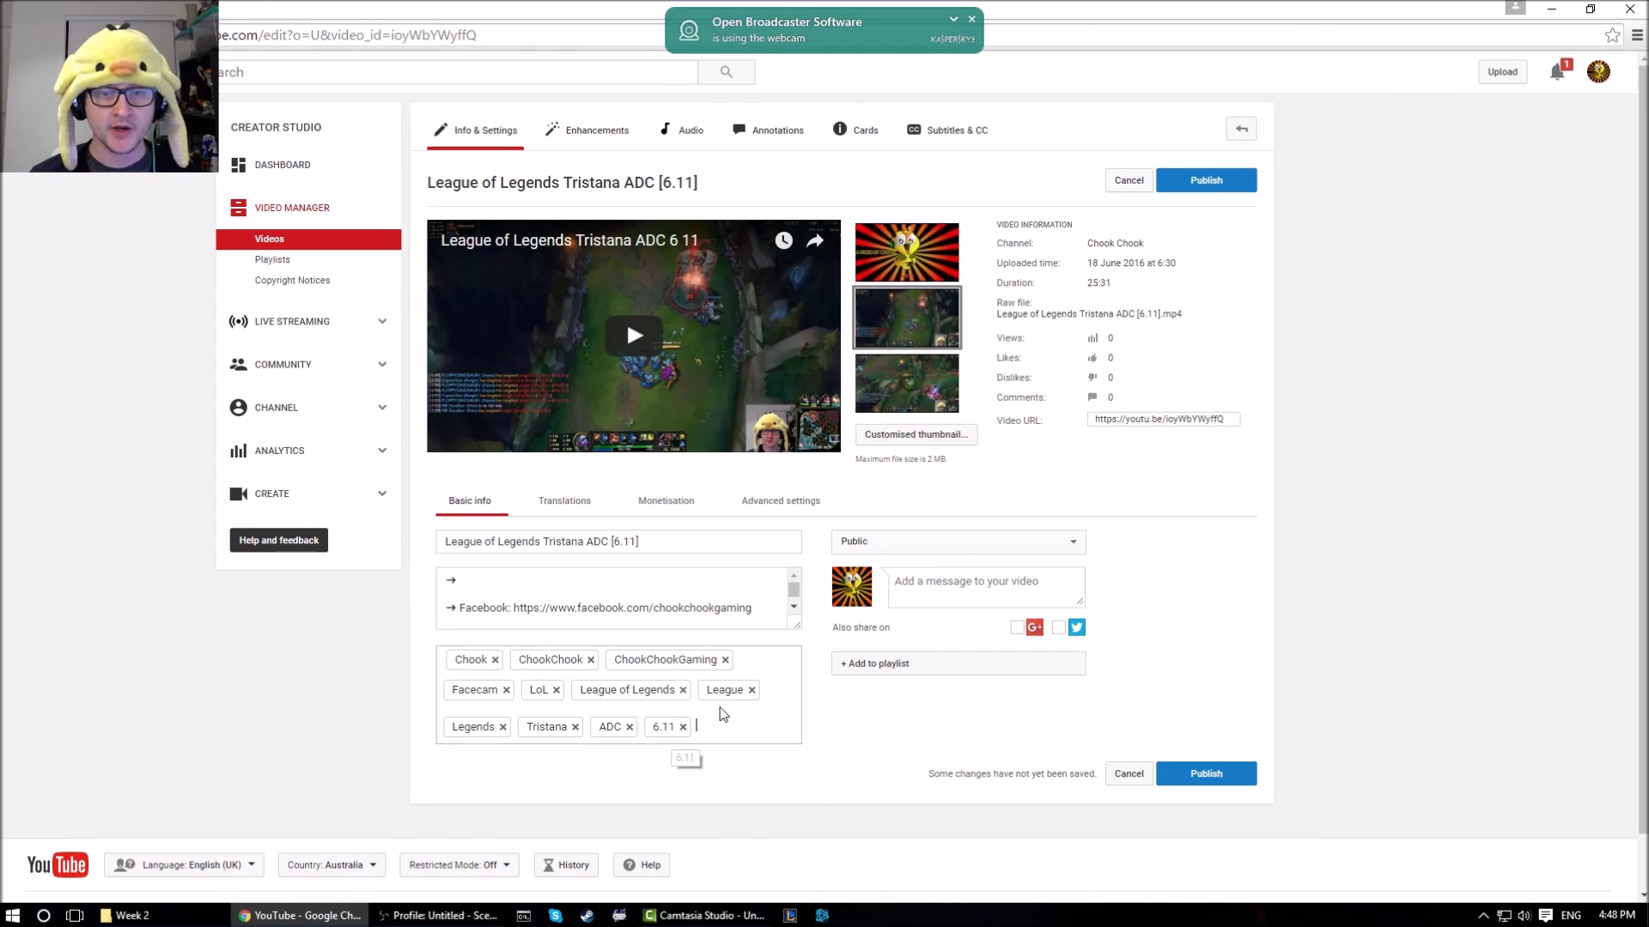
Set the Tristana video's privacy to Scheduled with a publish date of 30 Jun 2016 at 12:00
click(883, 542)
click(890, 607)
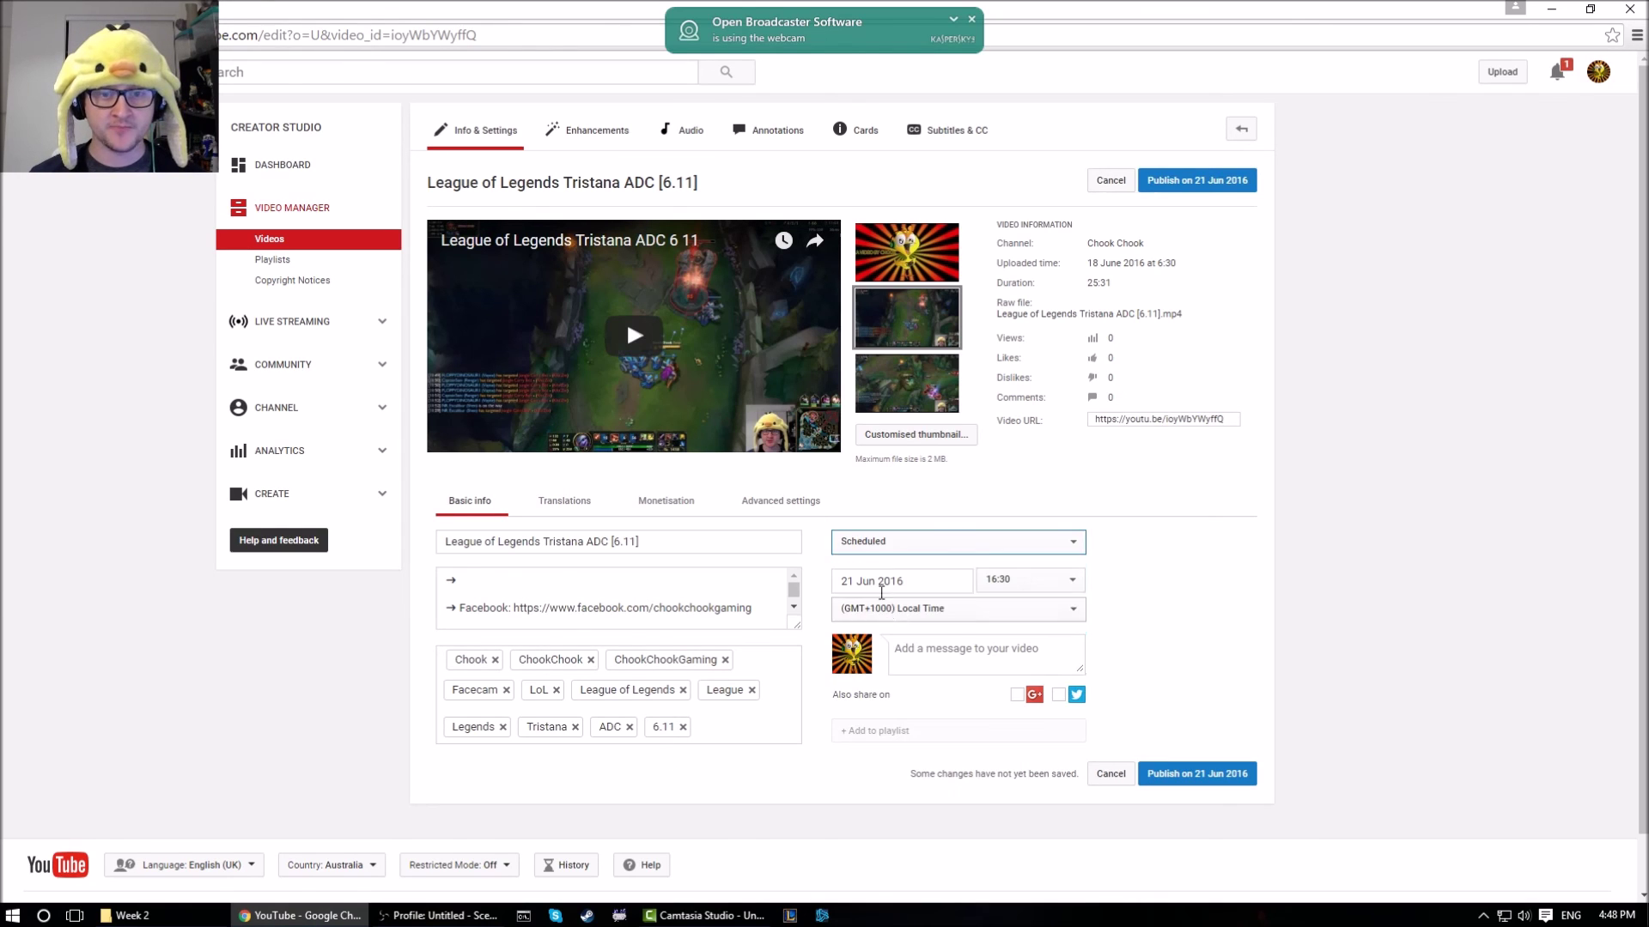
click(874, 581)
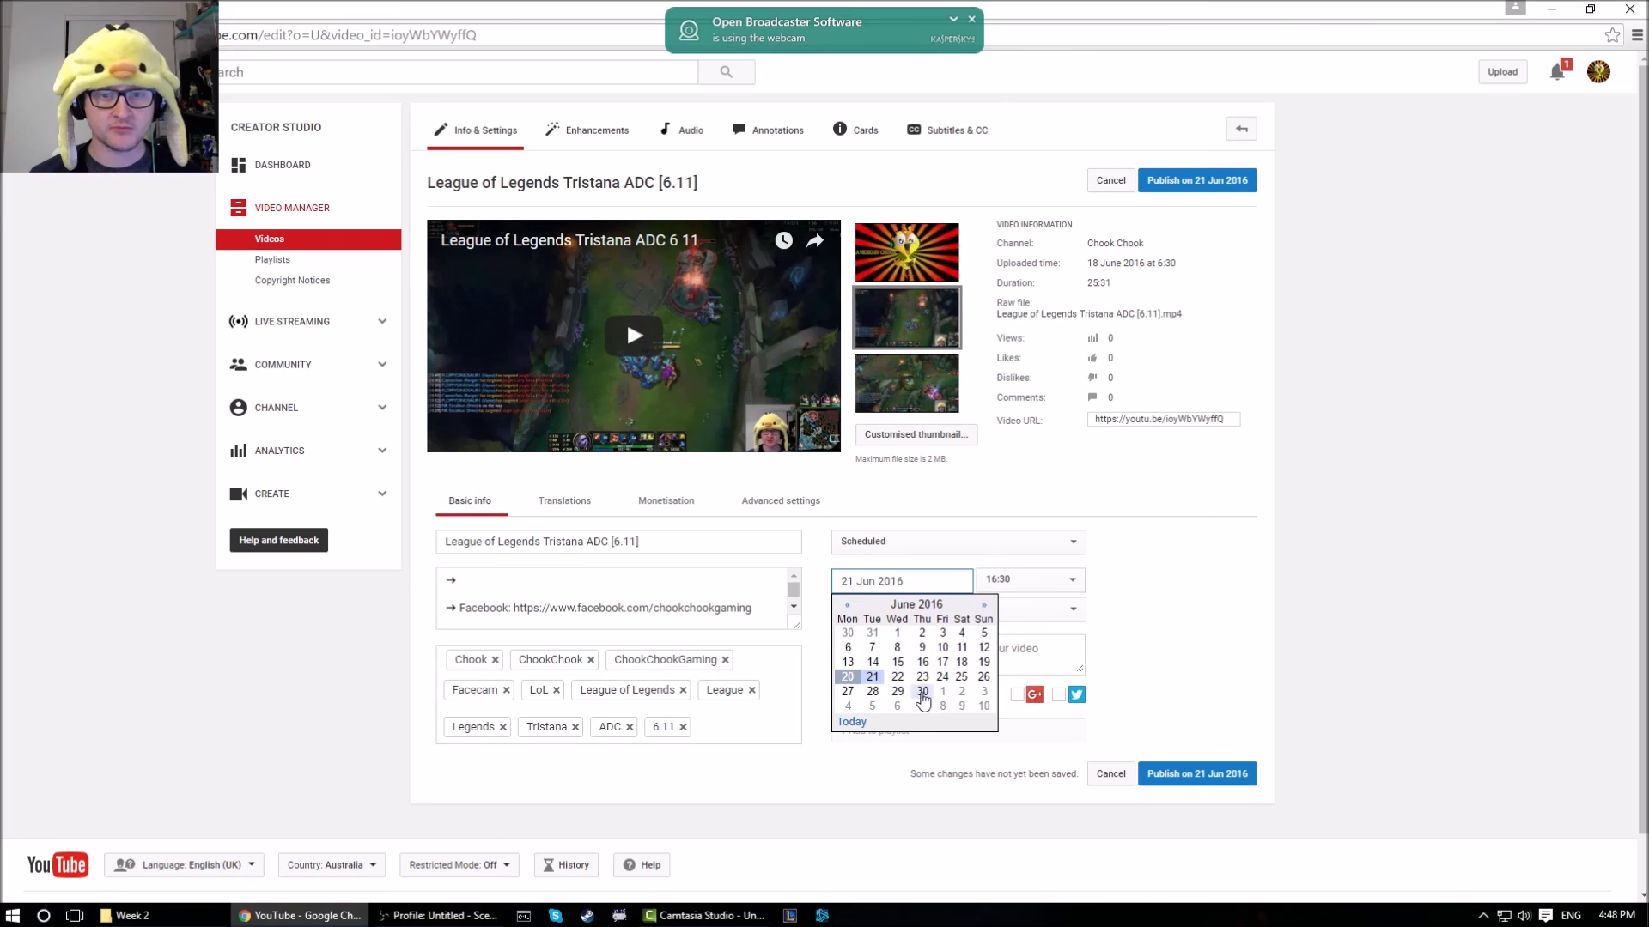
click(922, 692)
click(1004, 581)
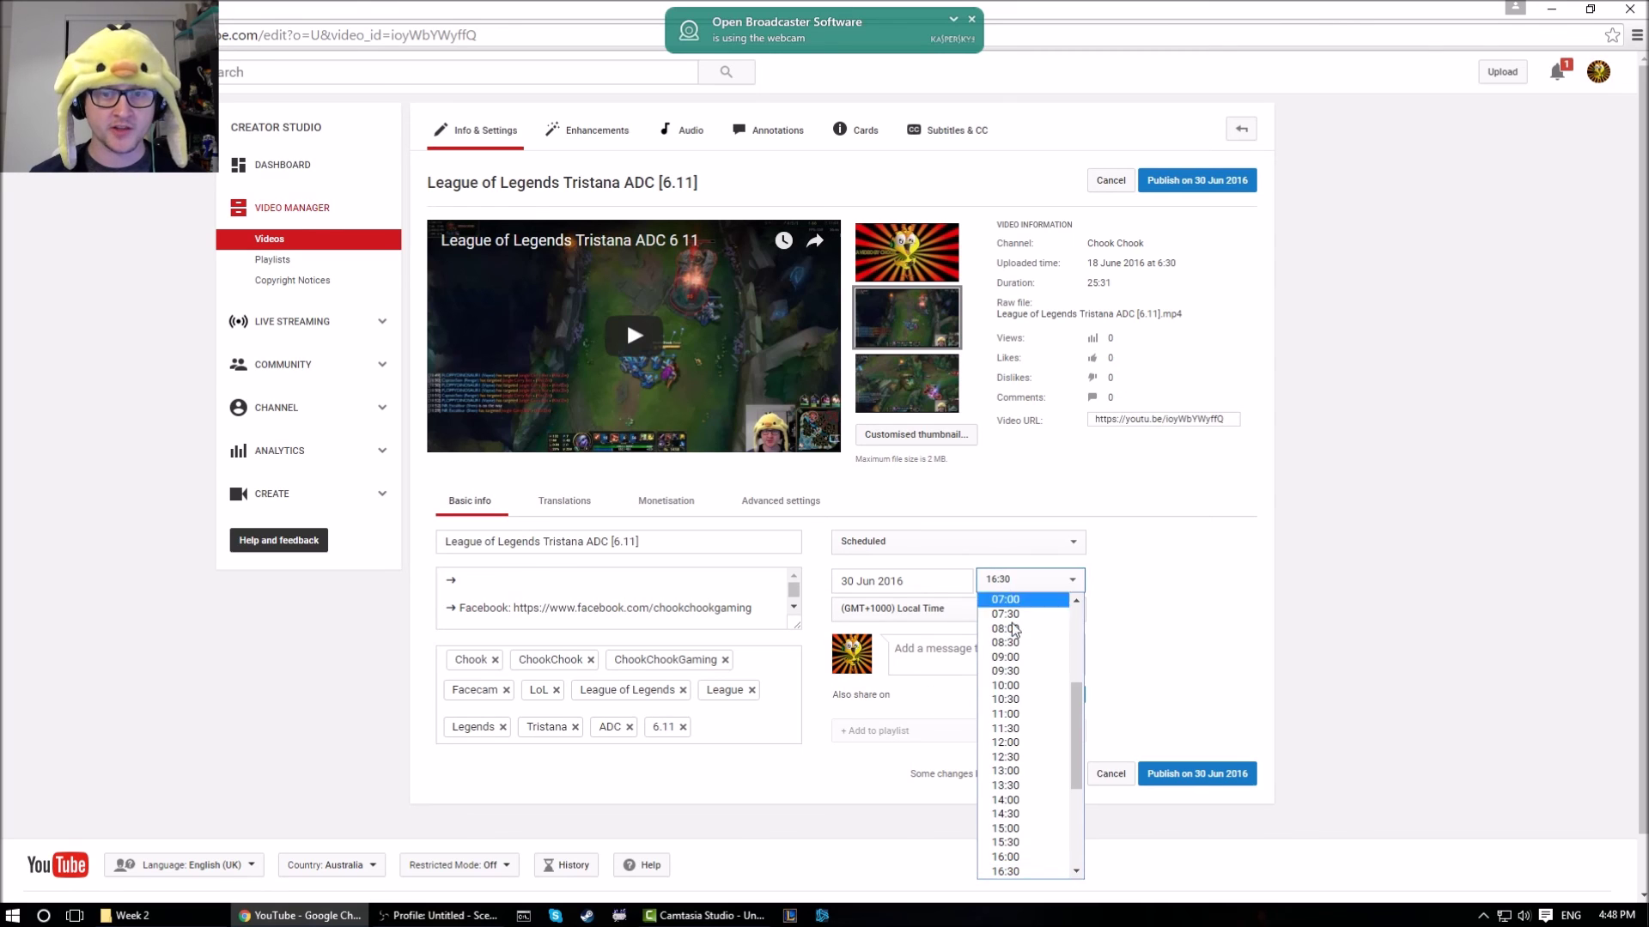
click(1024, 579)
click(1024, 579)
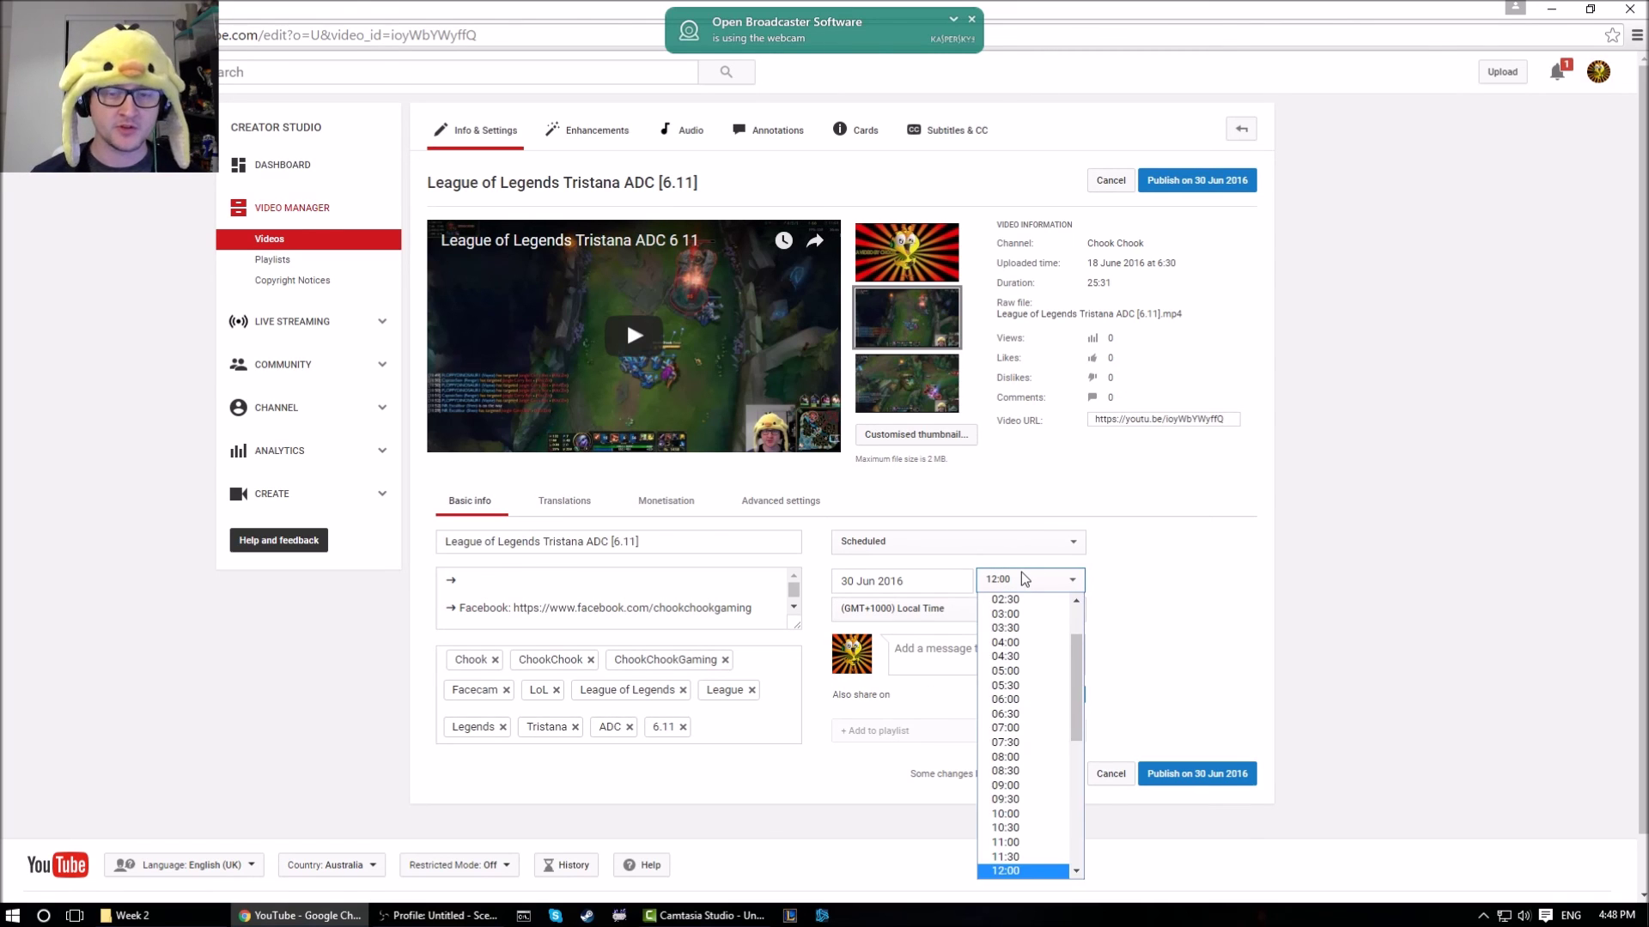
click(1024, 581)
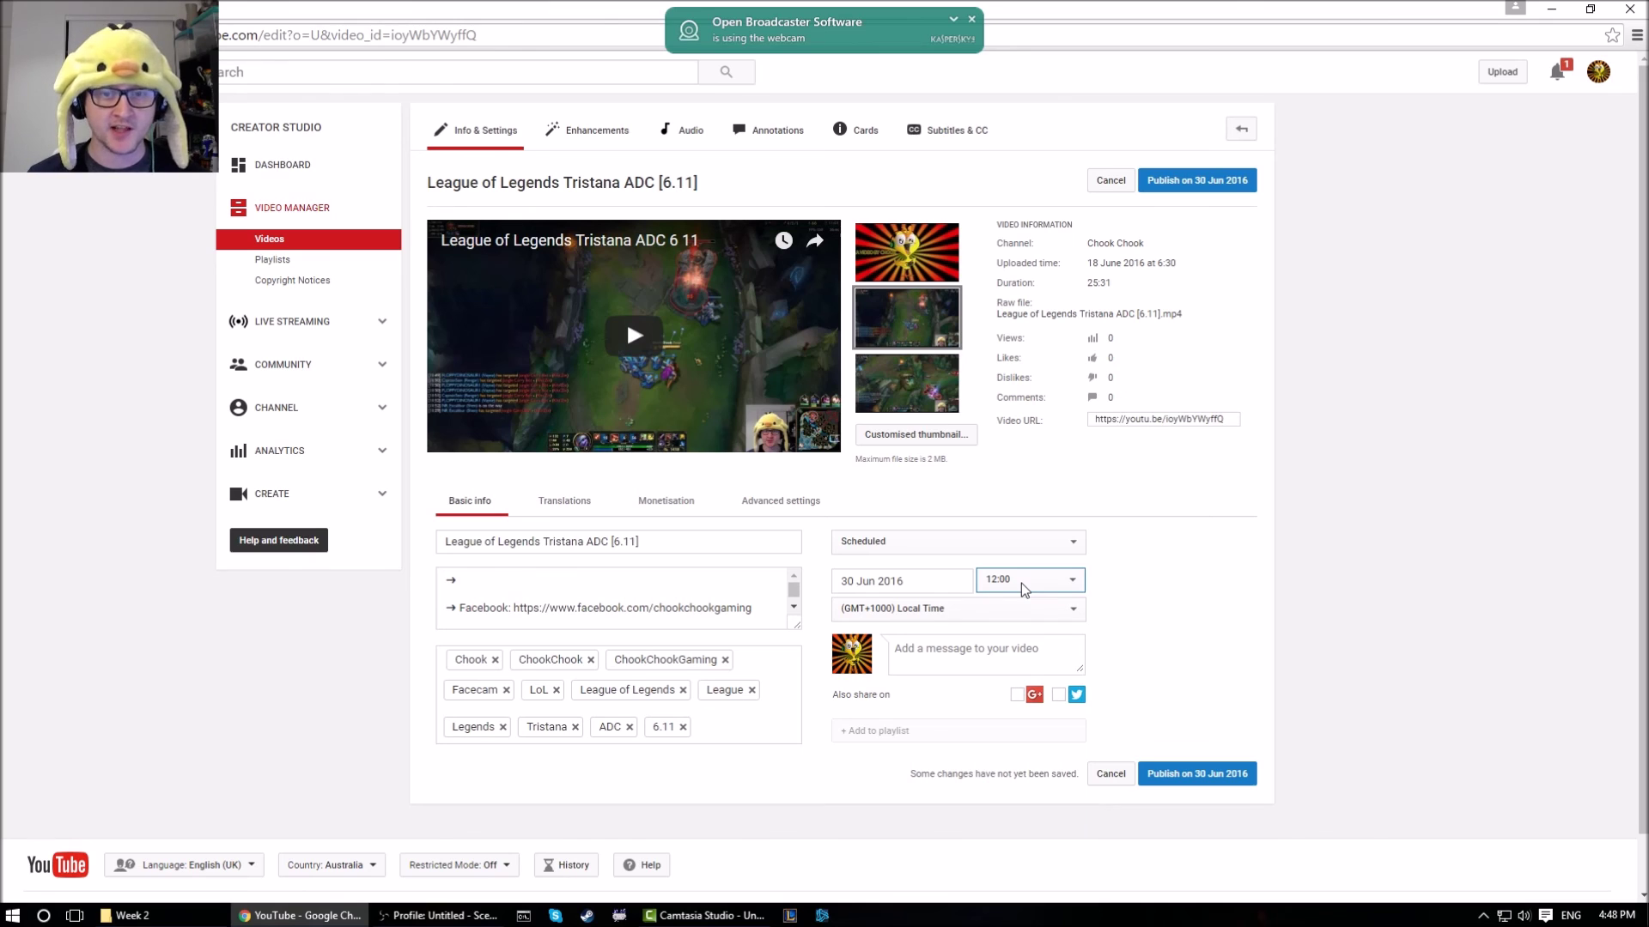
click(1170, 652)
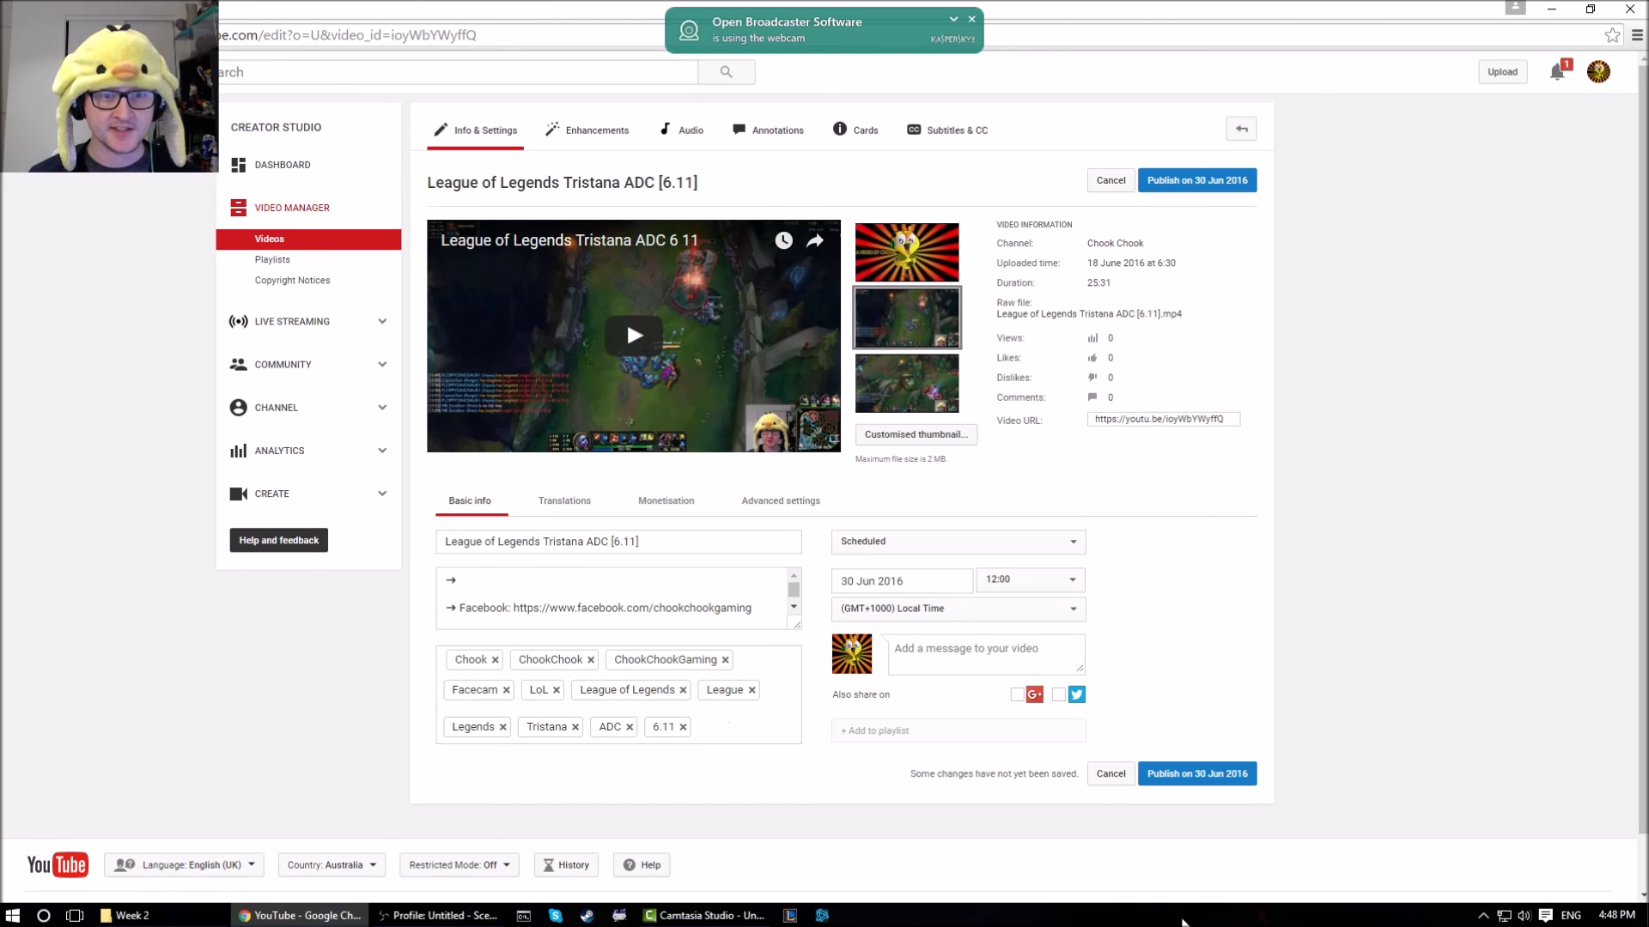
Search the LoL folder inside Images for an existing Tristana picture to use as the video's customised thumbnail
click(951, 452)
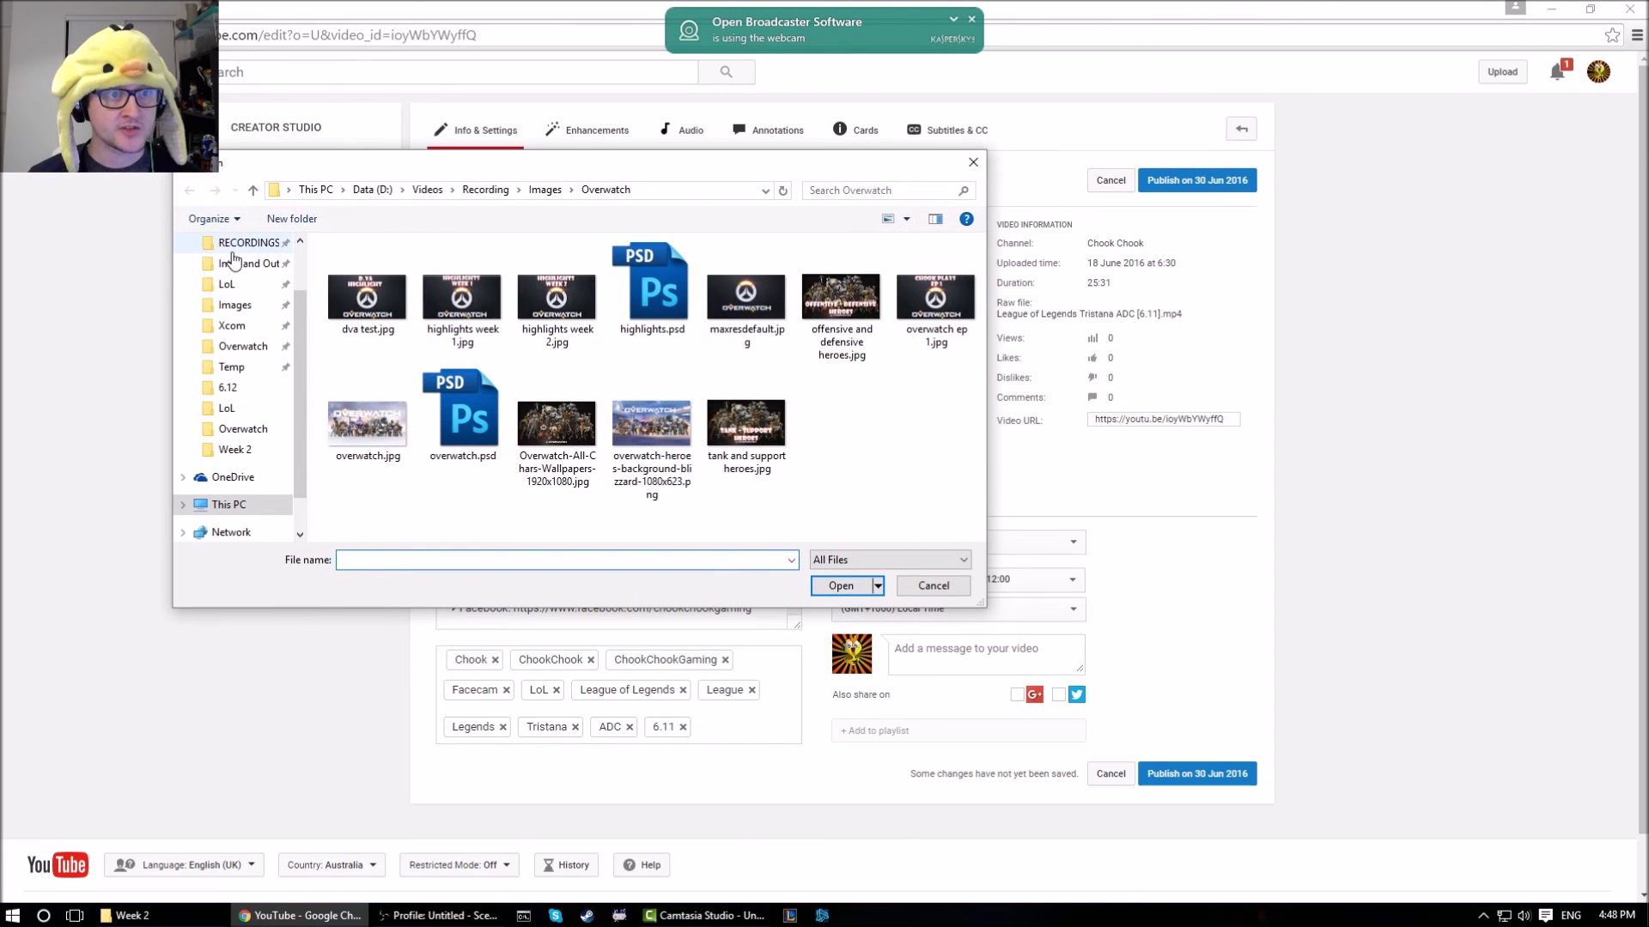
click(234, 305)
double_click(541, 300)
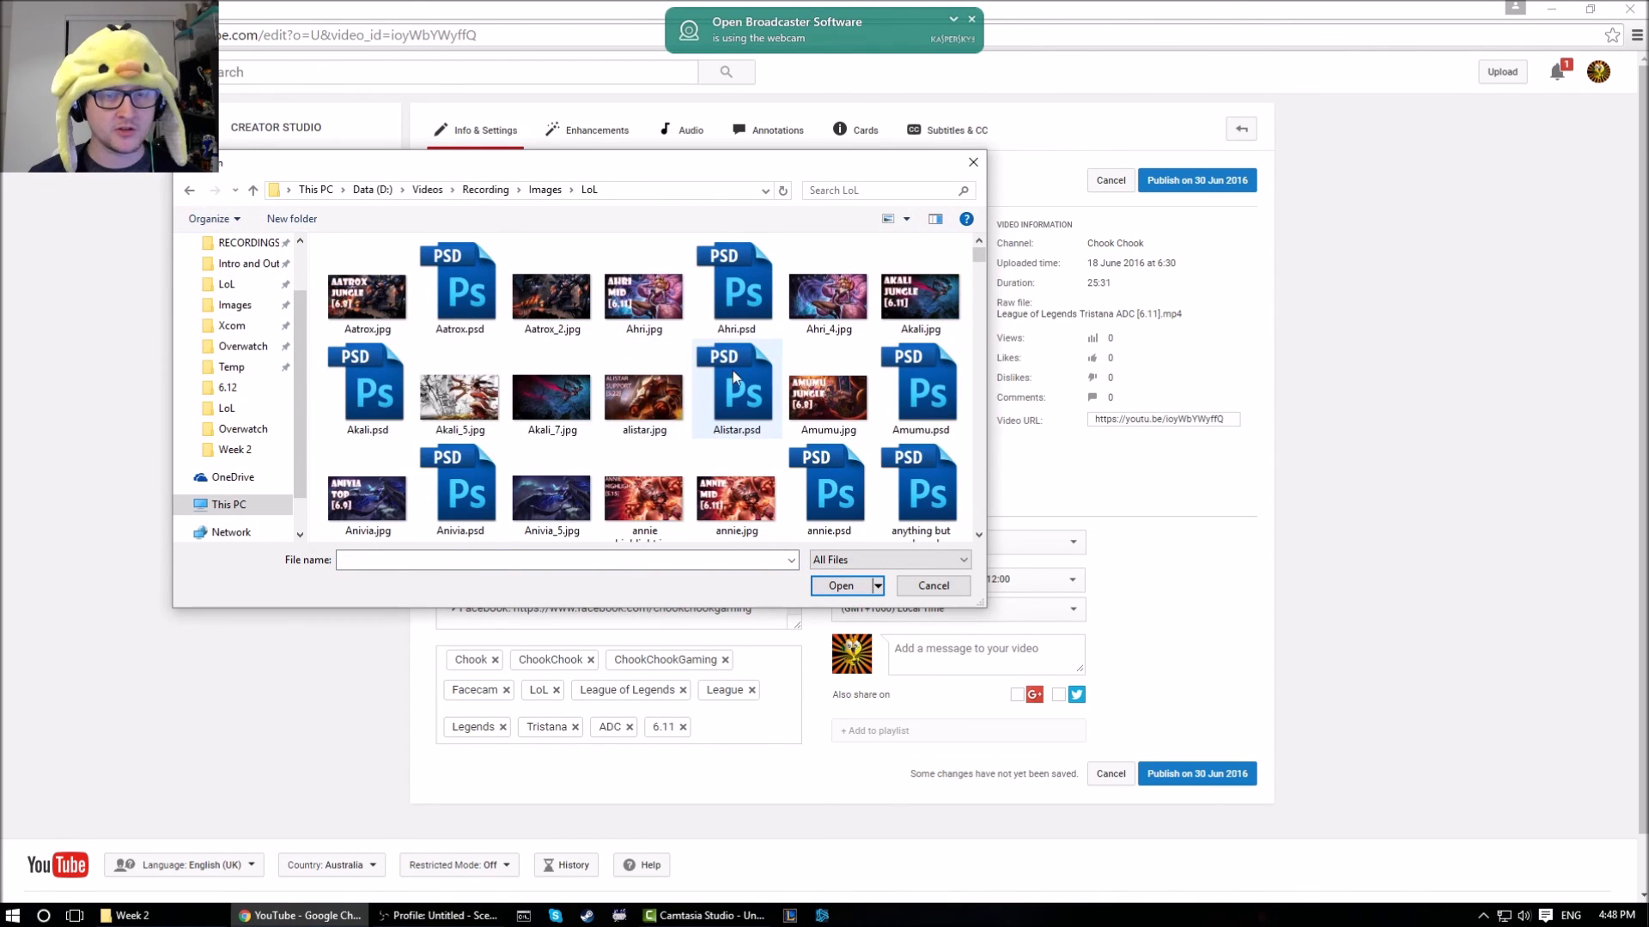
click(672, 342)
text(trundle.jpg)
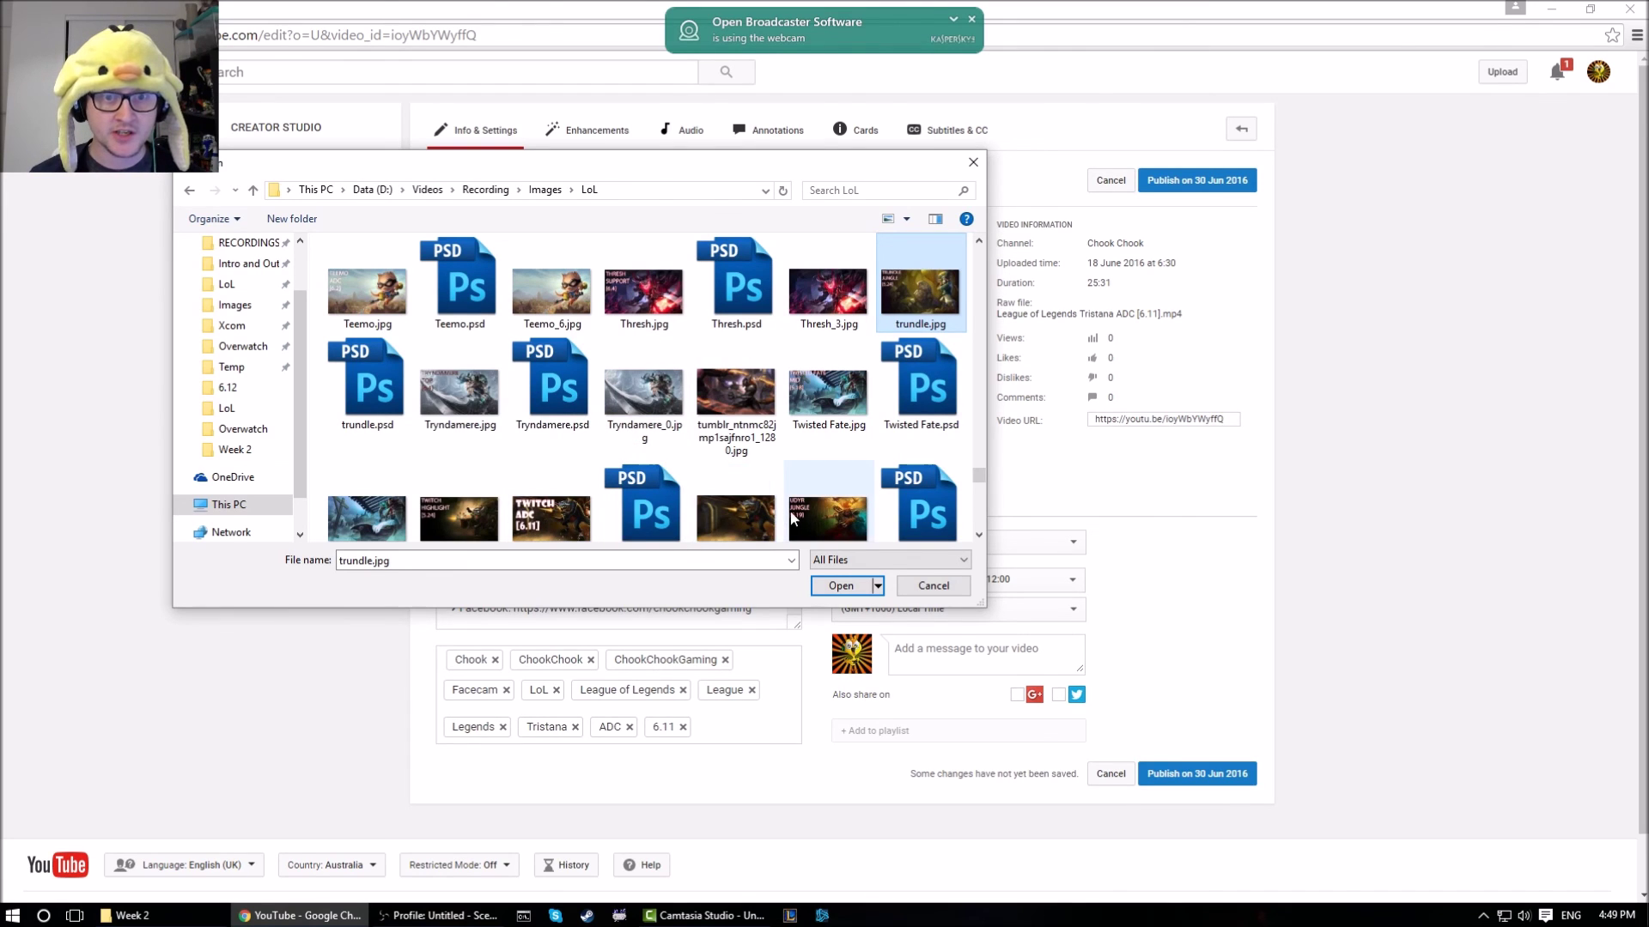
scroll(815, 410, down, 1)
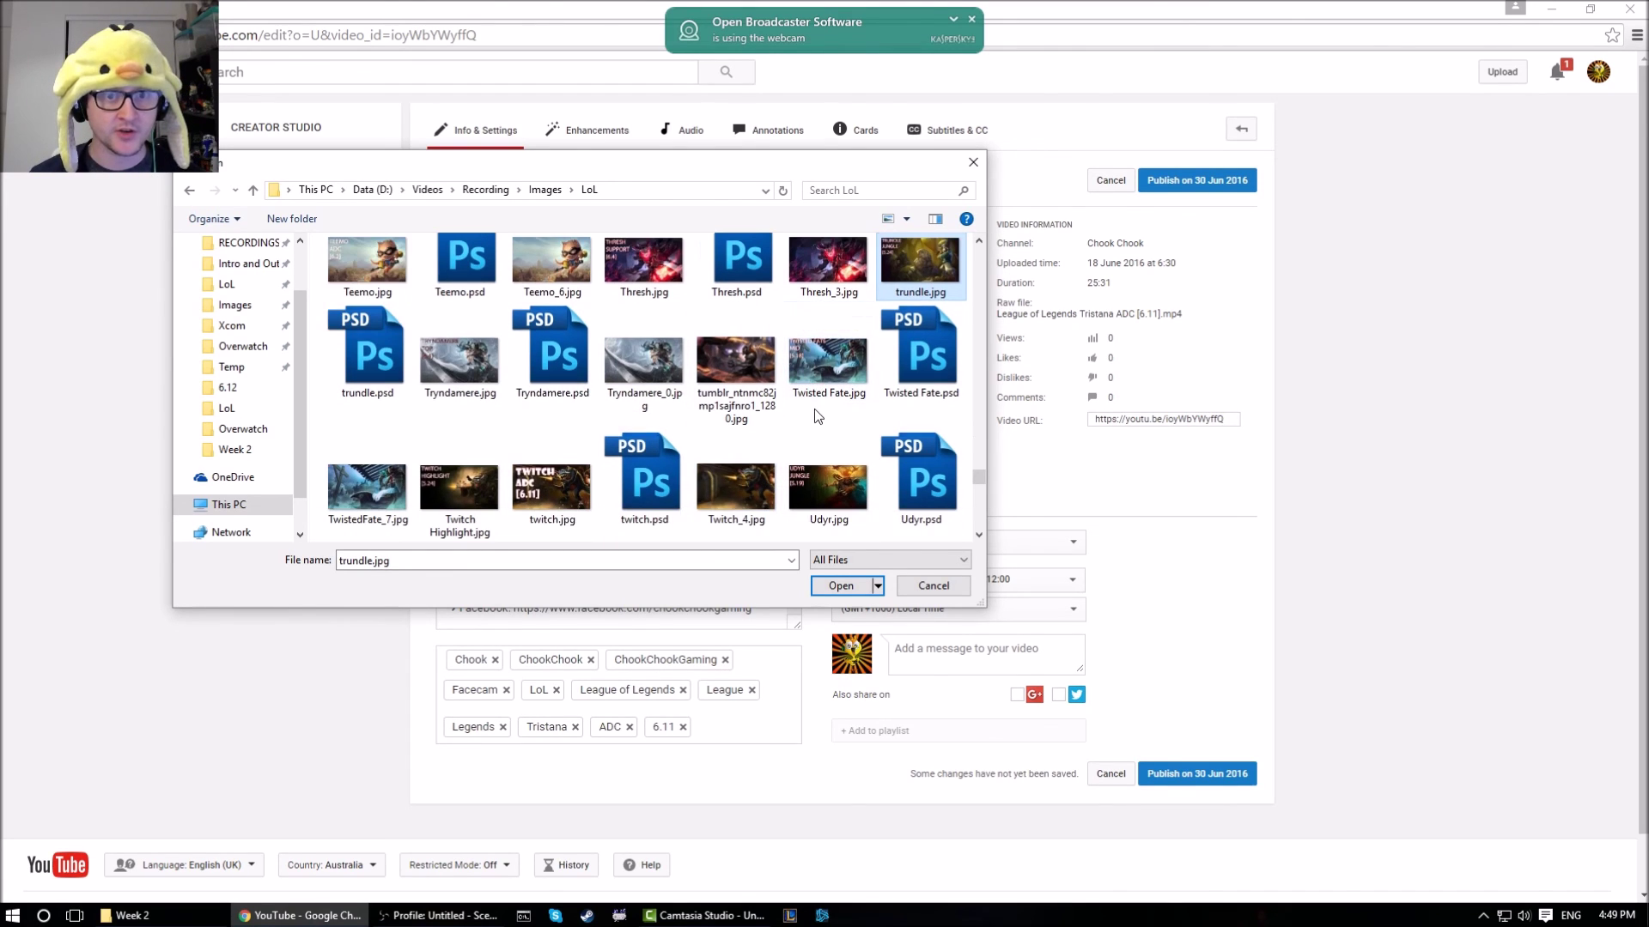
click(644, 359)
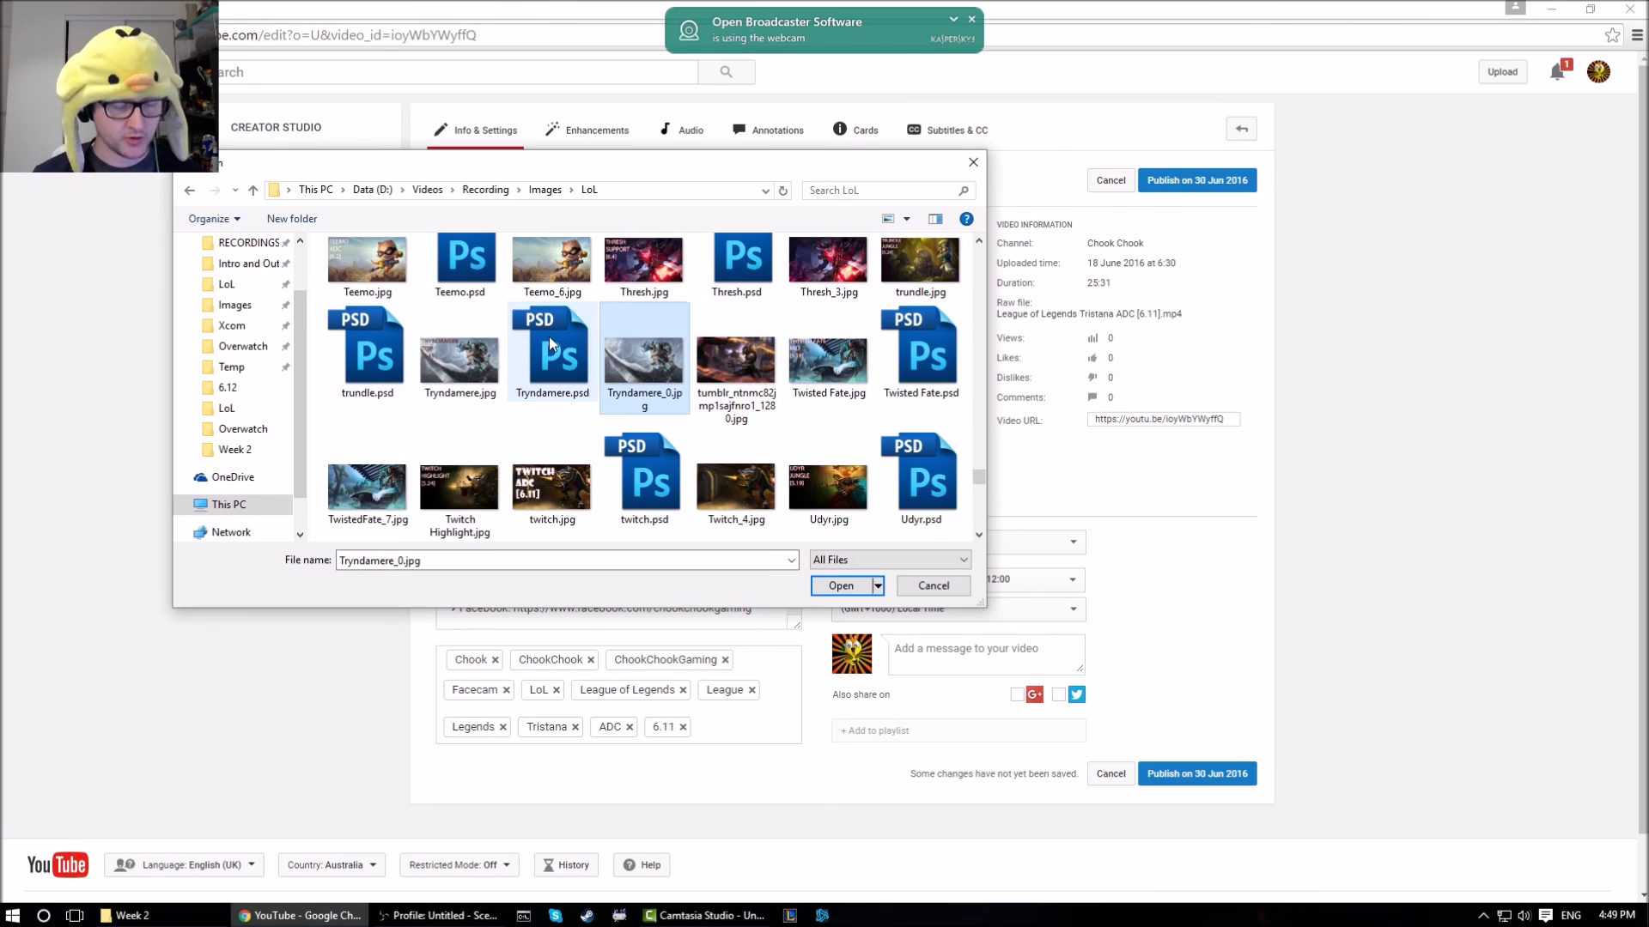
scroll(555, 333, up, 1)
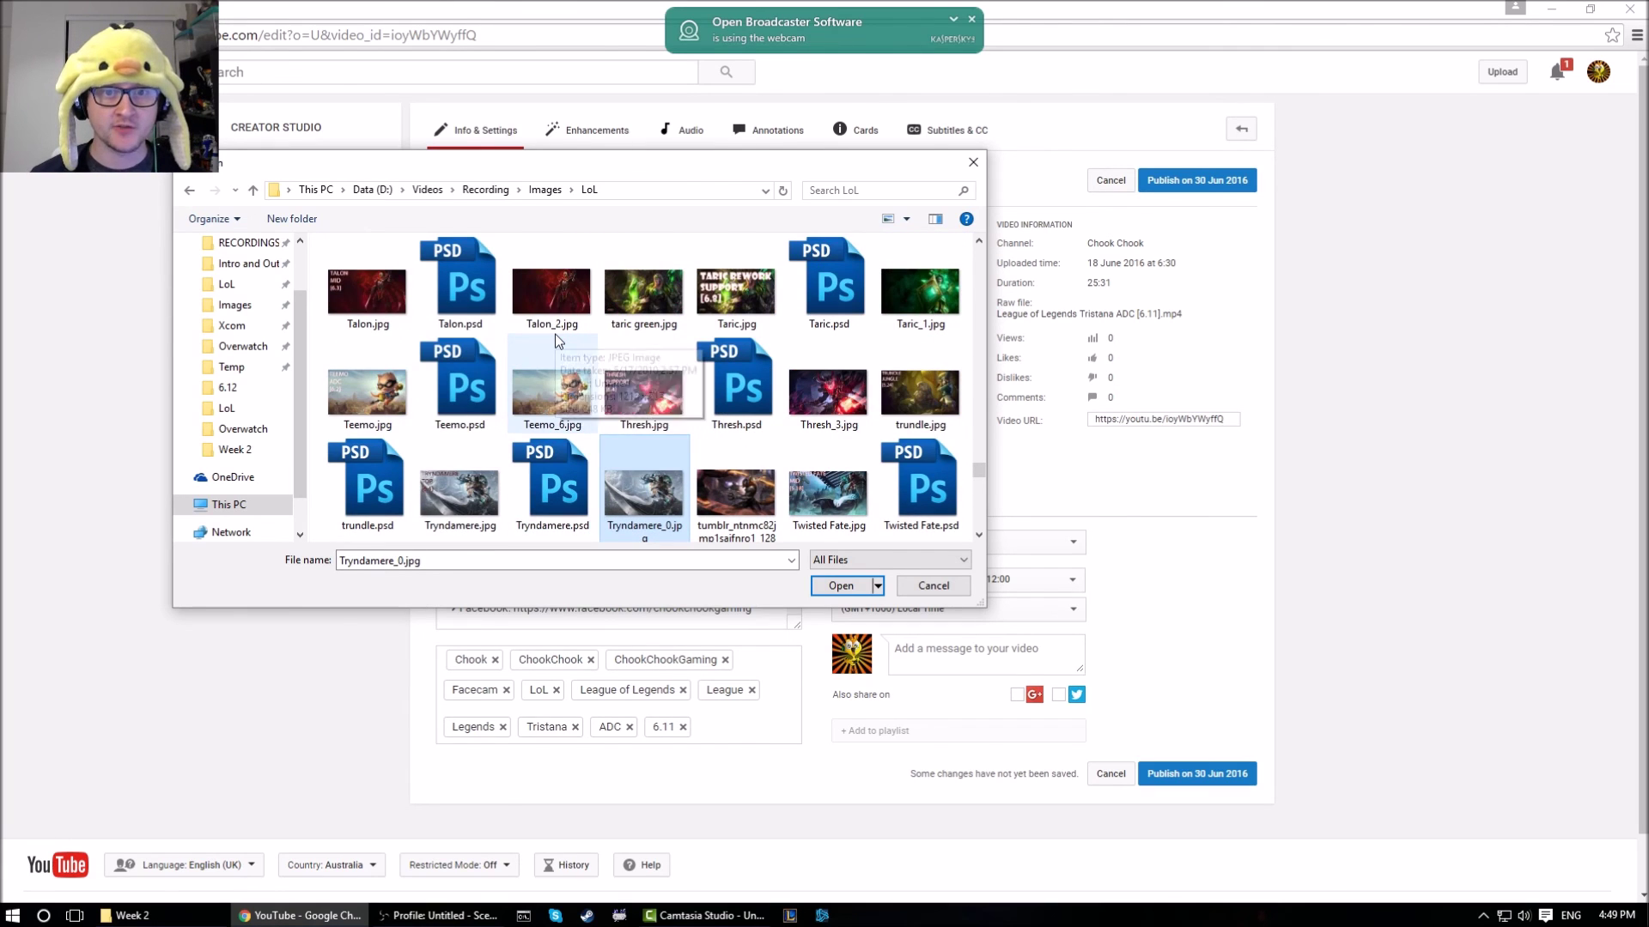
scroll(554, 337, down, 3)
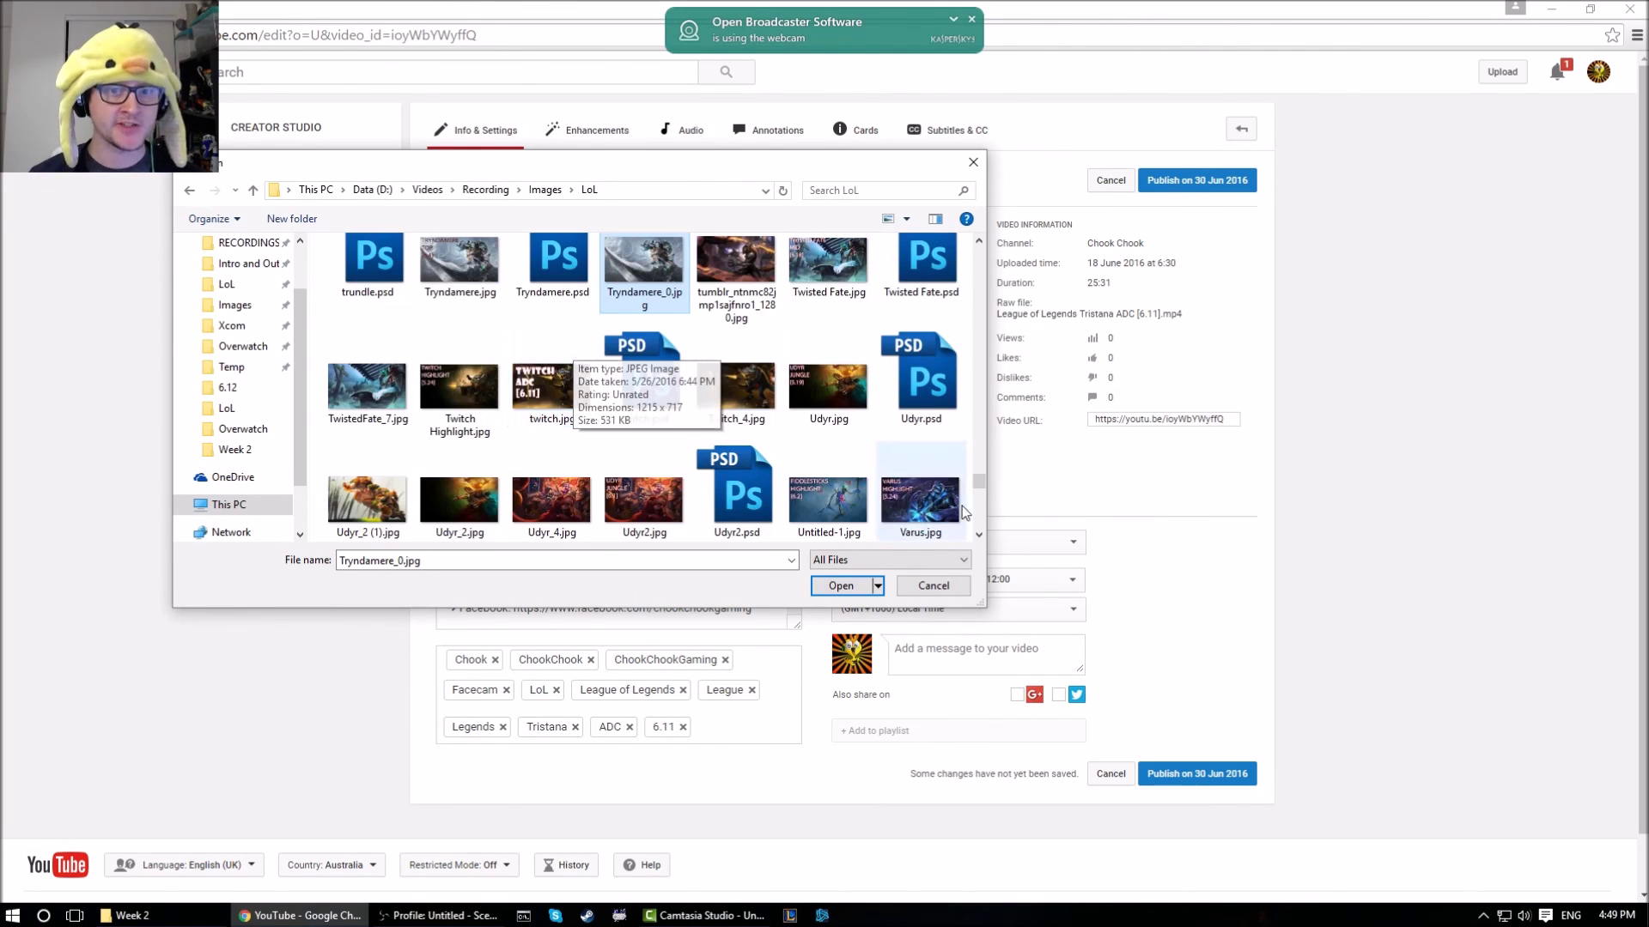
click(924, 585)
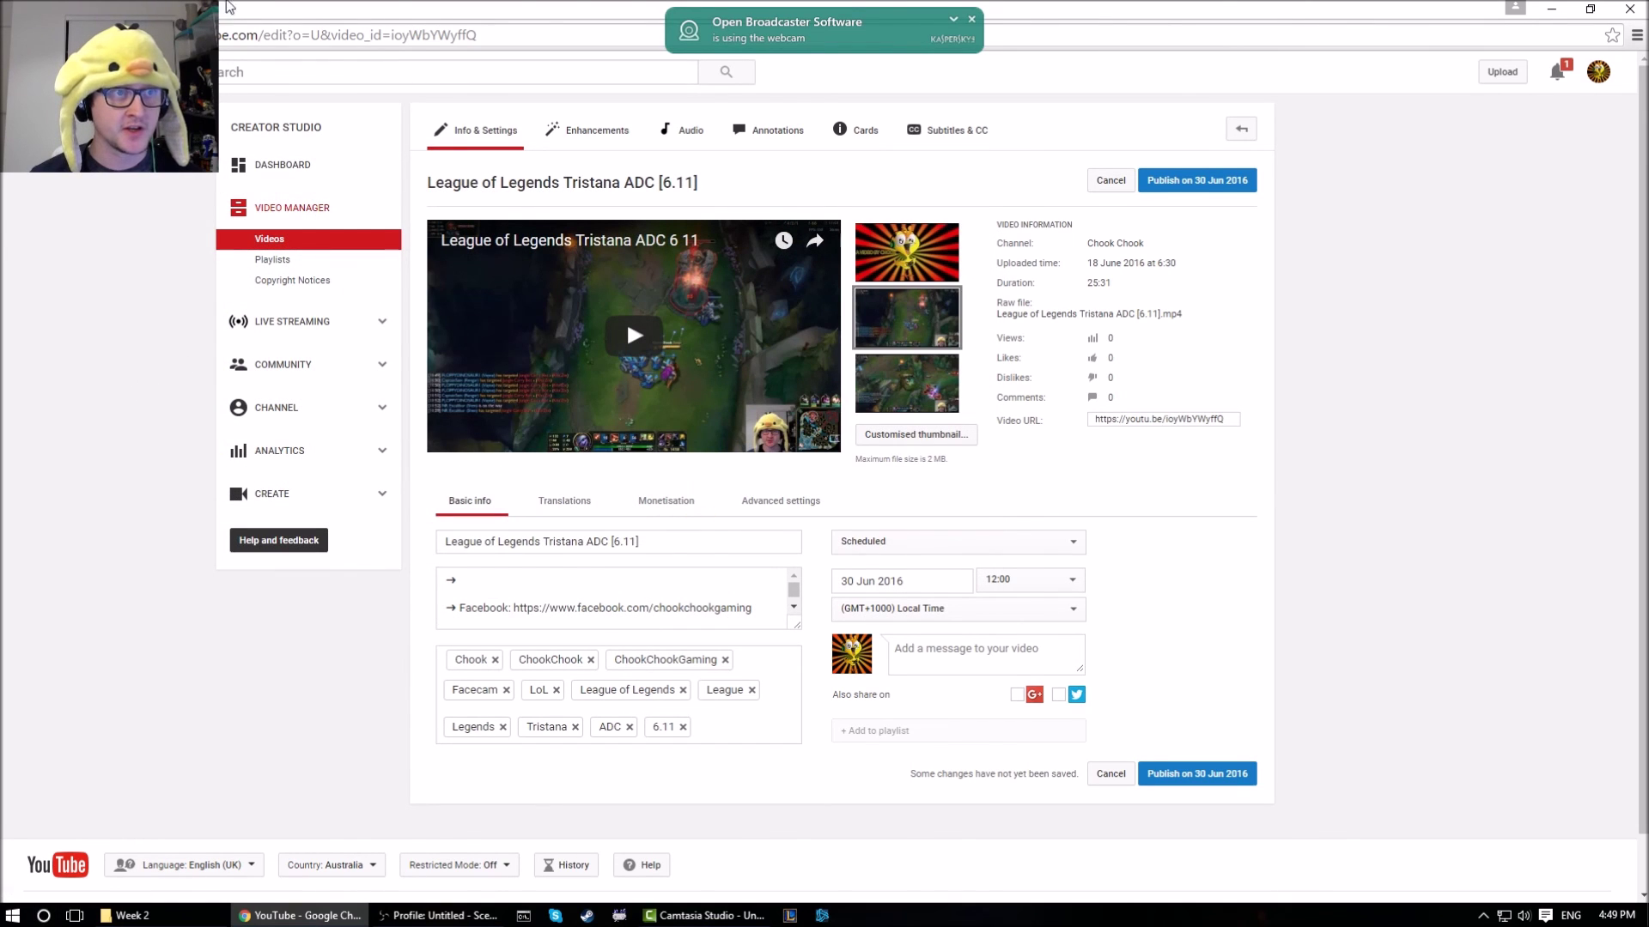
Open the League of Legends champions page in a new browser tab and go to the skins on Tristana's page
key(ctrl+t)
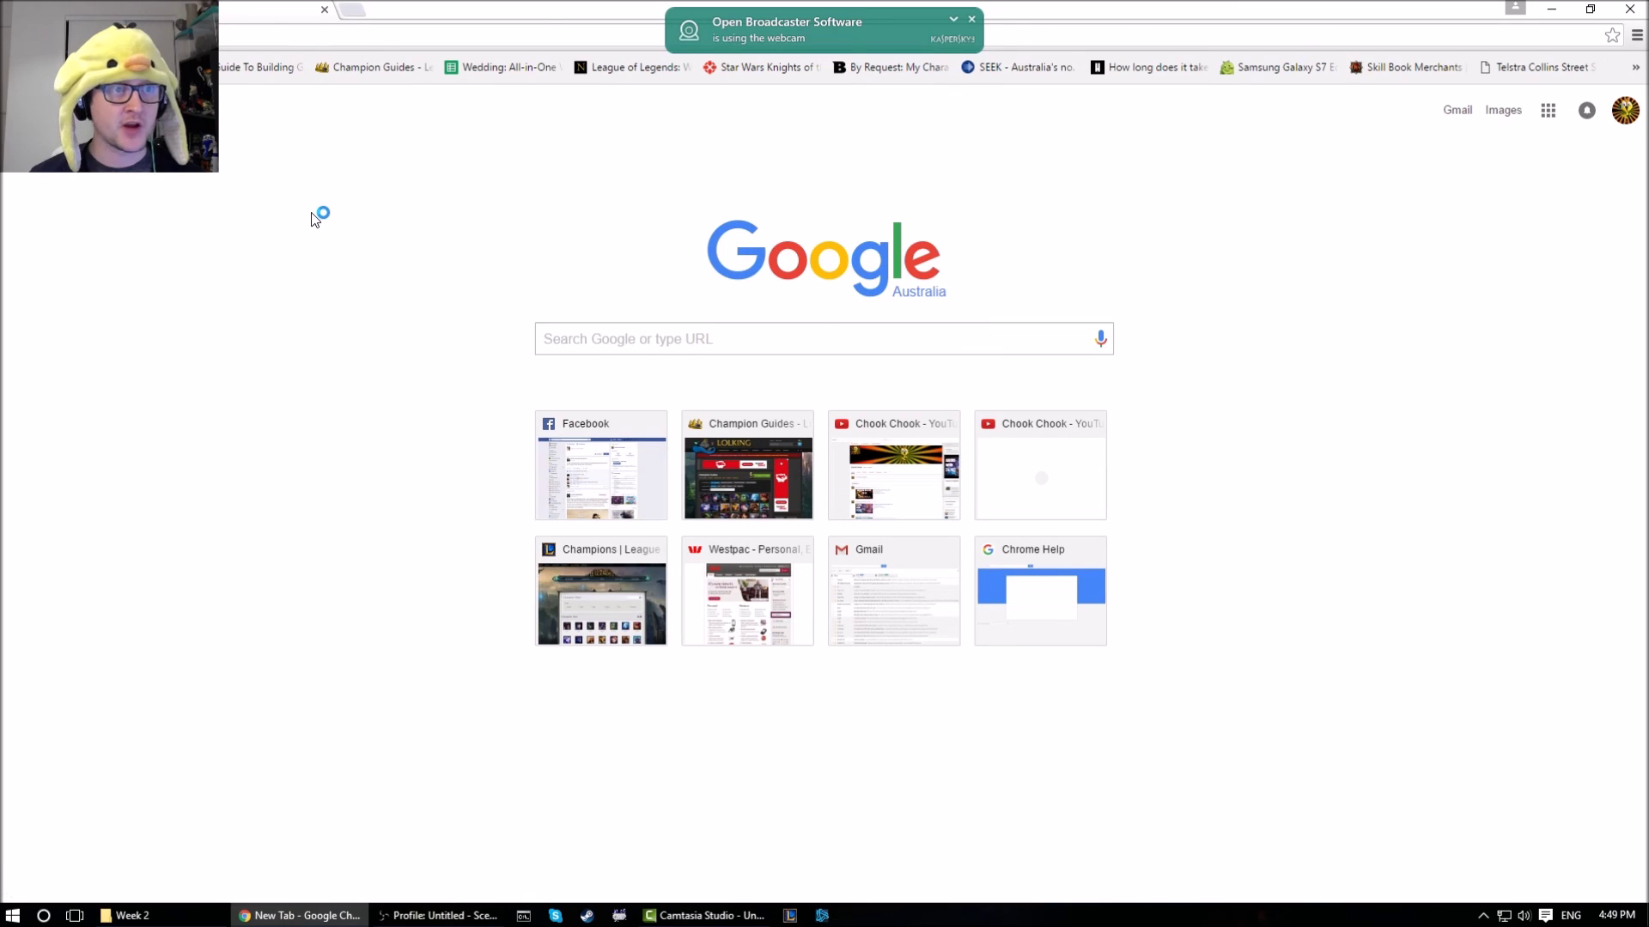
click(116, 67)
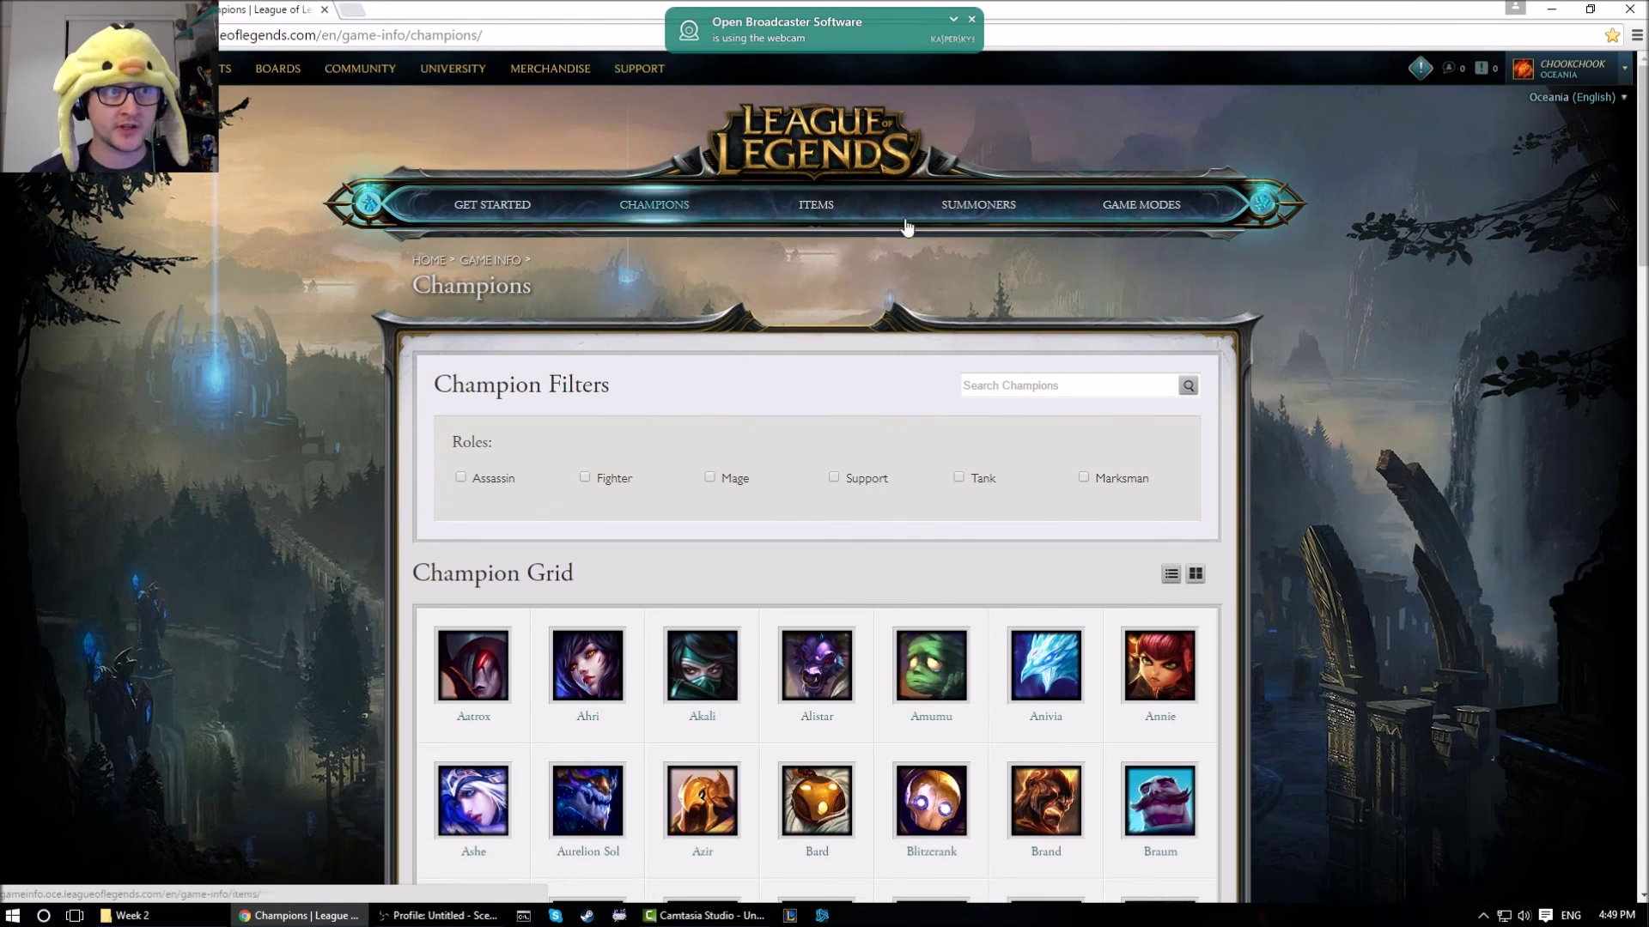
scroll(893, 575, down, 20)
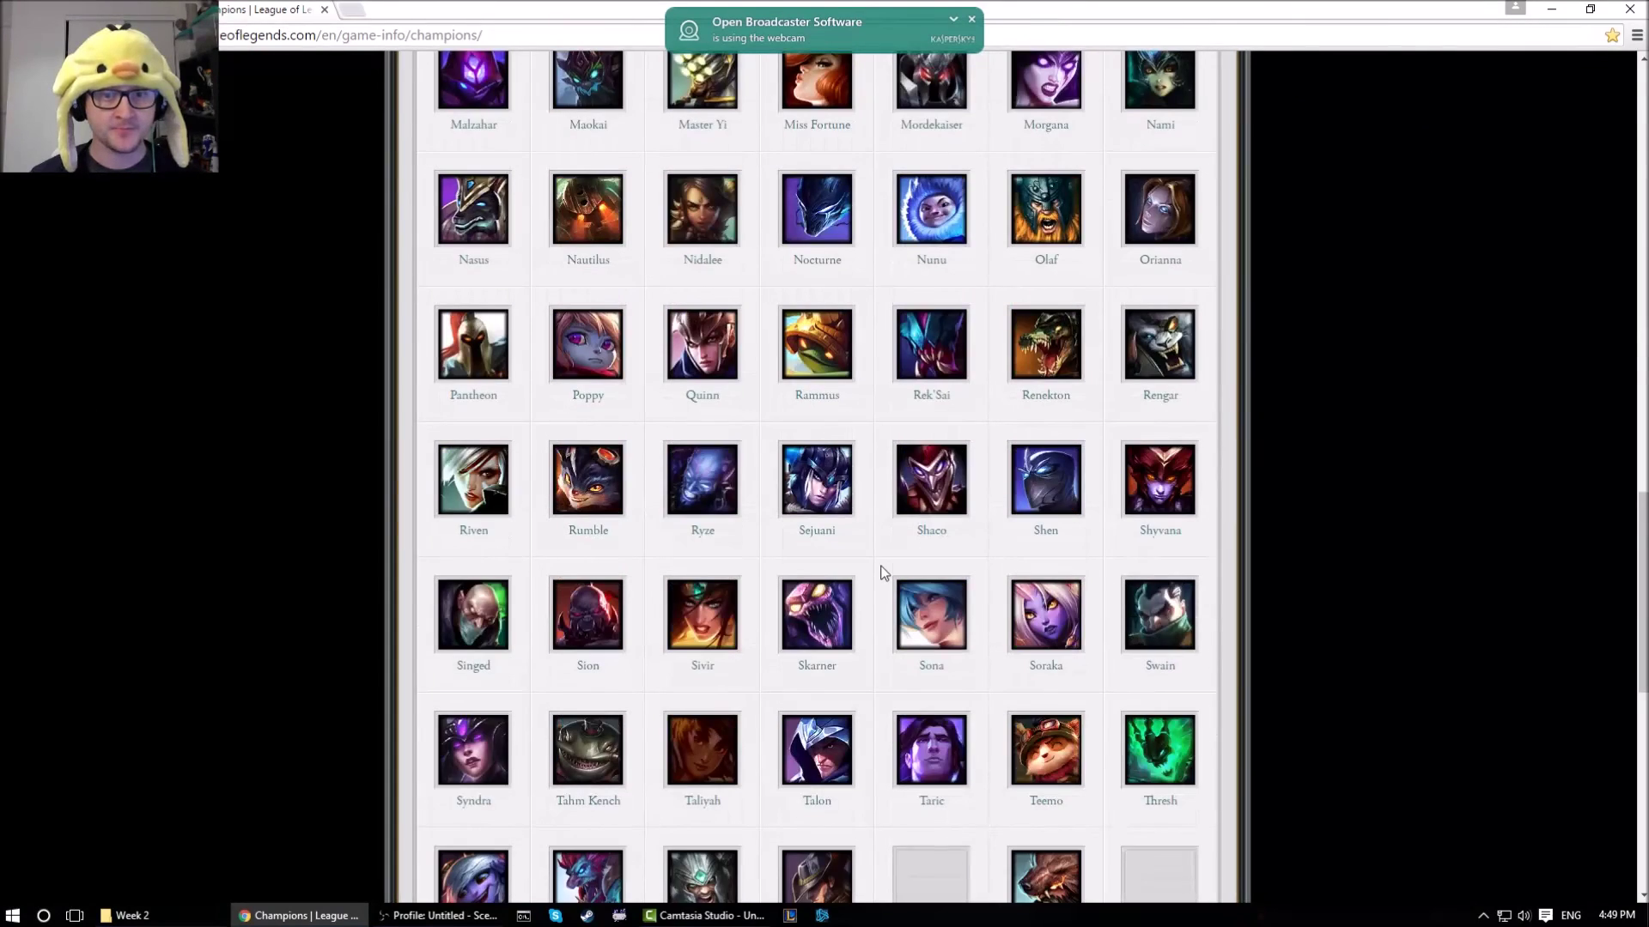
scroll(884, 574, down, 6)
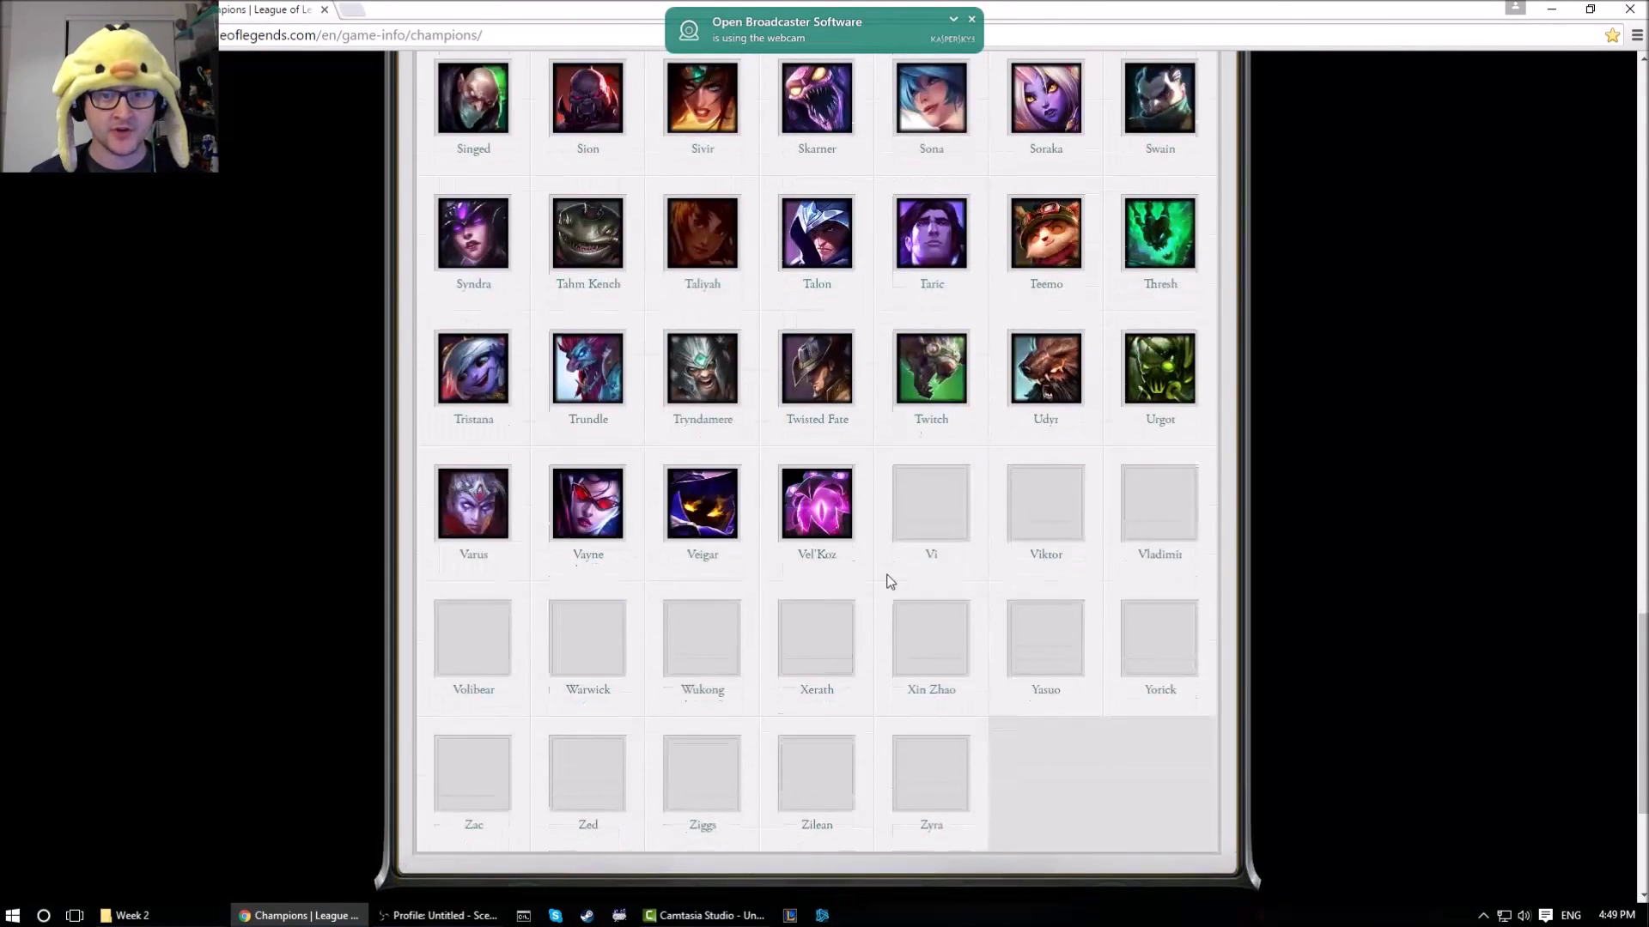
click(485, 371)
scroll(861, 727, down, 6)
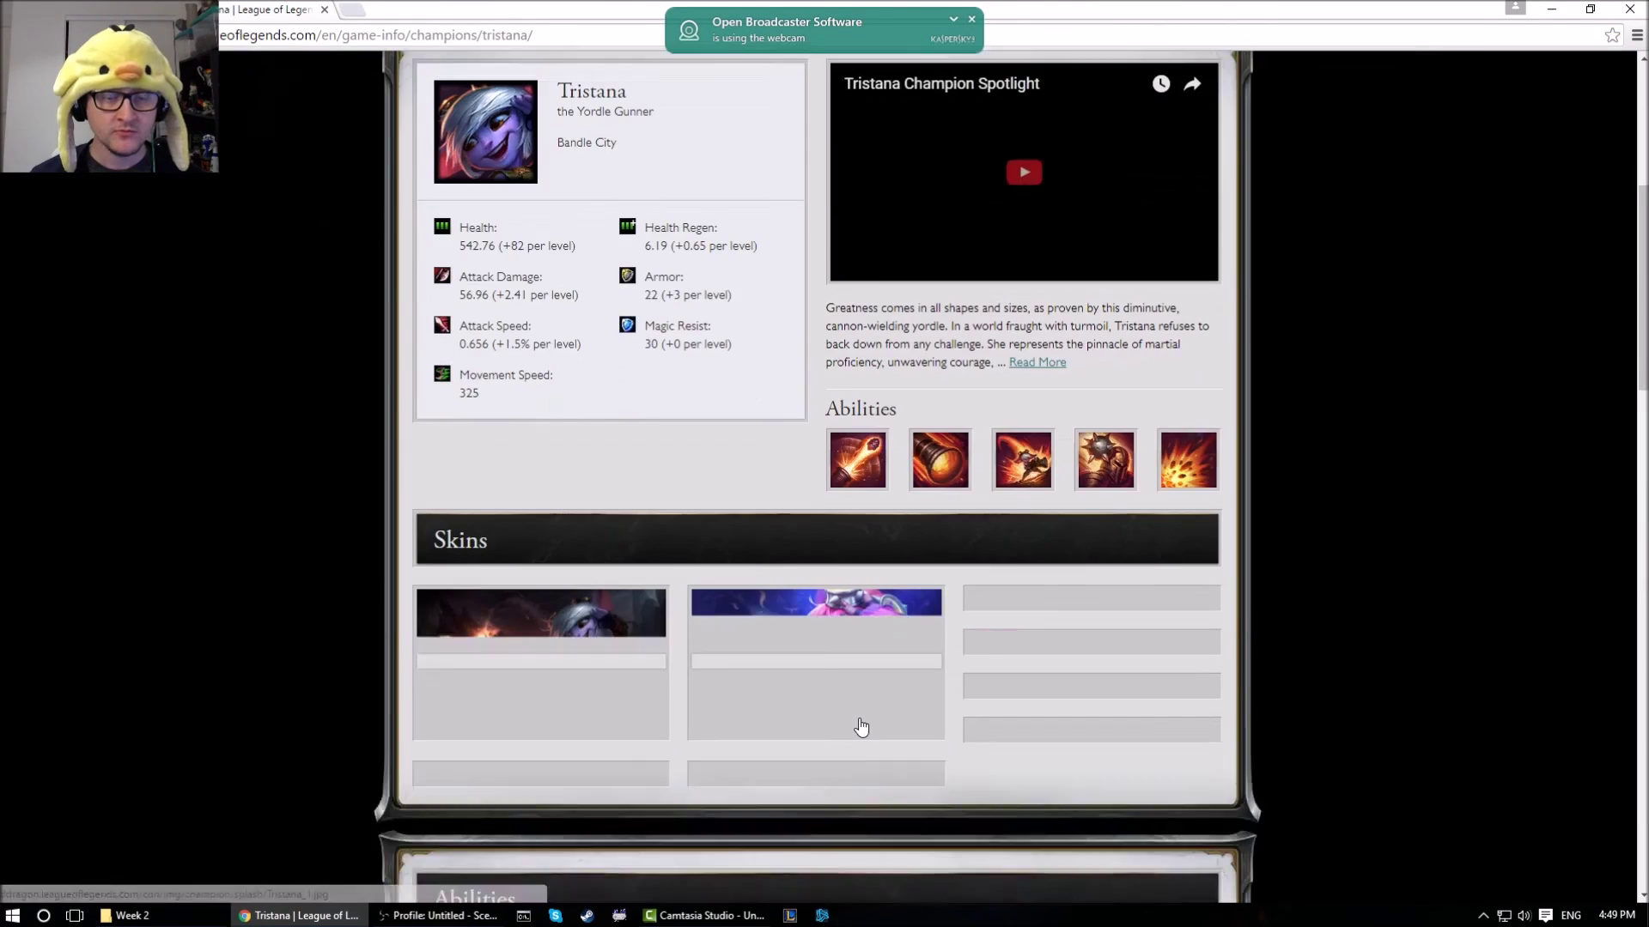
scroll(862, 727, down, 3)
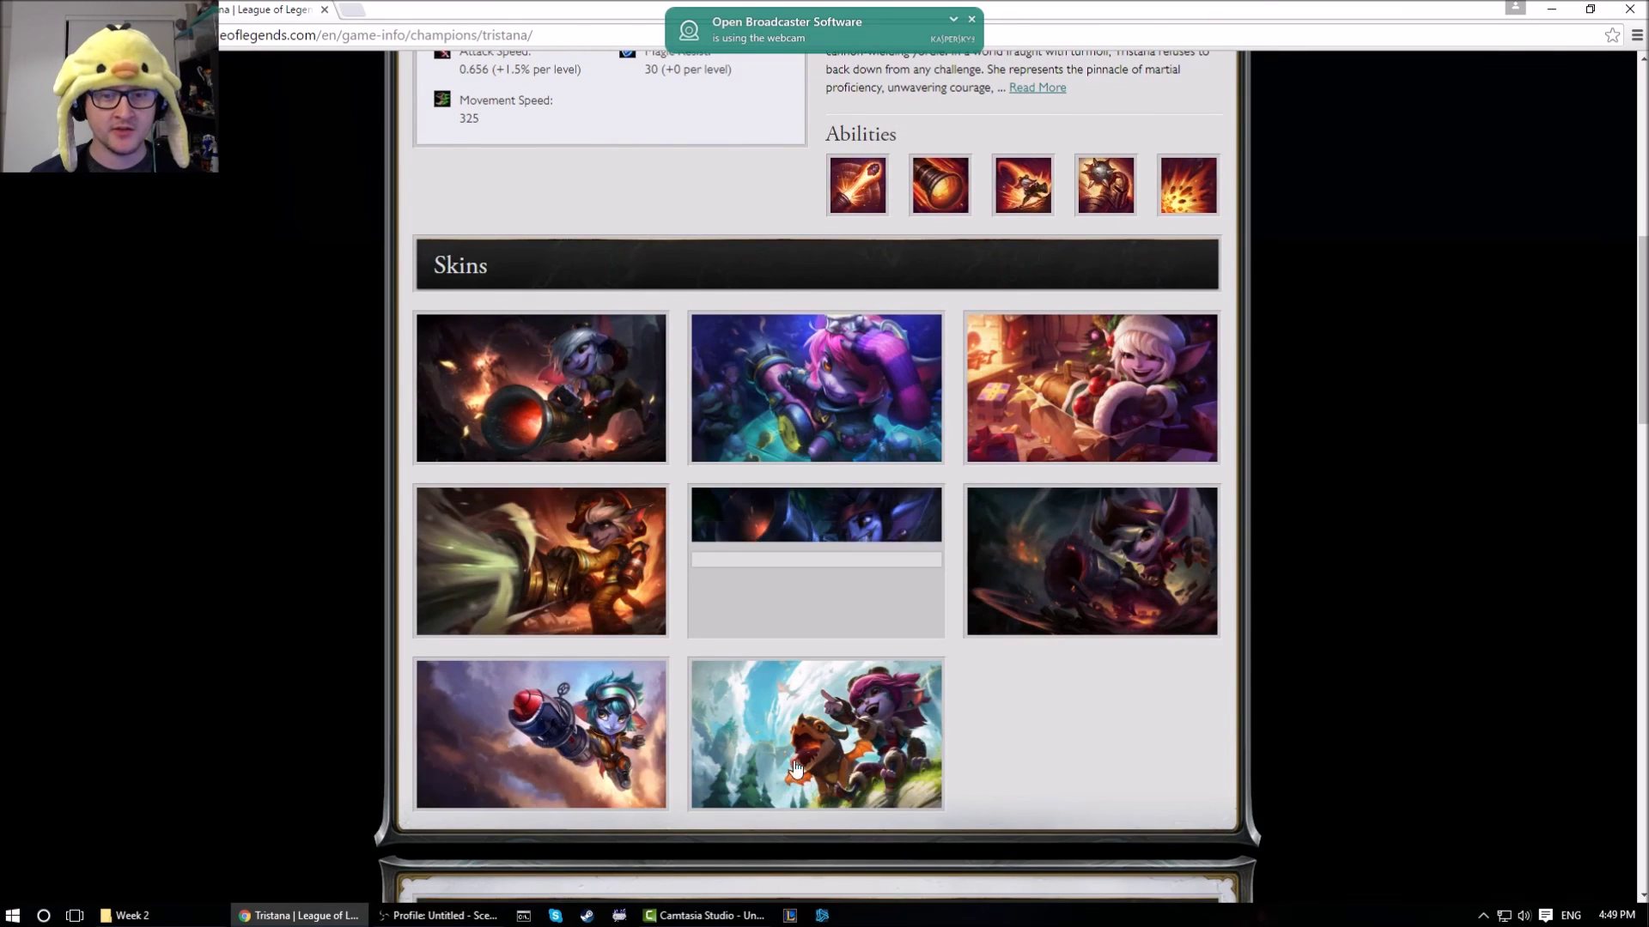
Enlarge the Dragon Trainer Tristana skin and save it as Tristana_10.jpg in the LoL folder inside Images
click(795, 768)
right_click(769, 559)
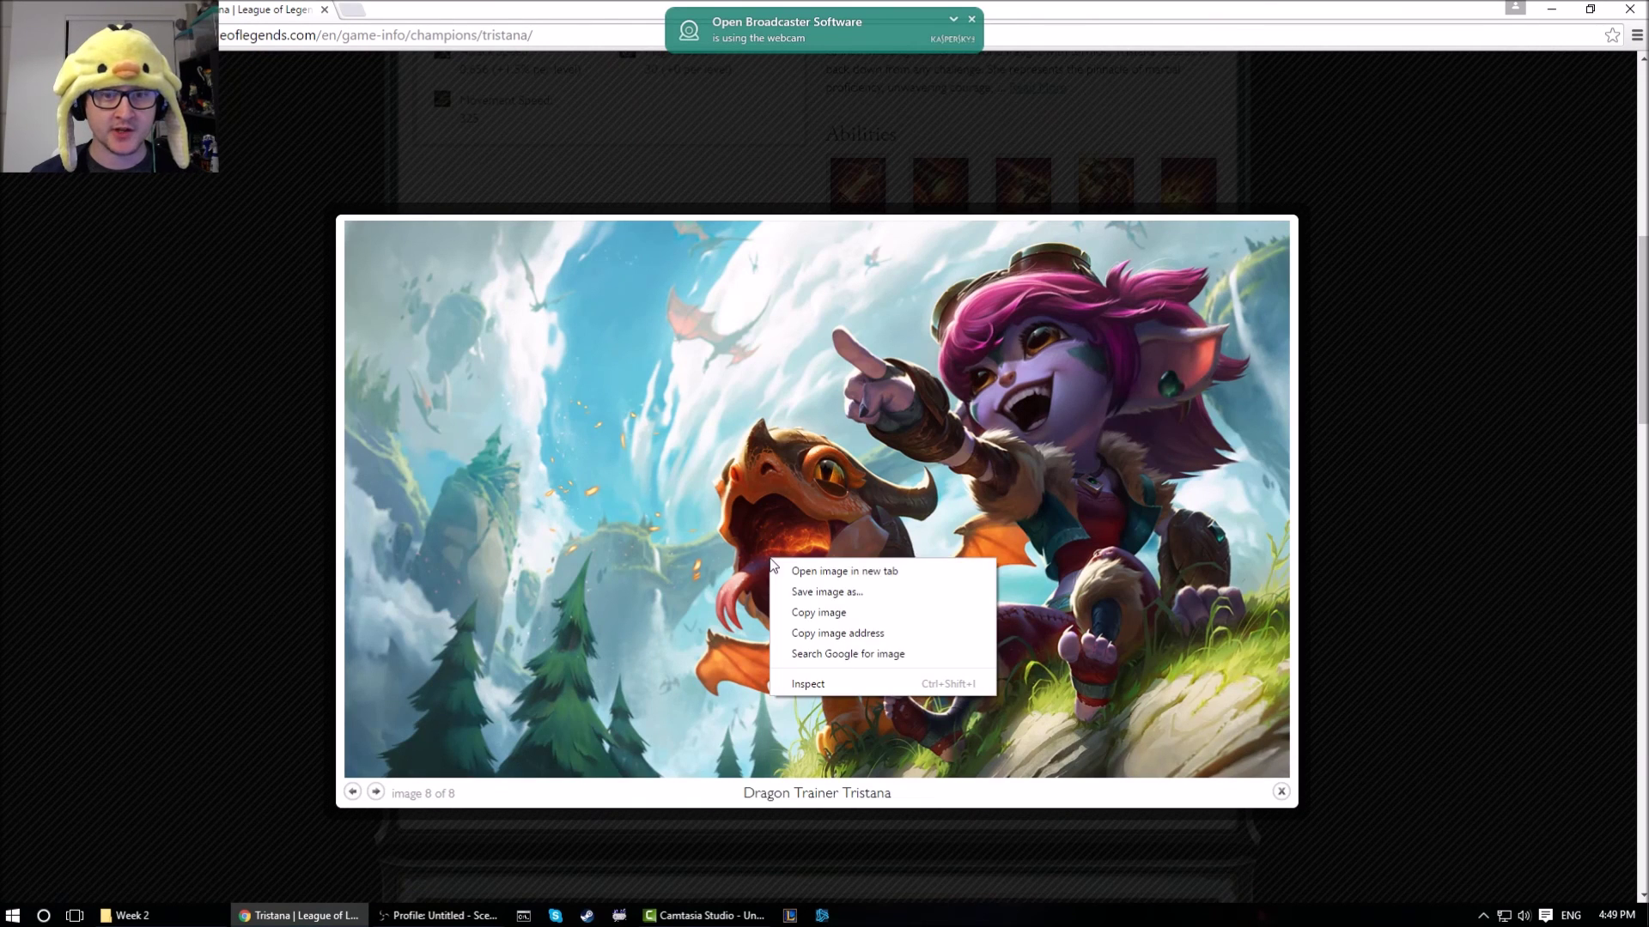
click(852, 600)
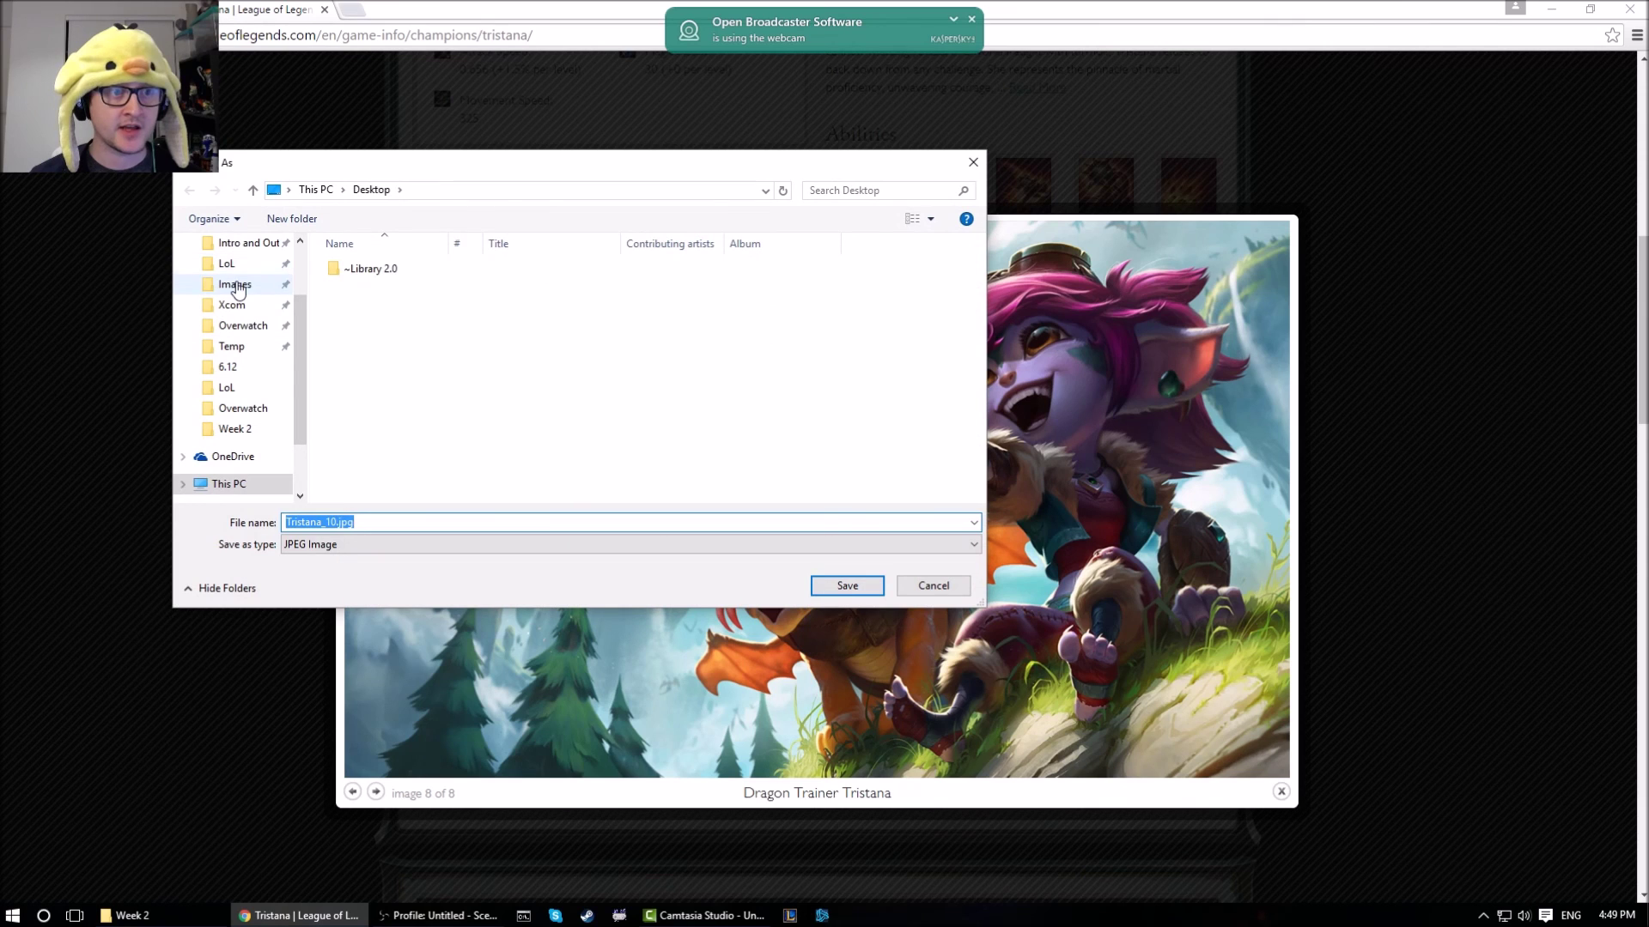
click(237, 286)
double_click(554, 288)
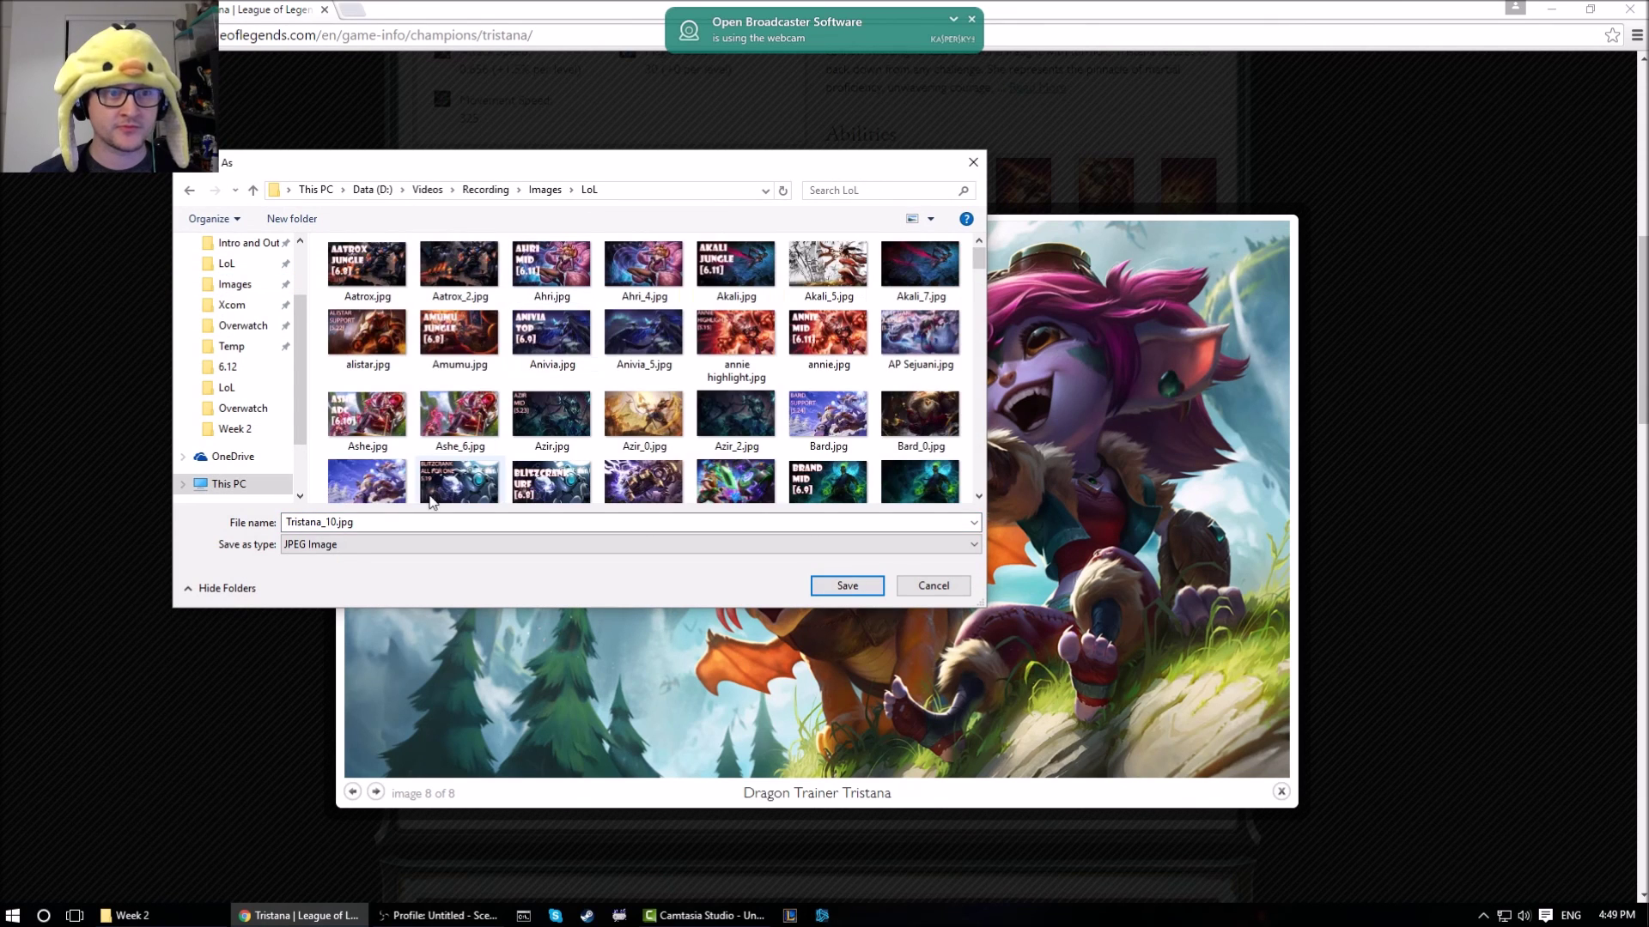
click(814, 583)
Launch Adobe Photoshop CS5 and create a blank 1215 x 717 pixel document from the Youtube preset
click(25, 916)
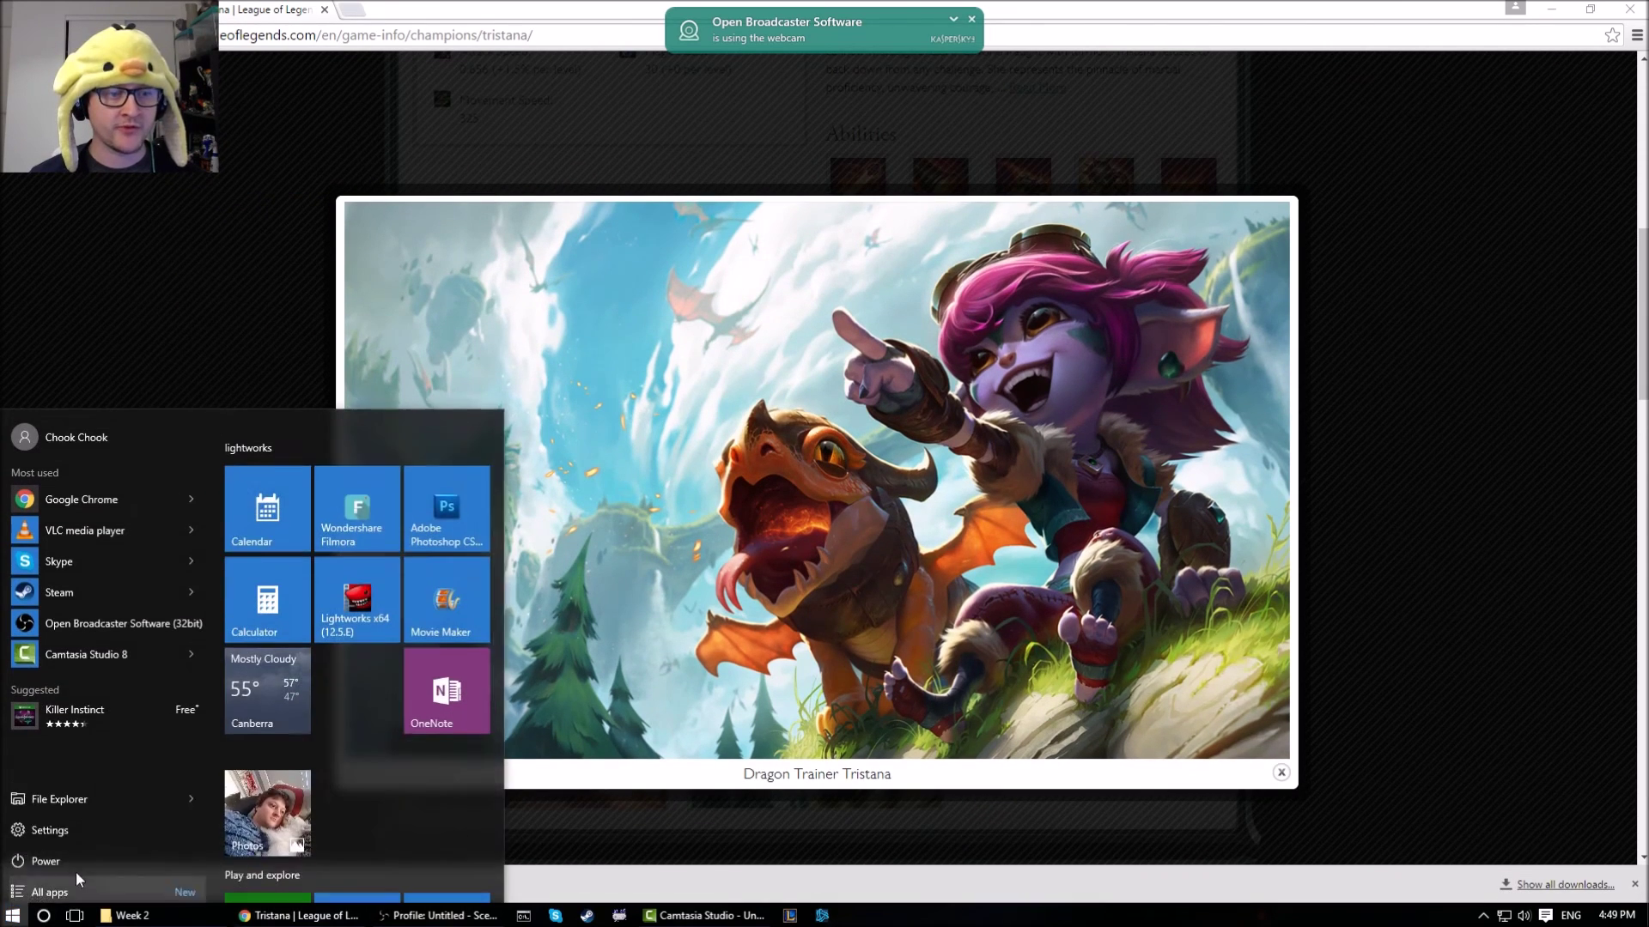
click(419, 519)
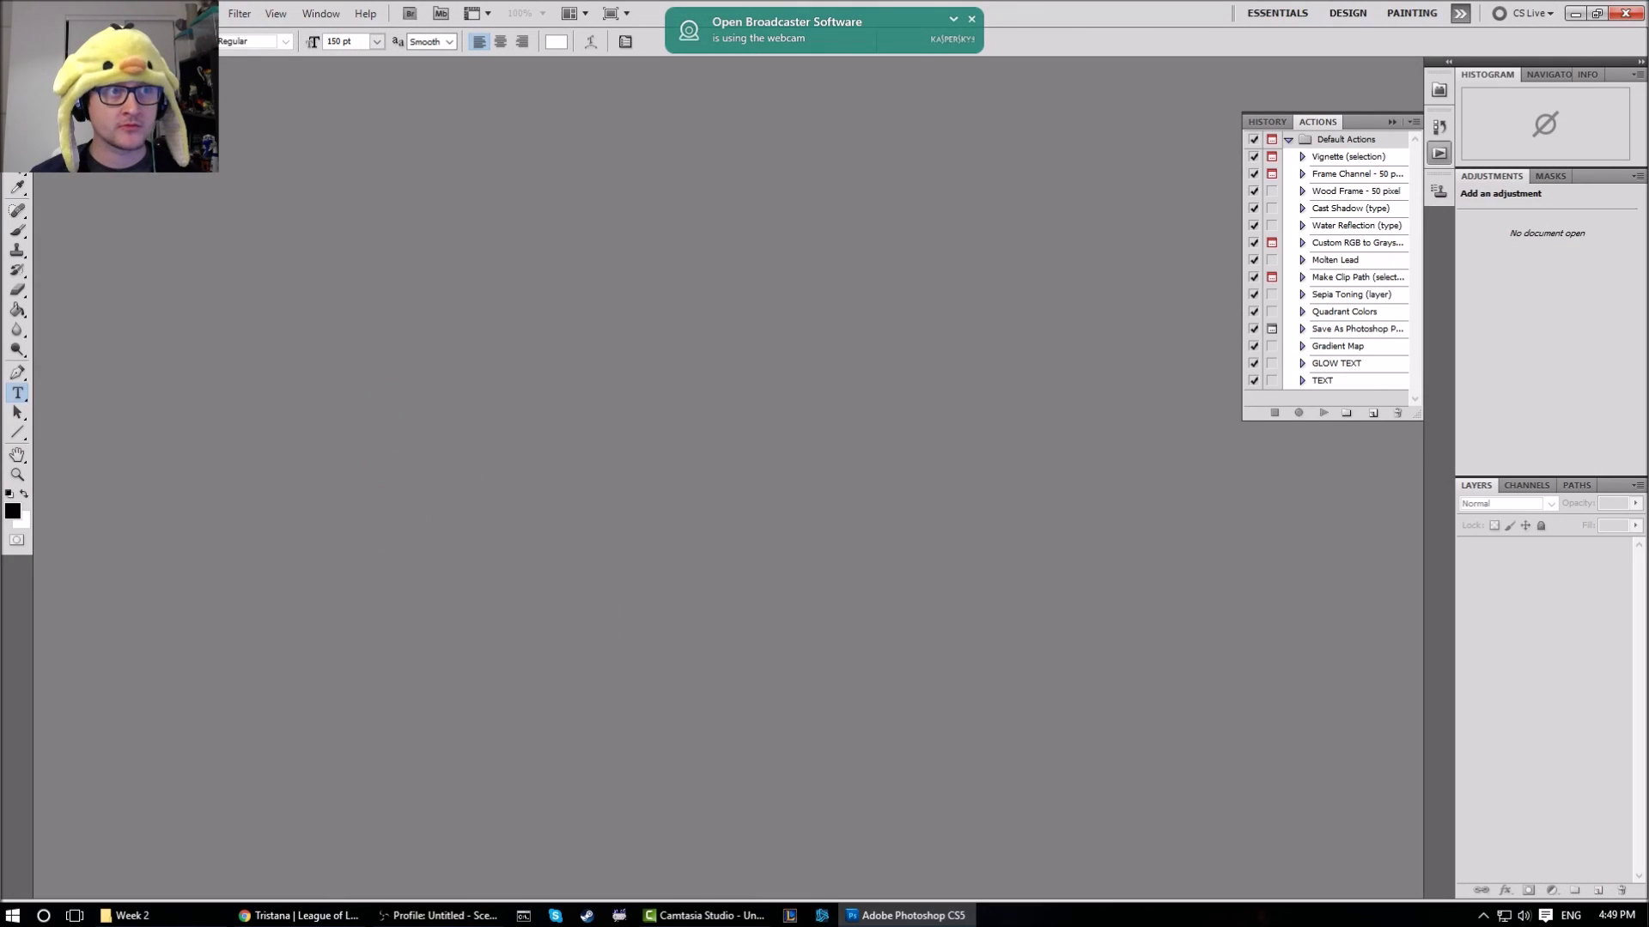
key(alt+f)
key(n)
key(Return)
Place Tristana_10.jpg from the LoL images folder into the blank document, commit the placement and activate the Type tool
key(alt+f)
click(129, 348)
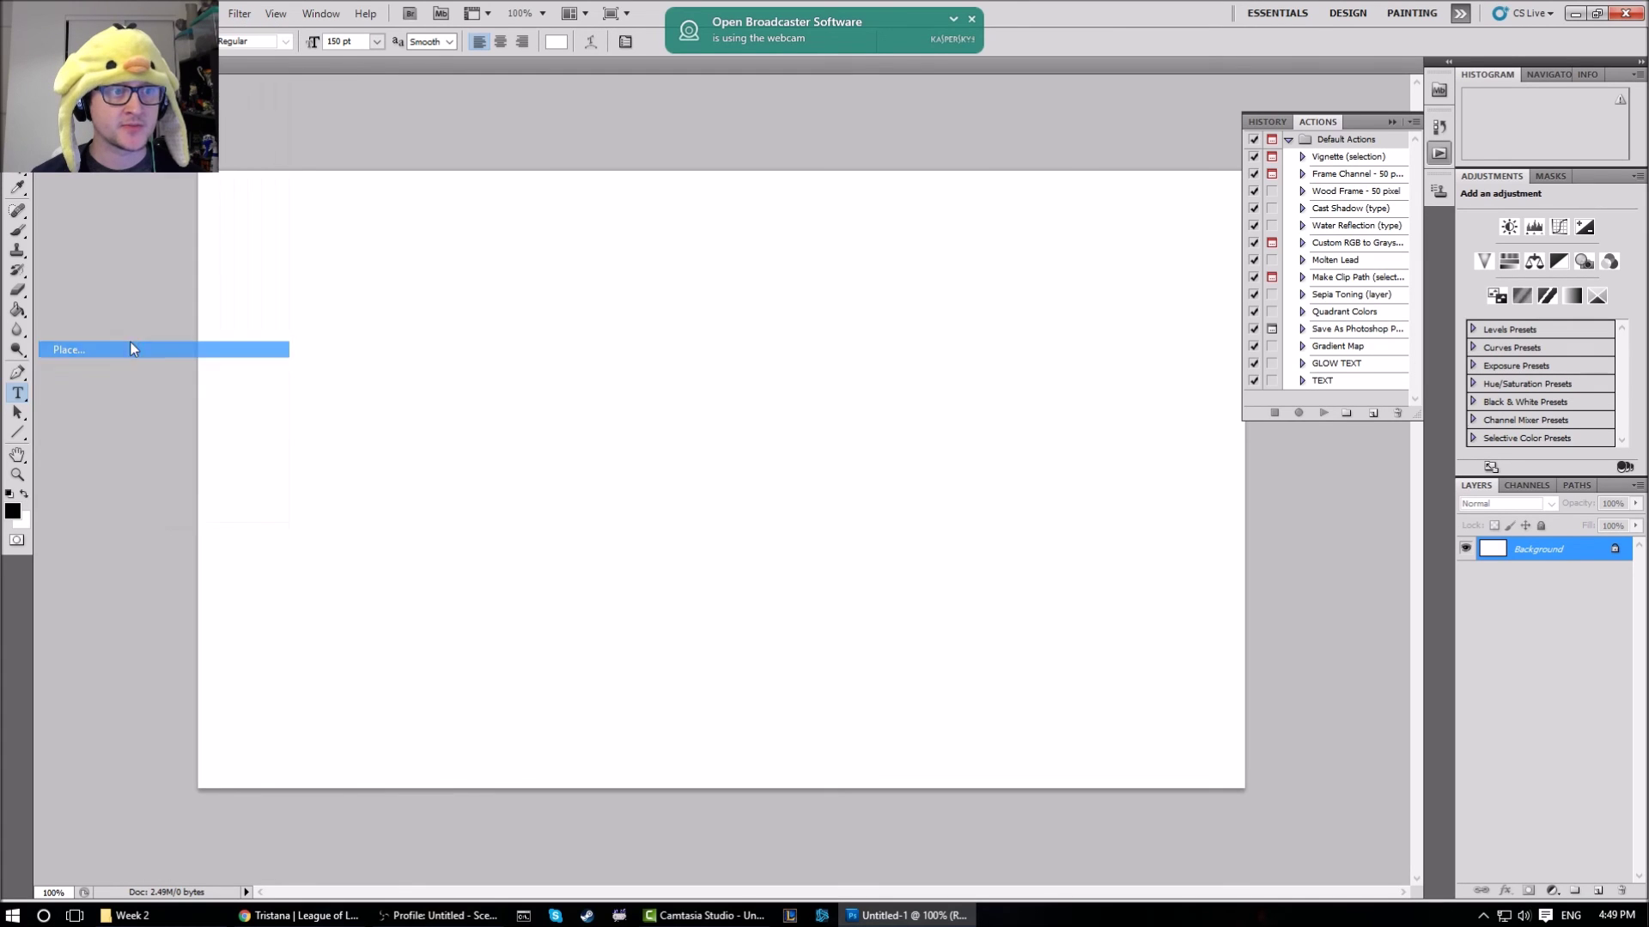
click(935, 156)
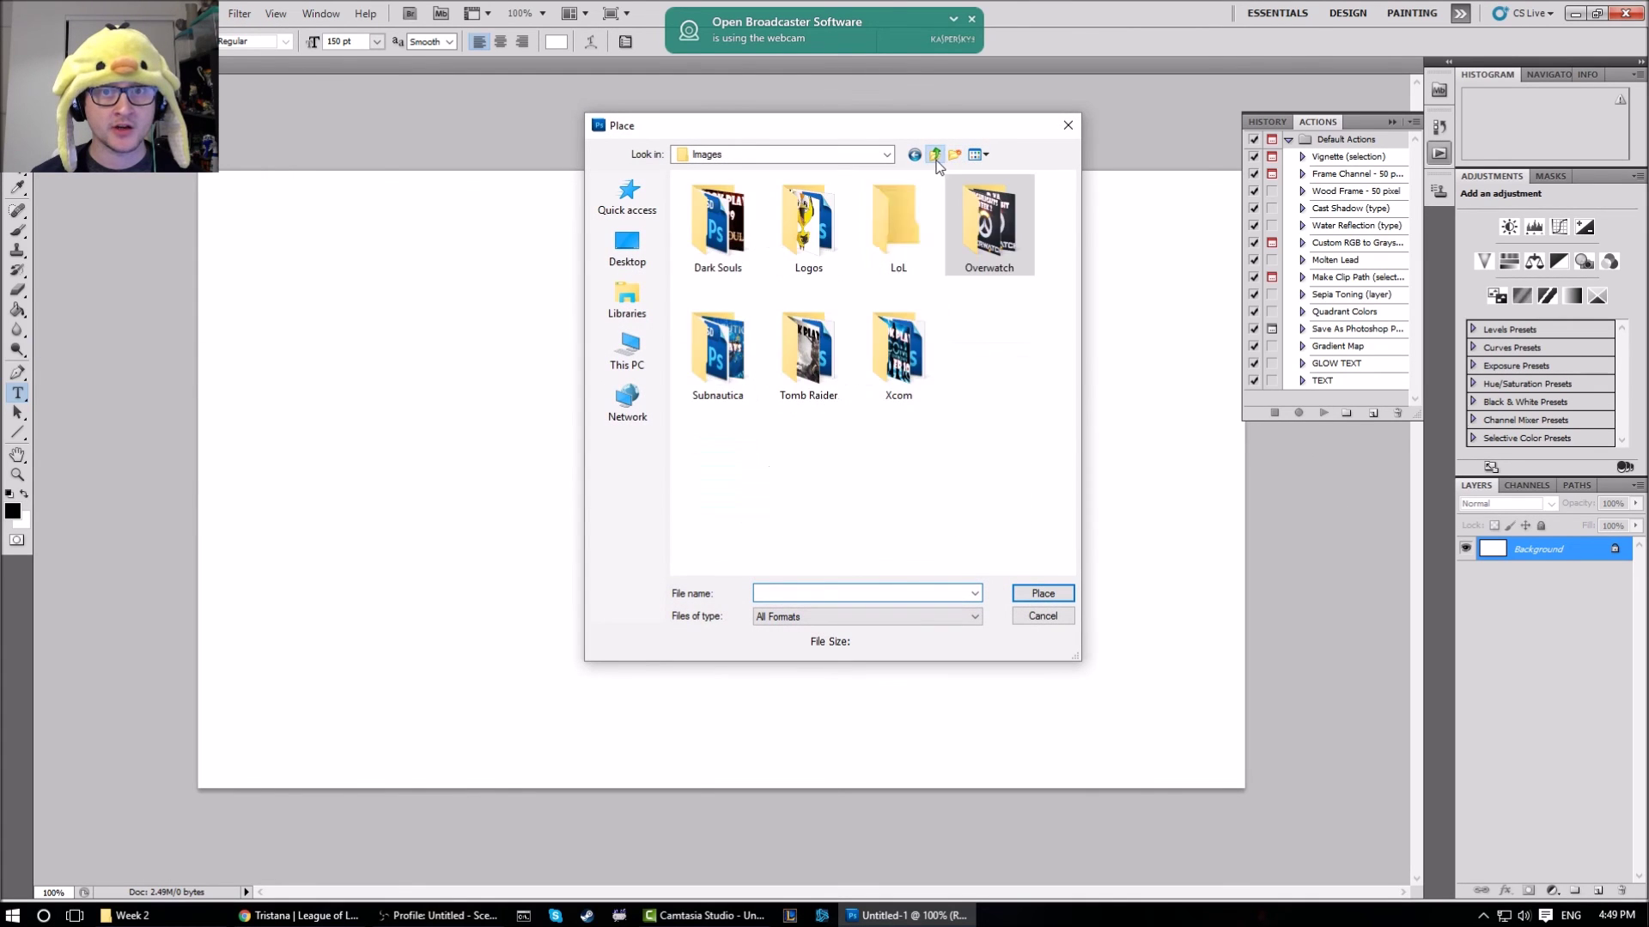
double_click(897, 223)
click(893, 258)
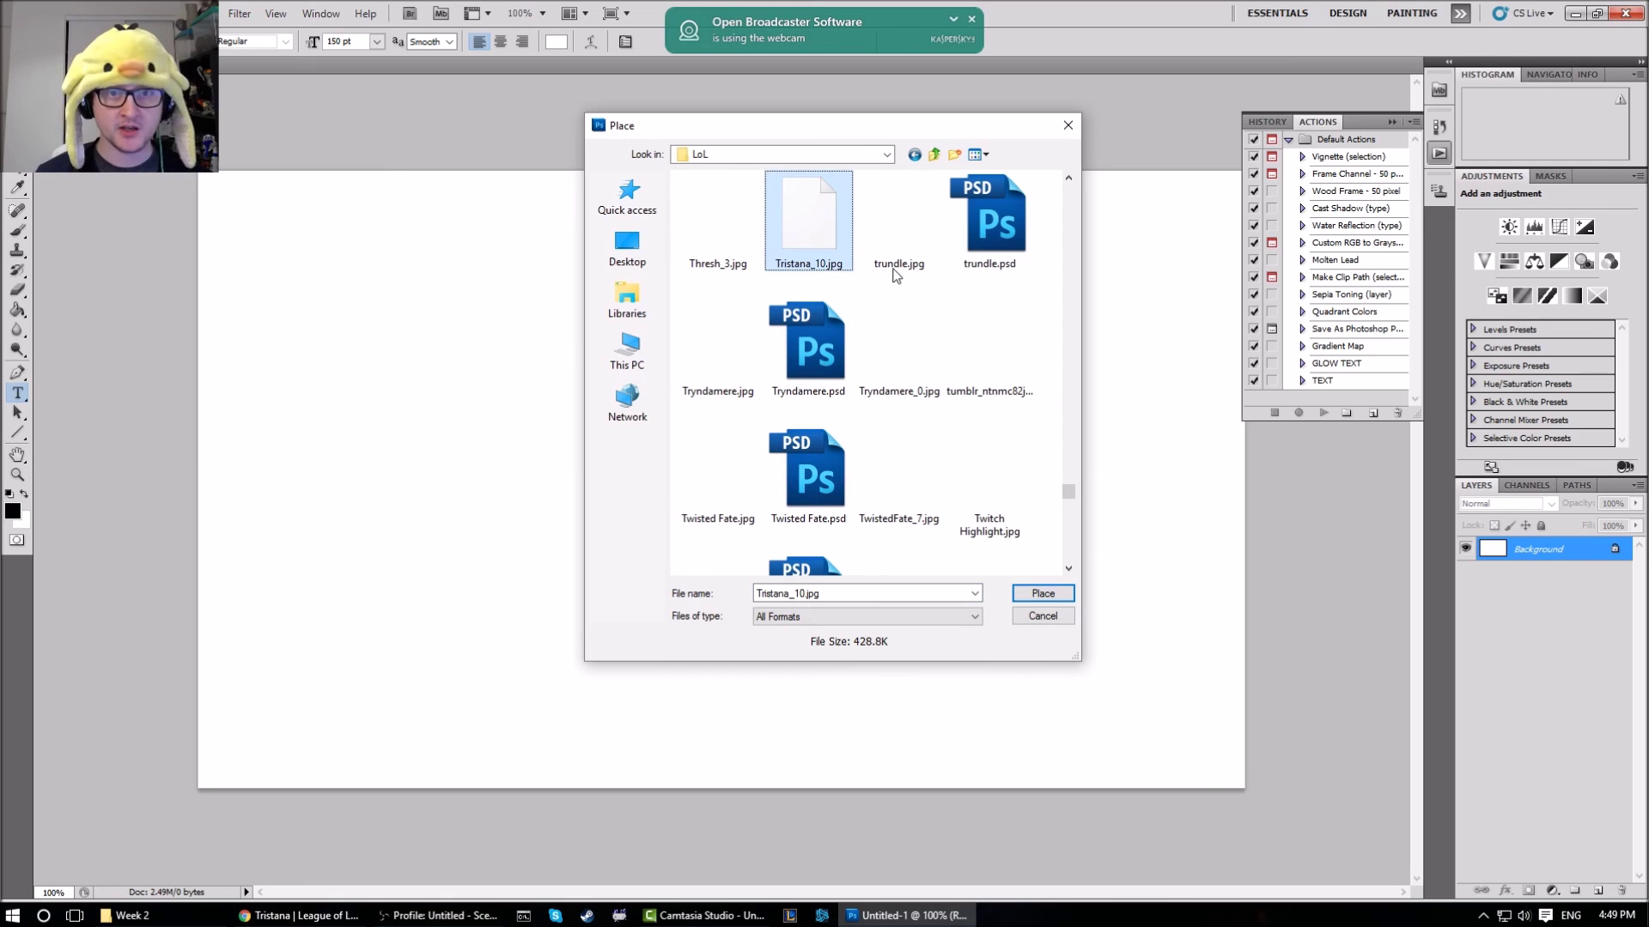
double_click(822, 228)
key(Return)
key(t)
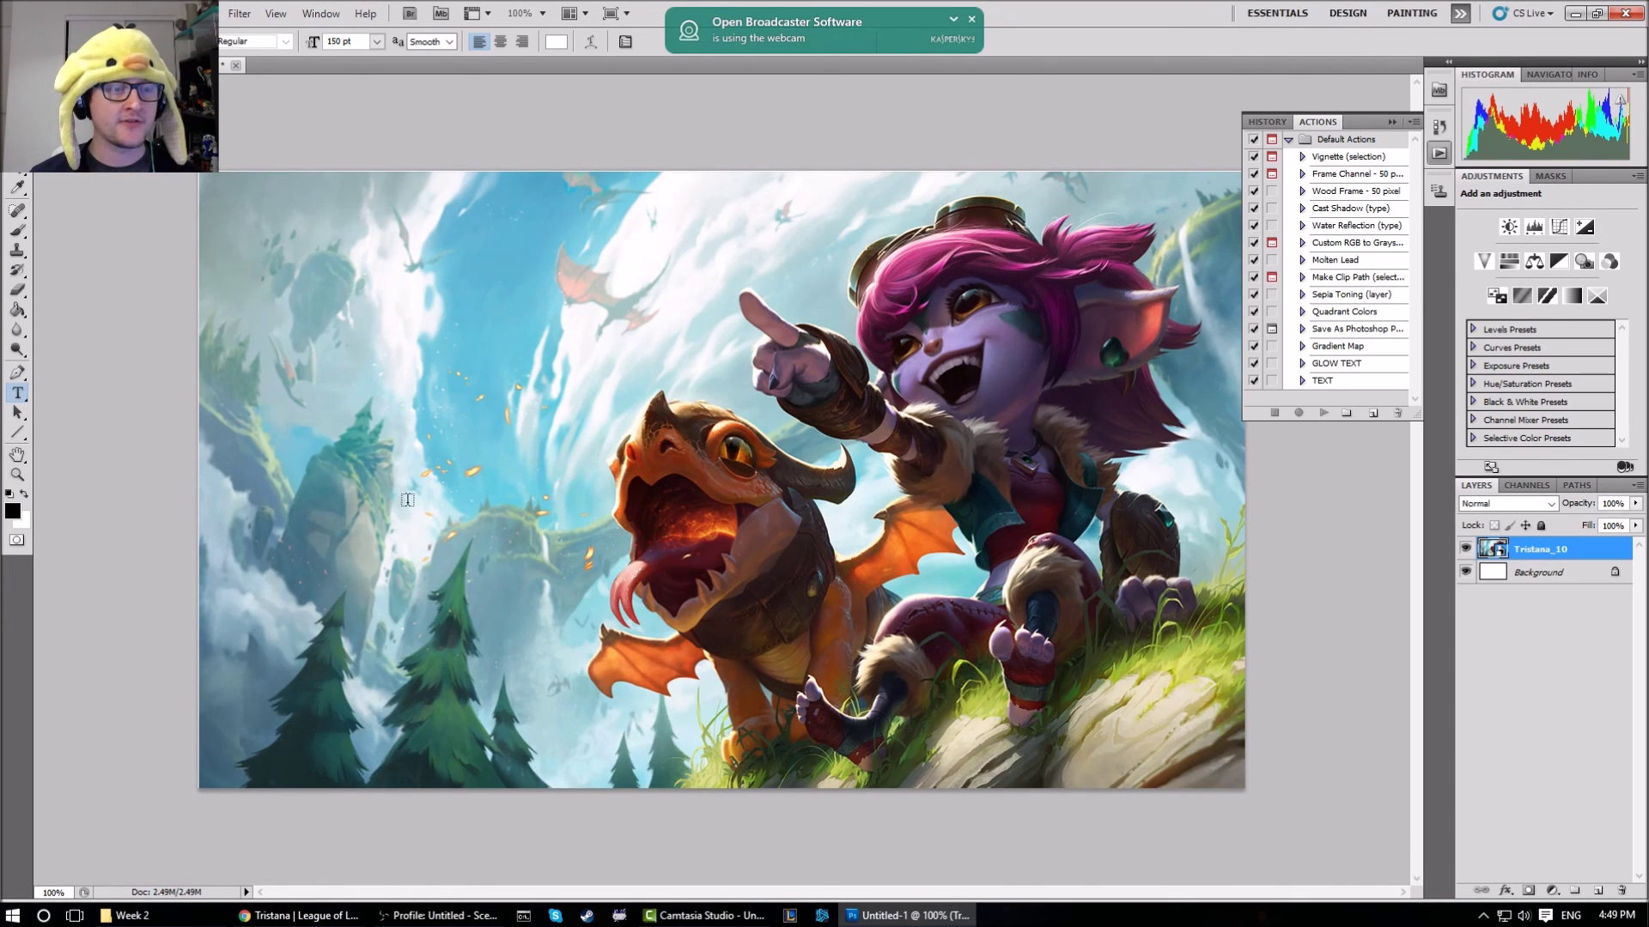
Examine the width and height of the Youtube preset for new documents and switch back to the Tristana splash image in Chrome
click(48, 13)
click(60, 31)
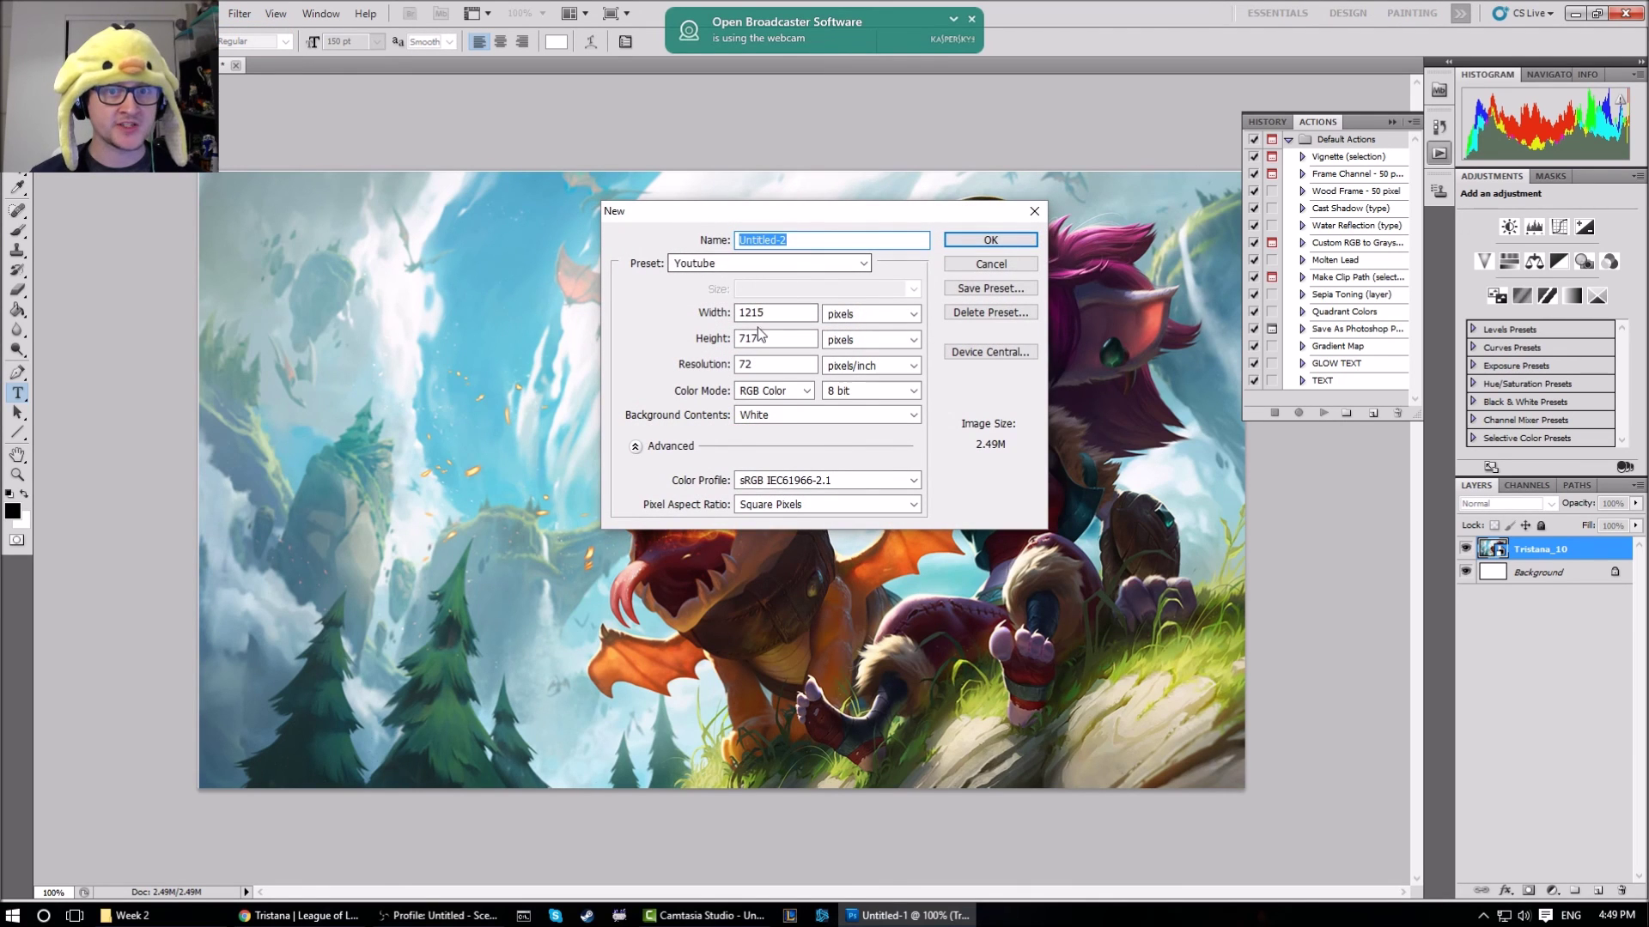
click(1011, 270)
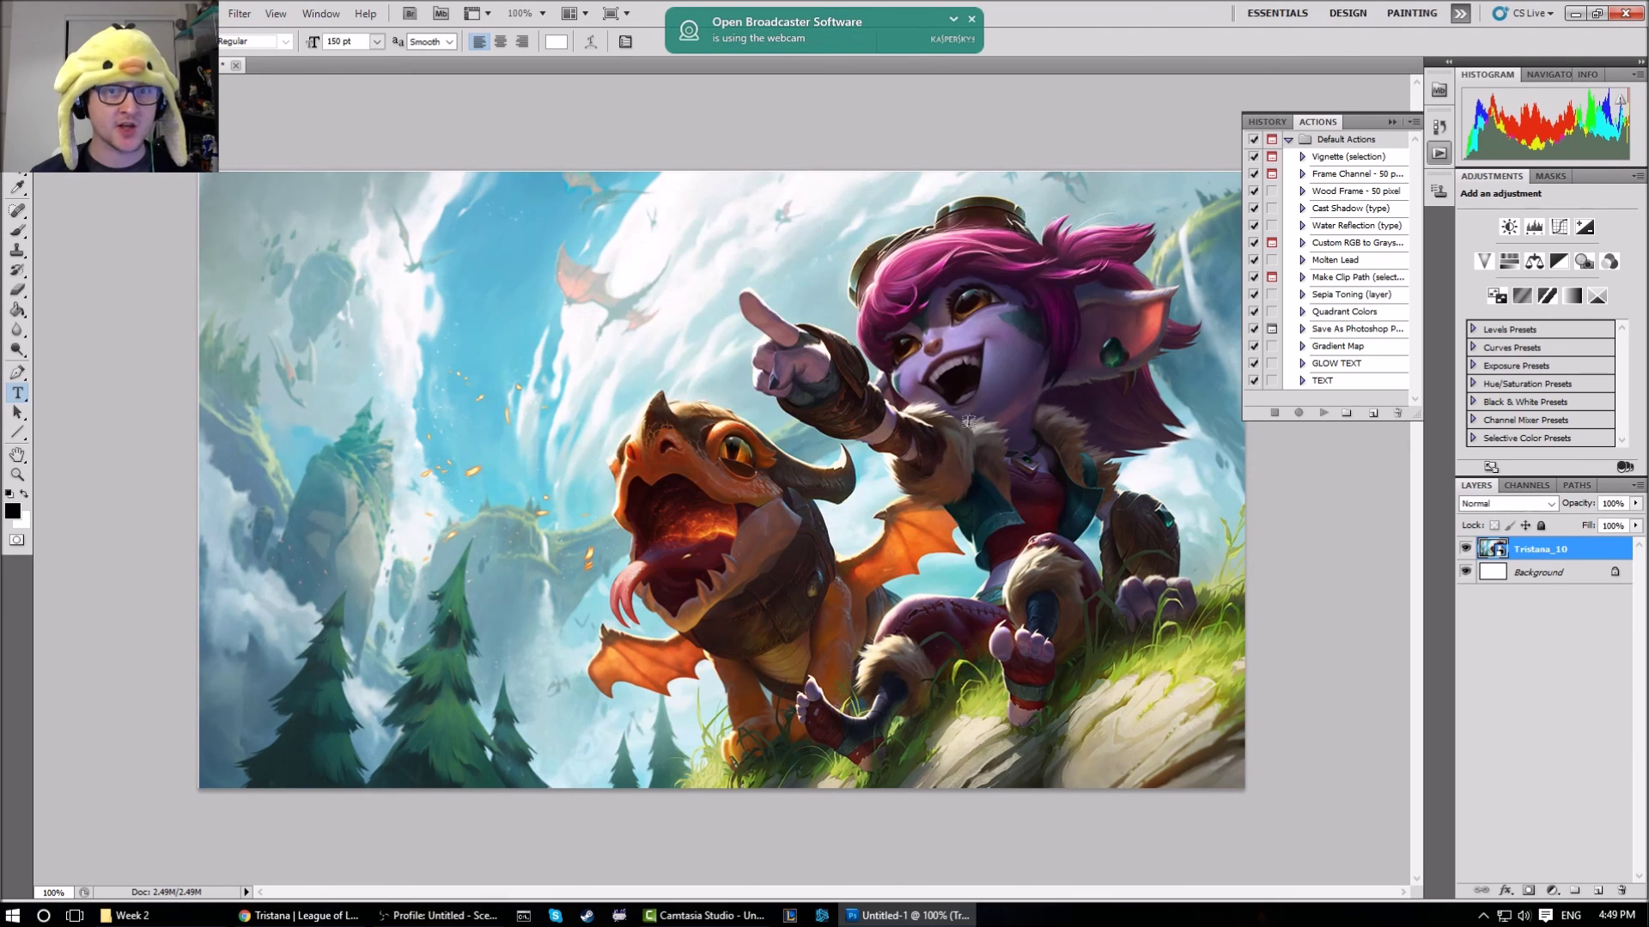
click(303, 917)
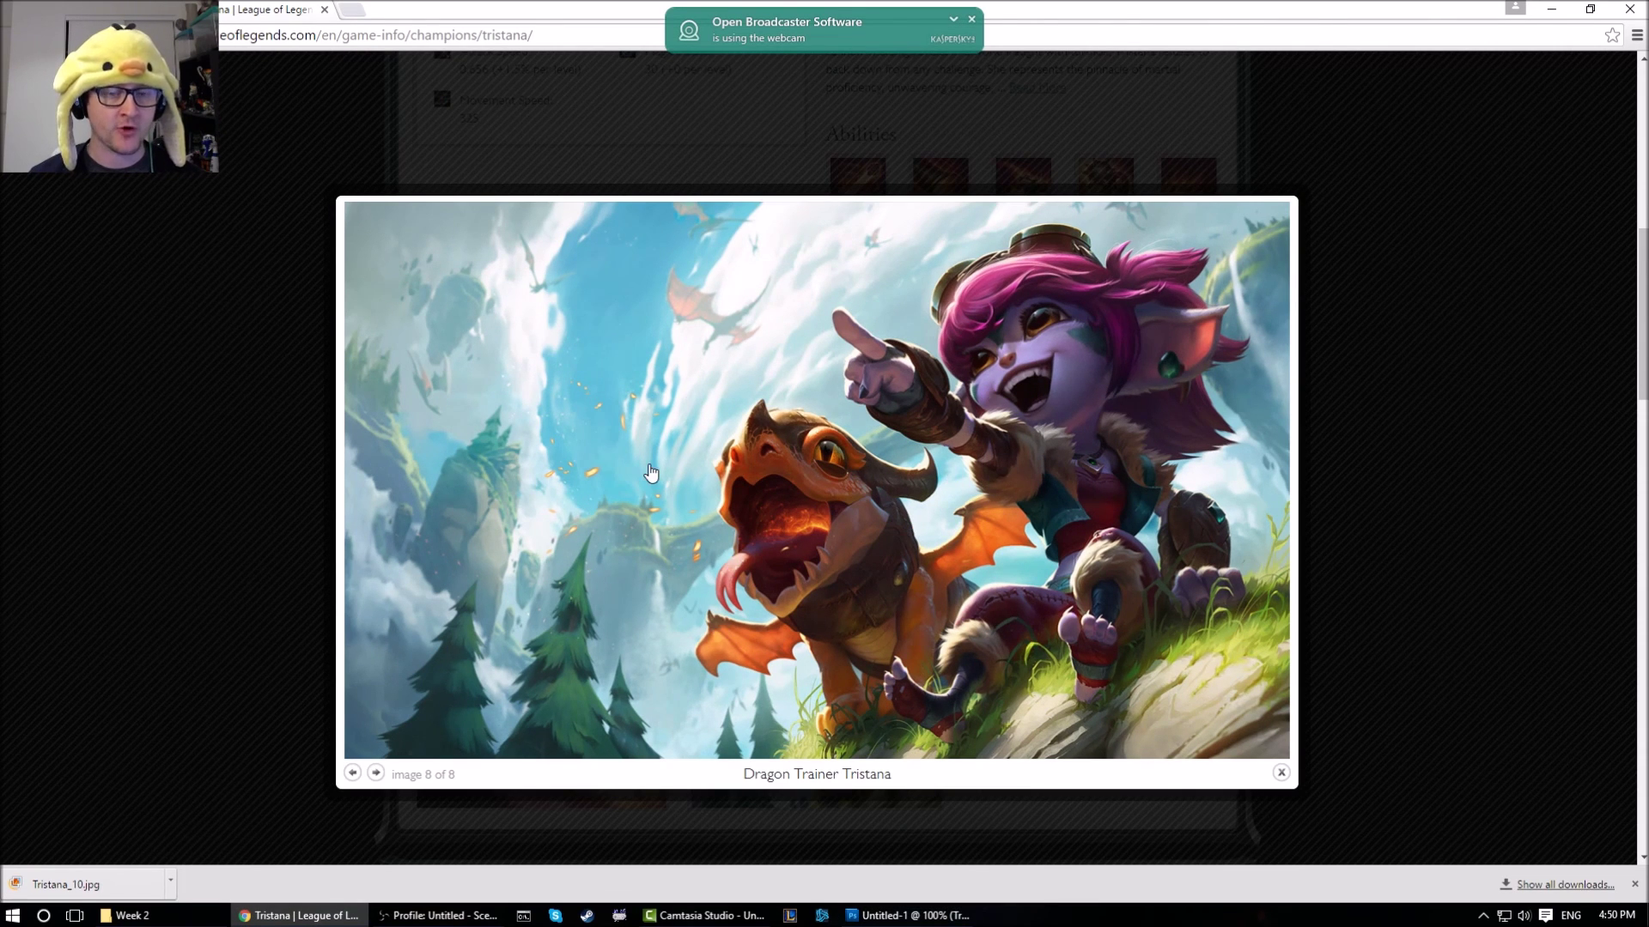
Switch to Photoshop, run the TEXT action on the Tristana image and replace its placeholder with TRISTANA, ADC and [6.11] on three lines
click(908, 916)
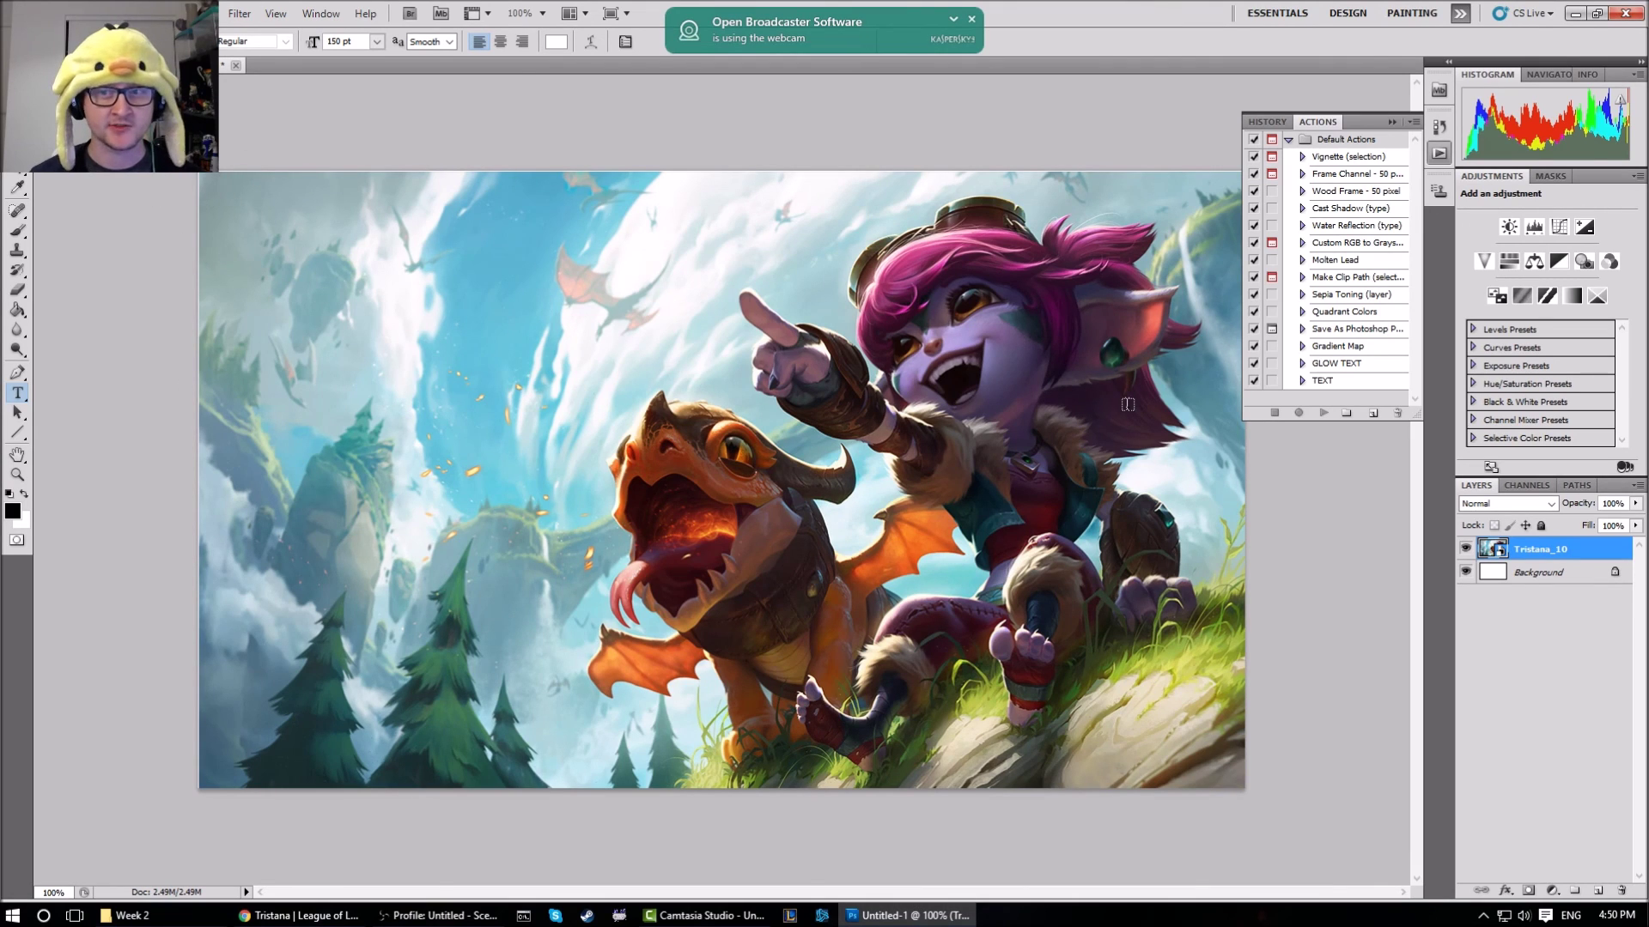
click(1347, 386)
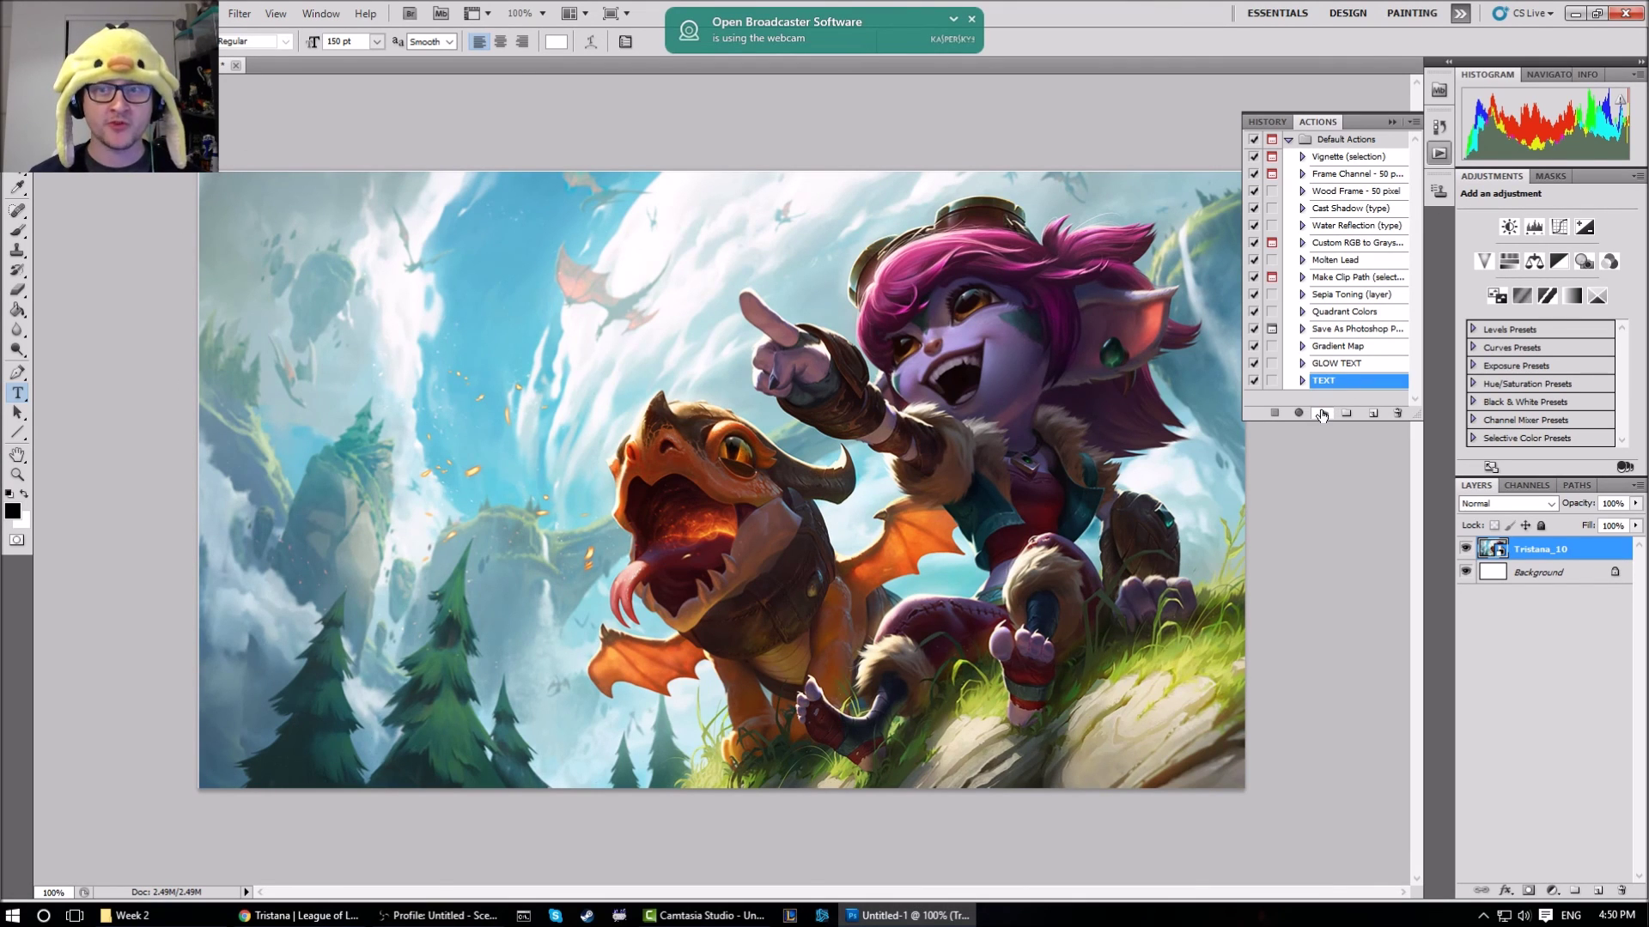
click(1321, 412)
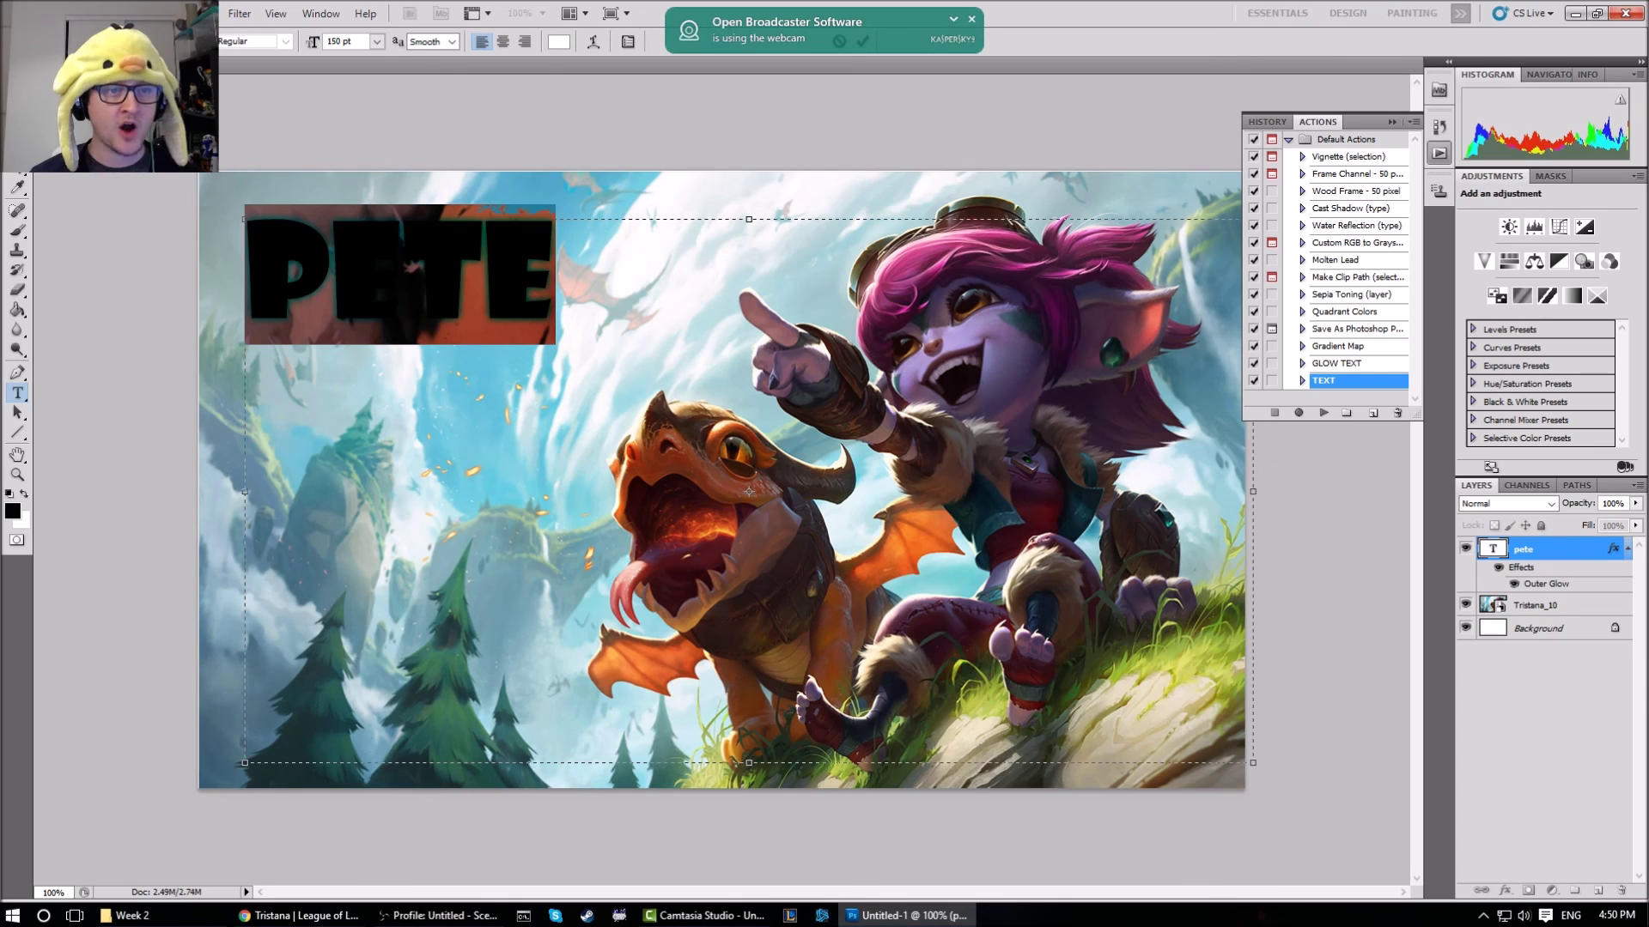
text(TRISTANA)
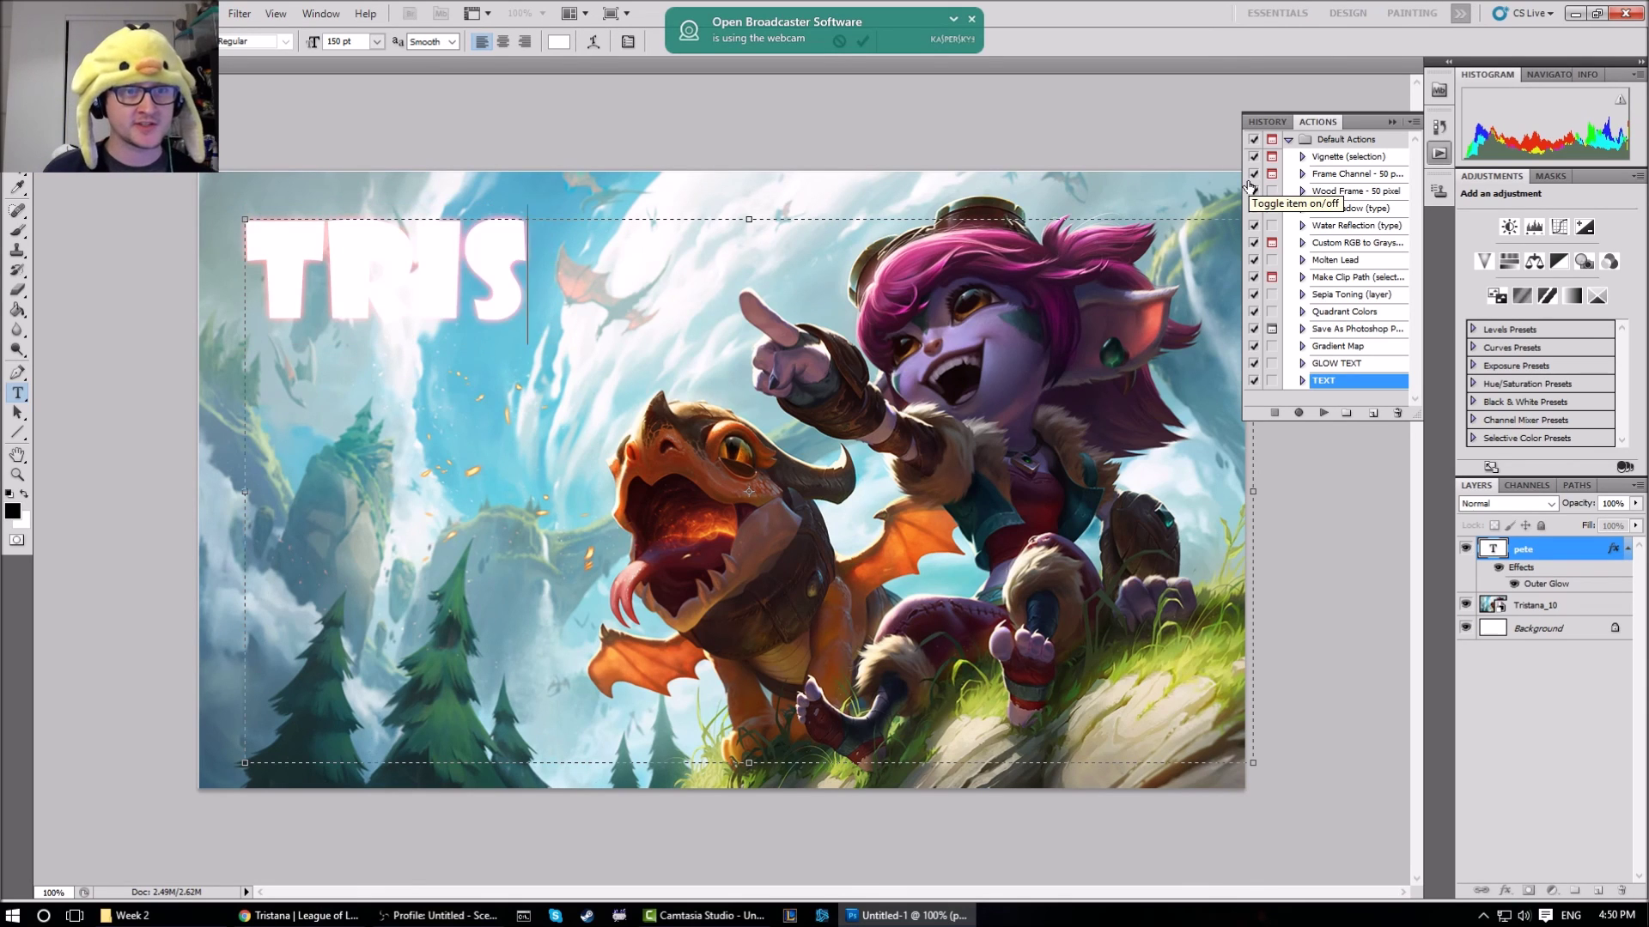
key(Return)
text(ADC)
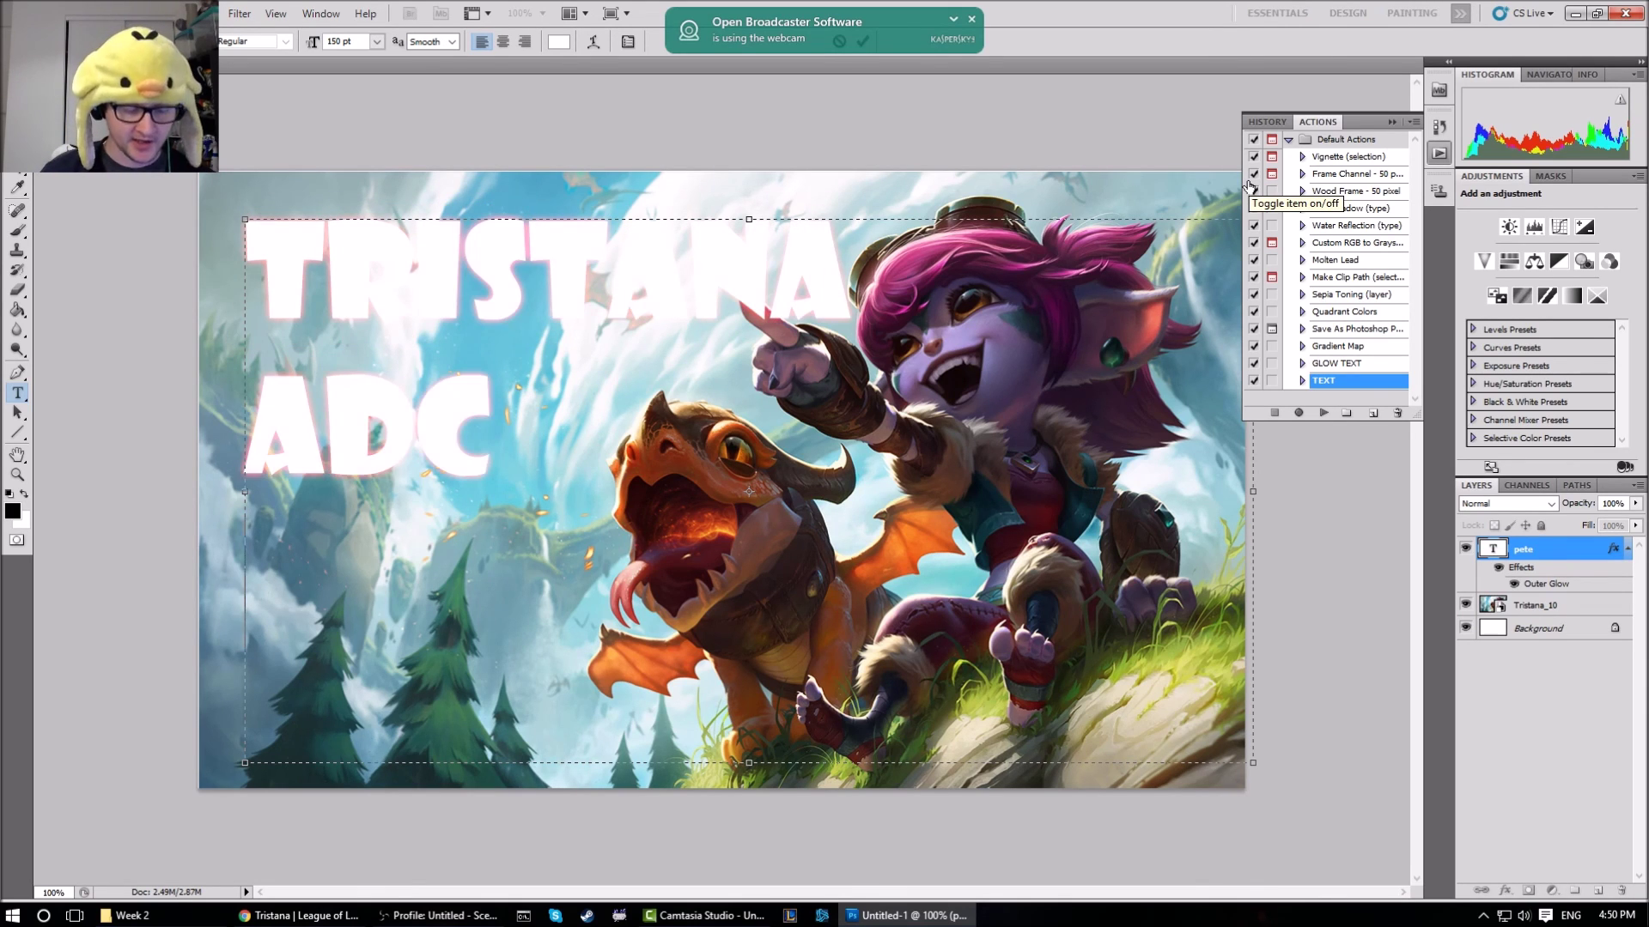
key(Return)
text([6.11])
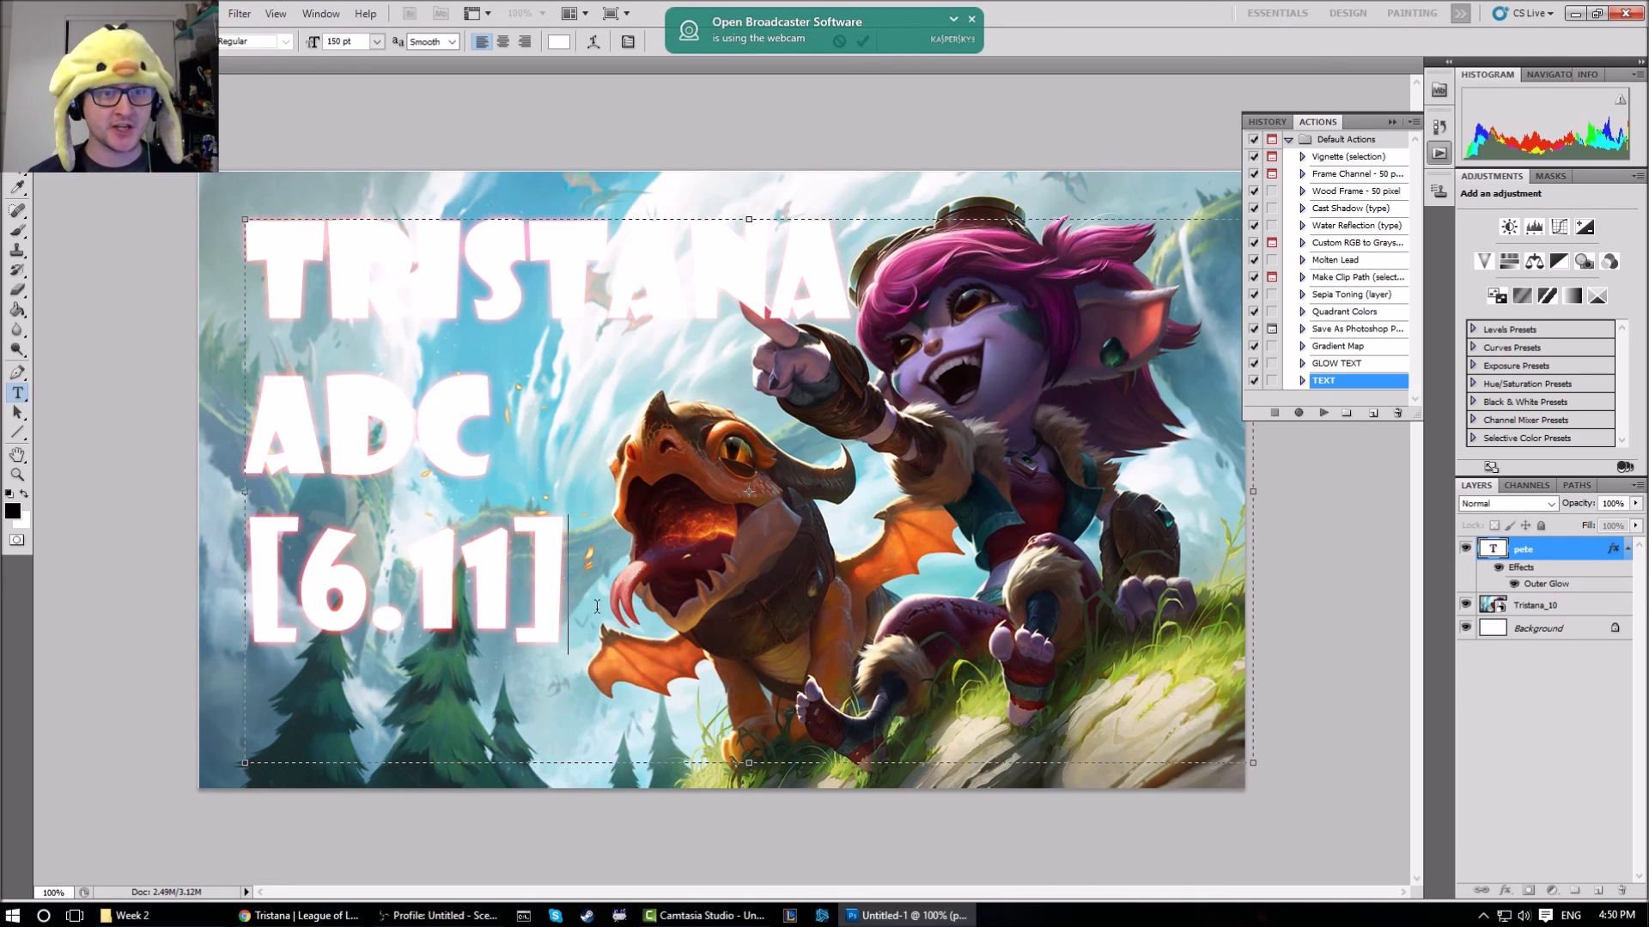
Recolour all of the thumbnail text black
key(ctrl+a)
click(558, 42)
click(1021, 380)
click(1414, 153)
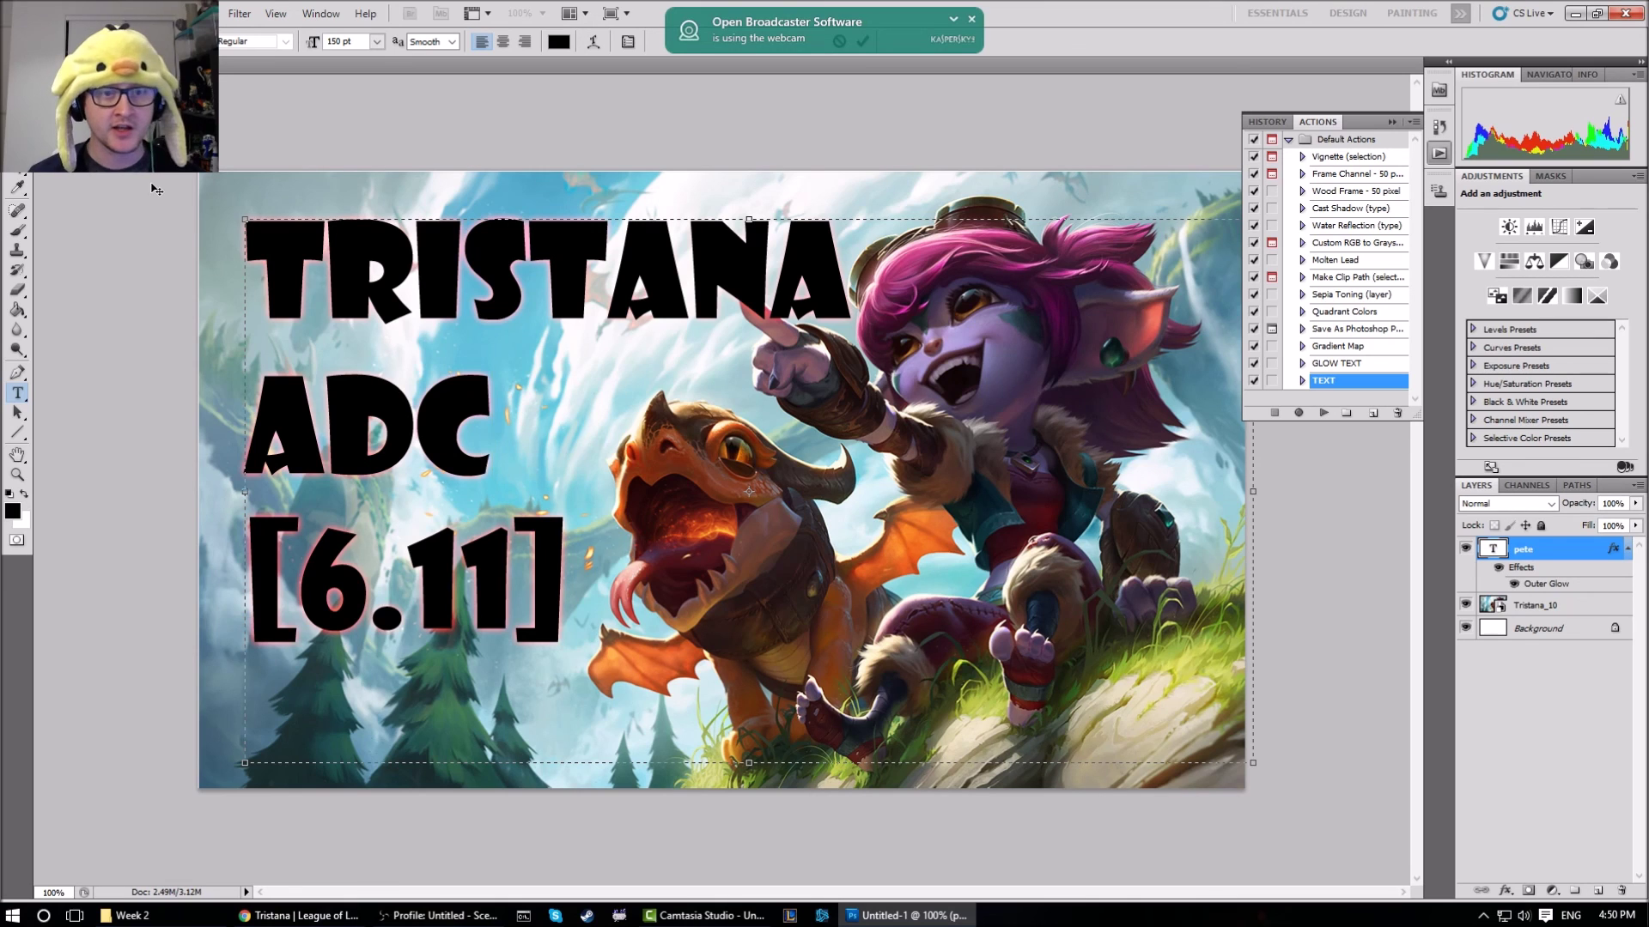
Save the thumbnail document as tristana.psd in the LoL images folder
key(ctrl+s)
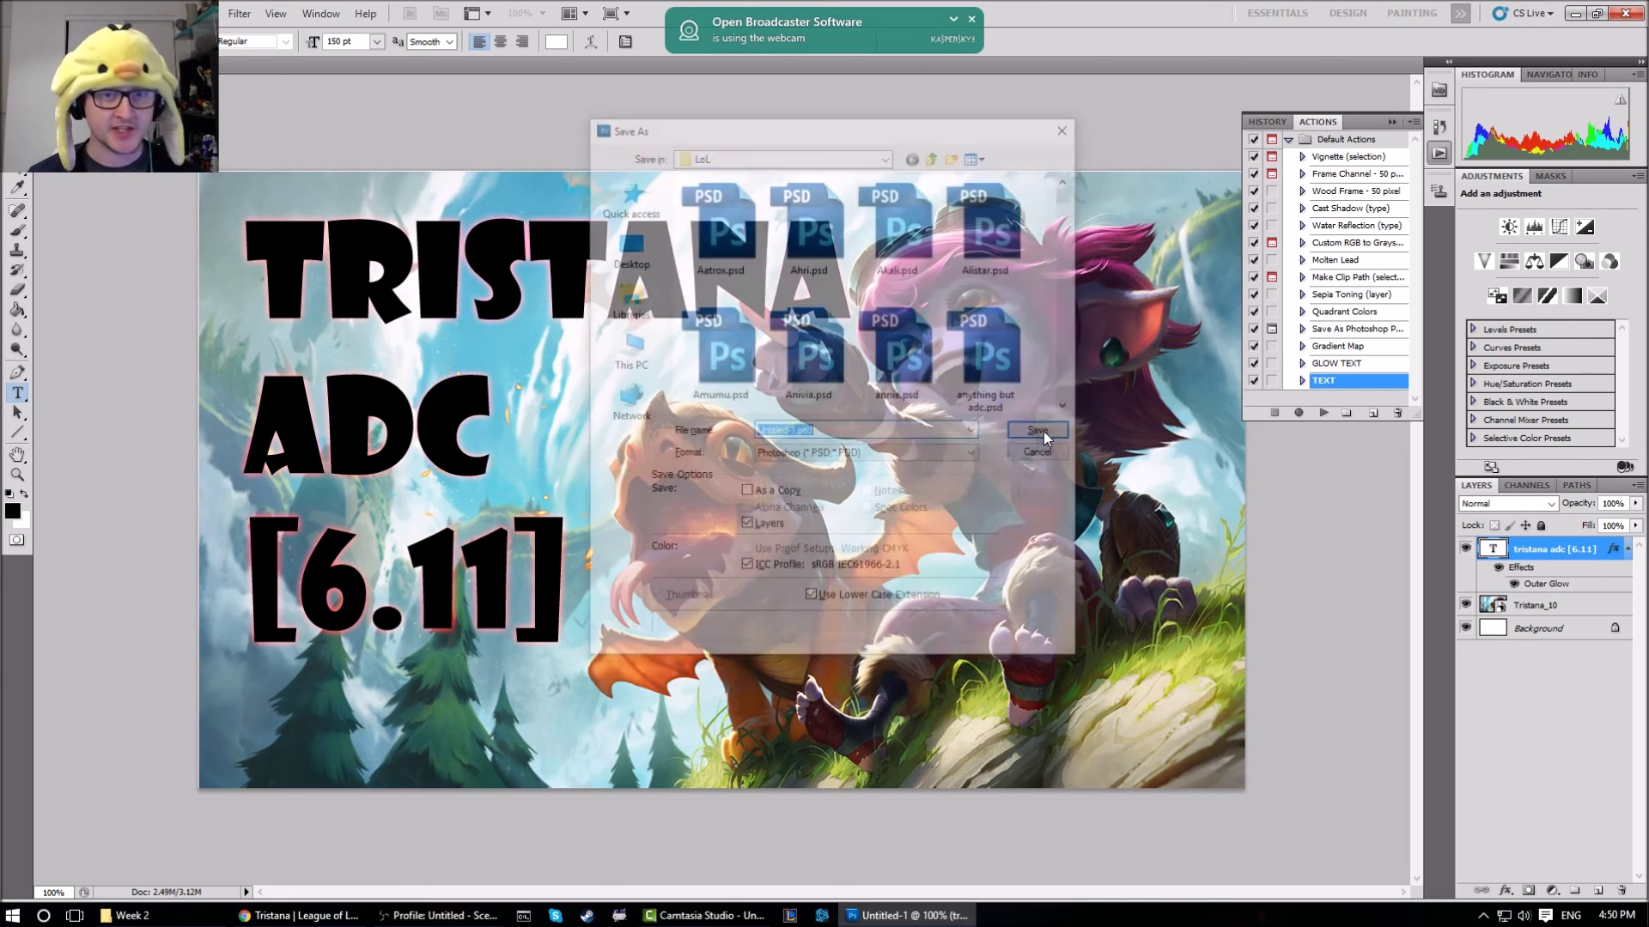
text(tristana)
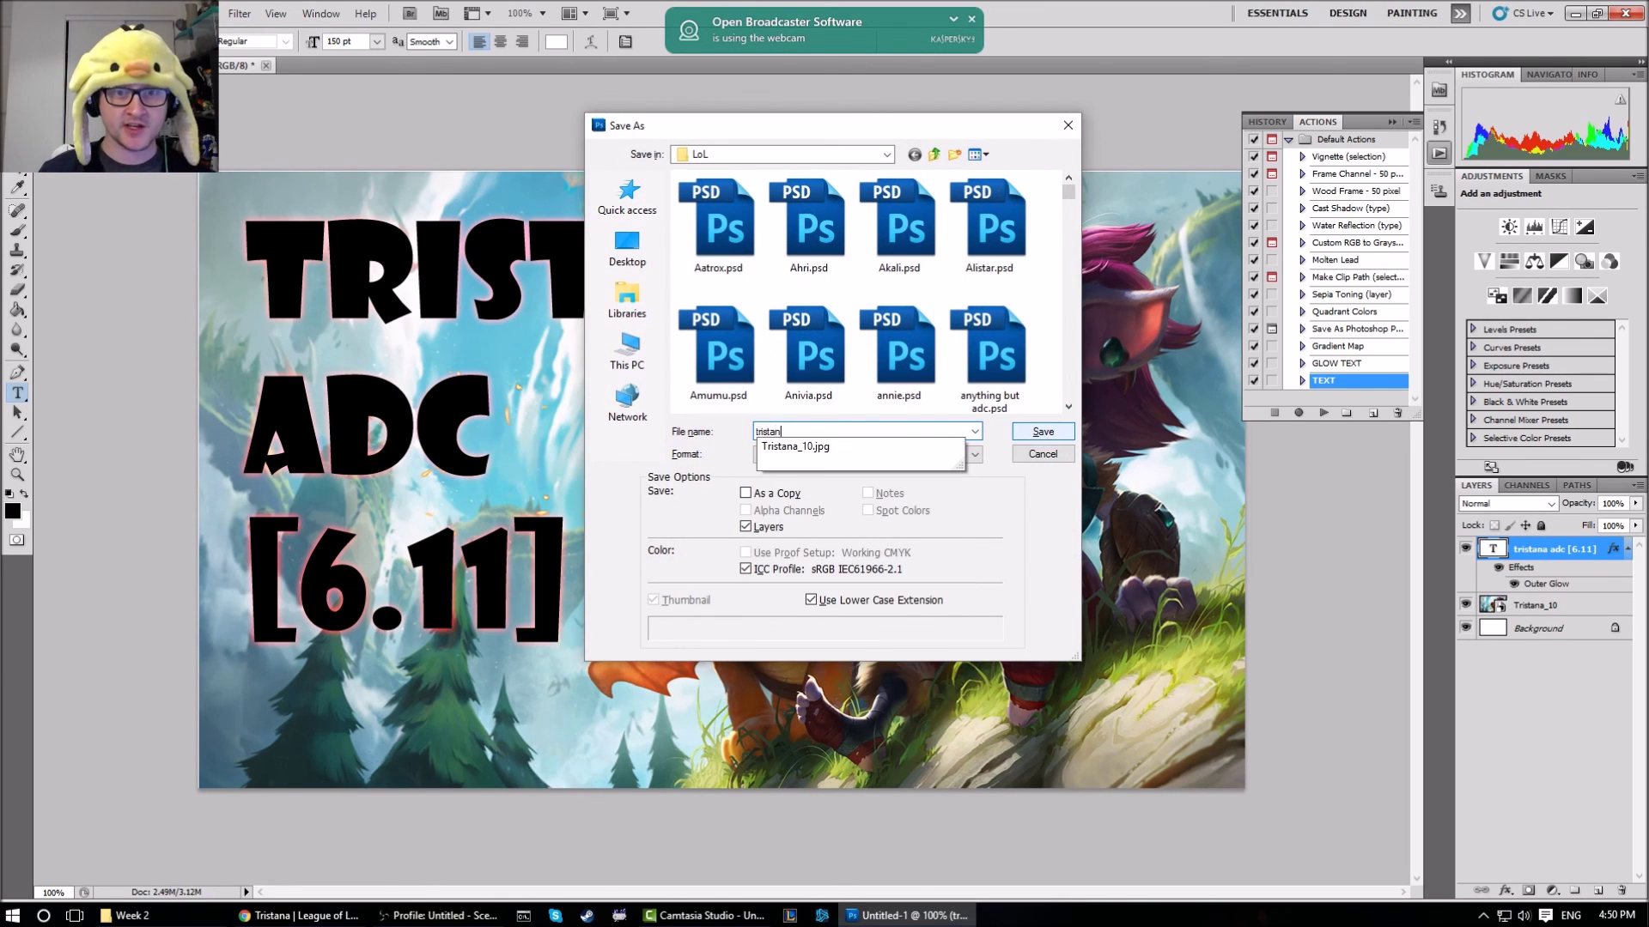
key(Return)
Save a JPEG version of the thumbnail as tristana.jpg in the LoL folder at Maximum quality 12, Baseline ("Standard")
key(ctrl+shift+s)
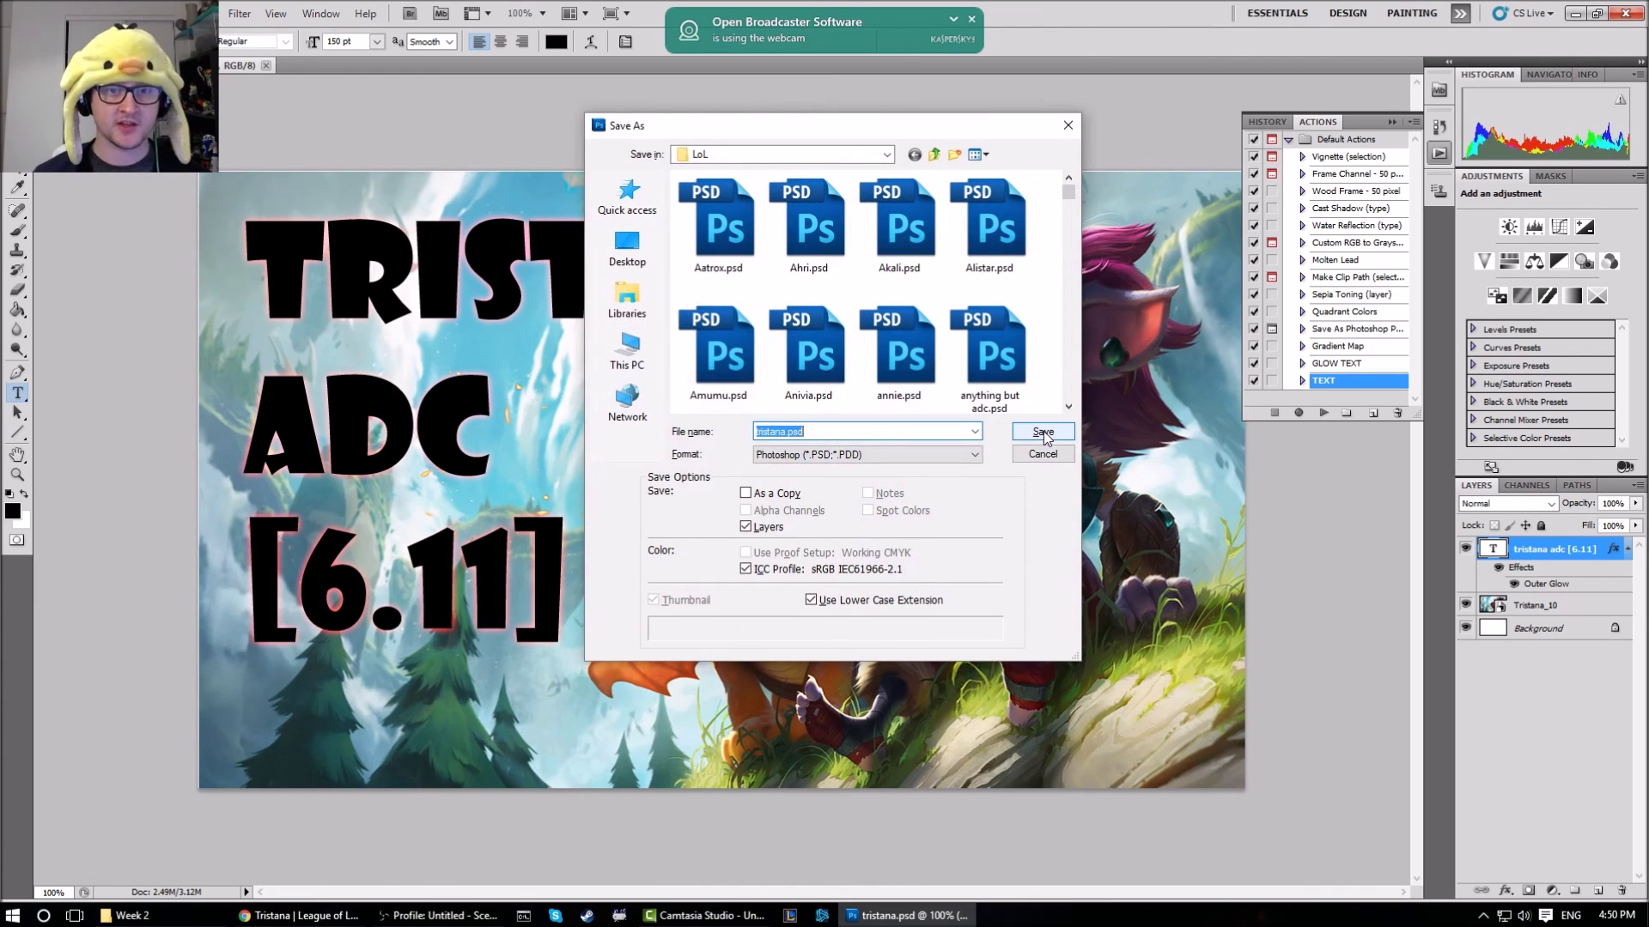
key(j)
click(1043, 432)
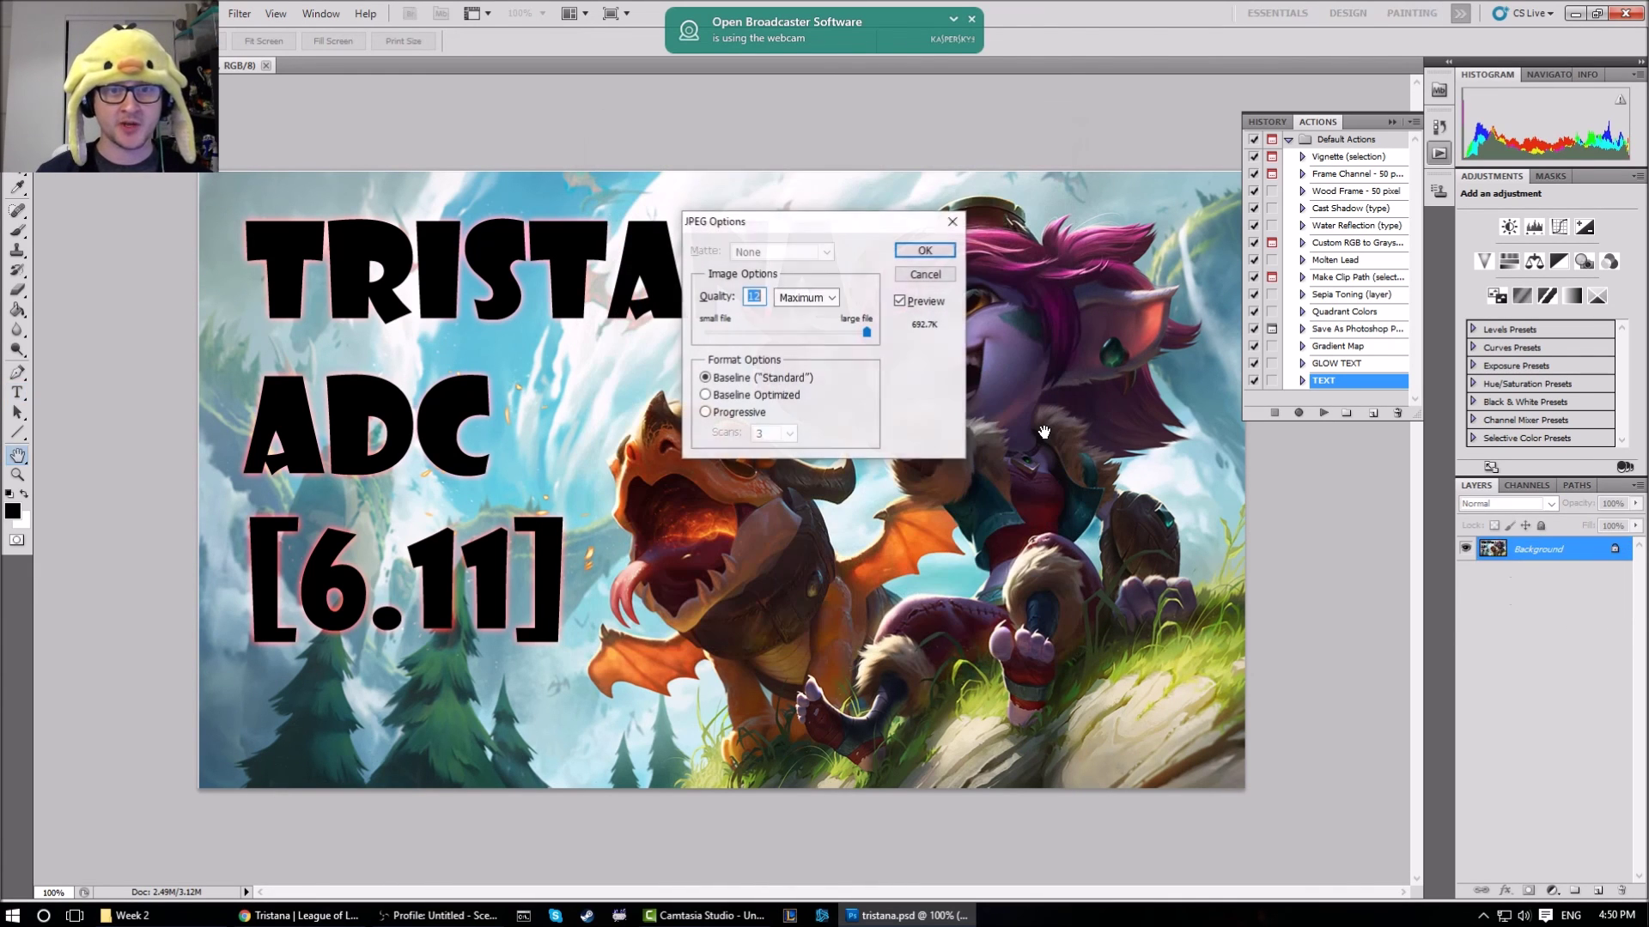
click(934, 250)
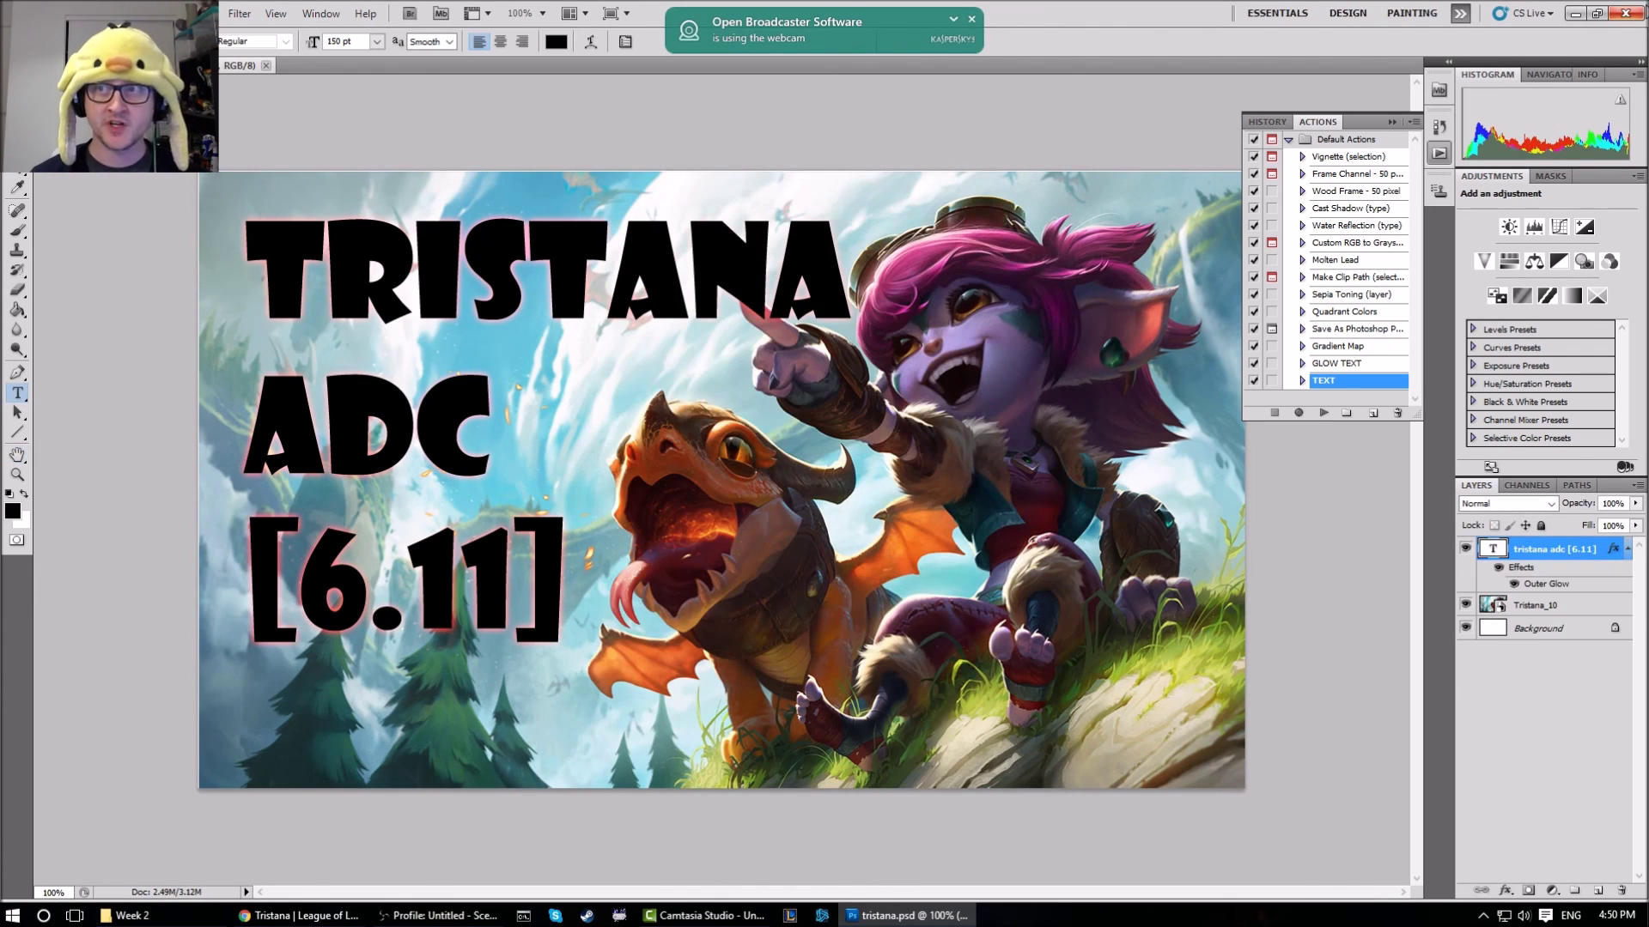
Close Photoshop and upload tristana.jpg from the LoL images folder as the Tristana video's customised thumbnail on YouTube
click(1626, 12)
key(ctrl+shift+Tab)
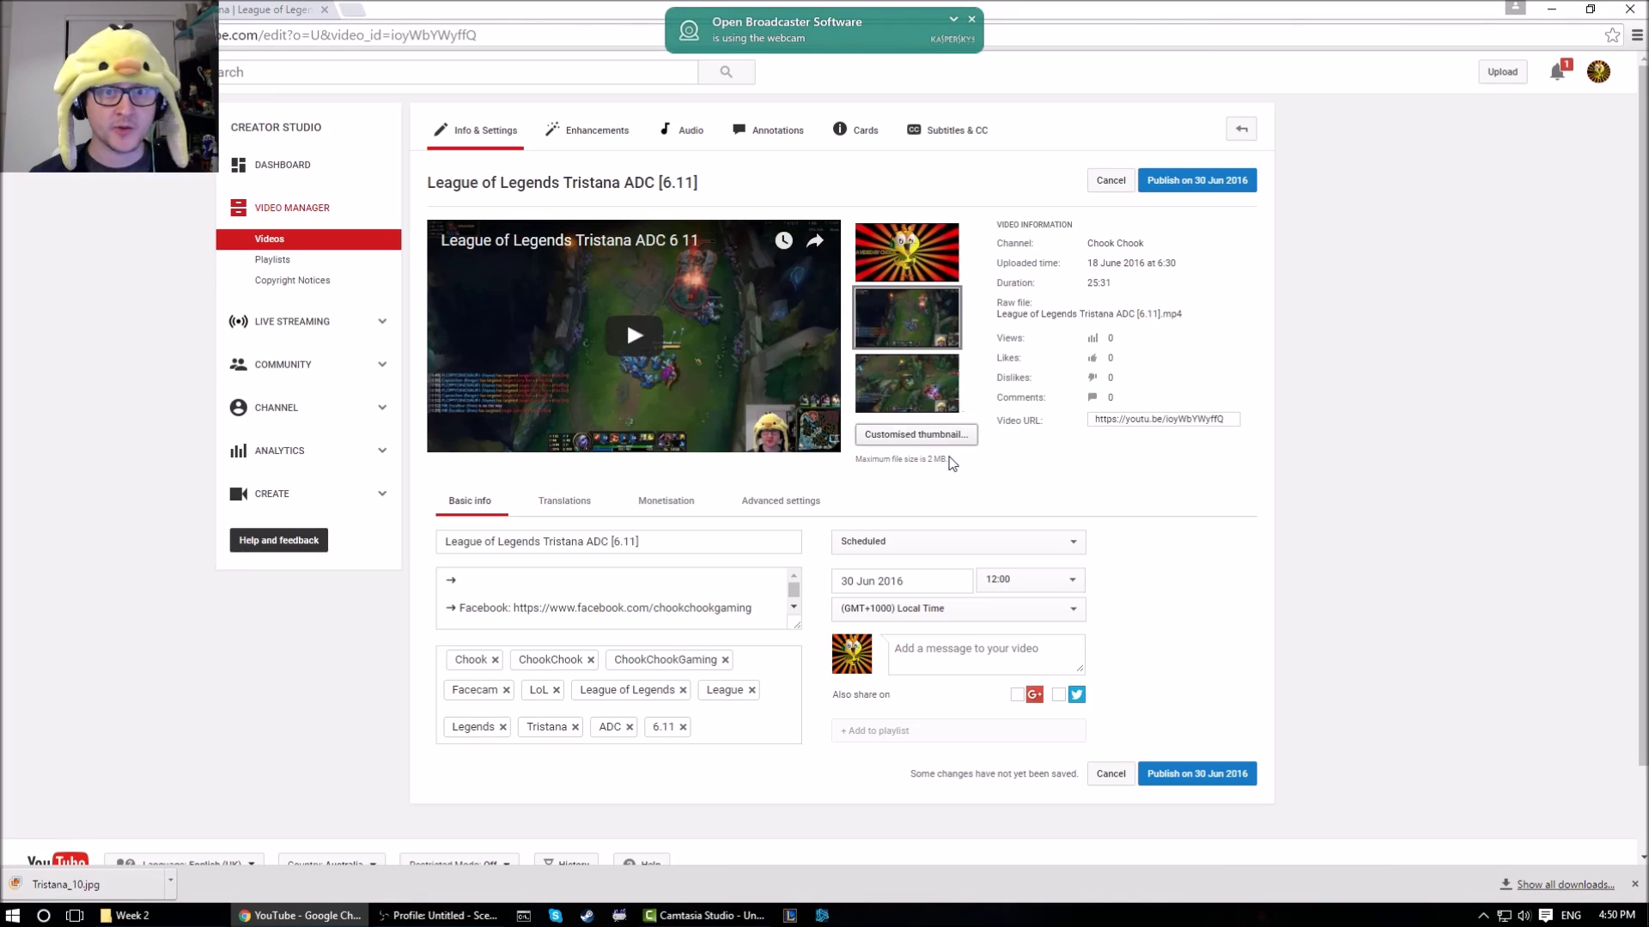
click(916, 432)
click(549, 191)
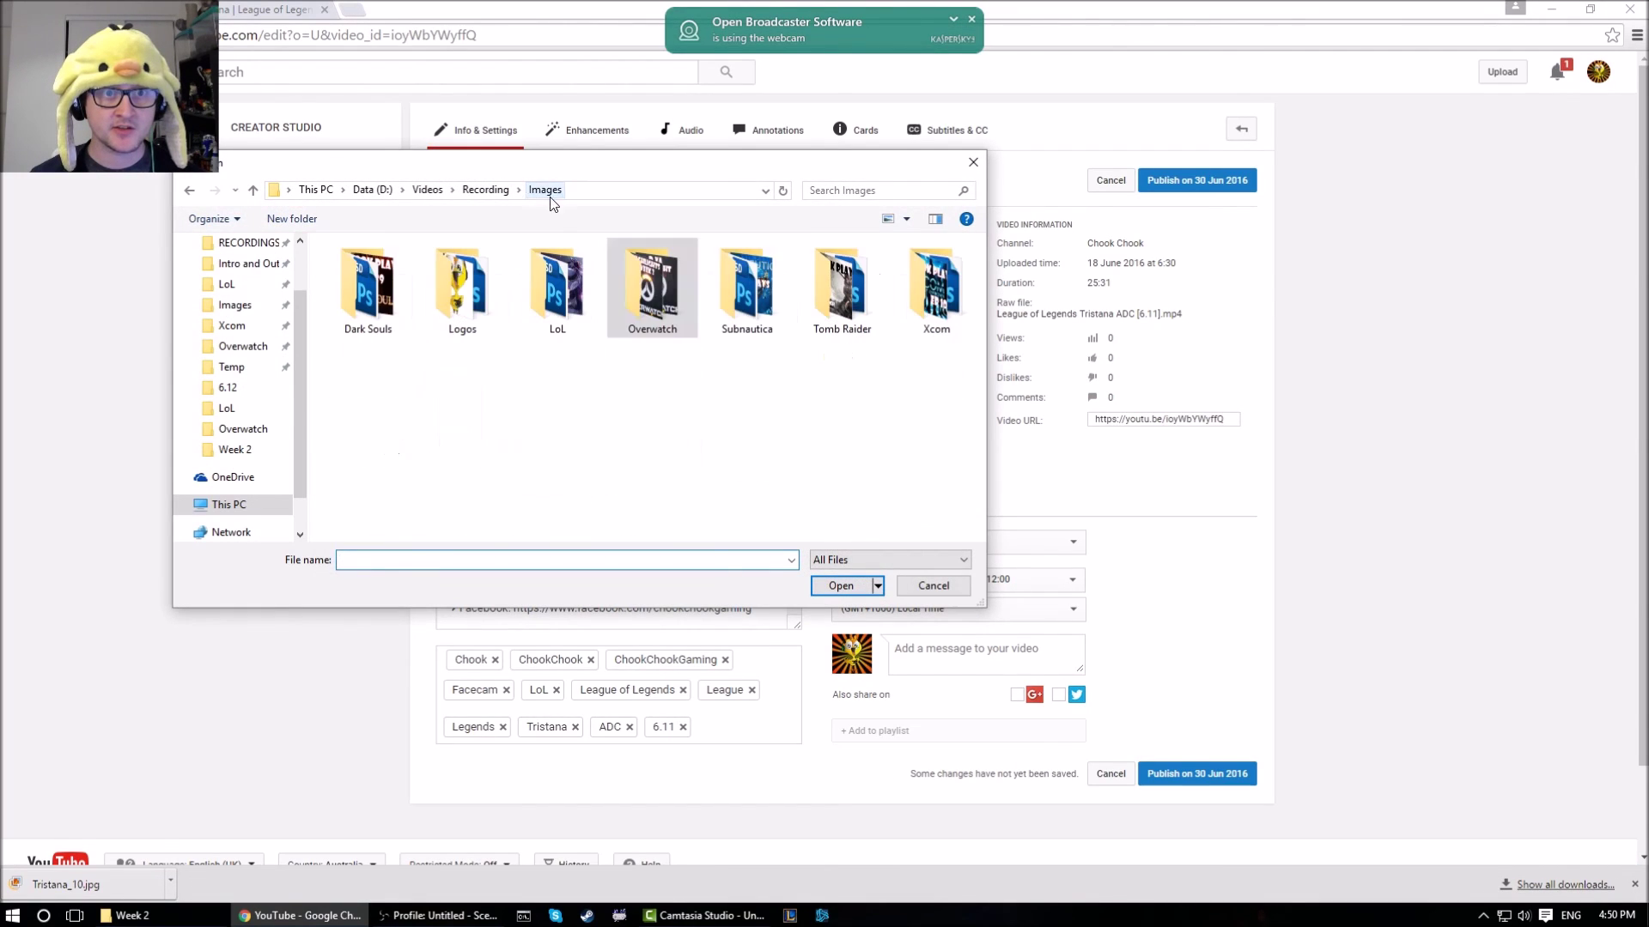
double_click(558, 280)
click(584, 284)
text(tristana.jpg)
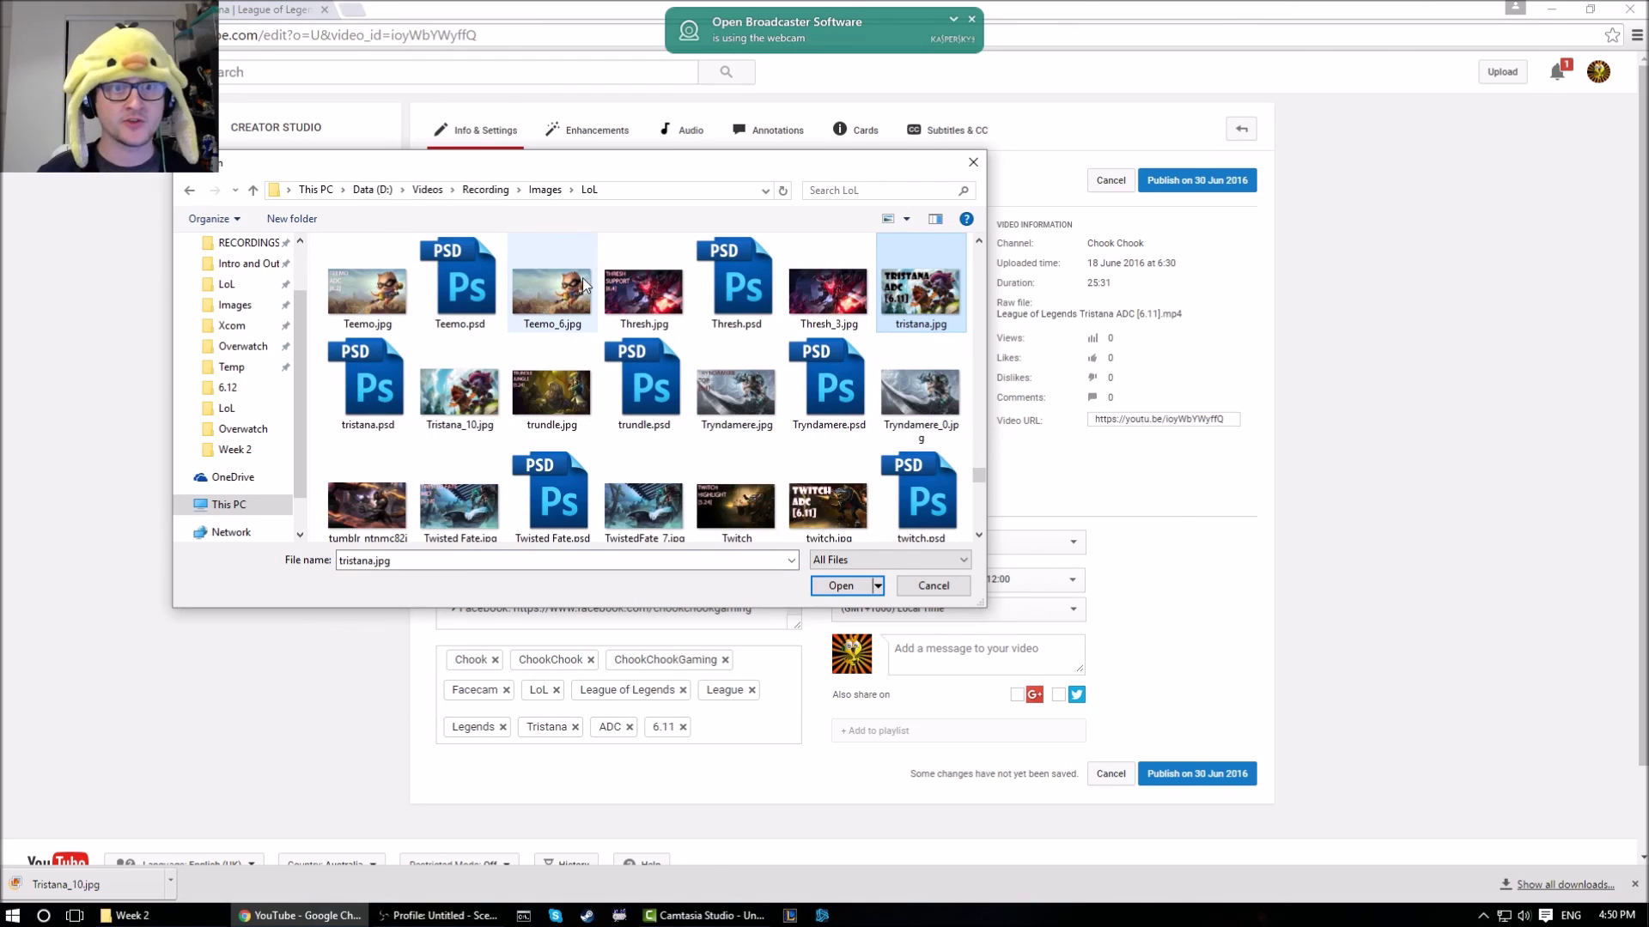
double_click(926, 297)
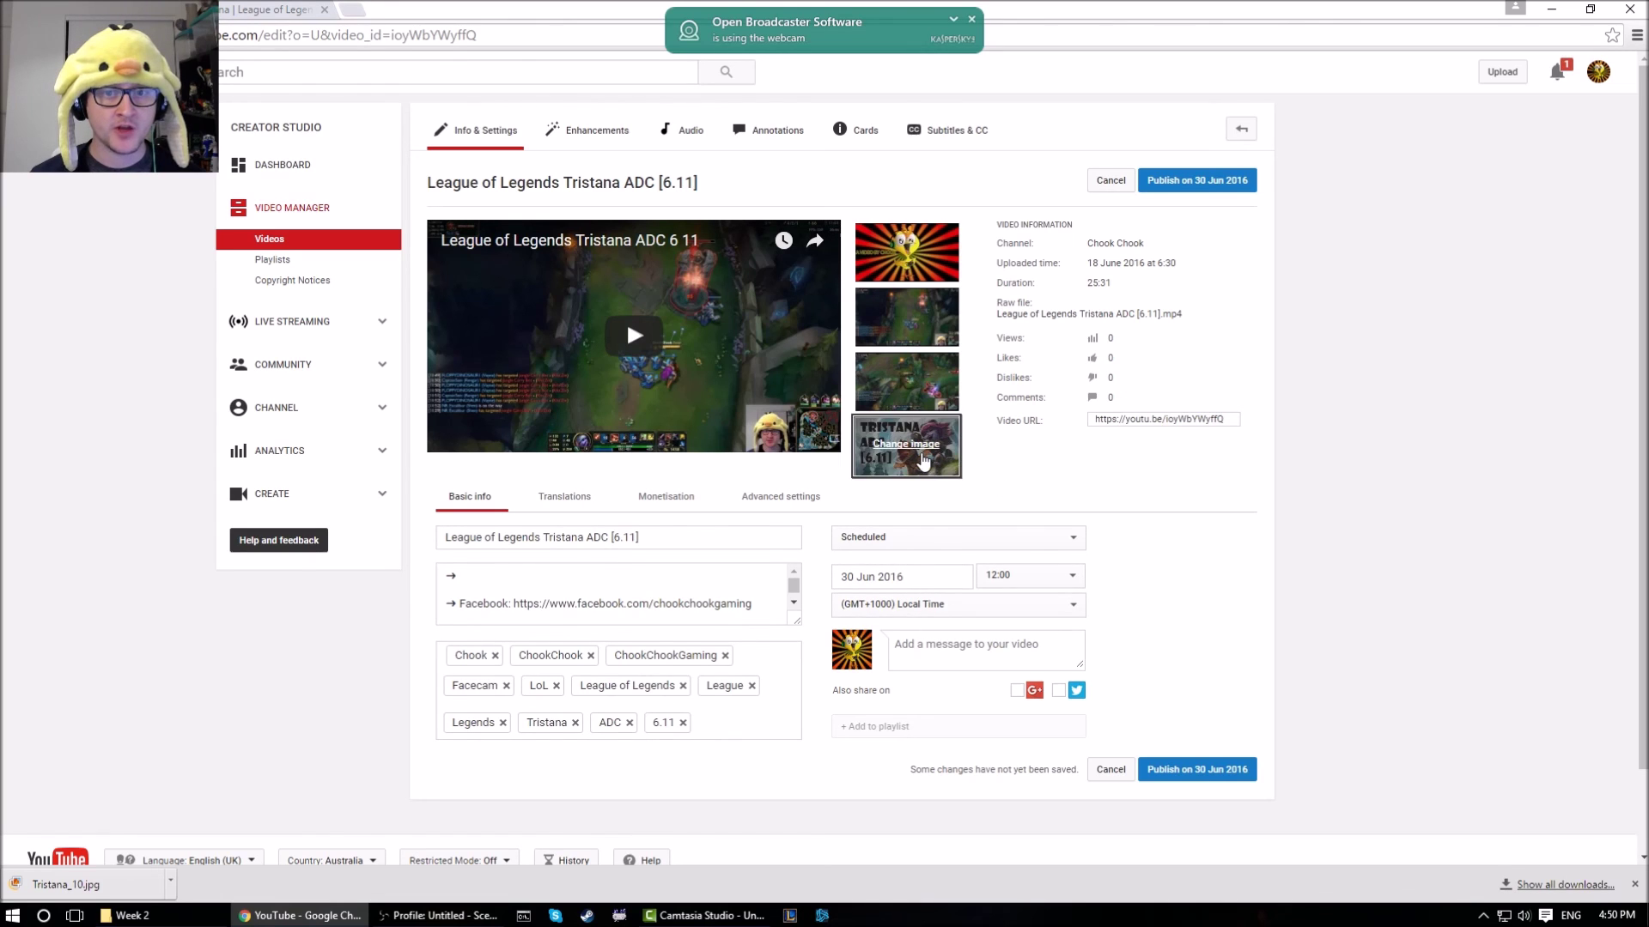
Save the Tristana video's settings for publishing on 30 Jun 2016 and check its scheduled date in the video list
click(1202, 768)
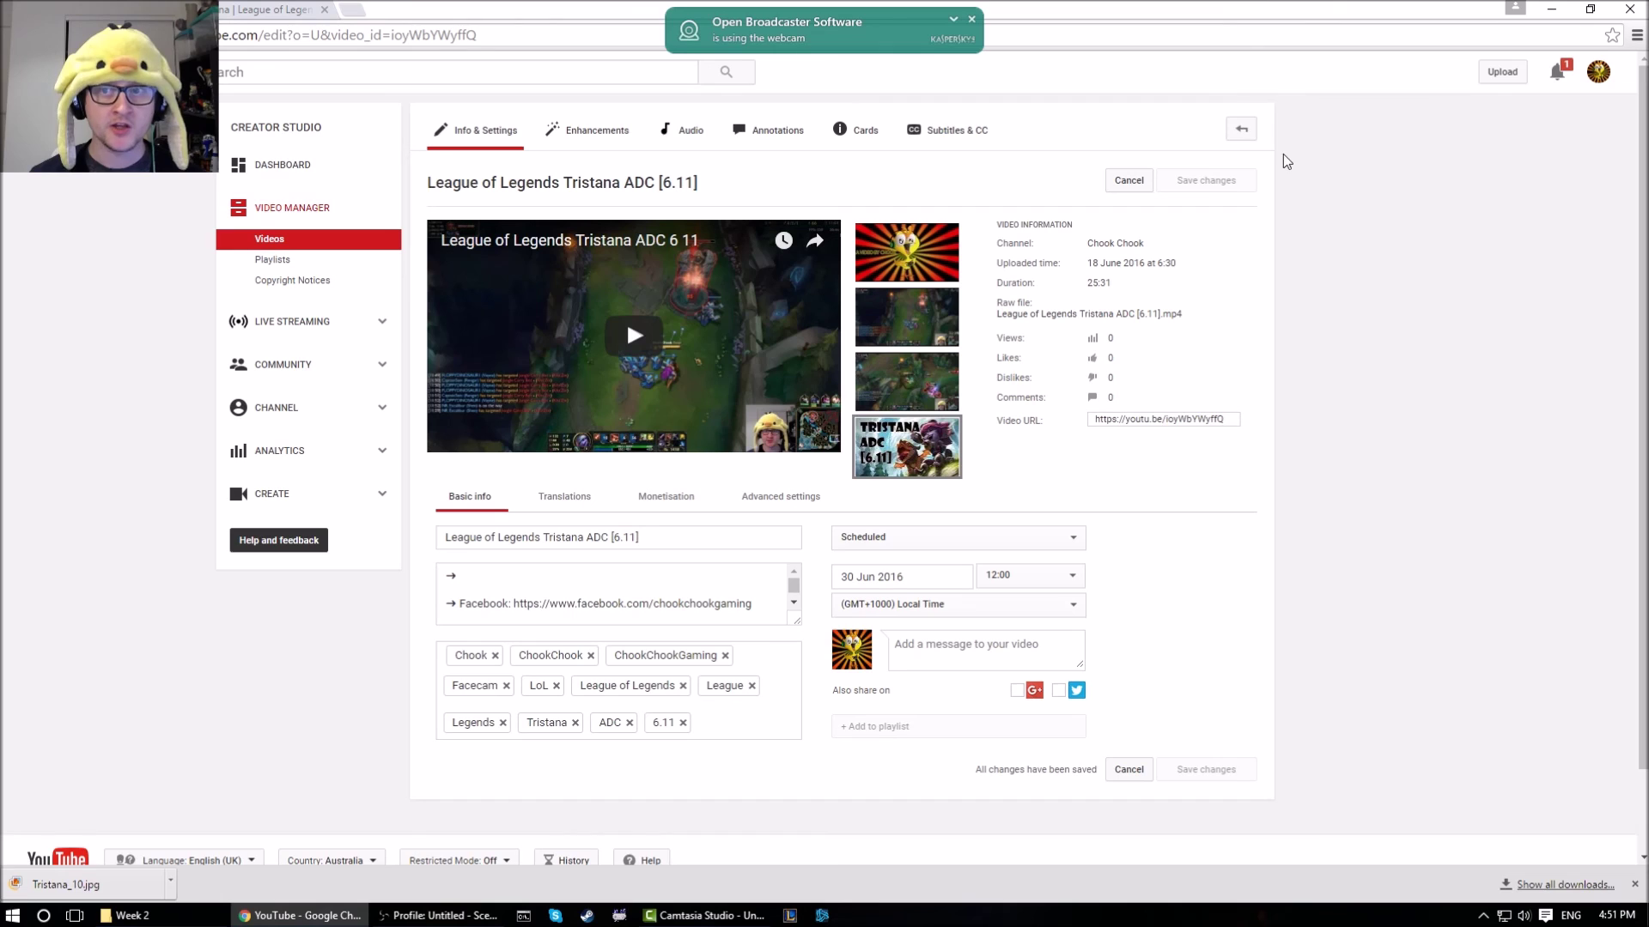
click(300, 246)
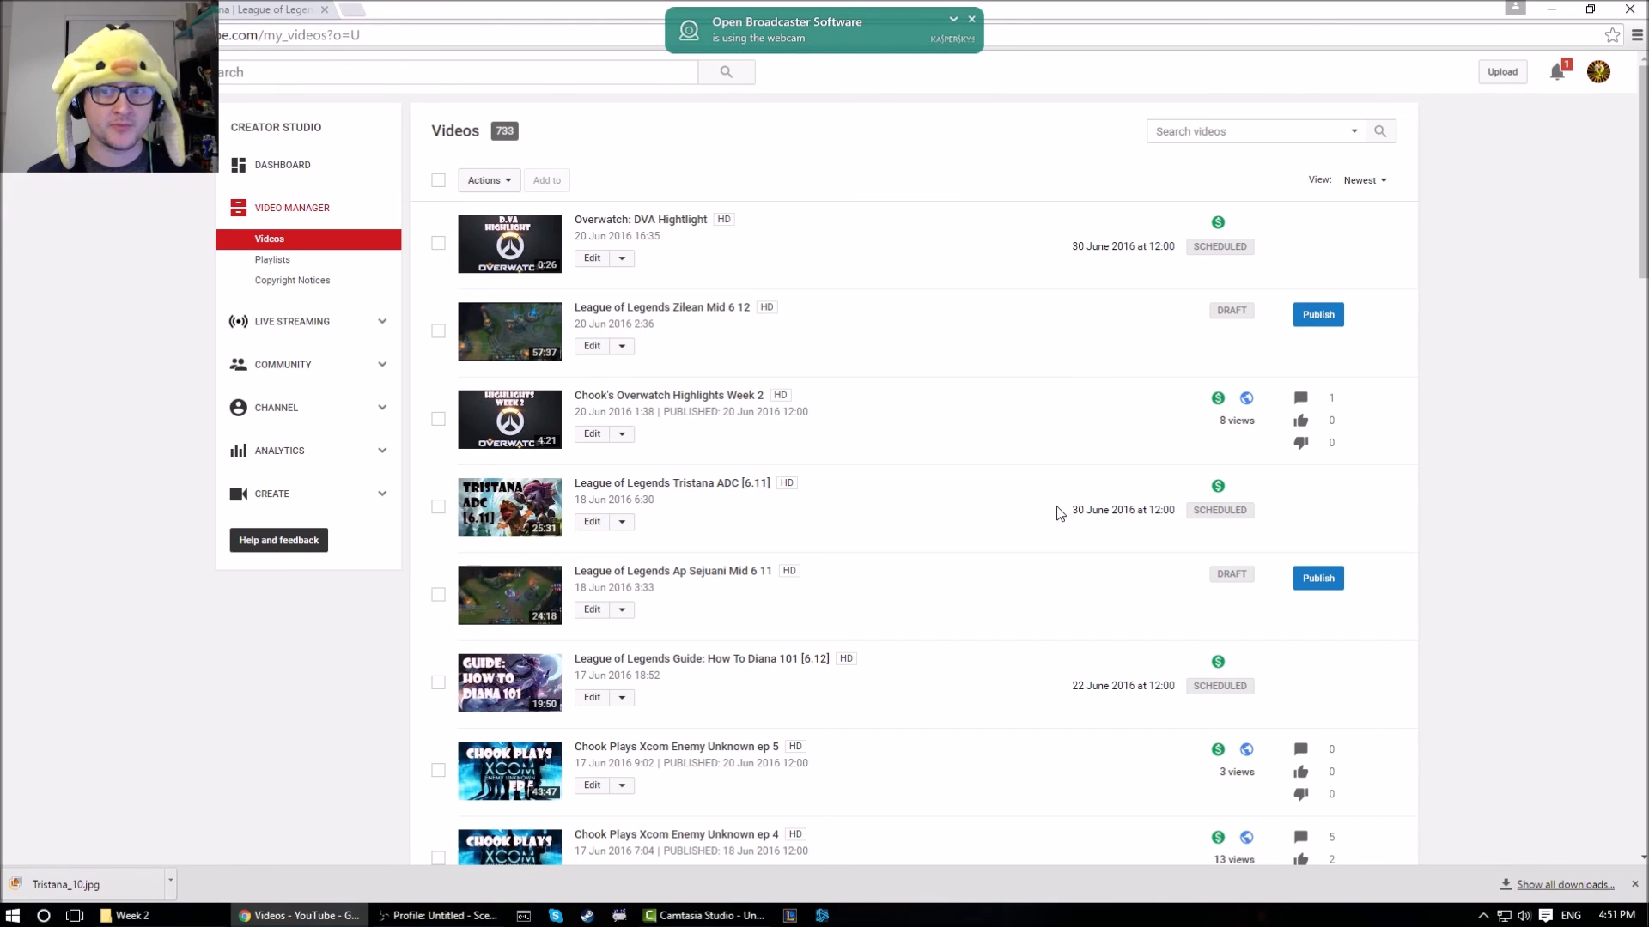
drag(1056, 506, 1177, 508)
click(1195, 521)
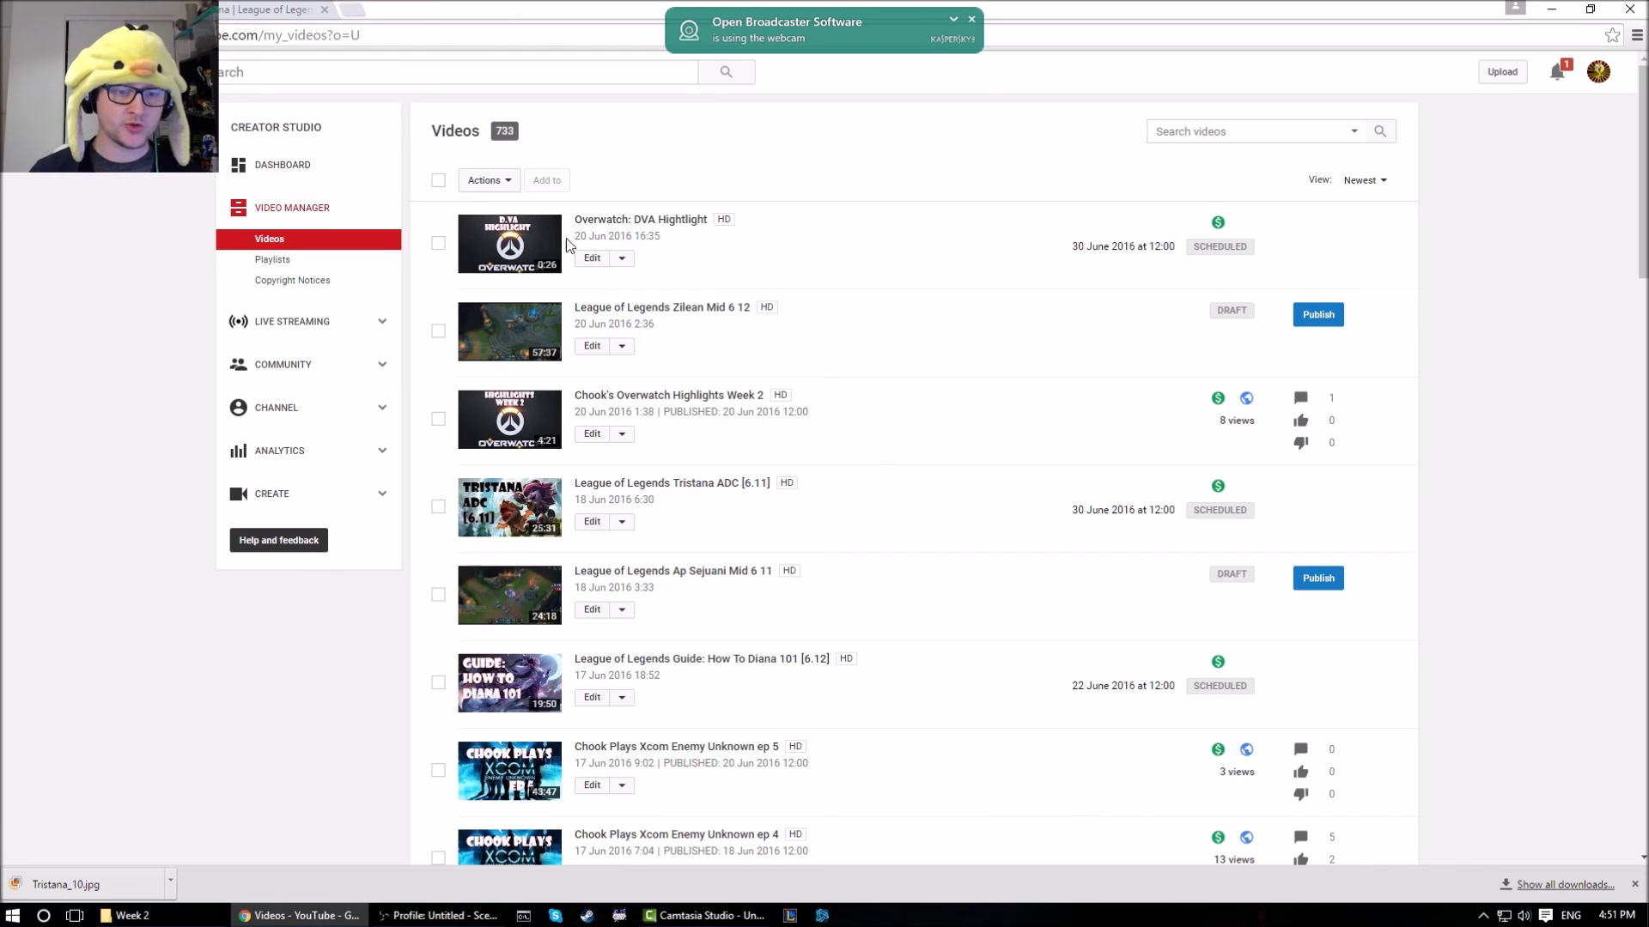
Switch to Camtasia Studio, view and cancel the Production Wizard, and close the program without saving the untitled project
click(709, 916)
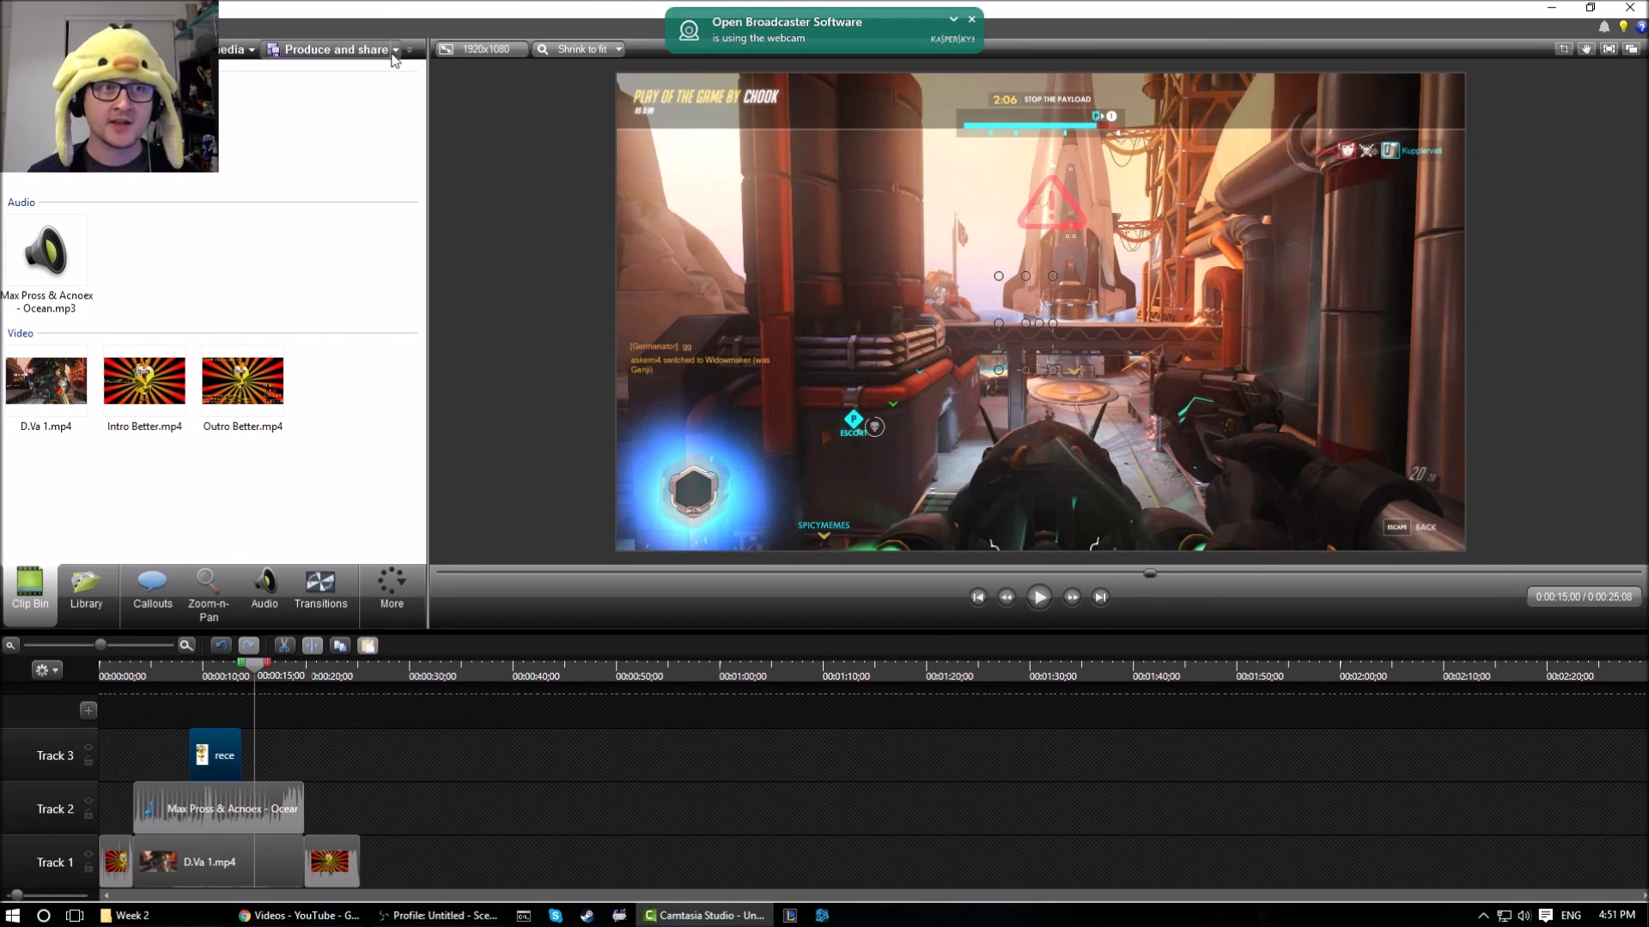
click(359, 52)
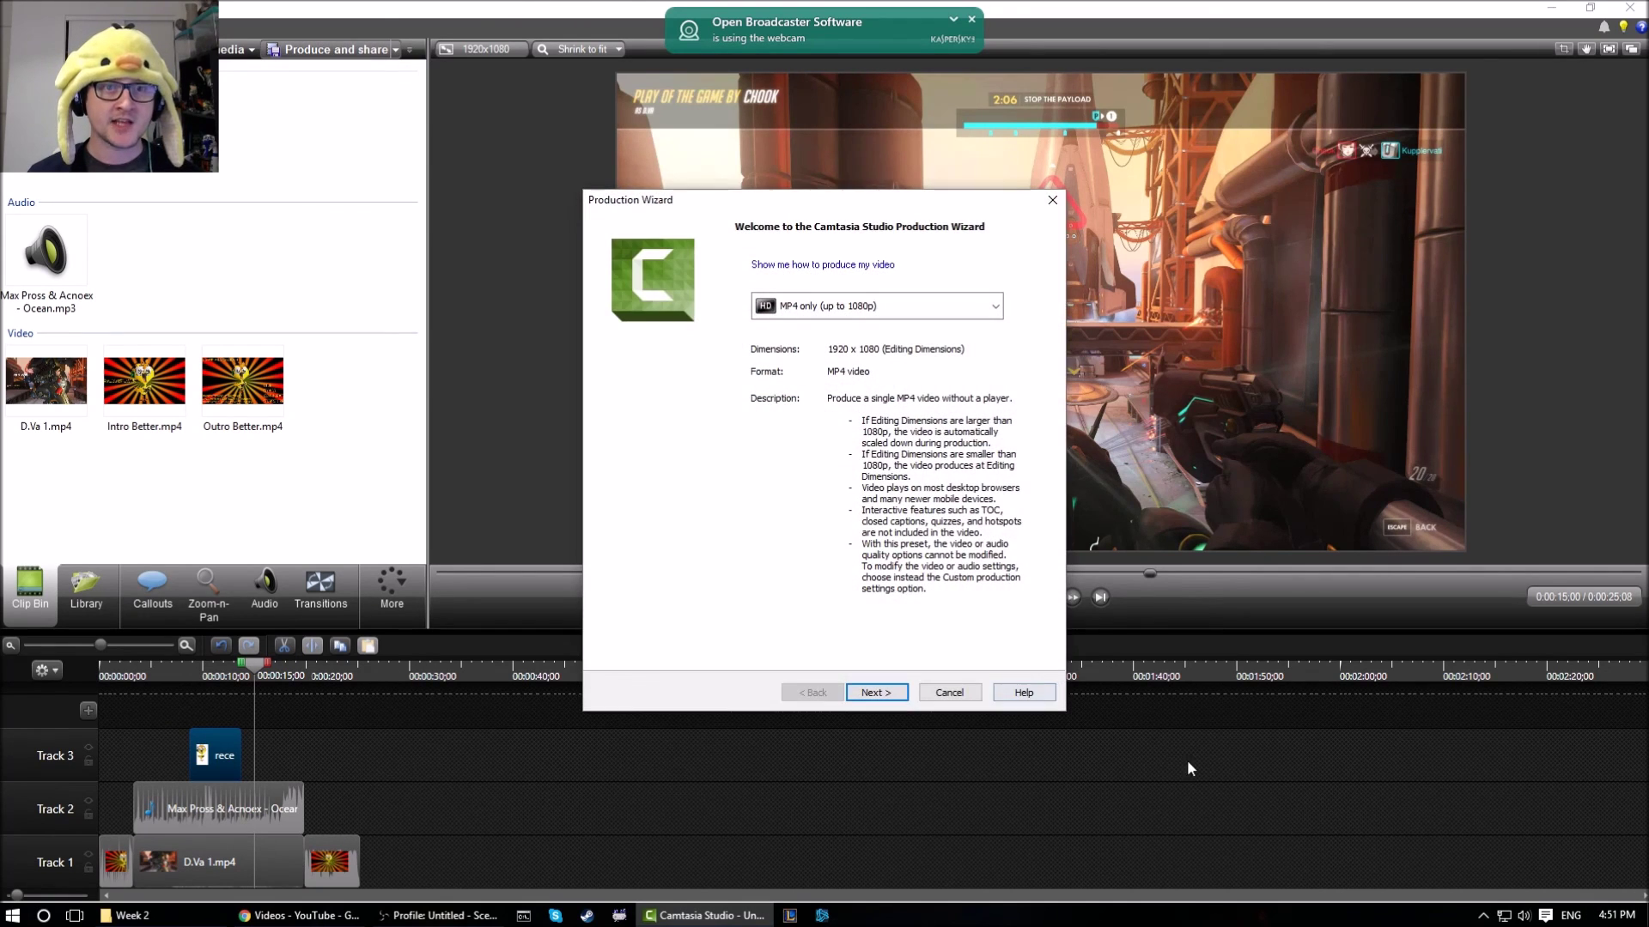
click(962, 696)
click(1630, 7)
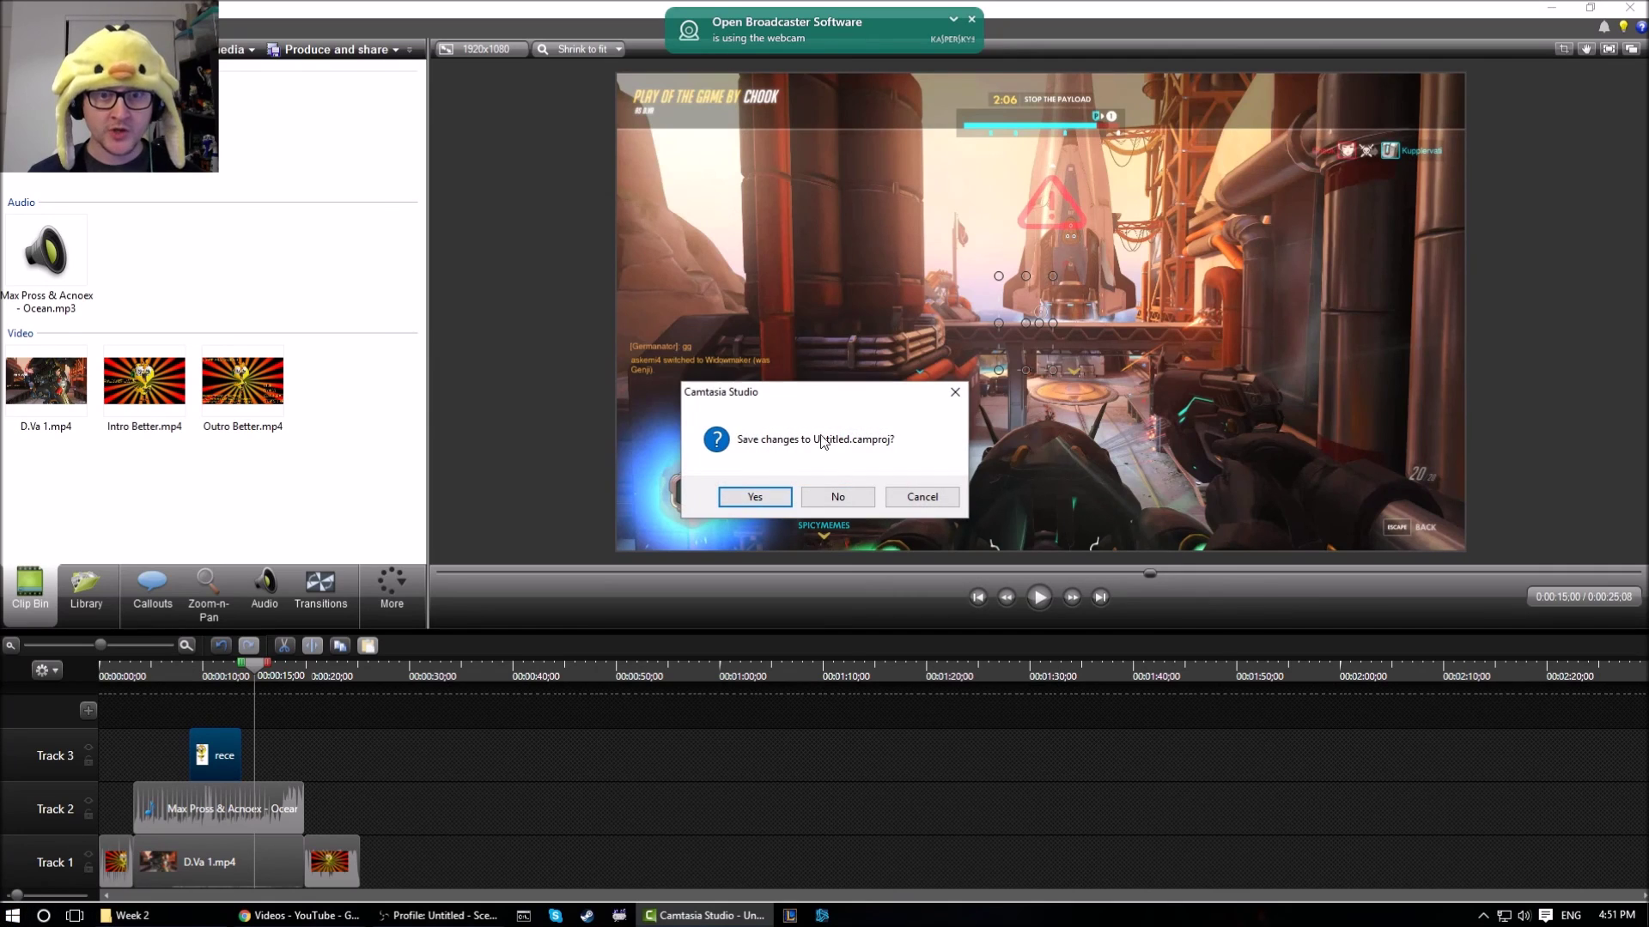
click(837, 497)
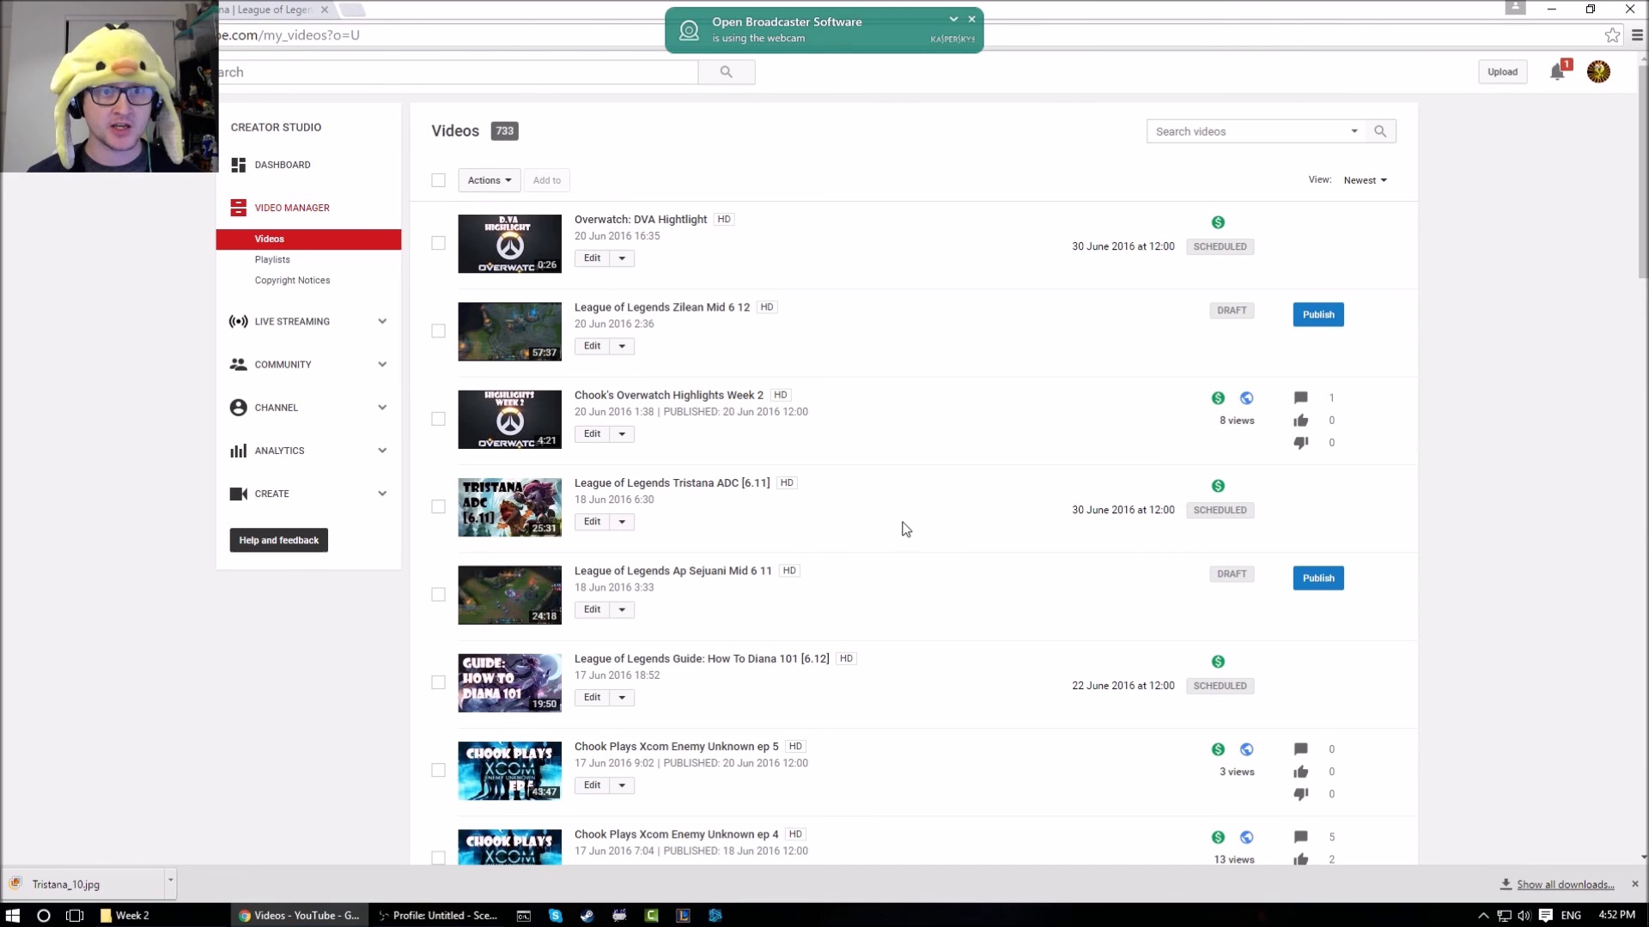
Delete the scheduled video "Overwatch: DVA Hightlight" from the YouTube video list and confirm the deletion
scroll(861, 684, down, 2)
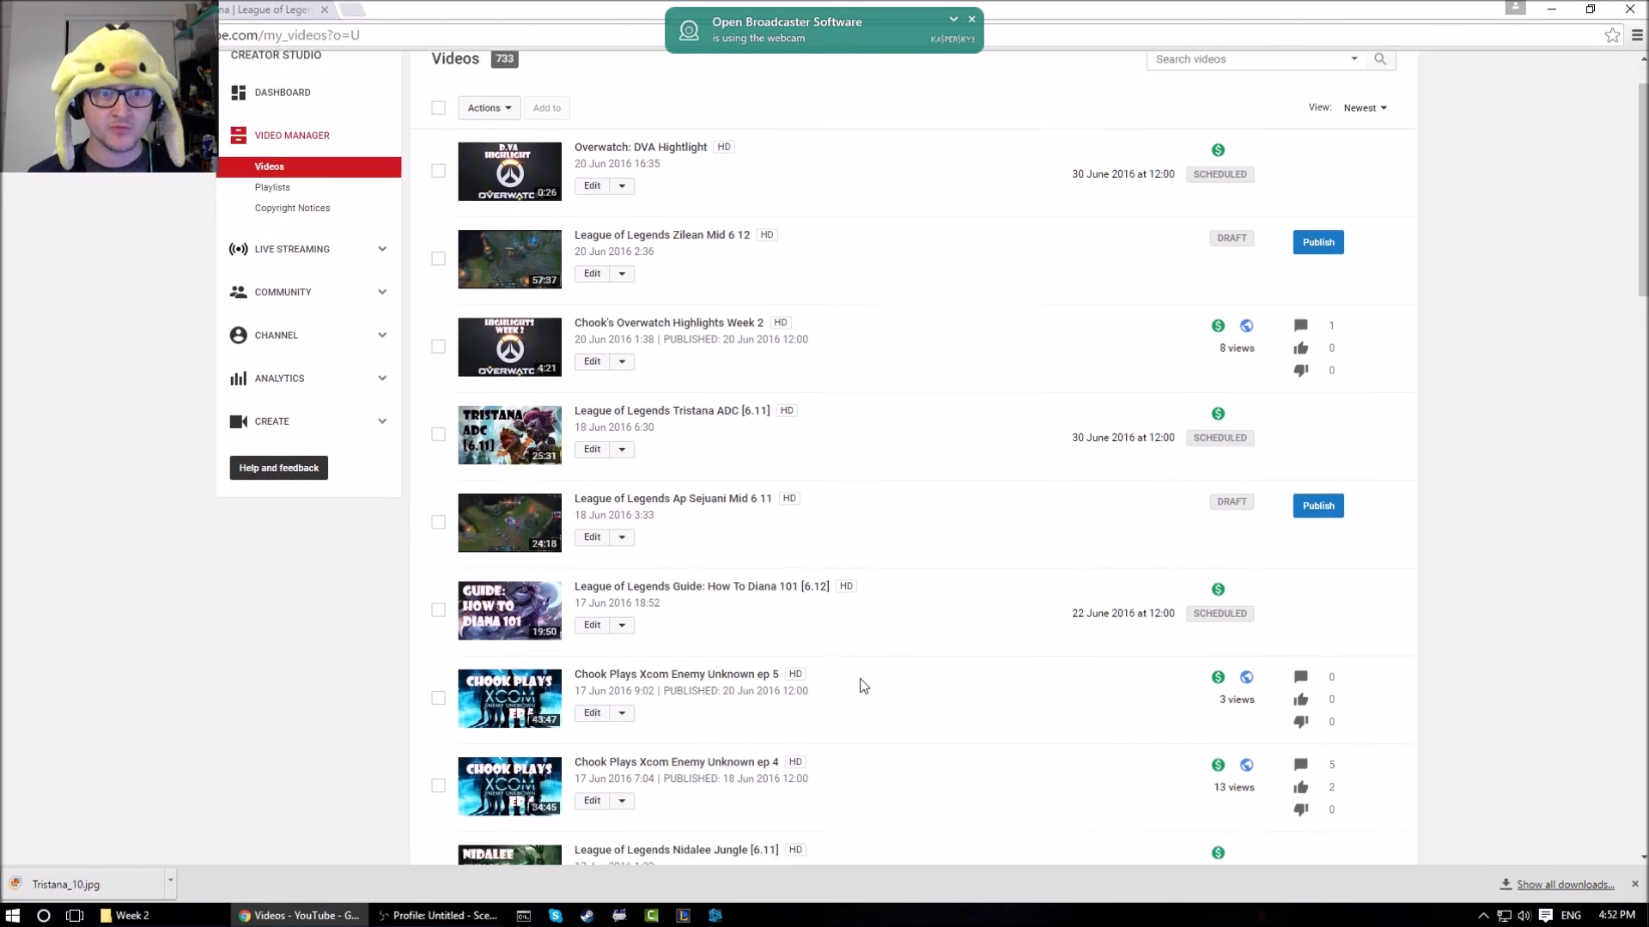
scroll(880, 681, up, 2)
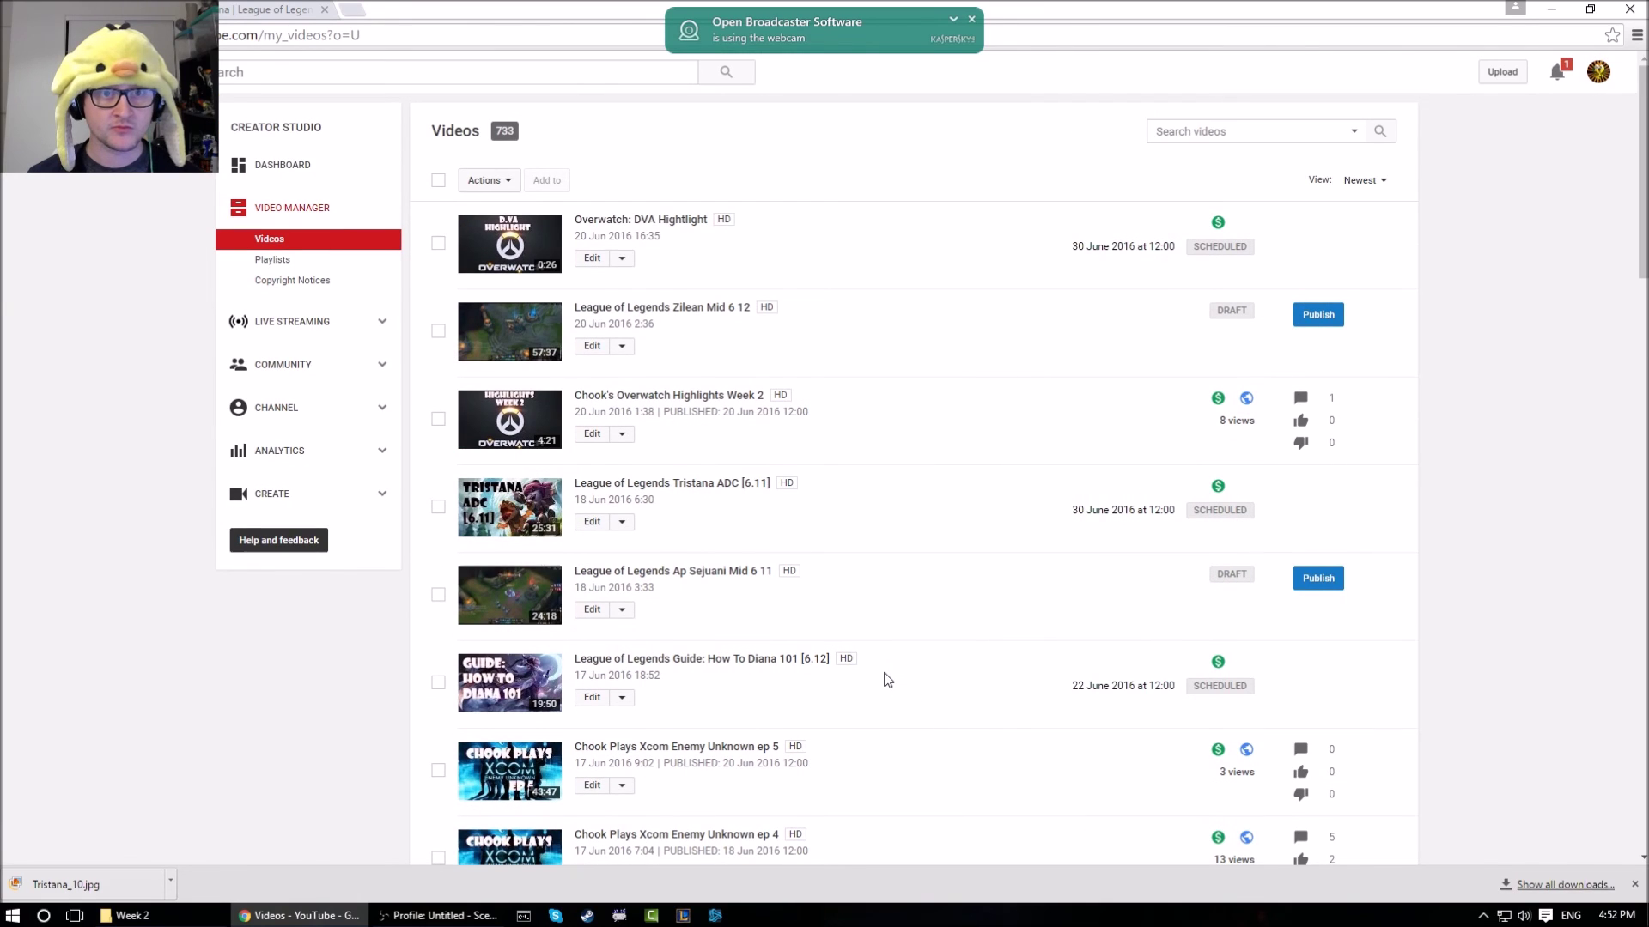
click(621, 257)
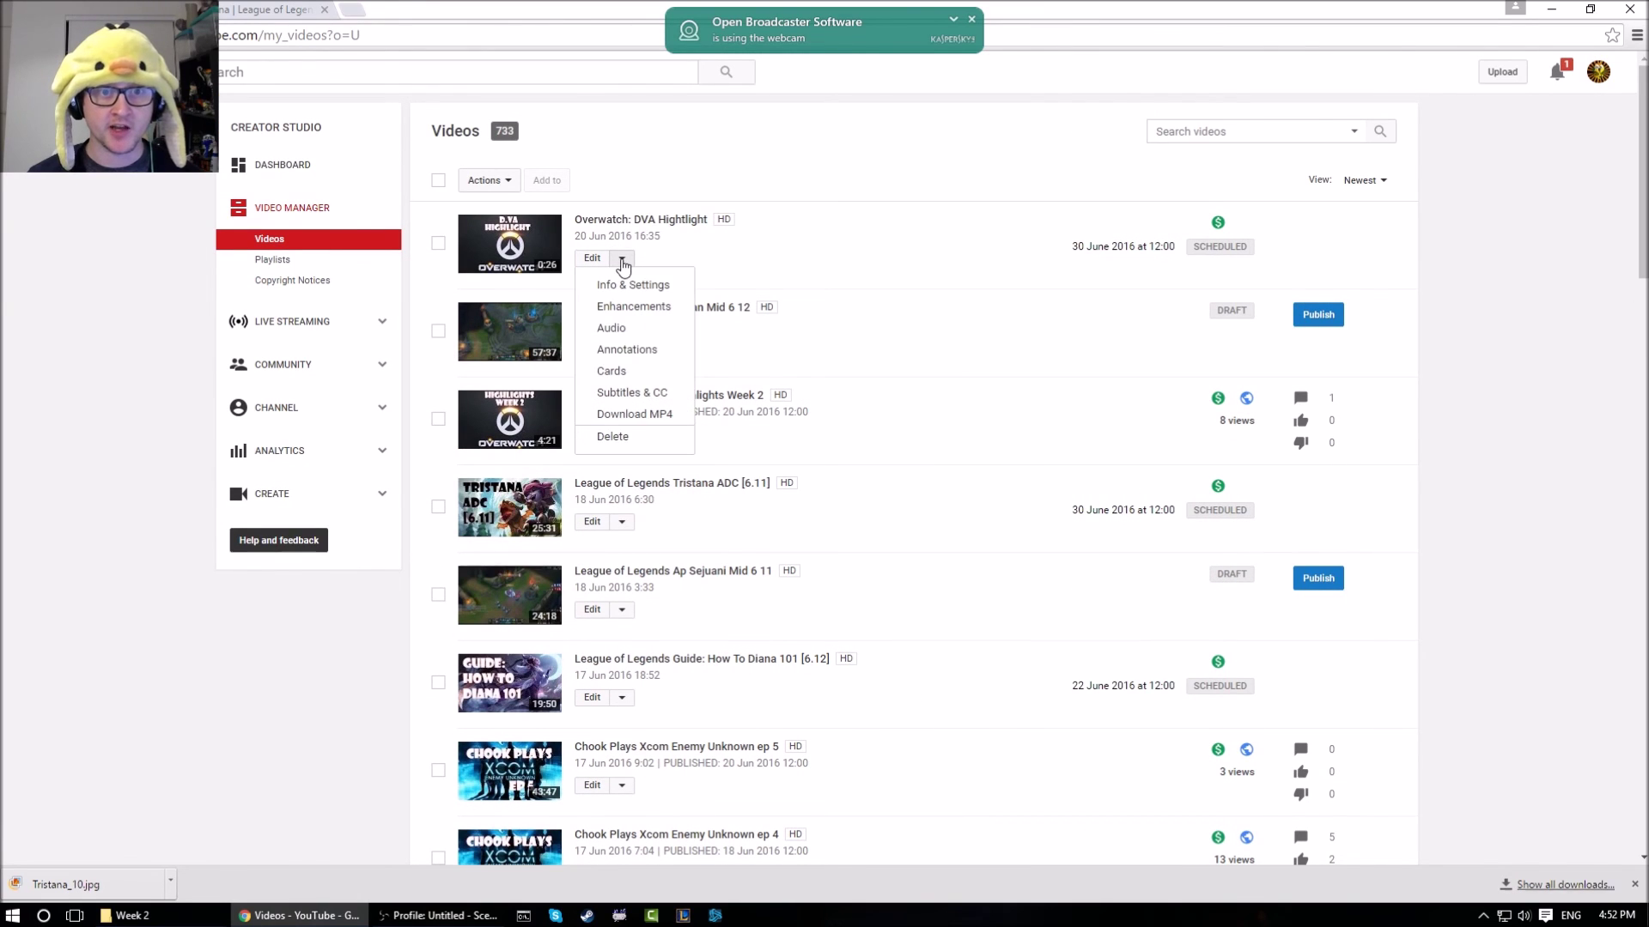
click(653, 438)
click(1080, 491)
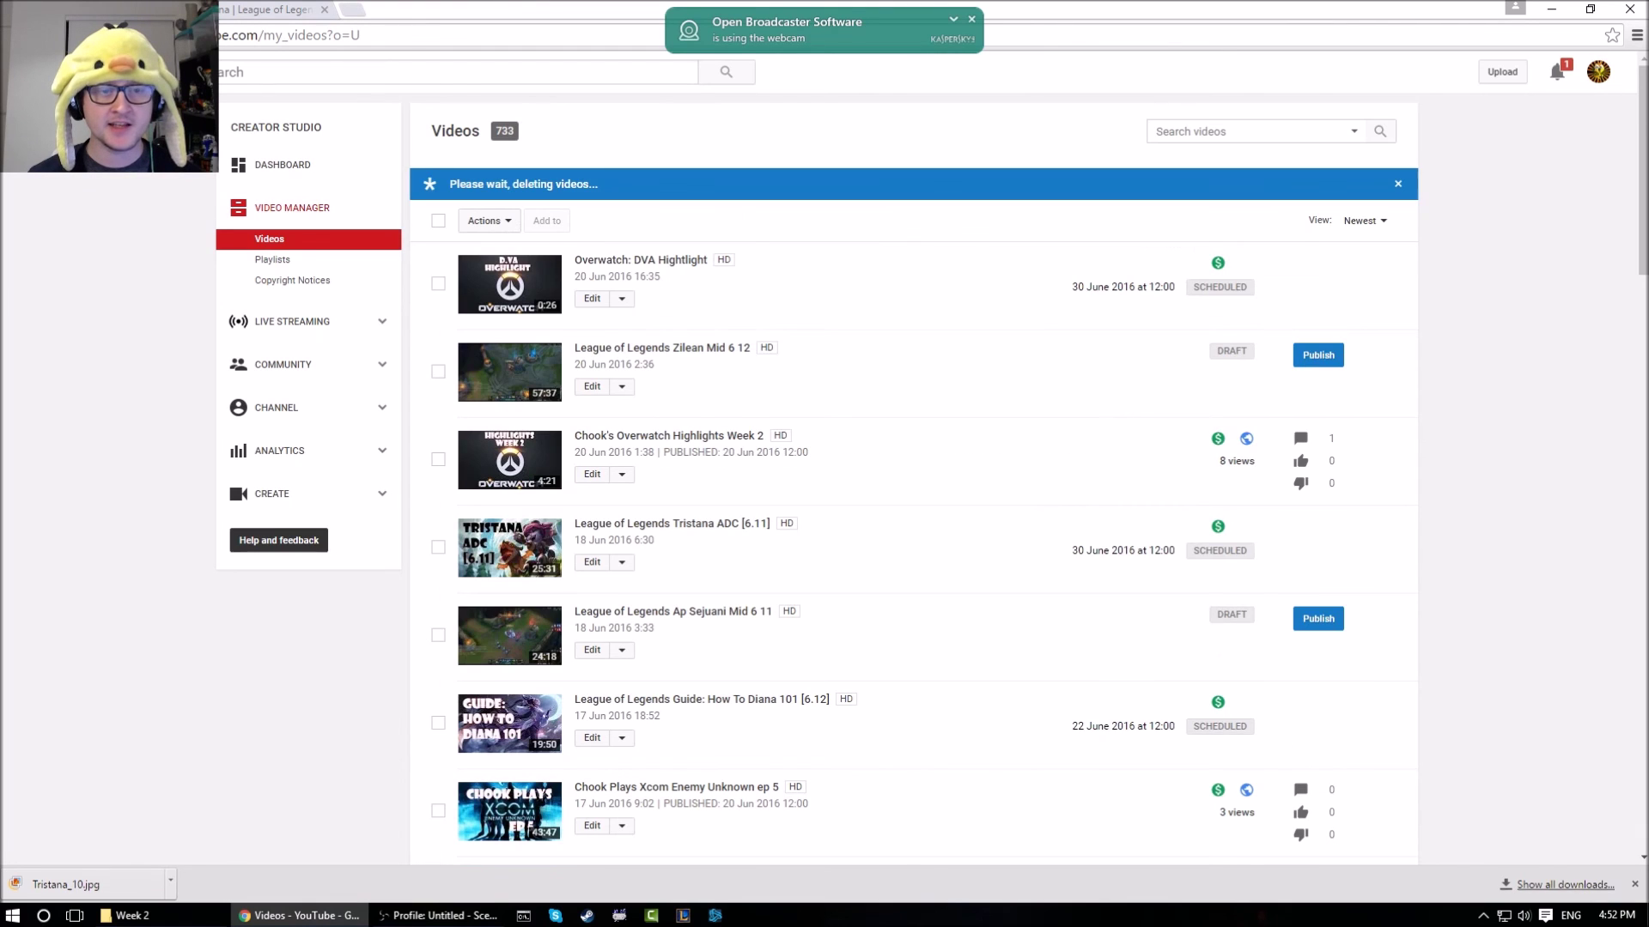